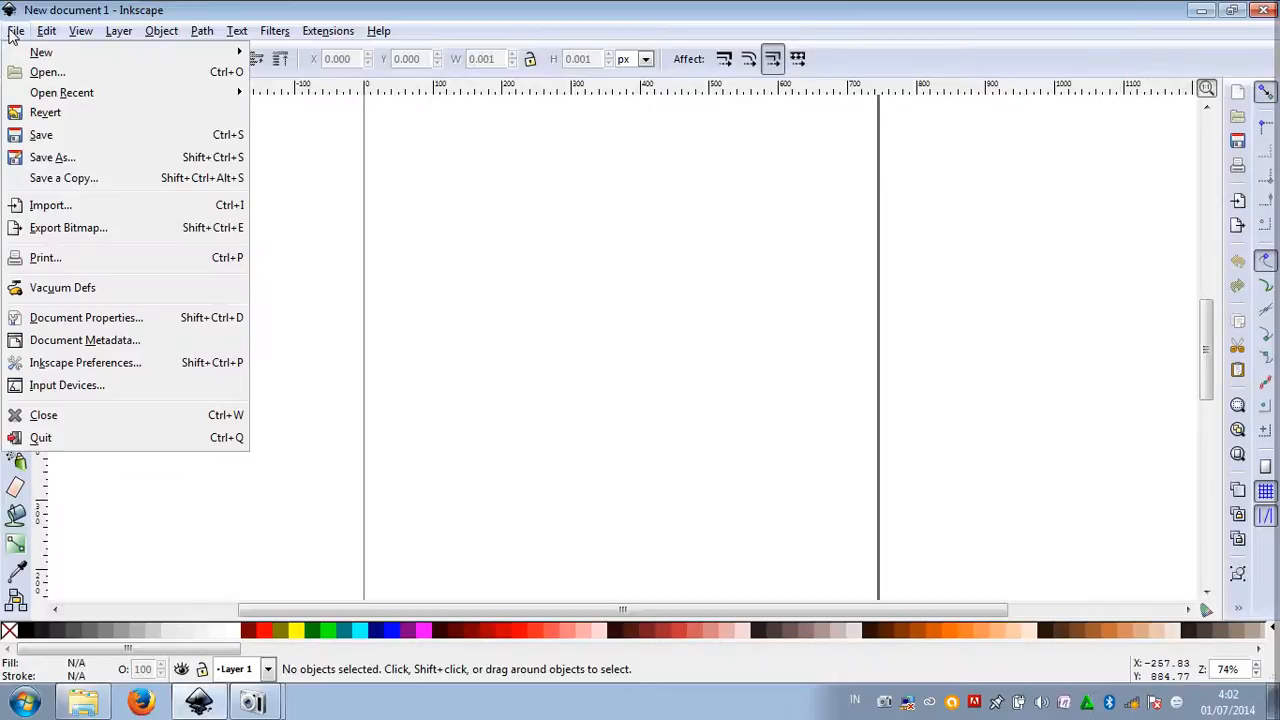
Set the document's custom page size to 2800 px wide and 2800 px high
{"action": "left_click", "coordinate": [106, 318]}
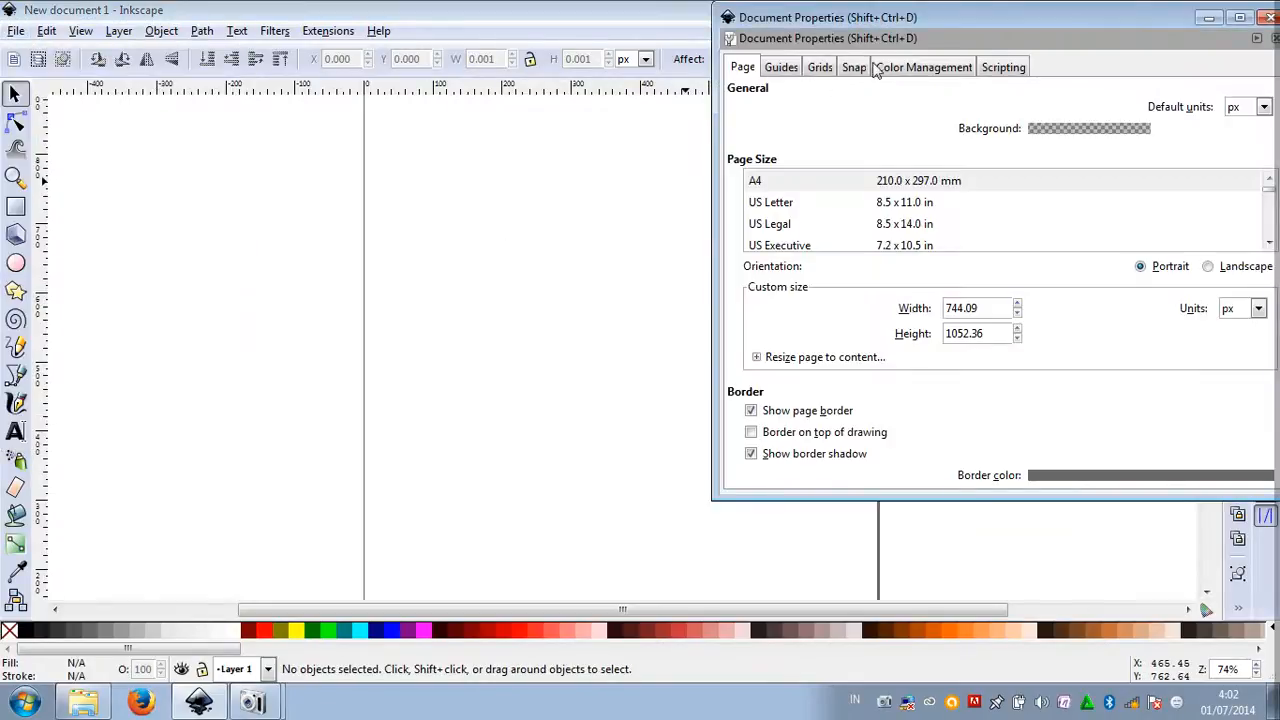
{"action": "left_click_drag", "start_coordinate": [960, 22], "coordinate": [463, 103]}
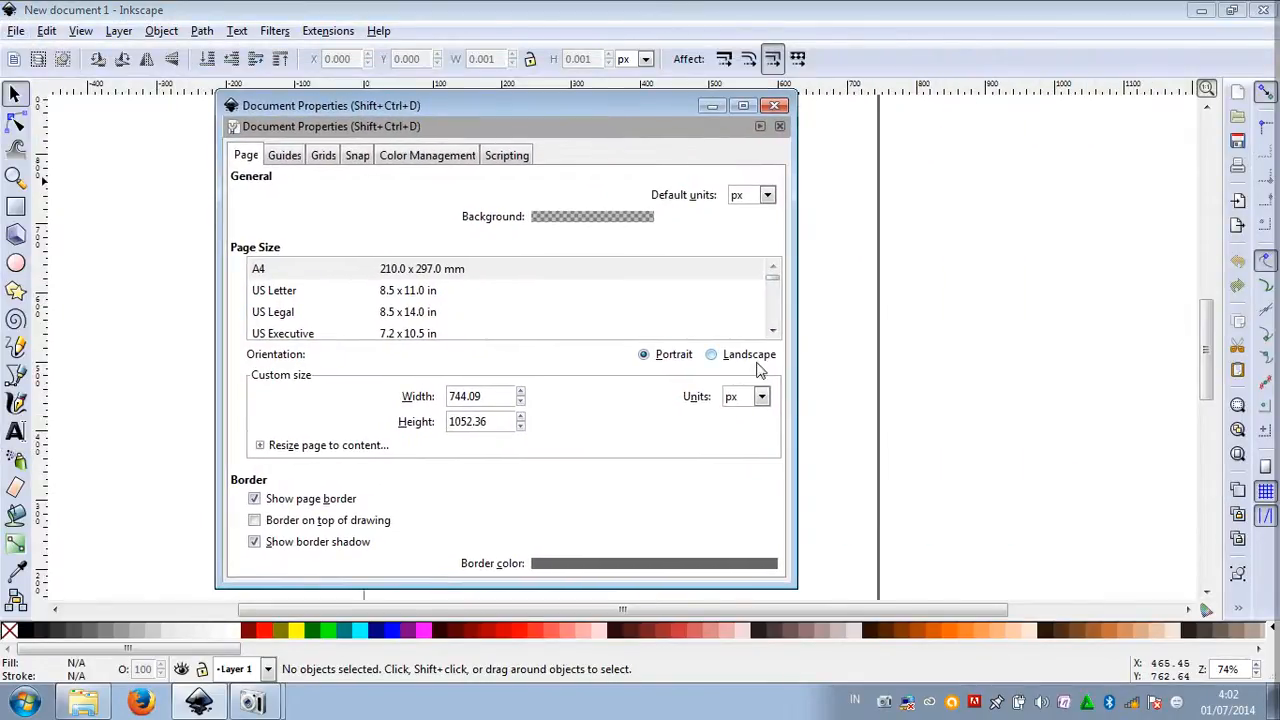
{"action": "left_click_drag", "start_coordinate": [494, 397], "coordinate": [410, 390]}
{"action": "type", "text": "2800"}
{"action": "key", "text": "Return"}
{"action": "left_click_drag", "start_coordinate": [493, 421], "coordinate": [418, 404]}
{"action": "type", "text": "2"}
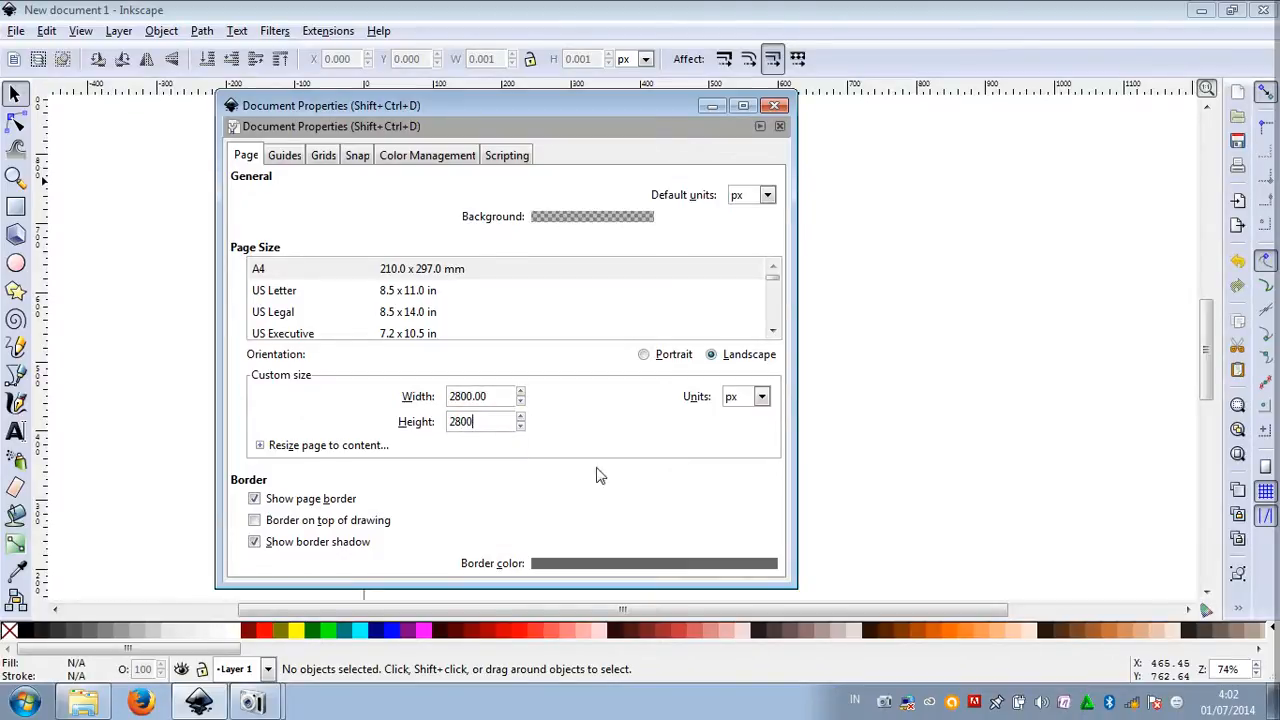
{"action": "left_click", "coordinate": [501, 396]}
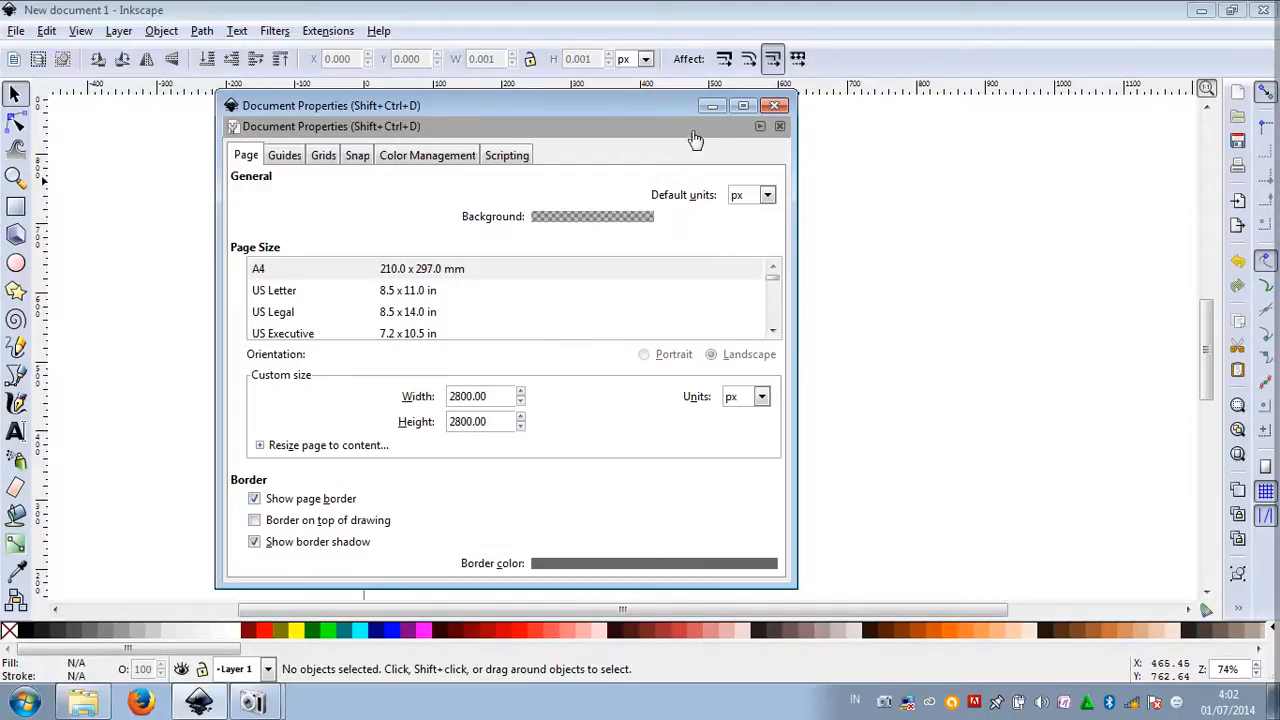
{"action": "left_click", "coordinate": [778, 106]}
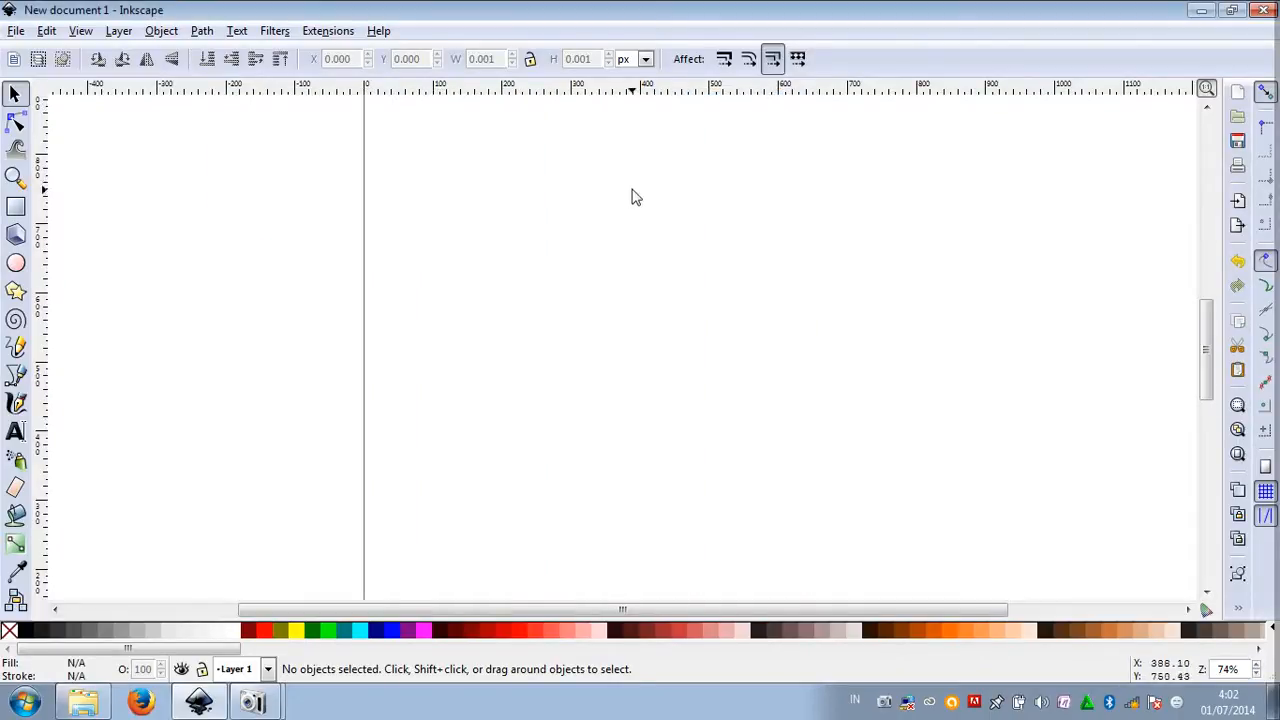
Show the layer list and rename Layer 1 as background
{"action": "key", "text": "z"}
{"action": "left_click", "coordinate": [231, 58]}
{"action": "left_click", "coordinate": [207, 58]}
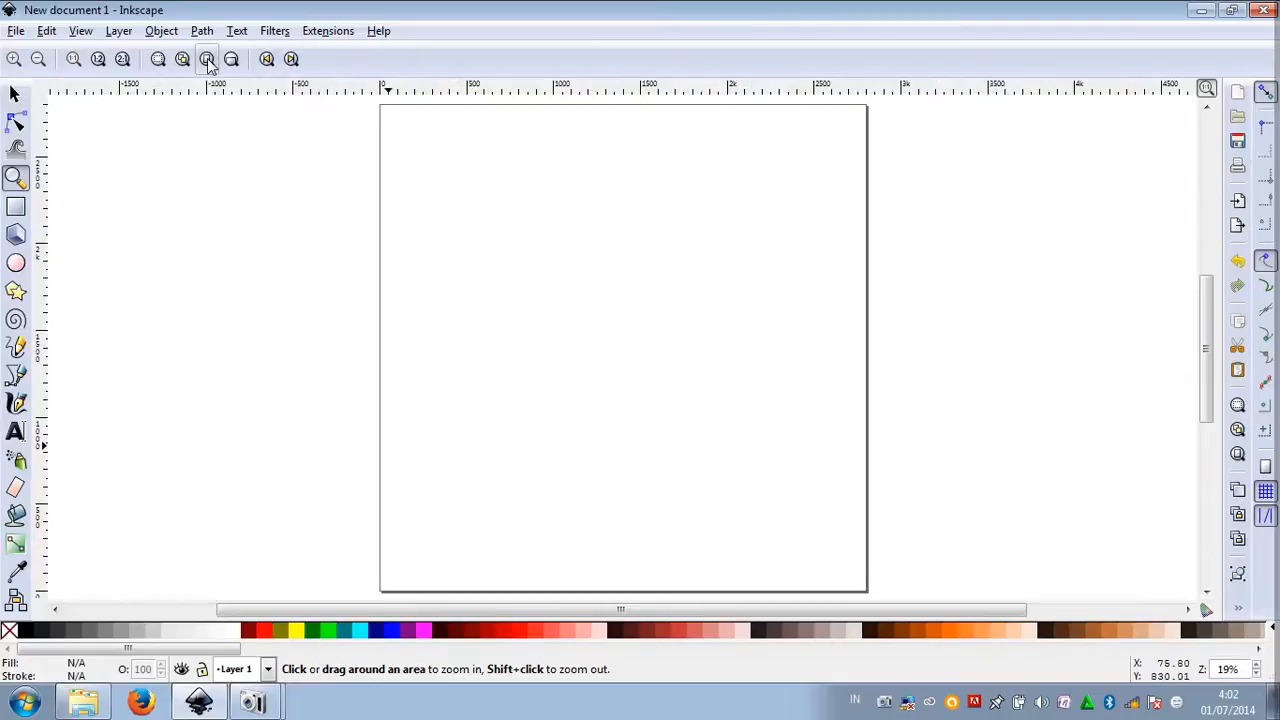
{"action": "left_click", "coordinate": [15, 93]}
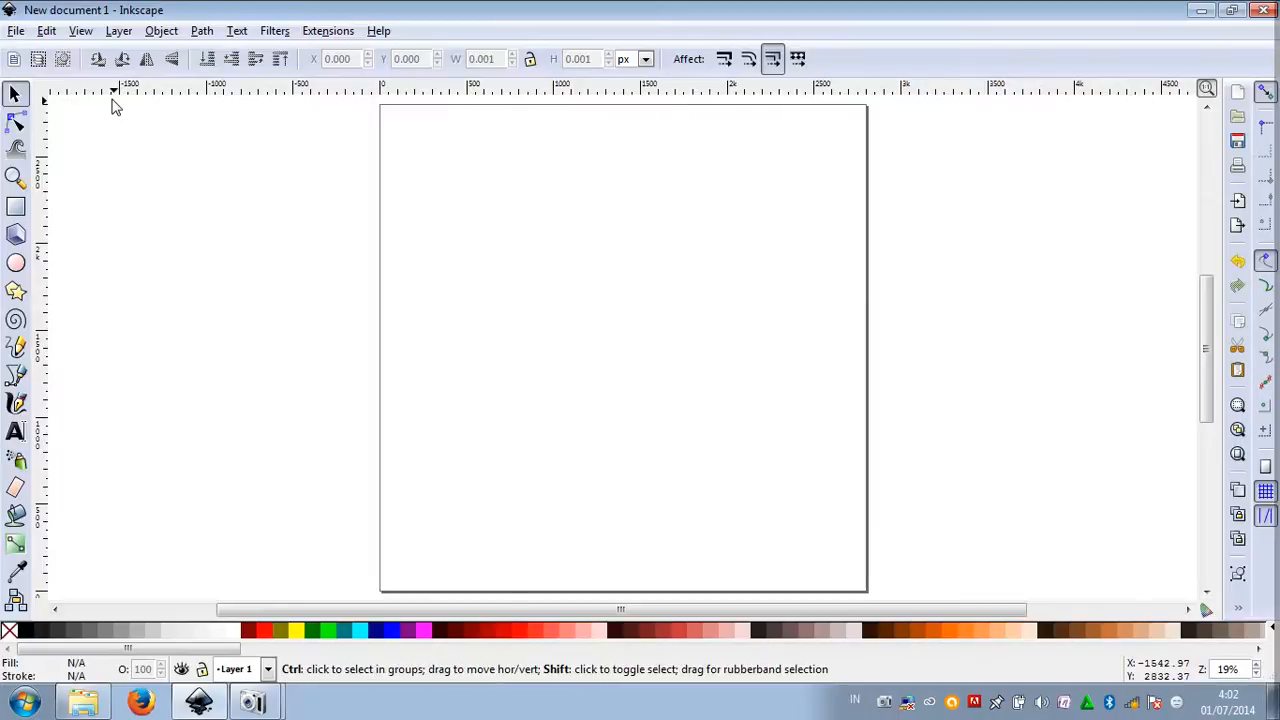
{"action": "key", "text": "ctrl+shift+l"}
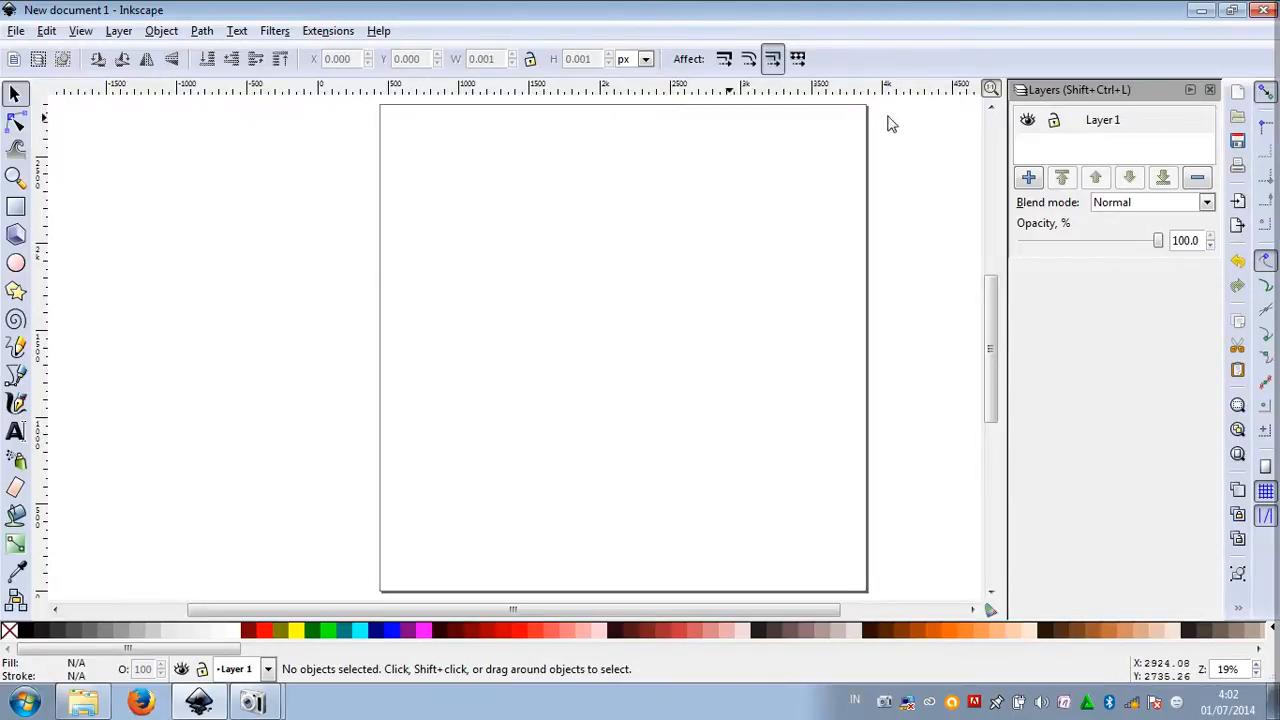
{"action": "double_click", "coordinate": [1100, 121]}
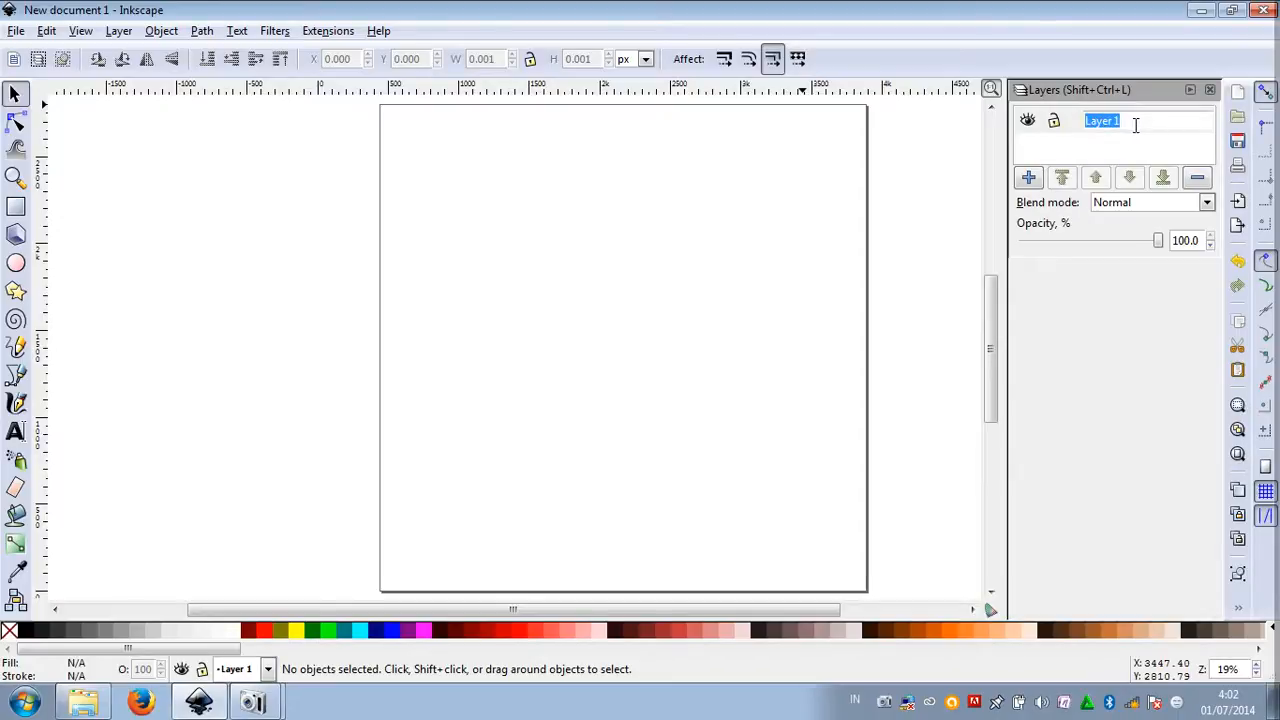
{"action": "type", "text": "Background"}
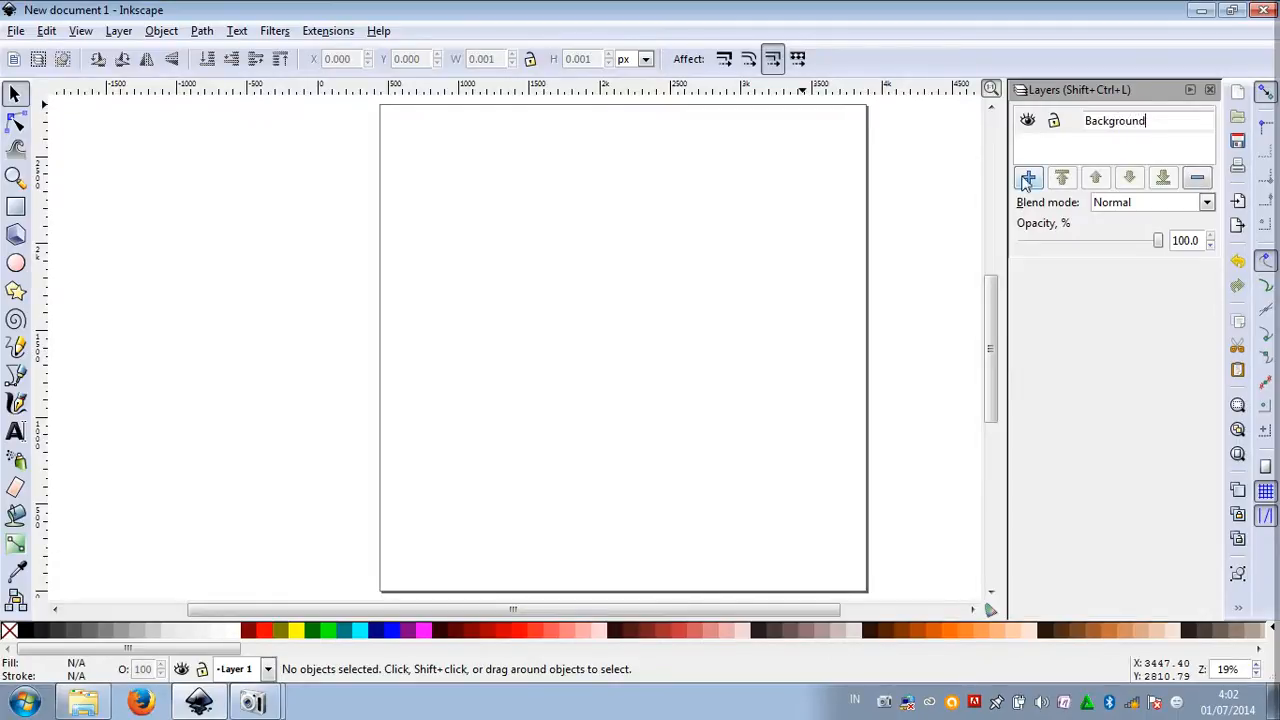
{"action": "left_click", "coordinate": [941, 175]}
{"action": "double_click", "coordinate": [1112, 130]}
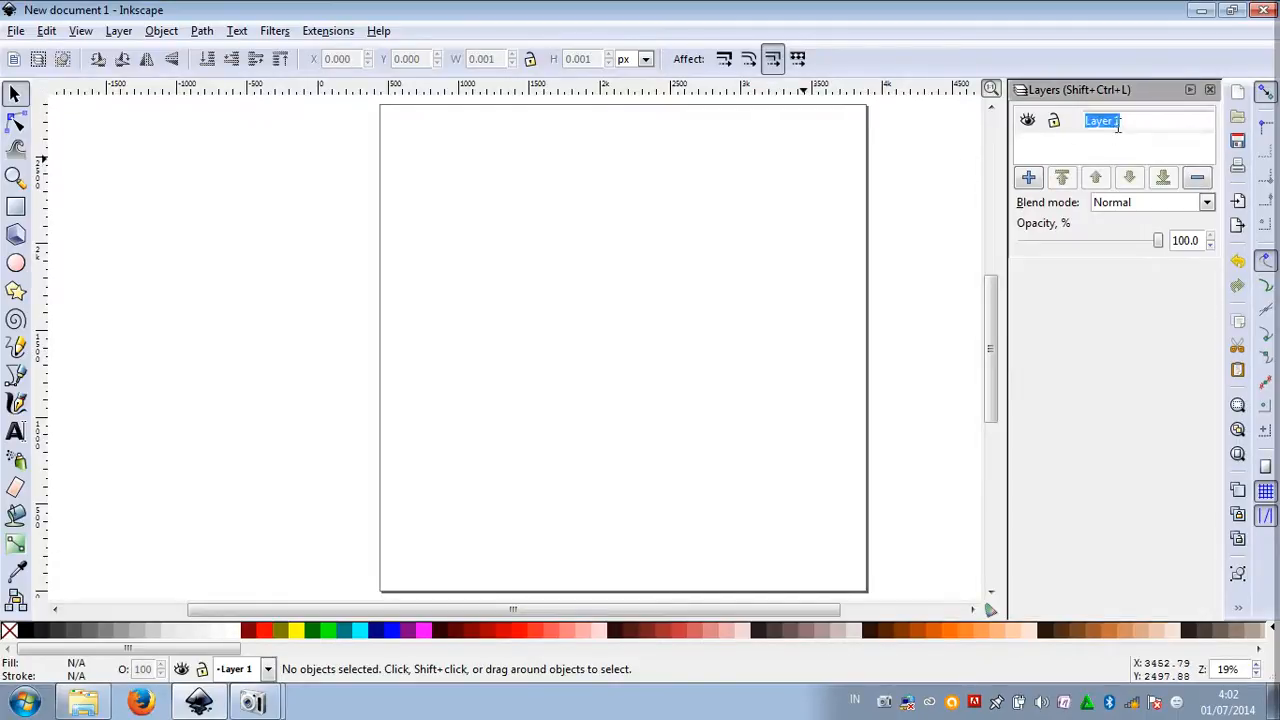
{"action": "type", "text": "b"}
{"action": "key", "text": "Return"}
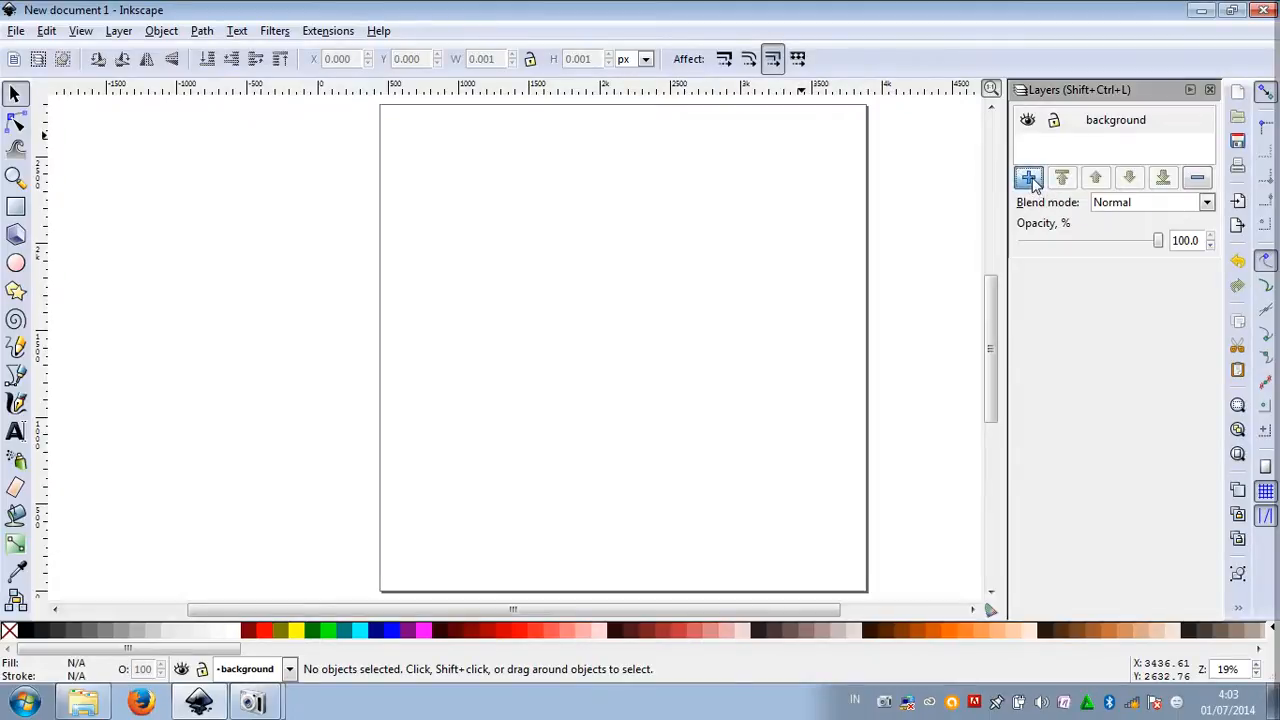
Add a layer named Obyek above the background layer
{"action": "left_click", "coordinate": [1031, 180]}
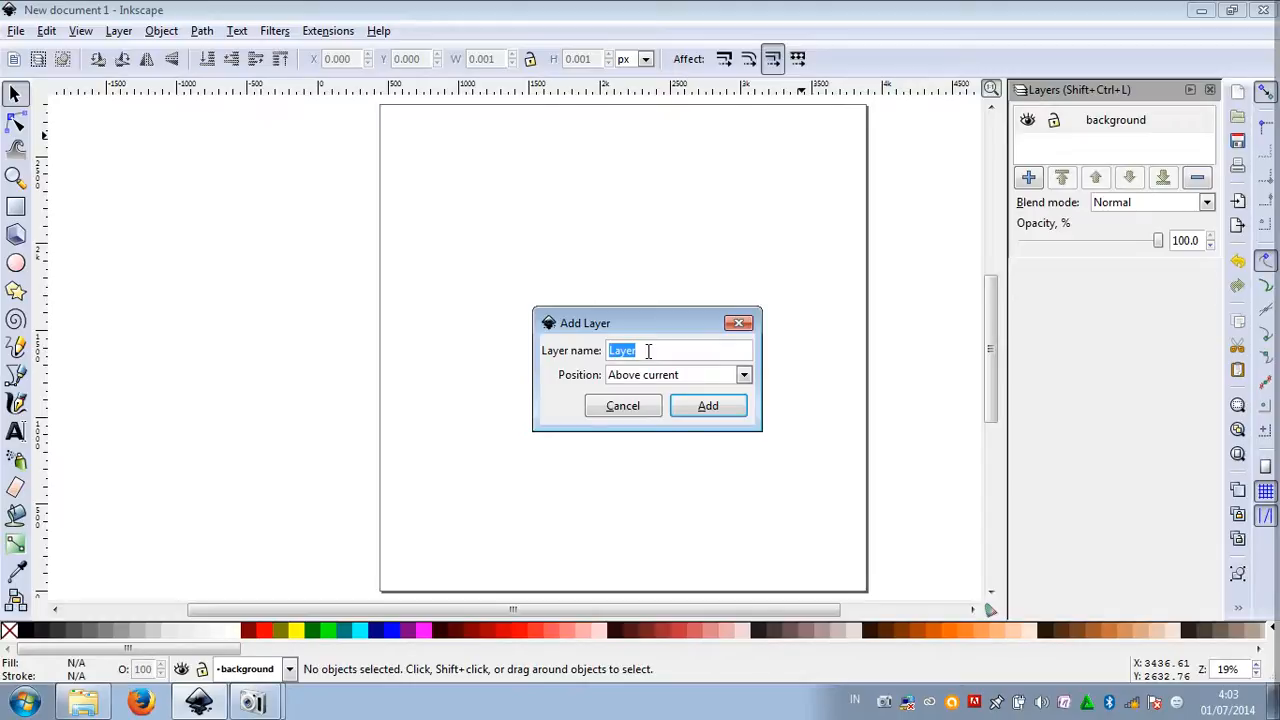
{"action": "type", "text": "Obyek"}
{"action": "left_click", "coordinate": [697, 408]}
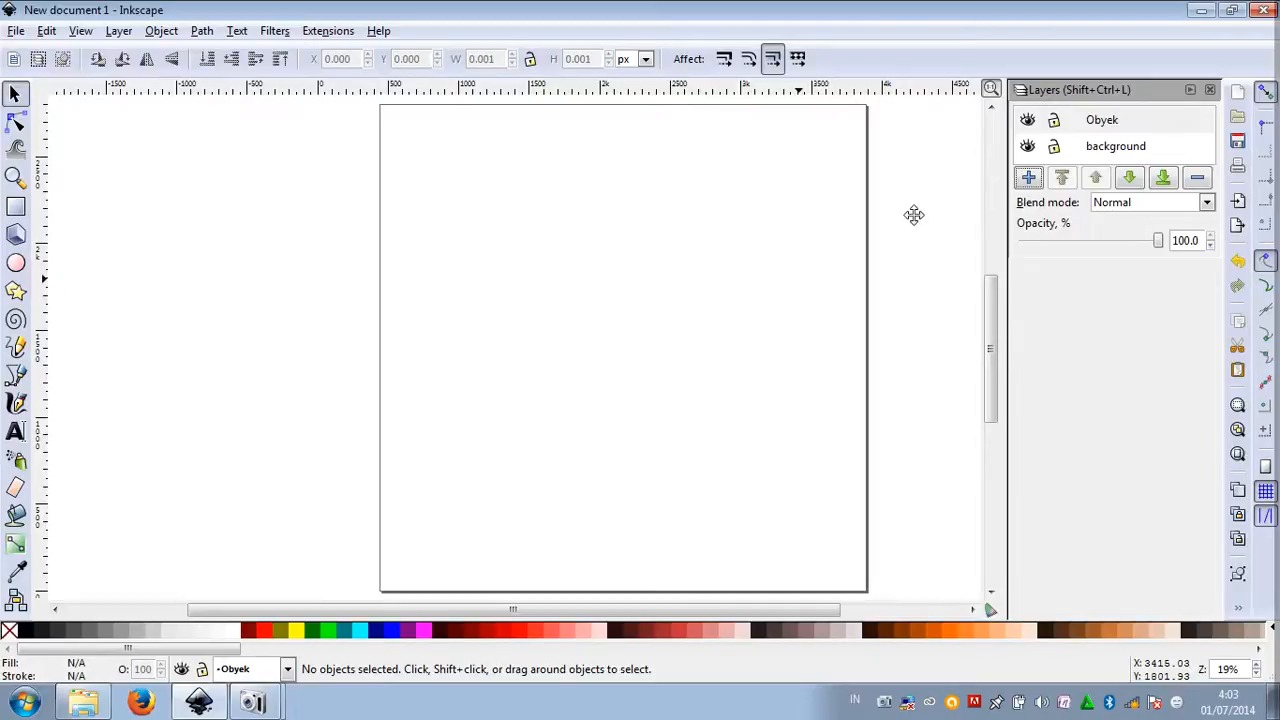
Undock the Layers dialog into a floating window beside the page and make it taller
{"action": "left_click_drag", "start_coordinate": [914, 215], "coordinate": [915, 218]}
{"action": "left_click_drag", "start_coordinate": [995, 418], "coordinate": [1003, 590]}
{"action": "left_click_drag", "start_coordinate": [882, 229], "coordinate": [1057, 108]}
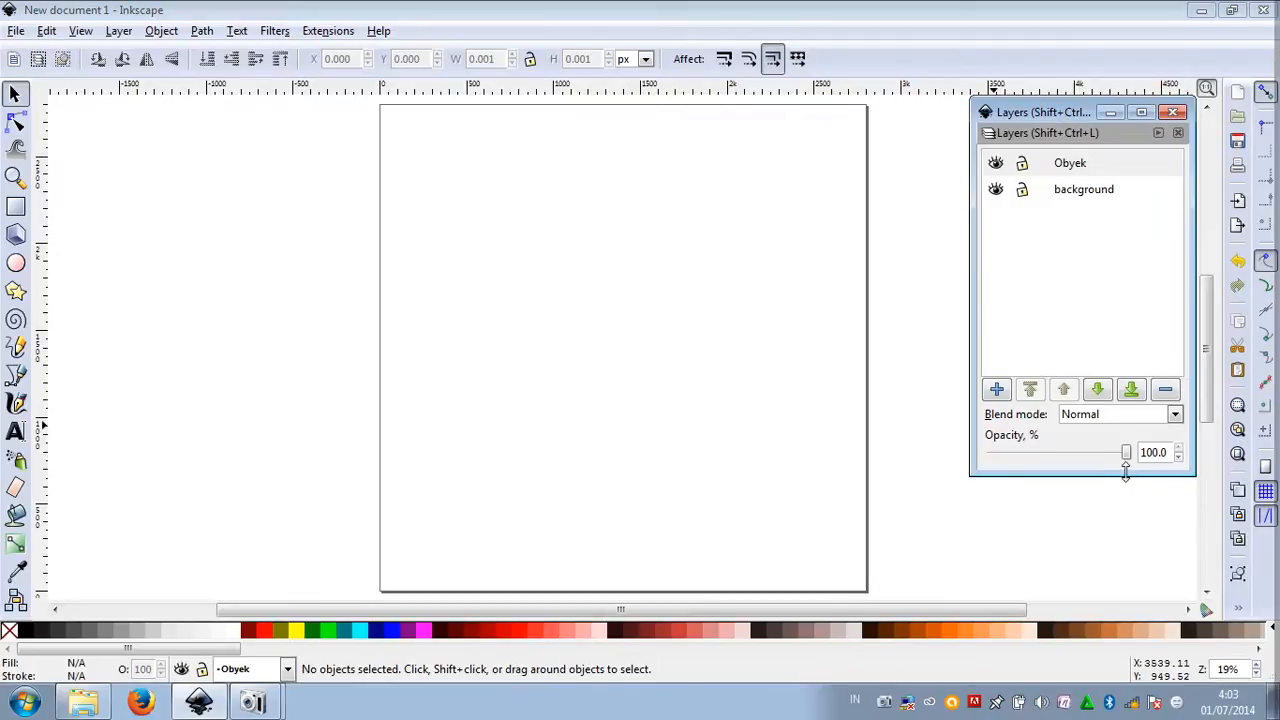
{"action": "left_click_drag", "start_coordinate": [1122, 474], "coordinate": [1116, 598]}
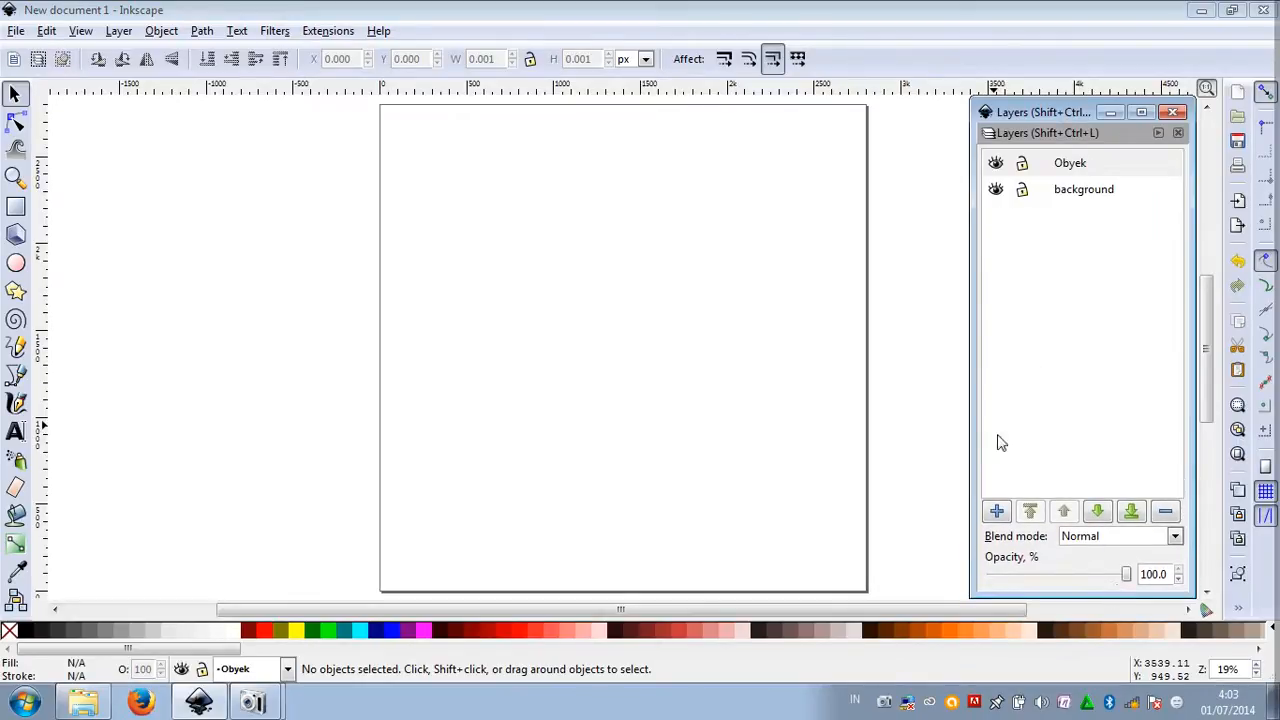
Add a layer named Halaman above the Obyek layer
{"action": "left_click", "coordinate": [996, 511]}
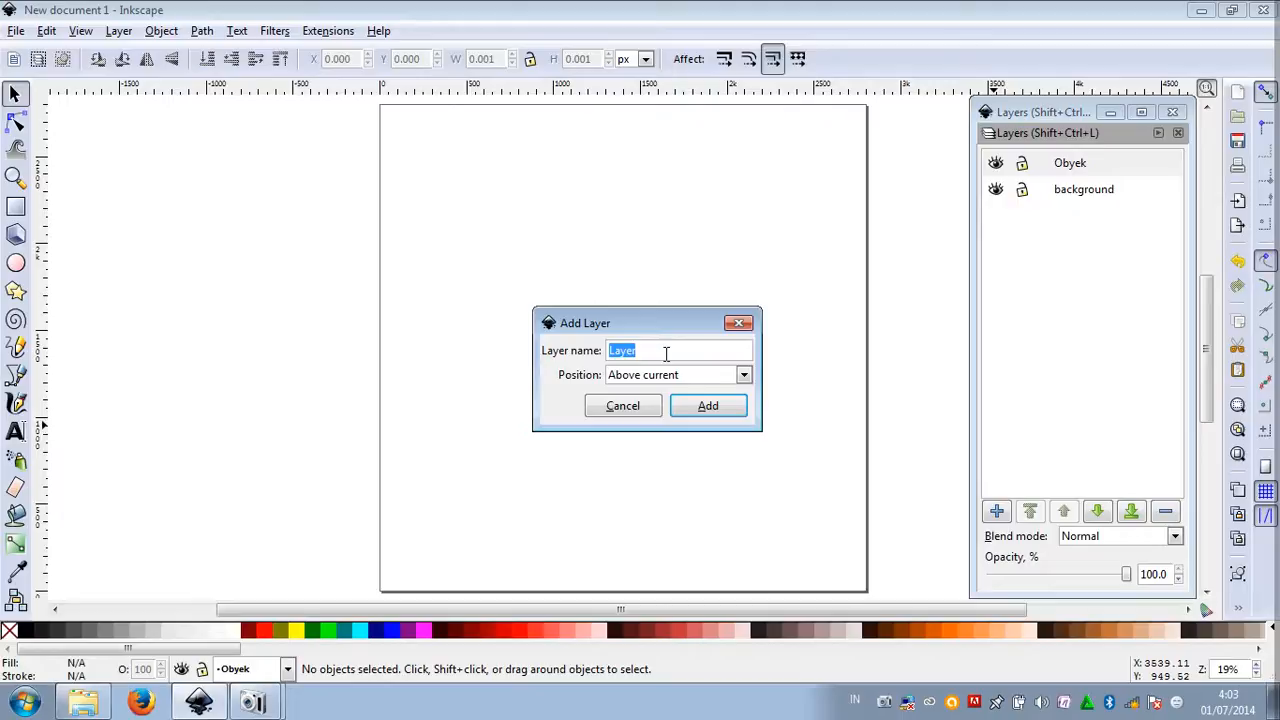
{"action": "type", "text": "Halaman"}
{"action": "left_click", "coordinate": [706, 406]}
Lower the Halaman layer one level so it sits between Obyek and background
{"action": "left_click", "coordinate": [1079, 165]}
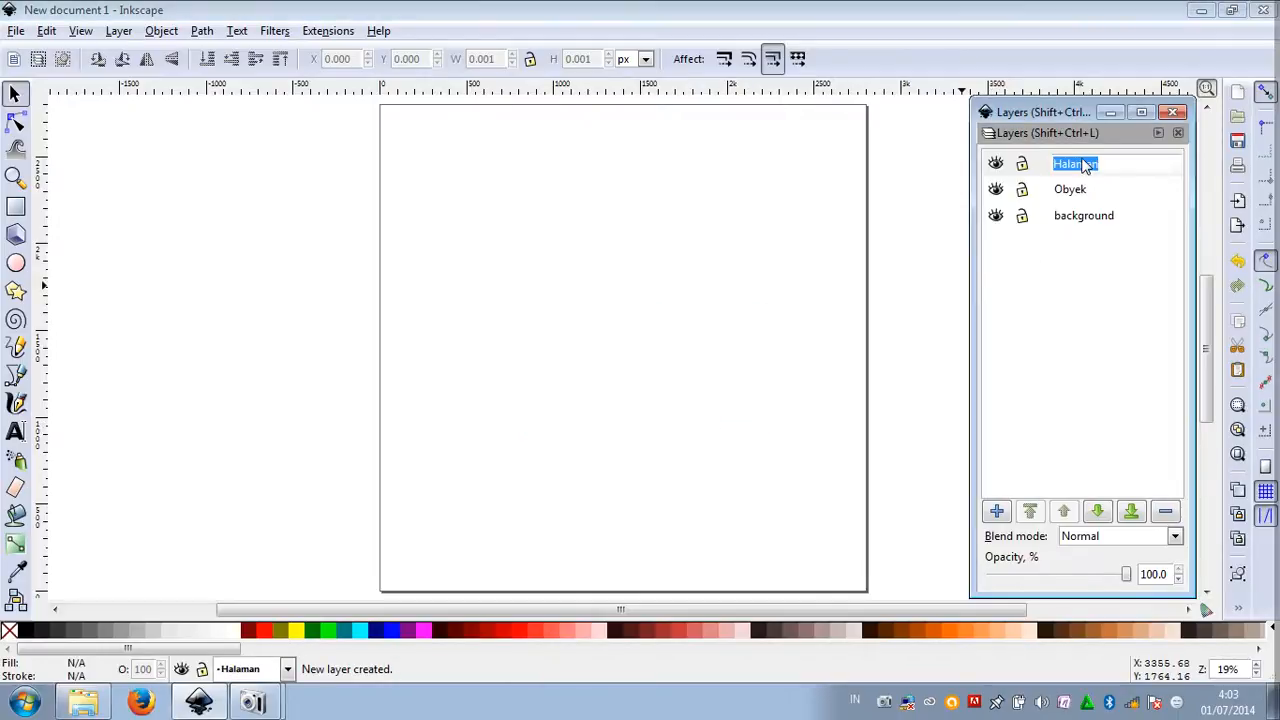
{"action": "left_click", "coordinate": [1088, 259]}
{"action": "left_click", "coordinate": [1079, 166]}
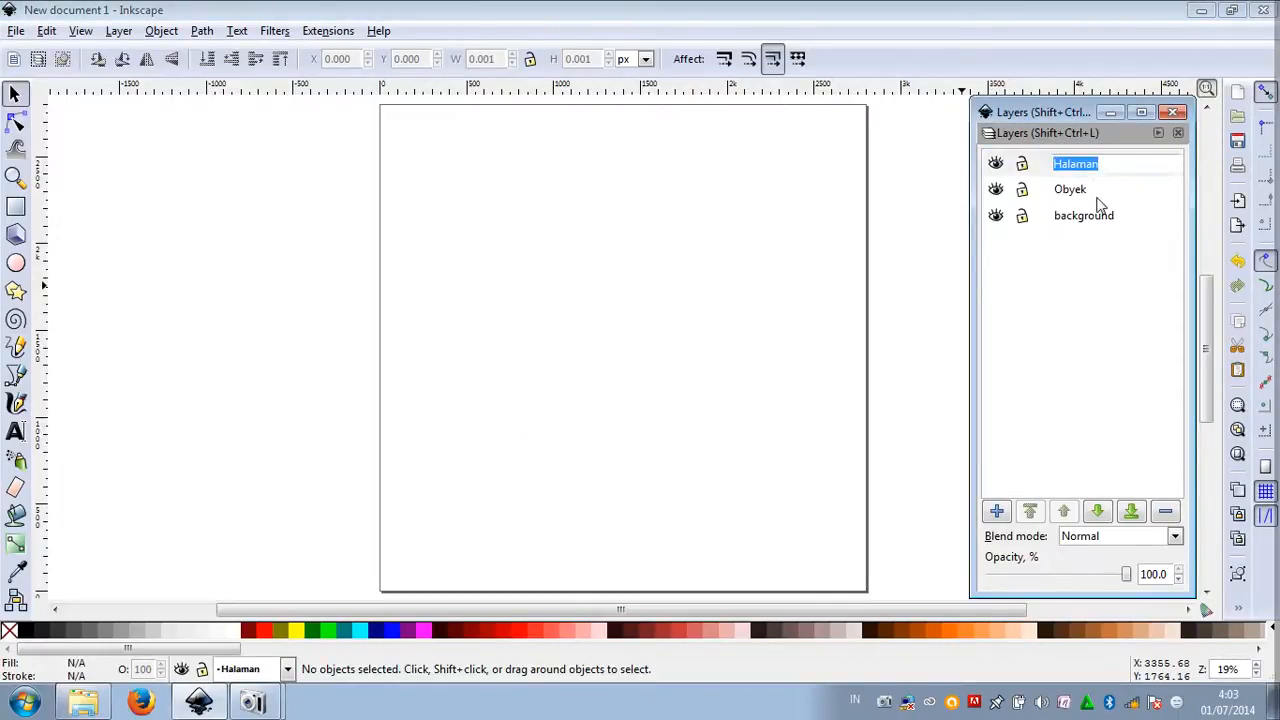
{"action": "left_click", "coordinate": [1083, 262]}
{"action": "left_click", "coordinate": [1120, 165]}
{"action": "left_click", "coordinate": [1108, 266]}
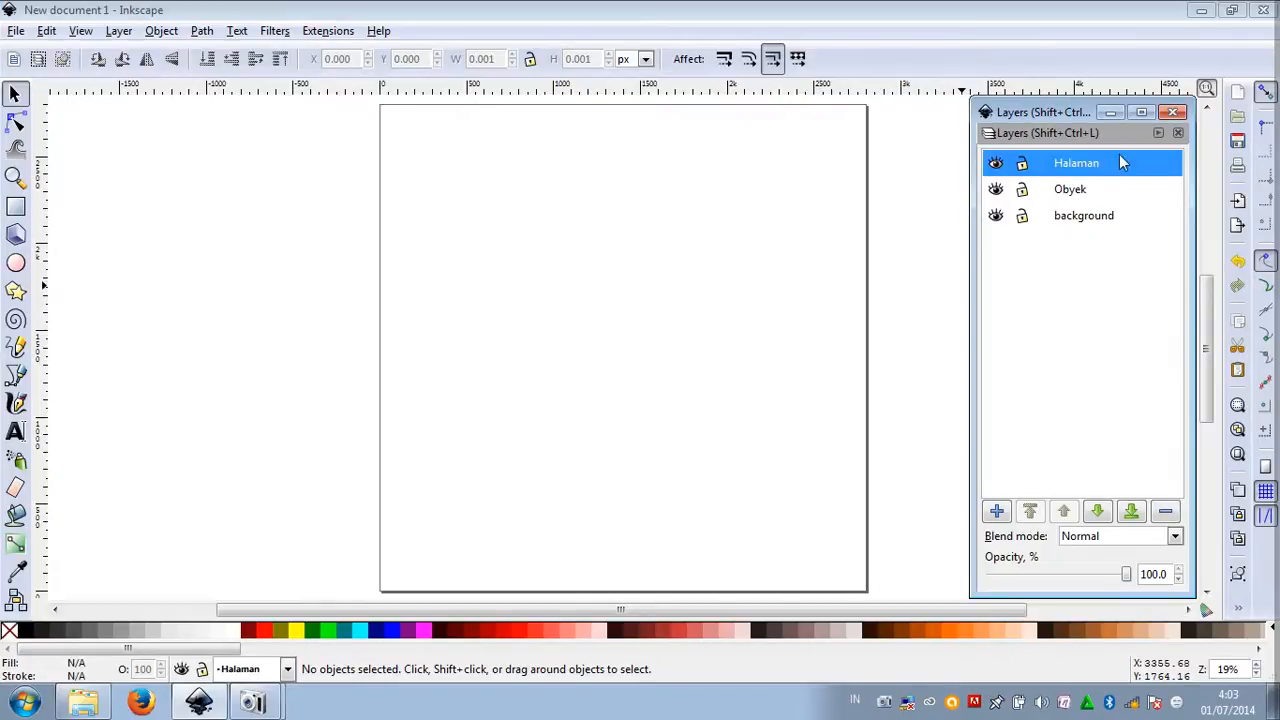
{"action": "left_click", "coordinate": [1097, 512]}
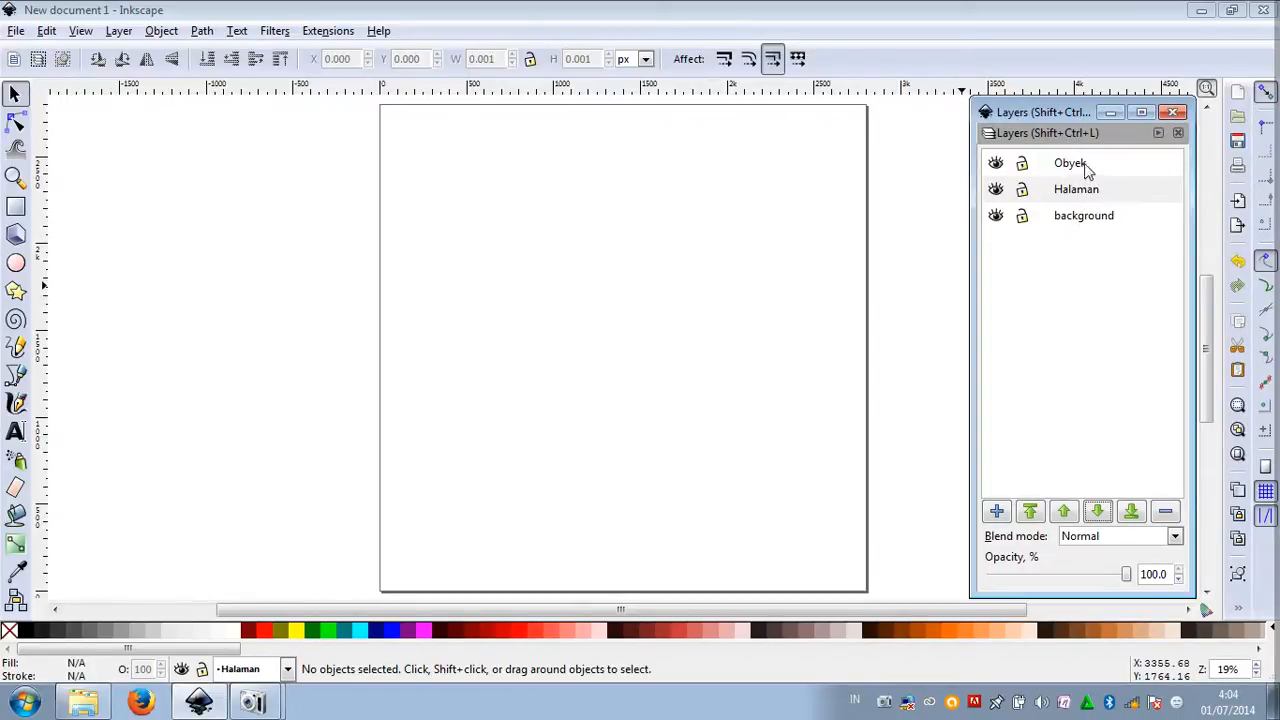
Rename the lowest layer as Background, with a capital B
{"action": "left_click", "coordinate": [1086, 218]}
{"action": "key", "text": "F2"}
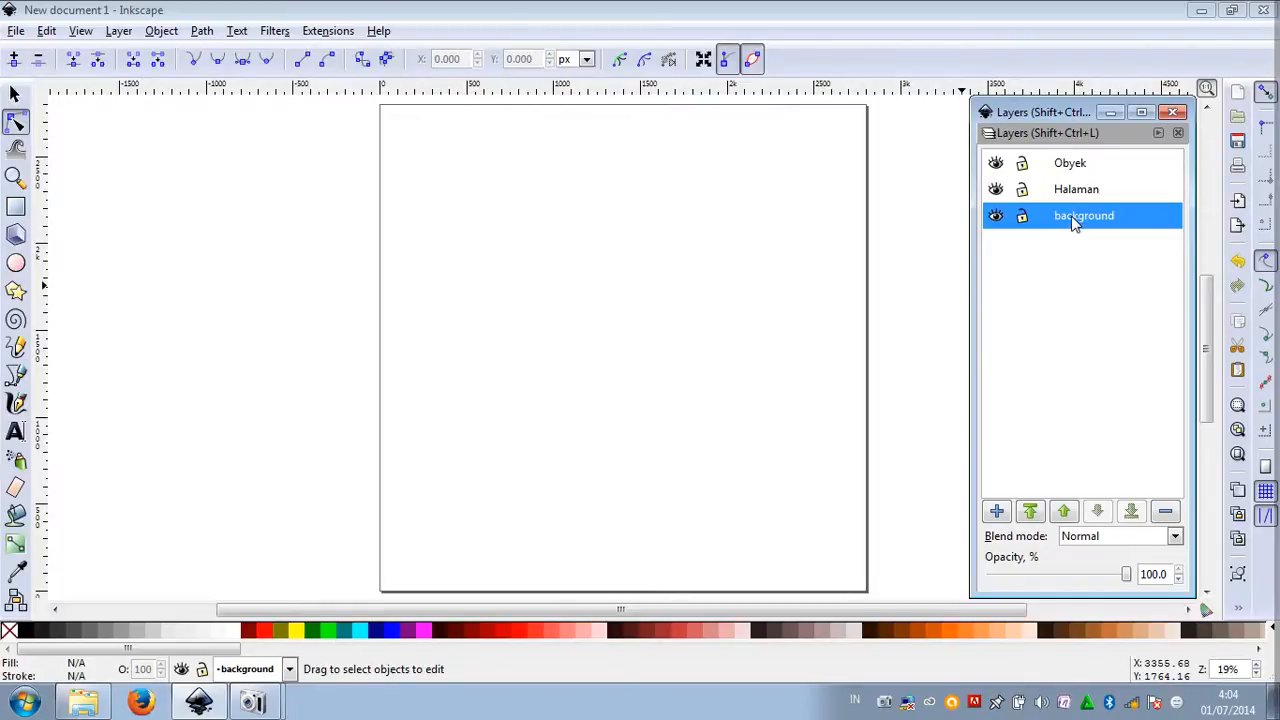
{"action": "left_click", "coordinate": [1076, 220]}
{"action": "left_click", "coordinate": [1068, 216]}
{"action": "left_click_drag", "start_coordinate": [1058, 216], "coordinate": [1052, 216]}
{"action": "type", "text": "B"}
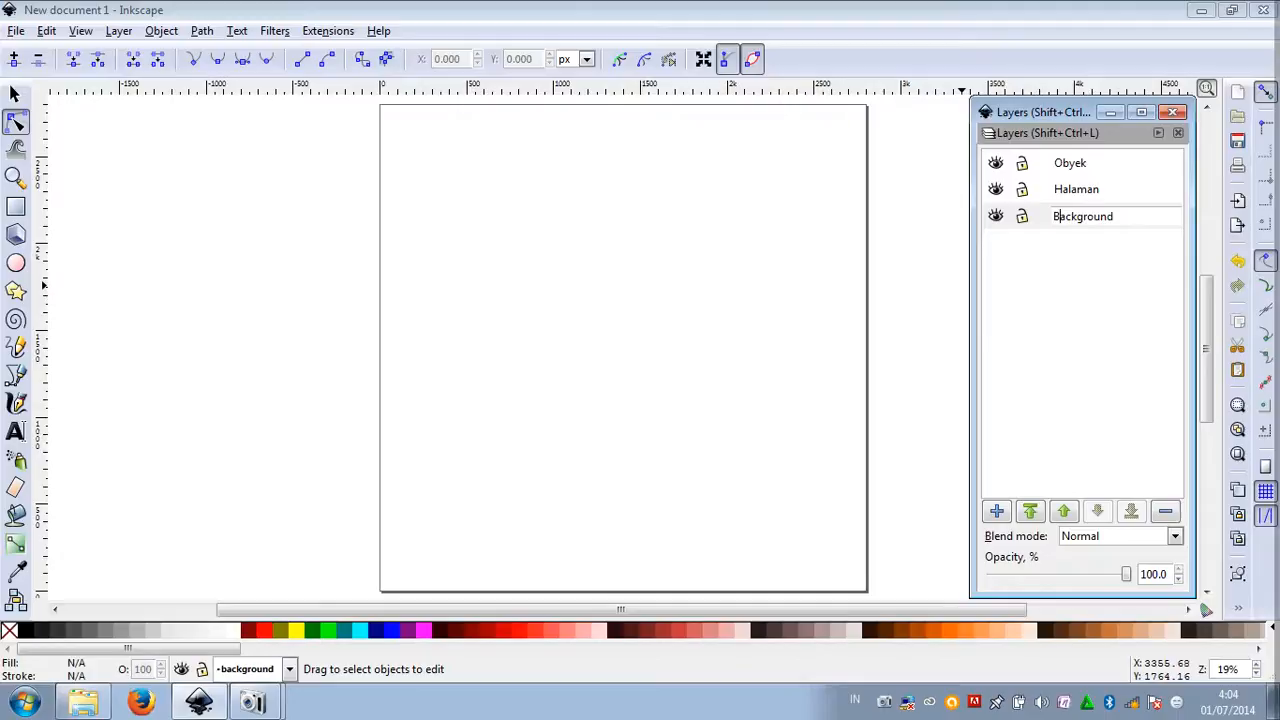
{"action": "key", "text": "Return"}
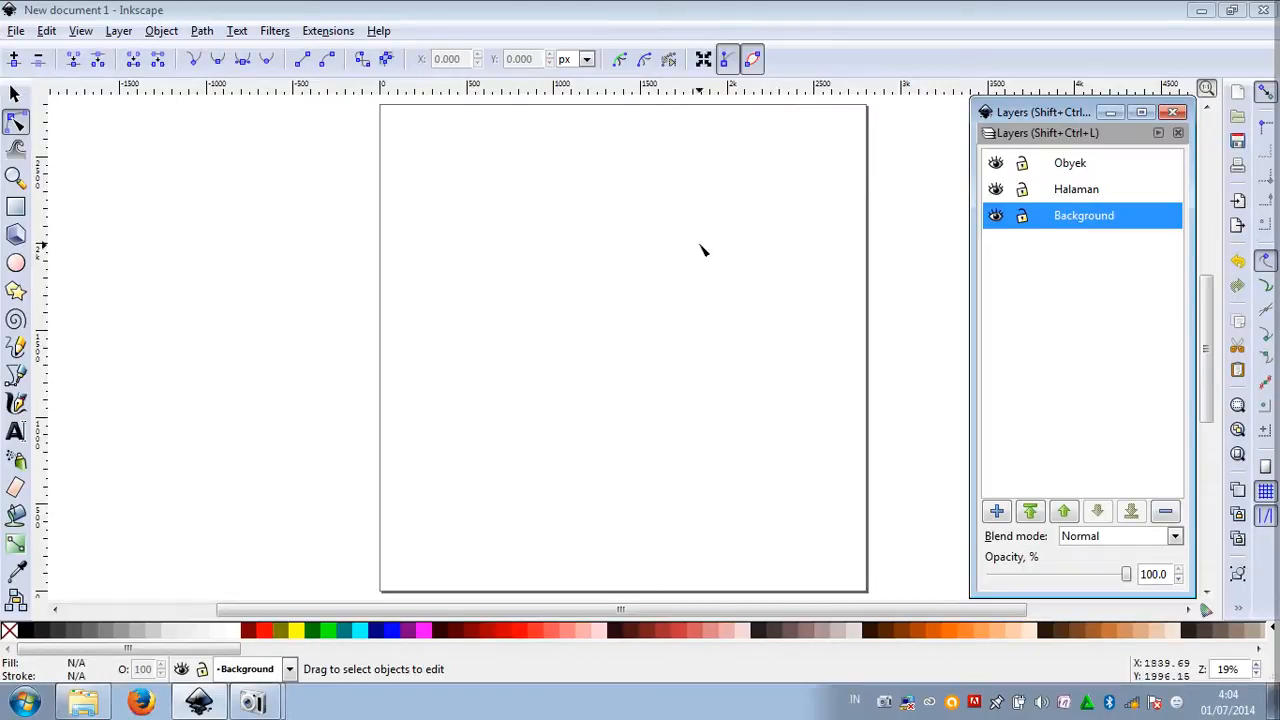
Bring photo 1 from the "bekasi dan jakarta" folder into the Background layer as a linked image, placed at about X 509, Y 525 px
{"action": "left_click", "coordinate": [14, 93]}
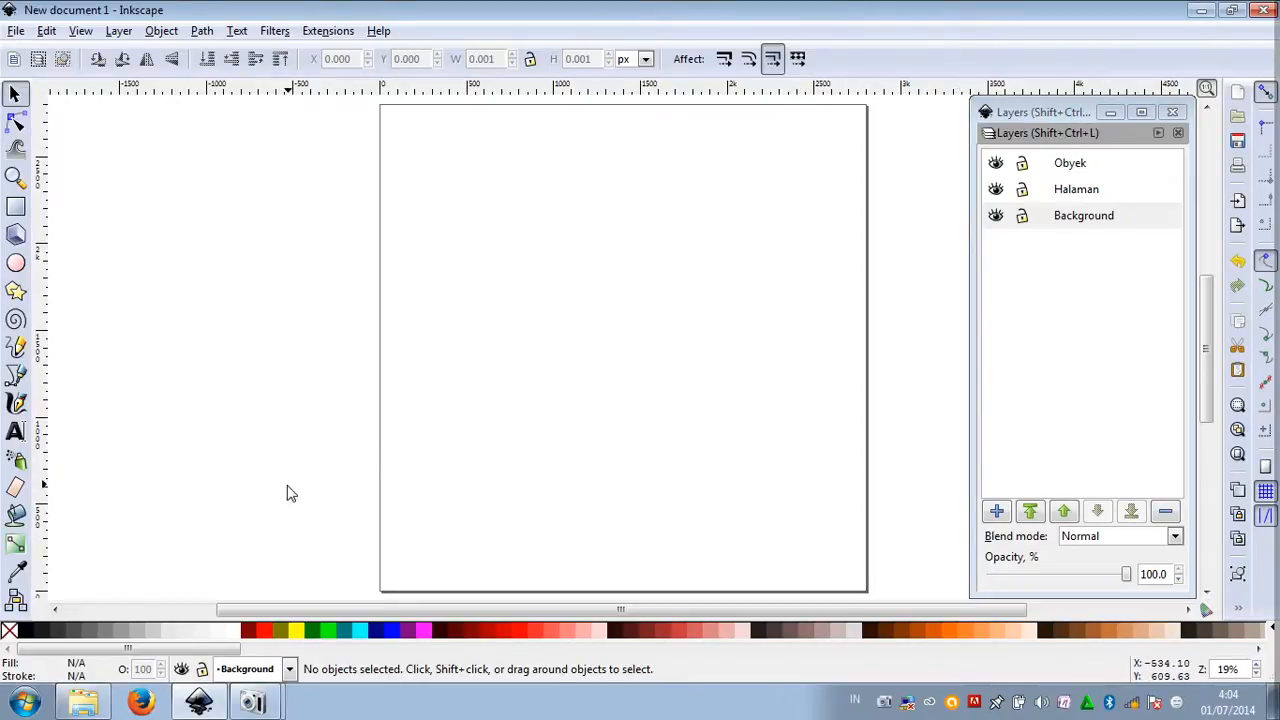
{"action": "left_click", "coordinate": [84, 701]}
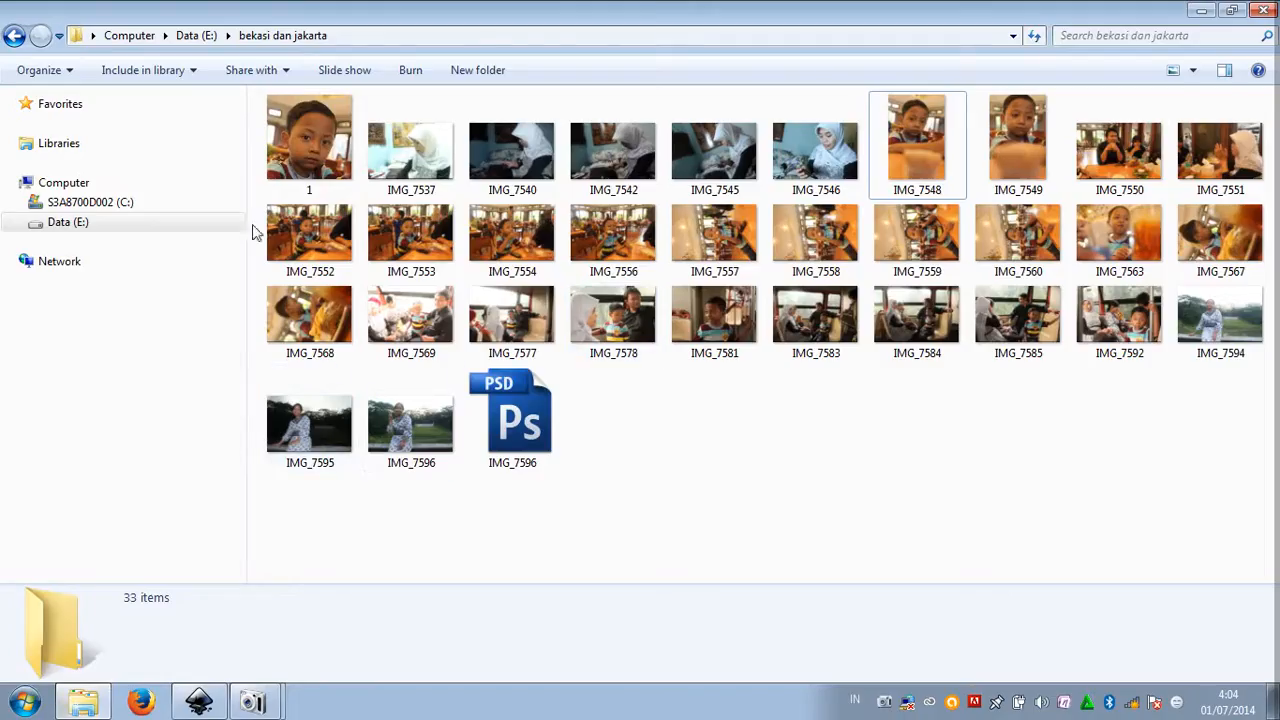
{"action": "left_click", "coordinate": [314, 165]}
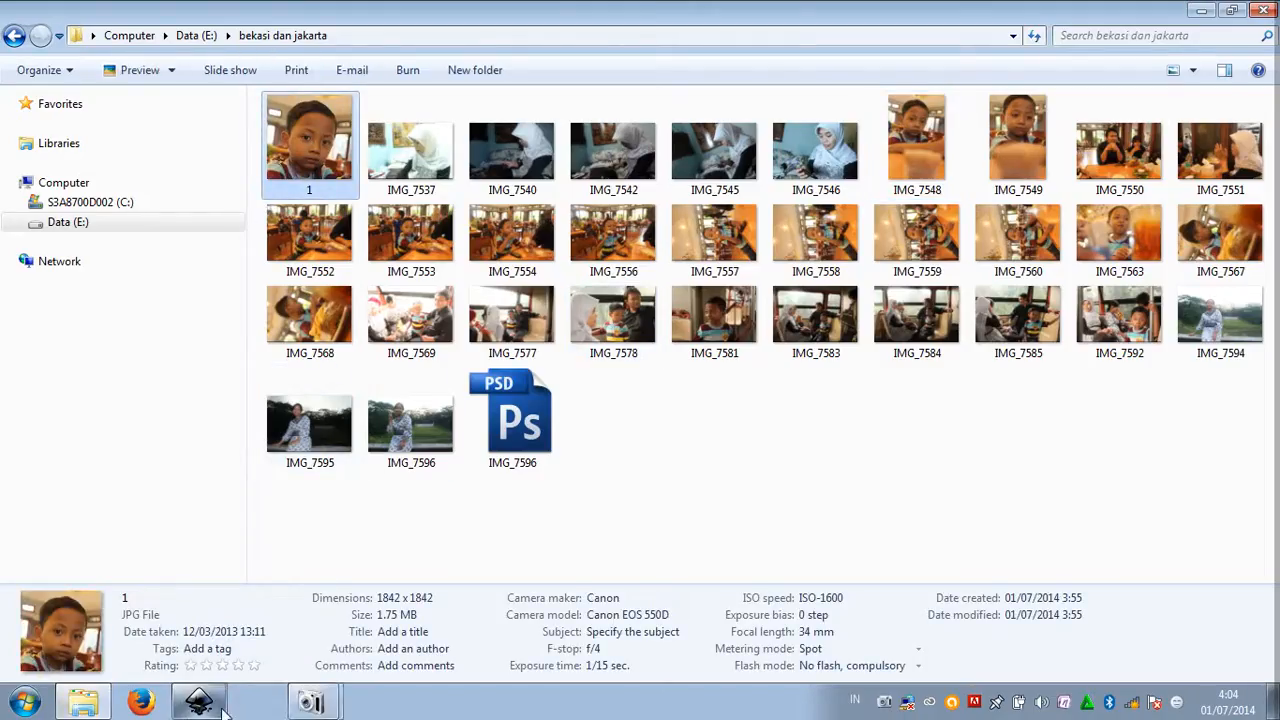
{"action": "left_click", "coordinate": [199, 701]}
{"action": "left_click_drag", "start_coordinate": [542, 367], "coordinate": [542, 367]}
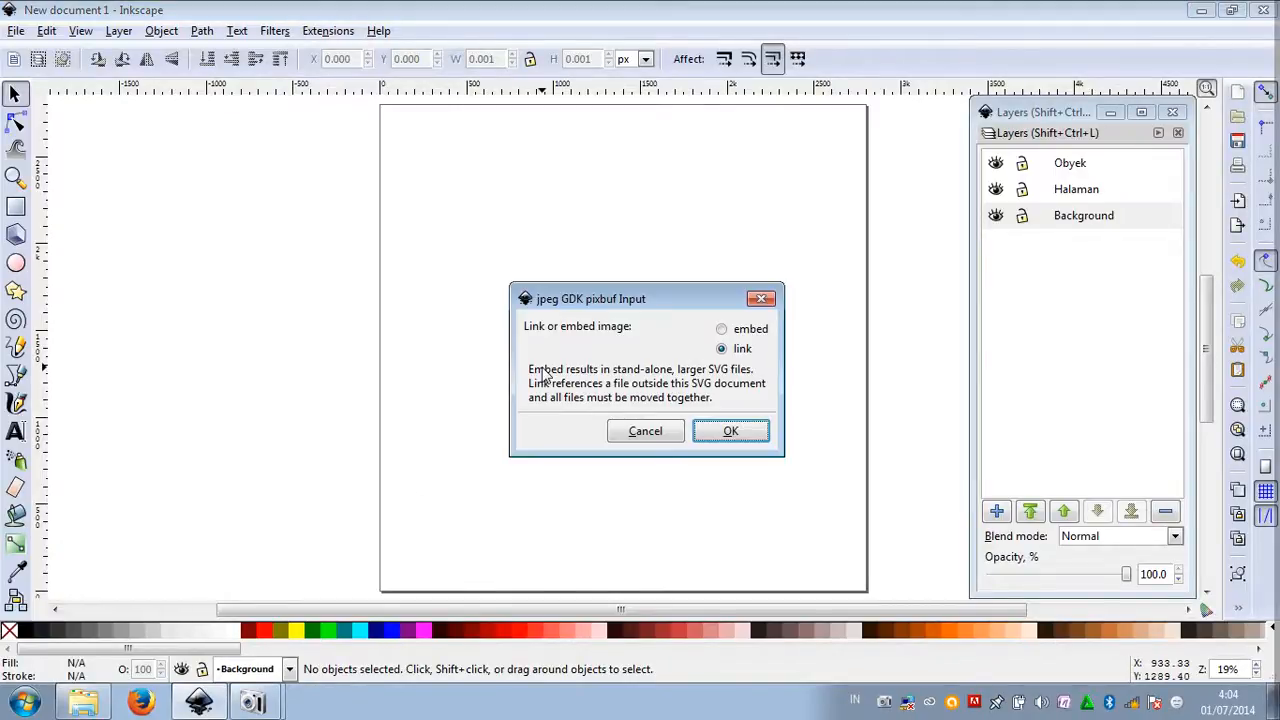
{"action": "left_click", "coordinate": [723, 433]}
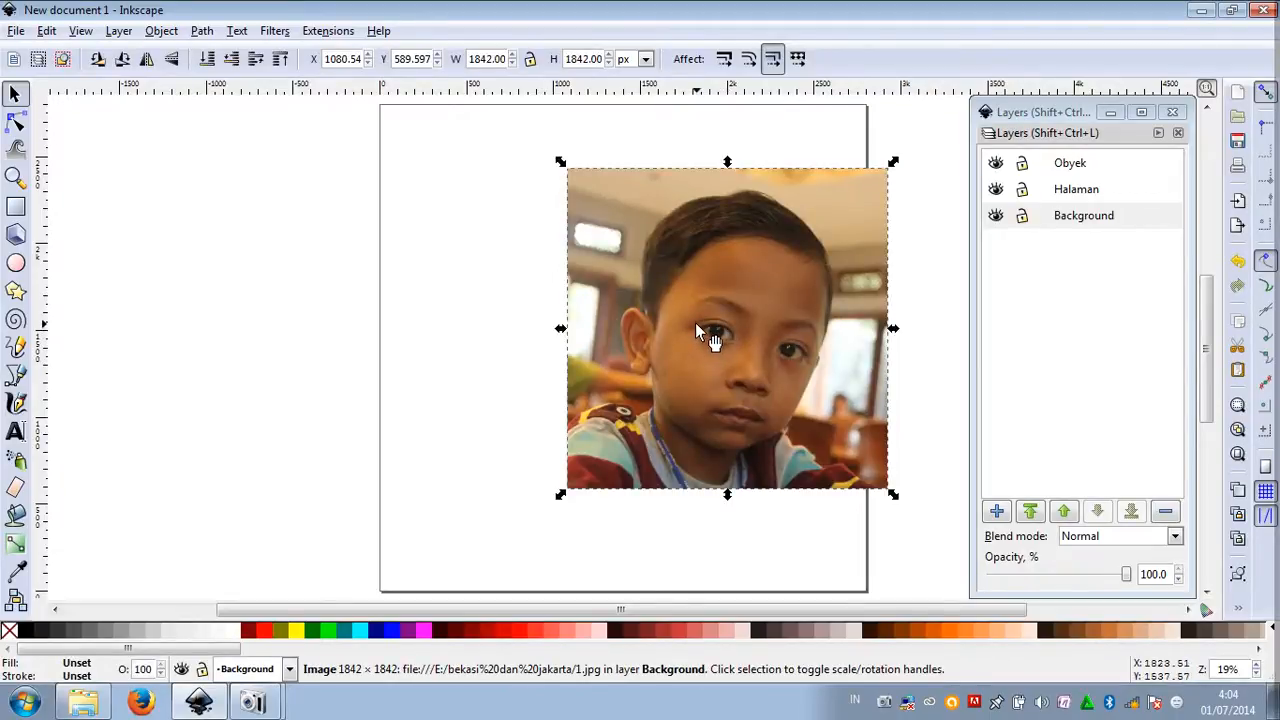
{"action": "left_click_drag", "start_coordinate": [757, 270], "coordinate": [658, 282]}
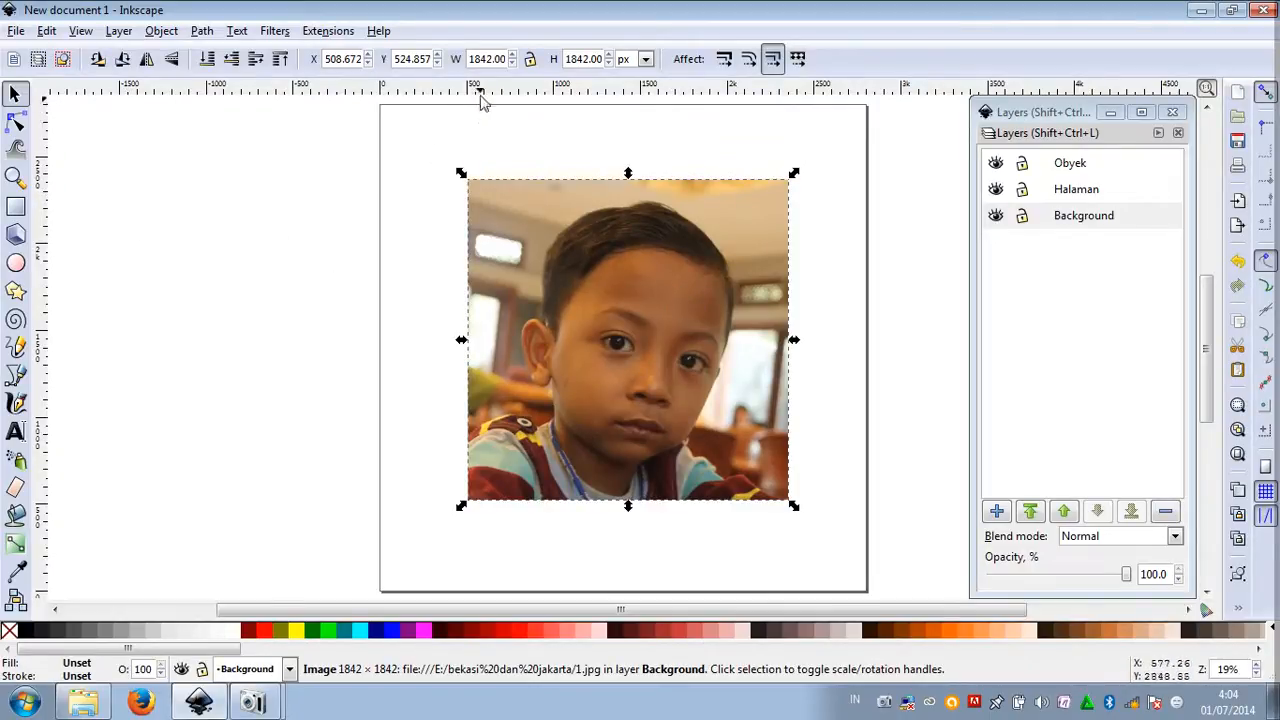
Set the imported photo's width and height to 2800 px each
{"action": "left_click", "coordinate": [499, 62]}
{"action": "key", "text": "ctrl+a"}
{"action": "type", "text": "2"}
{"action": "key", "text": "Return"}
{"action": "left_click", "coordinate": [586, 64]}
{"action": "key", "text": "ctrl+a"}
{"action": "type", "text": "2"}
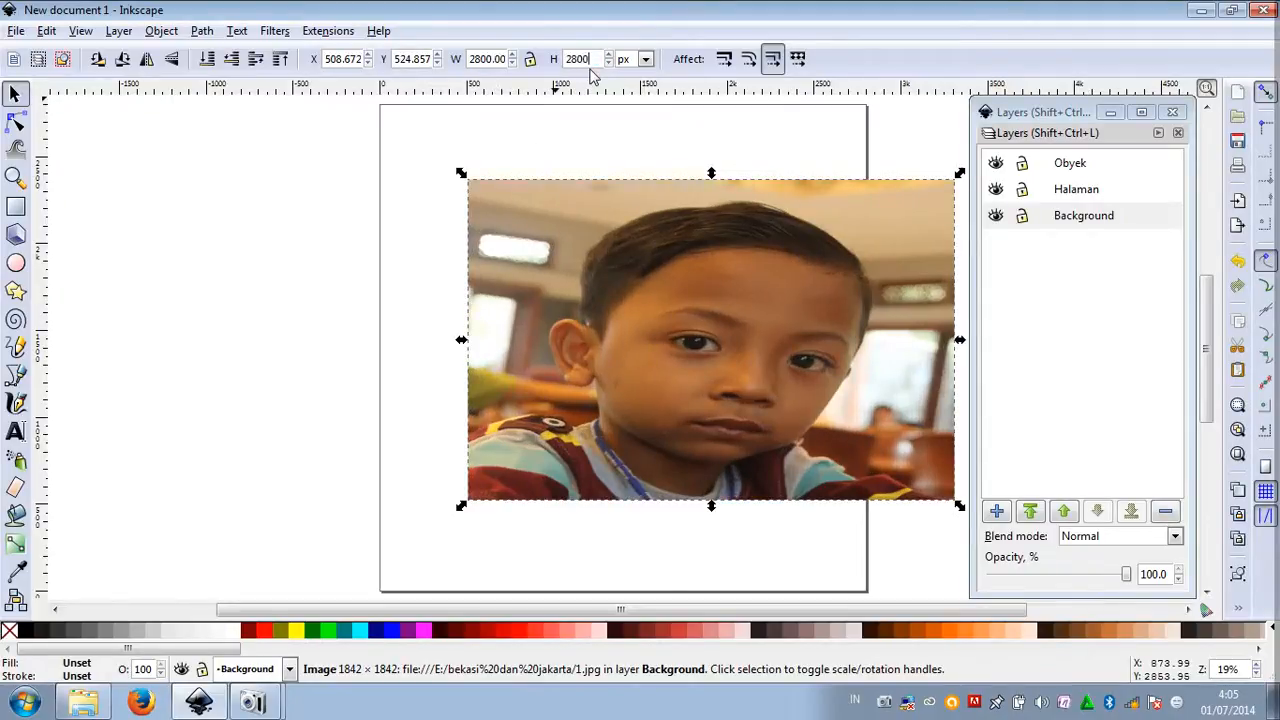
{"action": "key", "text": "Return"}
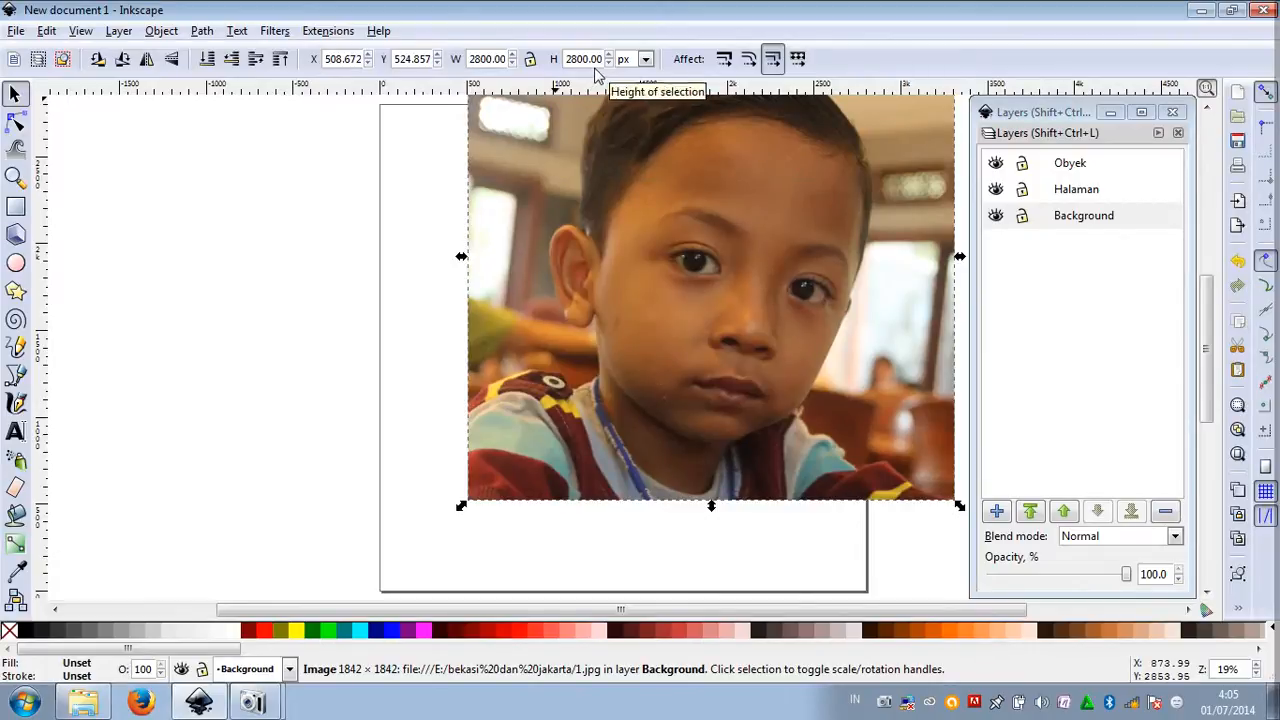
Move the enlarged photo roughly level with the page, at about X 395, Y 7 px
{"action": "left_click", "coordinate": [397, 174]}
{"action": "left_click", "coordinate": [536, 178]}
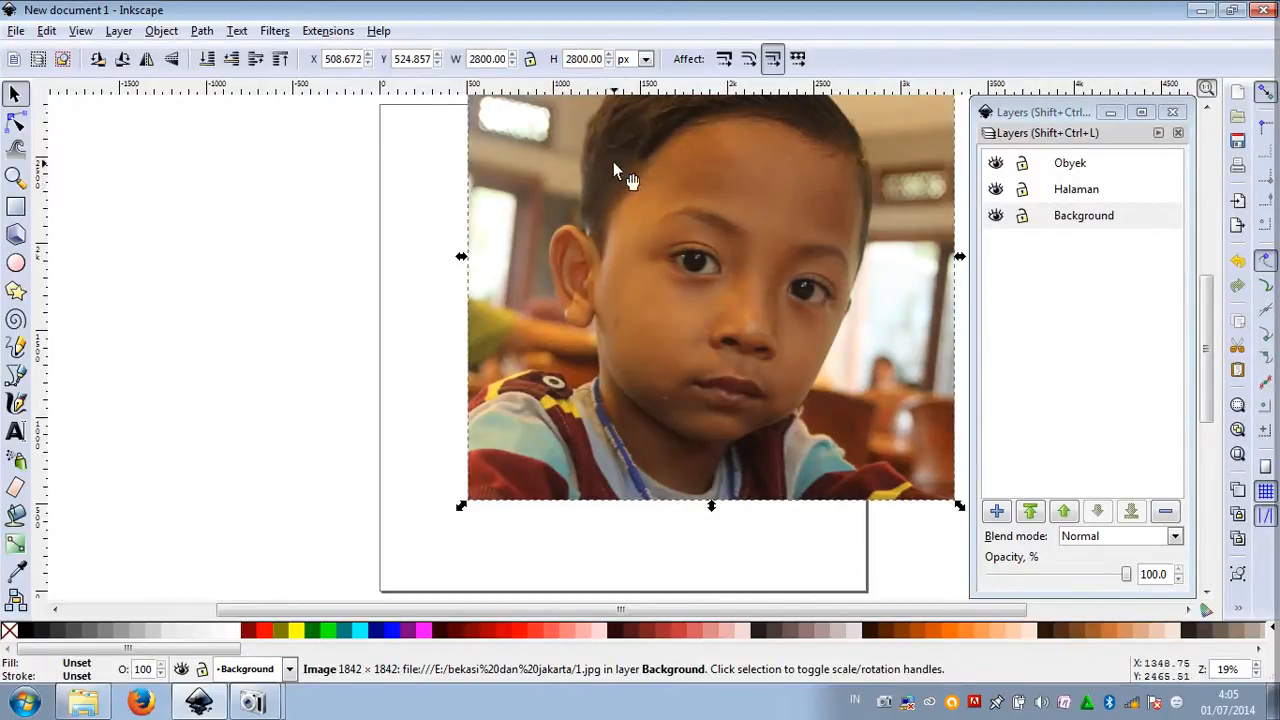
{"action": "left_click_drag", "start_coordinate": [627, 154], "coordinate": [607, 250]}
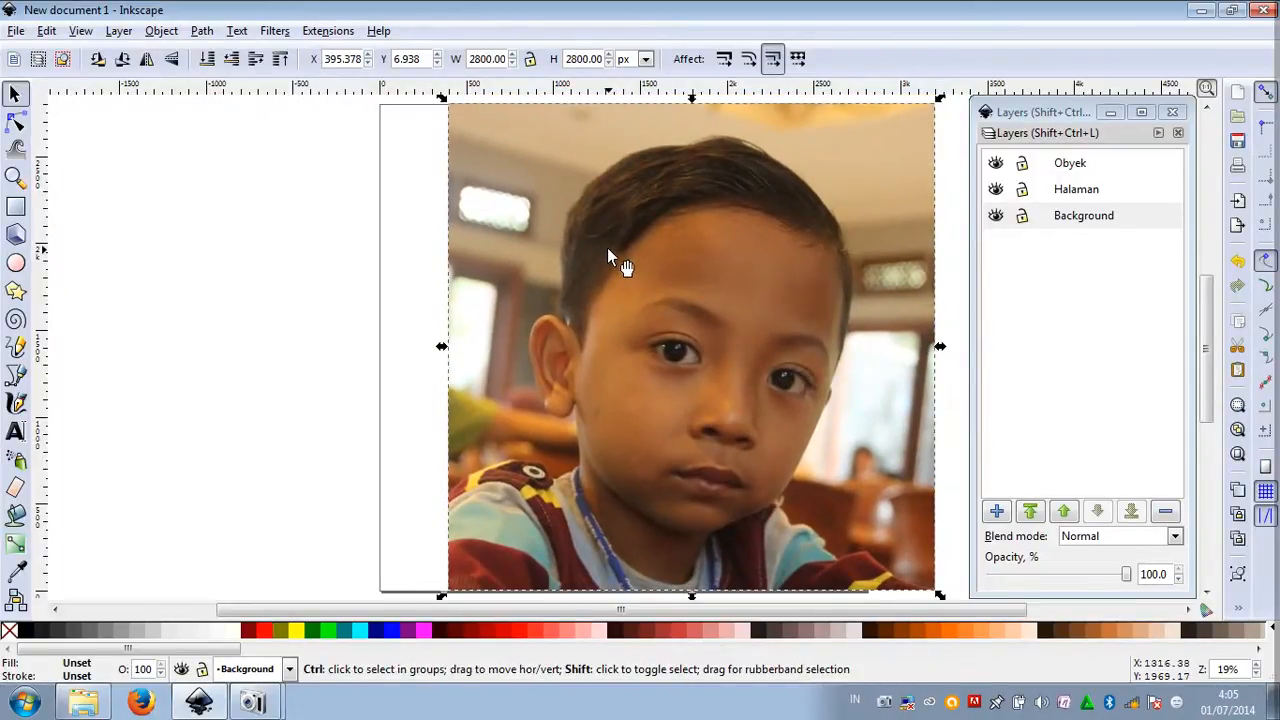
Open the Align and Distribute dialog, dock it together with the Layers dialog, and collapse both before expanding Layers
{"action": "key", "text": "ctrl+shift+a"}
{"action": "left_click_drag", "start_coordinate": [1064, 117], "coordinate": [136, 104]}
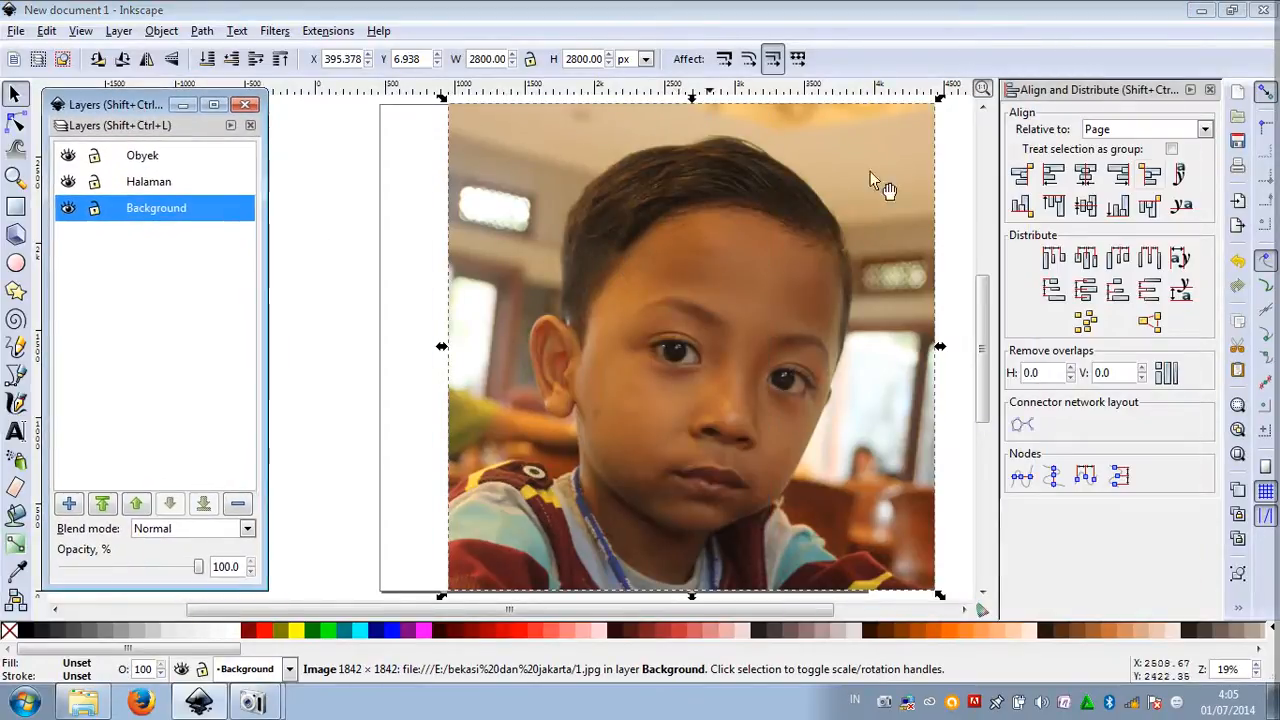
{"action": "left_click_drag", "start_coordinate": [165, 127], "coordinate": [1106, 115]}
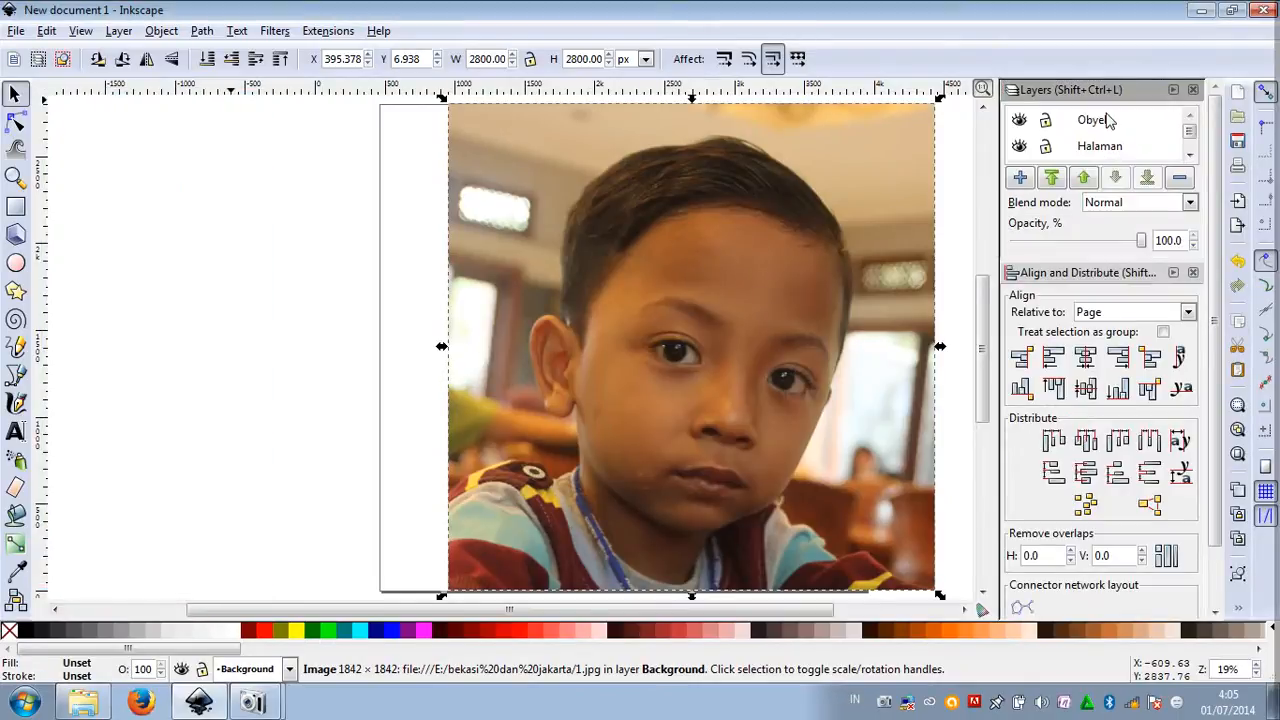
{"action": "left_click", "coordinate": [1173, 89]}
{"action": "left_click", "coordinate": [1174, 90]}
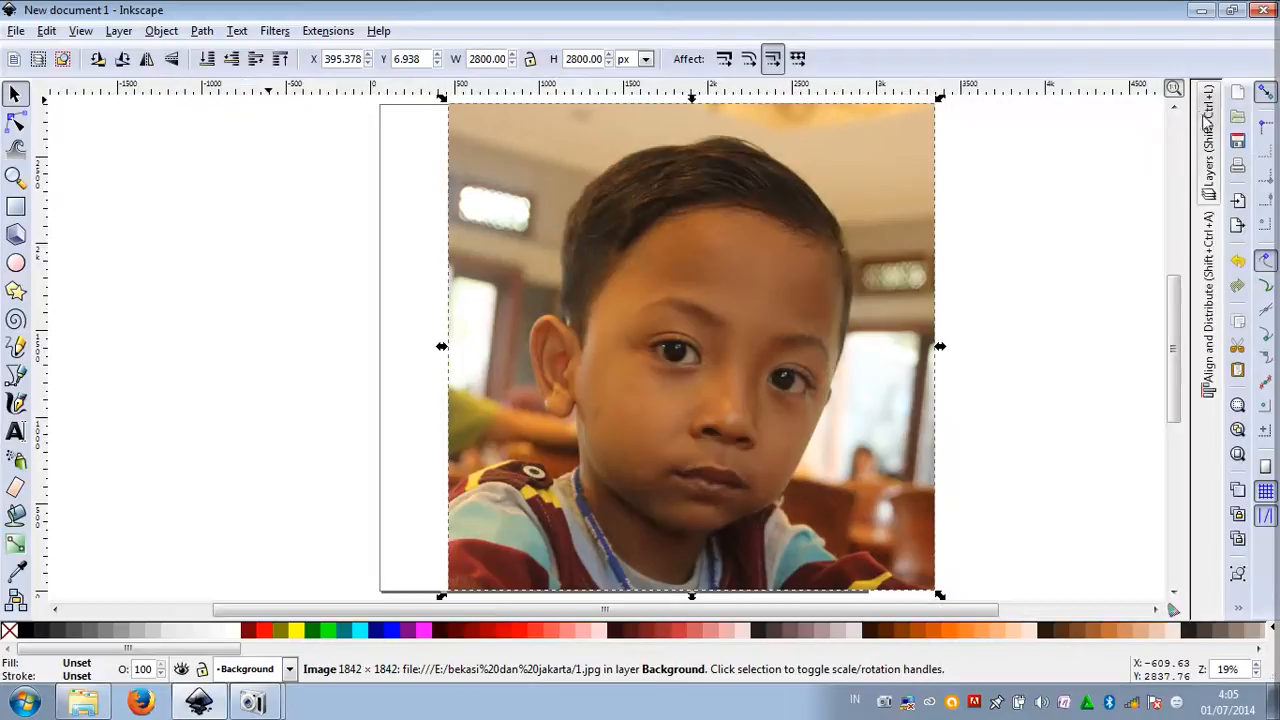
{"action": "left_click", "coordinate": [1208, 150]}
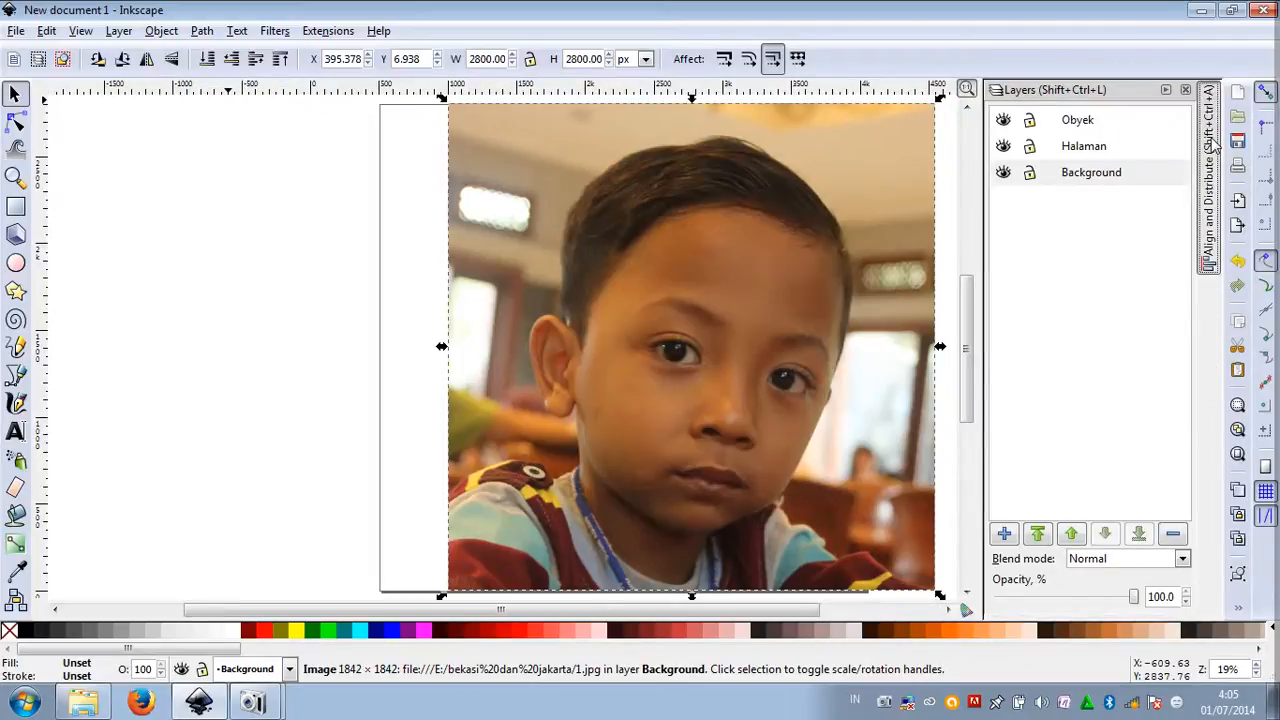
Align the photo to the page horizontally and vertically, at X 0, Y 0 px
{"action": "left_click", "coordinate": [1209, 170]}
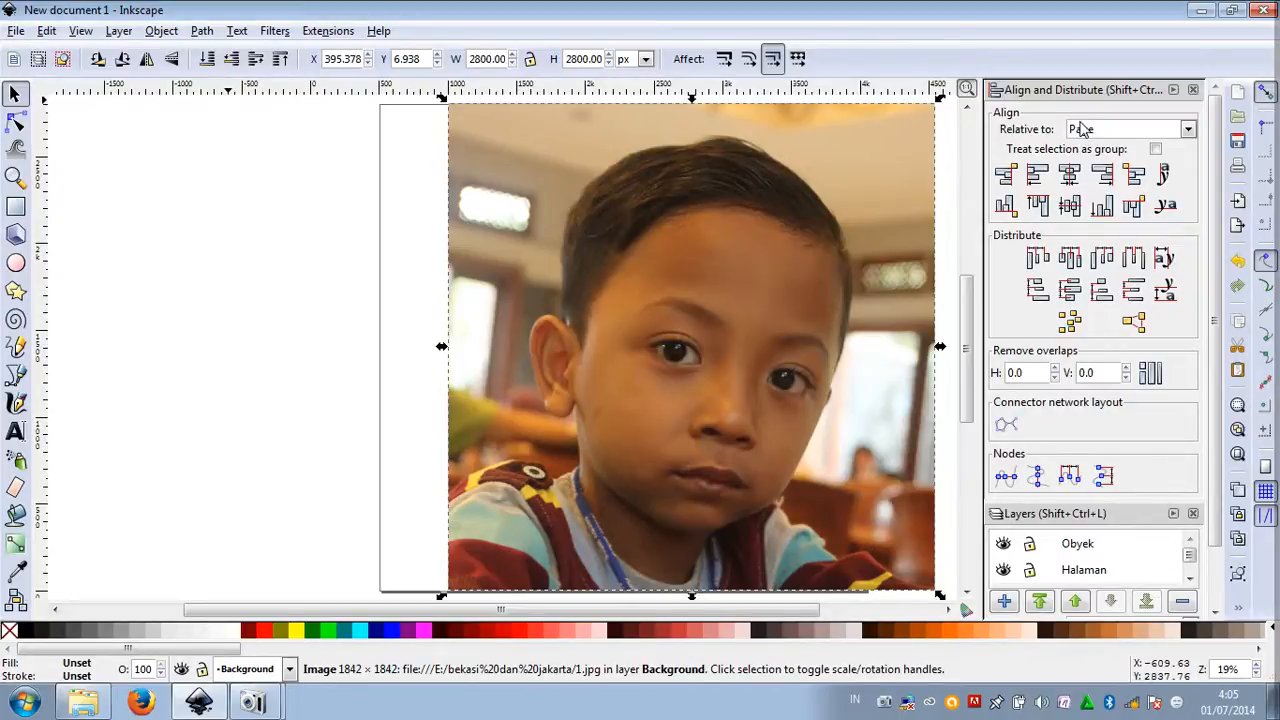
{"action": "left_click", "coordinate": [1070, 205]}
{"action": "left_click", "coordinate": [1038, 178]}
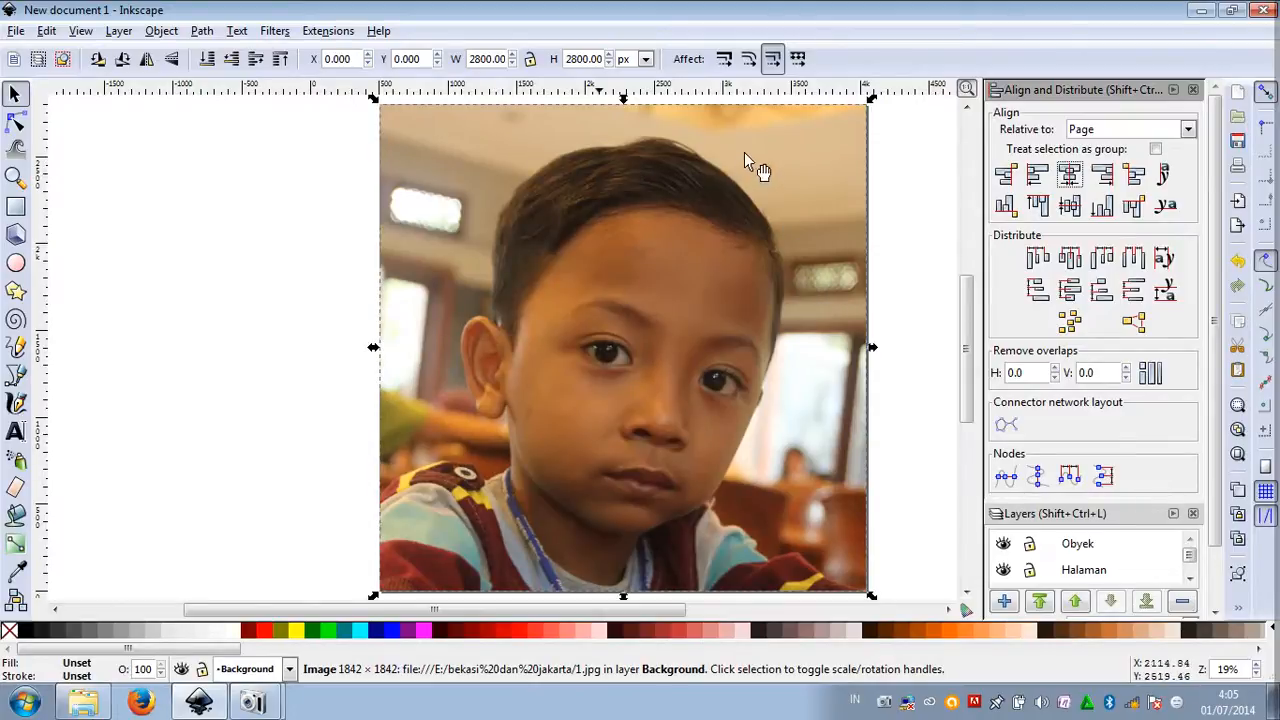
Lock the Background layer and try to select and move the photo on it
{"action": "left_click", "coordinate": [1173, 89]}
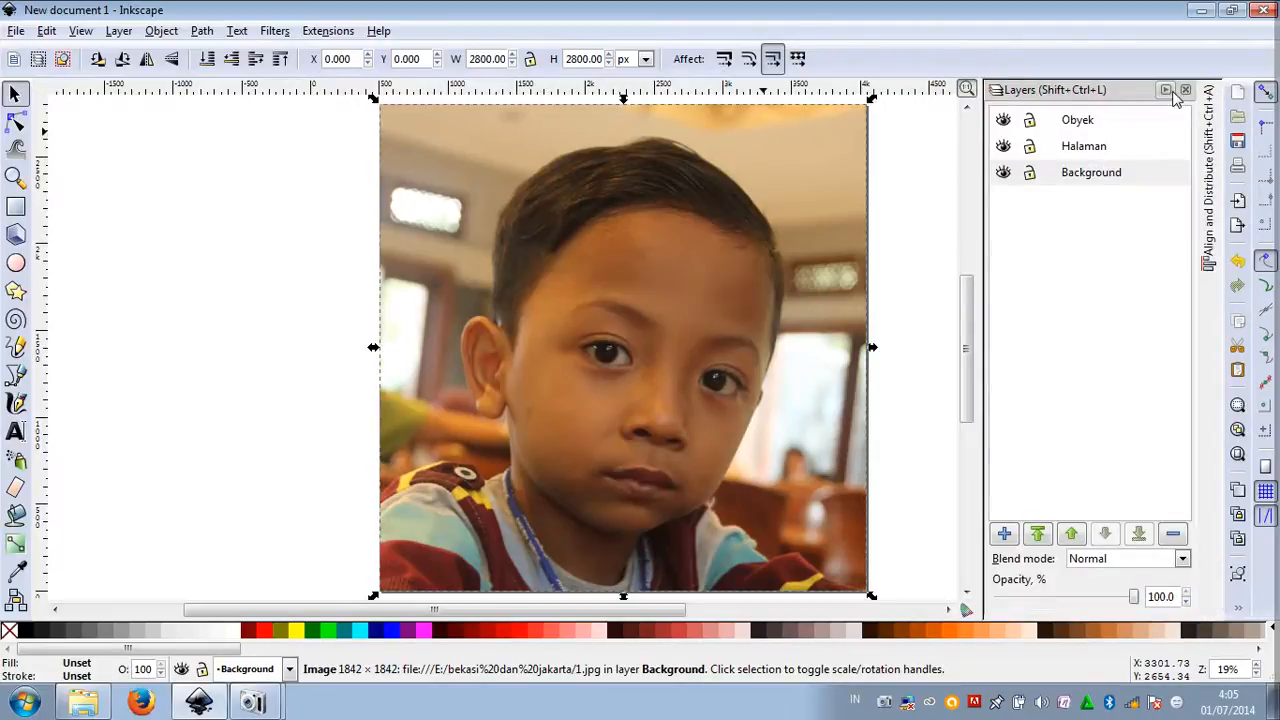
{"action": "left_click", "coordinate": [1030, 176]}
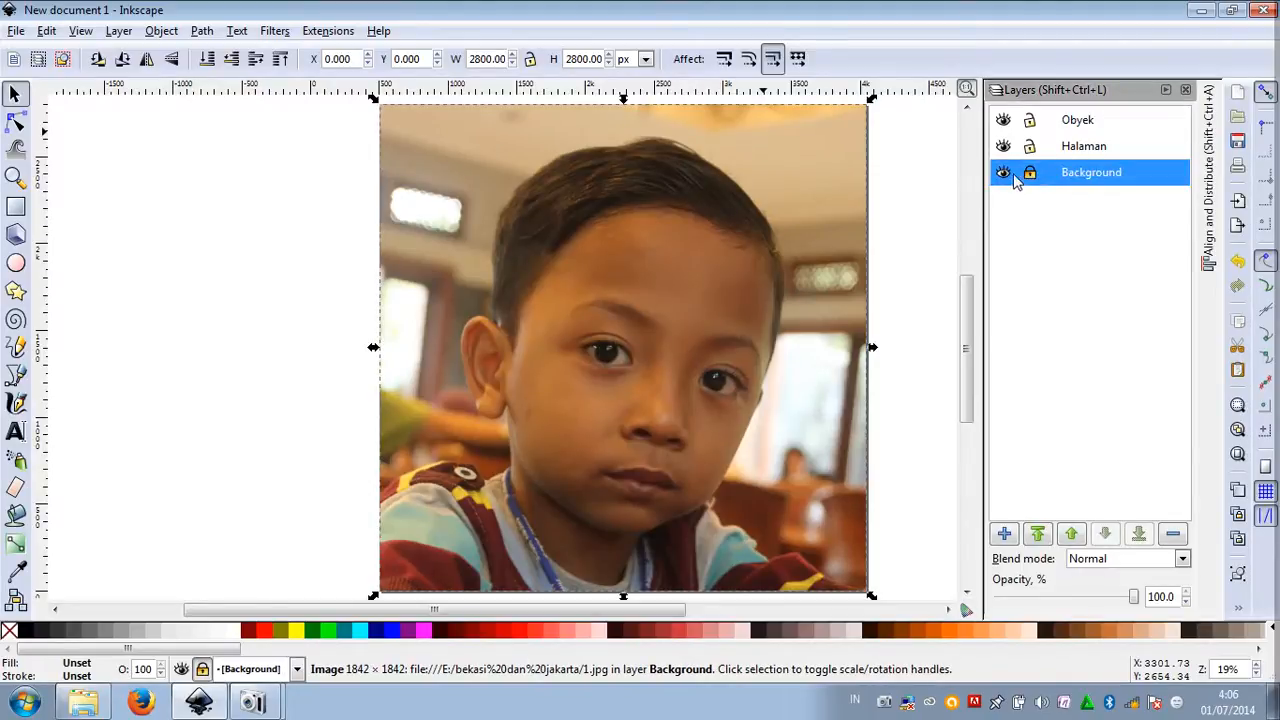
{"action": "left_click", "coordinate": [831, 172]}
{"action": "mouse_move", "coordinate": [804, 161]}
{"action": "left_mouse_down"}
{"action": "mouse_move", "coordinate": [916, 212]}
{"action": "mouse_move", "coordinate": [856, 256]}
{"action": "left_mouse_up"}
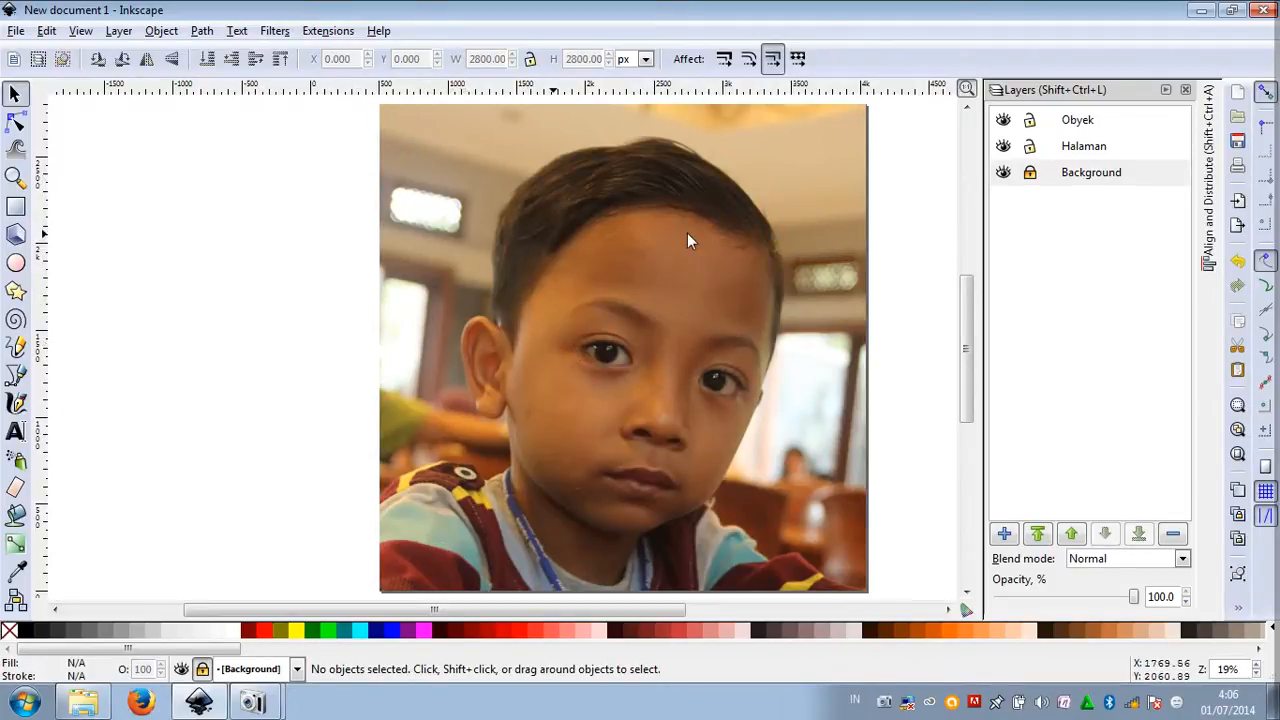
{"action": "left_click_drag", "start_coordinate": [756, 213], "coordinate": [769, 237]}
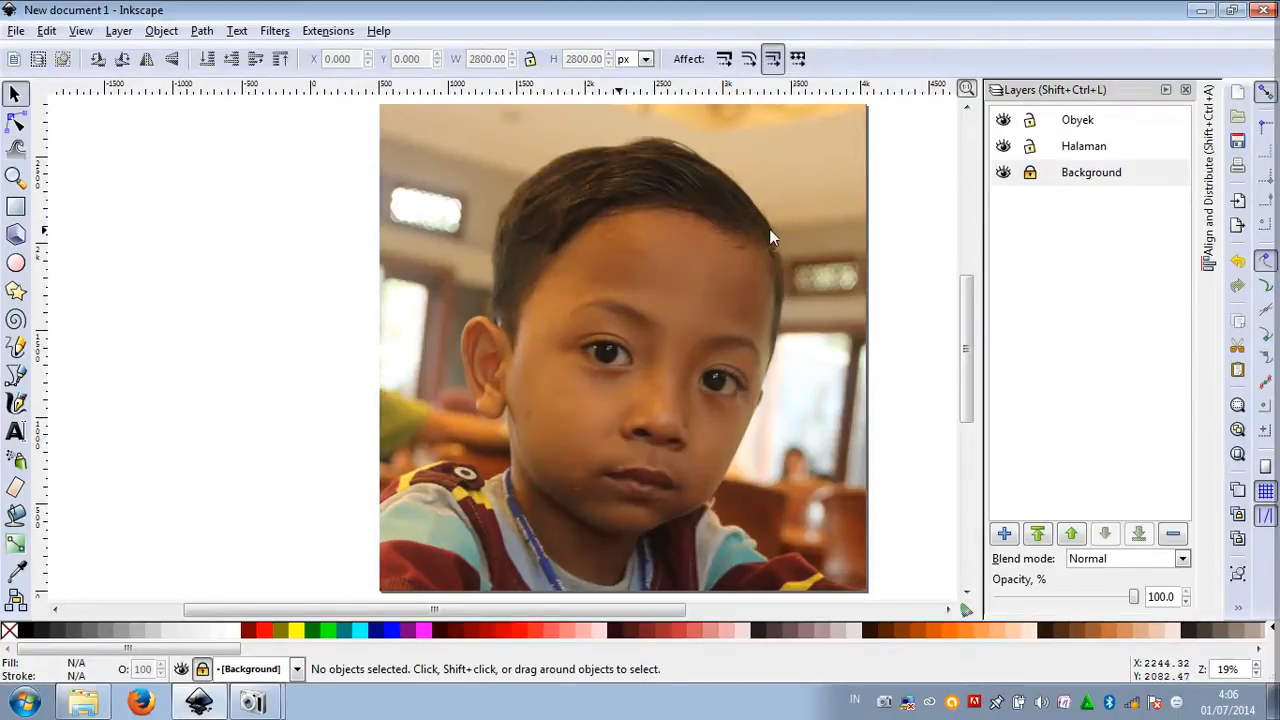
Unlock the Background layer to test moving the photo, undo both moves, and relock the layer
{"action": "left_click", "coordinate": [1030, 174]}
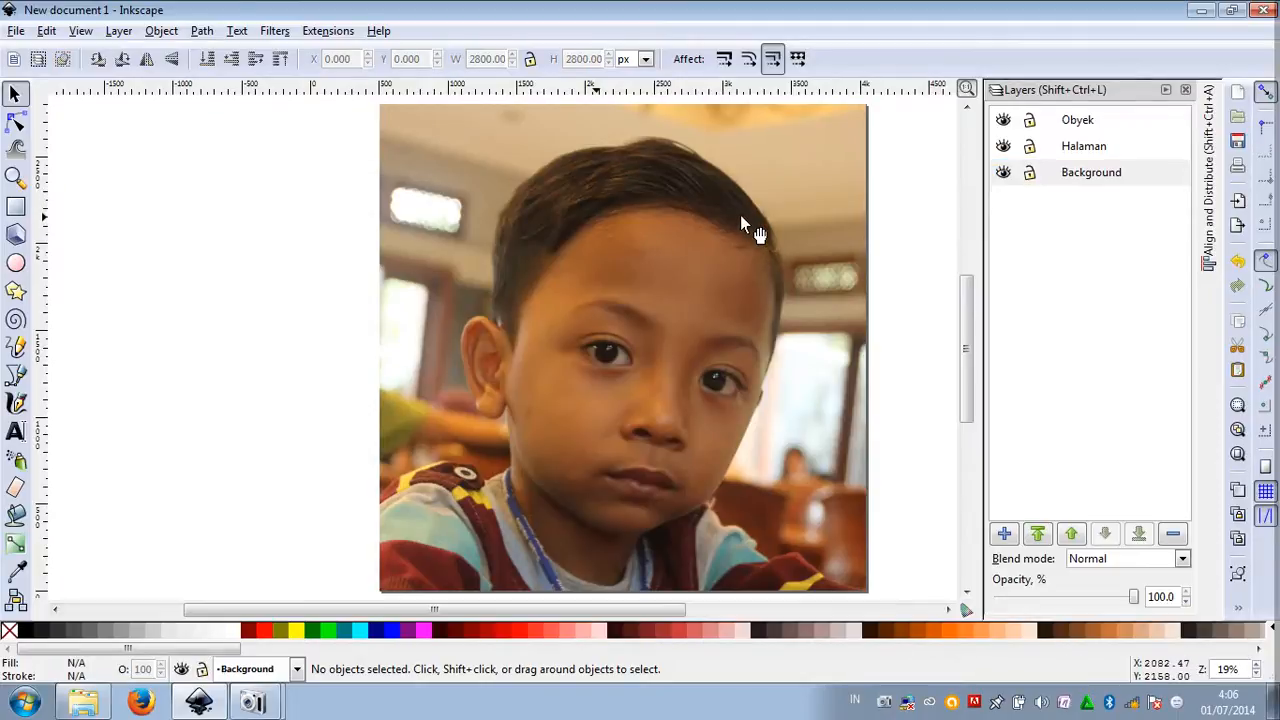
{"action": "left_click_drag", "start_coordinate": [742, 222], "coordinate": [895, 313]}
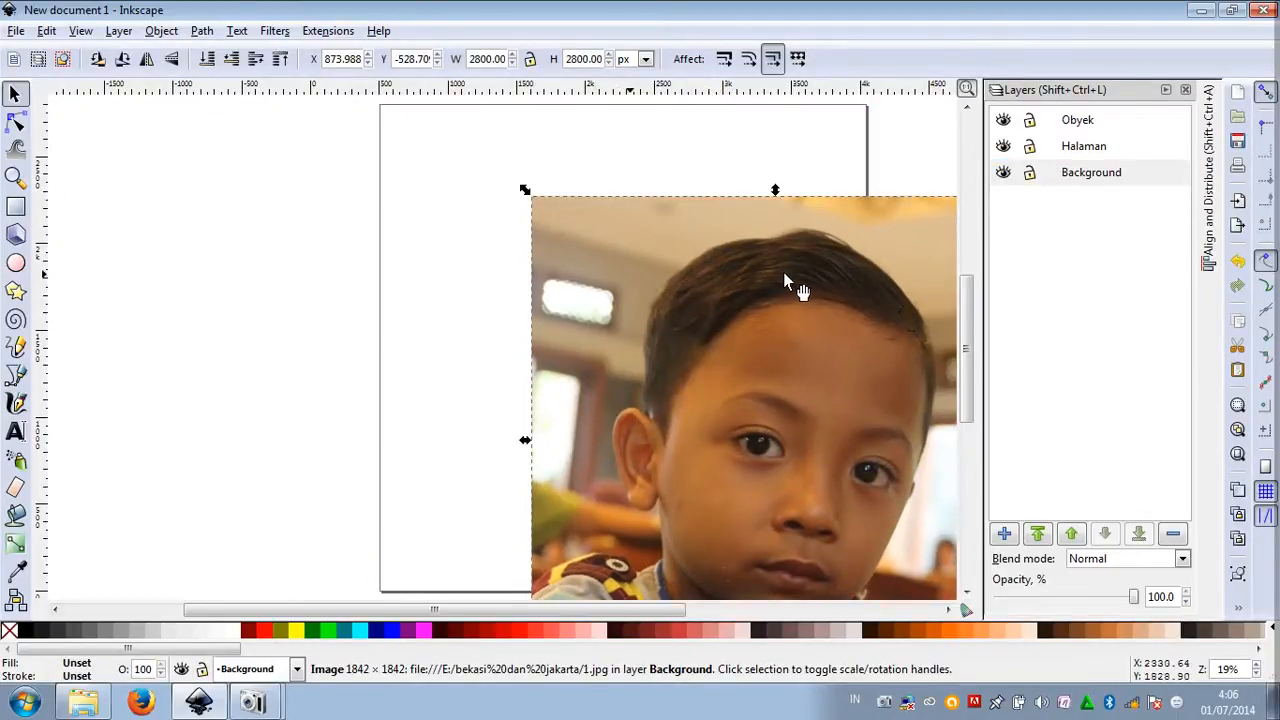
{"action": "key", "text": "ctrl"}
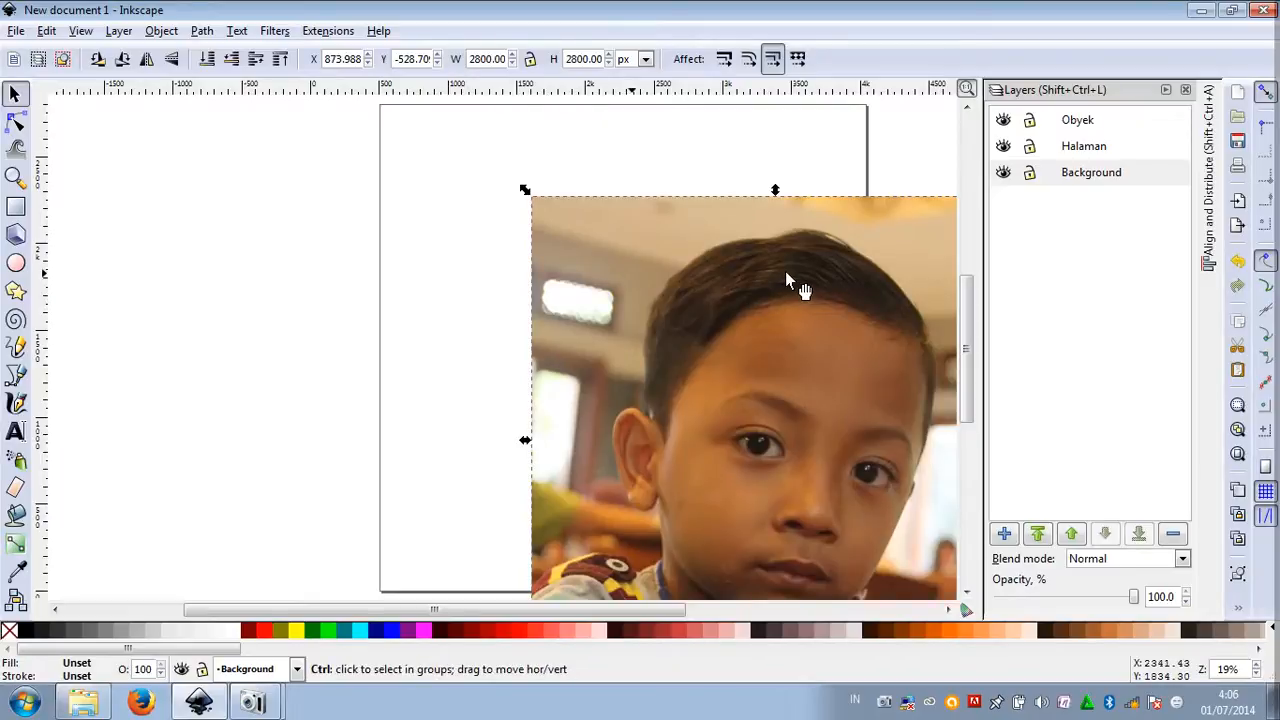
{"action": "key", "text": "ctrl+z"}
{"action": "left_click_drag", "start_coordinate": [766, 214], "coordinate": [553, 314]}
{"action": "key", "text": "ctrl+z"}
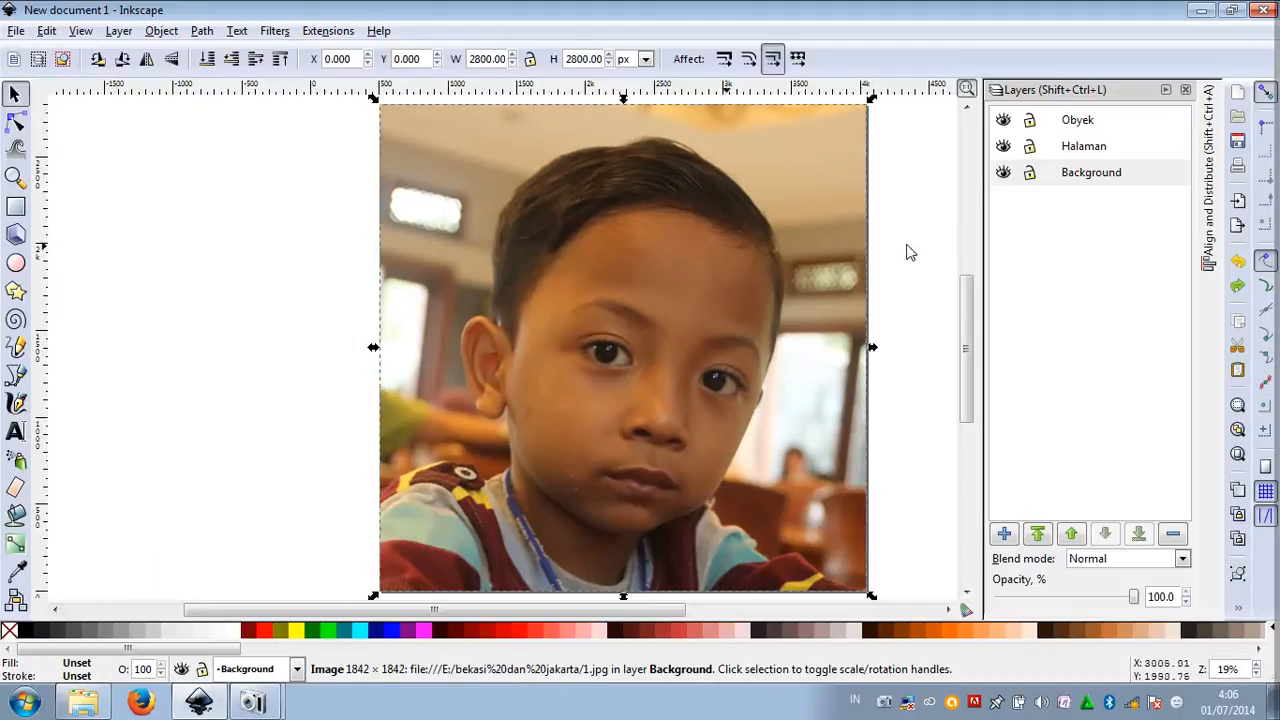
{"action": "left_click", "coordinate": [1032, 175]}
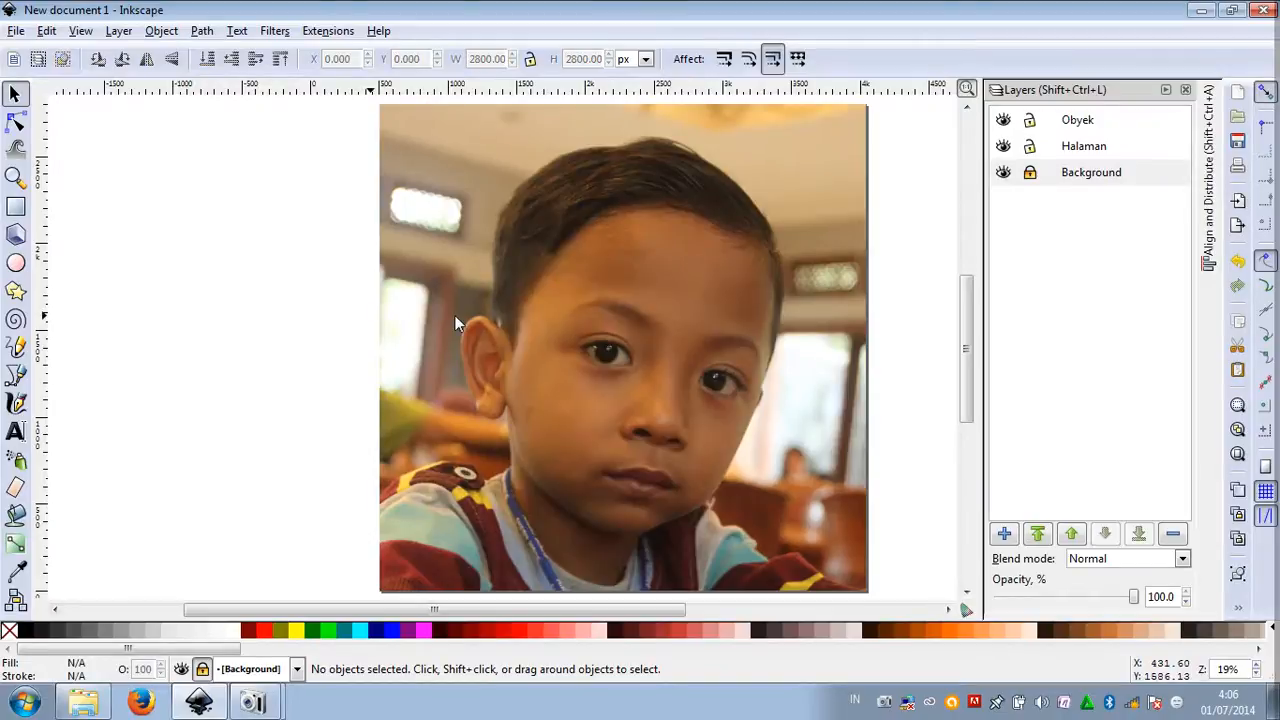
Draw a white rectangle about 2039 × 2039 px on the Halaman layer and move it over the photo, at about X 281, Y 216 px
{"action": "left_click", "coordinate": [1089, 154]}
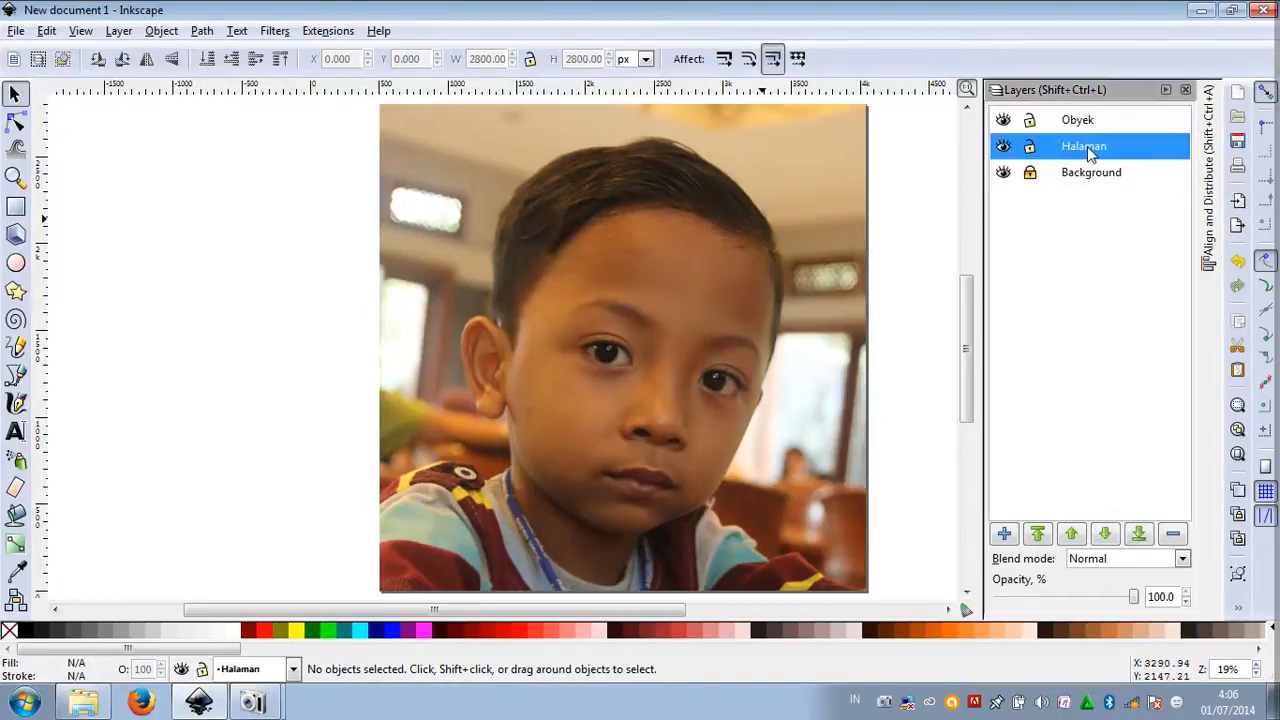
{"action": "left_click", "coordinate": [15, 206]}
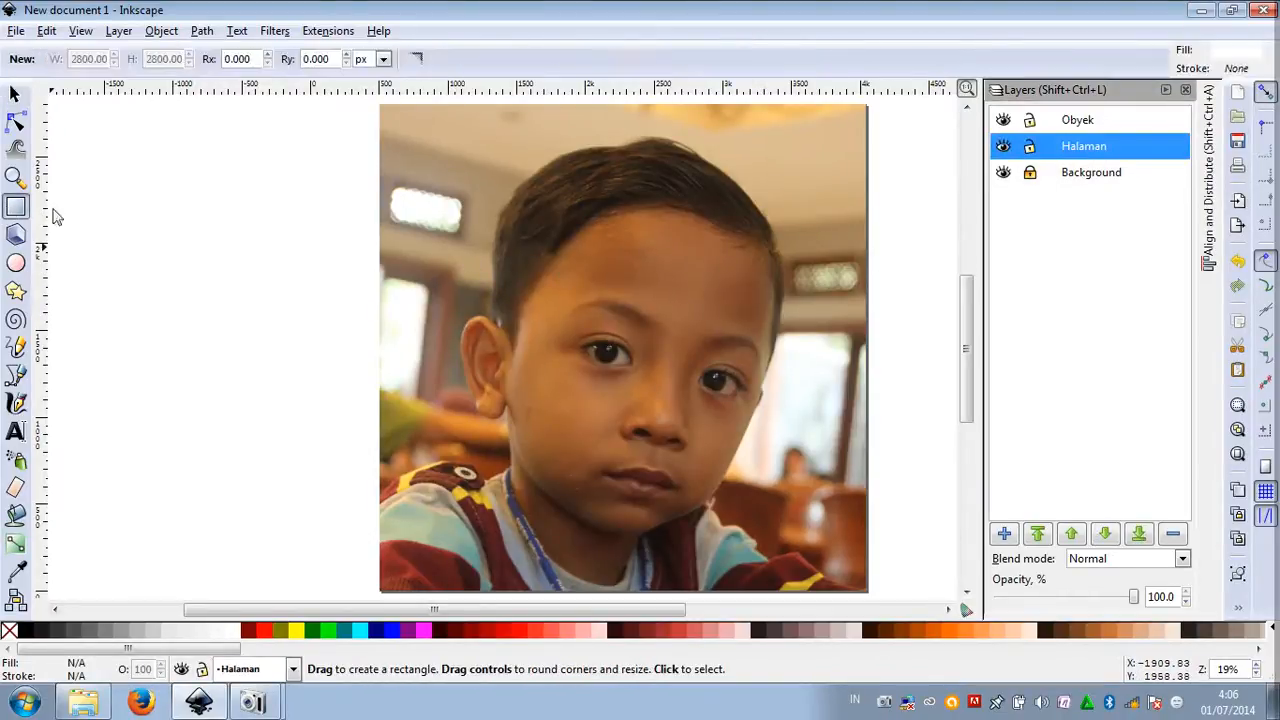
{"action": "left_click_drag", "start_coordinate": [195, 181], "coordinate": [550, 532]}
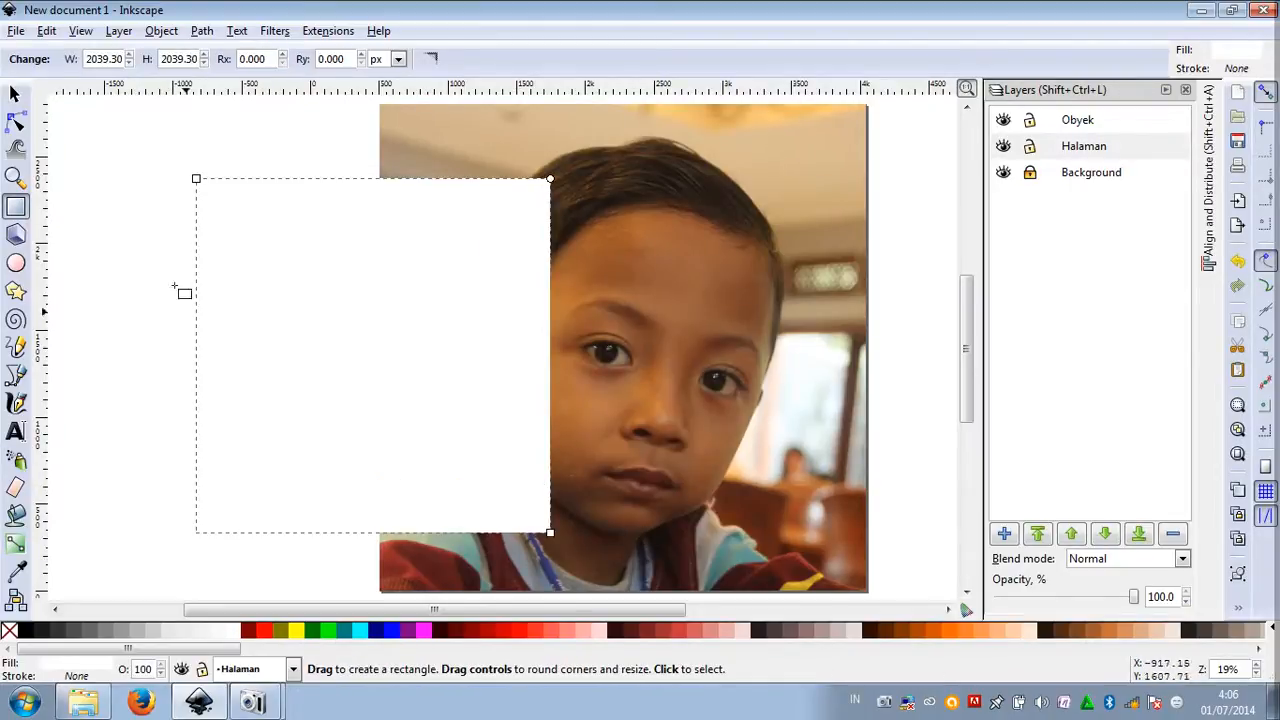
{"action": "left_click", "coordinate": [13, 93]}
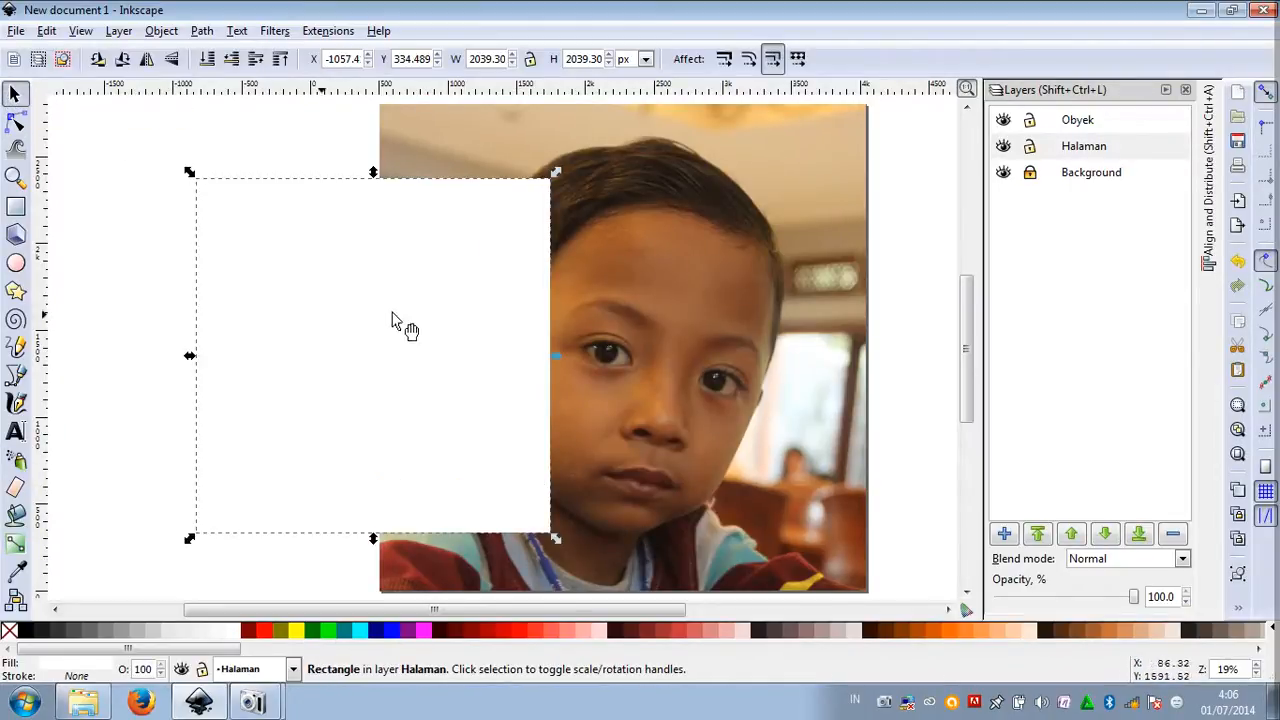
{"action": "left_click_drag", "start_coordinate": [376, 304], "coordinate": [611, 330]}
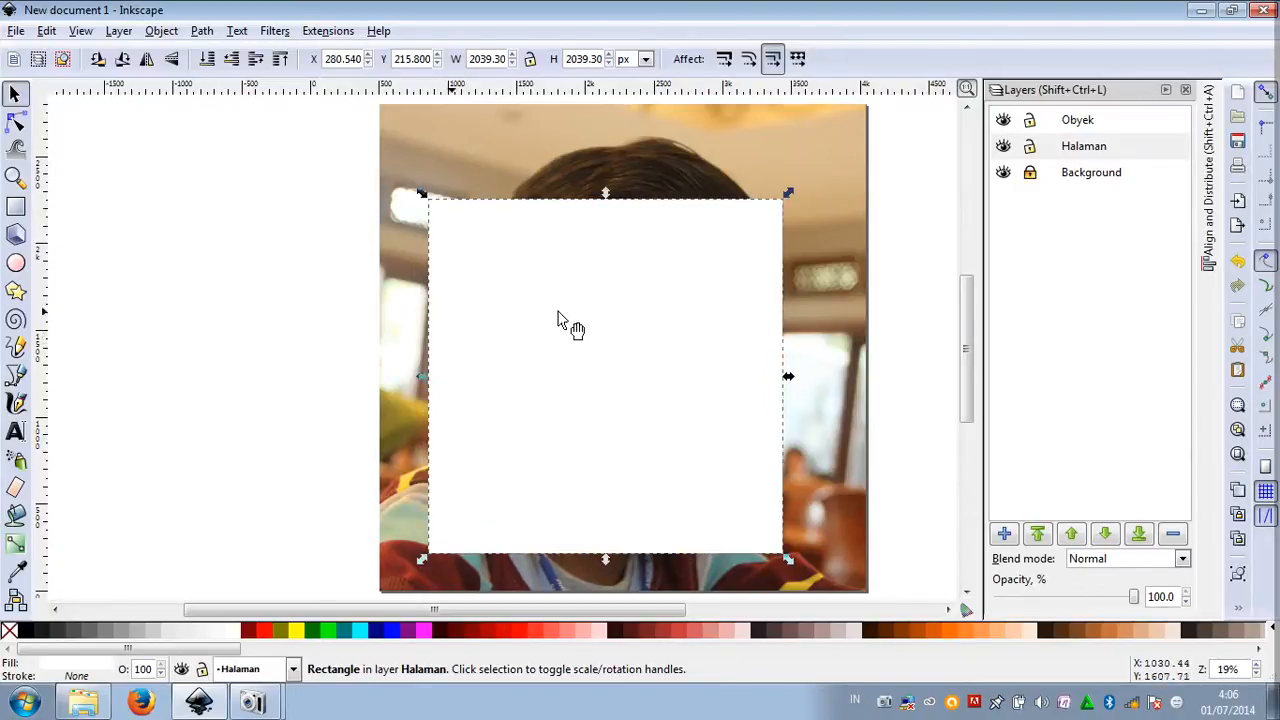
Lock the rectangle's width-to-height ratio and set its width to 2800 px
{"action": "left_click", "coordinate": [530, 58]}
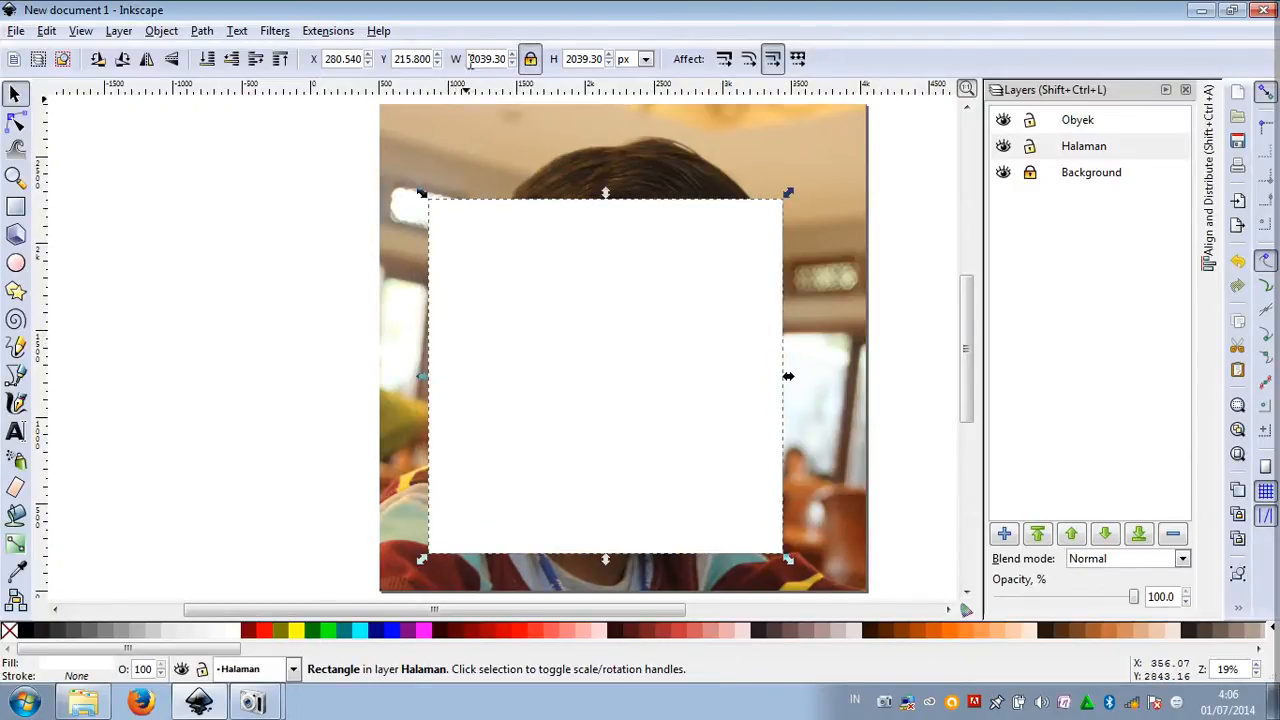
{"action": "key", "text": "ctrl+a"}
{"action": "type", "text": "2800"}
{"action": "key", "text": "Return"}
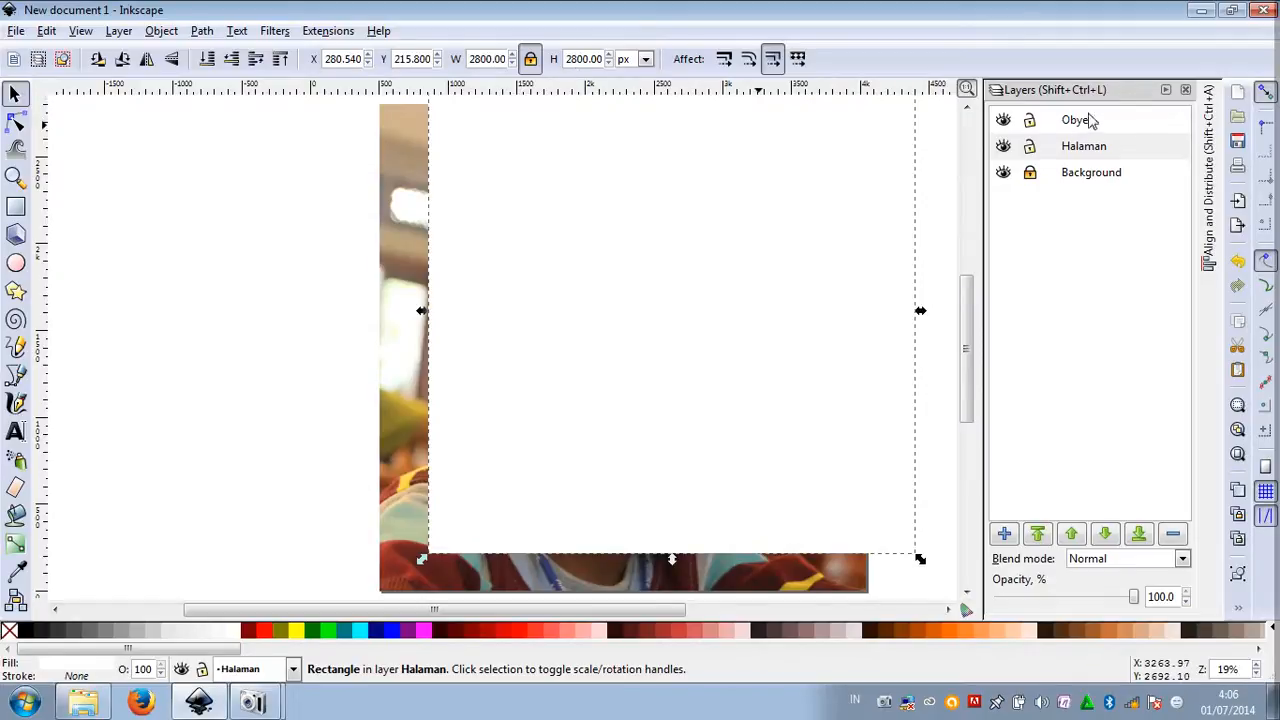
Centre the white rectangle on the page both horizontally and vertically, and collapse the Align and Distribute dialog
{"action": "left_click", "coordinate": [1212, 140]}
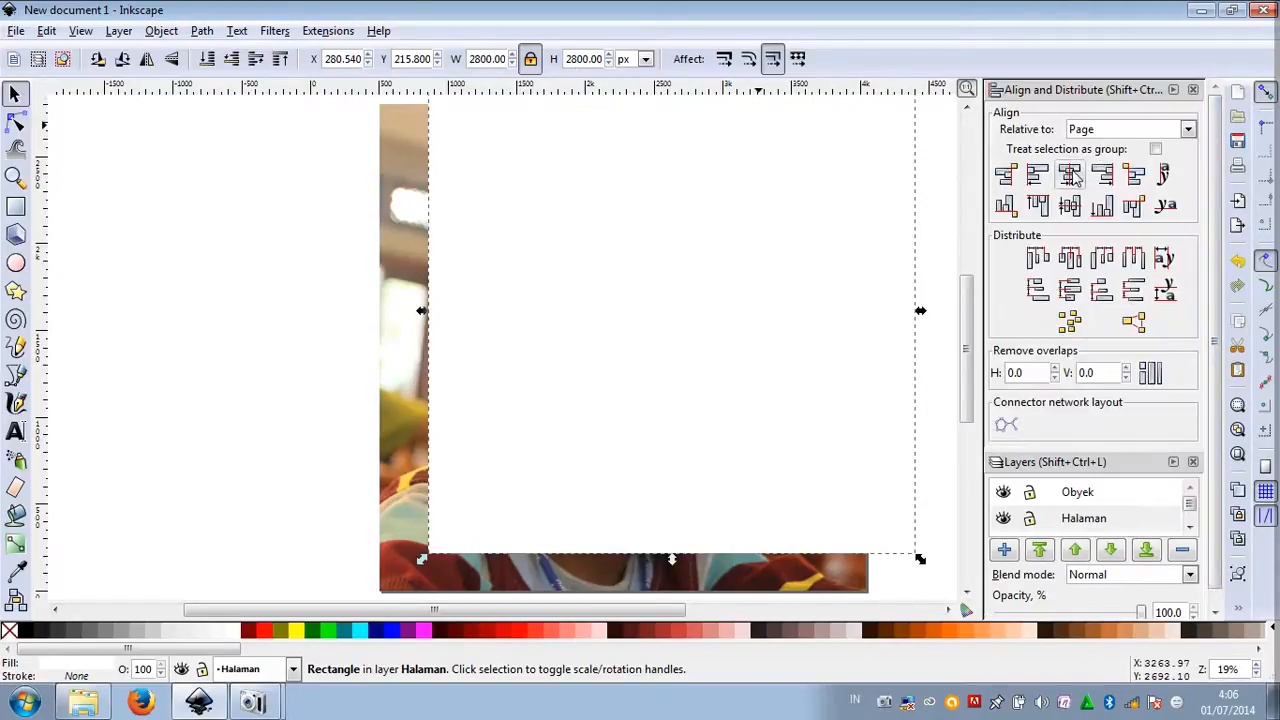
{"action": "left_click", "coordinate": [1069, 175]}
{"action": "left_click", "coordinate": [1069, 206]}
{"action": "left_click", "coordinate": [917, 203]}
{"action": "left_click", "coordinate": [766, 191]}
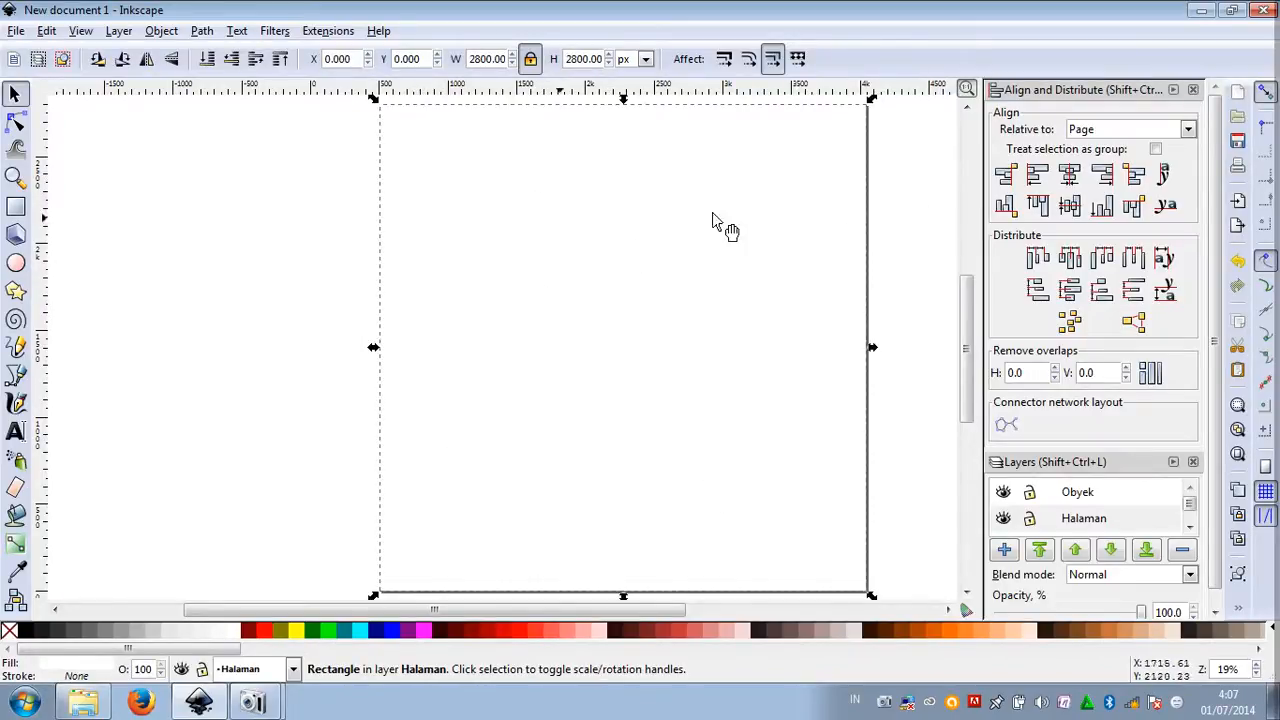
{"action": "left_click", "coordinate": [1174, 90]}
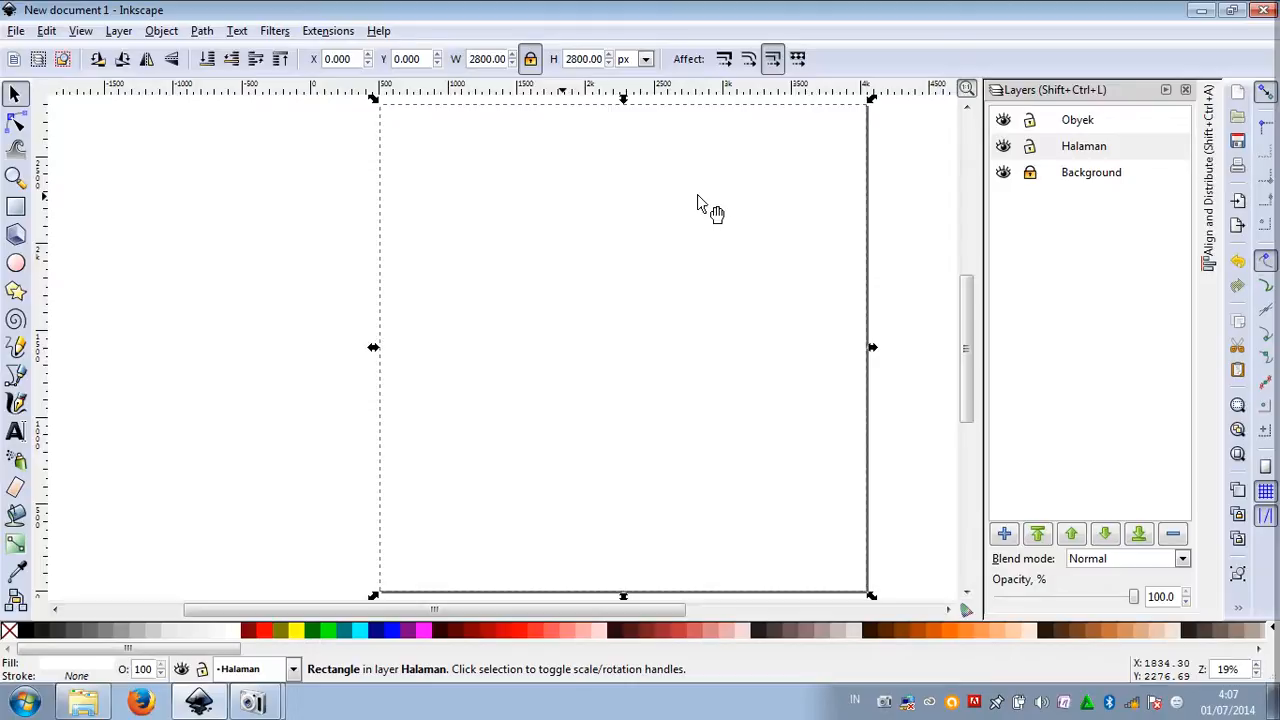
Toggle the Halaman layer's visibility repeatedly to compare the white rectangle with the photo beneath it
{"action": "left_click", "coordinate": [1000, 154]}
{"action": "left_click", "coordinate": [1000, 154]}
{"action": "left_click", "coordinate": [1000, 154]}
{"action": "left_click", "coordinate": [1000, 154]}
{"action": "left_click", "coordinate": [1002, 155]}
{"action": "left_click", "coordinate": [1002, 155]}
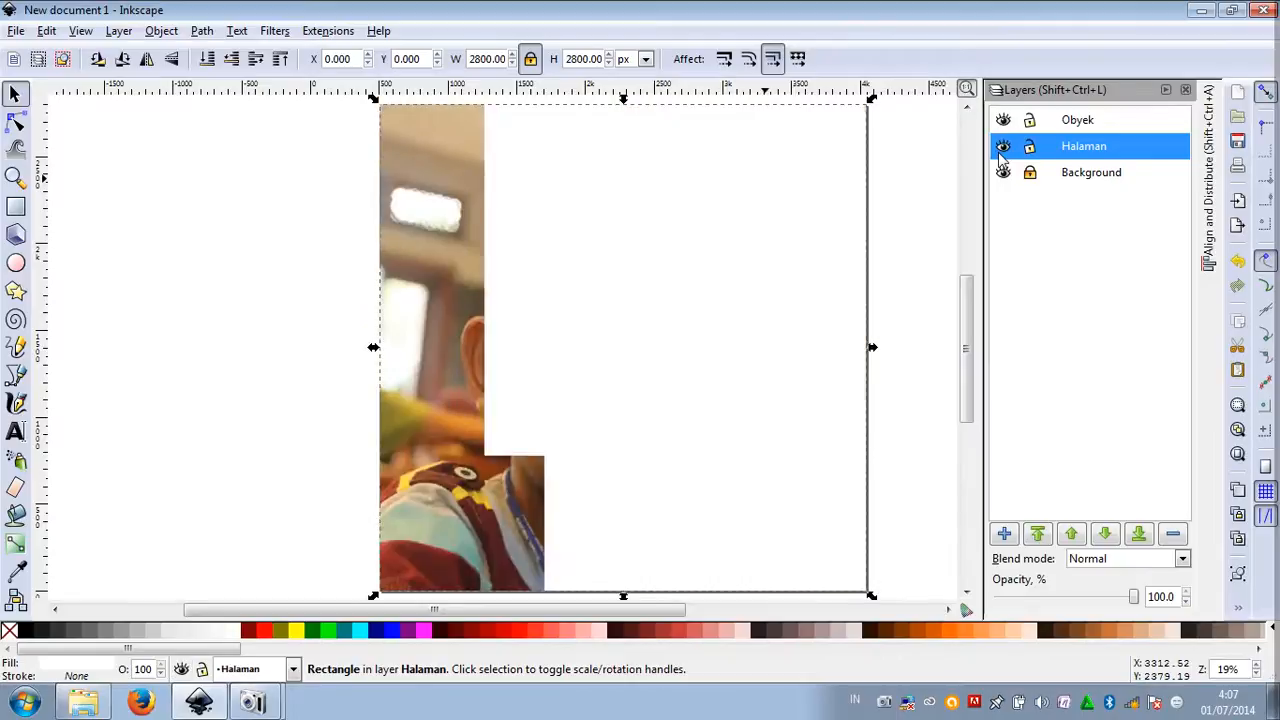
{"action": "left_click", "coordinate": [1002, 156]}
{"action": "left_click", "coordinate": [1002, 155]}
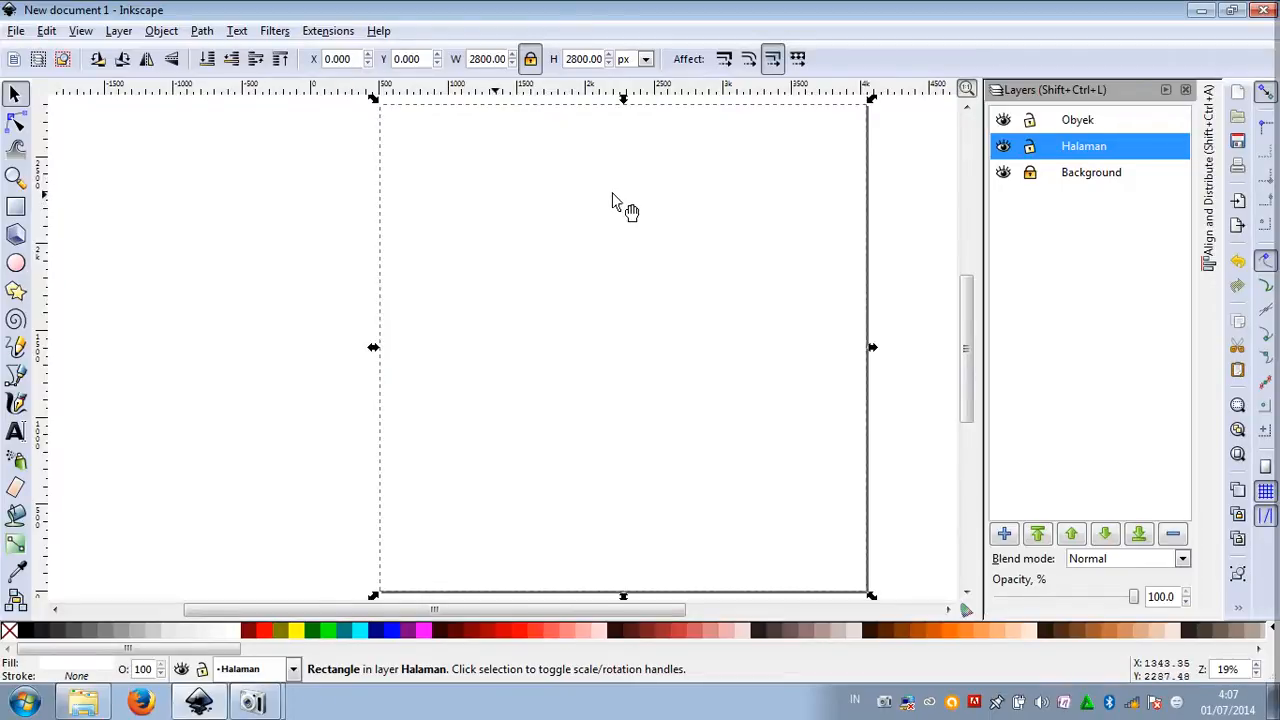
{"action": "left_click", "coordinate": [1003, 148]}
{"action": "left_click", "coordinate": [1003, 148]}
{"action": "left_click", "coordinate": [1003, 148]}
{"action": "left_click", "coordinate": [1003, 148]}
{"action": "left_click", "coordinate": [1003, 148]}
{"action": "left_click", "coordinate": [1003, 148]}
{"action": "left_click", "coordinate": [1003, 148]}
{"action": "left_click", "coordinate": [1003, 148]}
{"action": "left_click", "coordinate": [1003, 148]}
{"action": "left_click", "coordinate": [1003, 148]}
{"action": "left_click", "coordinate": [1003, 148]}
{"action": "left_click", "coordinate": [1003, 148]}
Try locking and unlocking the Halaman layer while switching its visibility off and on
{"action": "left_click", "coordinate": [1031, 148]}
{"action": "left_click", "coordinate": [1003, 148]}
{"action": "left_click", "coordinate": [1003, 148]}
{"action": "left_click", "coordinate": [1003, 148]}
{"action": "left_click", "coordinate": [1003, 148]}
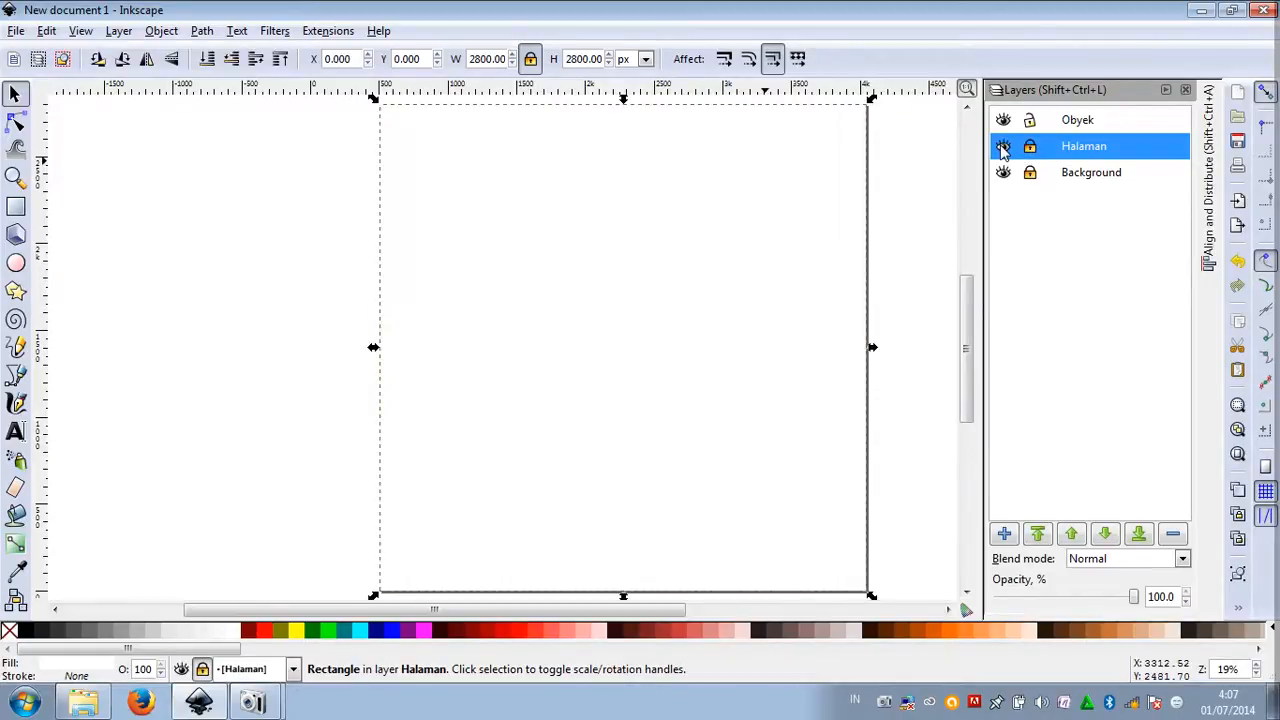
{"action": "left_click", "coordinate": [1003, 148]}
{"action": "left_click", "coordinate": [1030, 148]}
{"action": "left_click", "coordinate": [1003, 148]}
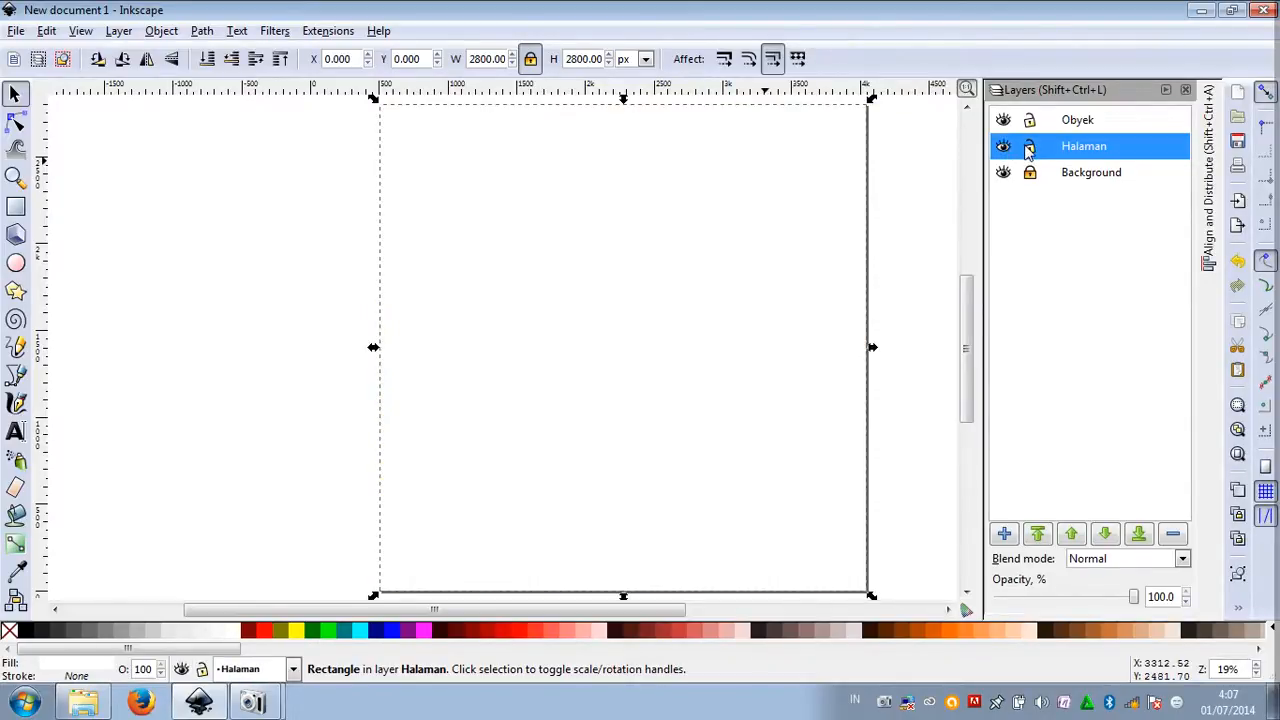
{"action": "left_click", "coordinate": [1027, 149]}
{"action": "left_click", "coordinate": [1027, 149]}
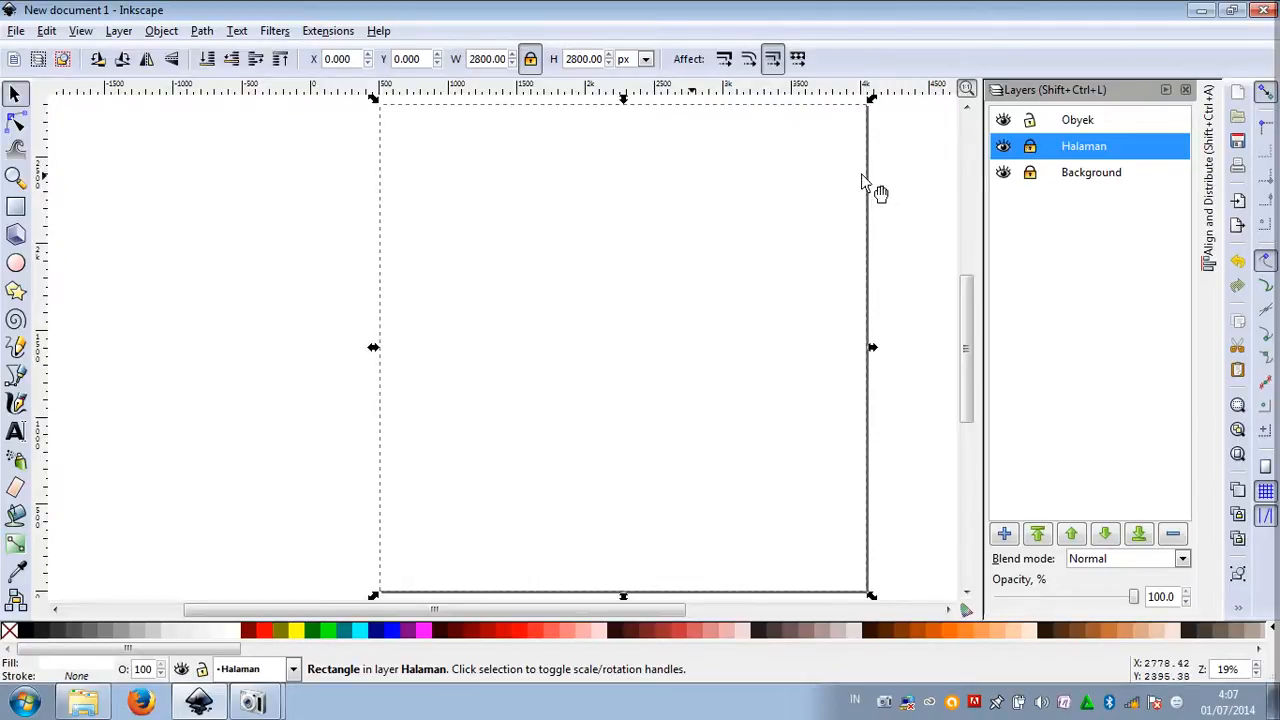
Try teal and cyan fills on the page-sized rectangle in the Halaman layer
{"action": "left_click", "coordinate": [810, 215]}
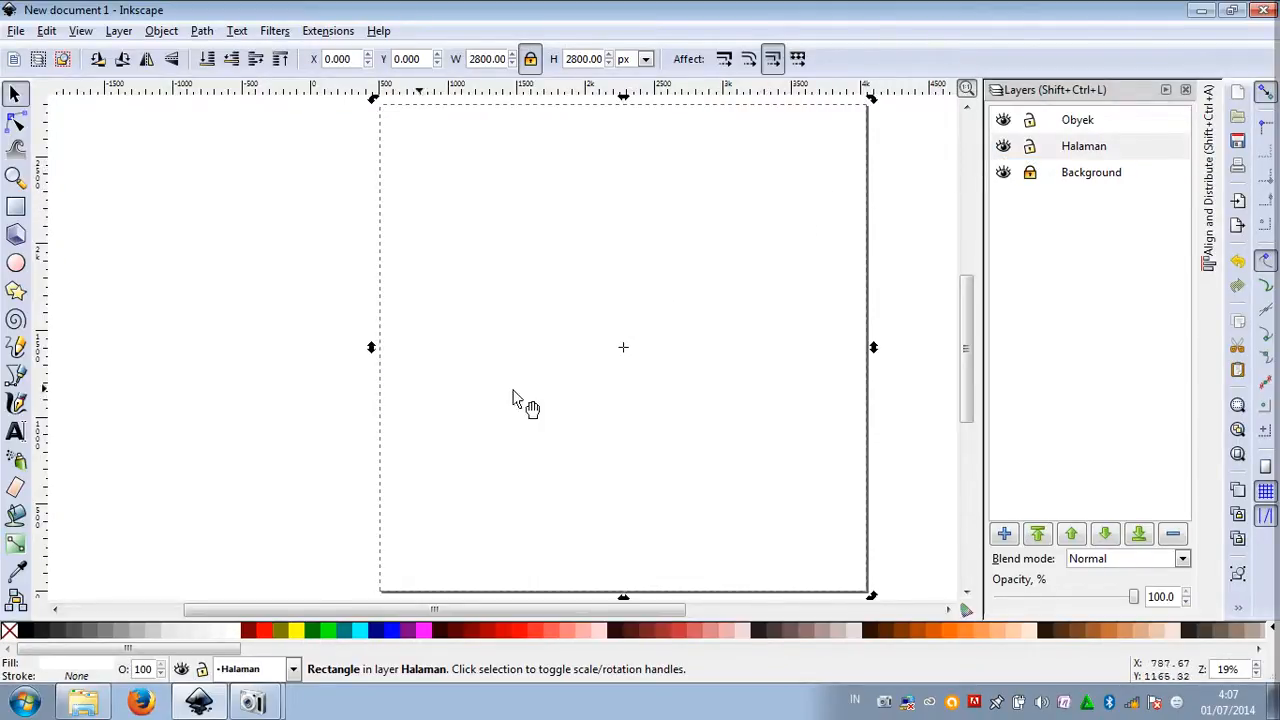
{"action": "left_click", "coordinate": [343, 637]}
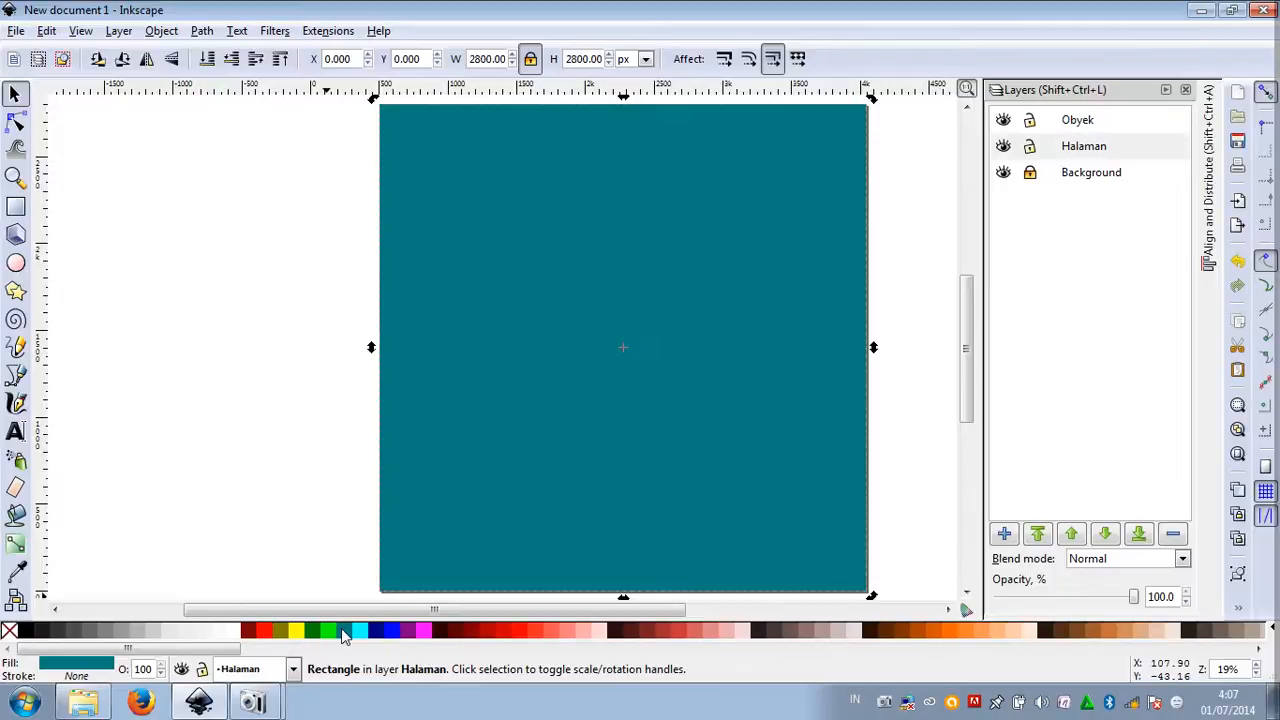
{"action": "left_click", "coordinate": [300, 400]}
{"action": "left_click", "coordinate": [760, 285]}
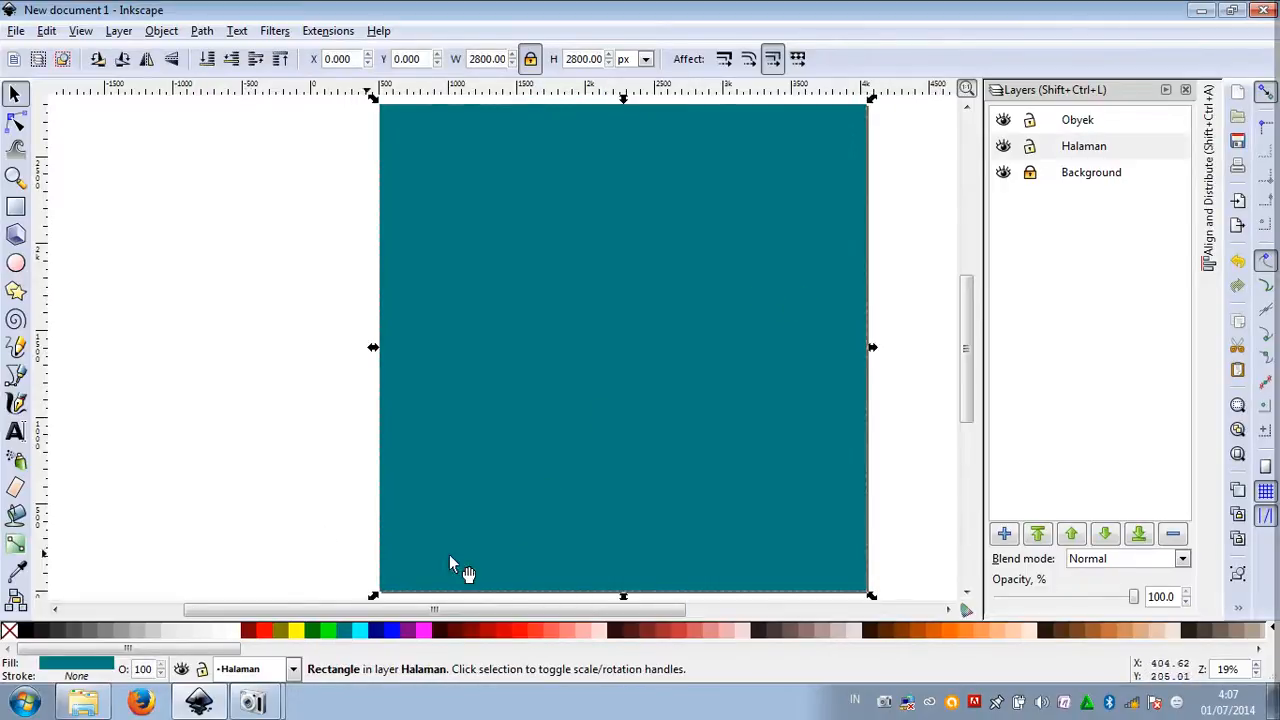
{"action": "left_click", "coordinate": [358, 633]}
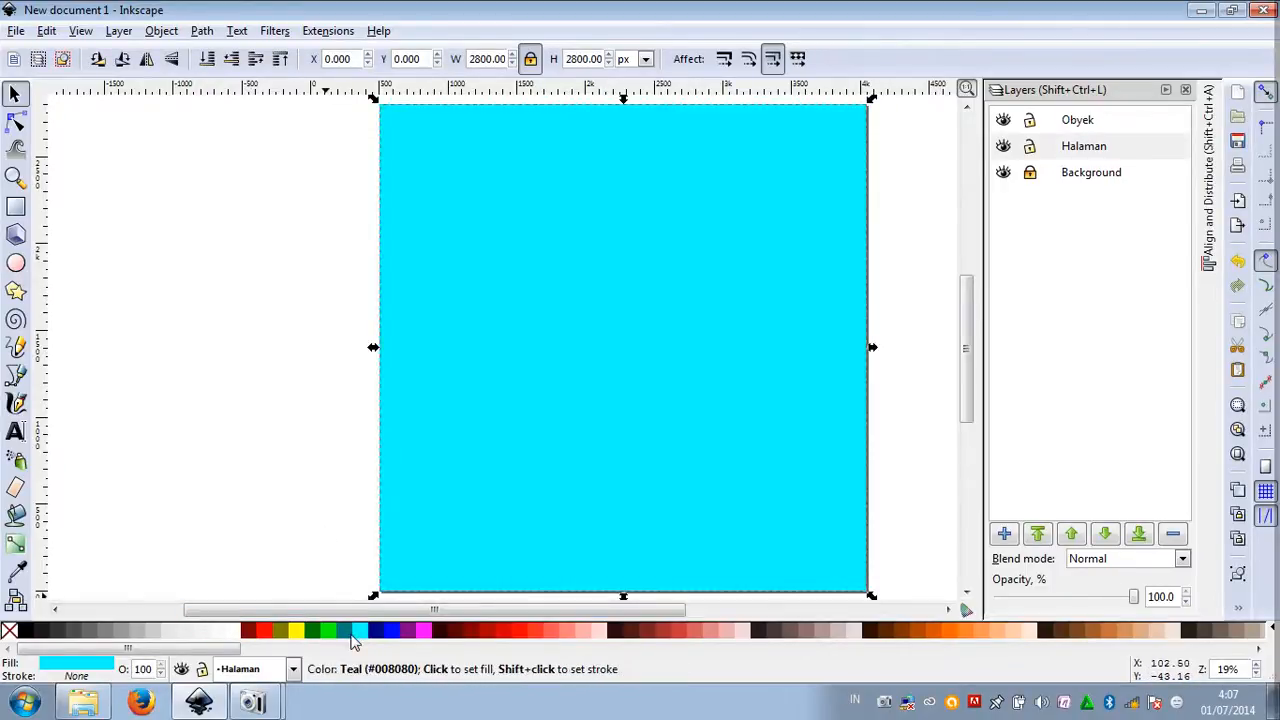
Fill the page-sized rectangle with the light blue palette colour #80E5FF
{"action": "left_click_drag", "start_coordinate": [210, 655], "coordinate": [810, 680]}
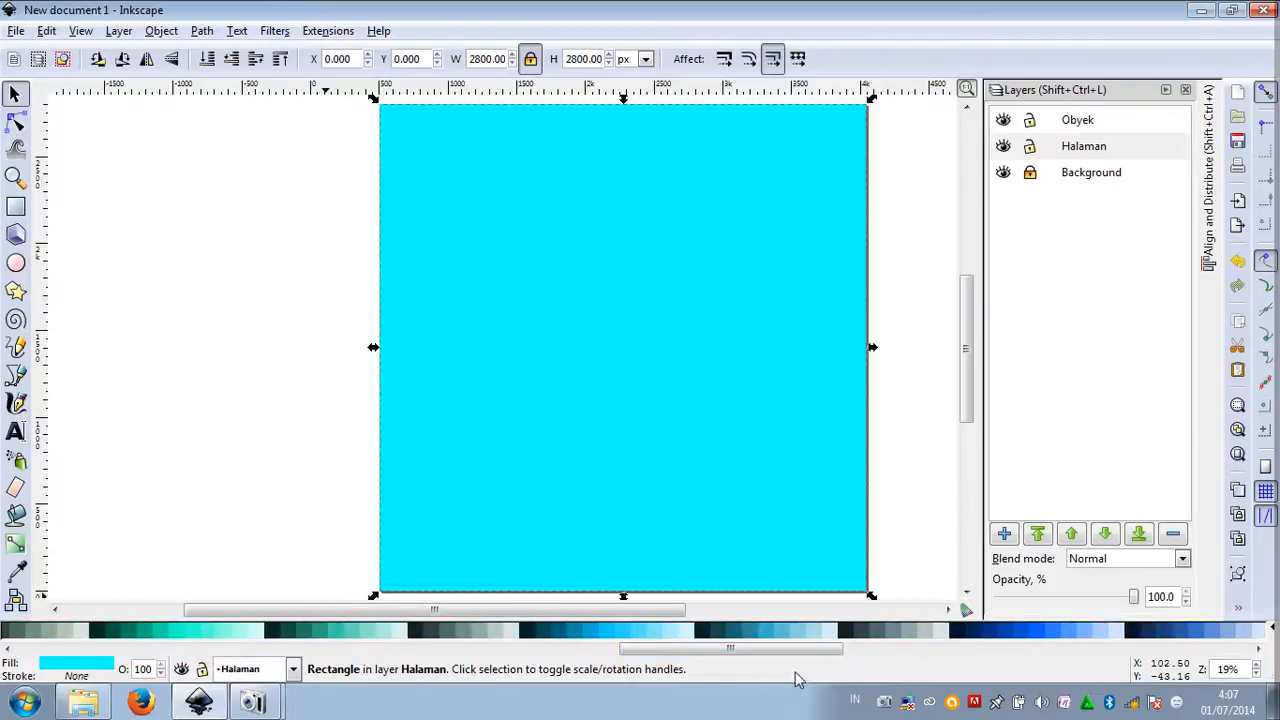
{"action": "left_click", "coordinate": [668, 636]}
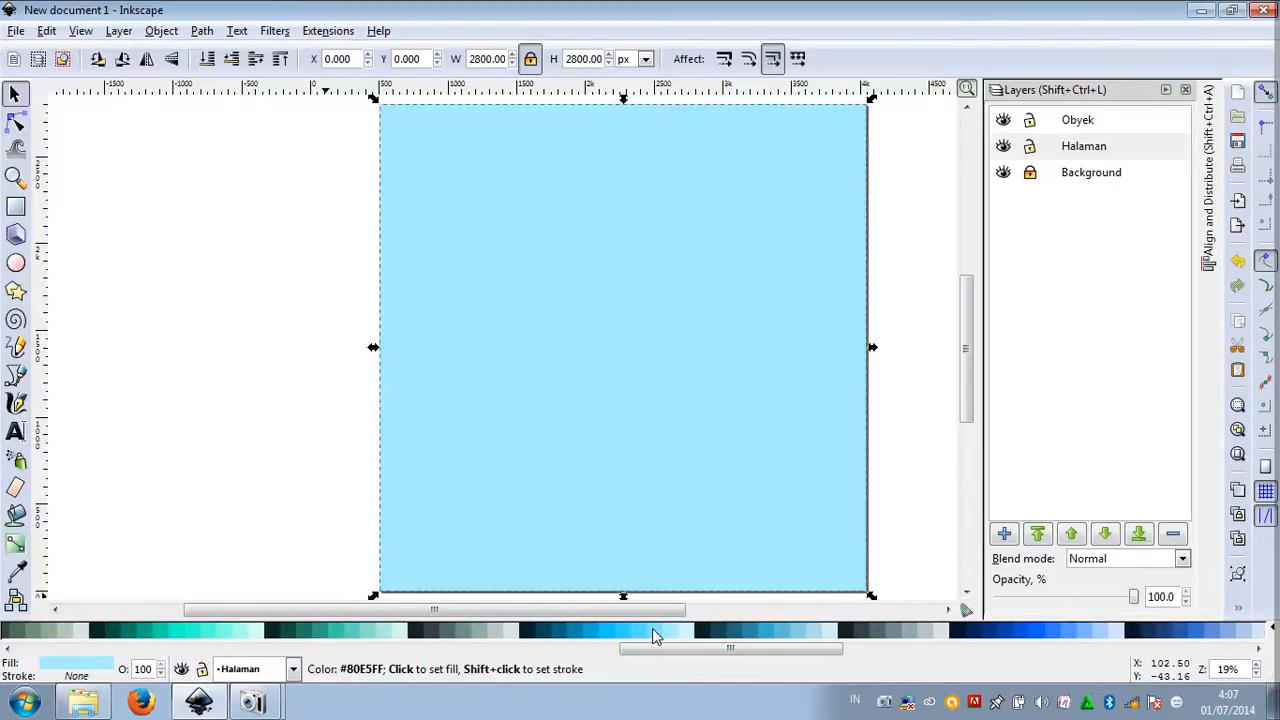
{"action": "left_click", "coordinate": [655, 636]}
Lock the Halaman layer and switch its visibility off and on to check the blue rectangle against the photo
{"action": "left_click", "coordinate": [1033, 148]}
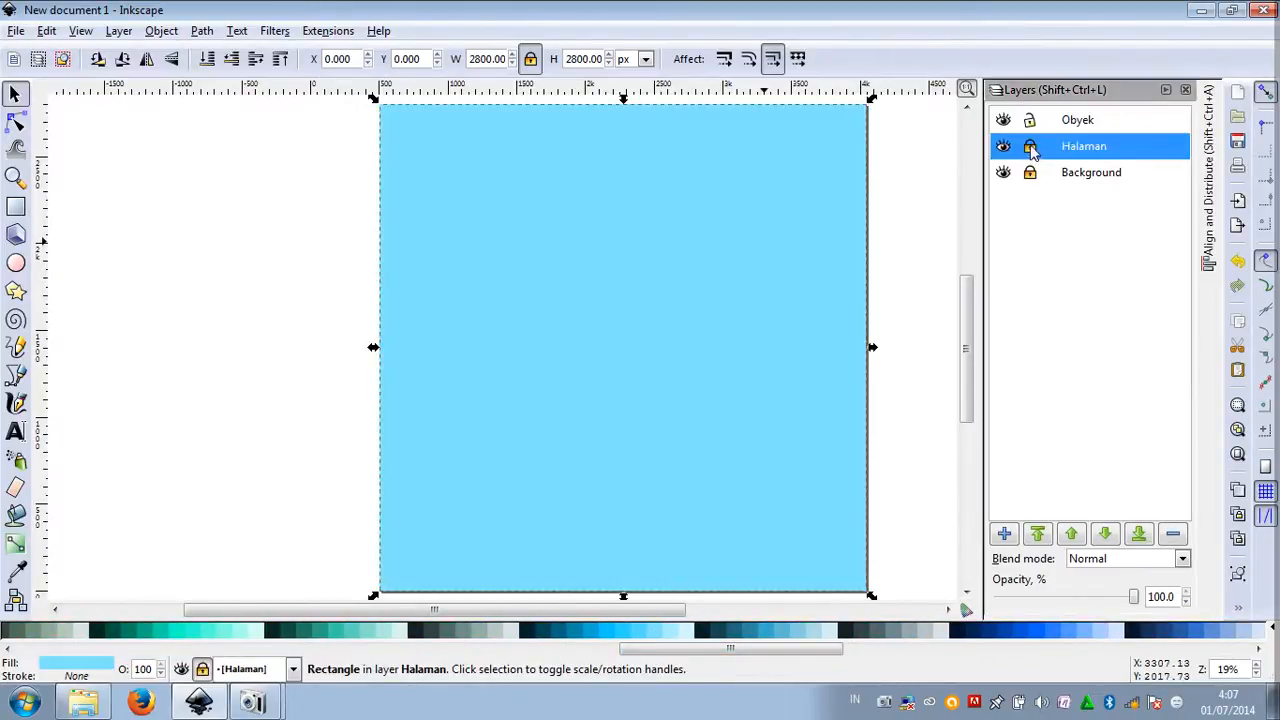
{"action": "left_click", "coordinate": [1003, 146]}
{"action": "left_click", "coordinate": [1004, 146]}
{"action": "left_click", "coordinate": [1004, 147]}
{"action": "left_click", "coordinate": [1004, 147]}
{"action": "left_click", "coordinate": [1004, 147]}
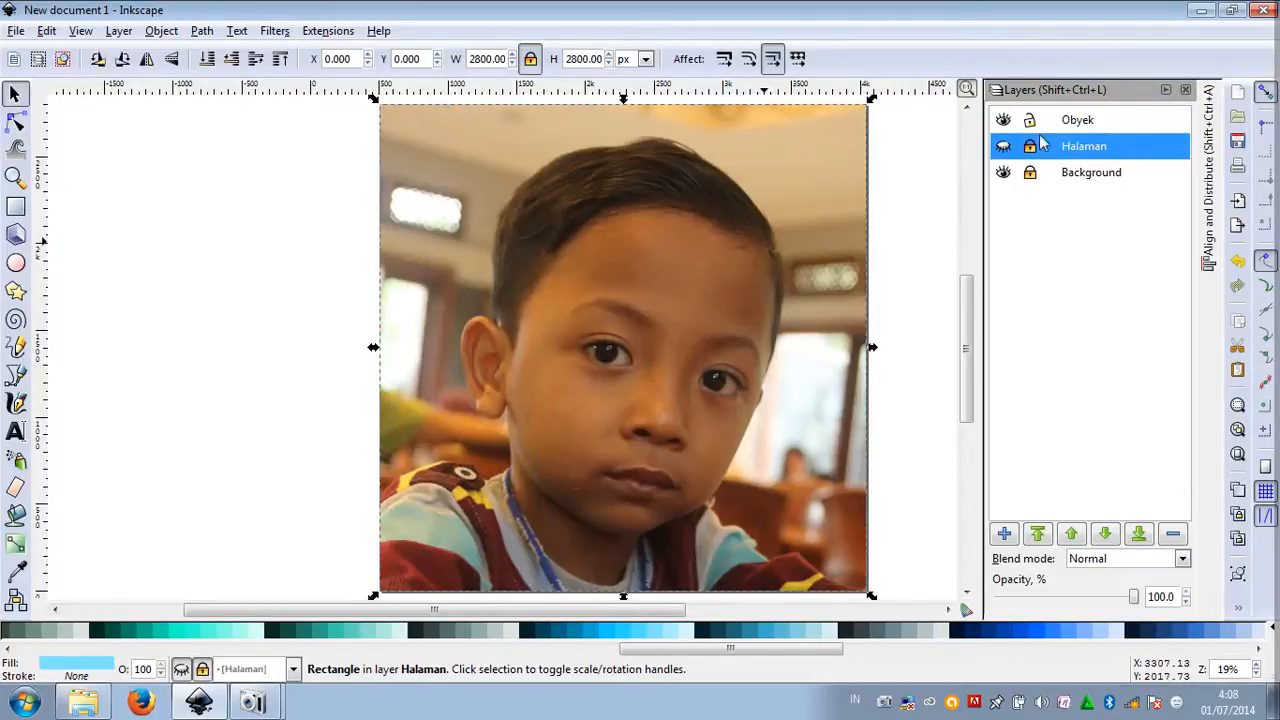
Make Obyek the active layer and hide the Halaman layer so the photo can be traced
{"action": "left_click", "coordinate": [1075, 122]}
{"action": "left_click", "coordinate": [1004, 147]}
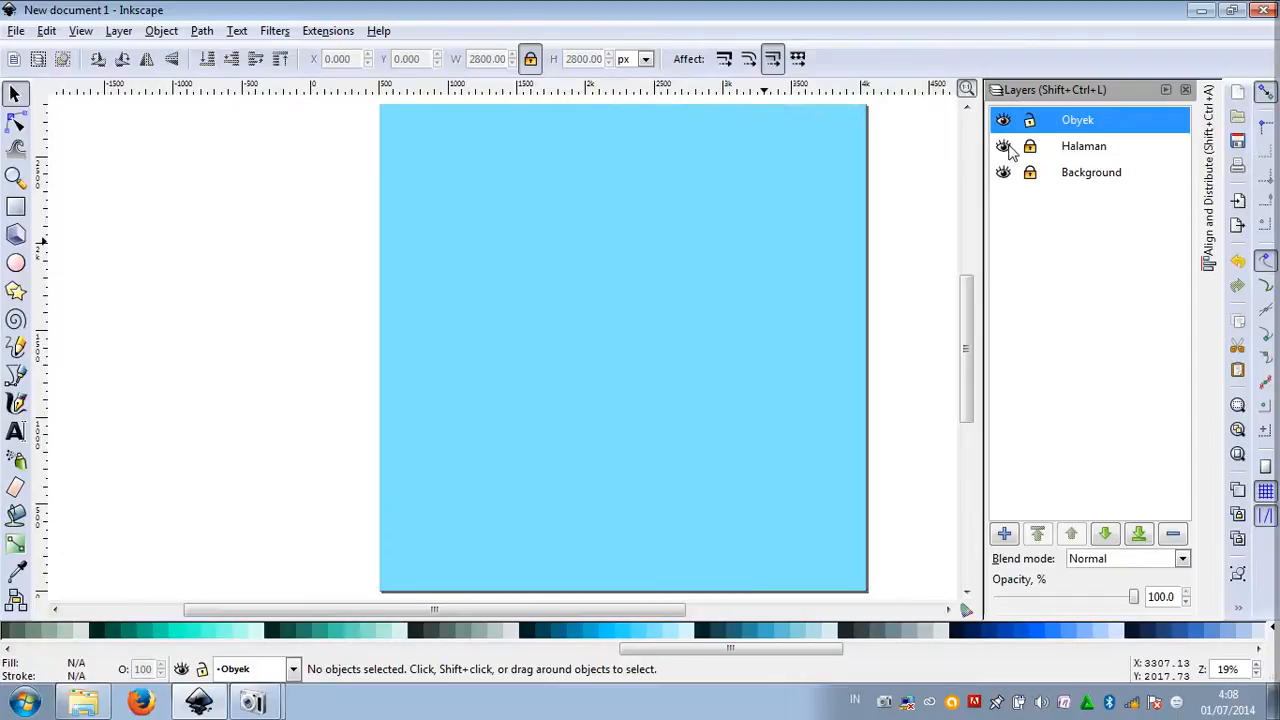
{"action": "left_click", "coordinate": [1004, 147]}
{"action": "double_click", "coordinate": [1004, 147]}
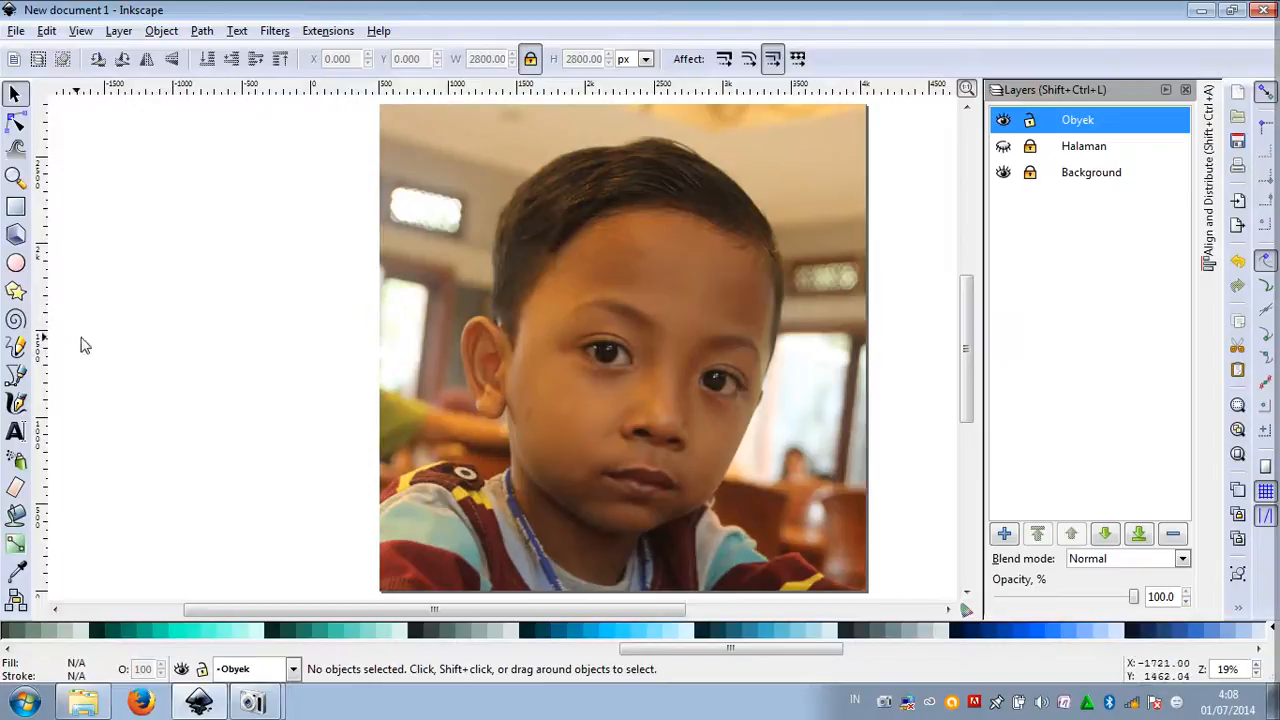
Trace the outer contour of the eye on the photo's left side with a closed four-node Bezier path about 312 × 152 px
{"action": "left_click", "coordinate": [15, 375]}
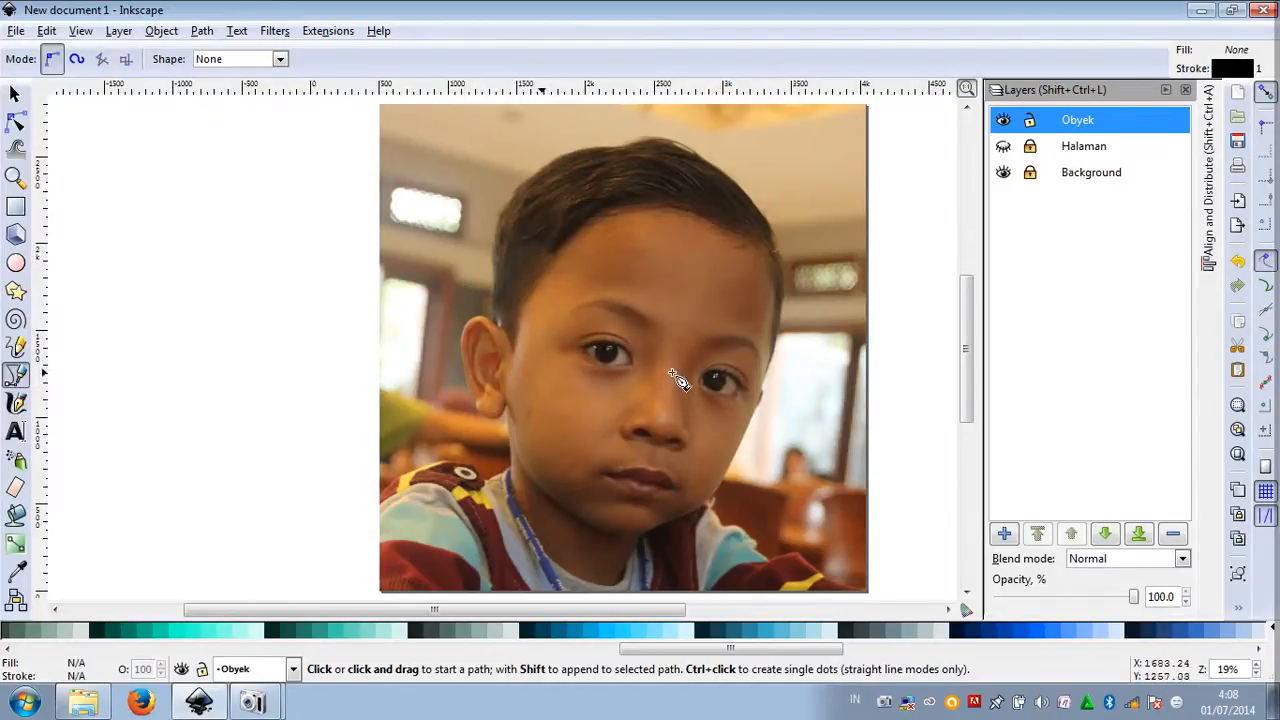
{"action": "scroll", "coordinate": [660, 376], "scroll_direction": "up", "scroll_amount": 3}
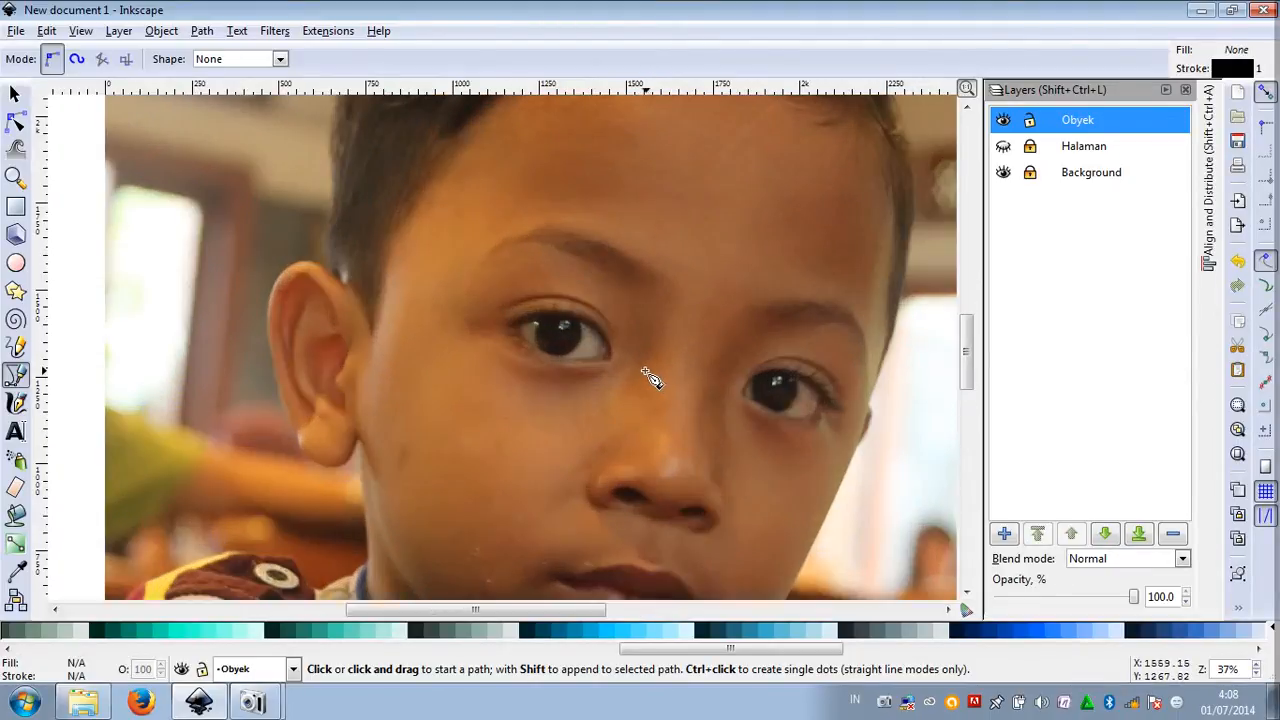
{"action": "scroll", "coordinate": [638, 368], "scroll_direction": "up", "scroll_amount": 2}
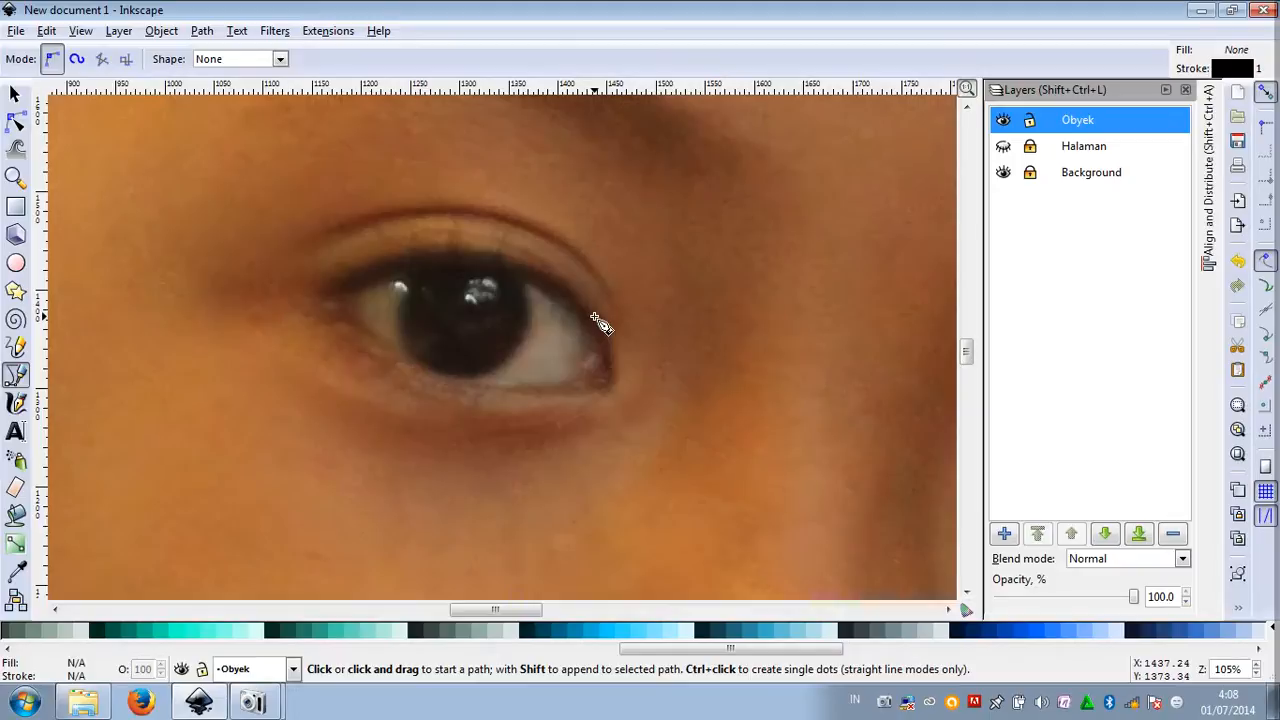
{"action": "left_click", "coordinate": [611, 392]}
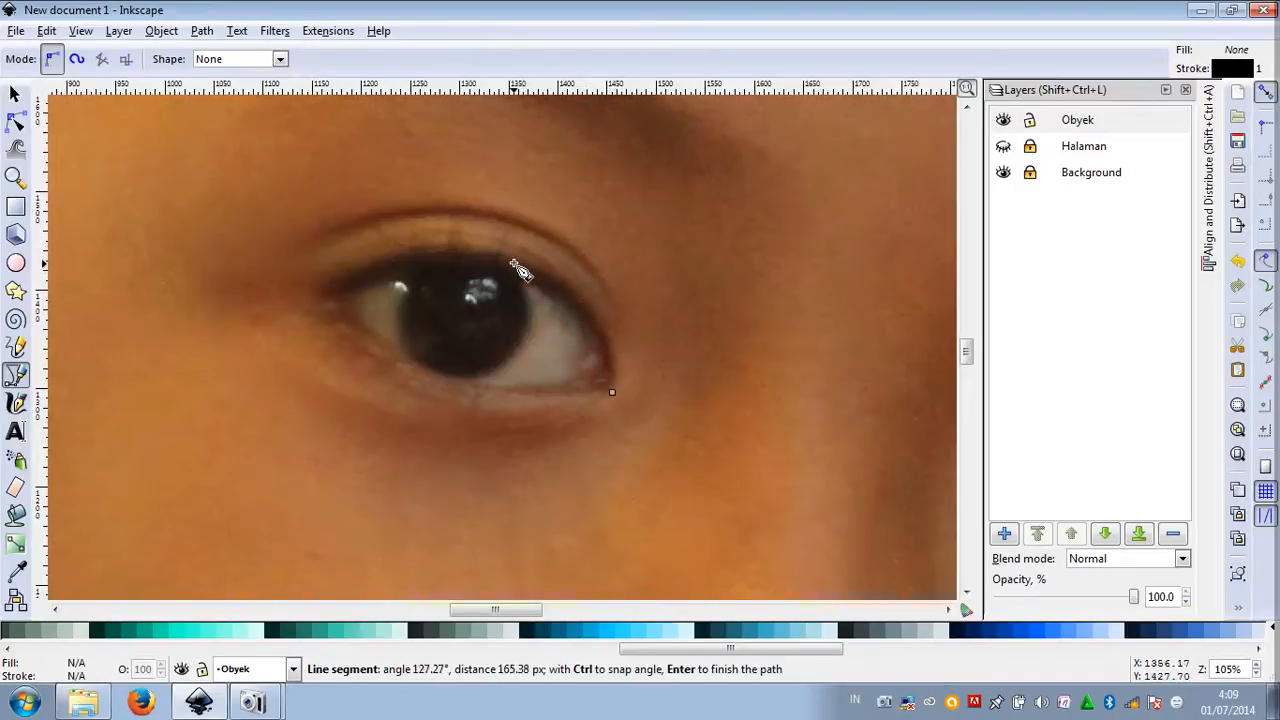
{"action": "left_click_drag", "start_coordinate": [511, 260], "coordinate": [390, 218]}
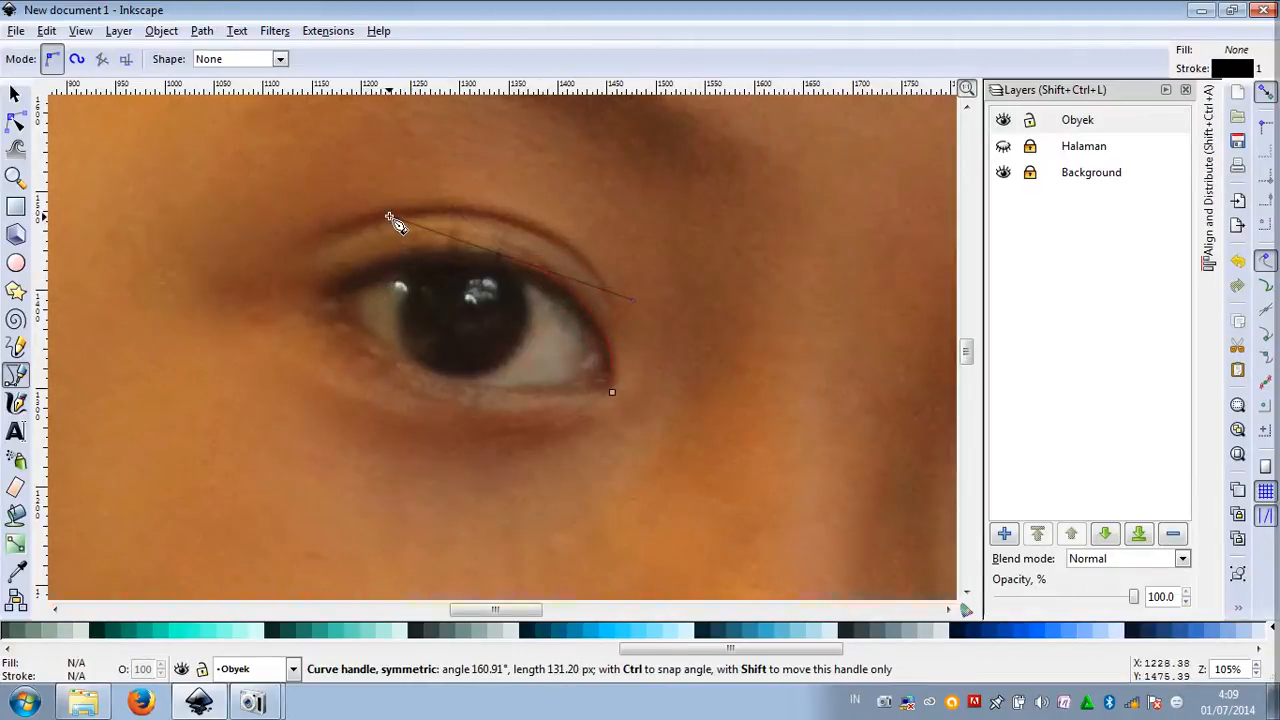
{"action": "left_click_drag", "start_coordinate": [390, 218], "coordinate": [390, 218]}
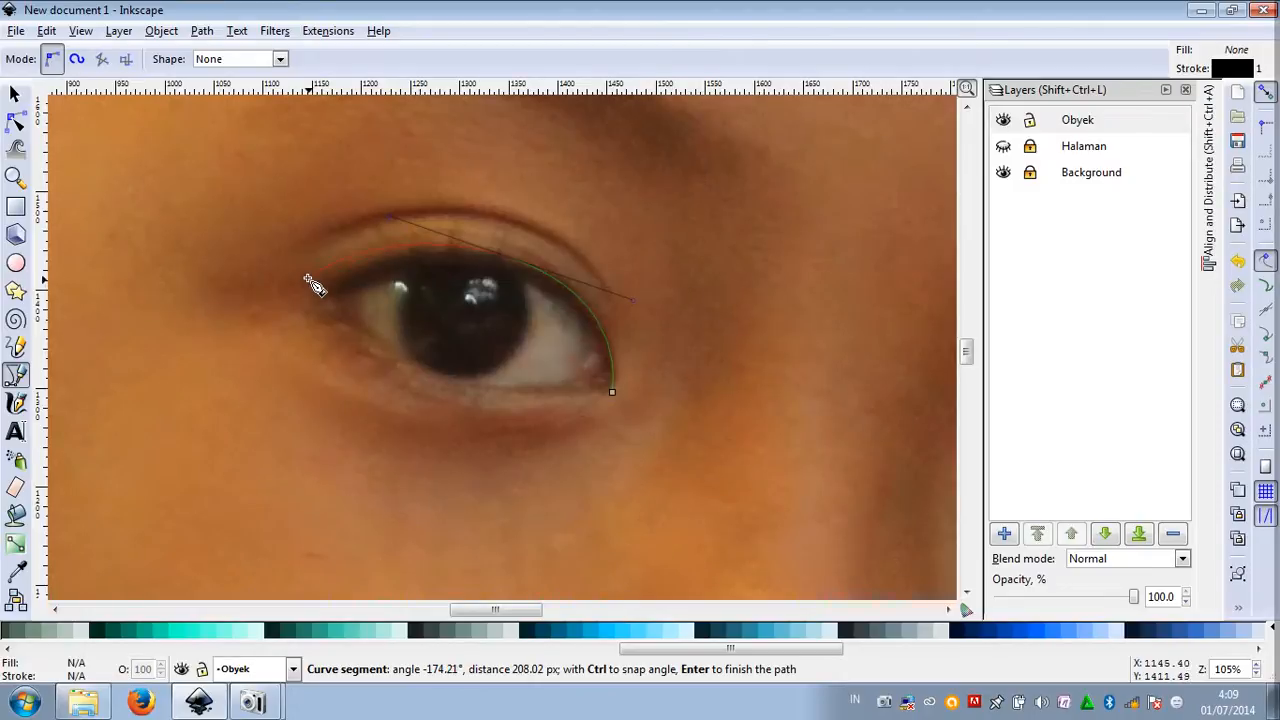
{"action": "left_click_drag", "start_coordinate": [309, 283], "coordinate": [335, 312]}
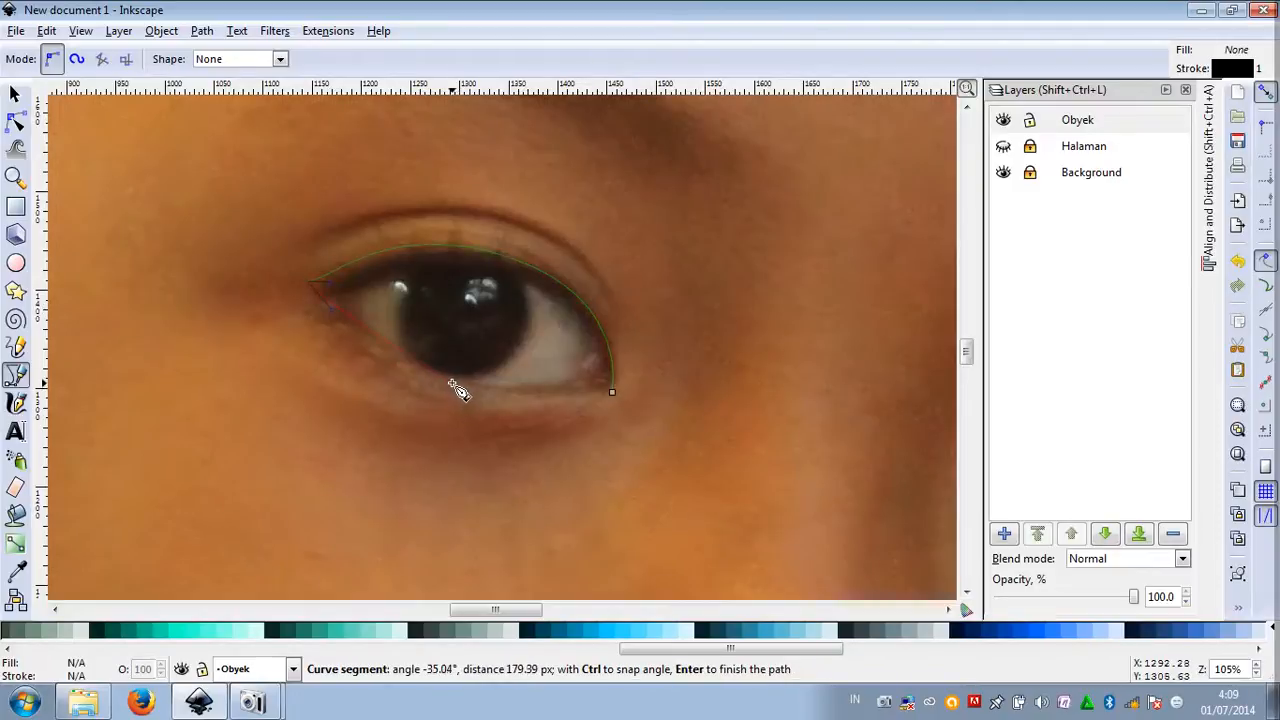
{"action": "left_click_drag", "start_coordinate": [452, 383], "coordinate": [478, 395]}
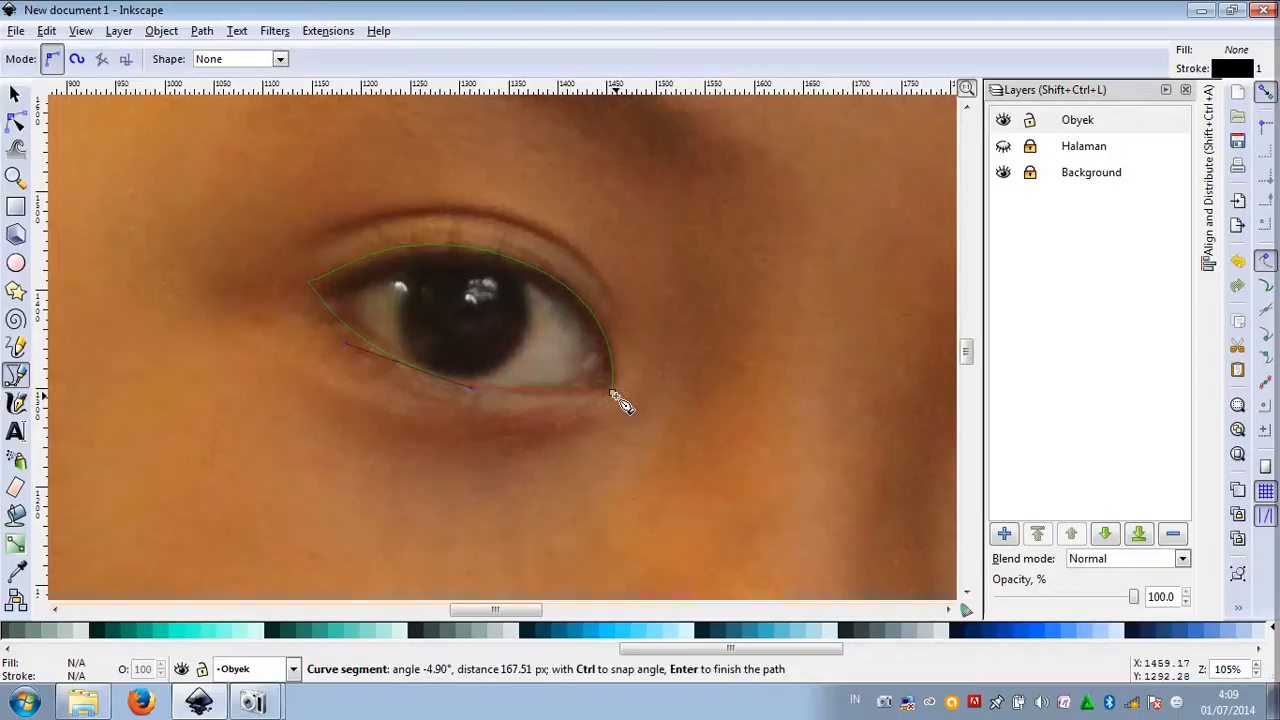
{"action": "left_click_drag", "start_coordinate": [612, 395], "coordinate": [668, 388]}
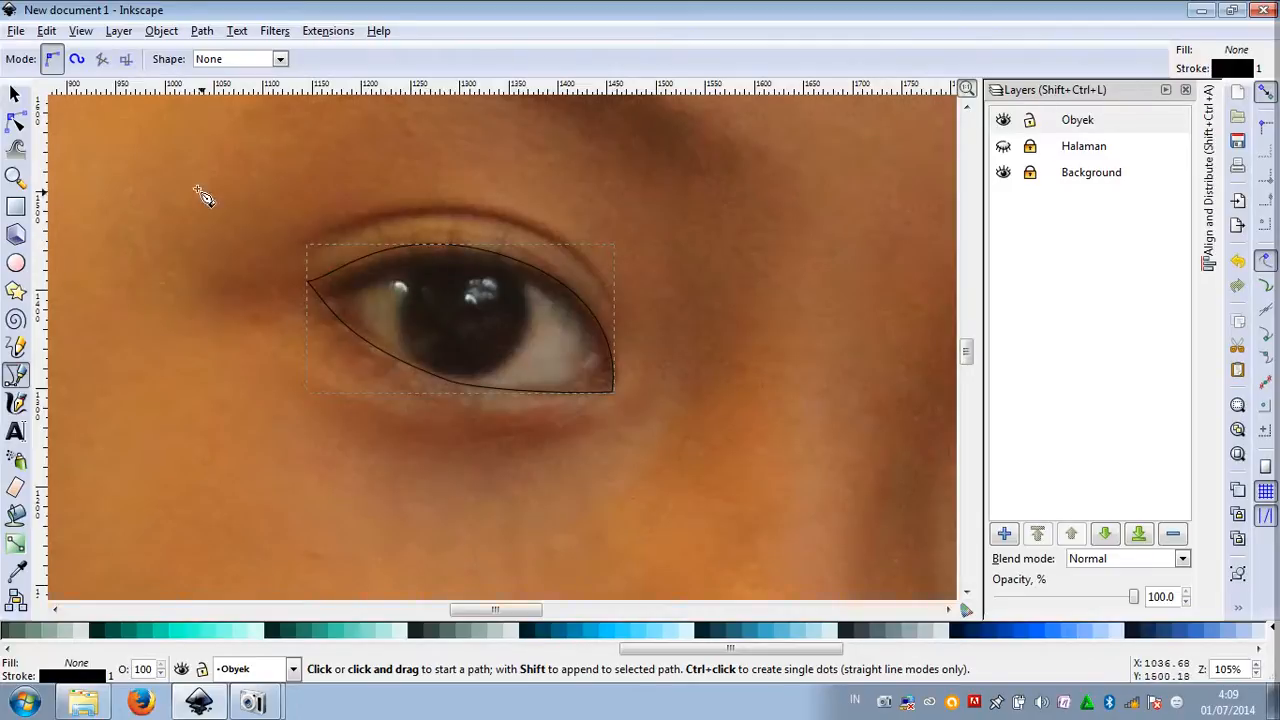
Adjust the node handles of the eye outline to fit its upper and lower curves to the lids
{"action": "left_click", "coordinate": [15, 93]}
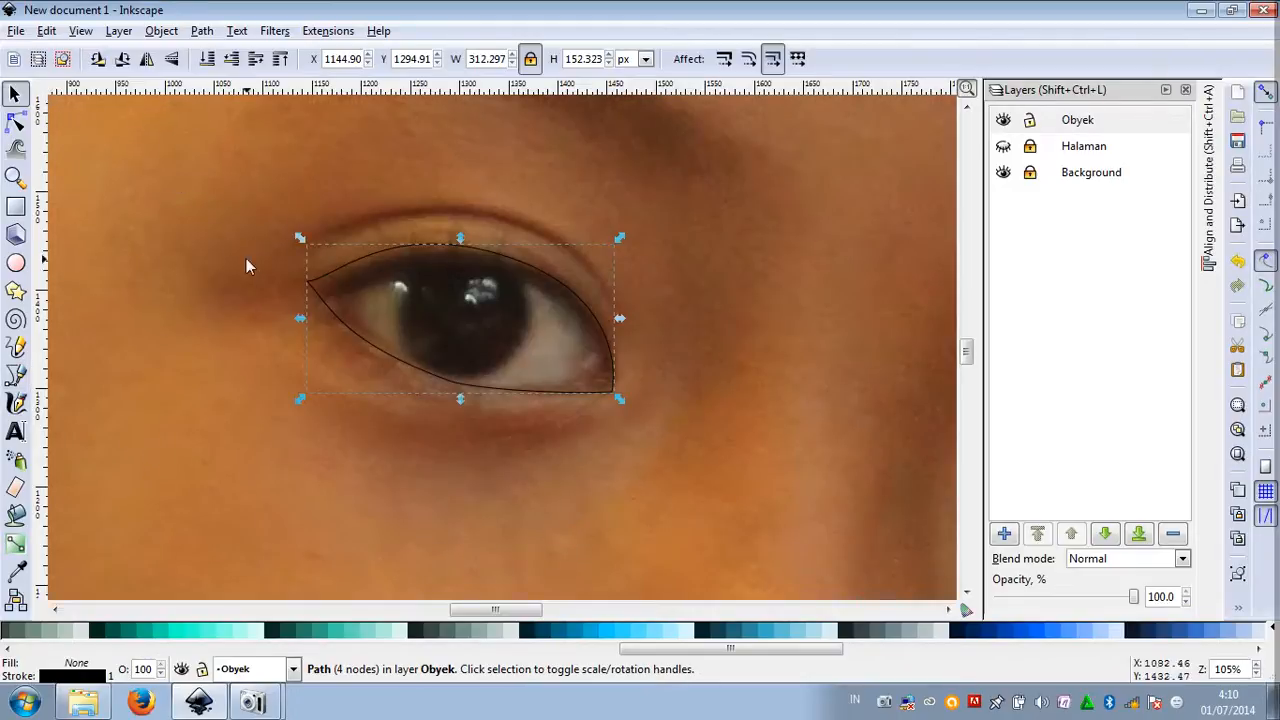
{"action": "left_click", "coordinate": [15, 122]}
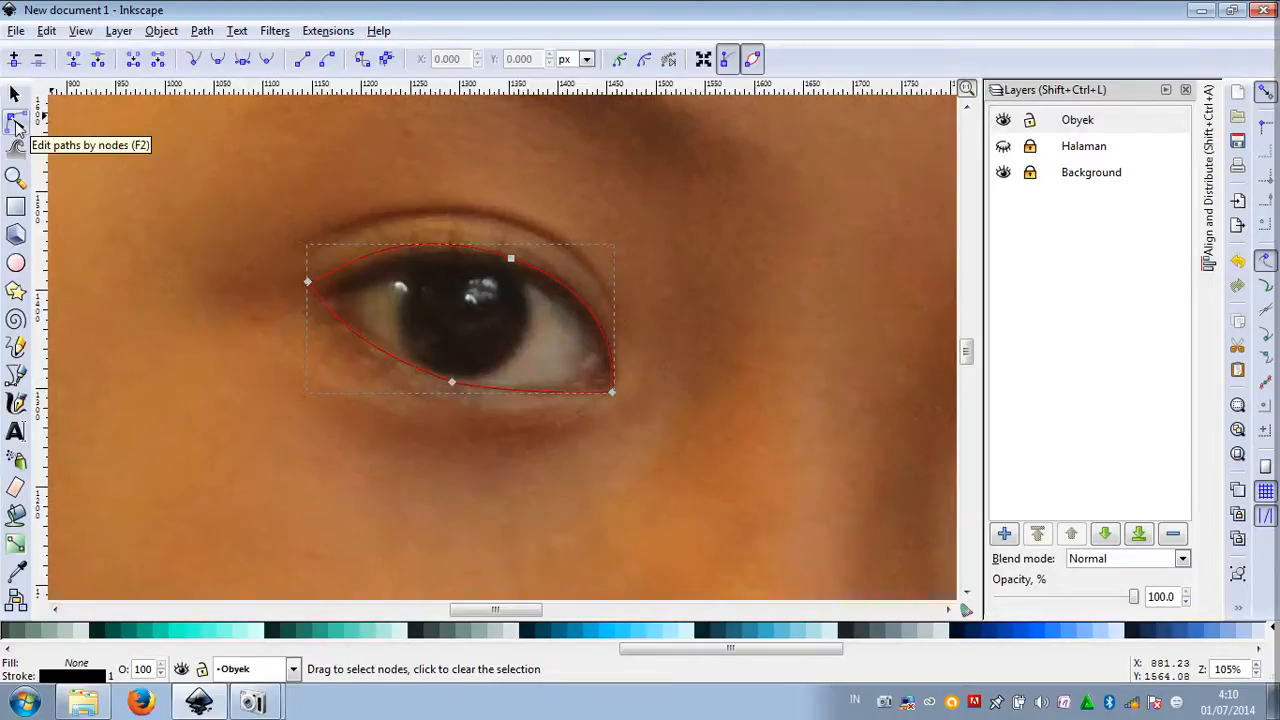
{"action": "left_click", "coordinate": [308, 282]}
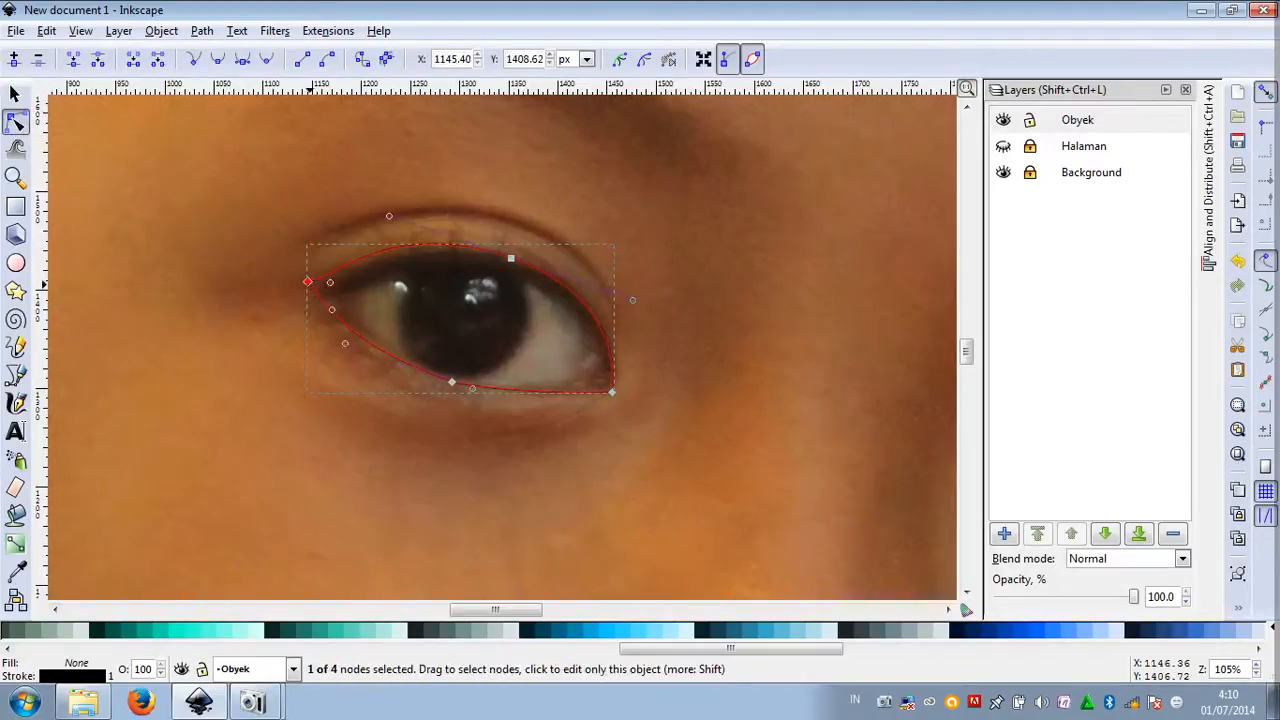
{"action": "left_click_drag", "start_coordinate": [391, 219], "coordinate": [426, 232]}
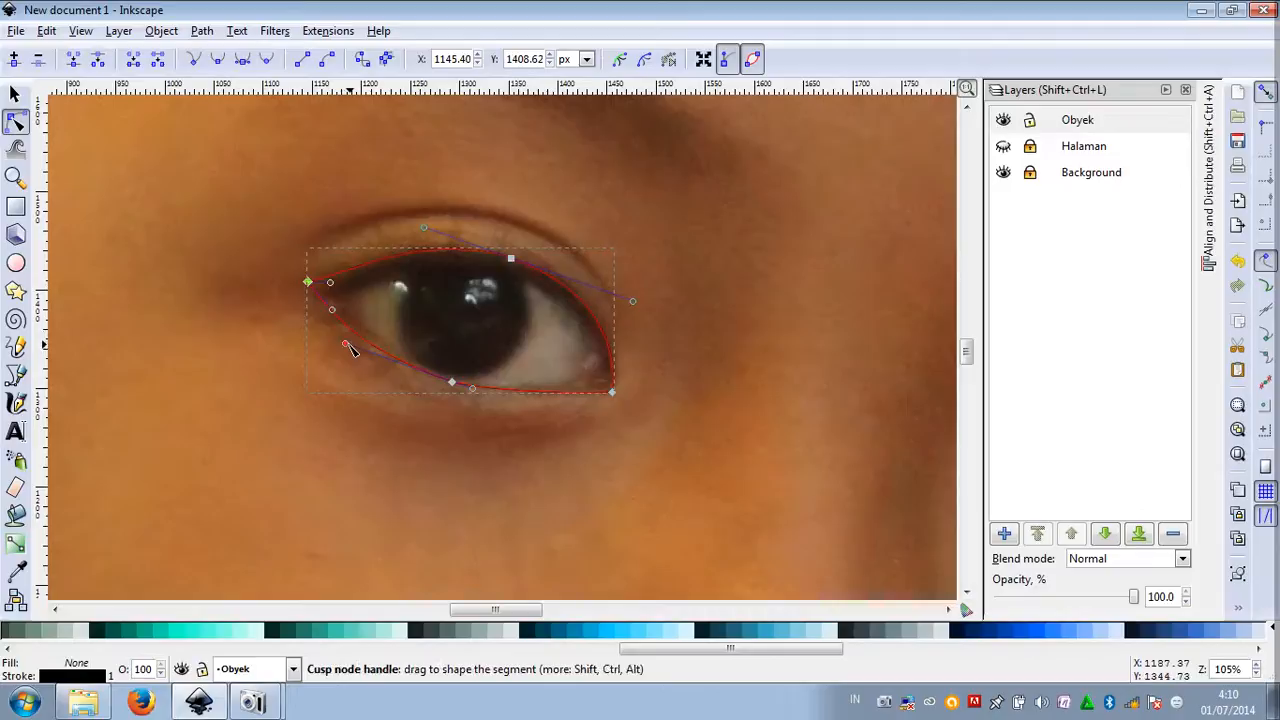
{"action": "left_click_drag", "start_coordinate": [350, 346], "coordinate": [358, 352]}
{"action": "left_click_drag", "start_coordinate": [479, 394], "coordinate": [485, 397]}
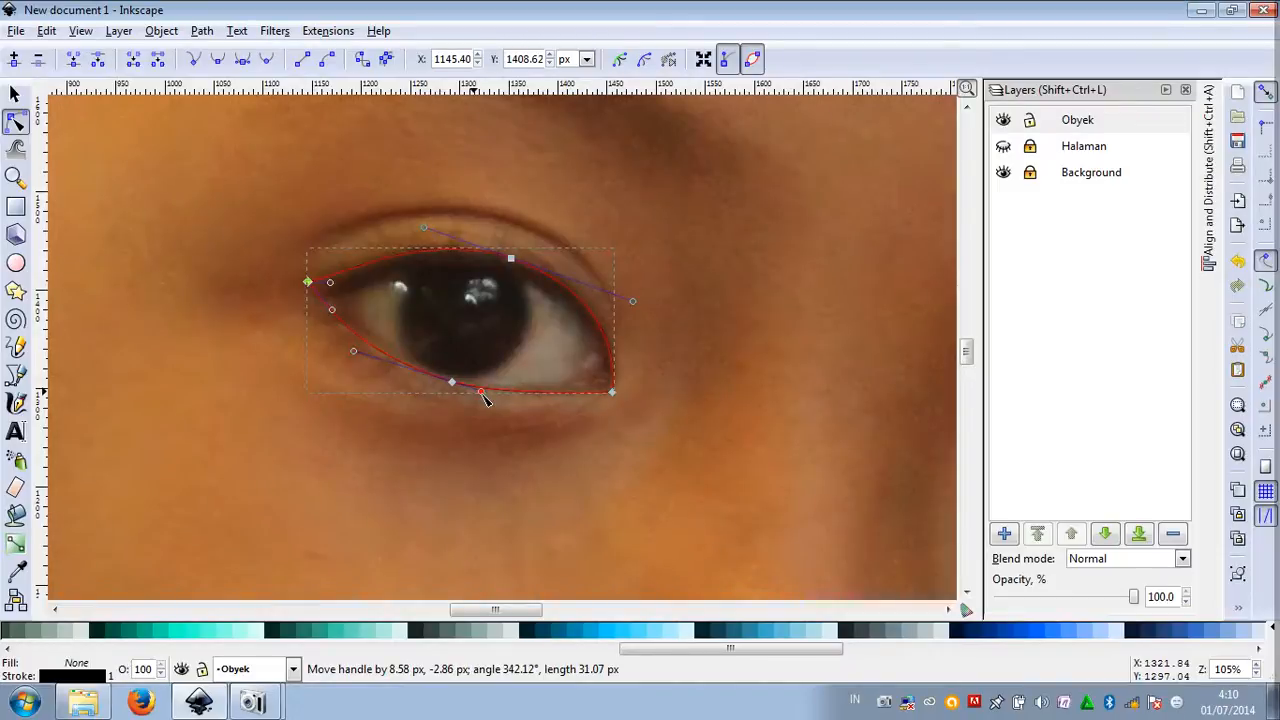
{"action": "left_click", "coordinate": [14, 94]}
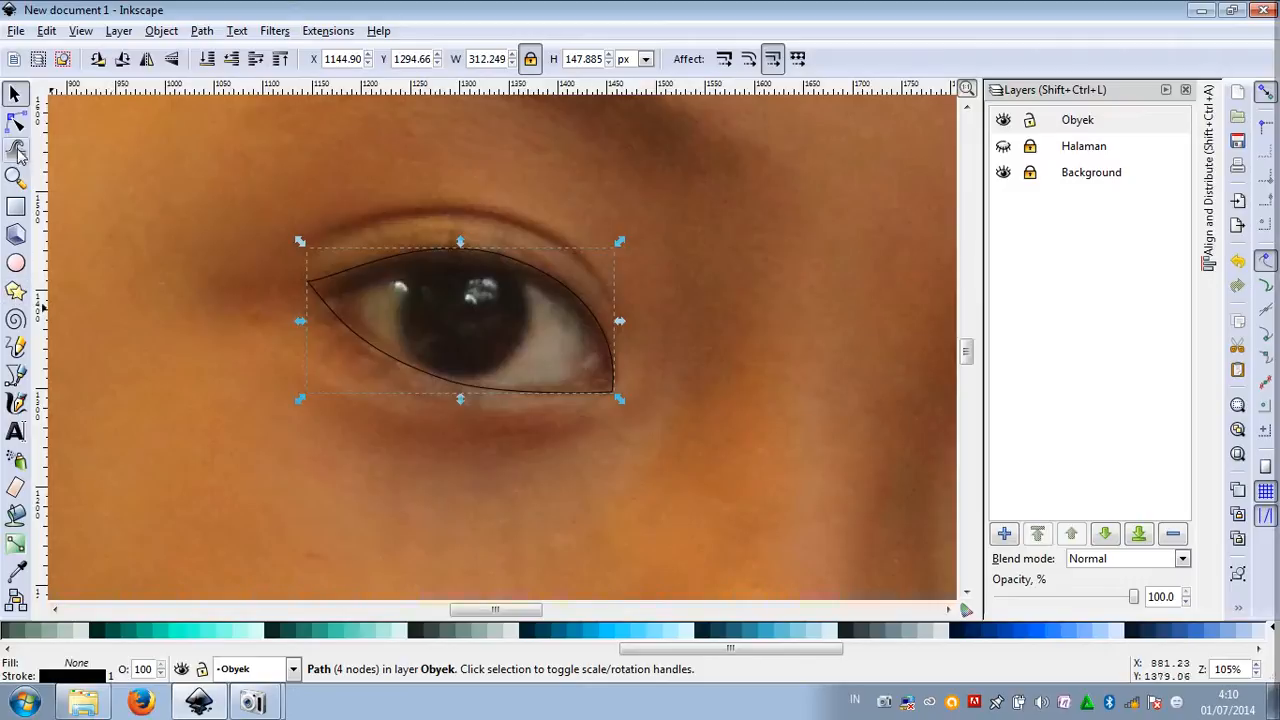
Trace the white of the eye between the iris and the inner corner with a closed three-node Bezier path about 137 × 107 px
{"action": "left_click", "coordinate": [15, 374]}
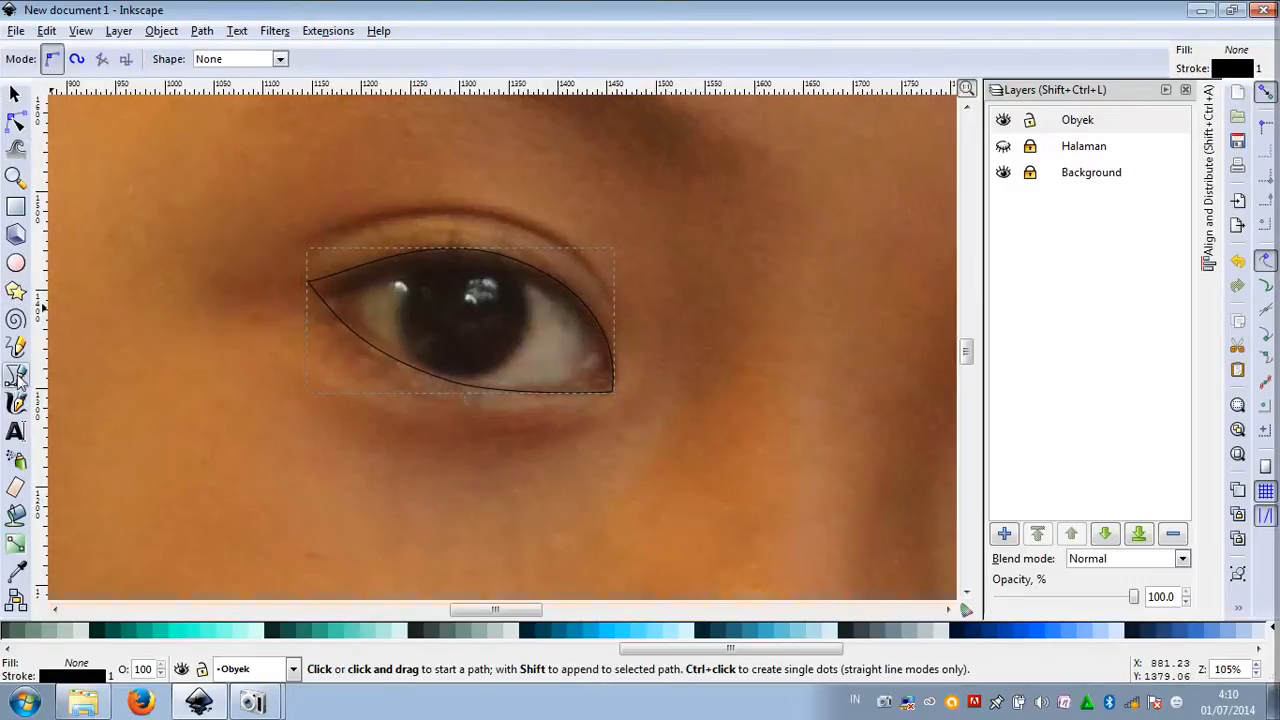
{"action": "left_click", "coordinate": [523, 282]}
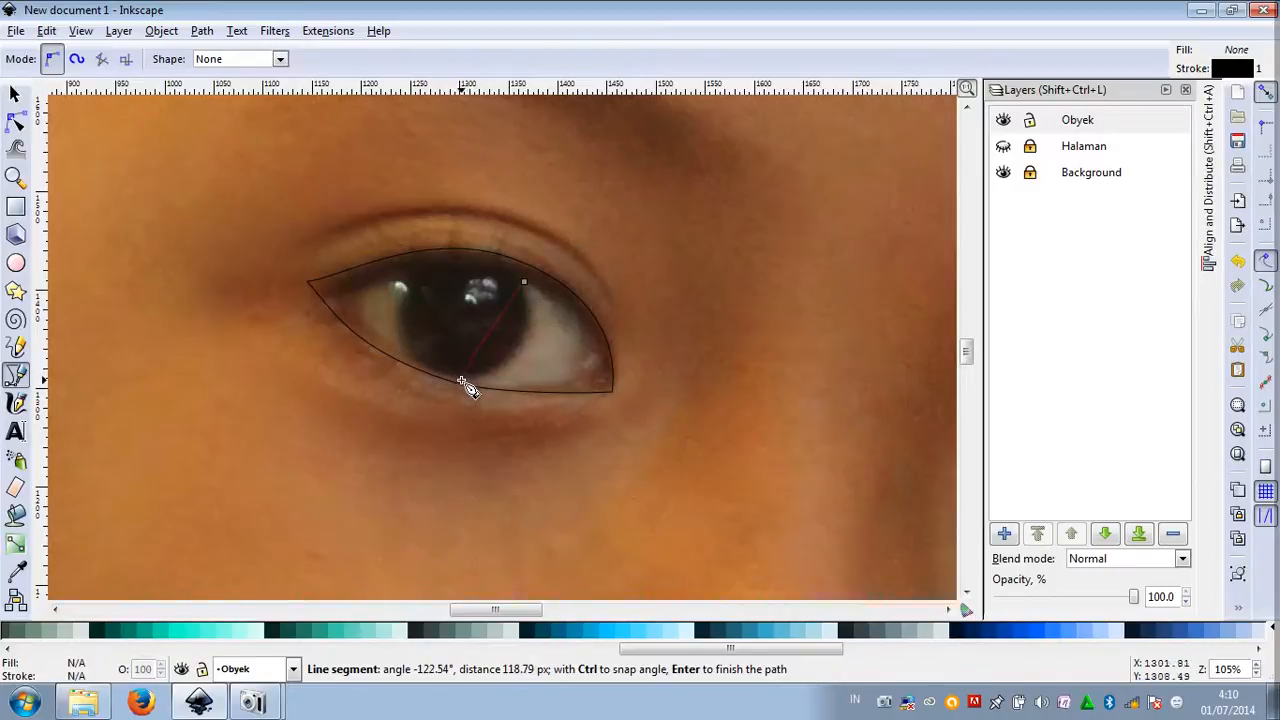
{"action": "left_click_drag", "start_coordinate": [459, 379], "coordinate": [375, 380]}
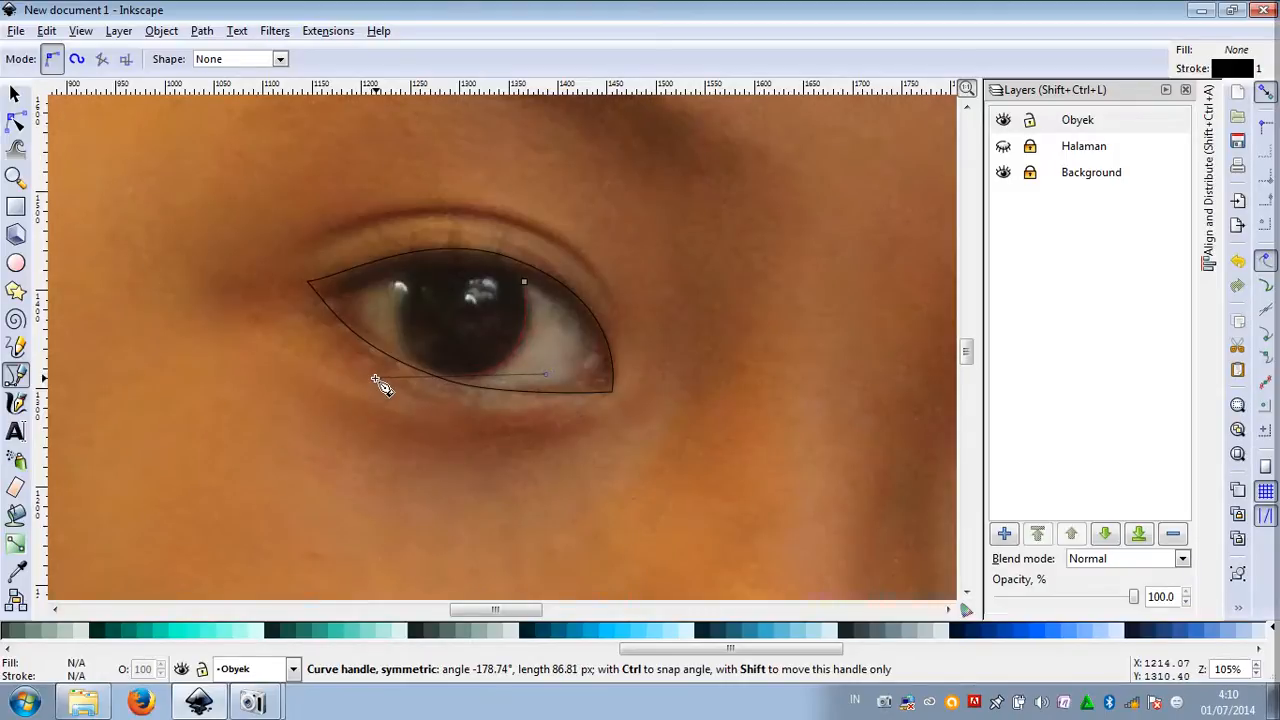
{"action": "left_click_drag", "start_coordinate": [375, 380], "coordinate": [589, 313]}
{"action": "mouse_move", "coordinate": [525, 282]}
{"action": "left_mouse_down"}
{"action": "mouse_move", "coordinate": [490, 270]}
{"action": "mouse_move", "coordinate": [506, 276]}
{"action": "left_mouse_up"}
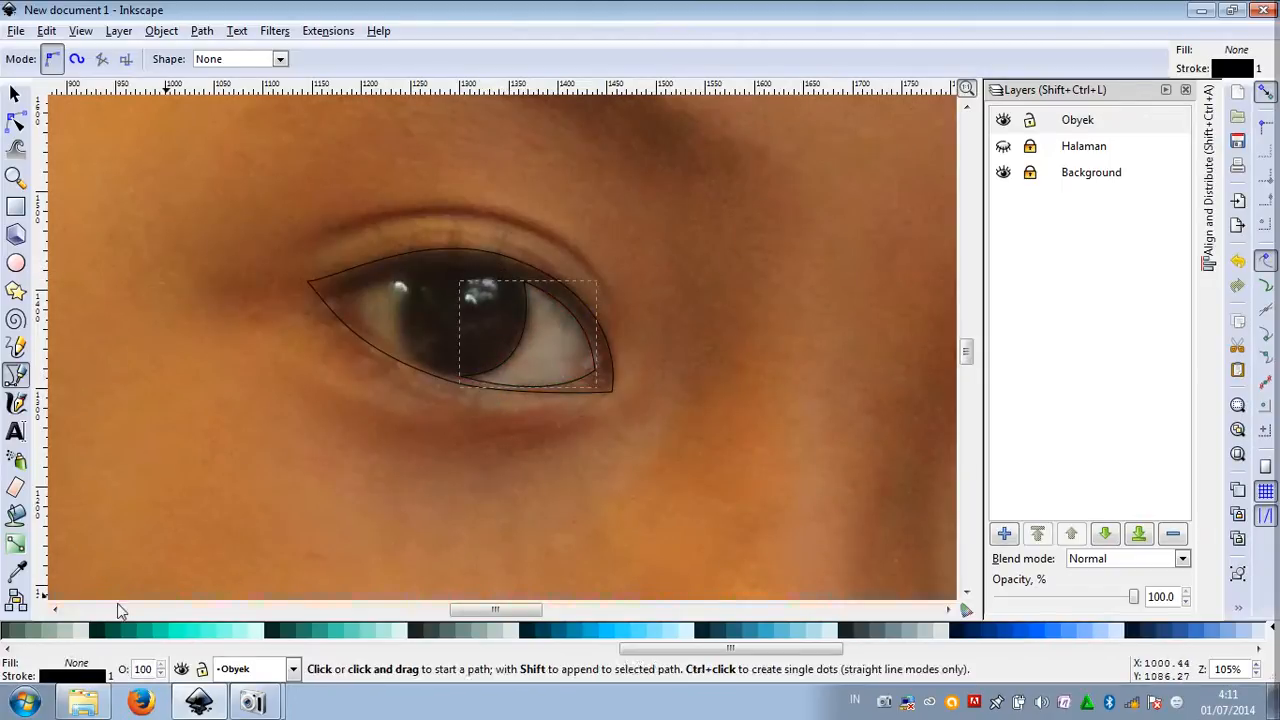
Fill the traced eye-white shape with white and remove its stroke
{"action": "left_click_drag", "start_coordinate": [660, 650], "coordinate": [60, 650]}
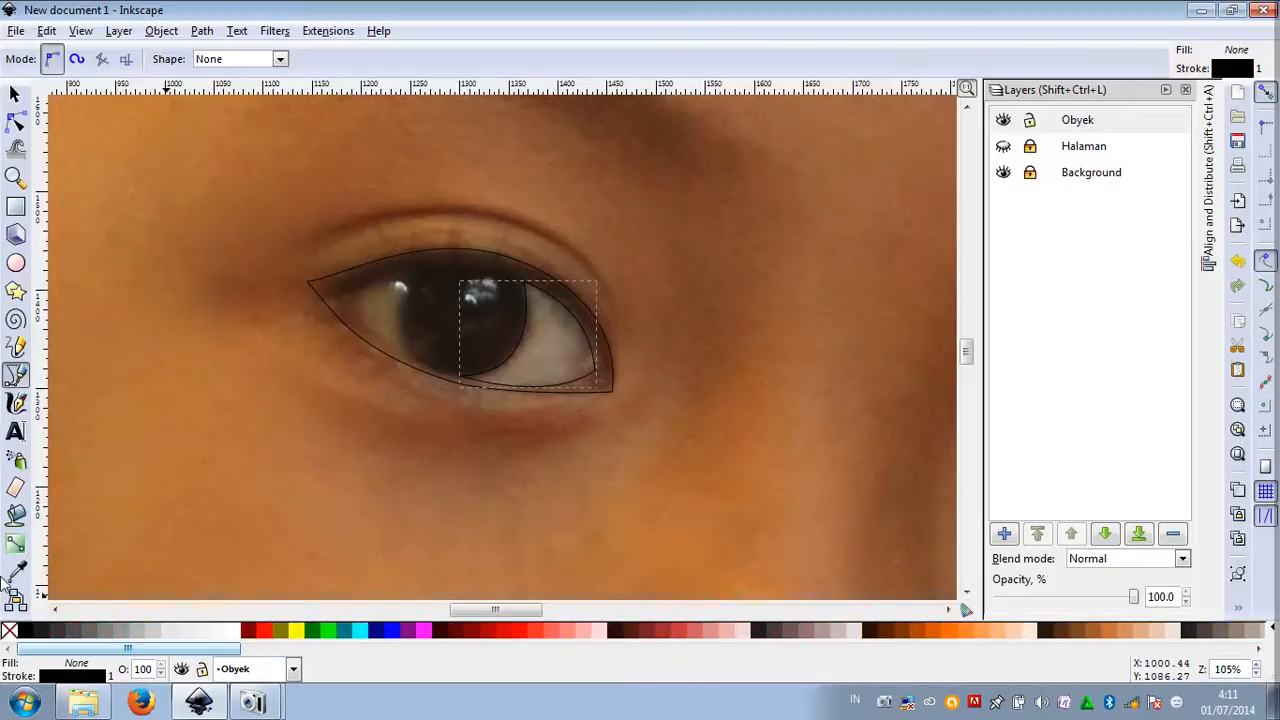
{"action": "left_click", "coordinate": [238, 636]}
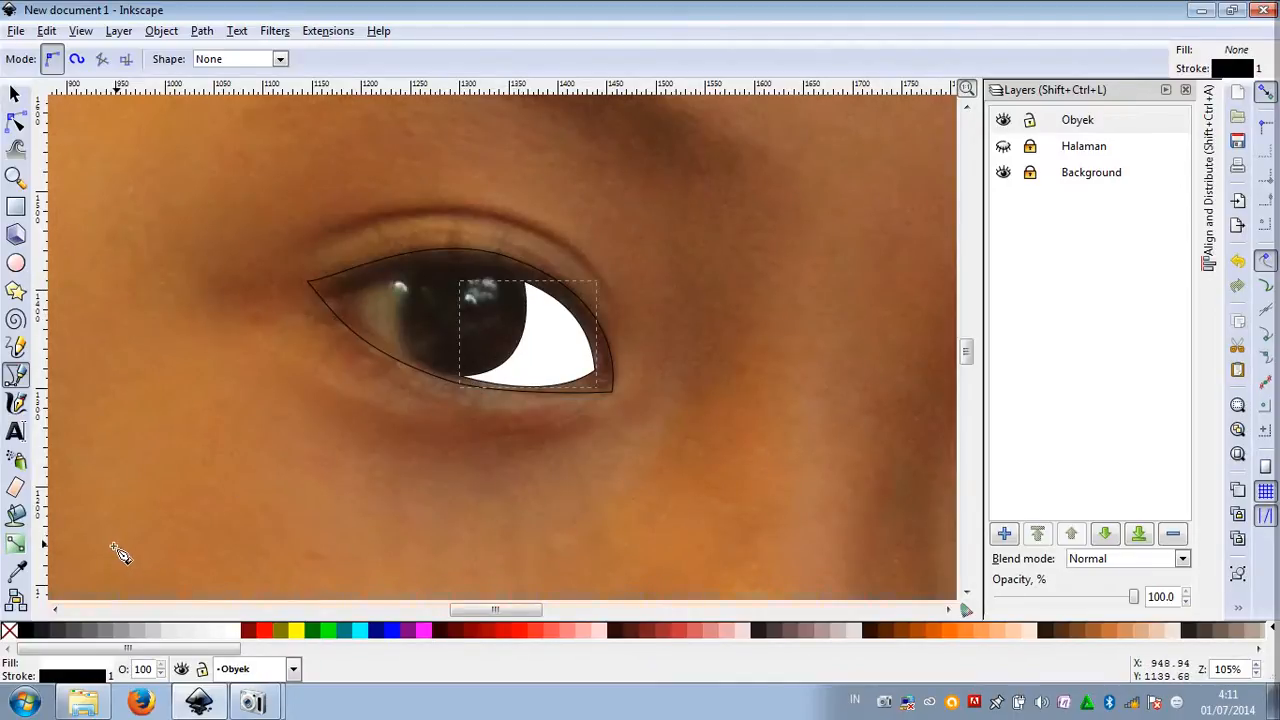
{"action": "left_click", "coordinate": [9, 630], "text": "shift"}
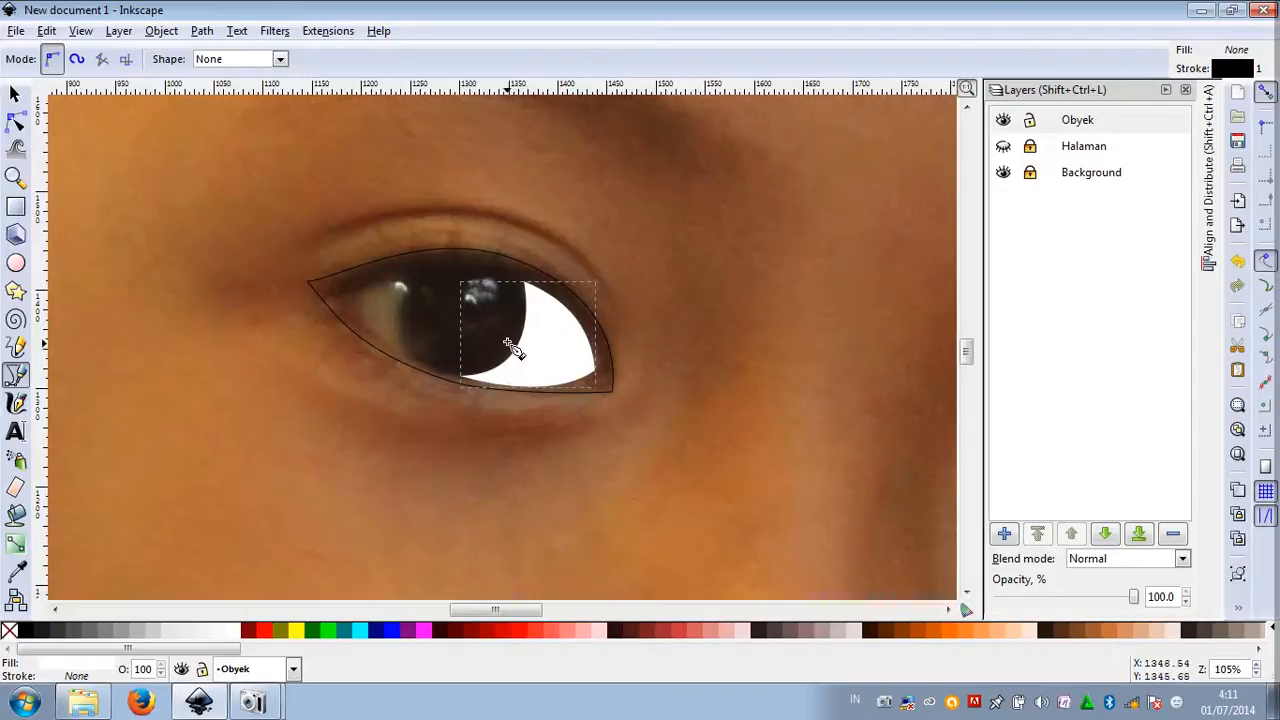
Open the Fill and Stroke settings of the white eye shape and inspect its stroke paint options
{"action": "left_click", "coordinate": [15, 94]}
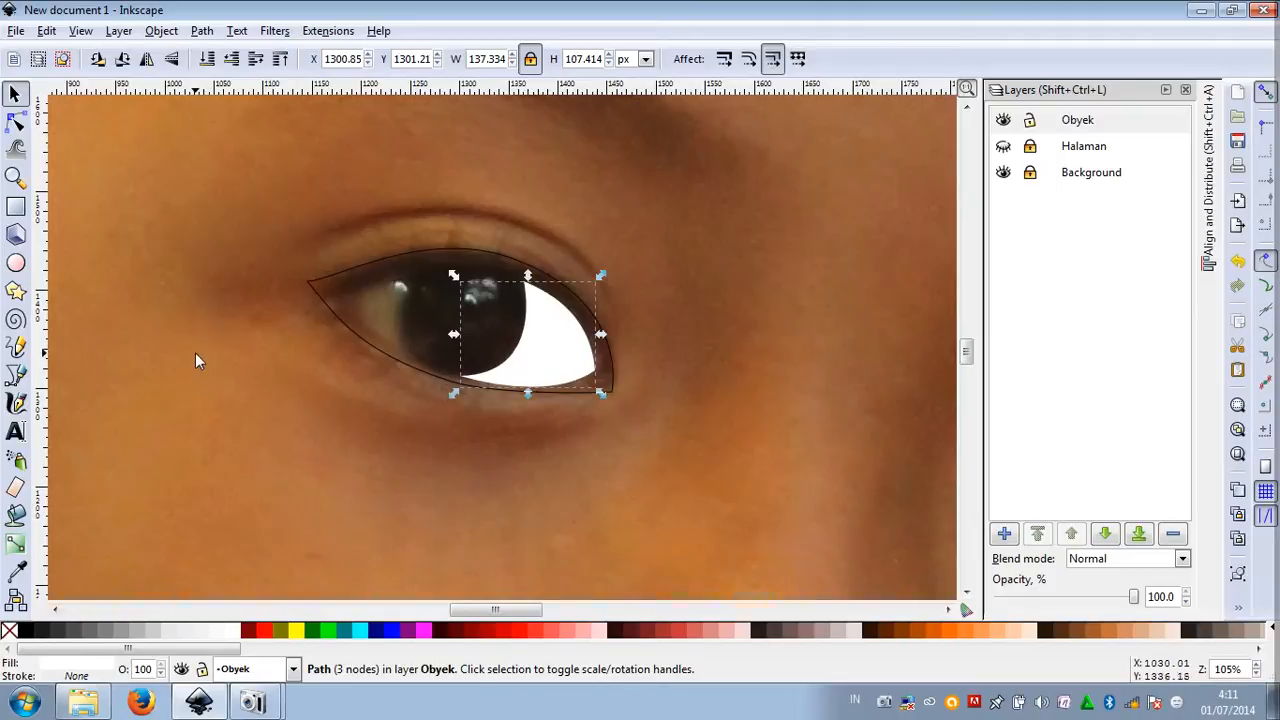
{"action": "left_click", "coordinate": [83, 674]}
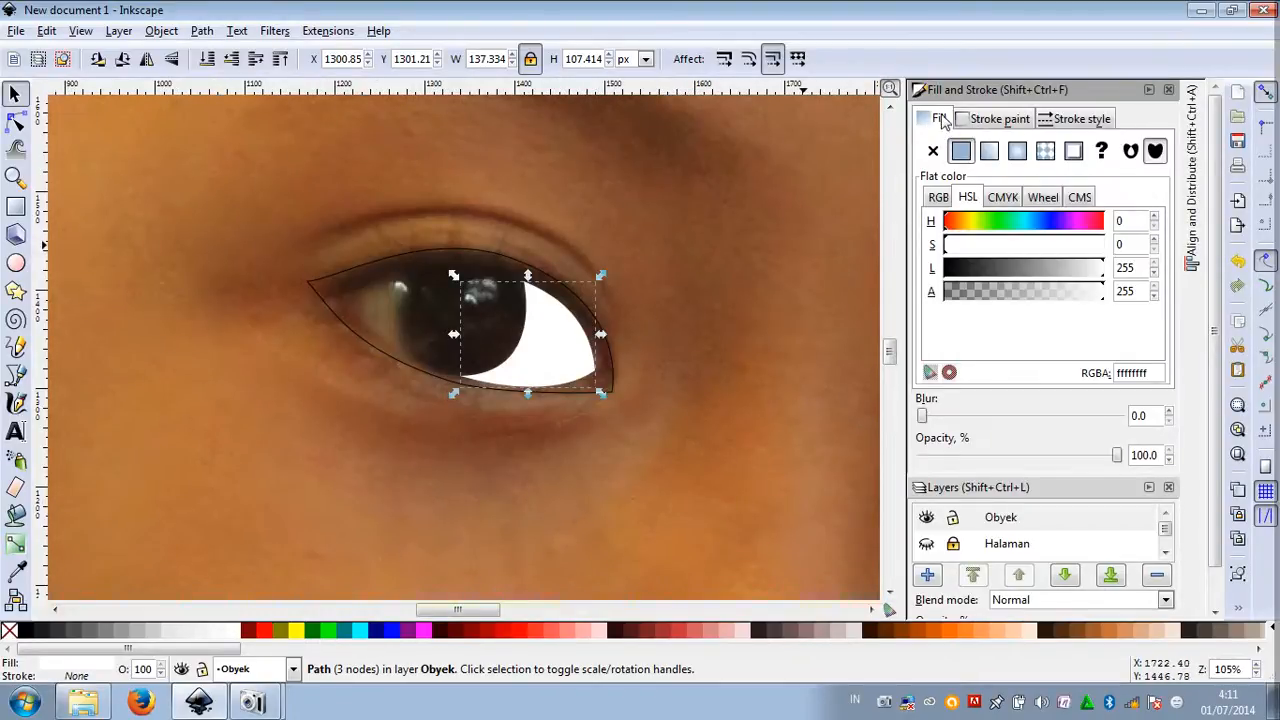
{"action": "left_click", "coordinate": [993, 120]}
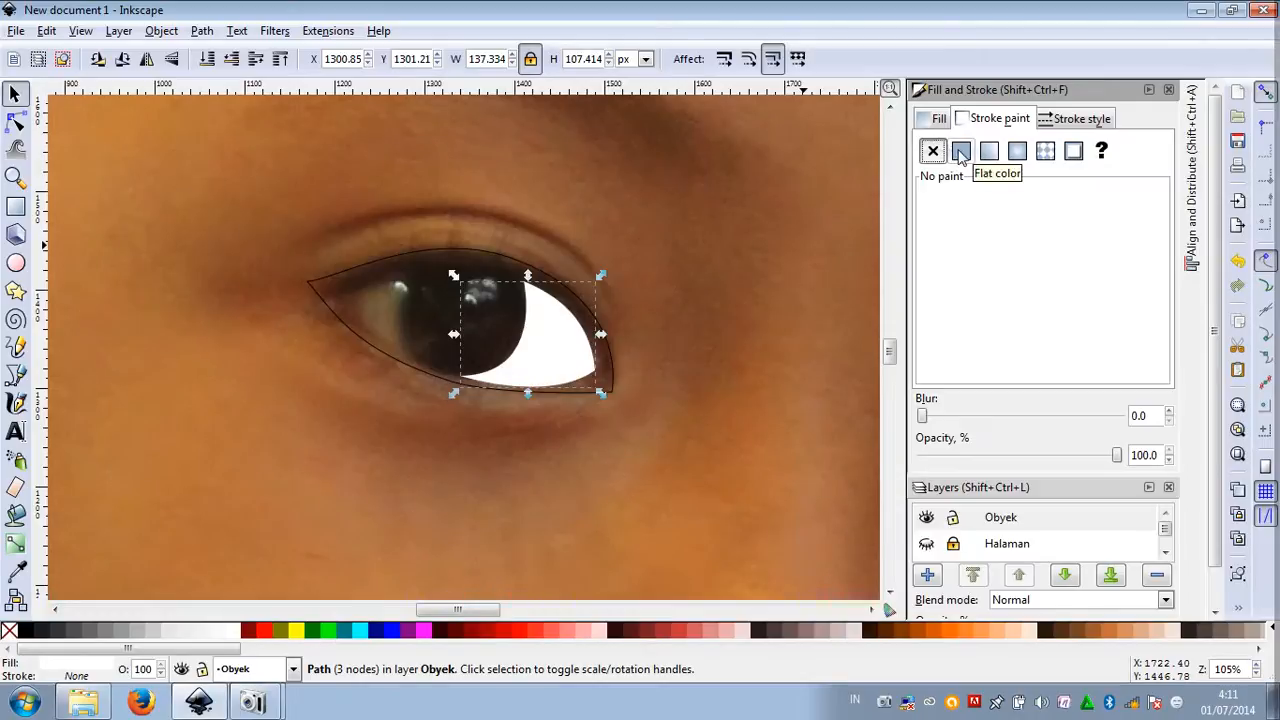
Try a flat black stroke on the white eye shape, return it to no stroke paint, and collapse the Fill and Stroke settings
{"action": "left_click", "coordinate": [961, 152]}
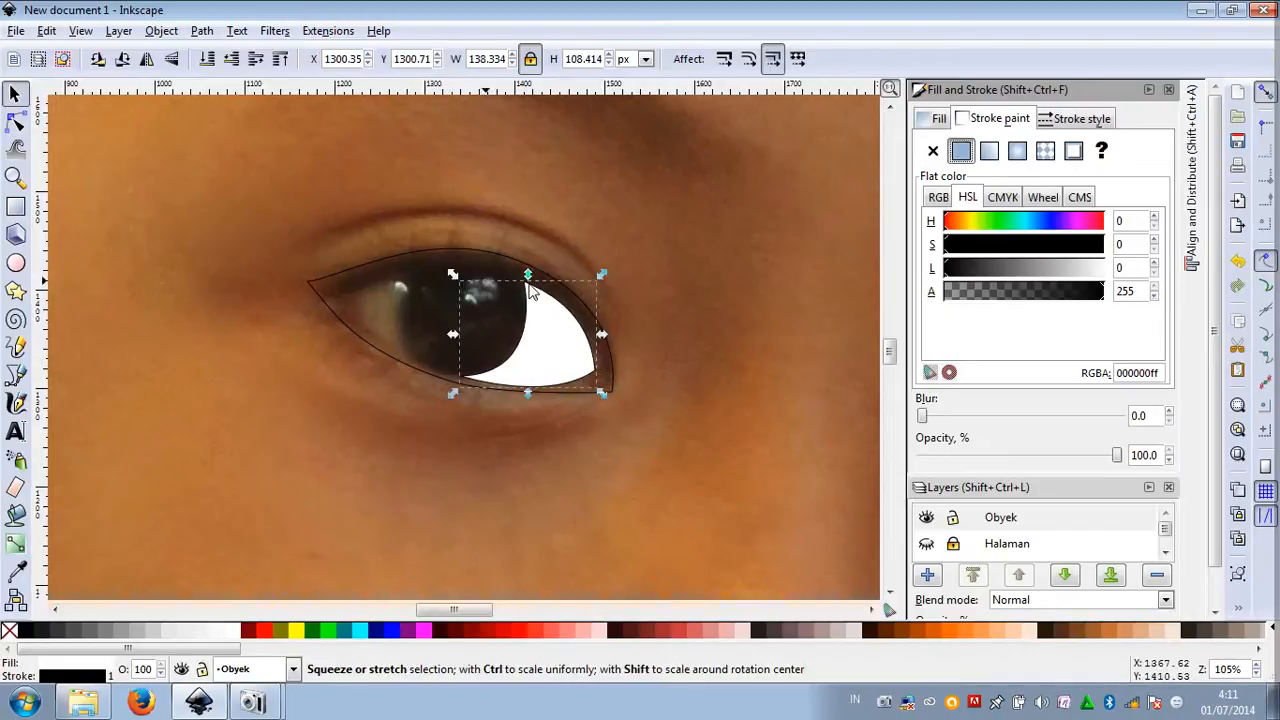
{"action": "left_click", "coordinate": [933, 152]}
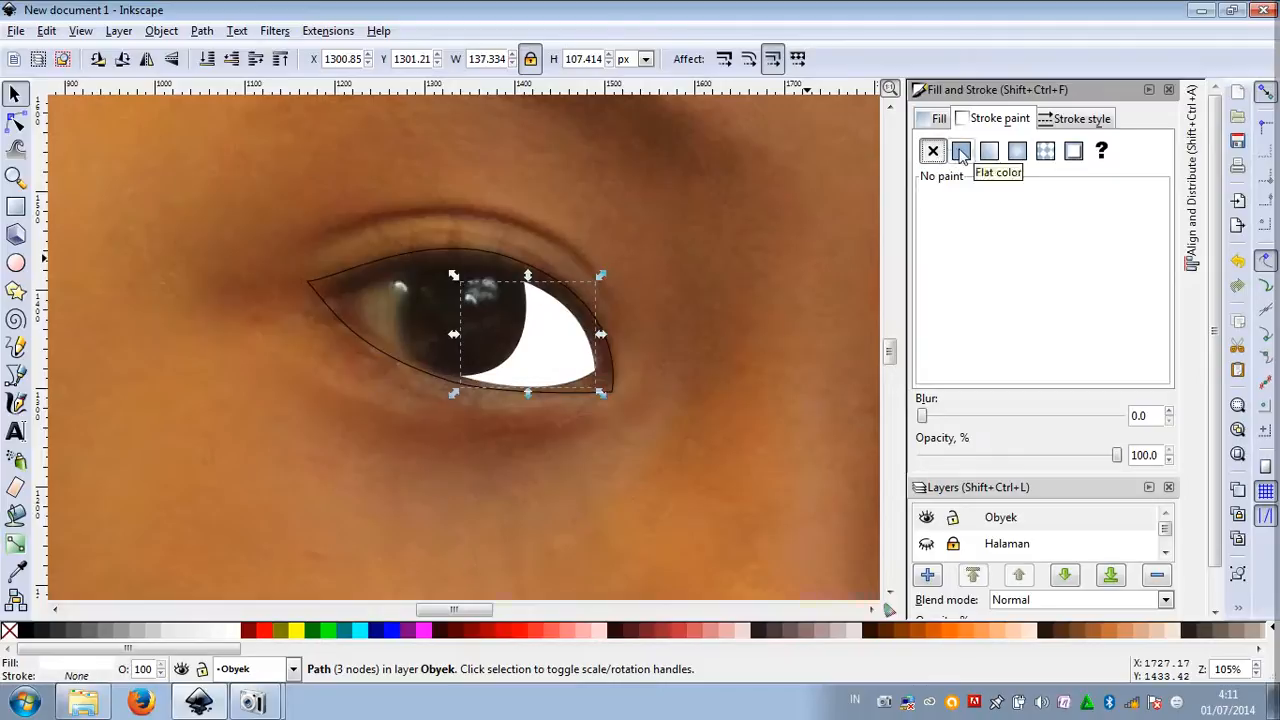
{"action": "left_click", "coordinate": [960, 151]}
{"action": "left_click", "coordinate": [932, 152]}
{"action": "left_click", "coordinate": [960, 151]}
{"action": "left_click", "coordinate": [932, 152]}
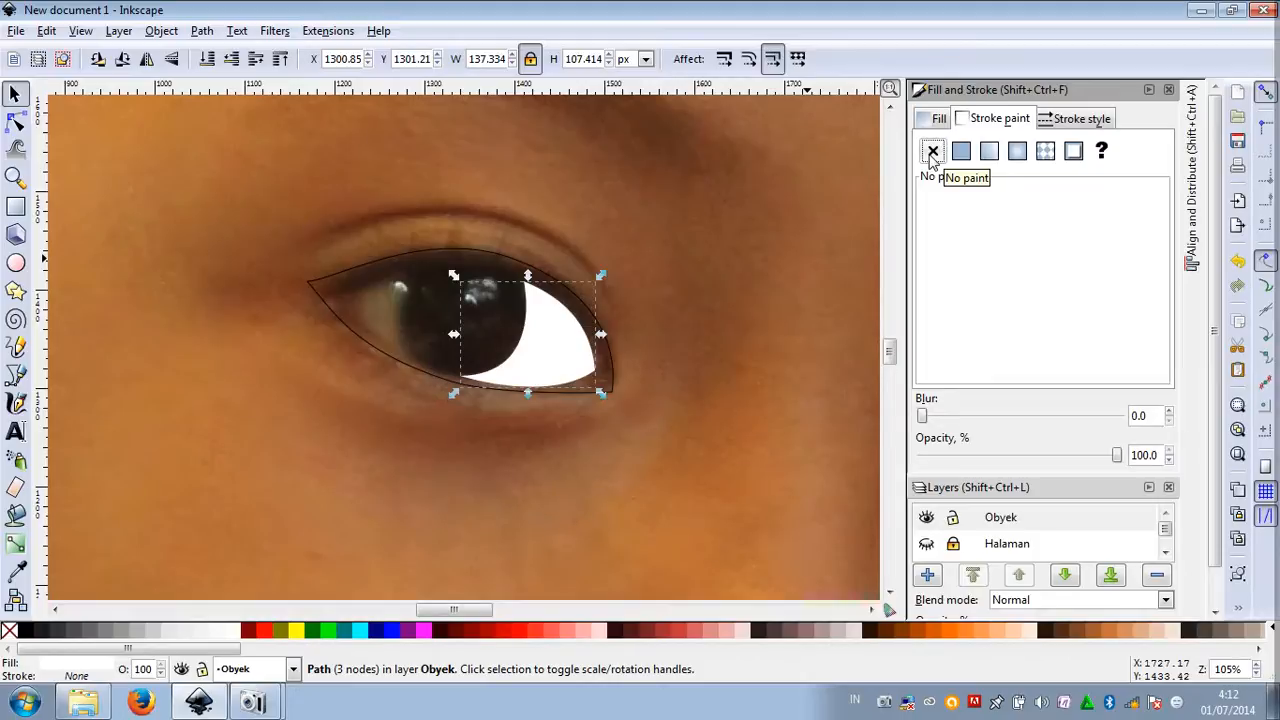
{"action": "left_click", "coordinate": [1148, 89]}
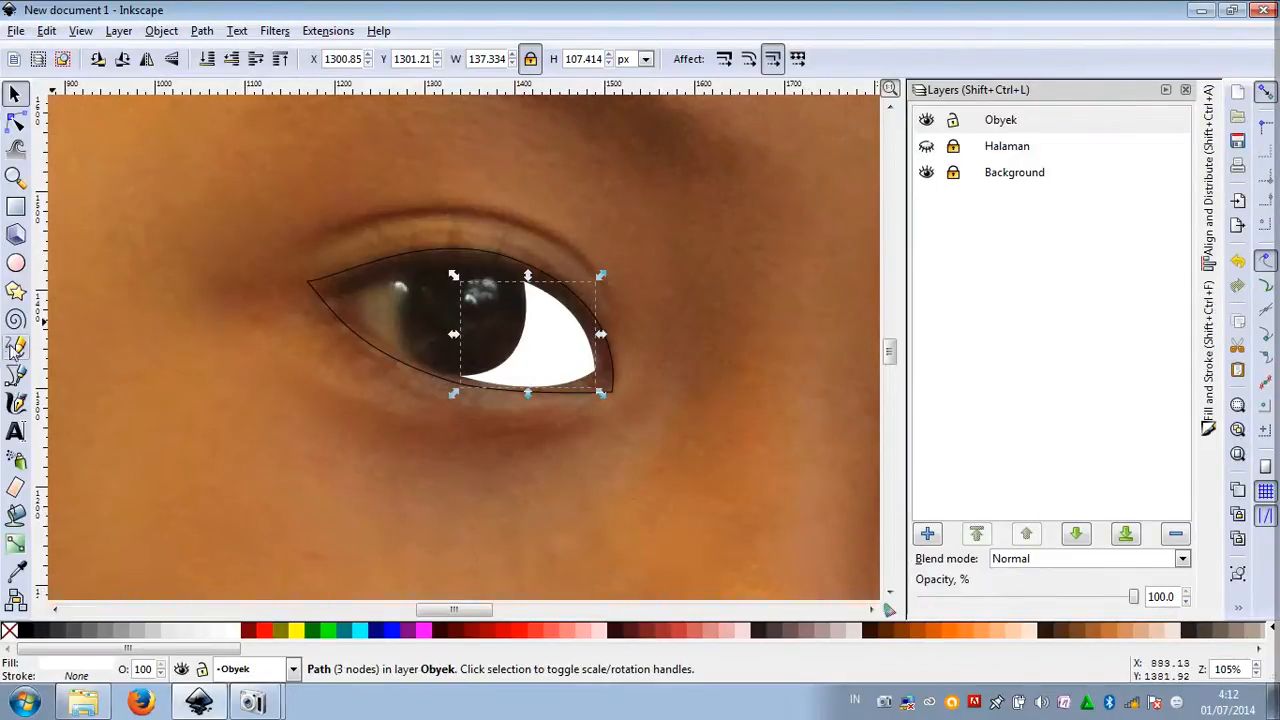
Trace the white between the iris and the outer eye corner with a closed three-node Bezier path about 60 × 87 px, filled white without stroke
{"action": "left_click", "coordinate": [15, 375]}
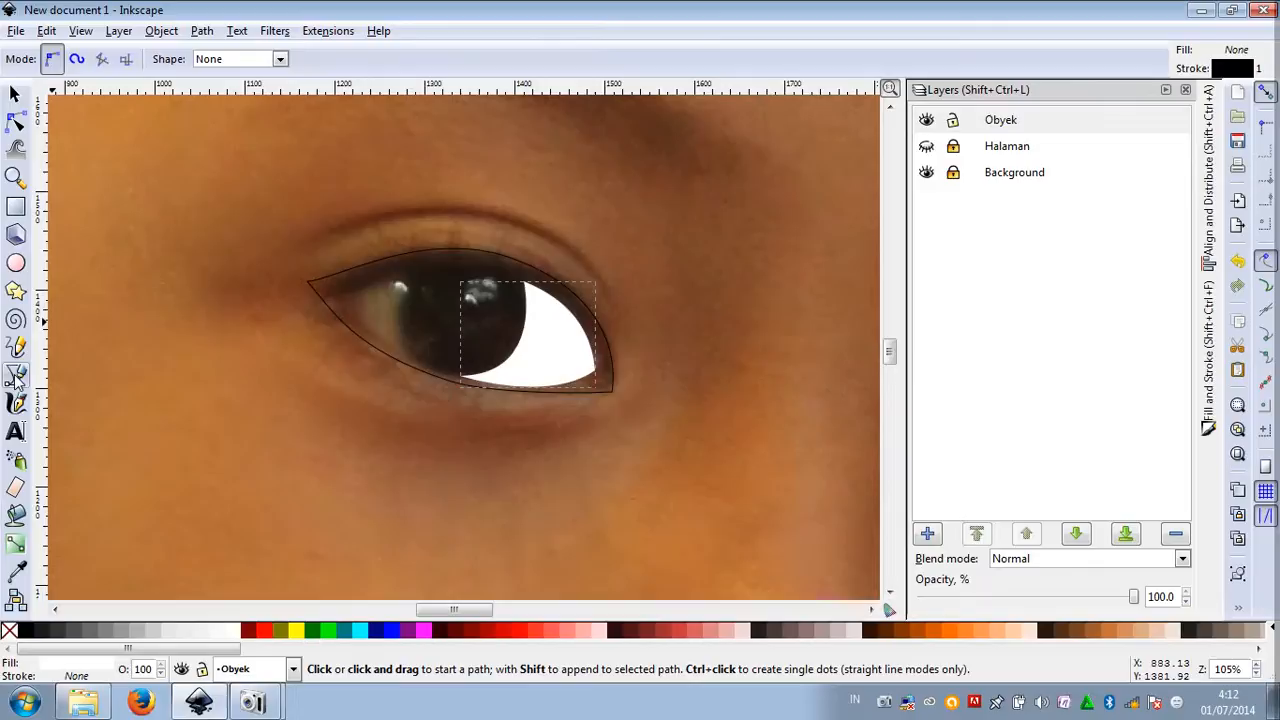
{"action": "left_click", "coordinate": [405, 278]}
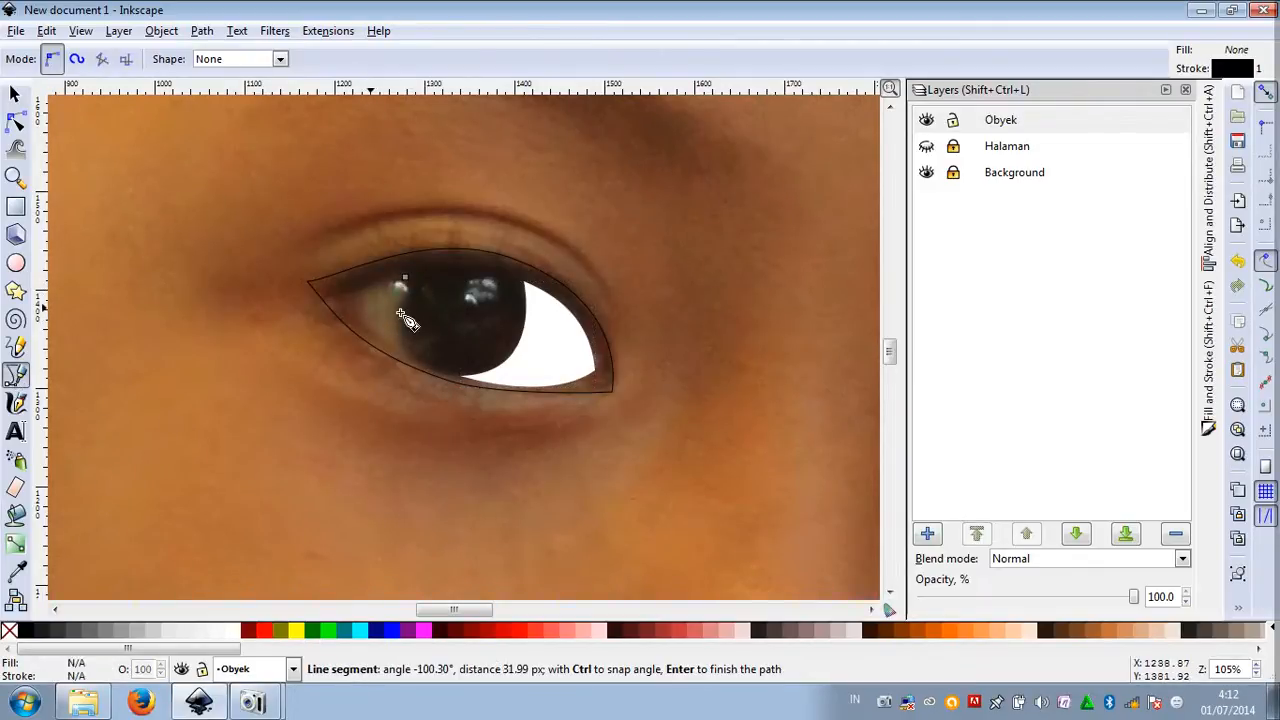
{"action": "left_click_drag", "start_coordinate": [413, 361], "coordinate": [434, 284]}
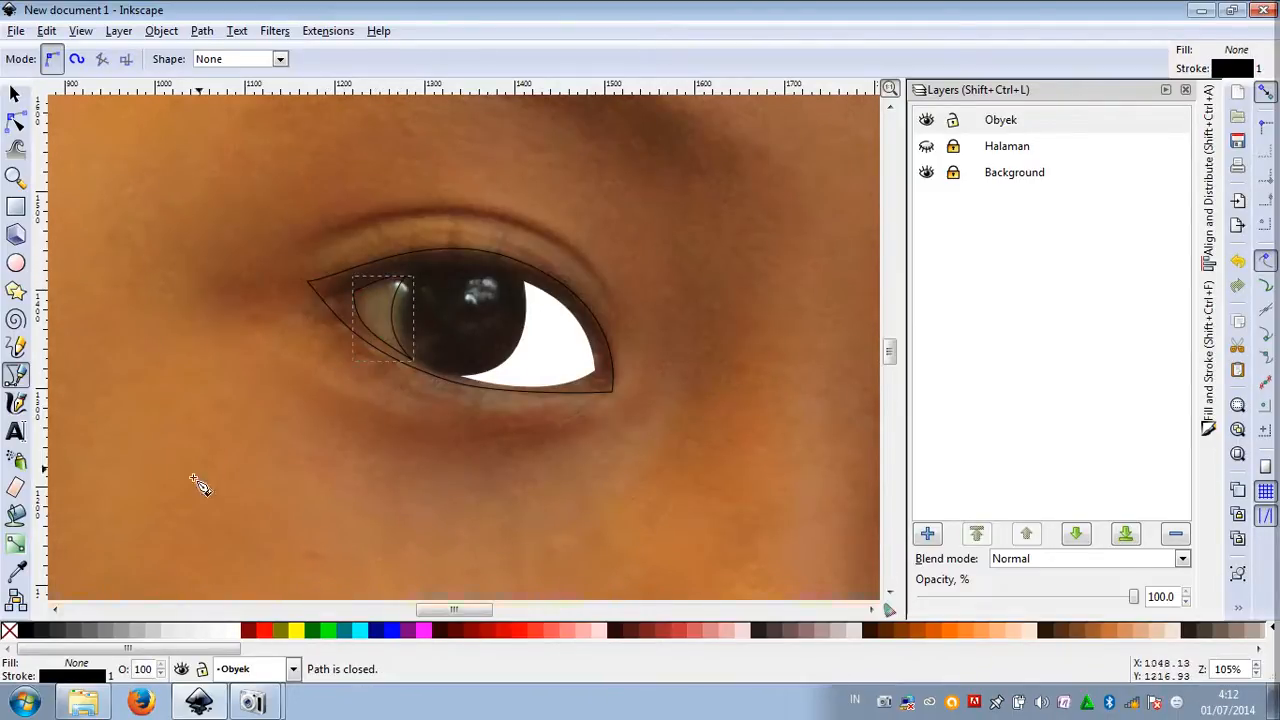
{"action": "left_click", "coordinate": [230, 636]}
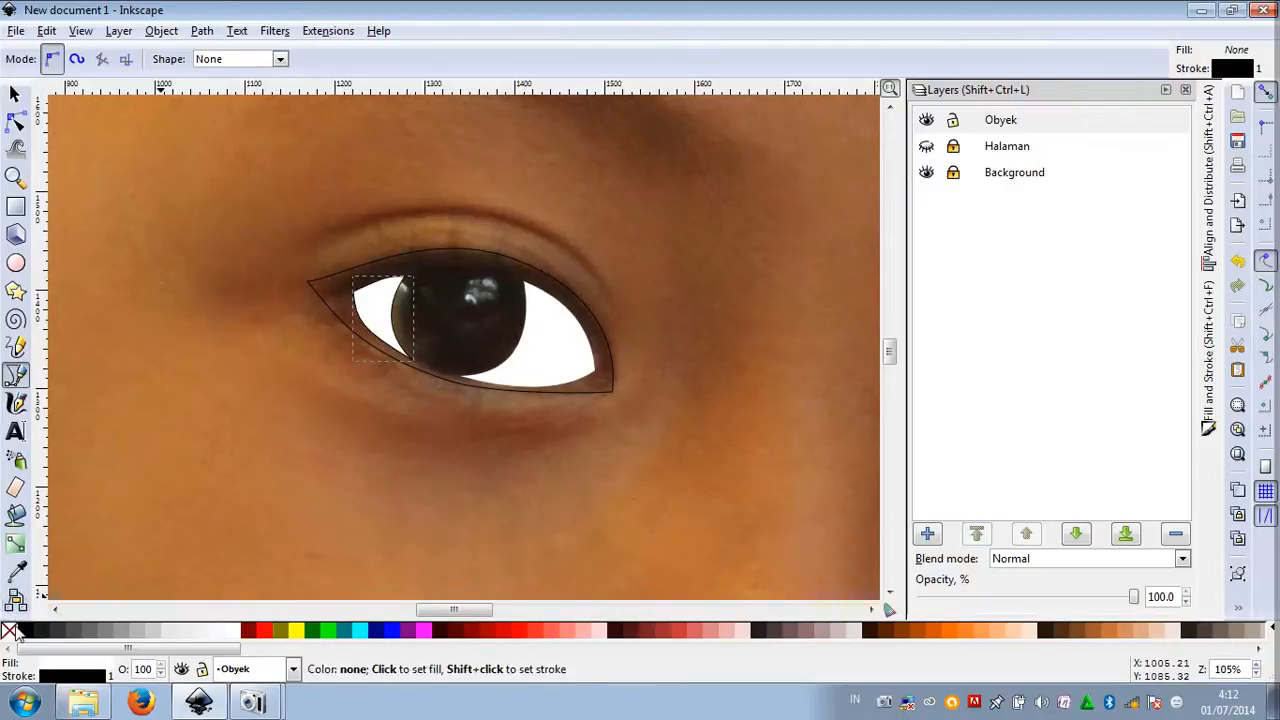
{"action": "left_click", "coordinate": [8, 630], "text": "shift"}
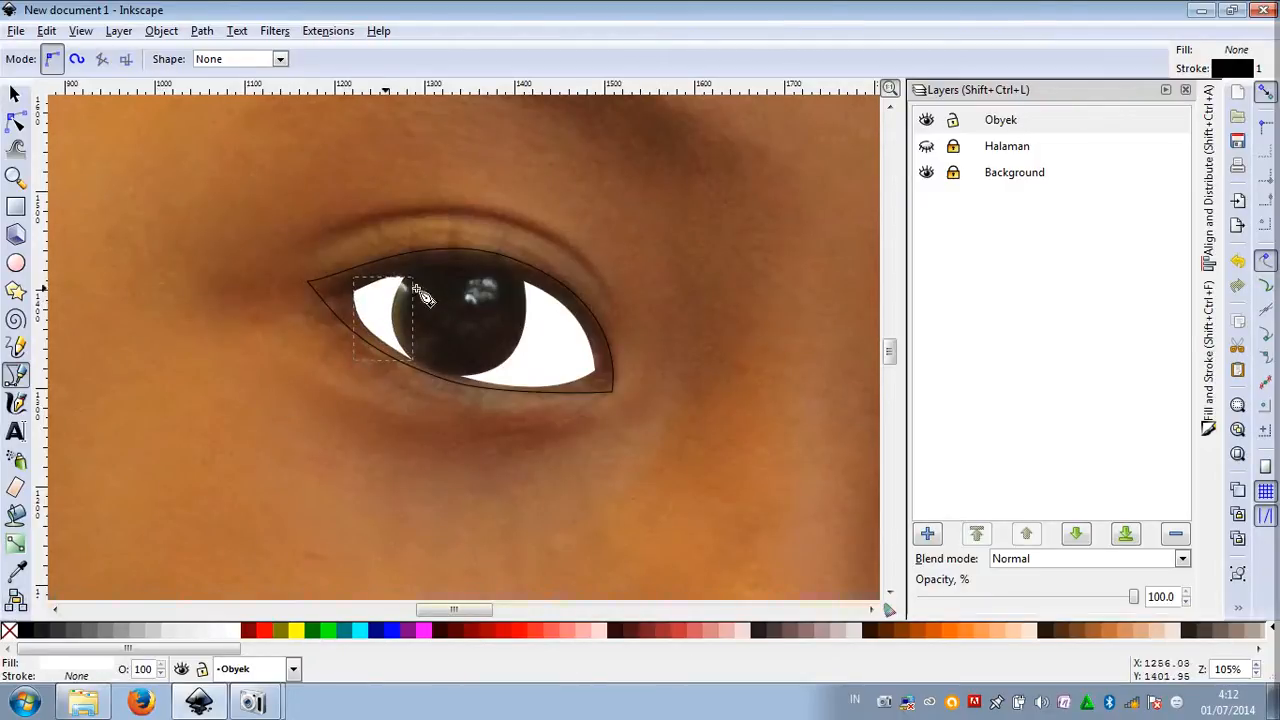
Refine the nodes and curves of the outer eye-white shape to fit the edge of the iris and the lower lid
{"action": "left_click", "coordinate": [15, 121]}
{"action": "left_click", "coordinate": [405, 278]}
{"action": "mouse_move", "coordinate": [370, 322]}
{"action": "left_mouse_down"}
{"action": "mouse_move", "coordinate": [402, 328]}
{"action": "mouse_move", "coordinate": [378, 328]}
{"action": "left_mouse_up"}
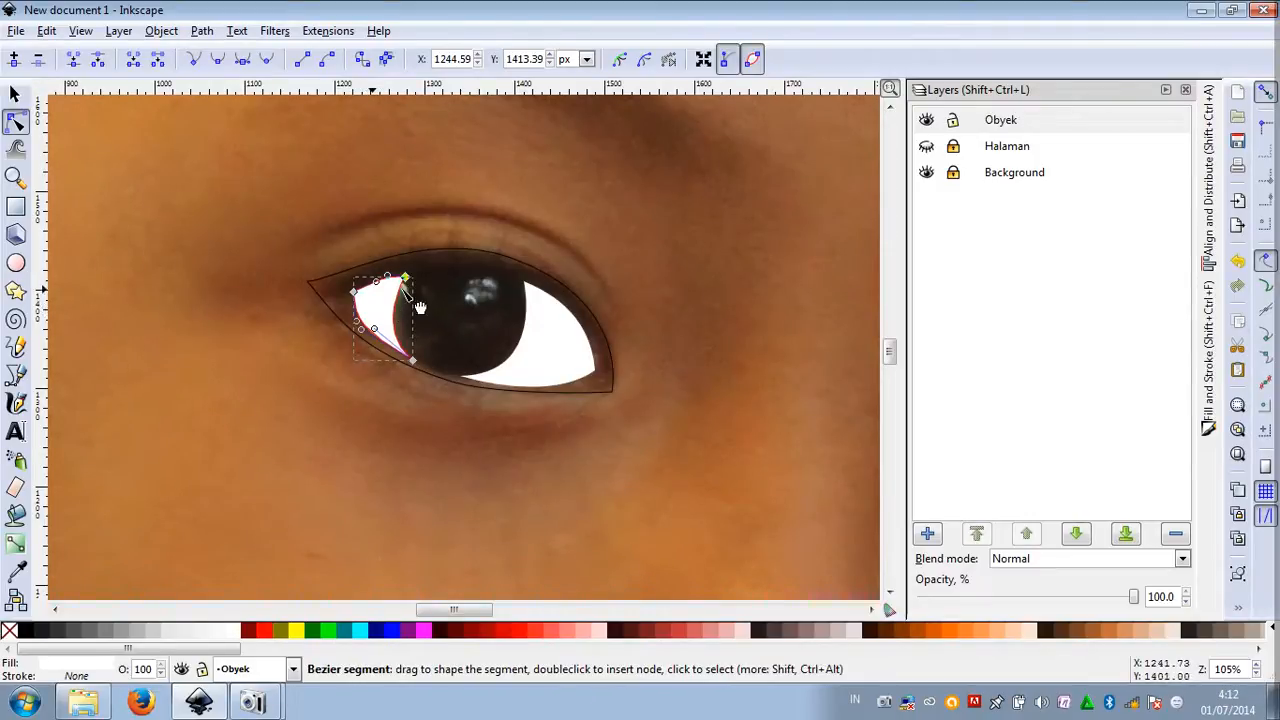
{"action": "left_click_drag", "start_coordinate": [408, 283], "coordinate": [394, 284]}
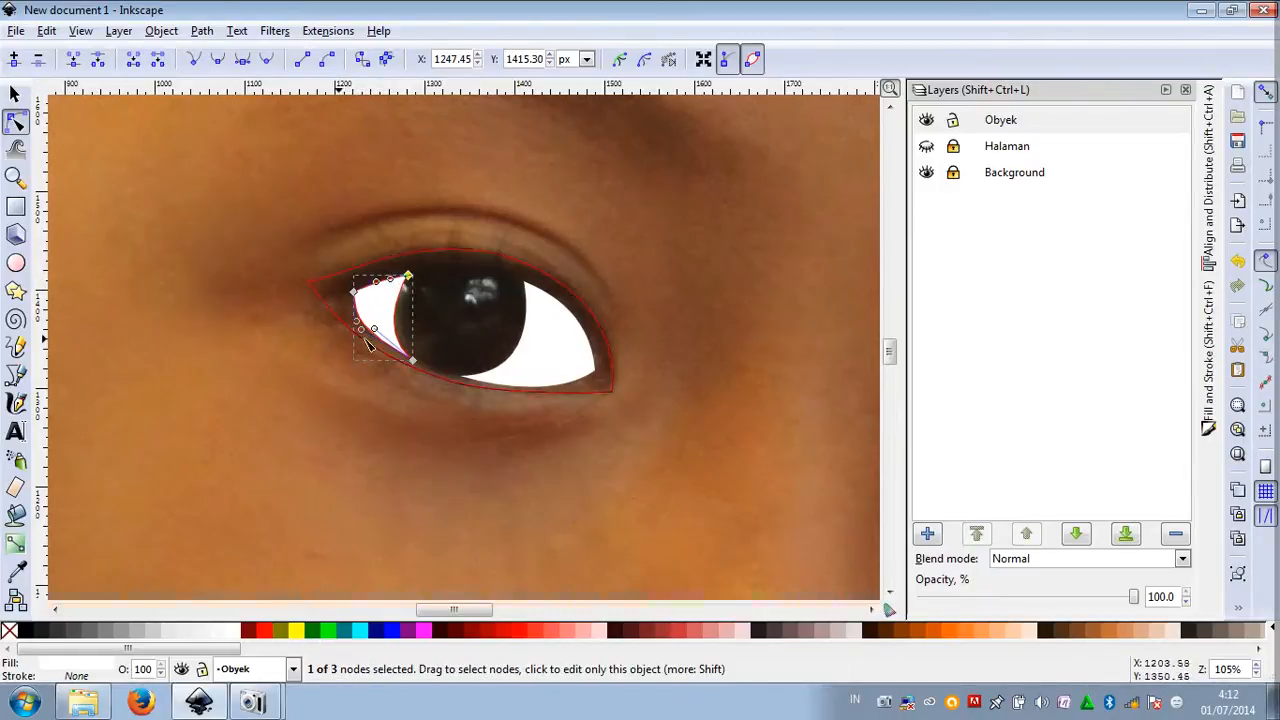
{"action": "left_click_drag", "start_coordinate": [359, 326], "coordinate": [371, 335]}
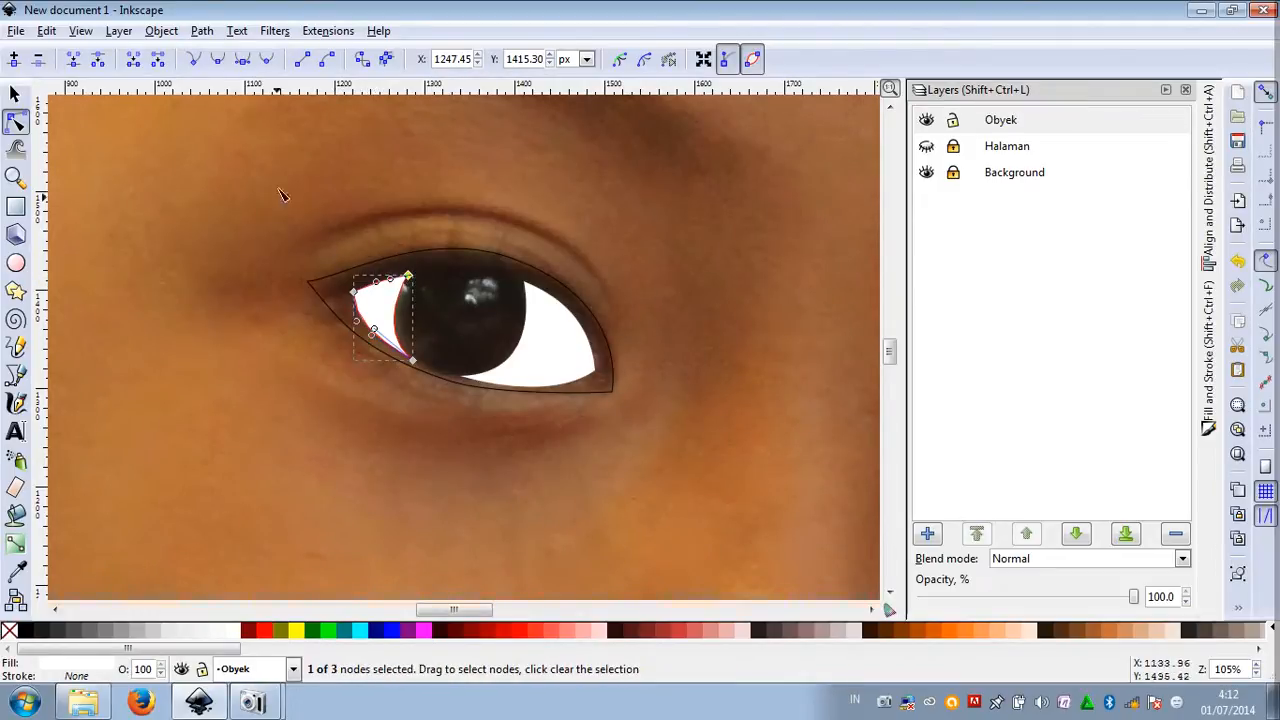
{"action": "left_click", "coordinate": [15, 93]}
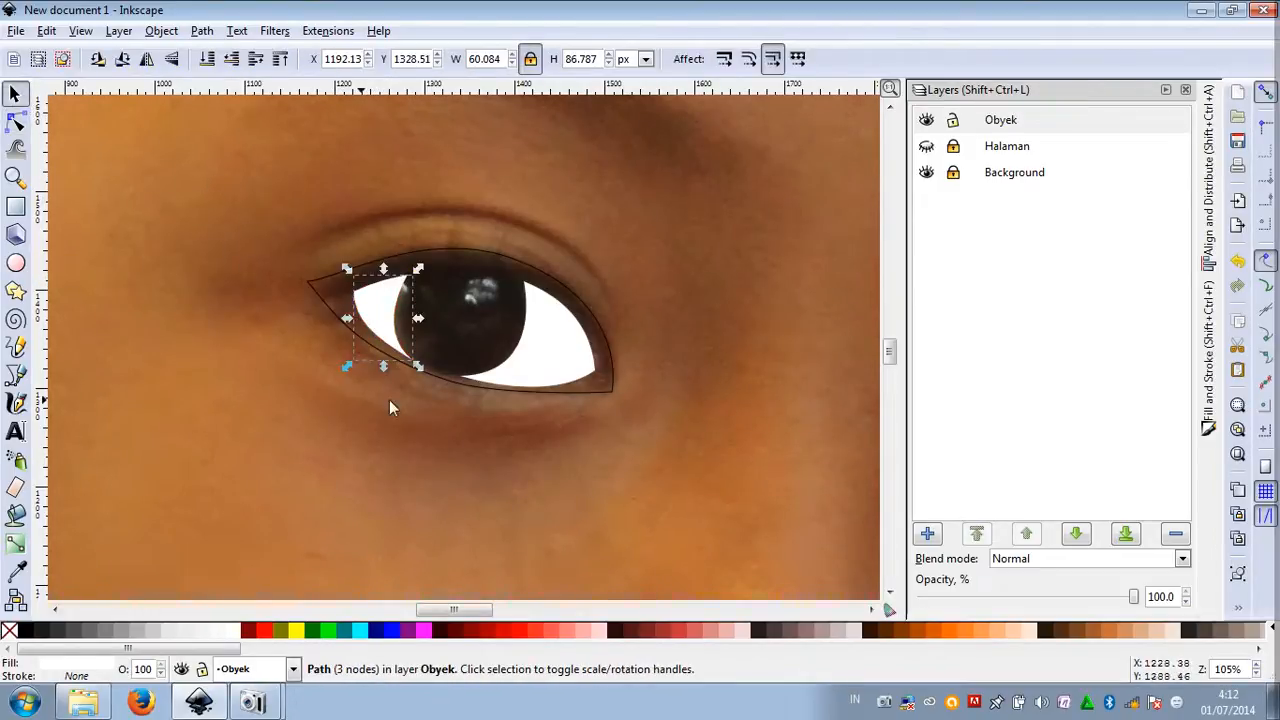
{"action": "left_click", "coordinate": [389, 399]}
Unite the two white eye shapes on either side of the iris into one path with Union
{"action": "left_click", "coordinate": [391, 304]}
{"action": "left_click", "coordinate": [565, 356], "text": "shift"}
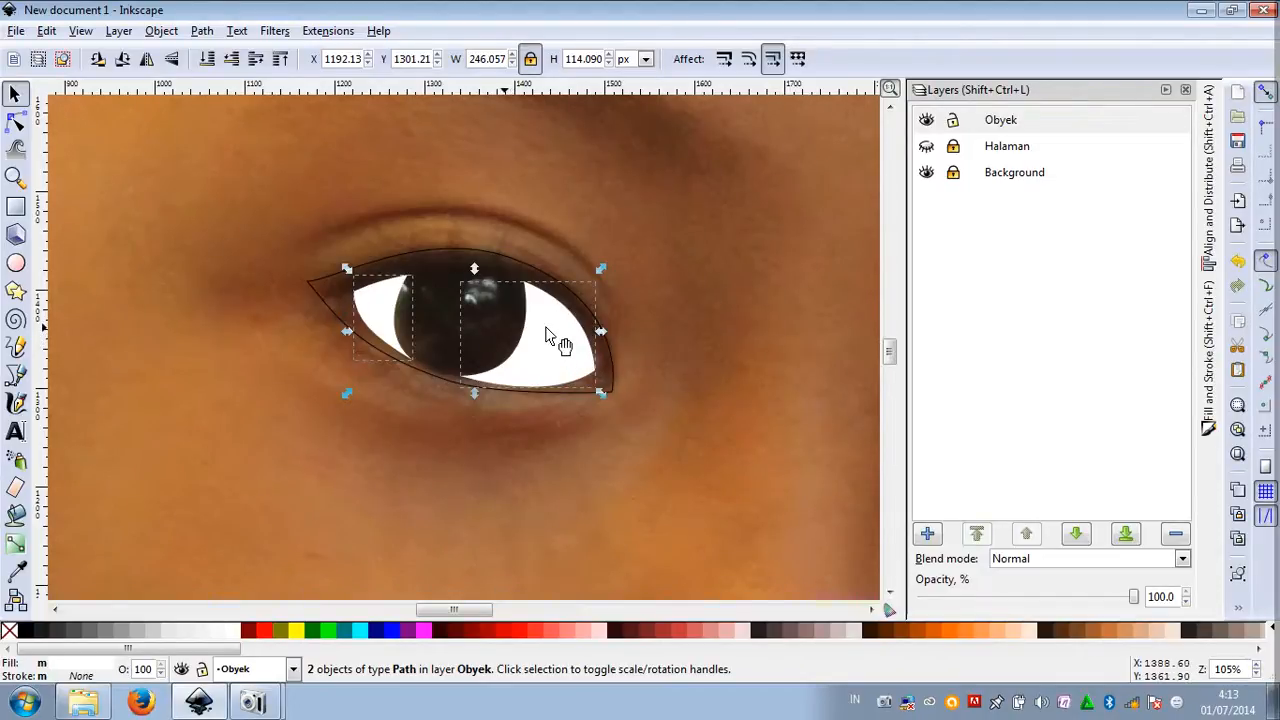
{"action": "left_click", "coordinate": [201, 31]}
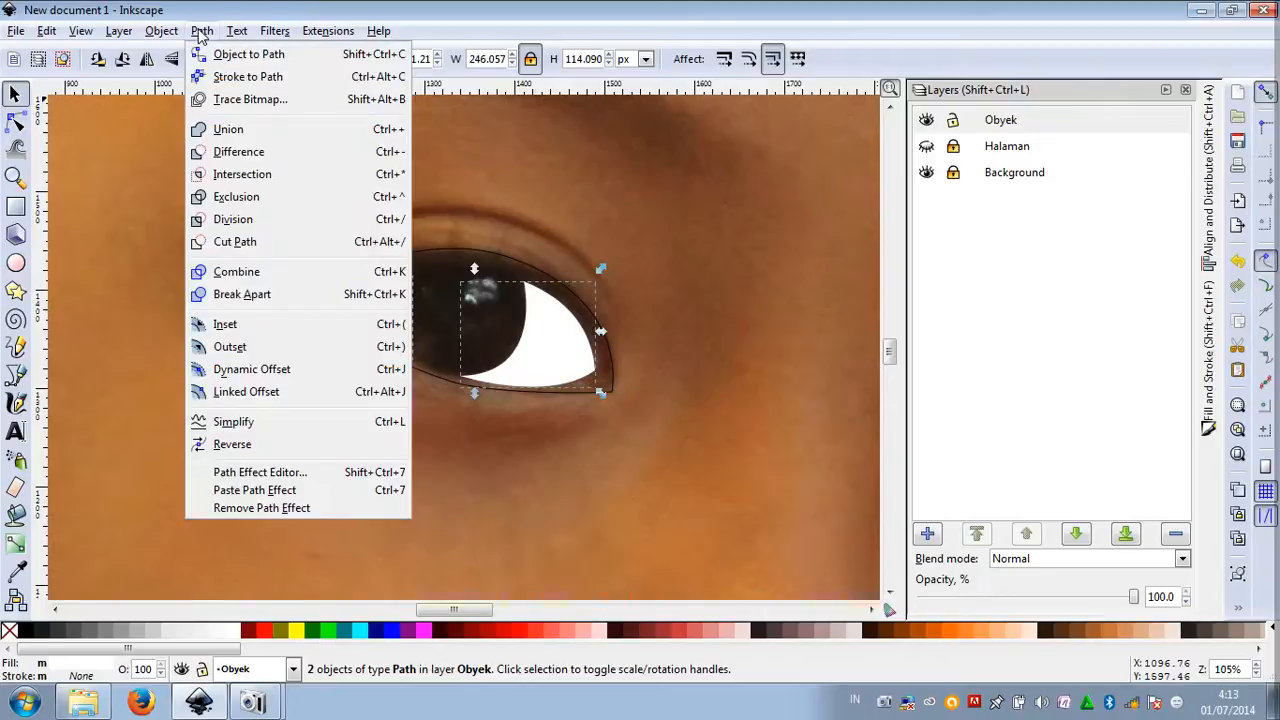
{"action": "left_click", "coordinate": [228, 129]}
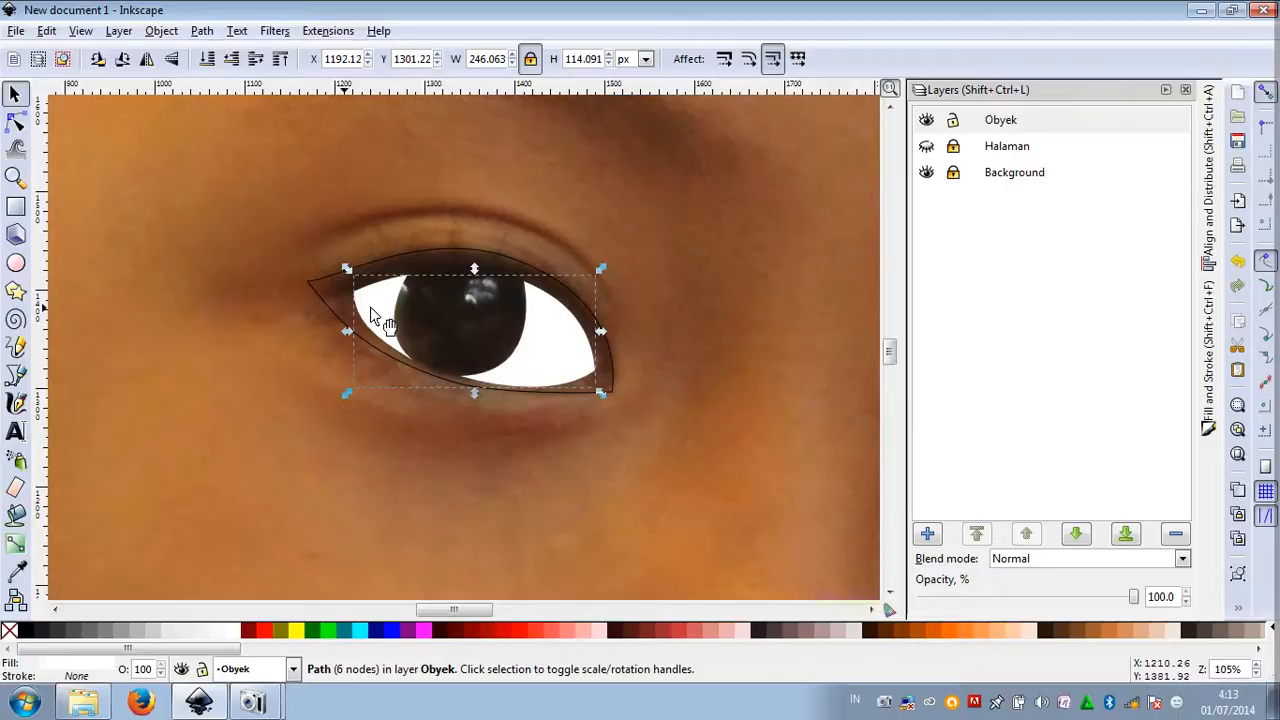
Try red and maroon fills on the united eye-white path, return its fill to white, and deselect it
{"action": "left_click", "coordinate": [407, 217]}
{"action": "left_click", "coordinate": [389, 290]}
{"action": "left_click", "coordinate": [372, 253]}
{"action": "left_click", "coordinate": [566, 368]}
{"action": "left_click", "coordinate": [262, 631]}
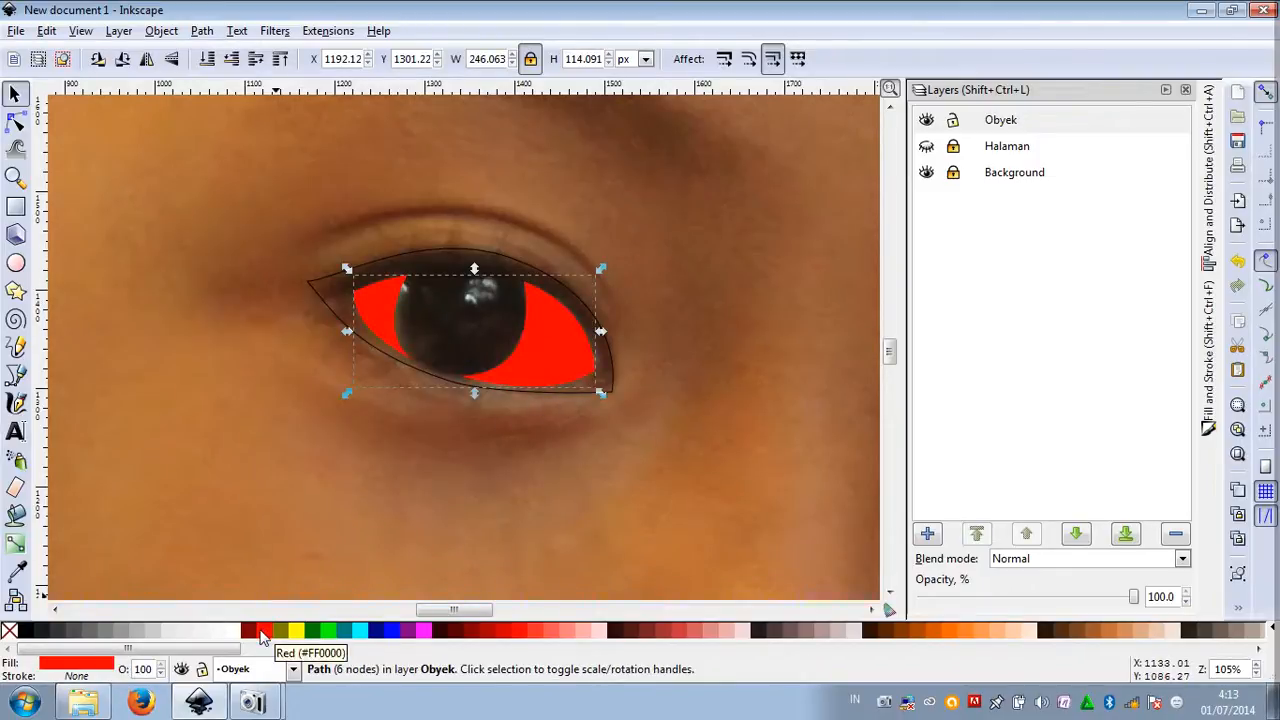
{"action": "left_click", "coordinate": [249, 631]}
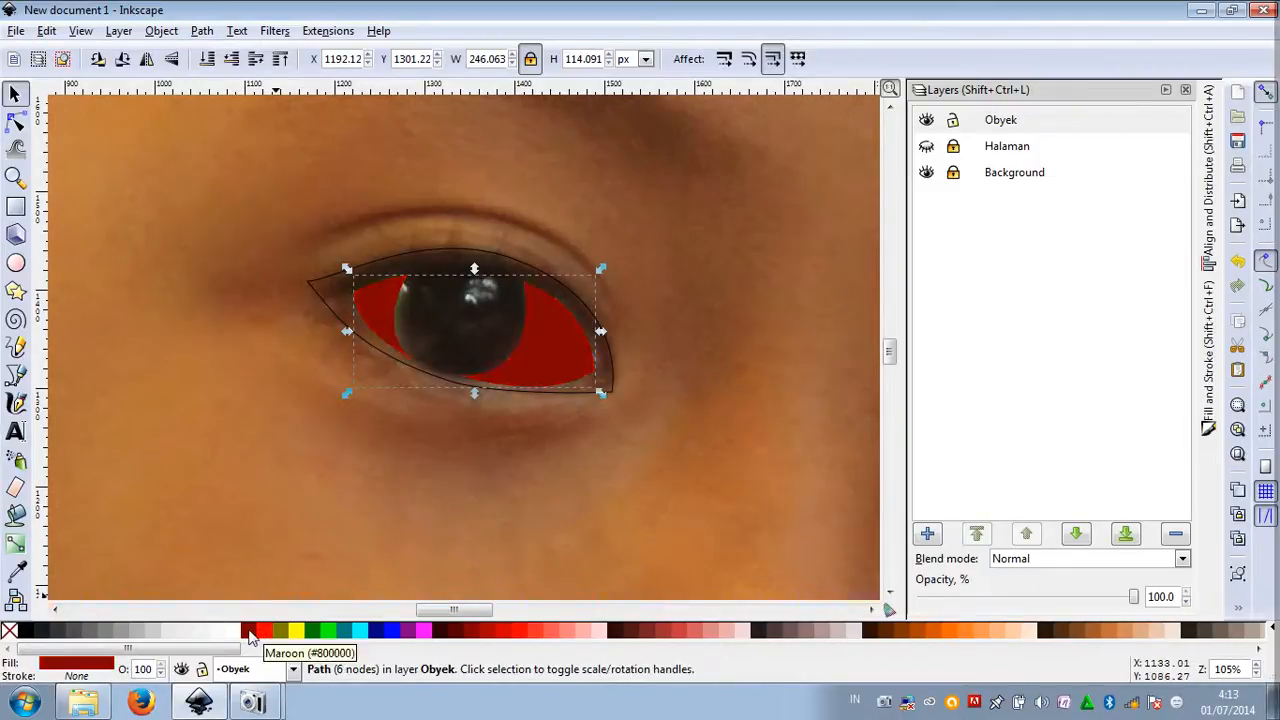
{"action": "left_click", "coordinate": [262, 631]}
{"action": "left_click", "coordinate": [280, 631]}
{"action": "left_click", "coordinate": [262, 631]}
{"action": "left_click", "coordinate": [236, 631]}
{"action": "left_click", "coordinate": [261, 417]}
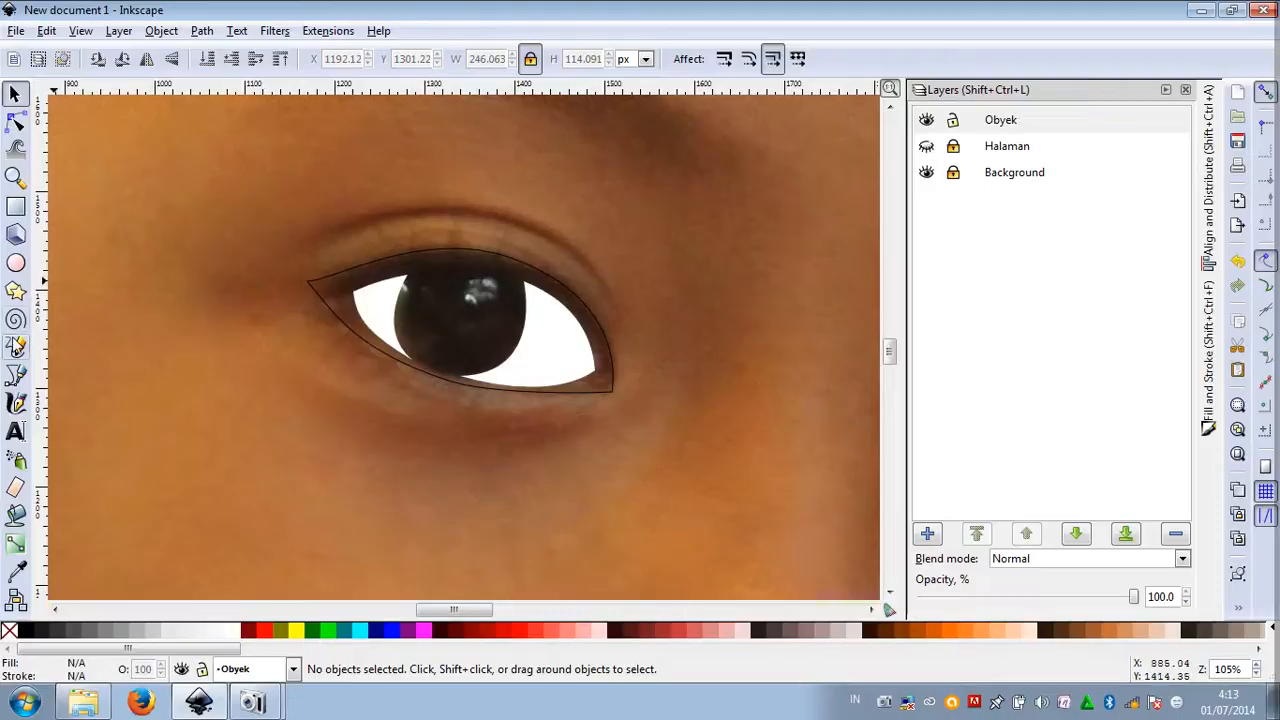
Trace the two light reflections in the iris as small closed oval Bezier paths, the upper one about 21 × 17 px
{"action": "left_click", "coordinate": [17, 374]}
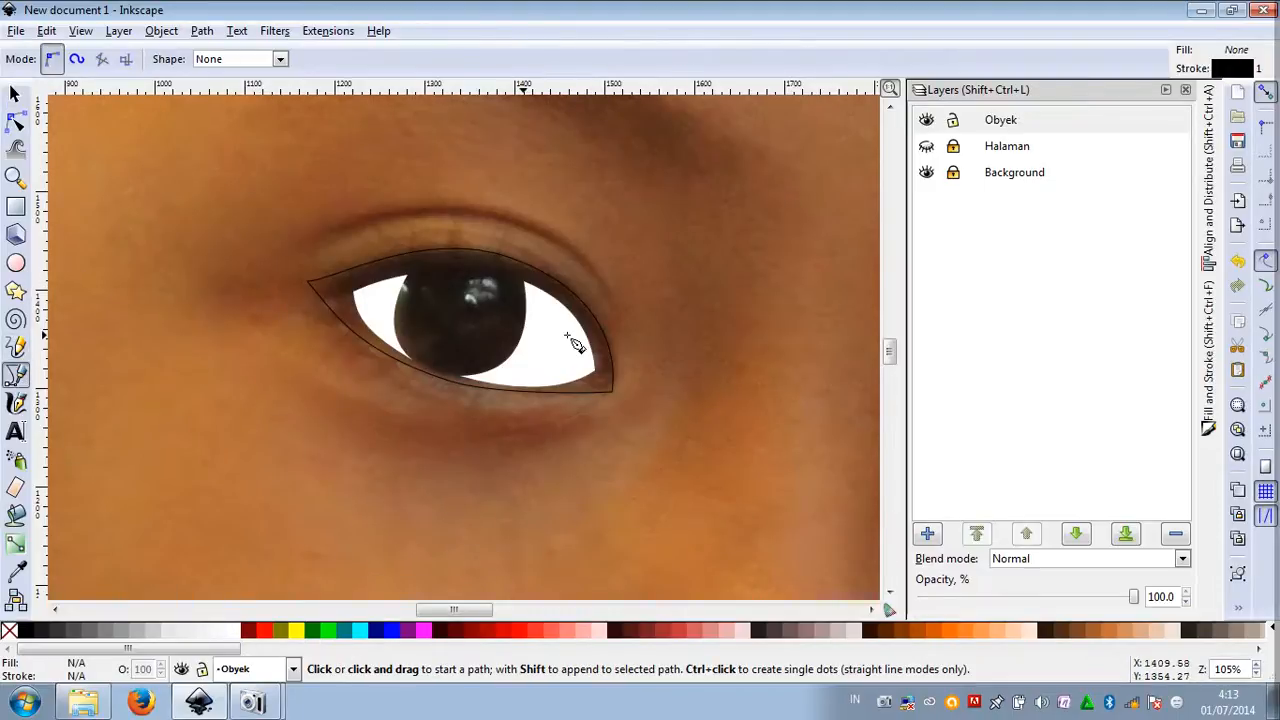
{"action": "scroll", "coordinate": [490, 300], "scroll_direction": "up", "scroll_amount": 1}
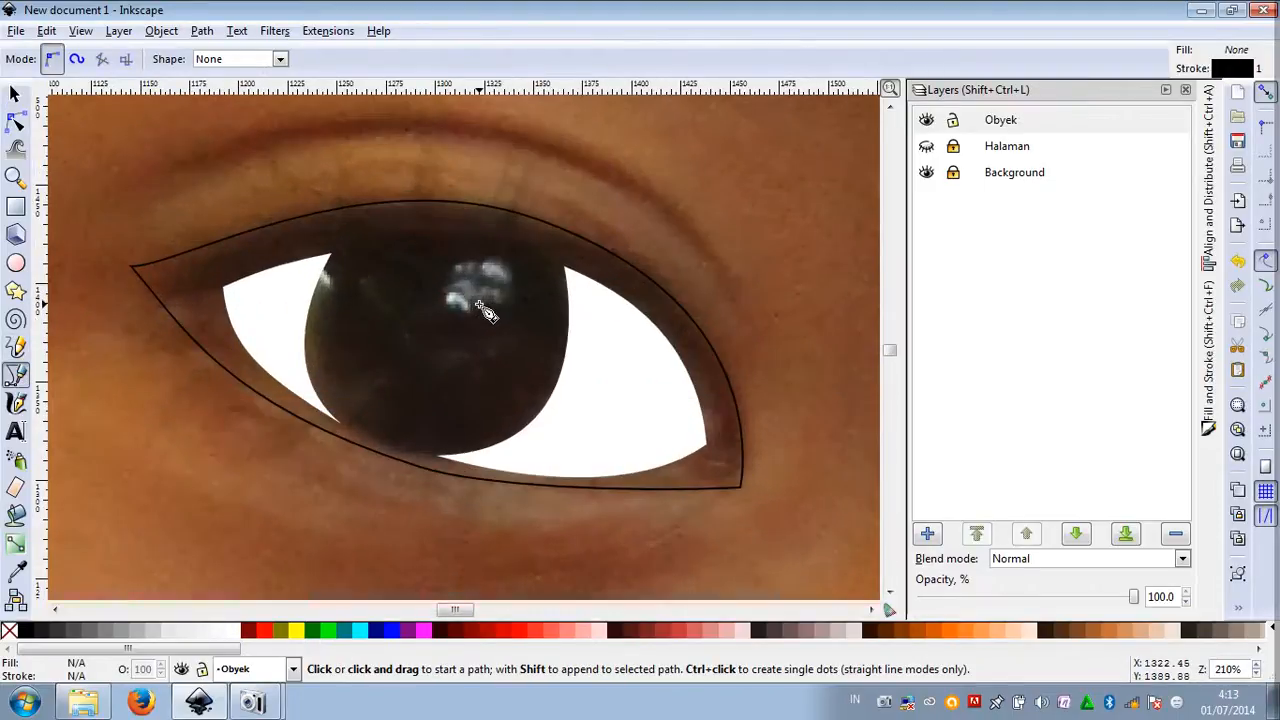
{"action": "scroll", "coordinate": [488, 303], "scroll_direction": "up", "scroll_amount": 1}
{"action": "left_click_drag", "start_coordinate": [458, 298], "coordinate": [497, 285]}
{"action": "left_click", "coordinate": [516, 277]}
Unite both iris reflection ovals with the eye-white path using Union, and deselect the result
{"action": "left_click", "coordinate": [15, 94]}
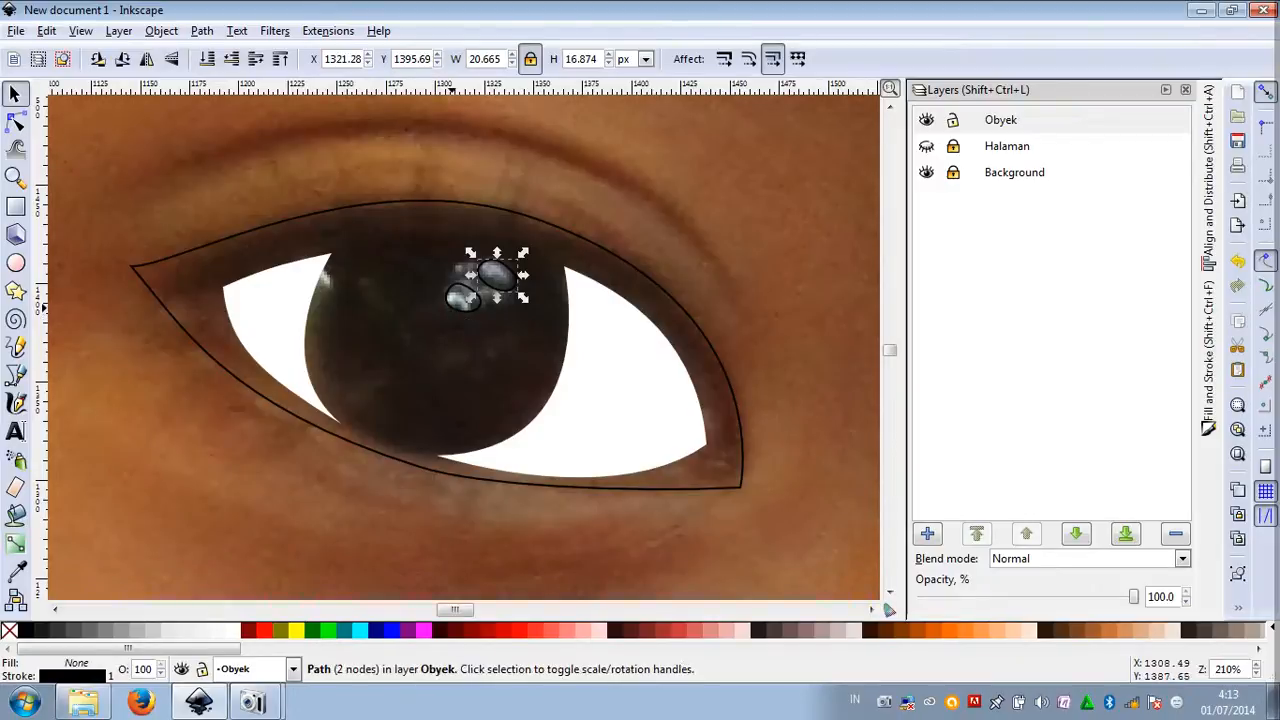
{"action": "left_click", "coordinate": [459, 308], "text": "shift"}
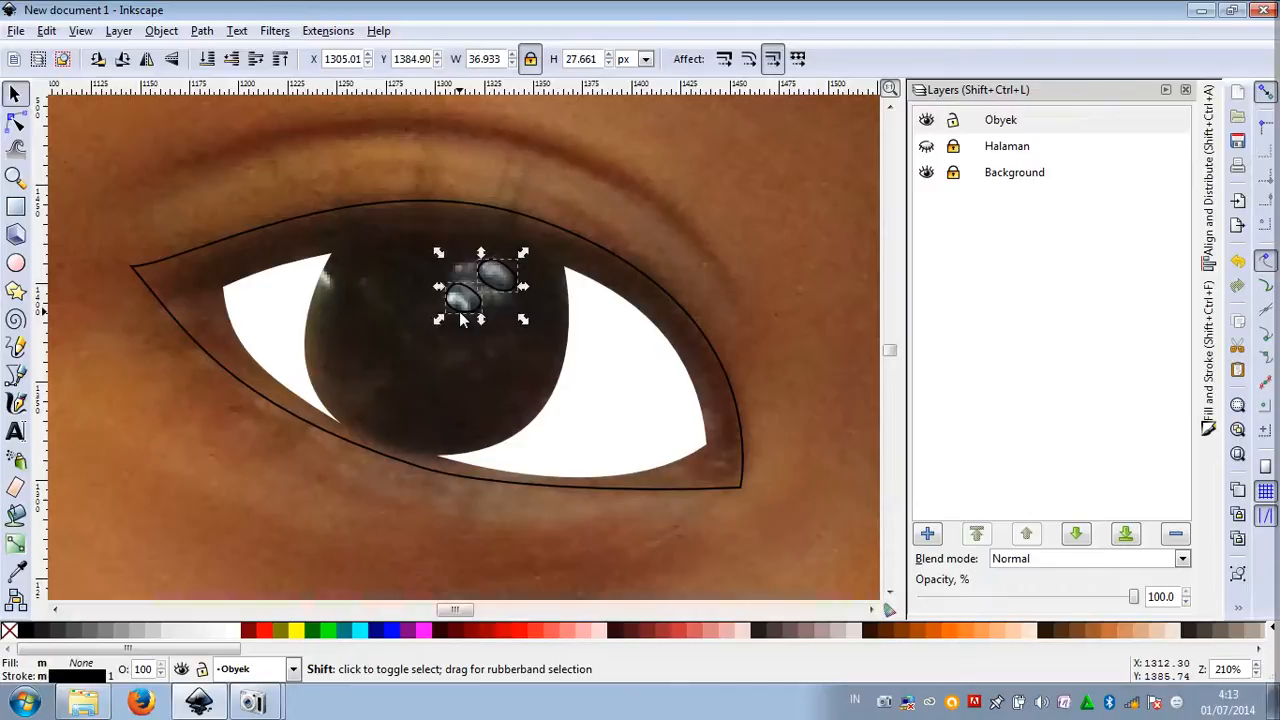
{"action": "left_click", "coordinate": [620, 347], "text": "shift"}
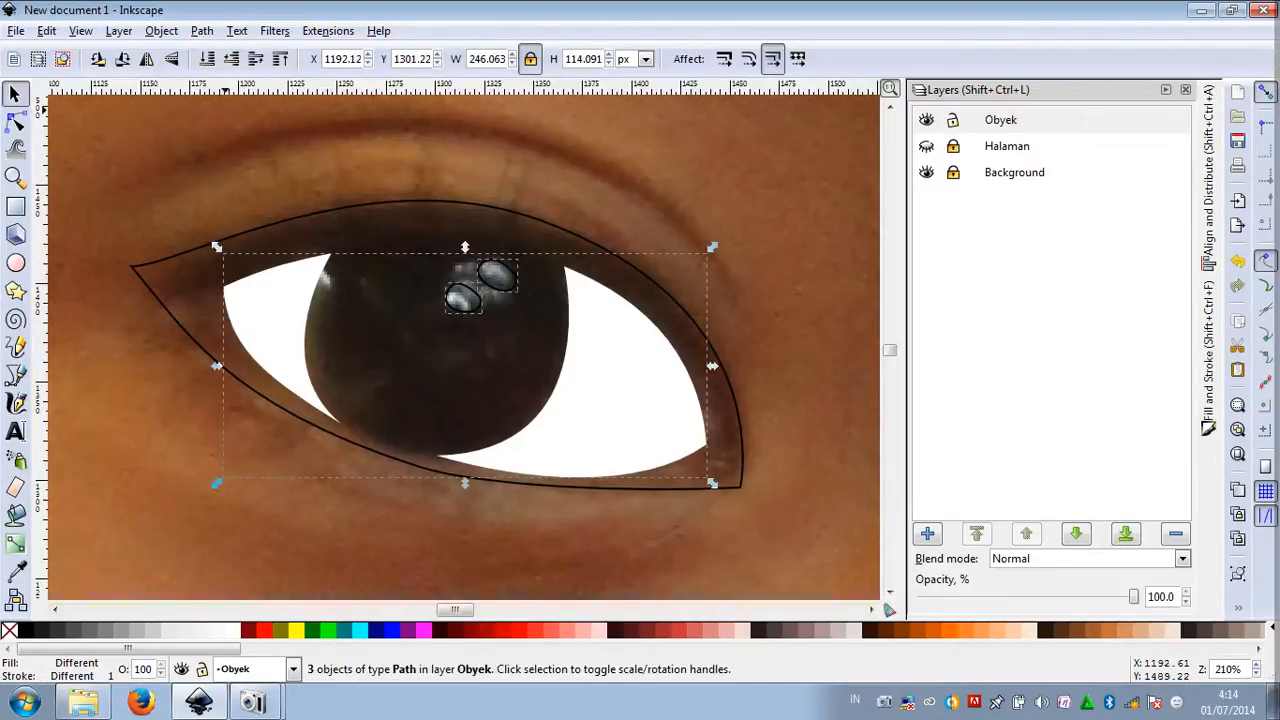
{"action": "left_click", "coordinate": [201, 31]}
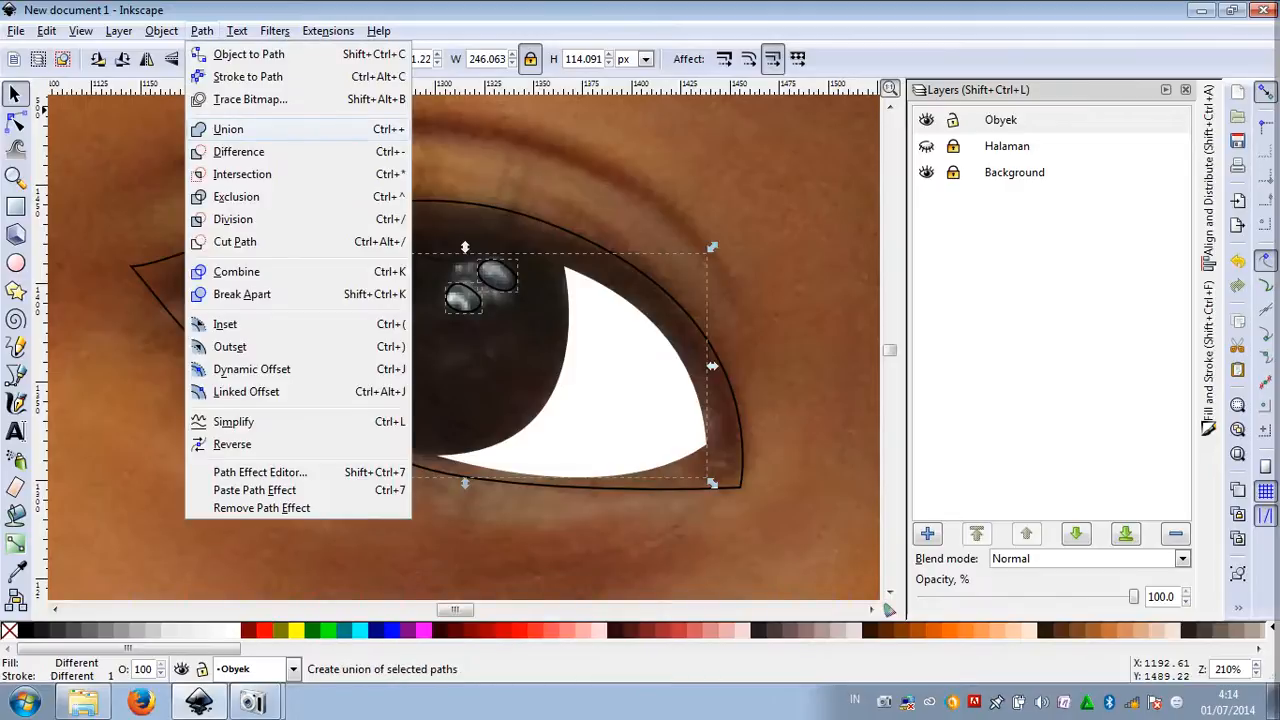
{"action": "left_click", "coordinate": [228, 129]}
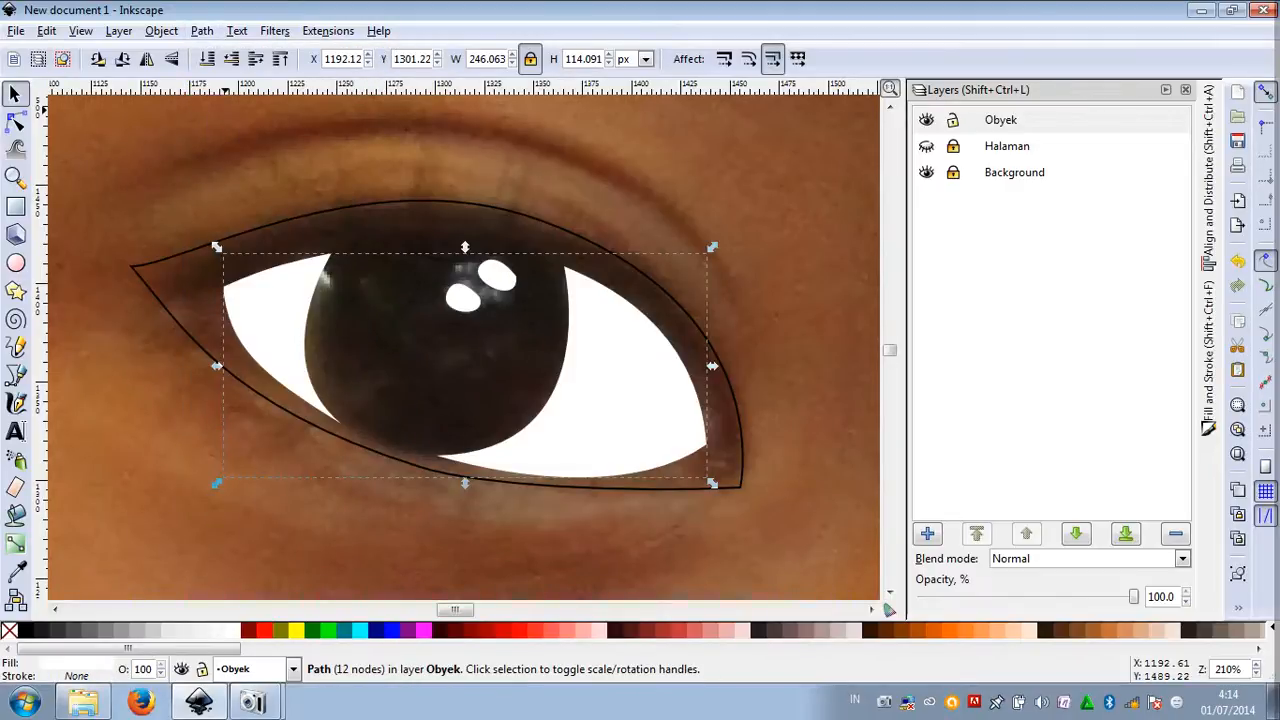
{"action": "key", "text": "Escape"}
{"action": "scroll", "coordinate": [524, 240], "scroll_direction": "down", "scroll_amount": 2}
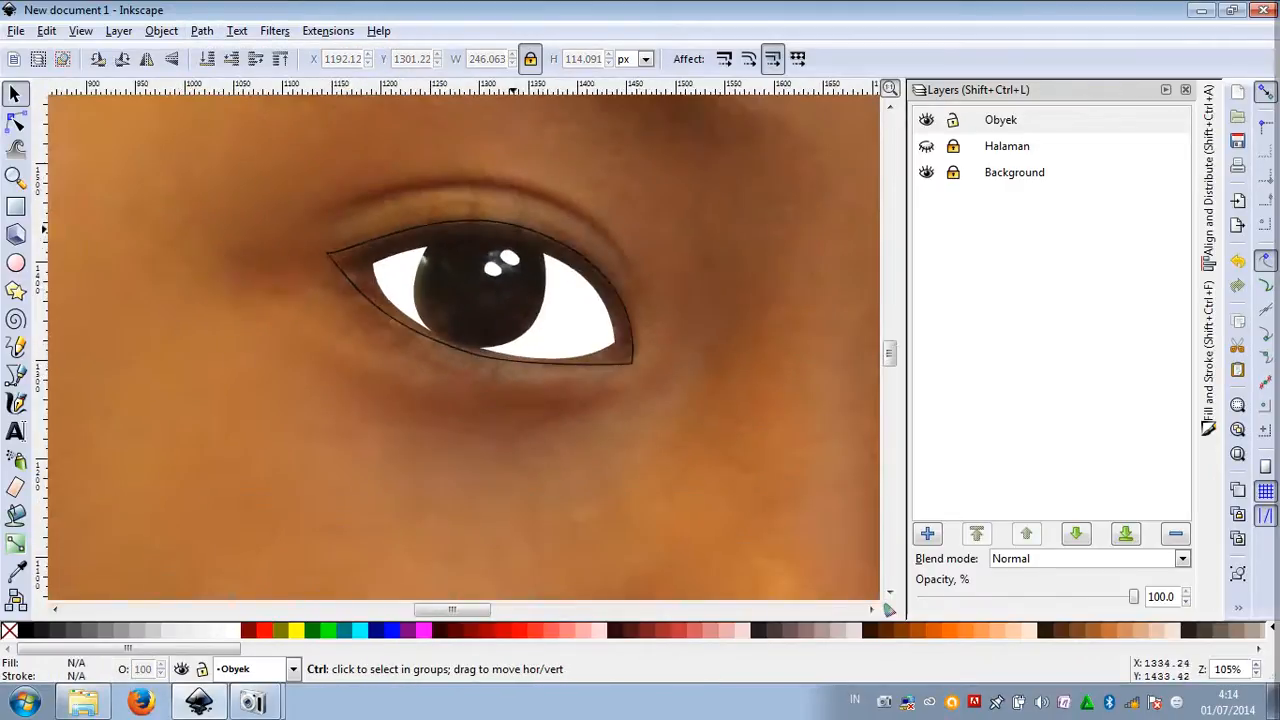
Adjust the node handle at the outer corner of the eye outline to reshape its upper curve
{"action": "scroll", "coordinate": [541, 241], "scroll_direction": "up", "scroll_amount": 1}
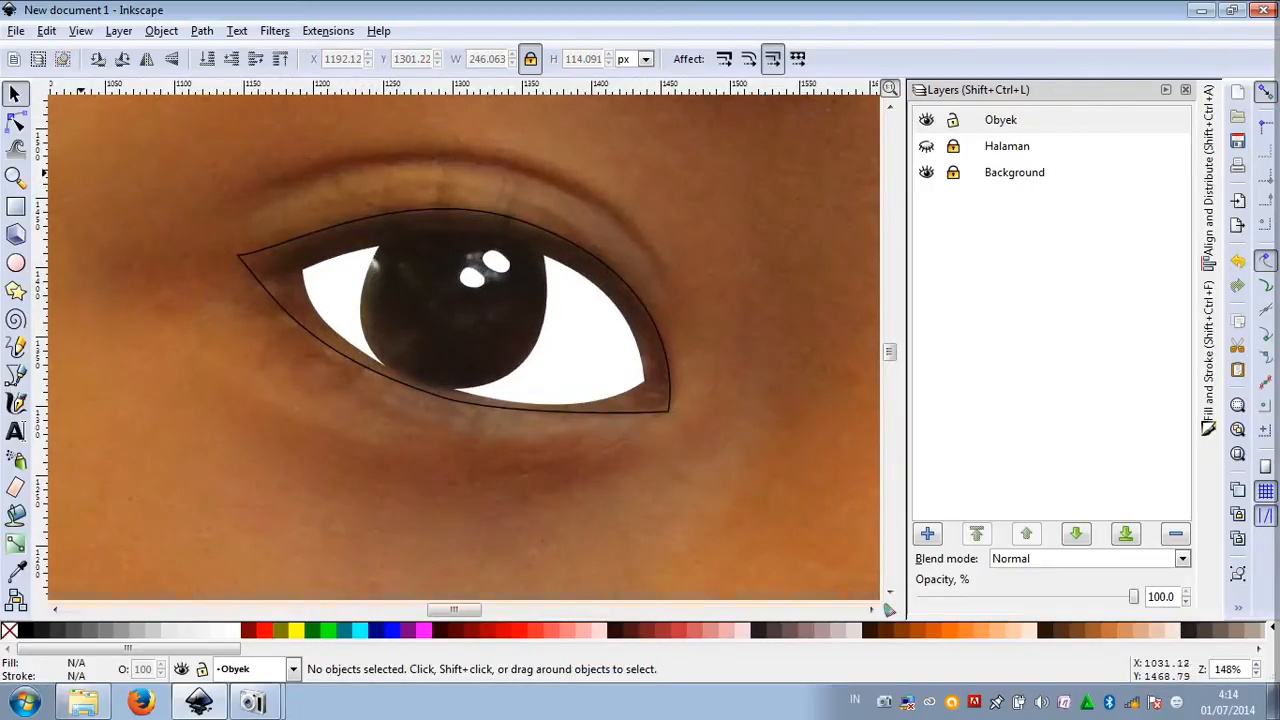
{"action": "left_click", "coordinate": [15, 120]}
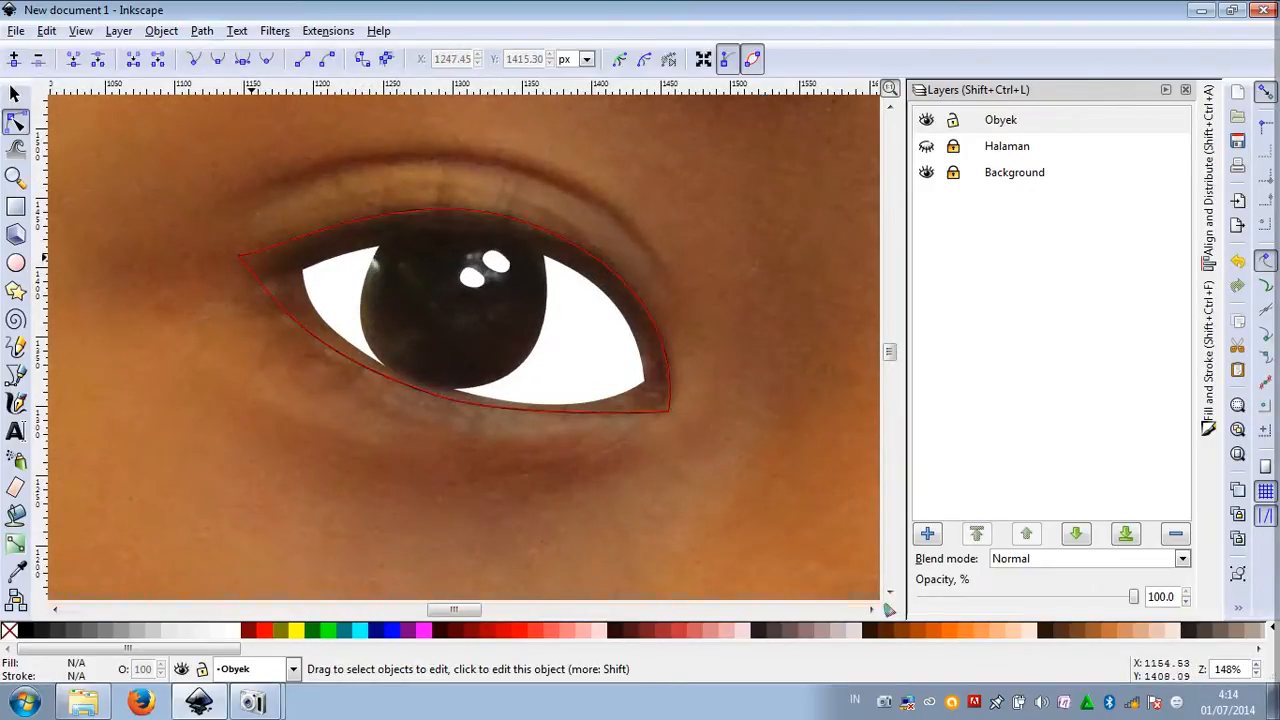
{"action": "left_click", "coordinate": [252, 256]}
{"action": "left_click", "coordinate": [237, 256]}
{"action": "left_click_drag", "start_coordinate": [400, 178], "coordinate": [413, 182]}
{"action": "key", "text": "s"}
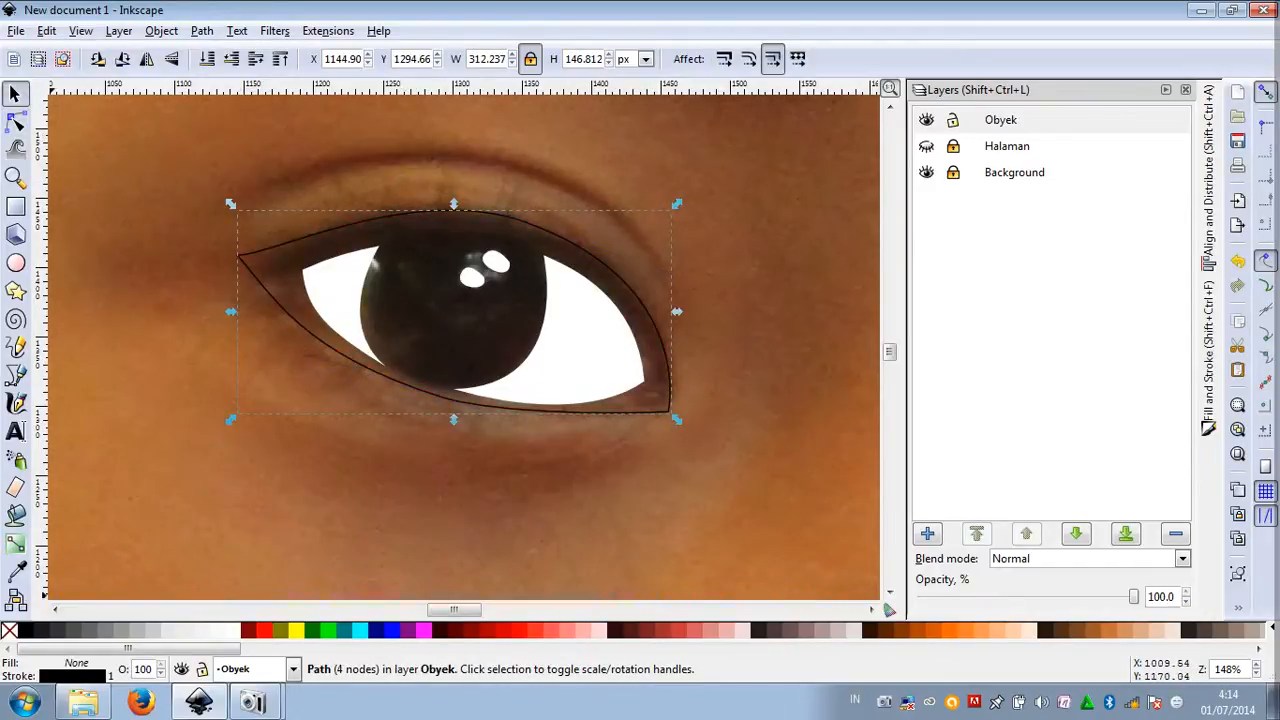
Fill the eye outline with black, remove its stroke, and deselect it
{"action": "left_click", "coordinate": [24, 629]}
{"action": "left_click", "coordinate": [8, 629], "text": "shift"}
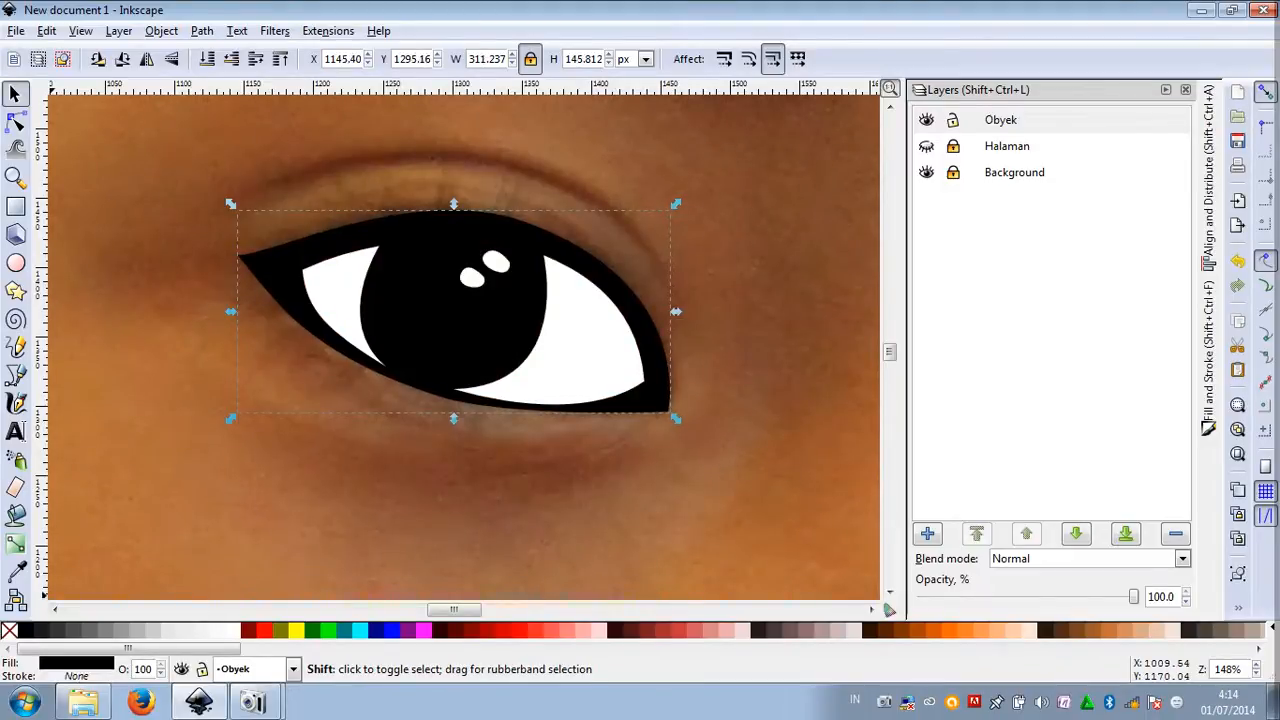
{"action": "left_click", "coordinate": [197, 292]}
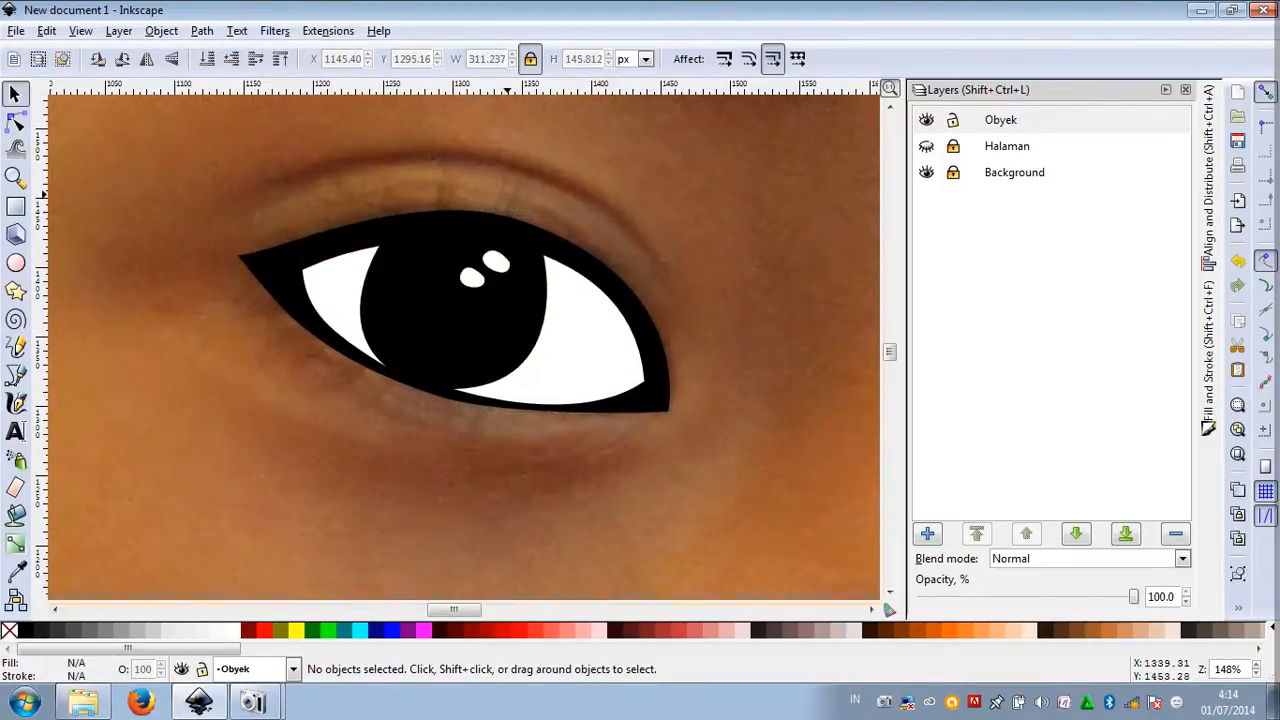
Show the Halaman layer to view the finished eye against the plain page background
{"action": "scroll", "coordinate": [508, 192], "scroll_direction": "down", "scroll_amount": 5}
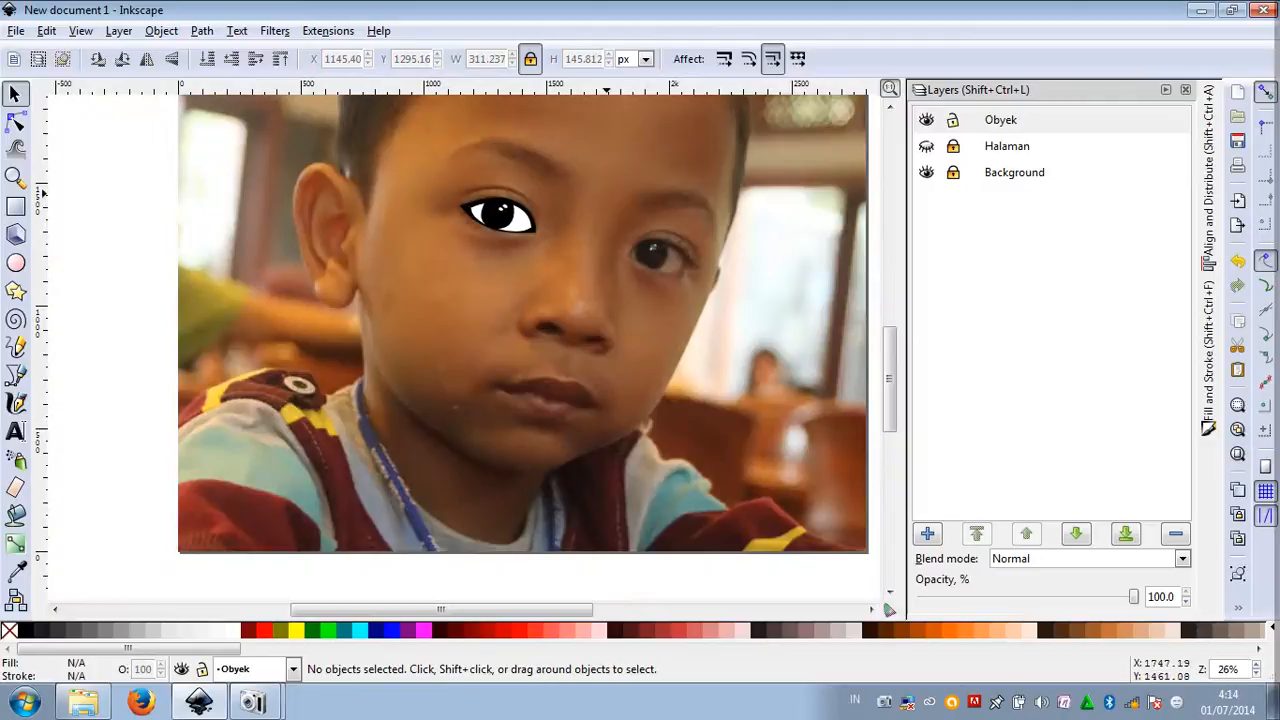
{"action": "scroll", "coordinate": [605, 195], "scroll_direction": "up", "scroll_amount": 2}
{"action": "left_click", "coordinate": [927, 146]}
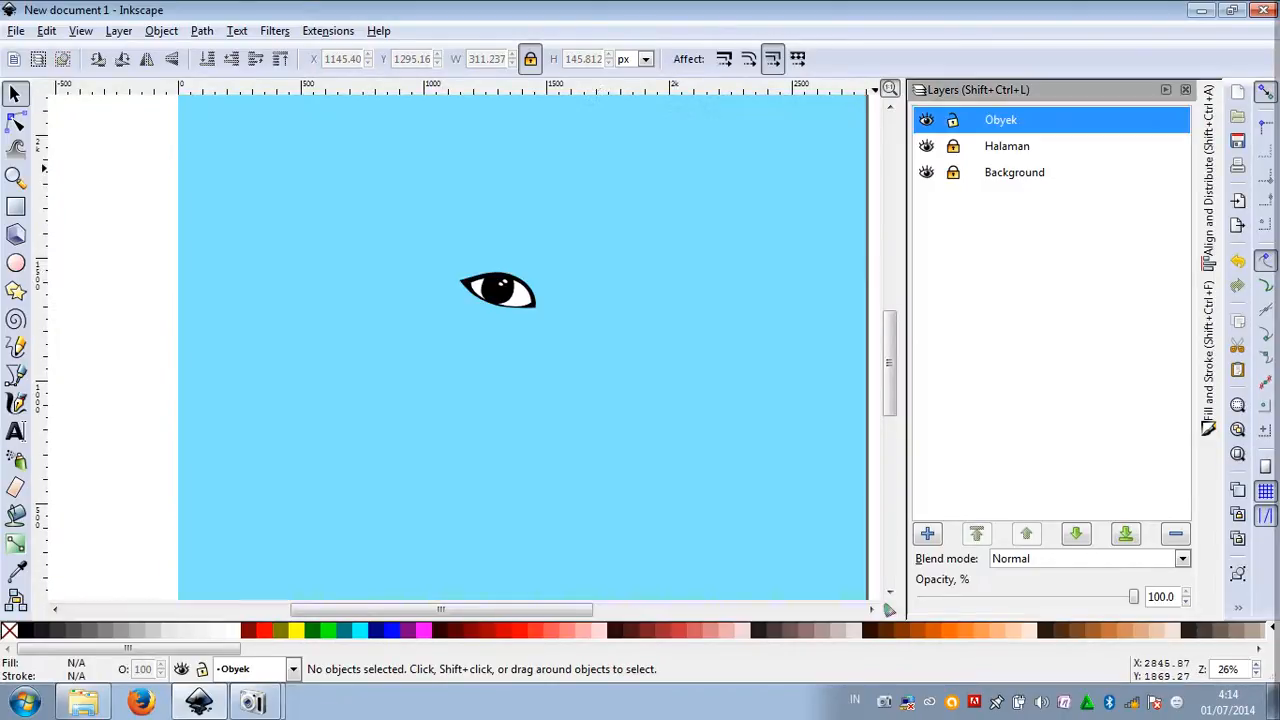
{"action": "scroll", "coordinate": [508, 236], "scroll_direction": "down", "scroll_amount": 2}
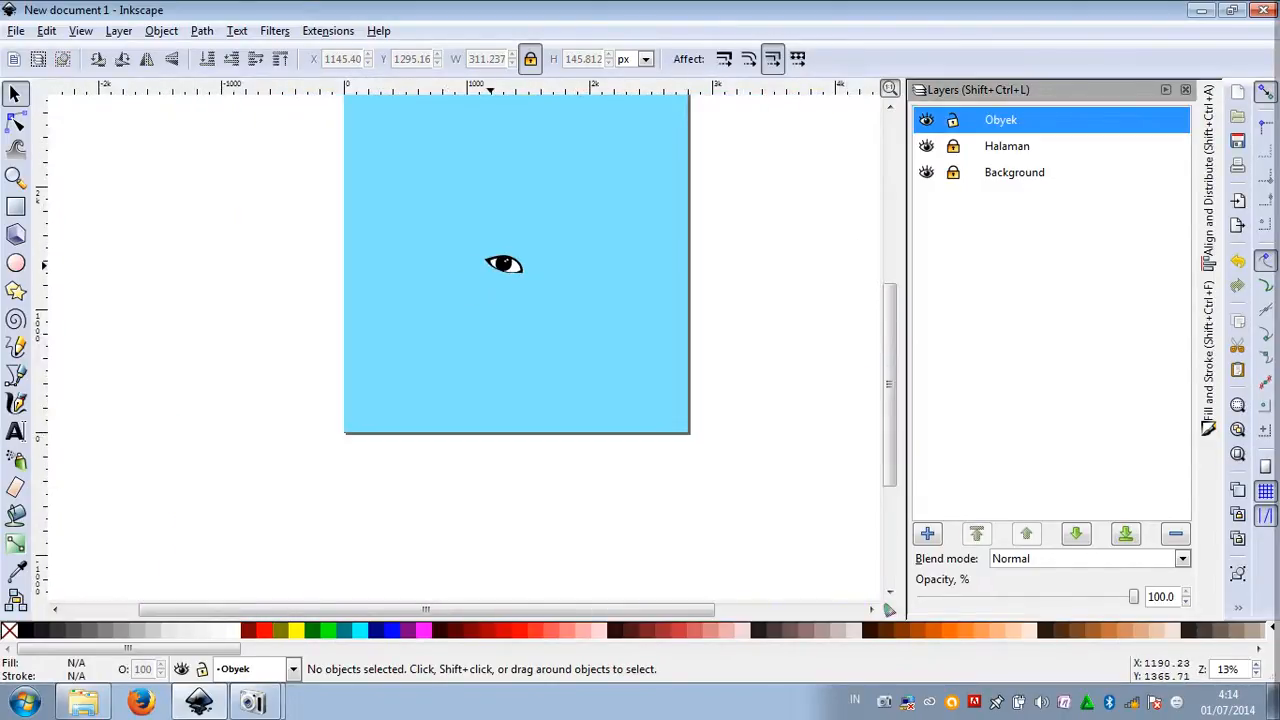
Hide the Halaman layer and trace a closed, curved eyelid crease about 290 px wide above the first eye with the Bezier tool
{"action": "scroll", "coordinate": [490, 263], "scroll_direction": "up", "scroll_amount": 1}
{"action": "left_click", "coordinate": [927, 146]}
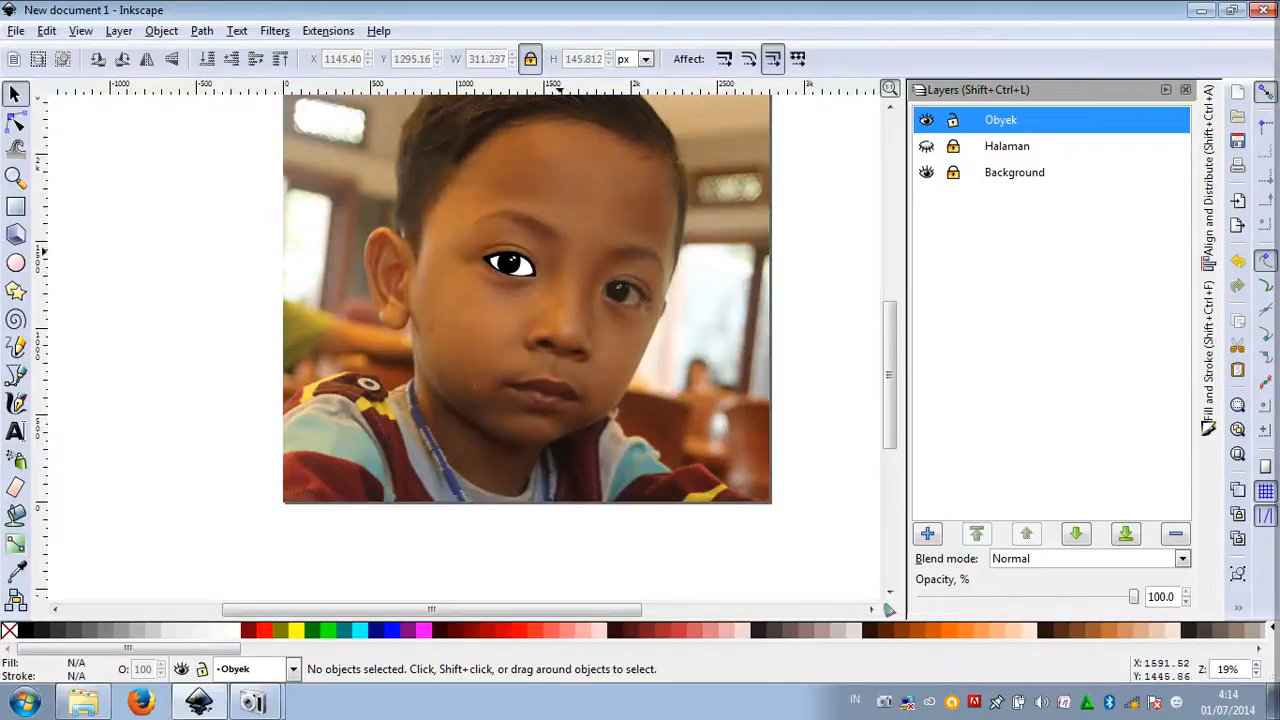
{"action": "scroll", "coordinate": [518, 243], "scroll_direction": "up", "scroll_amount": 6}
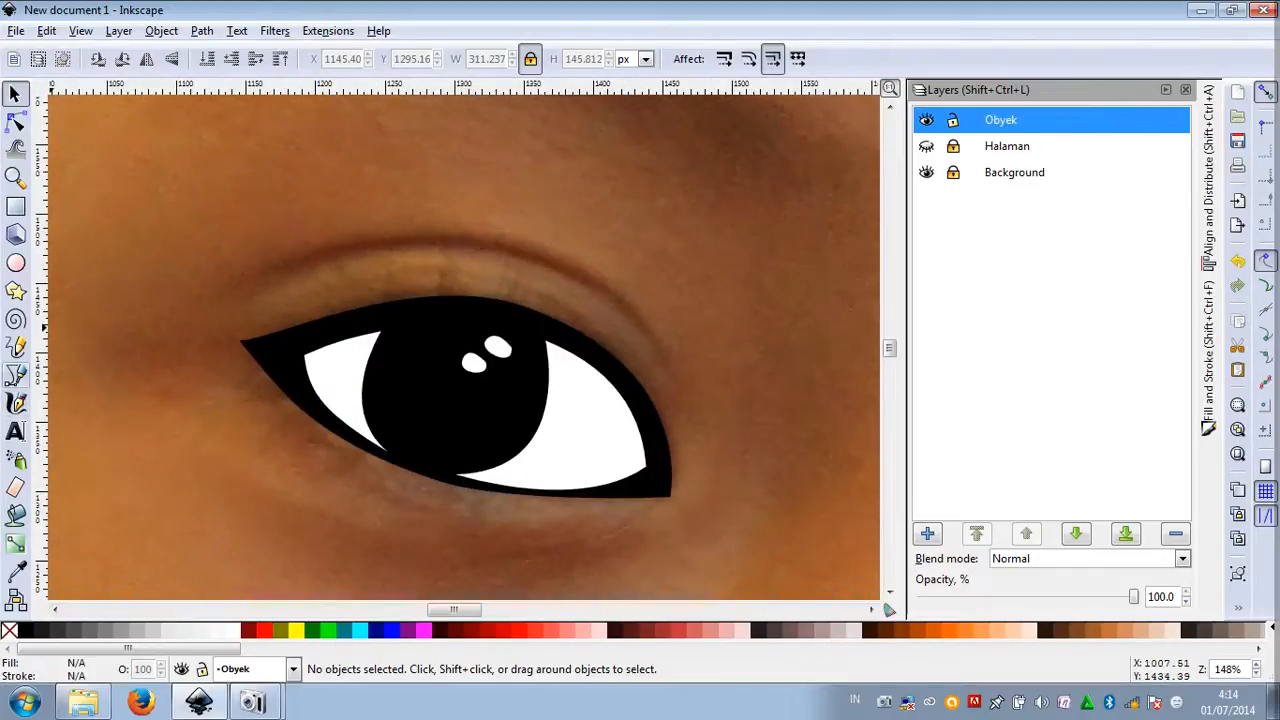
{"action": "left_click", "coordinate": [15, 374]}
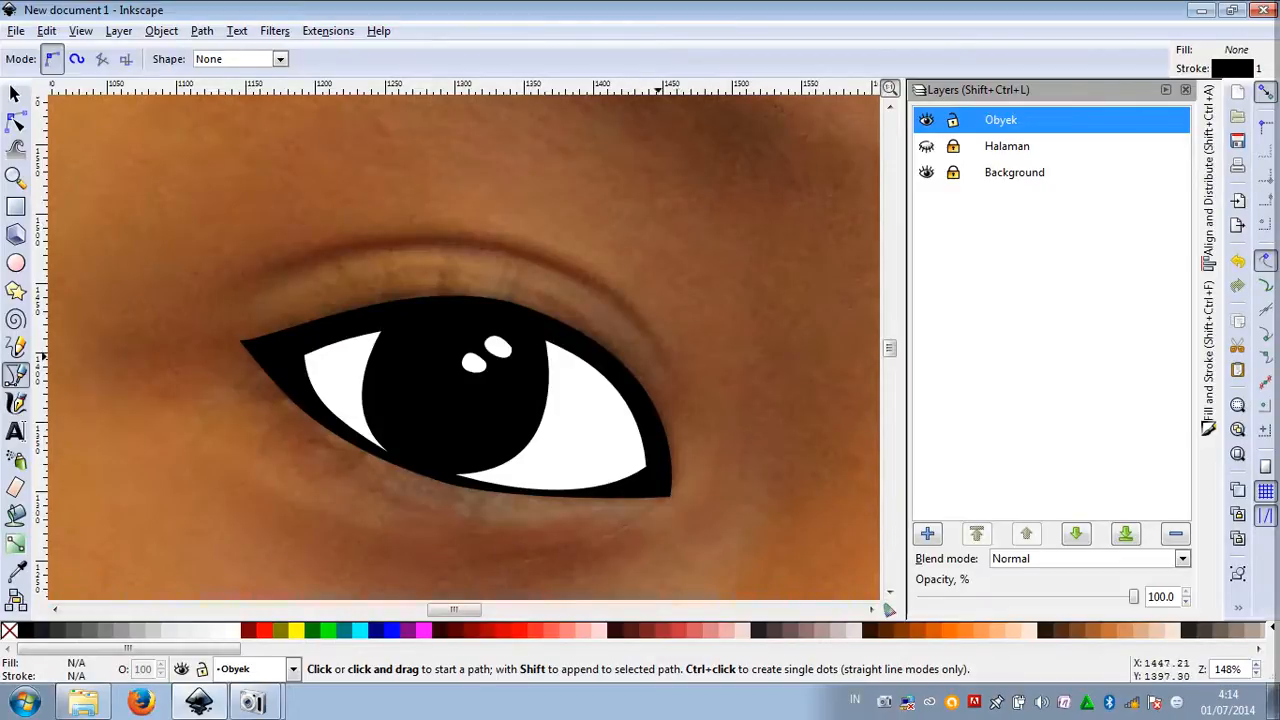
{"action": "left_click", "coordinate": [658, 343]}
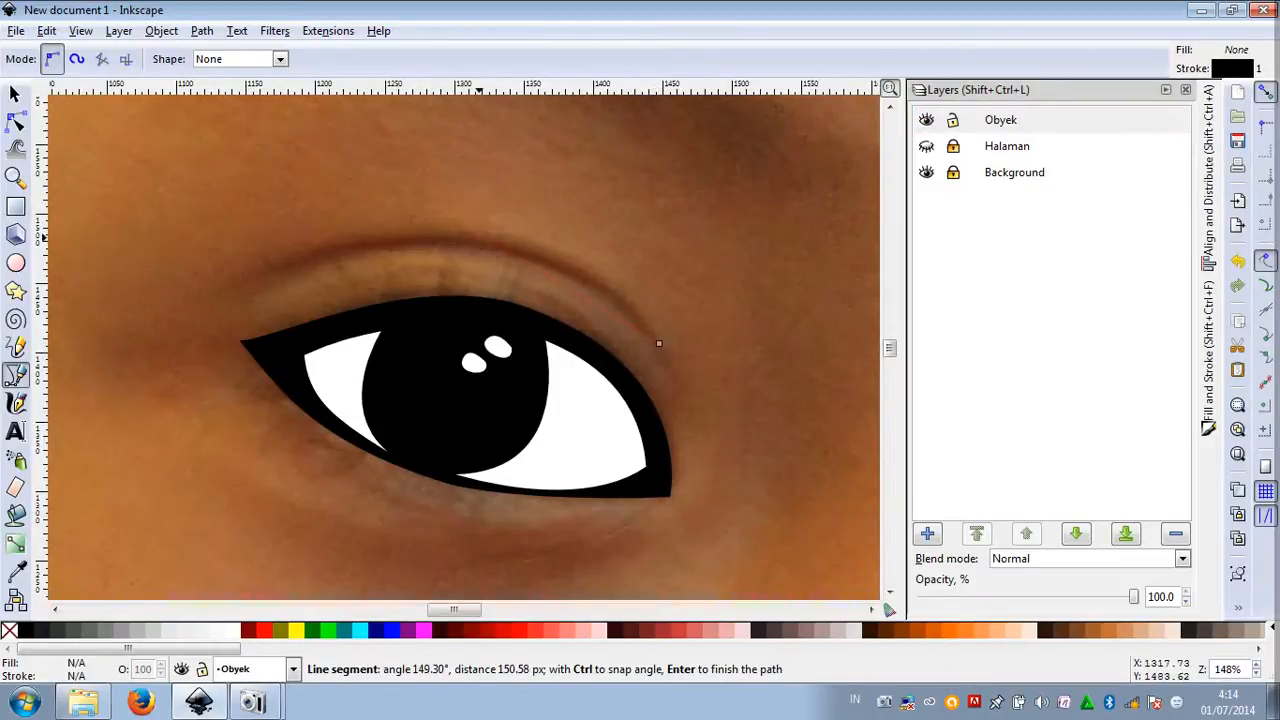
{"action": "left_click_drag", "start_coordinate": [472, 234], "coordinate": [316, 209]}
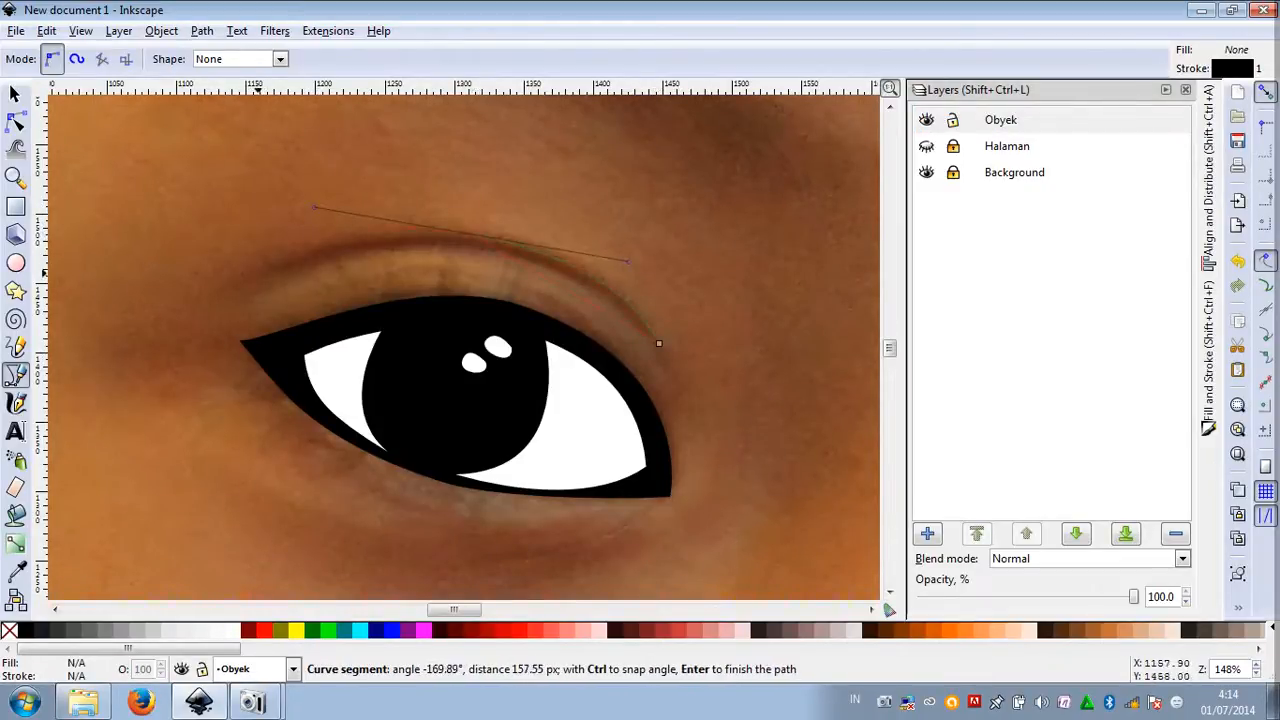
{"action": "left_click_drag", "start_coordinate": [252, 276], "coordinate": [256, 281]}
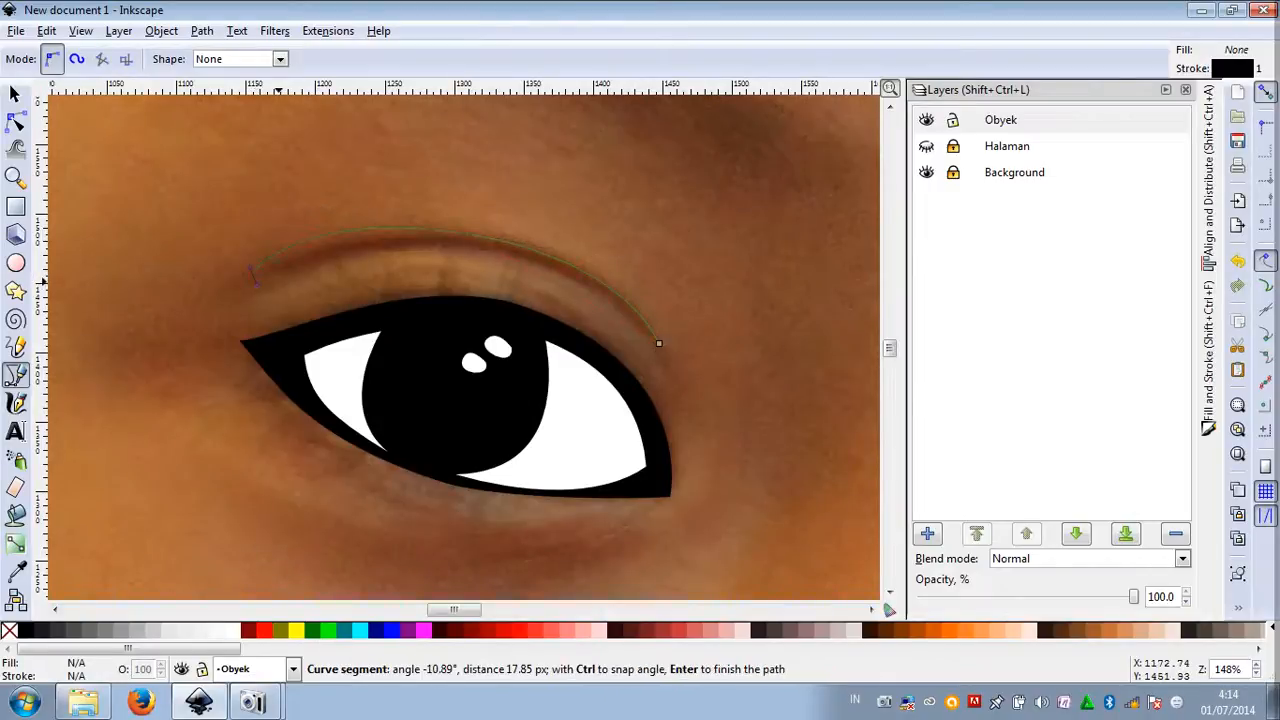
{"action": "left_click_drag", "start_coordinate": [378, 256], "coordinate": [449, 242]}
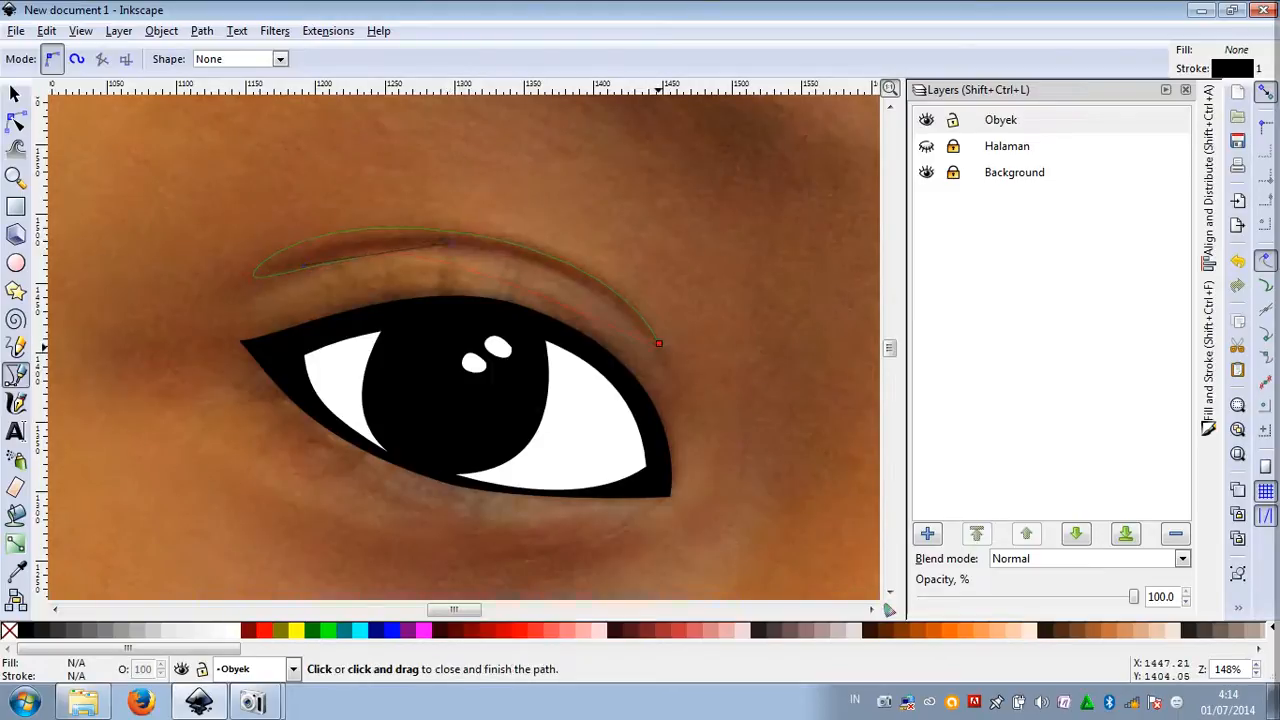
{"action": "mouse_move", "coordinate": [659, 343]}
{"action": "left_mouse_down"}
{"action": "mouse_move", "coordinate": [740, 443]}
{"action": "mouse_move", "coordinate": [731, 433]}
{"action": "left_mouse_up"}
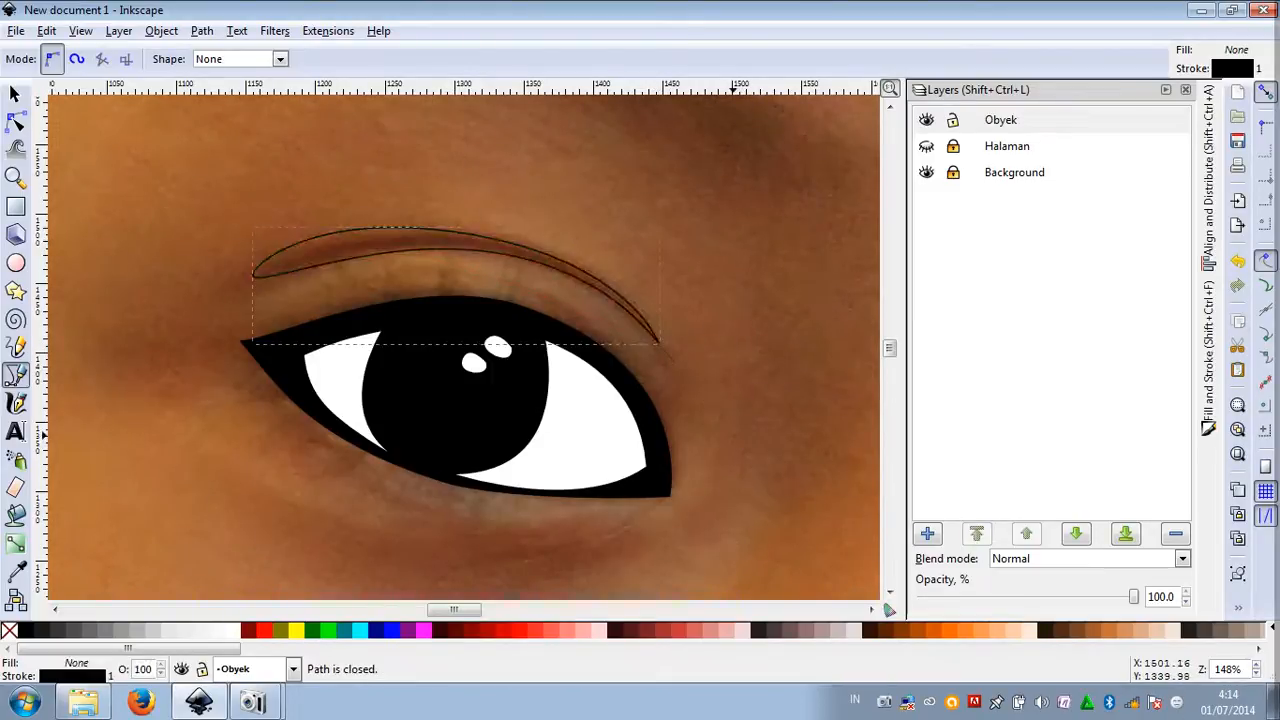
Lower the first eyelid crease's outer end node slightly and shorten the upper curve handle to slim its tip
{"action": "left_click", "coordinate": [15, 119]}
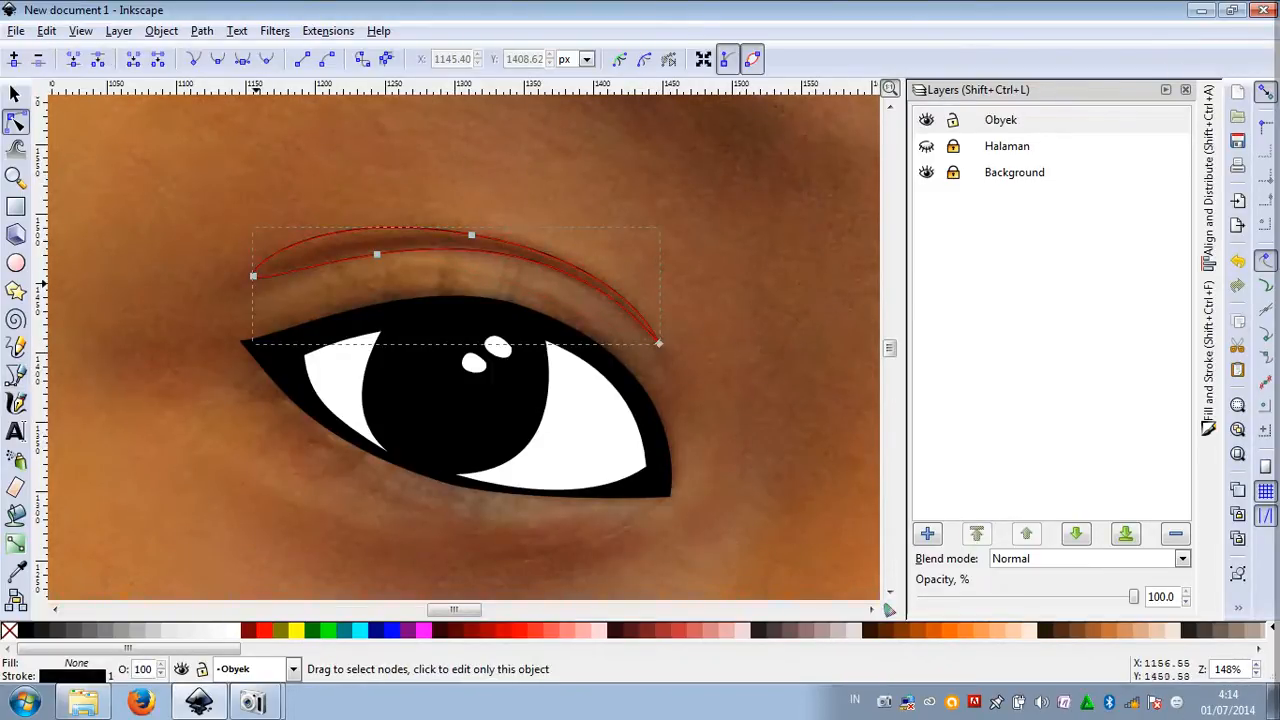
{"action": "left_click_drag", "start_coordinate": [253, 276], "coordinate": [256, 284]}
{"action": "left_click_drag", "start_coordinate": [314, 207], "coordinate": [350, 216]}
Fill the first eye's eyelid crease with black, remove its stroke, and deselect it
{"action": "left_click", "coordinate": [22, 630]}
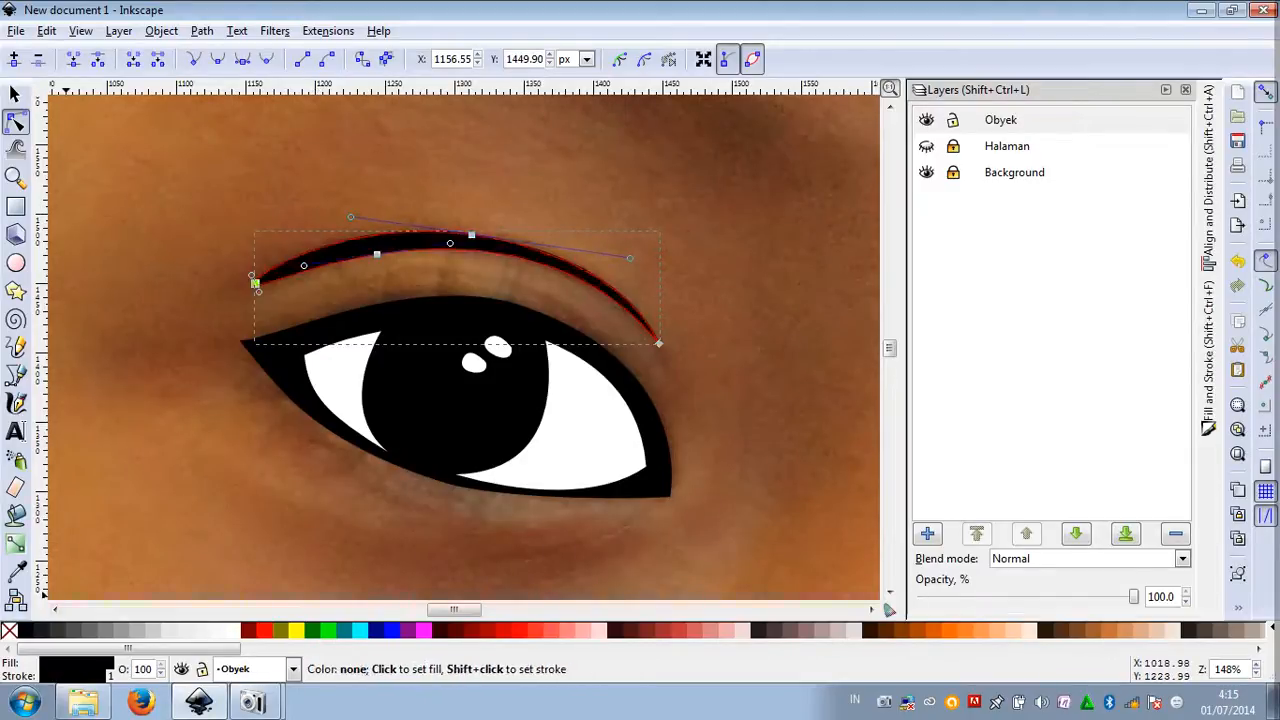
{"action": "left_click", "coordinate": [8, 630], "text": "shift"}
{"action": "left_click", "coordinate": [15, 94]}
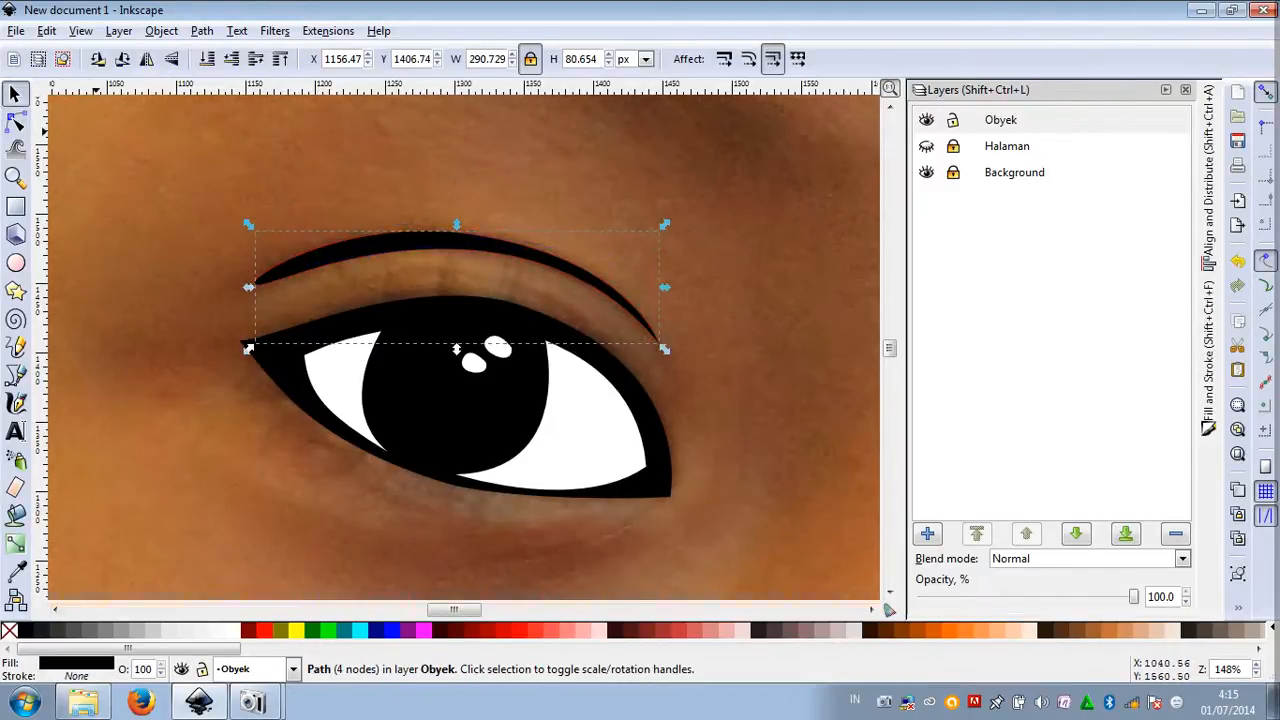
{"action": "left_click", "coordinate": [238, 188]}
Trace a closed eyelid crease about 247 px wide and 100 px high above the second eye with the Bezier tool
{"action": "scroll", "coordinate": [238, 188], "scroll_direction": "down", "scroll_amount": 3}
{"action": "scroll", "coordinate": [238, 188], "scroll_direction": "down", "scroll_amount": 1}
{"action": "scroll", "coordinate": [512, 237], "scroll_direction": "up", "scroll_amount": 3}
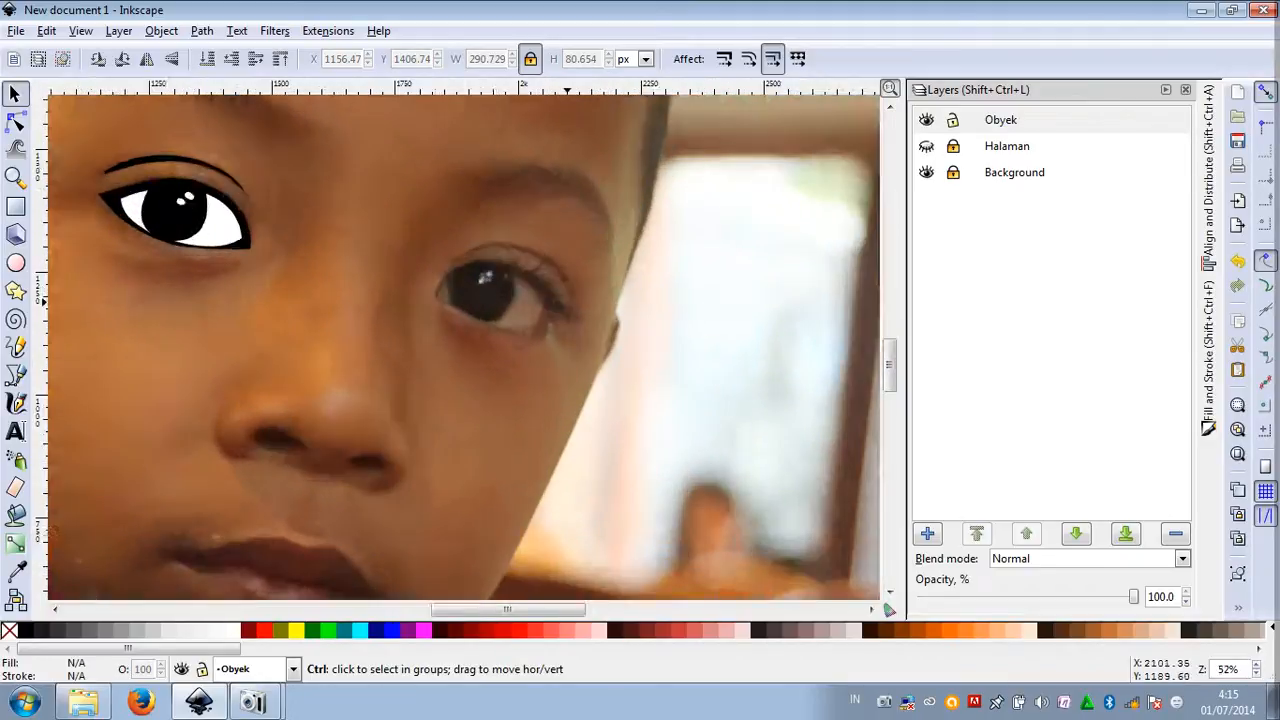
{"action": "scroll", "coordinate": [512, 237], "scroll_direction": "up", "scroll_amount": 1}
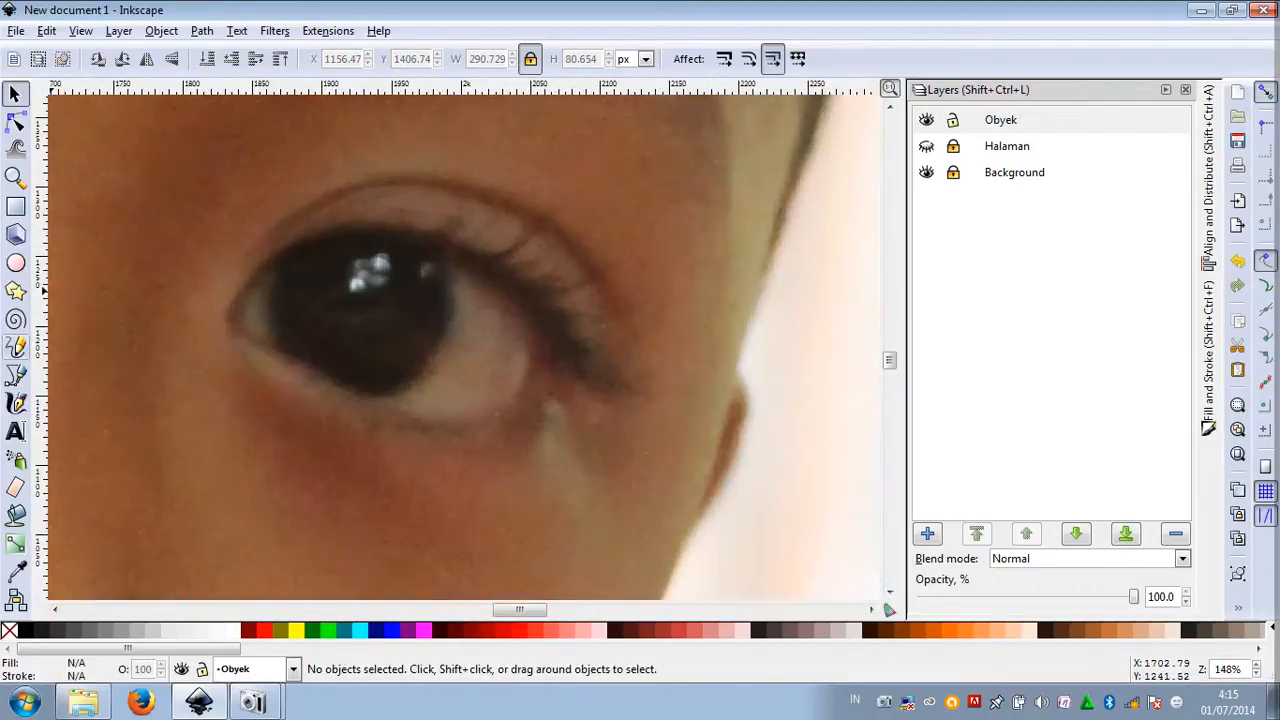
{"action": "left_click", "coordinate": [15, 374]}
{"action": "left_click", "coordinate": [276, 227]}
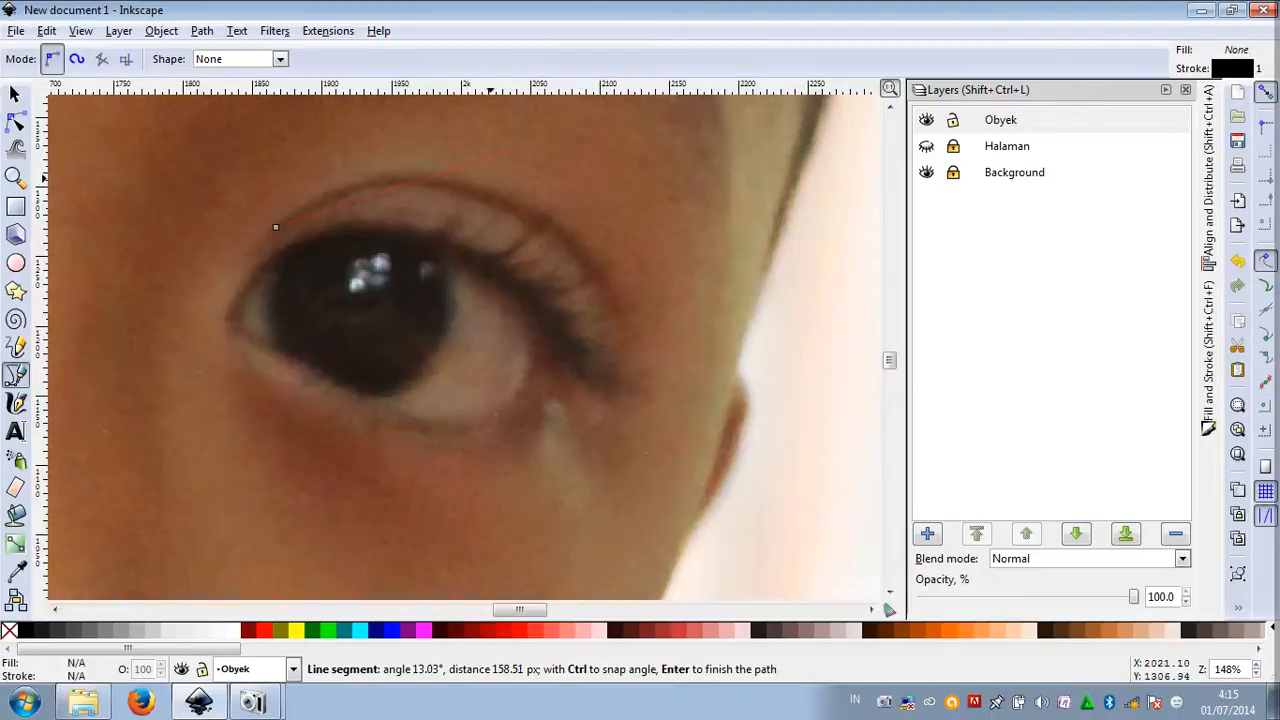
{"action": "left_click_drag", "start_coordinate": [478, 186], "coordinate": [598, 220]}
{"action": "left_click_drag", "start_coordinate": [617, 299], "coordinate": [632, 290]}
{"action": "left_click_drag", "start_coordinate": [527, 208], "coordinate": [472, 188]}
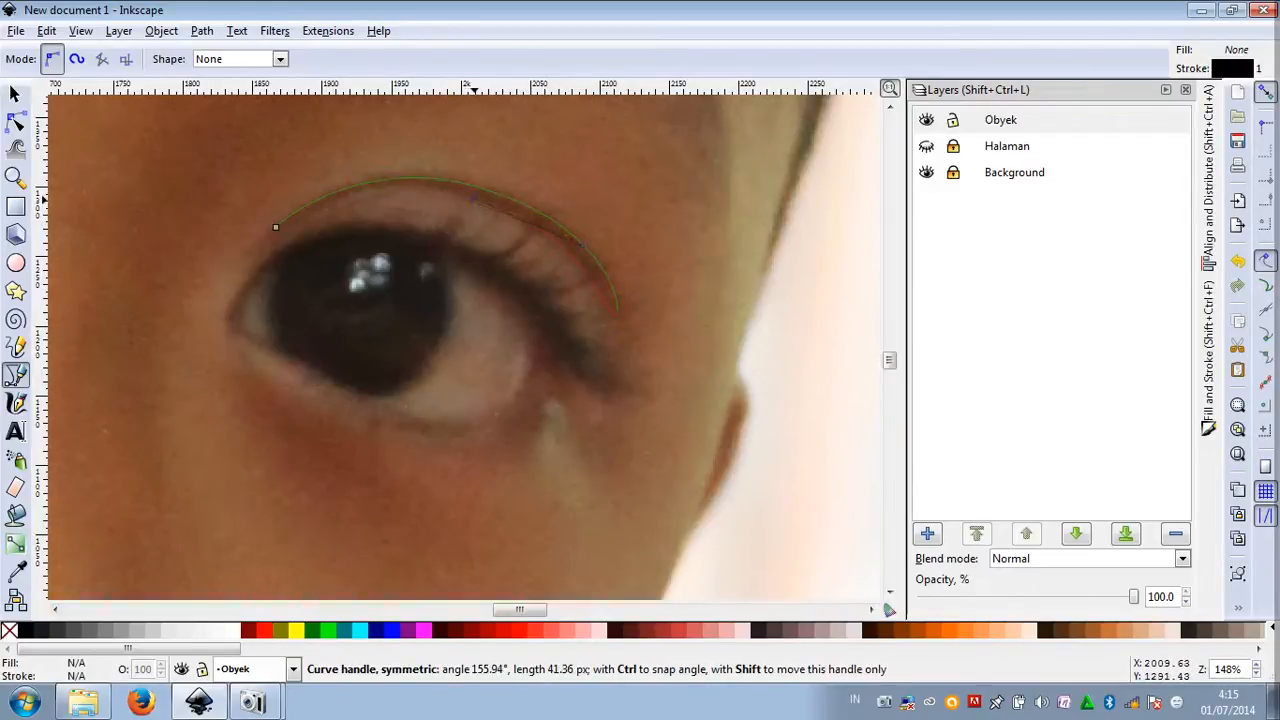
{"action": "left_click_drag", "start_coordinate": [481, 199], "coordinate": [481, 199]}
{"action": "left_click_drag", "start_coordinate": [275, 227], "coordinate": [170, 291]}
{"action": "left_click_drag", "start_coordinate": [156, 298], "coordinate": [160, 298]}
Adjust both handles of the lower curve's middle node on the second eyelid crease to smooth its arc
{"action": "key", "text": "n"}
{"action": "left_click", "coordinate": [527, 222]}
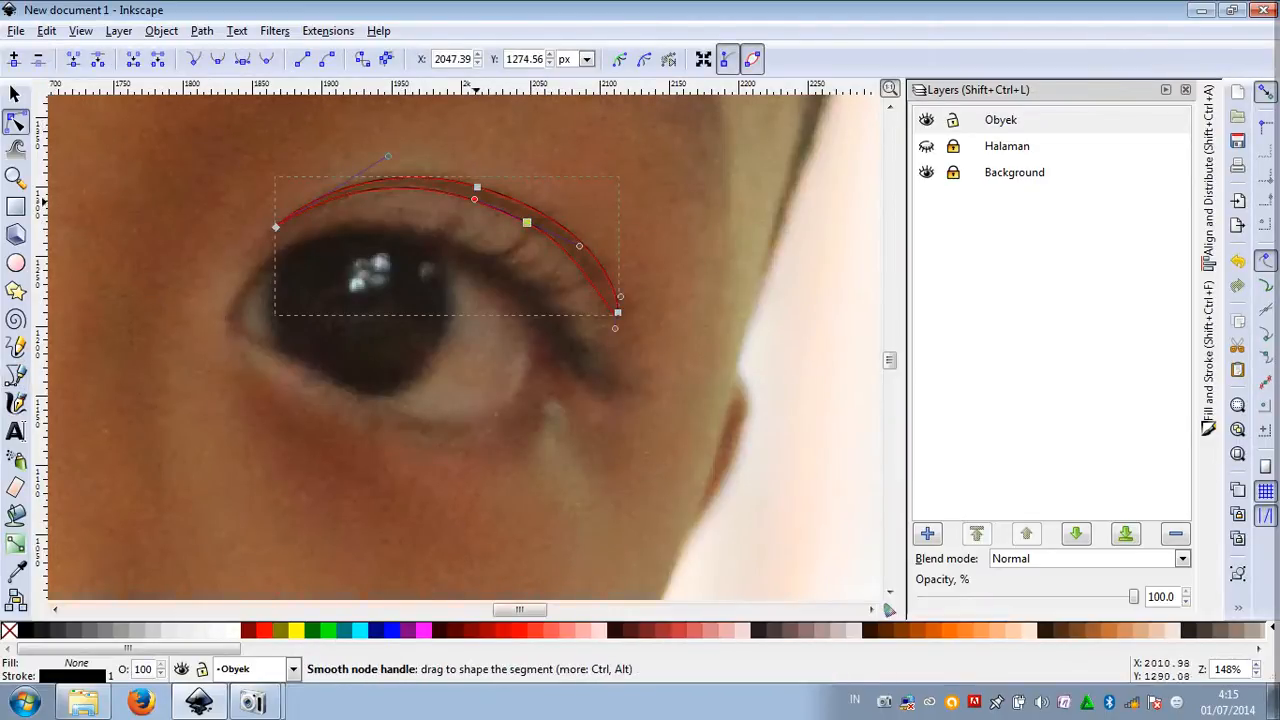
{"action": "left_click_drag", "start_coordinate": [474, 198], "coordinate": [486, 200]}
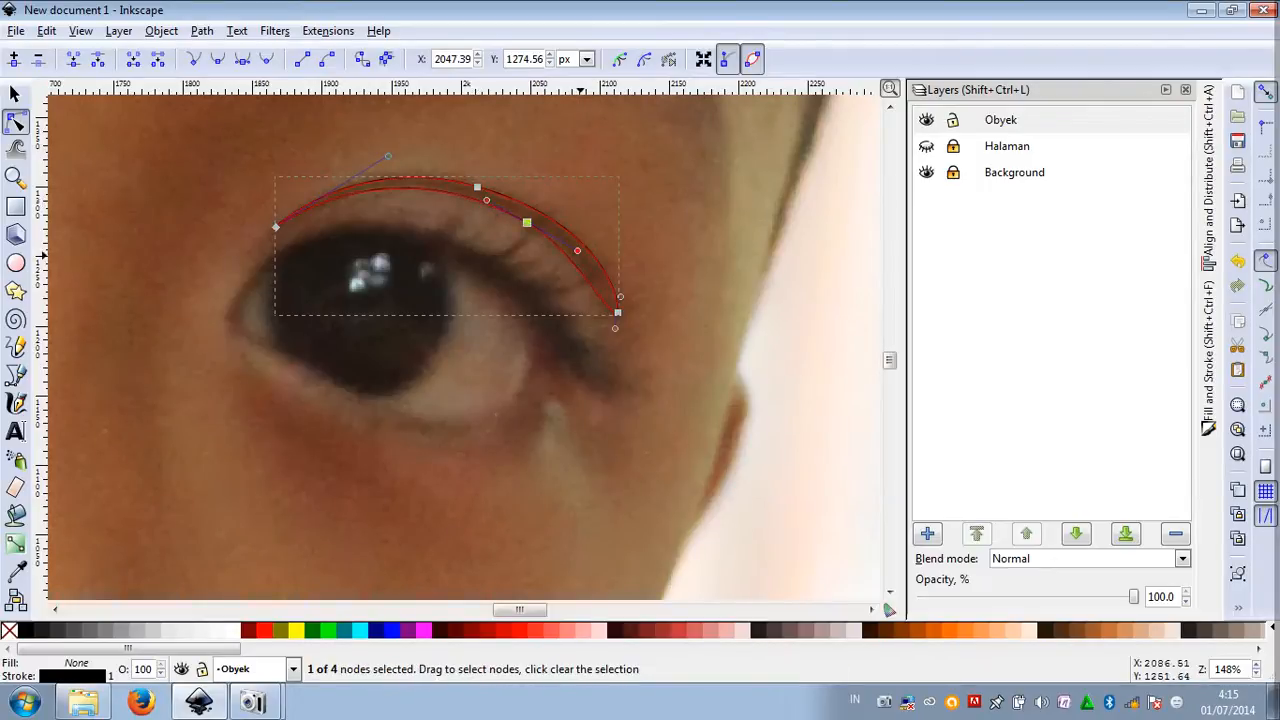
{"action": "left_click_drag", "start_coordinate": [578, 250], "coordinate": [590, 259]}
Fill the second eye's eyelid crease with black and remove its stroke
{"action": "left_click", "coordinate": [15, 93]}
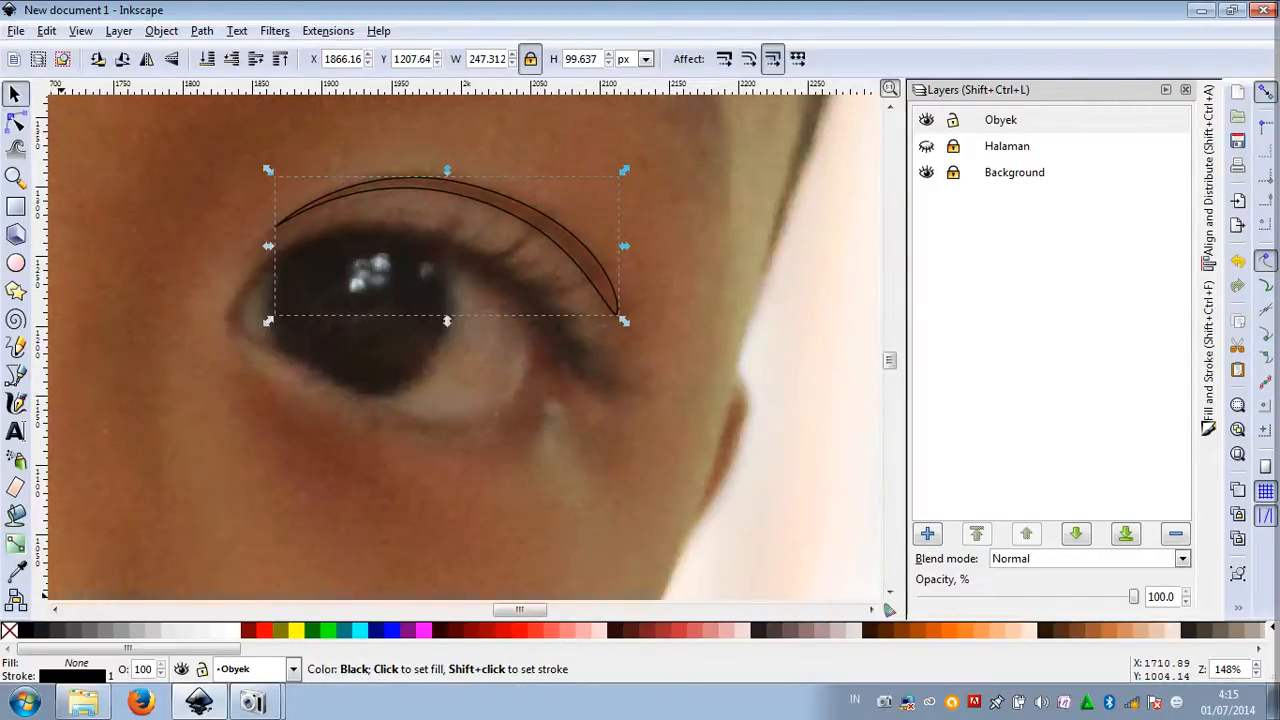
{"action": "left_click", "coordinate": [27, 629]}
{"action": "left_click", "coordinate": [8, 629], "text": "shift"}
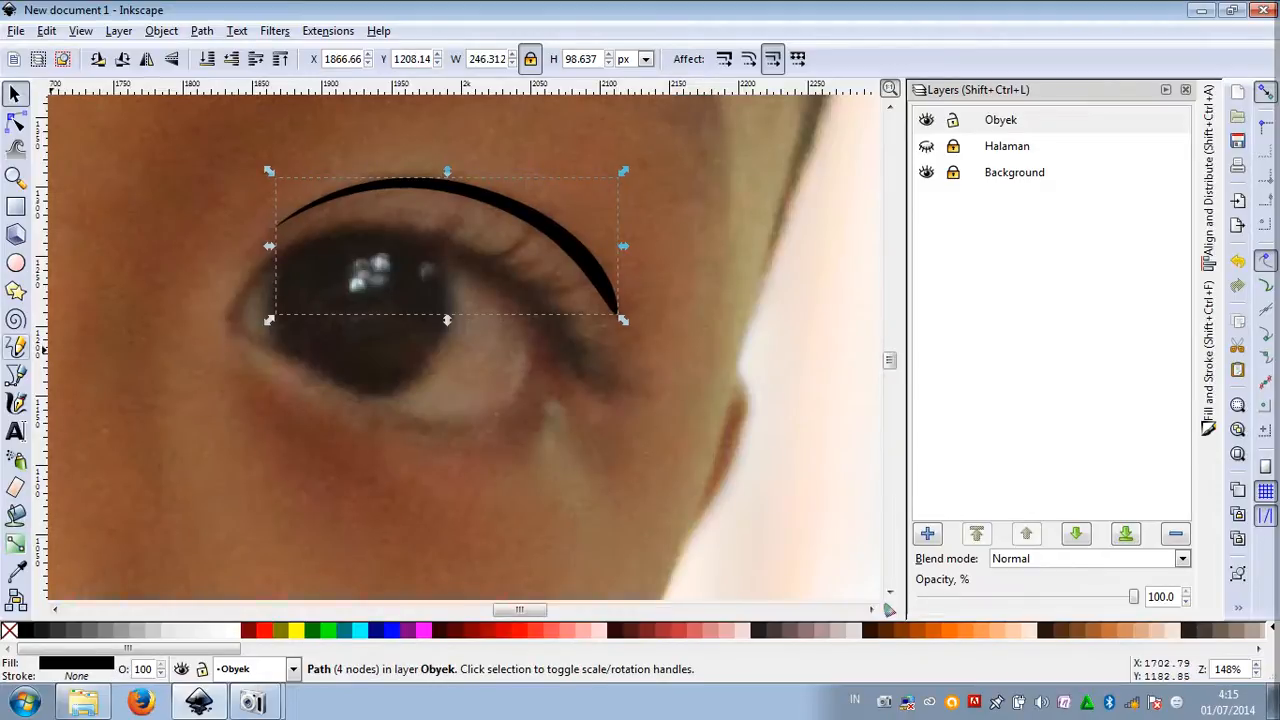
Trace the second eye's closed outline from its inner corner over the lashes, around the outer tip and back along the lower lid
{"action": "left_click", "coordinate": [15, 374]}
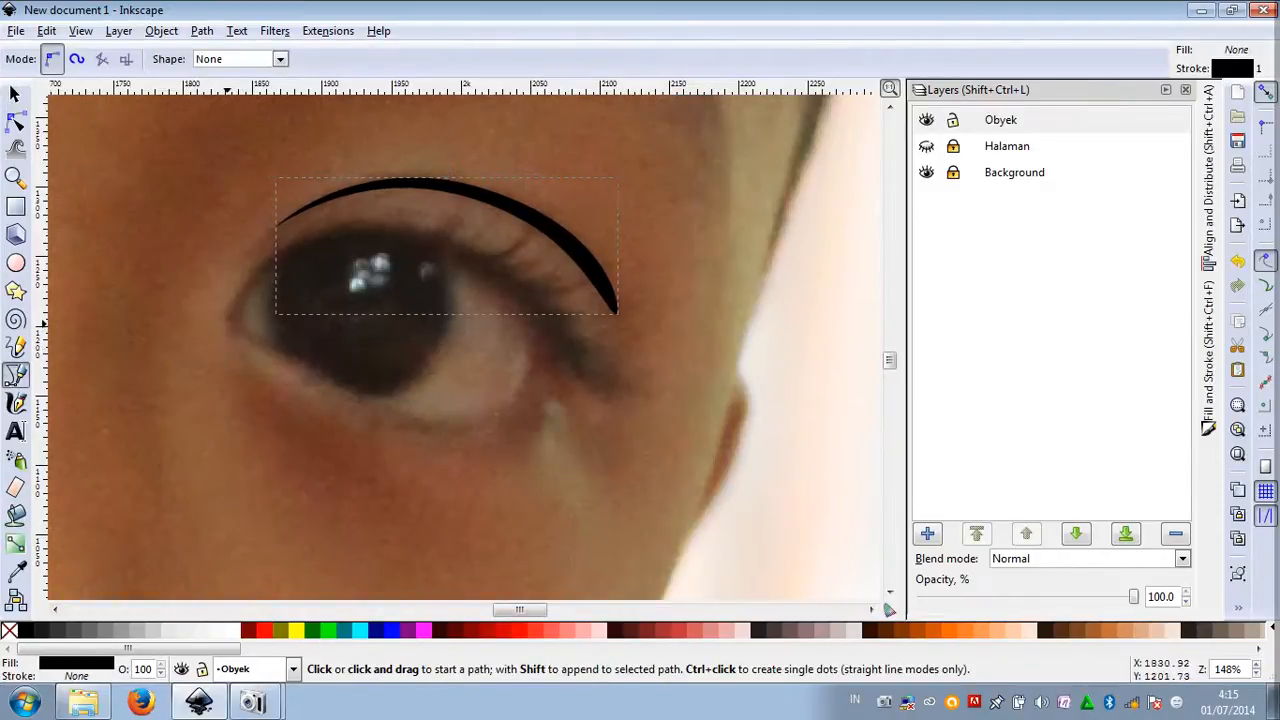
{"action": "left_click", "coordinate": [226, 323]}
{"action": "left_click_drag", "start_coordinate": [371, 222], "coordinate": [478, 223]}
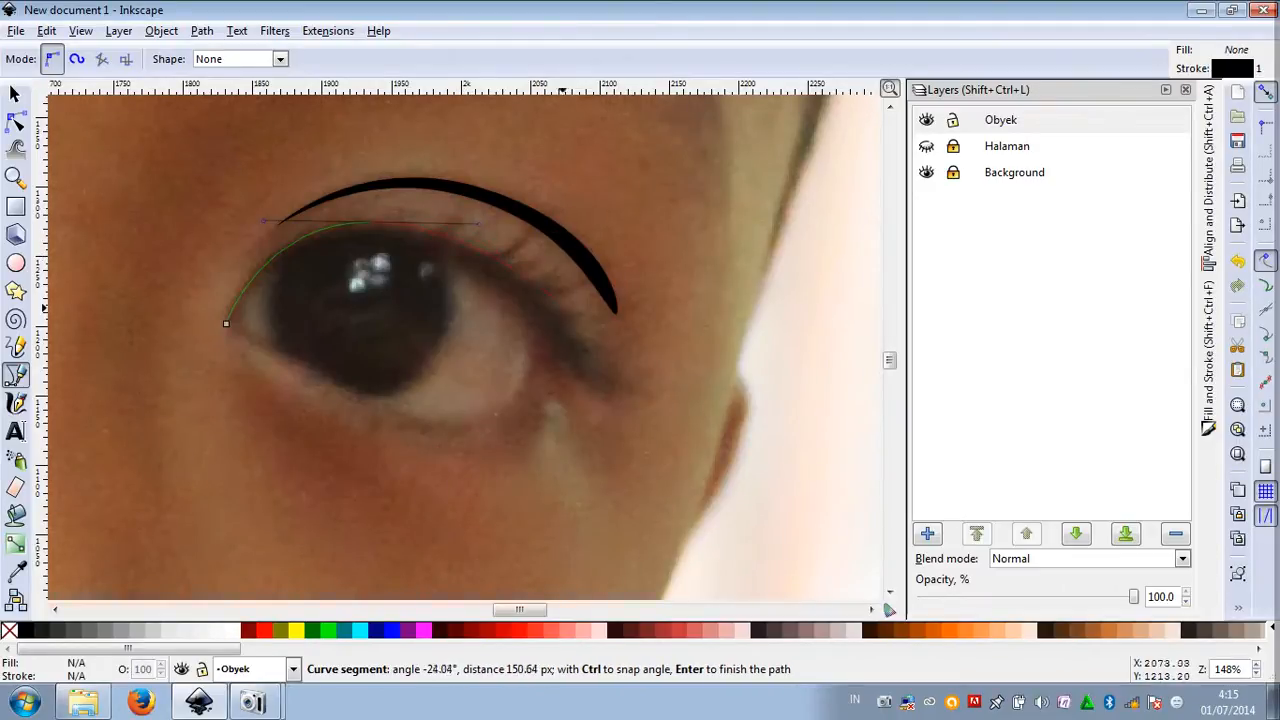
{"action": "left_click_drag", "start_coordinate": [550, 287], "coordinate": [537, 388]}
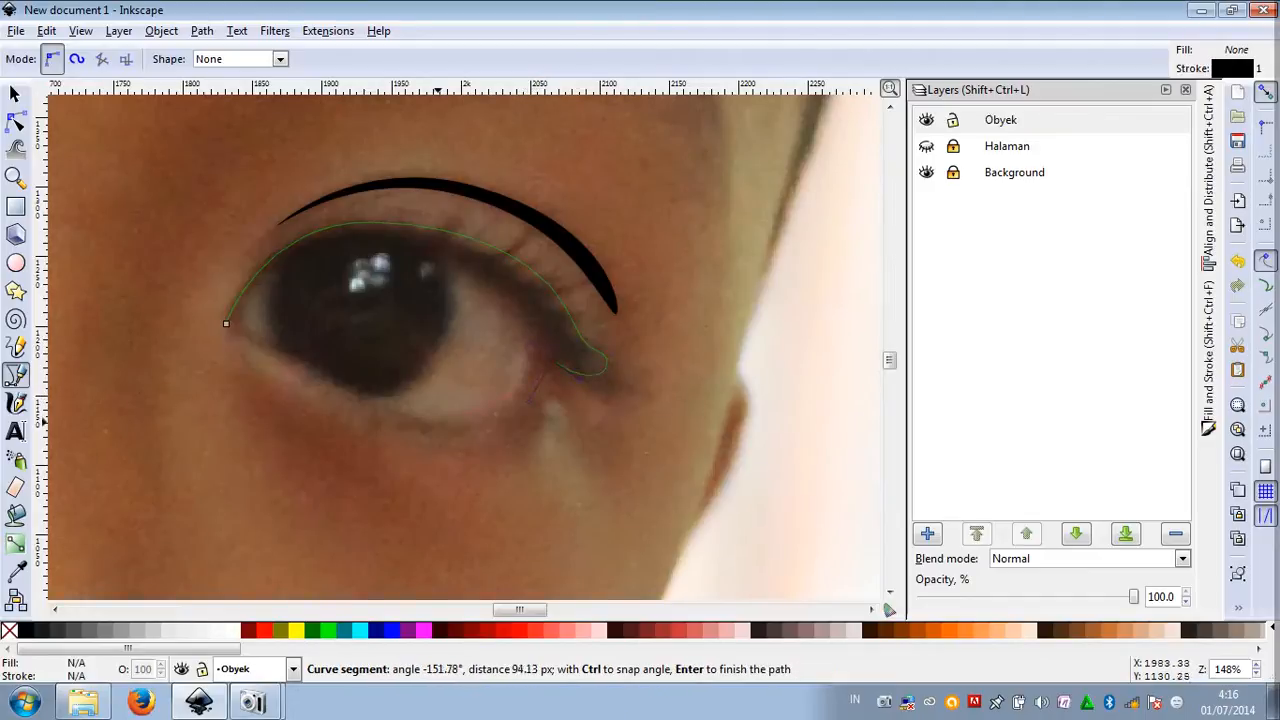
{"action": "left_click_drag", "start_coordinate": [432, 421], "coordinate": [370, 405]}
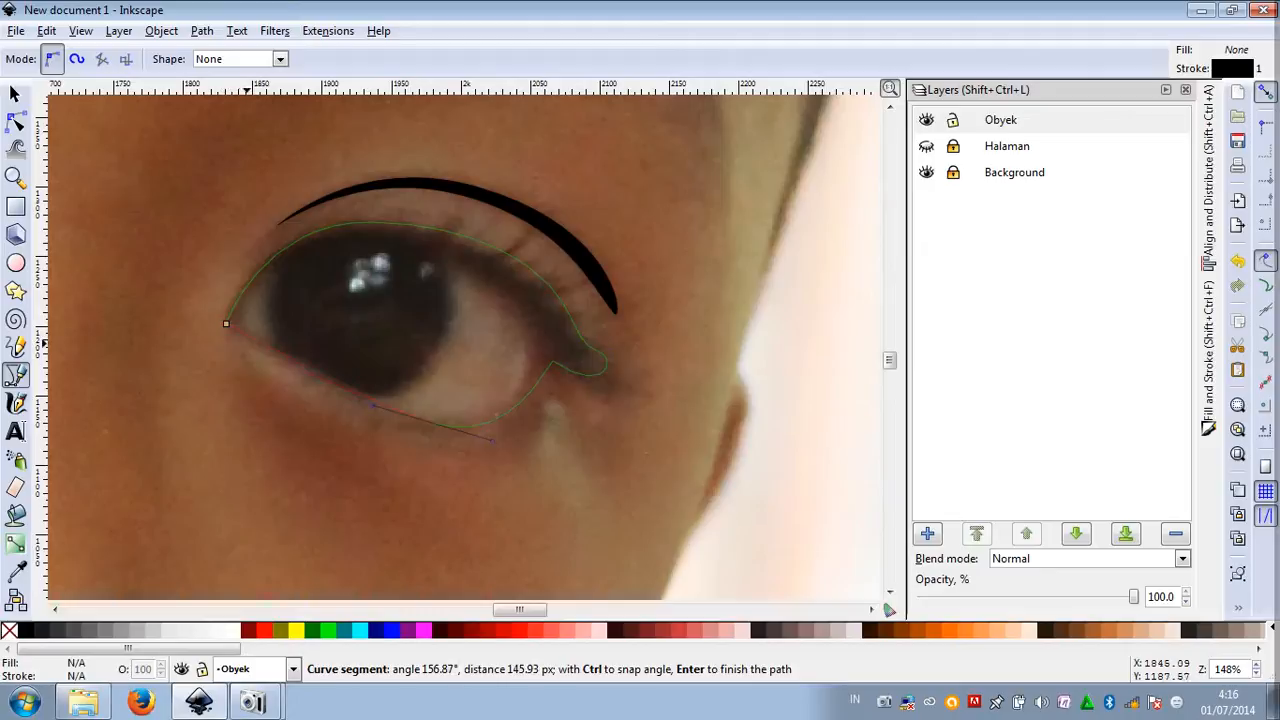
{"action": "left_click_drag", "start_coordinate": [242, 341], "coordinate": [217, 330]}
{"action": "left_click", "coordinate": [226, 324]}
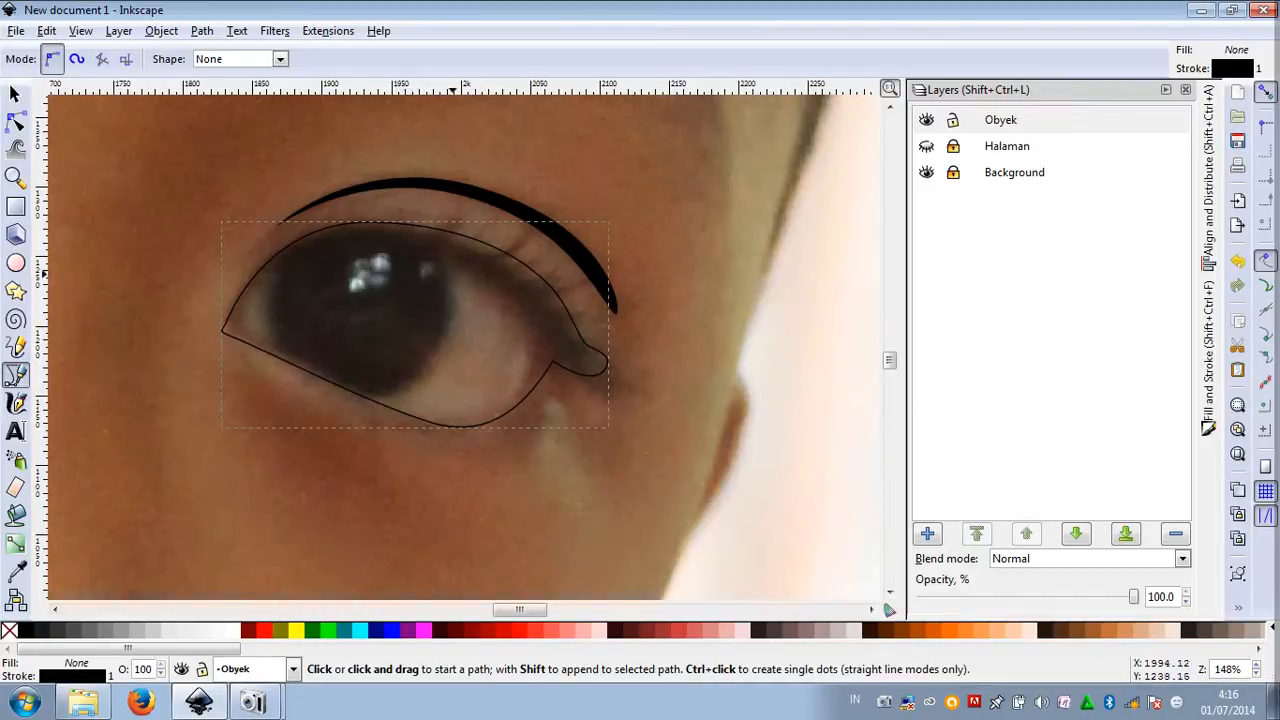
Trace two closed eye-white shapes inside the second eye outline, a large one and a small one on either side of the iris
{"action": "left_click", "coordinate": [448, 267]}
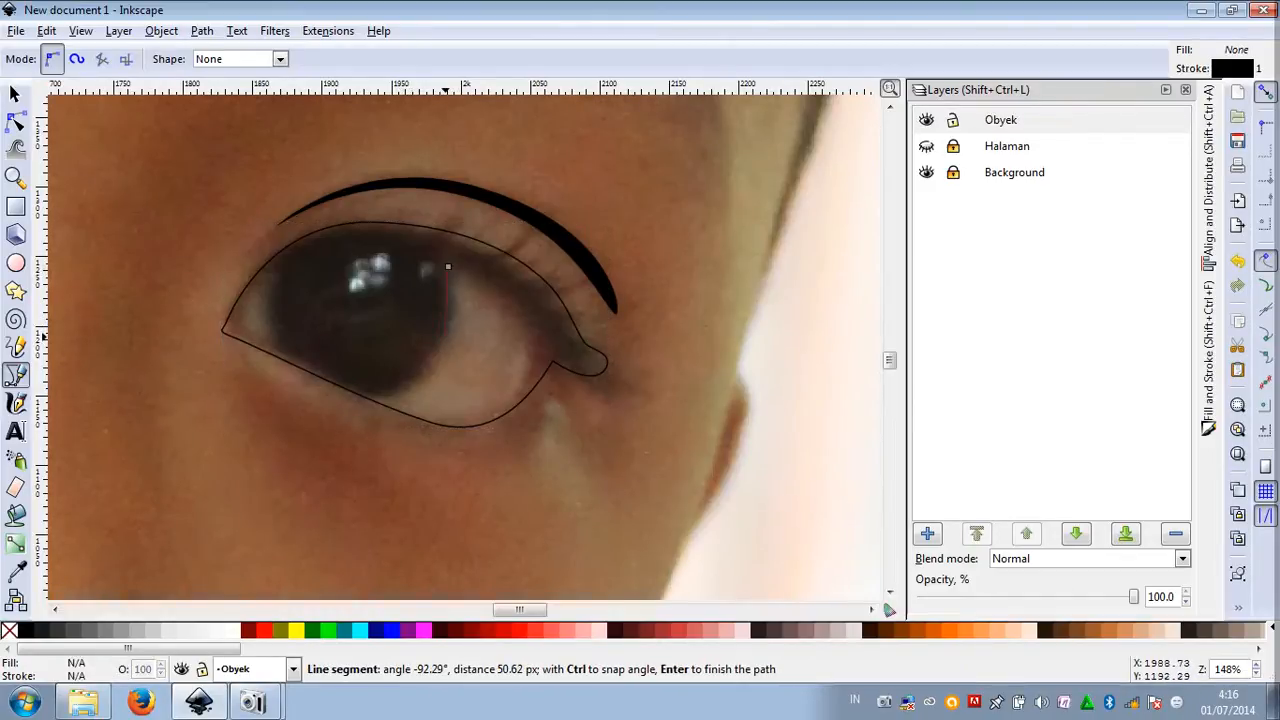
{"action": "left_click_drag", "start_coordinate": [445, 343], "coordinate": [410, 404]}
{"action": "mouse_move", "coordinate": [526, 376]}
{"action": "left_mouse_down"}
{"action": "mouse_move", "coordinate": [566, 311]}
{"action": "mouse_move", "coordinate": [538, 356]}
{"action": "left_mouse_up"}
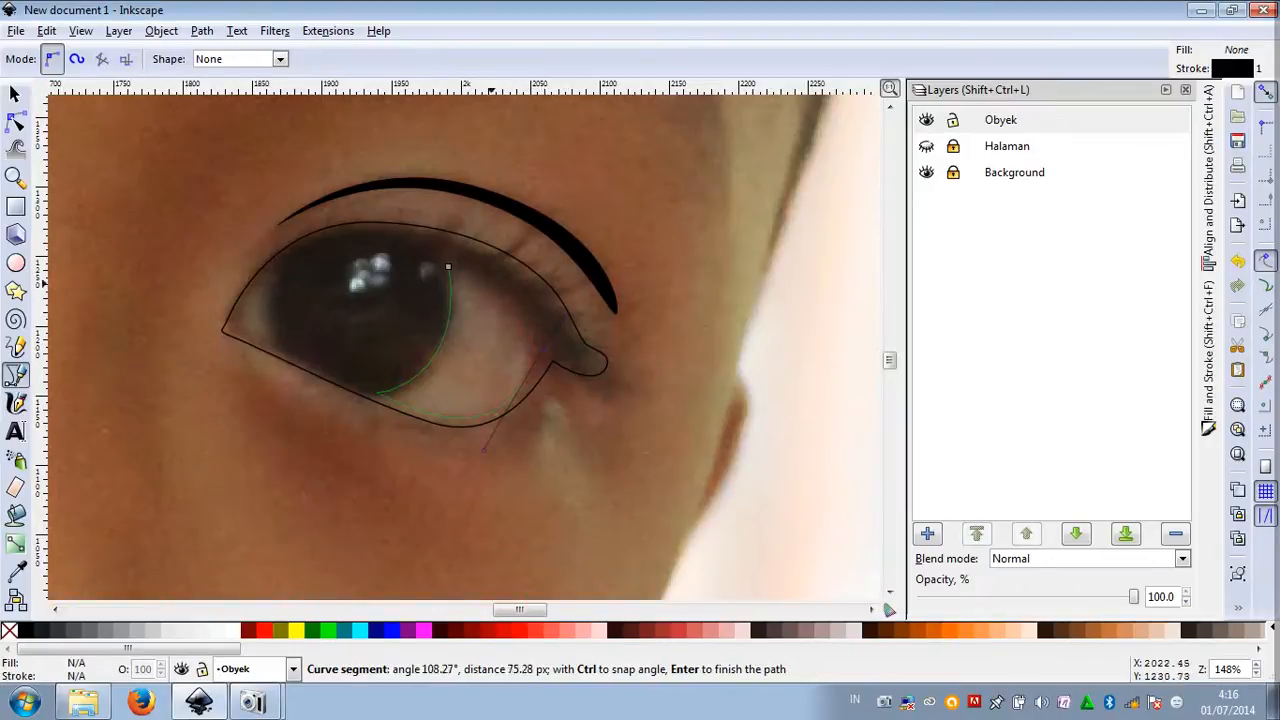
{"action": "left_click_drag", "start_coordinate": [448, 267], "coordinate": [378, 247]}
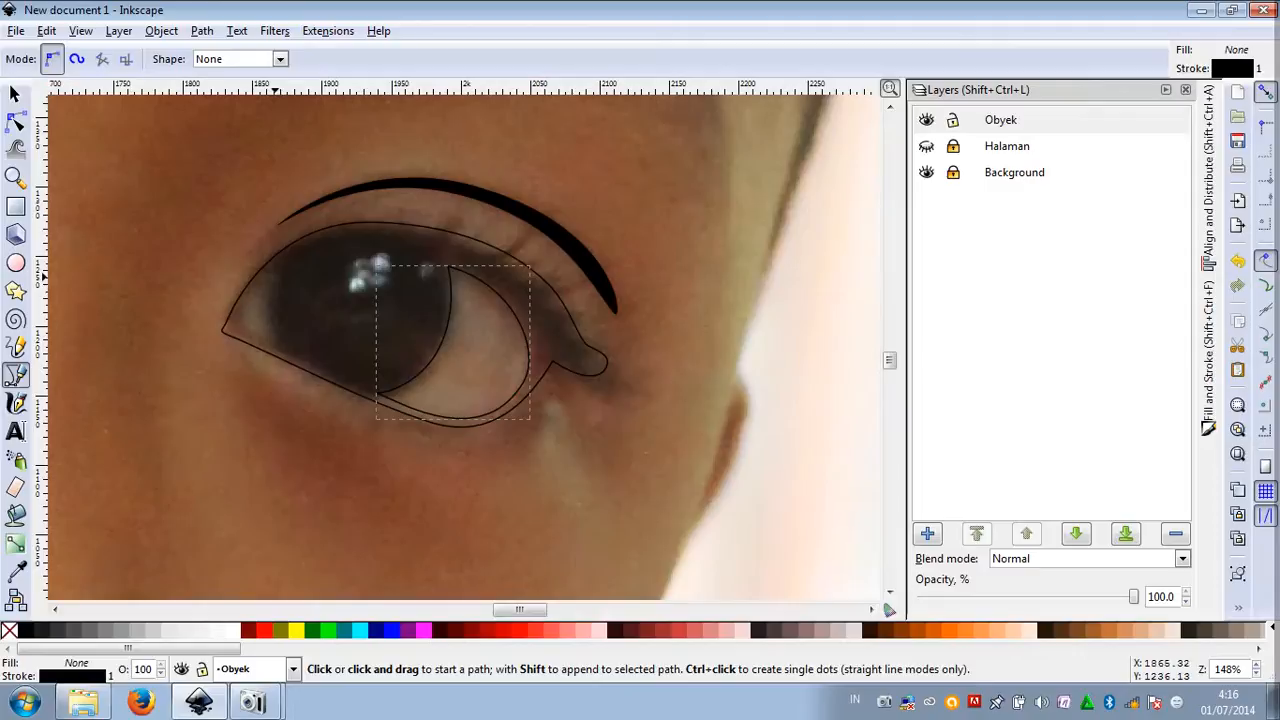
{"action": "left_click", "coordinate": [272, 275]}
{"action": "left_click_drag", "start_coordinate": [272, 342], "coordinate": [240, 335]}
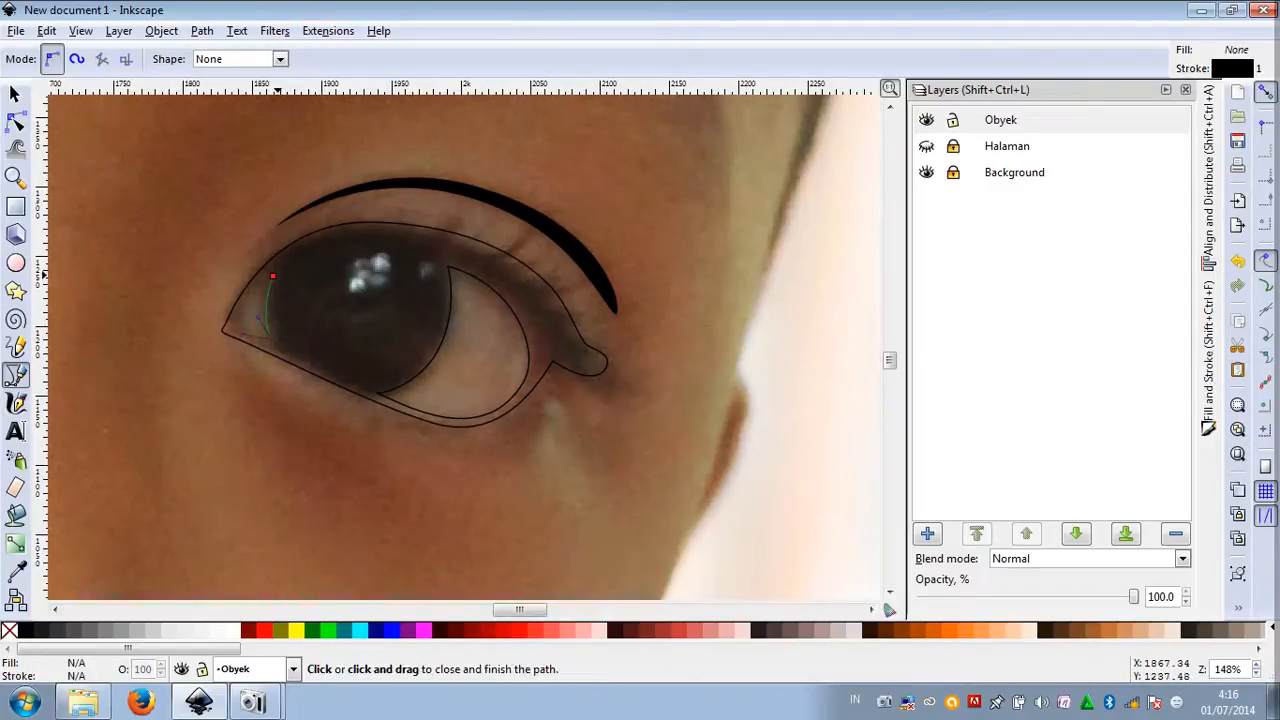
{"action": "left_click_drag", "start_coordinate": [272, 275], "coordinate": [294, 261]}
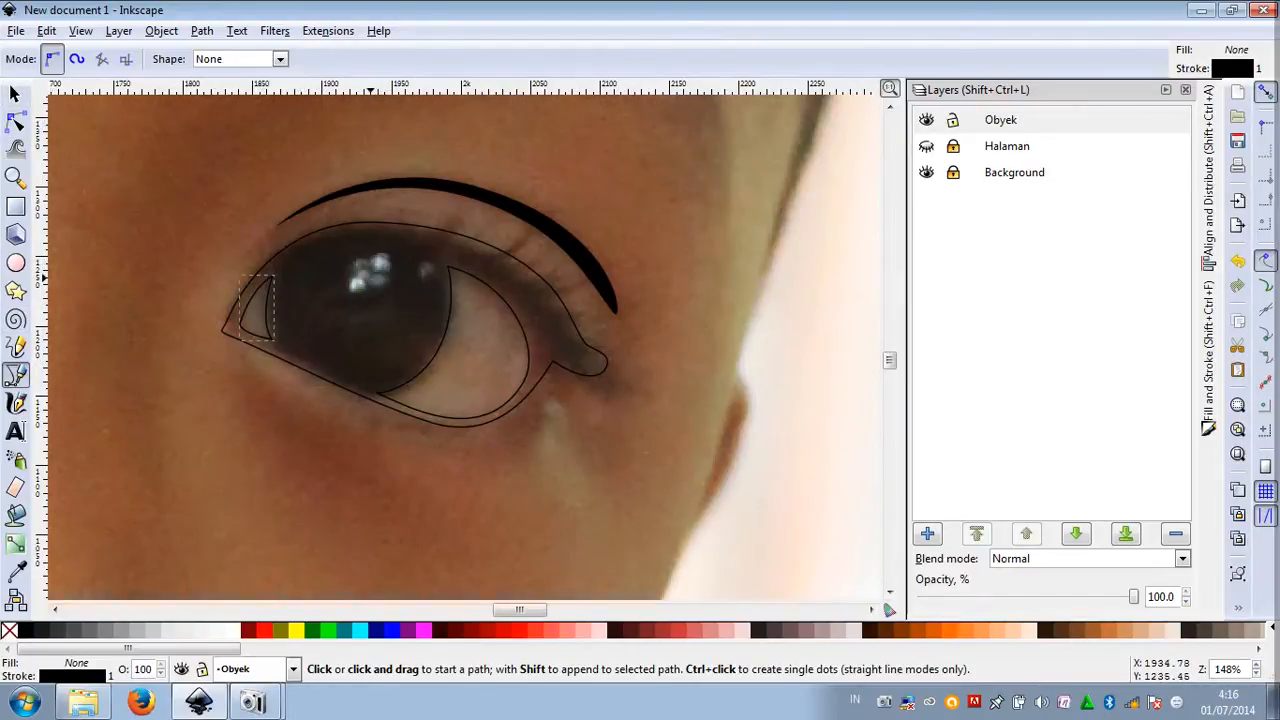
Draw two small closed ovals about 15 px across over the light reflections in the second iris
{"action": "left_click", "coordinate": [370, 277]}
{"action": "left_click_drag", "start_coordinate": [351, 284], "coordinate": [370, 251]}
{"action": "left_click", "coordinate": [382, 251]}
Unite the second eye's two reflection ovals and both eye-white shapes with Union, fill the result white, and remove its stroke
{"action": "key", "text": "s"}
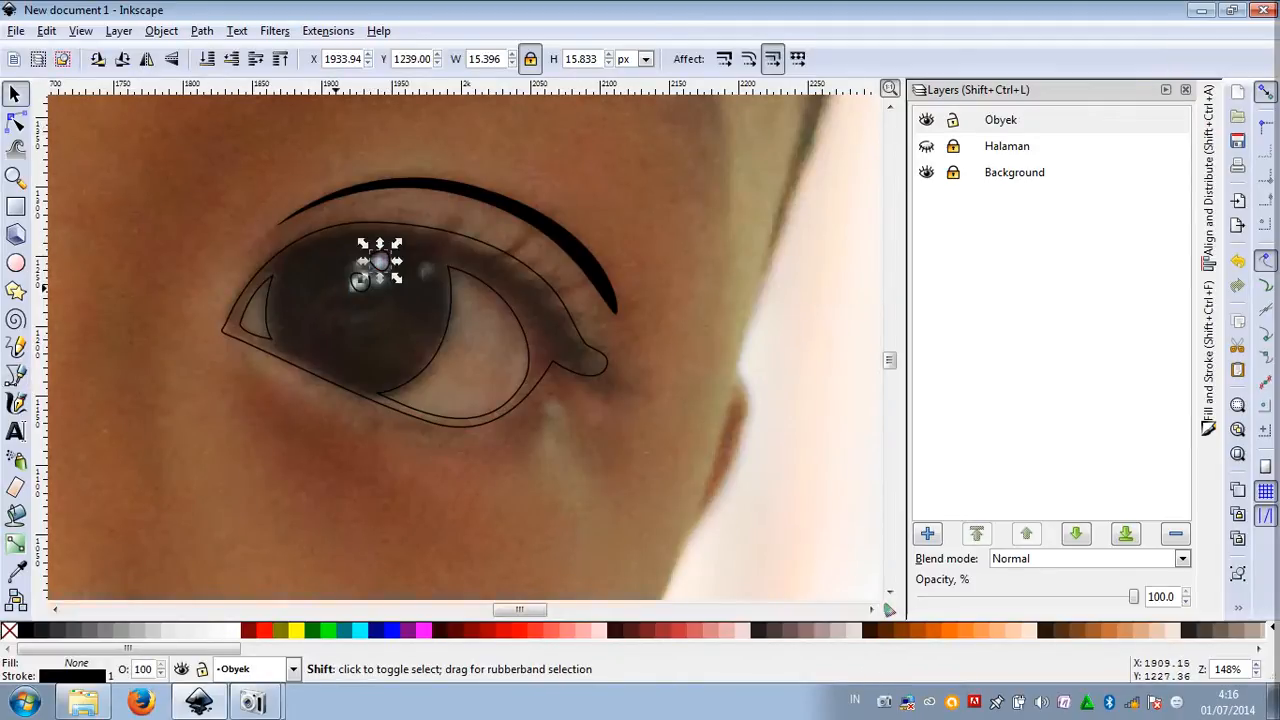
{"action": "left_click", "coordinate": [354, 287], "text": "shift"}
{"action": "left_click", "coordinate": [451, 280], "text": "shift"}
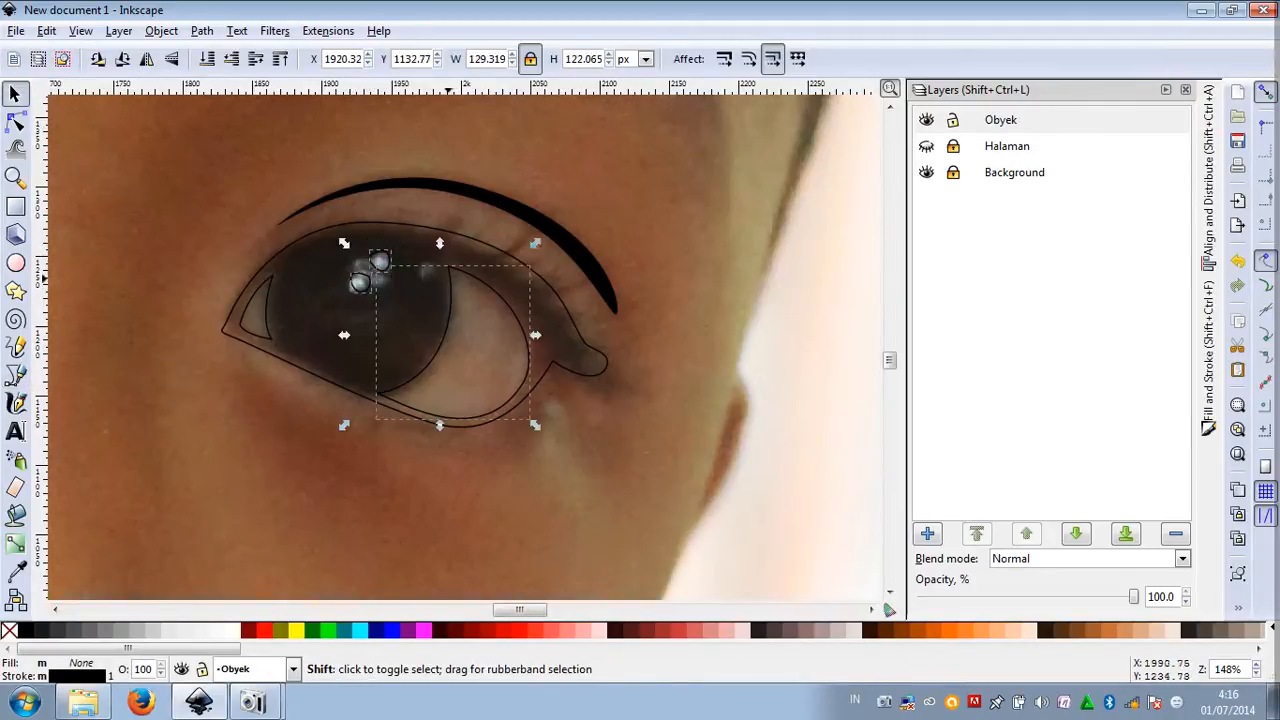
{"action": "left_click", "coordinate": [256, 307], "text": "shift"}
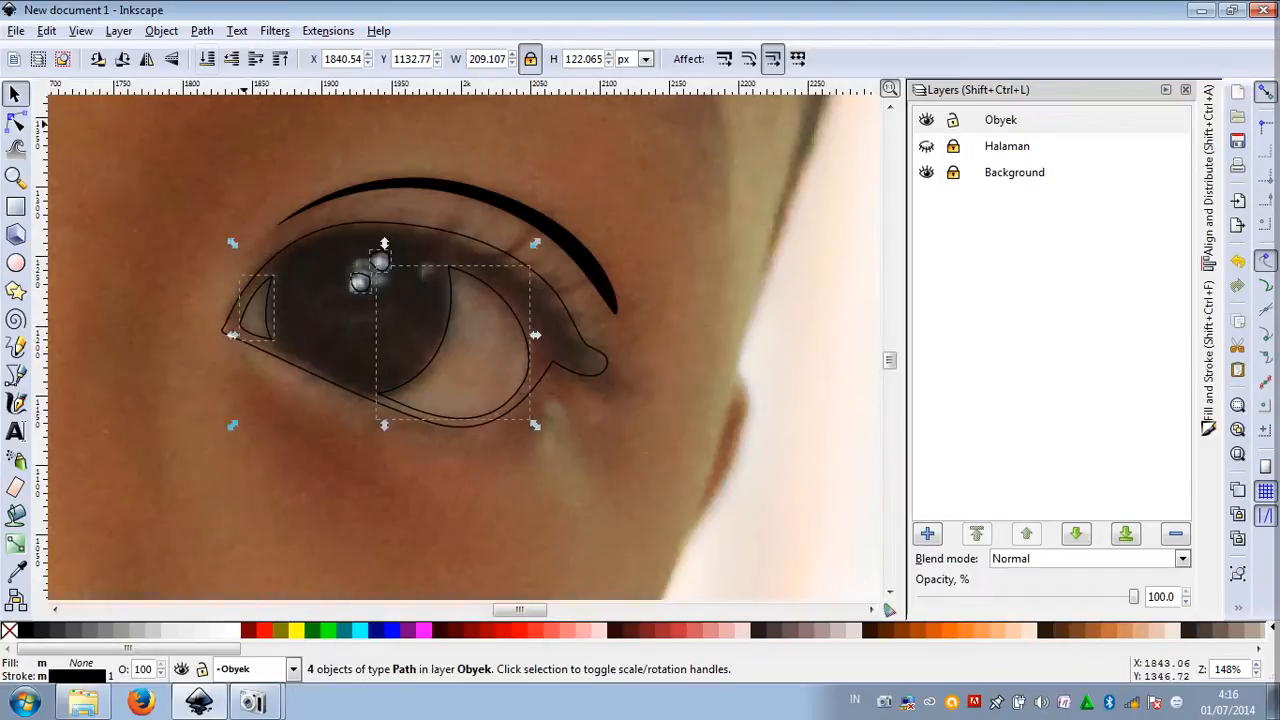
{"action": "left_click", "coordinate": [202, 31]}
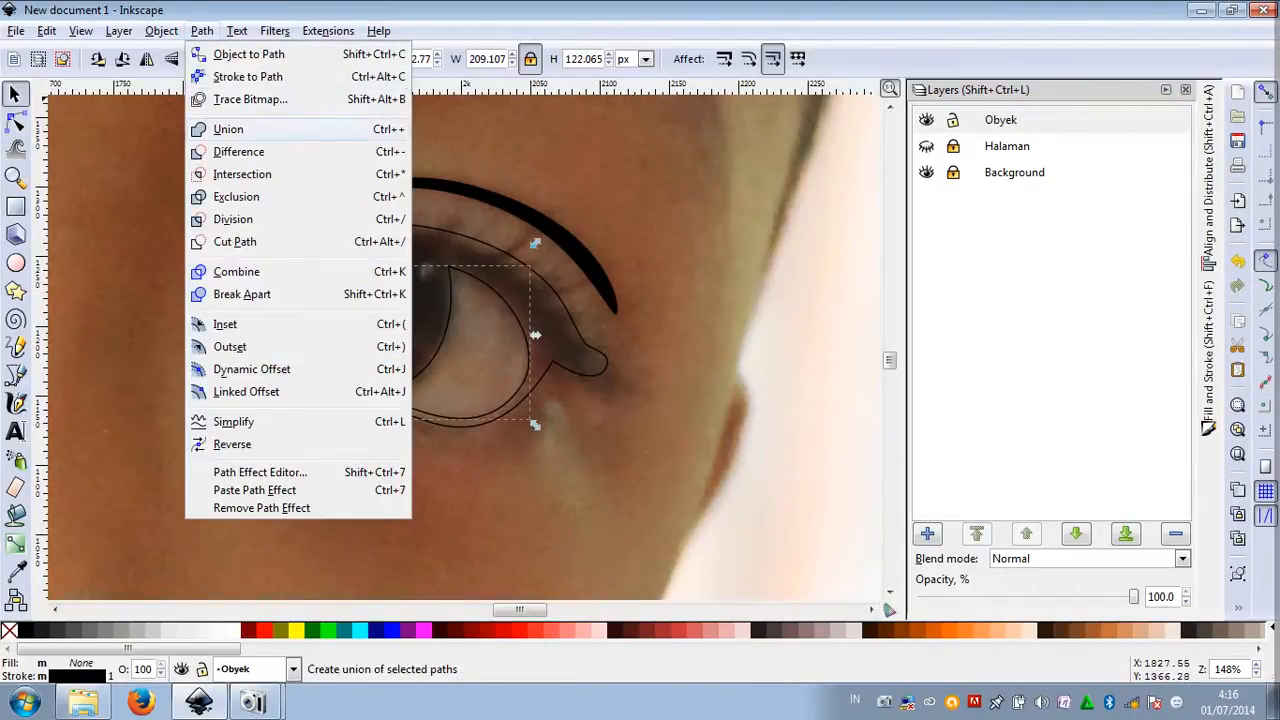
{"action": "left_click", "coordinate": [228, 129]}
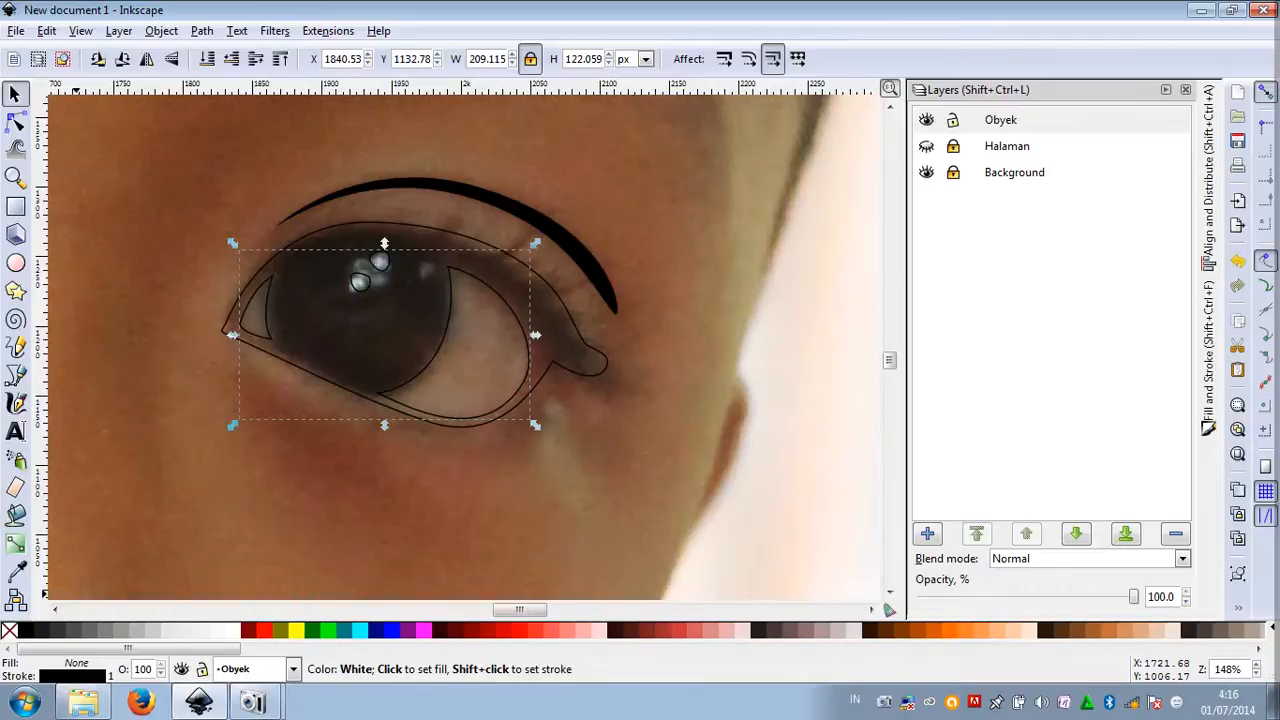
{"action": "left_click", "coordinate": [232, 630]}
{"action": "left_click", "coordinate": [8, 630], "text": "shift"}
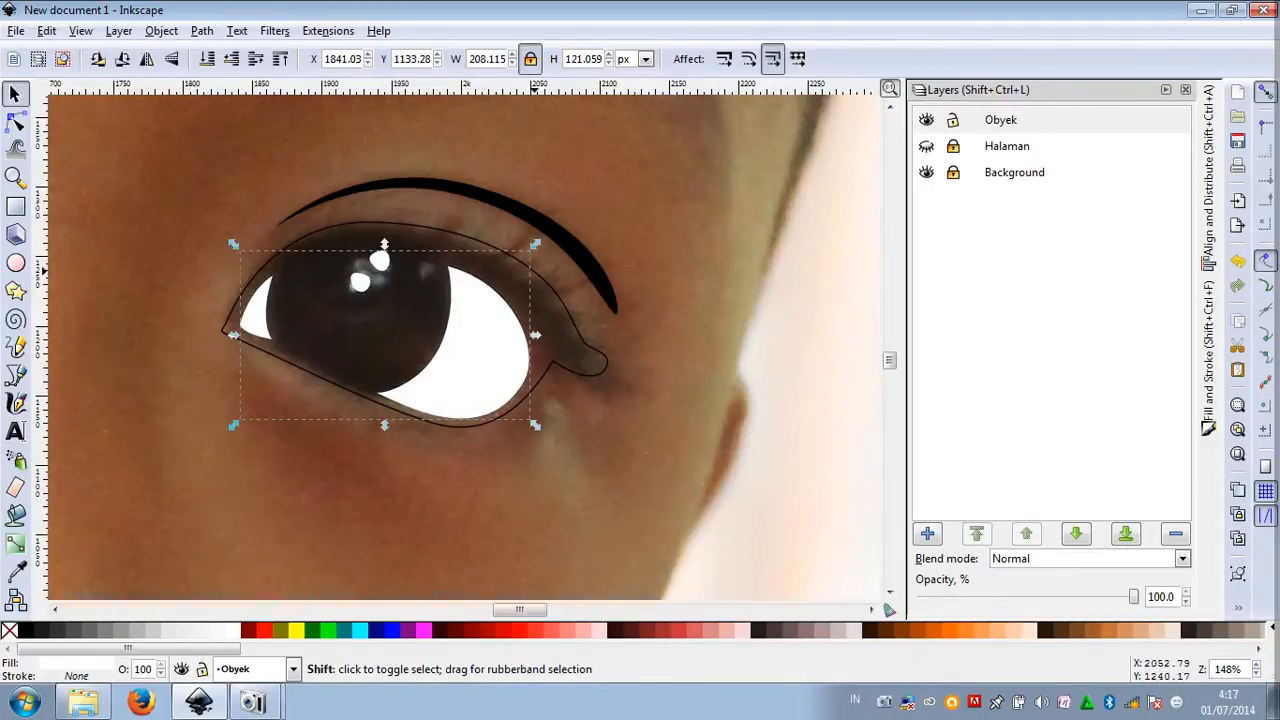
Fill the second eye's outline black and reshape its upper lid curve with the handle of the topmost node
{"action": "left_click", "coordinate": [535, 270]}
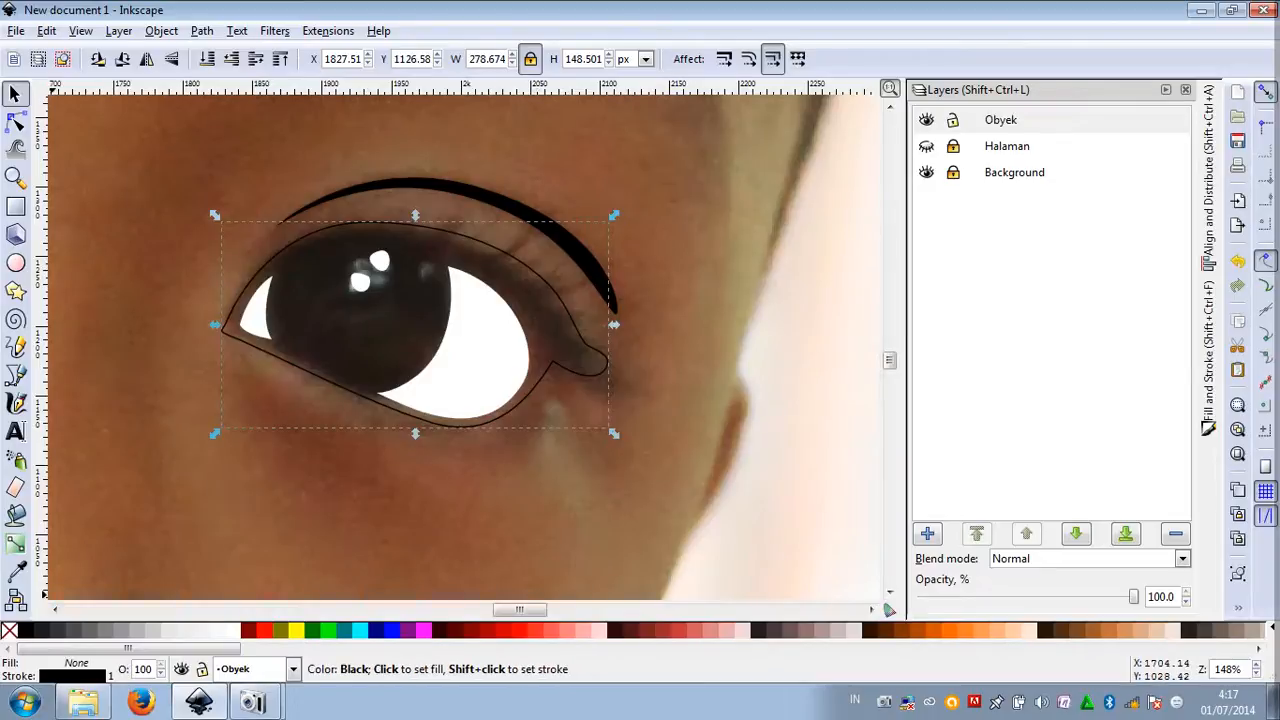
{"action": "left_click", "coordinate": [24, 630]}
{"action": "left_click", "coordinate": [15, 121]}
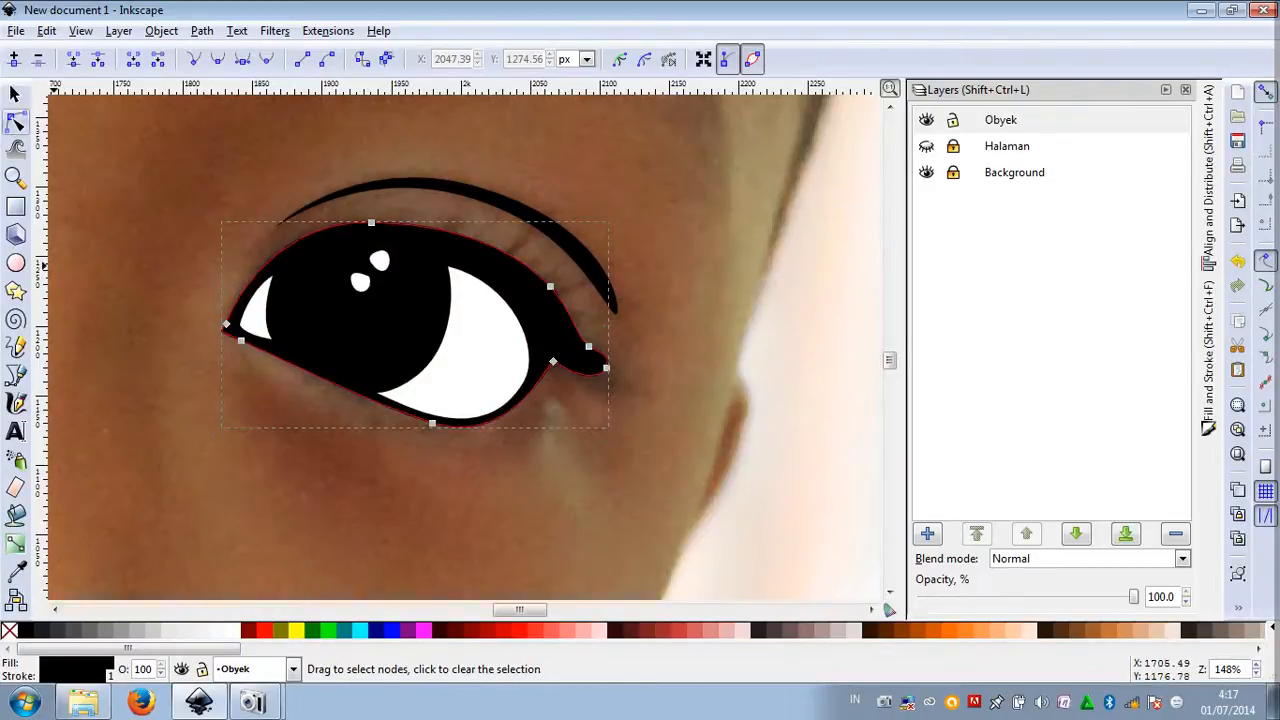
{"action": "left_click", "coordinate": [371, 222]}
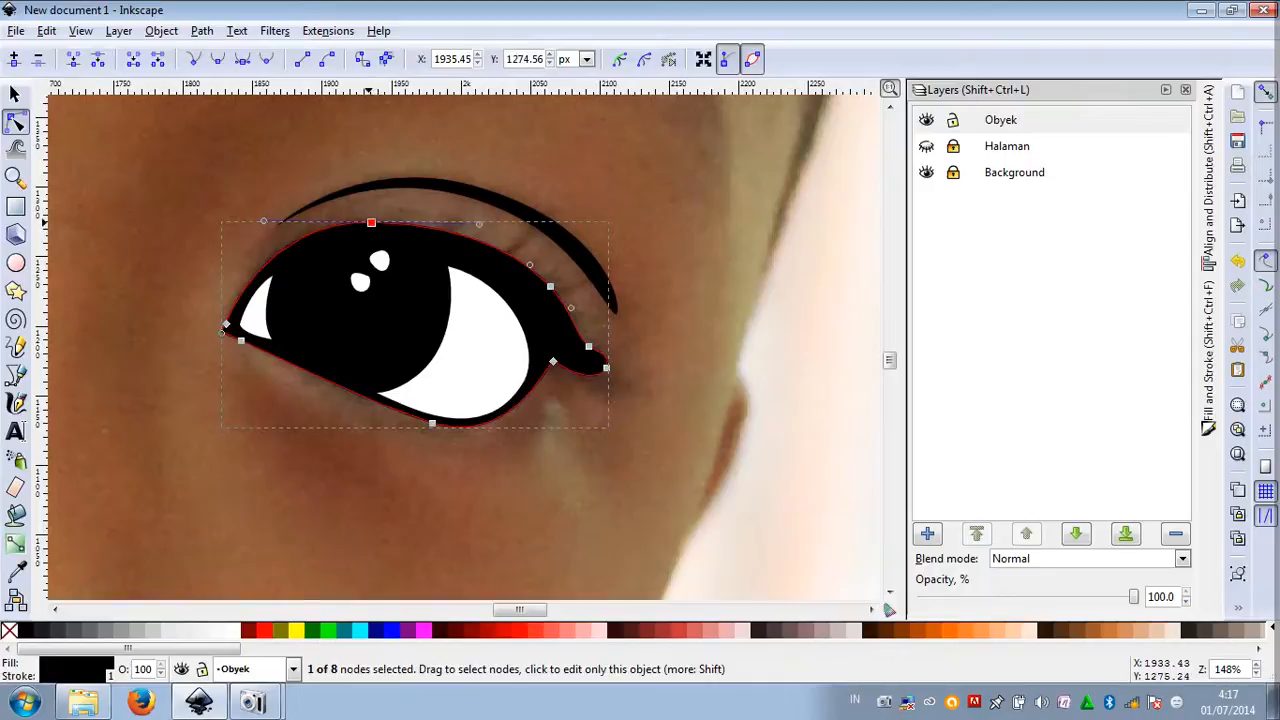
{"action": "left_click_drag", "start_coordinate": [263, 220], "coordinate": [257, 230]}
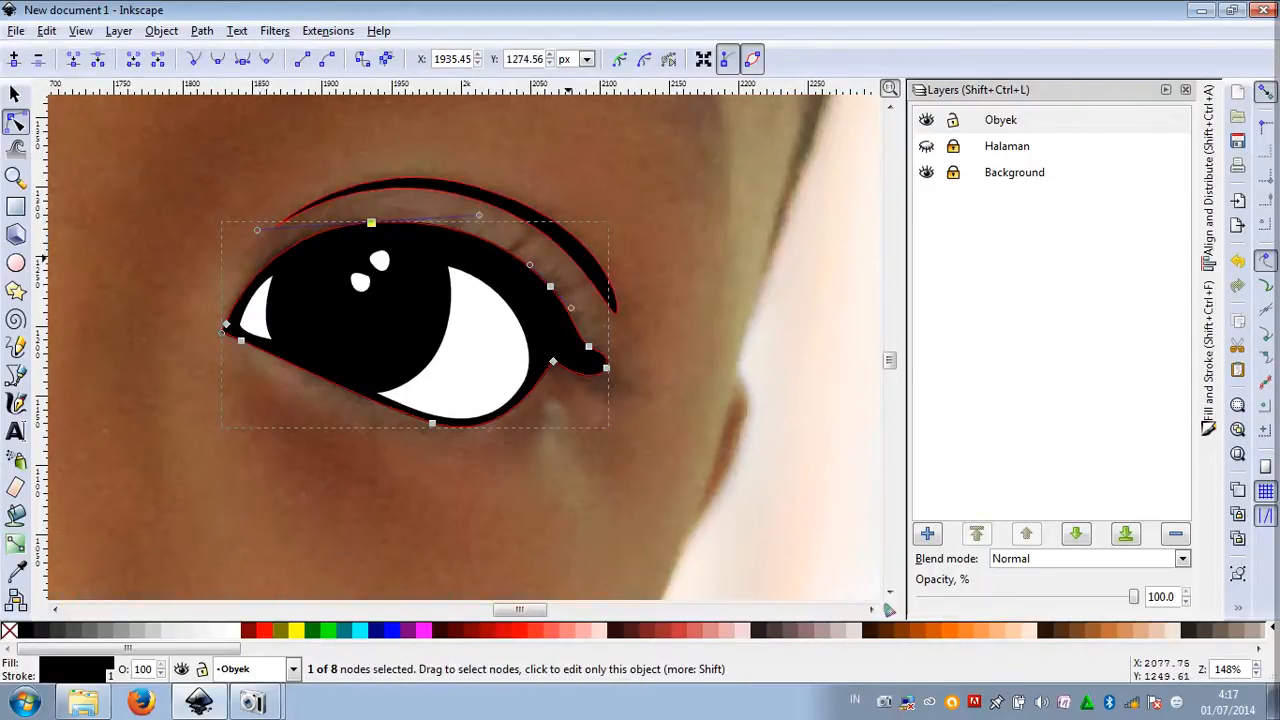
{"action": "key", "text": "s"}
Compare both finished eyes against the plain page and the photo by repeatedly showing and hiding the Halaman layer
{"action": "left_click", "coordinate": [926, 146]}
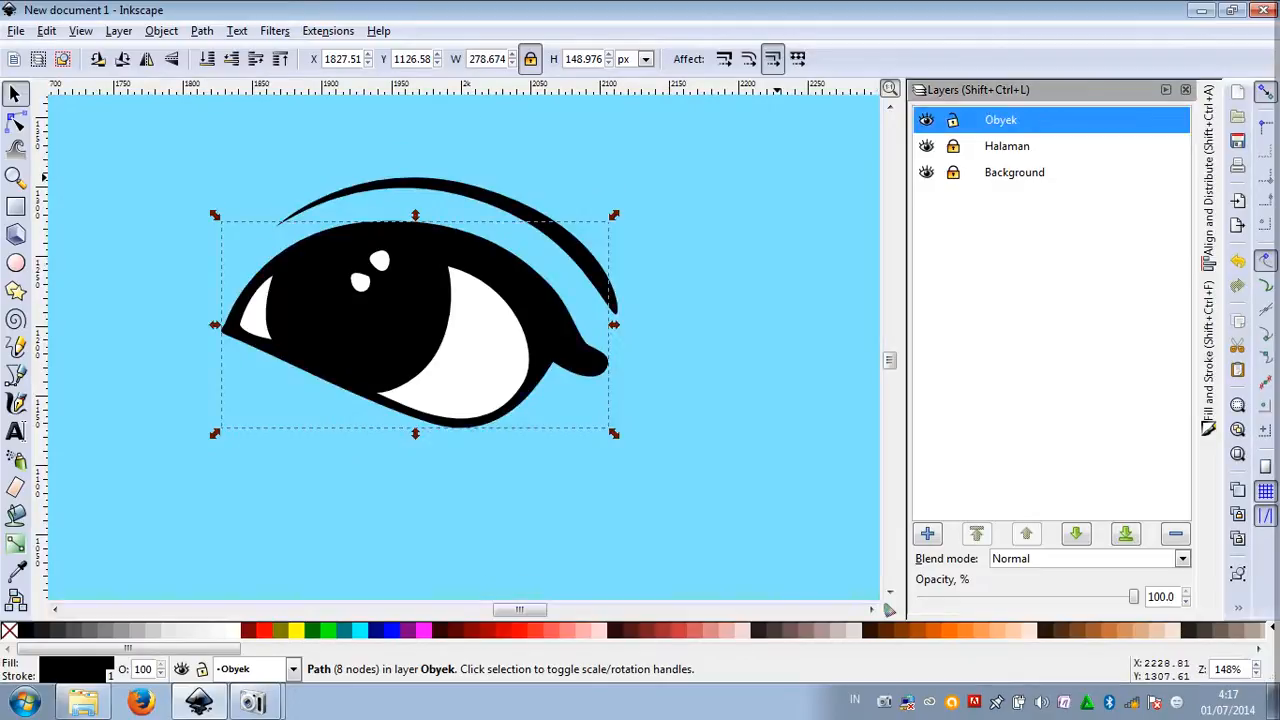
{"action": "scroll", "coordinate": [701, 211], "scroll_direction": "down", "scroll_amount": 6}
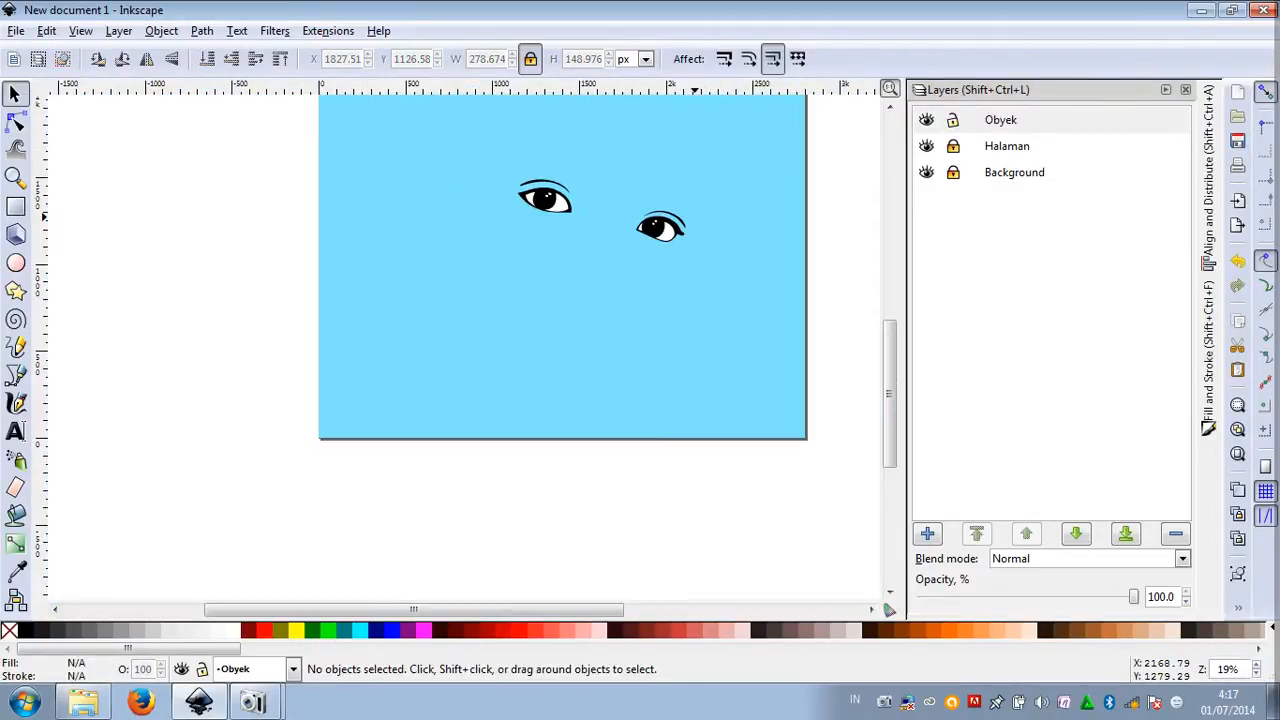
{"action": "scroll", "coordinate": [690, 205], "scroll_direction": "up", "scroll_amount": 1}
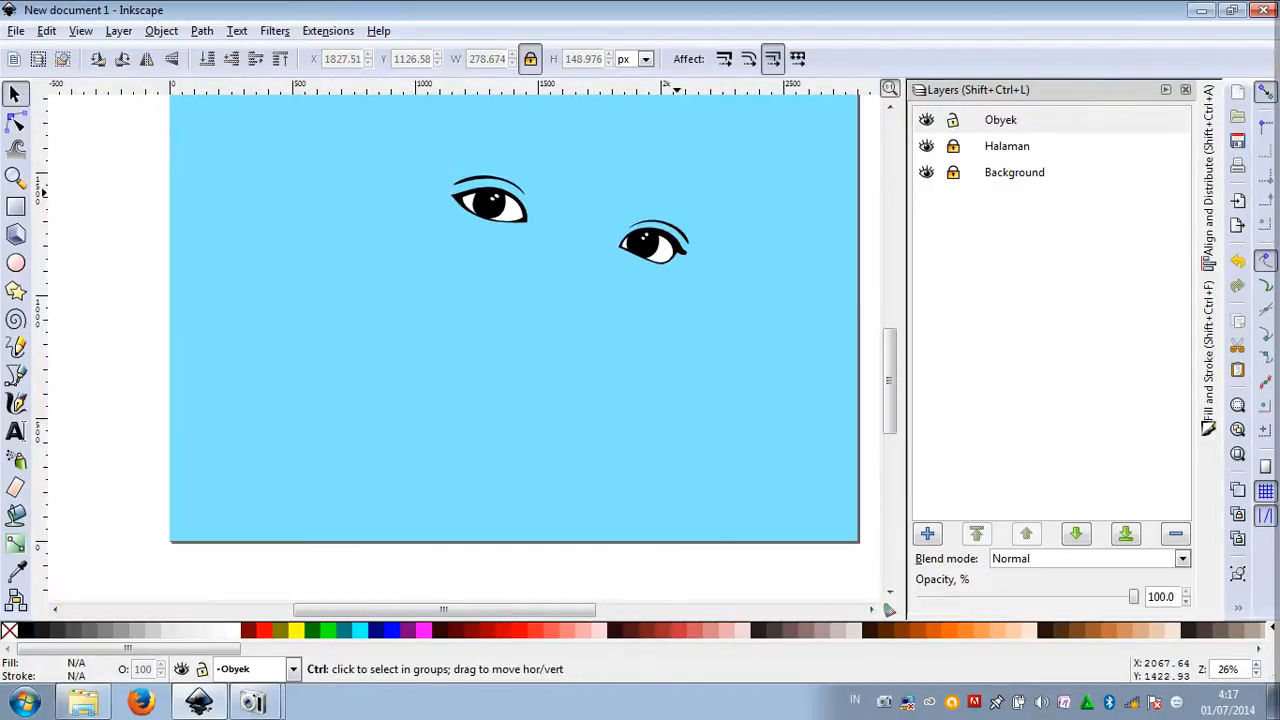
{"action": "scroll", "coordinate": [680, 190], "scroll_direction": "down", "scroll_amount": 1}
{"action": "left_click", "coordinate": [927, 146]}
{"action": "left_click", "coordinate": [927, 146]}
{"action": "left_click", "coordinate": [927, 146]}
{"action": "left_click", "coordinate": [927, 146]}
{"action": "left_click", "coordinate": [927, 146]}
{"action": "left_click", "coordinate": [927, 146]}
{"action": "left_click", "coordinate": [927, 146]}
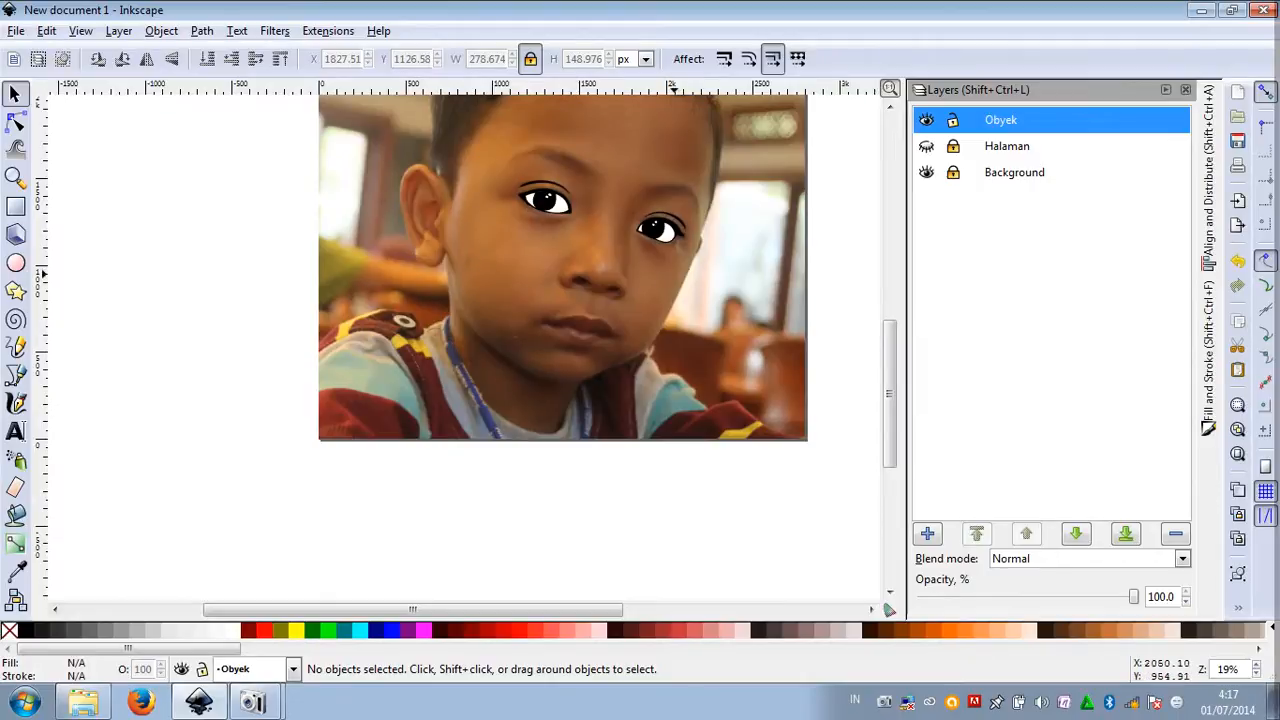
Trace the larger left nostril as a closed shape tapering to a point at its inner end and fill it black
{"action": "scroll", "coordinate": [627, 288], "scroll_direction": "up", "scroll_amount": 5}
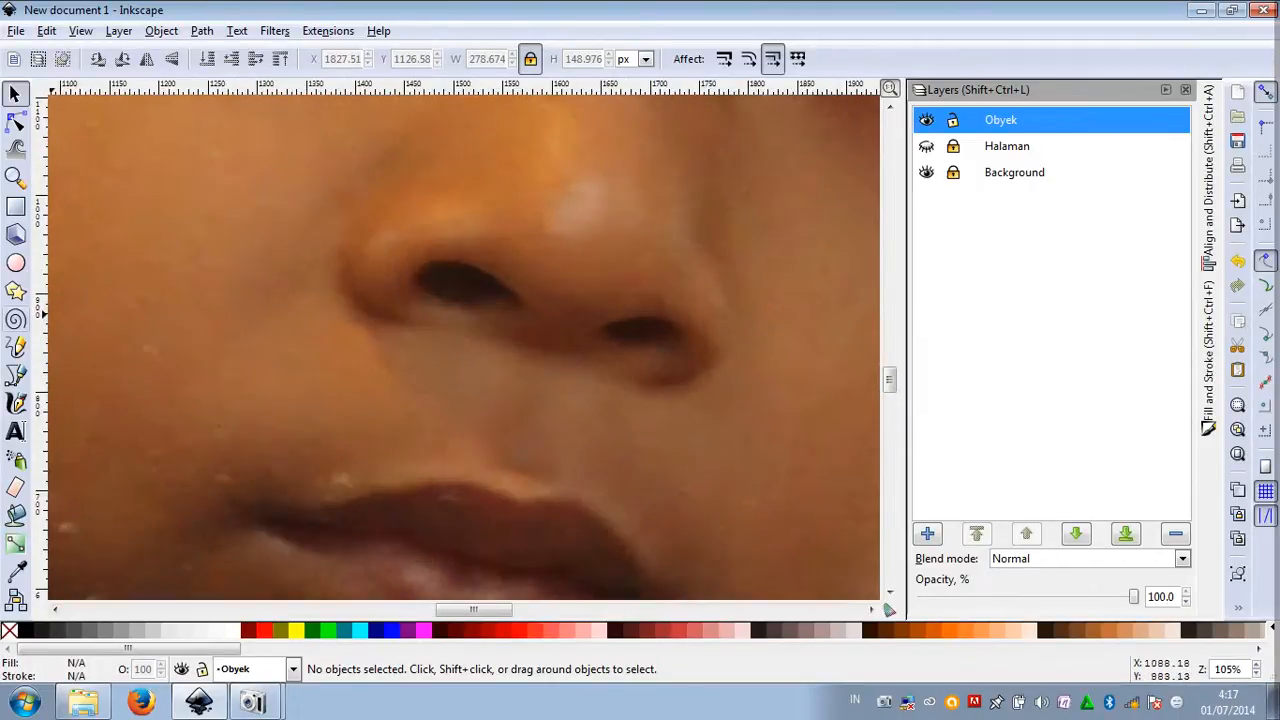
{"action": "left_click", "coordinate": [15, 374]}
{"action": "scroll", "coordinate": [500, 310], "scroll_direction": "up", "scroll_amount": 1}
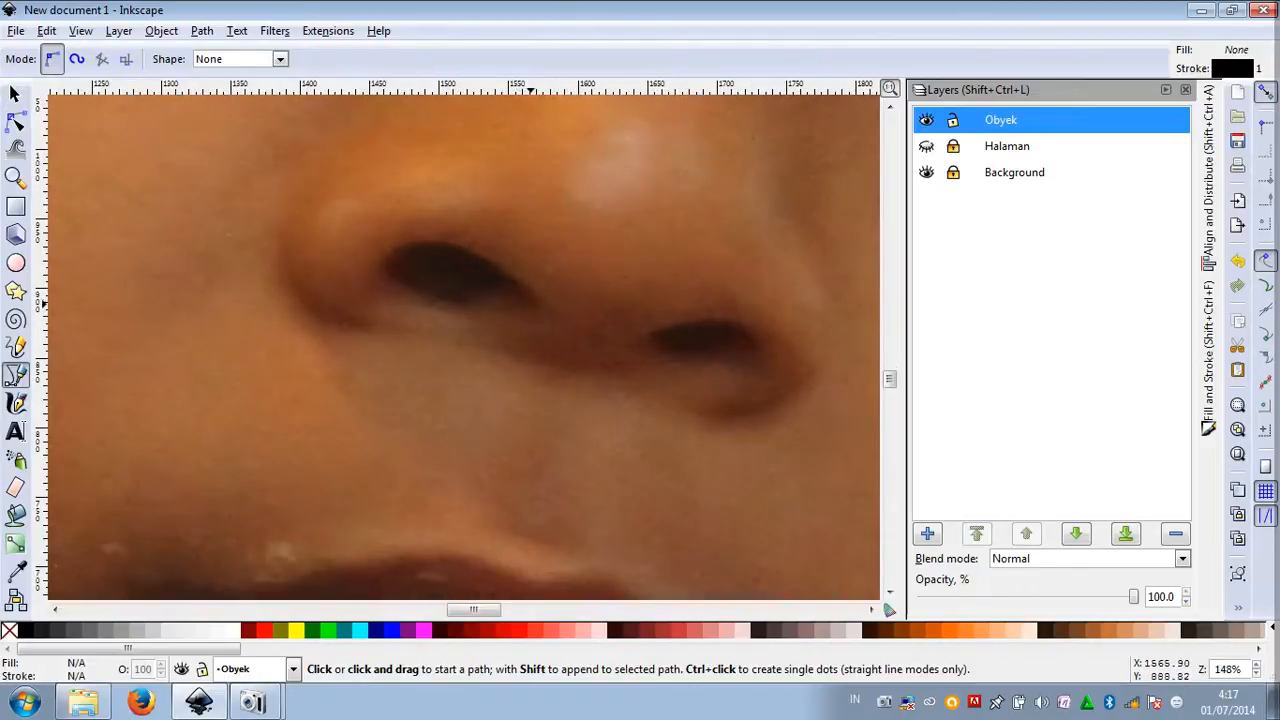
{"action": "left_click", "coordinate": [529, 305]}
{"action": "left_click_drag", "start_coordinate": [428, 243], "coordinate": [350, 240]}
{"action": "left_click_drag", "start_coordinate": [415, 299], "coordinate": [527, 304]}
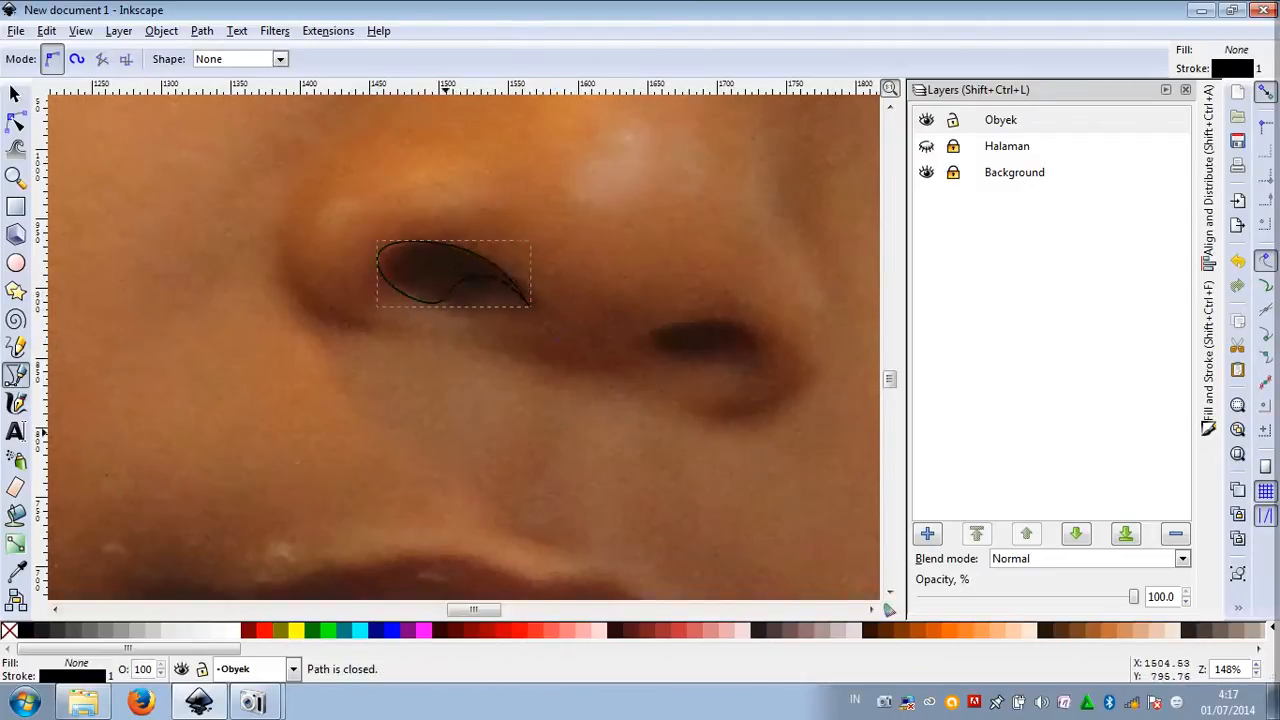
{"action": "left_click", "coordinate": [25, 629]}
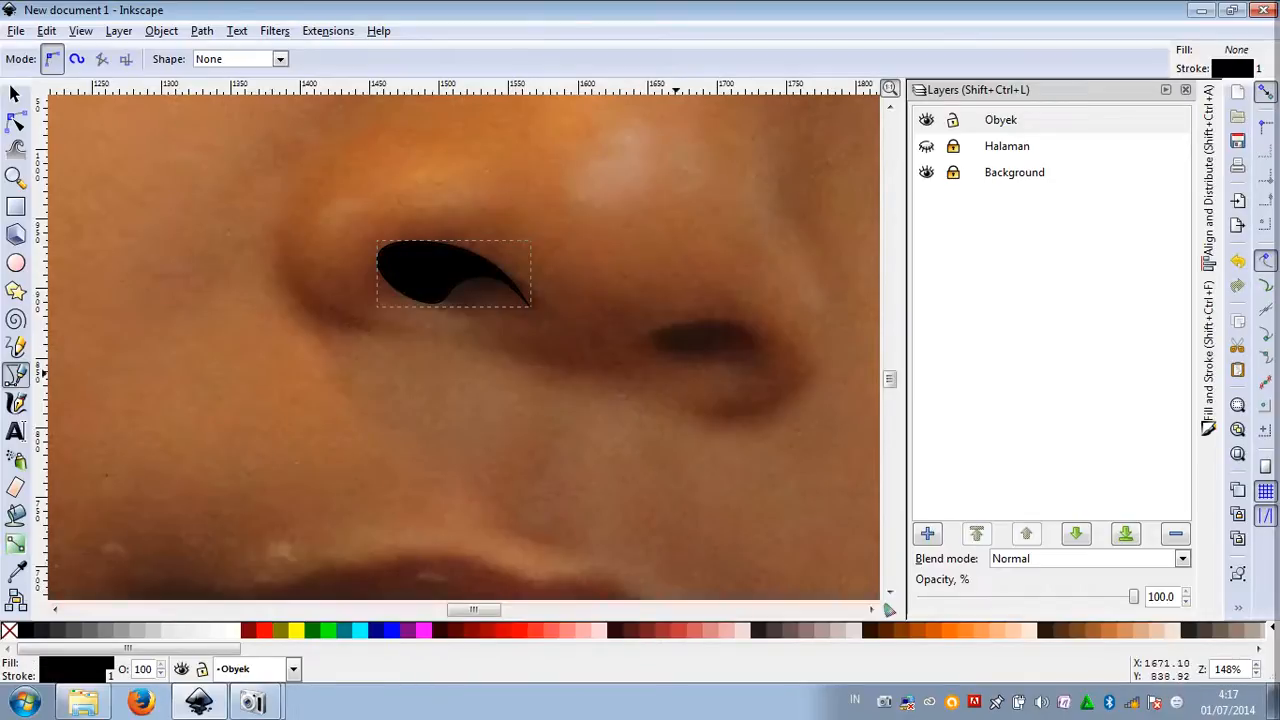
Trace the smaller right nostril as a closed shape, fill it black, and remove its stroke
{"action": "left_click", "coordinate": [756, 350]}
{"action": "left_click_drag", "start_coordinate": [714, 321], "coordinate": [677, 322]}
{"action": "left_click", "coordinate": [662, 342]}
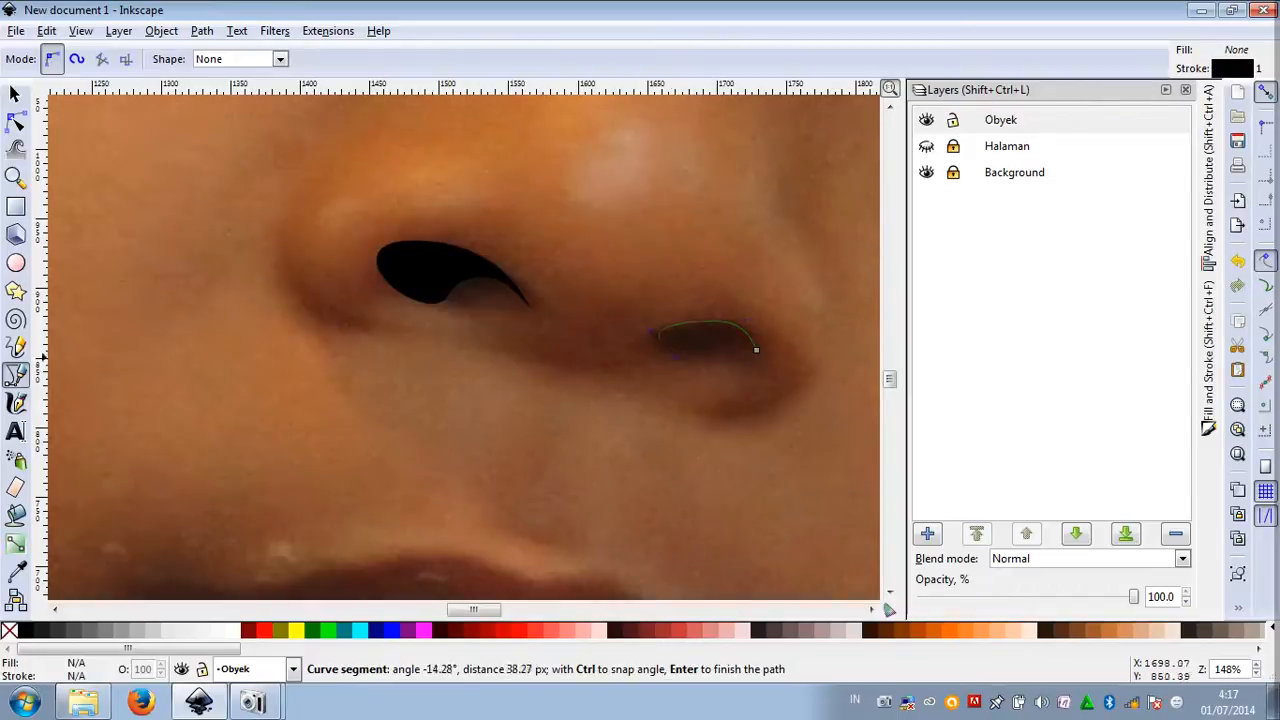
{"action": "left_click", "coordinate": [722, 347]}
{"action": "left_click", "coordinate": [756, 350]}
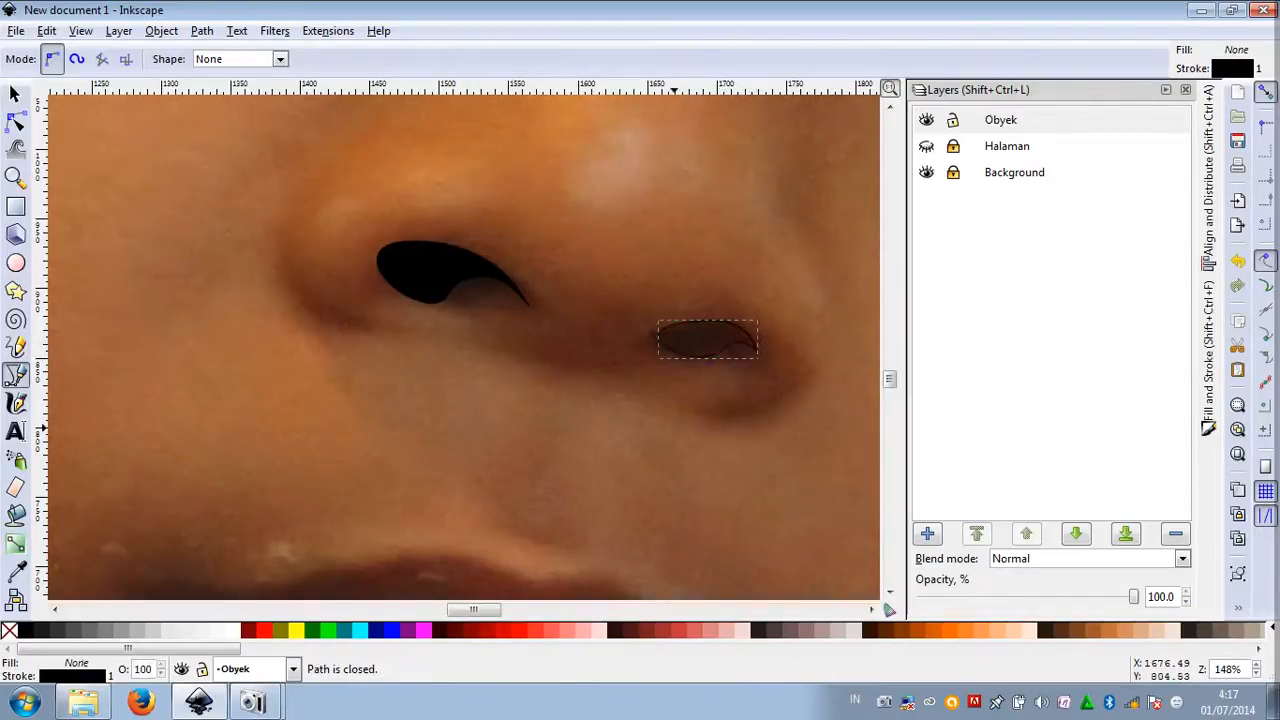
{"action": "left_click", "coordinate": [24, 630]}
{"action": "left_click", "coordinate": [8, 630], "text": "shift"}
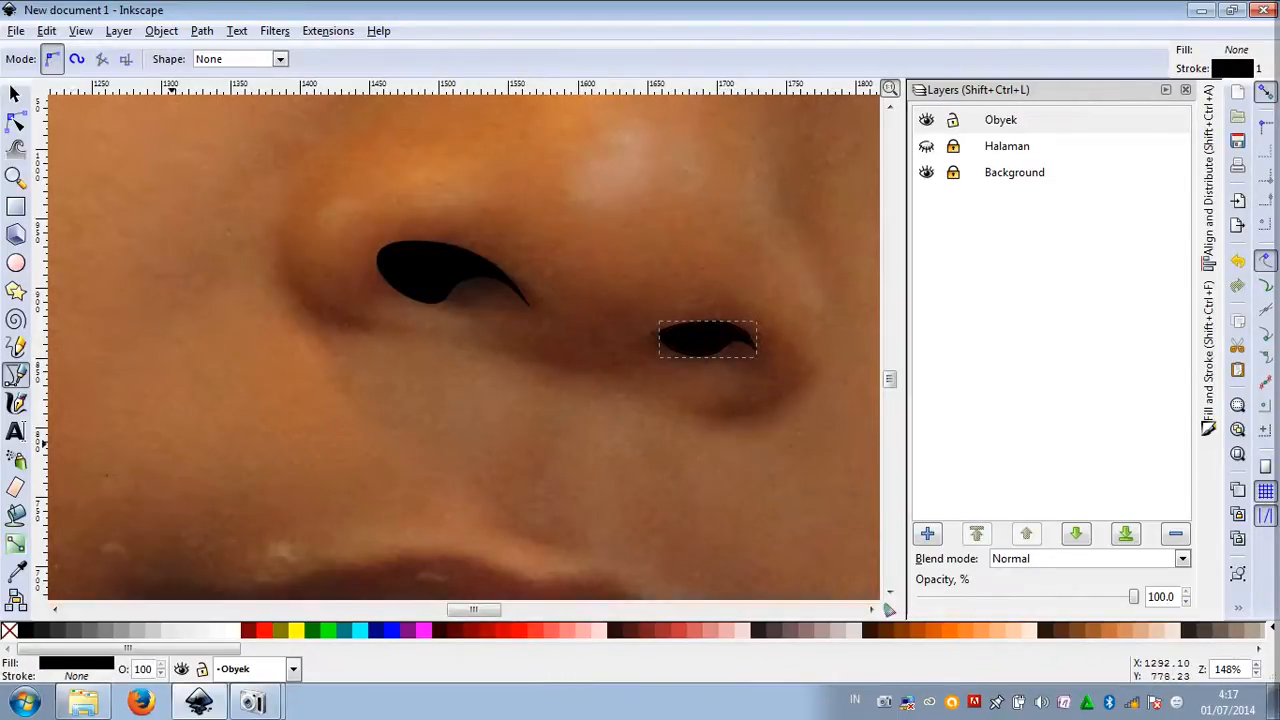
Trace a thin closed crescent about 54 × 134 px along the outer edge of the left nose wing
{"action": "left_click", "coordinate": [337, 326]}
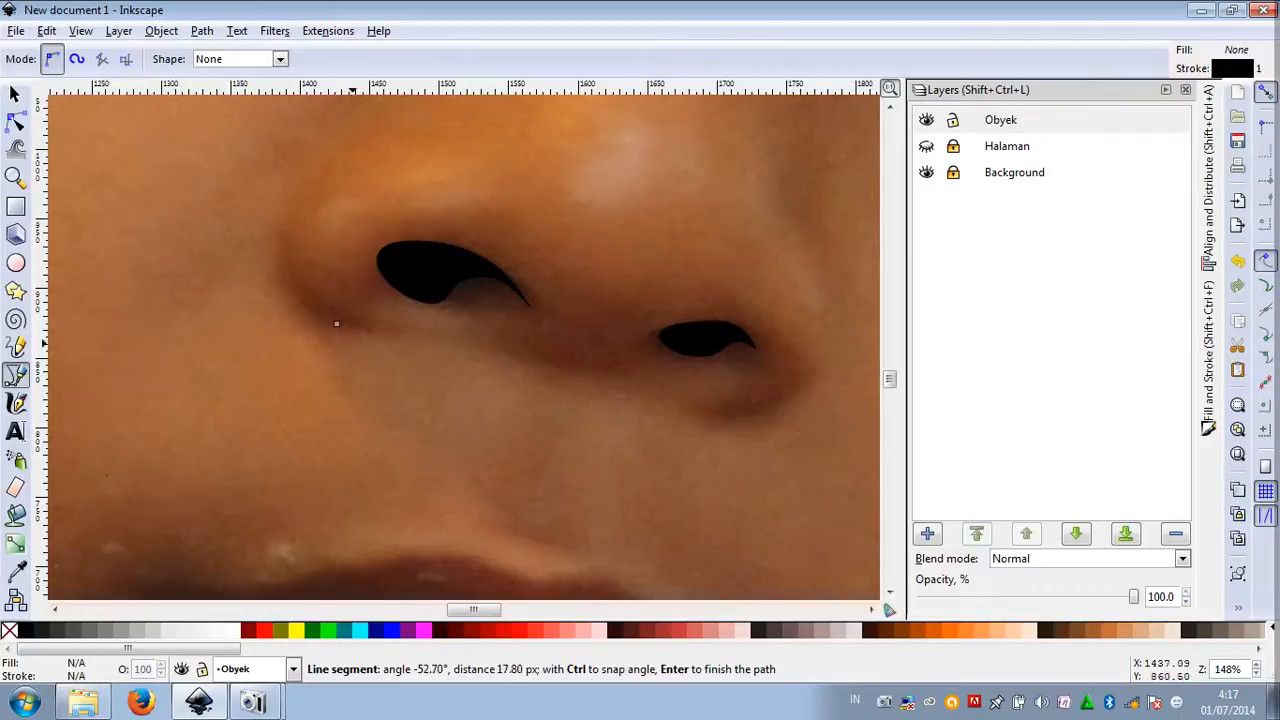
{"action": "scroll", "coordinate": [340, 330], "scroll_direction": "up", "scroll_amount": 3}
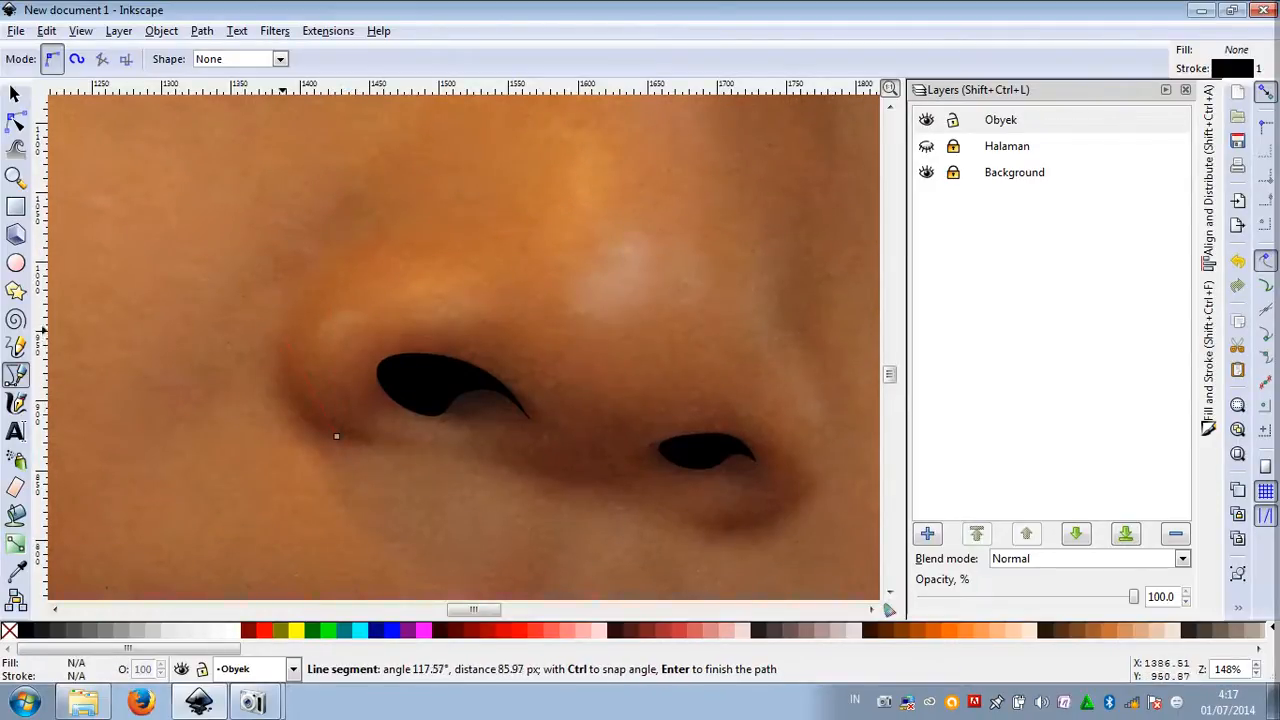
{"action": "left_click_drag", "start_coordinate": [281, 333], "coordinate": [289, 287]}
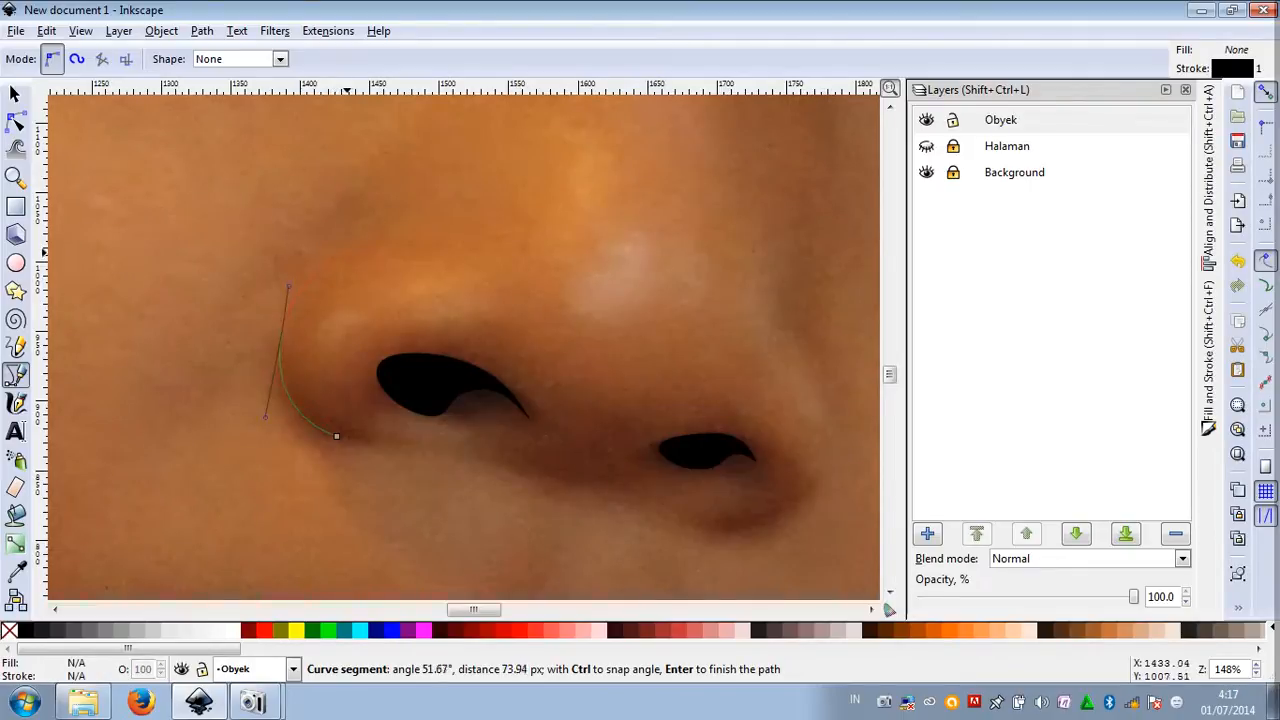
{"action": "left_click_drag", "start_coordinate": [348, 250], "coordinate": [287, 280]}
{"action": "left_click_drag", "start_coordinate": [273, 369], "coordinate": [275, 405]}
{"action": "left_click_drag", "start_coordinate": [336, 436], "coordinate": [362, 441]}
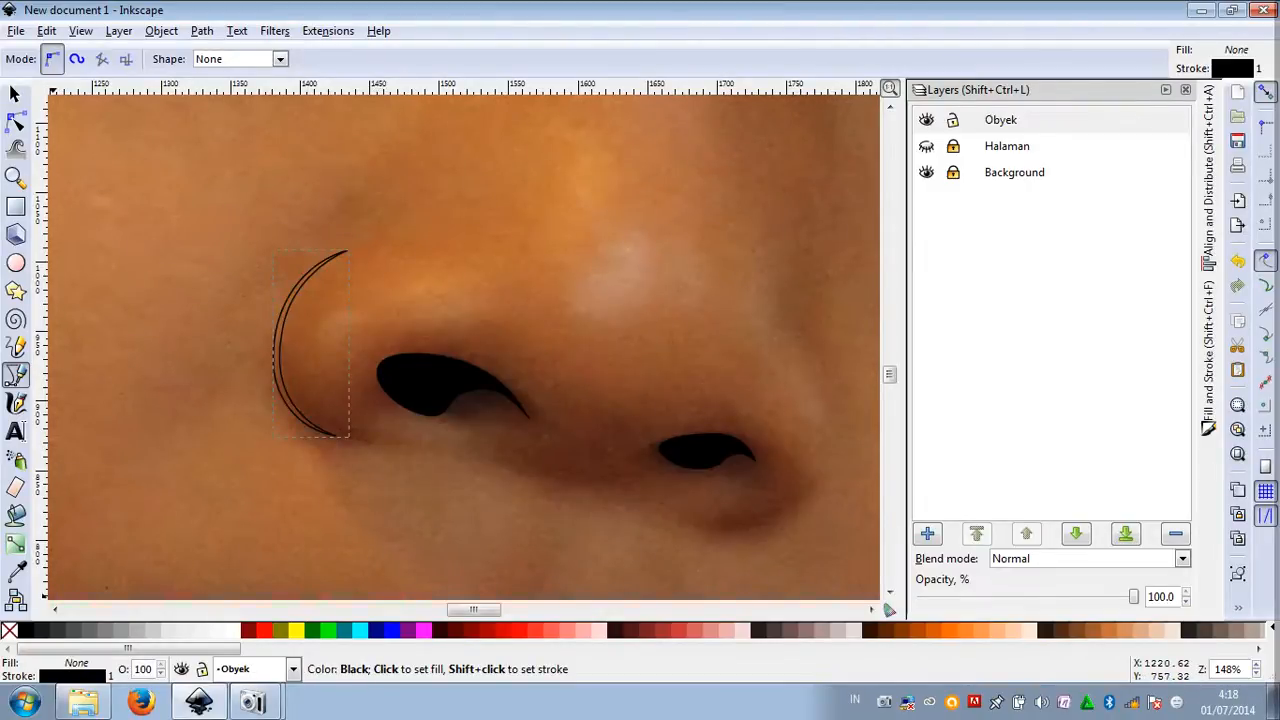
Fill the left nose-wing crescent black, remove its stroke, and deselect it
{"action": "left_click", "coordinate": [25, 629]}
{"action": "left_click", "coordinate": [8, 629], "text": "shift"}
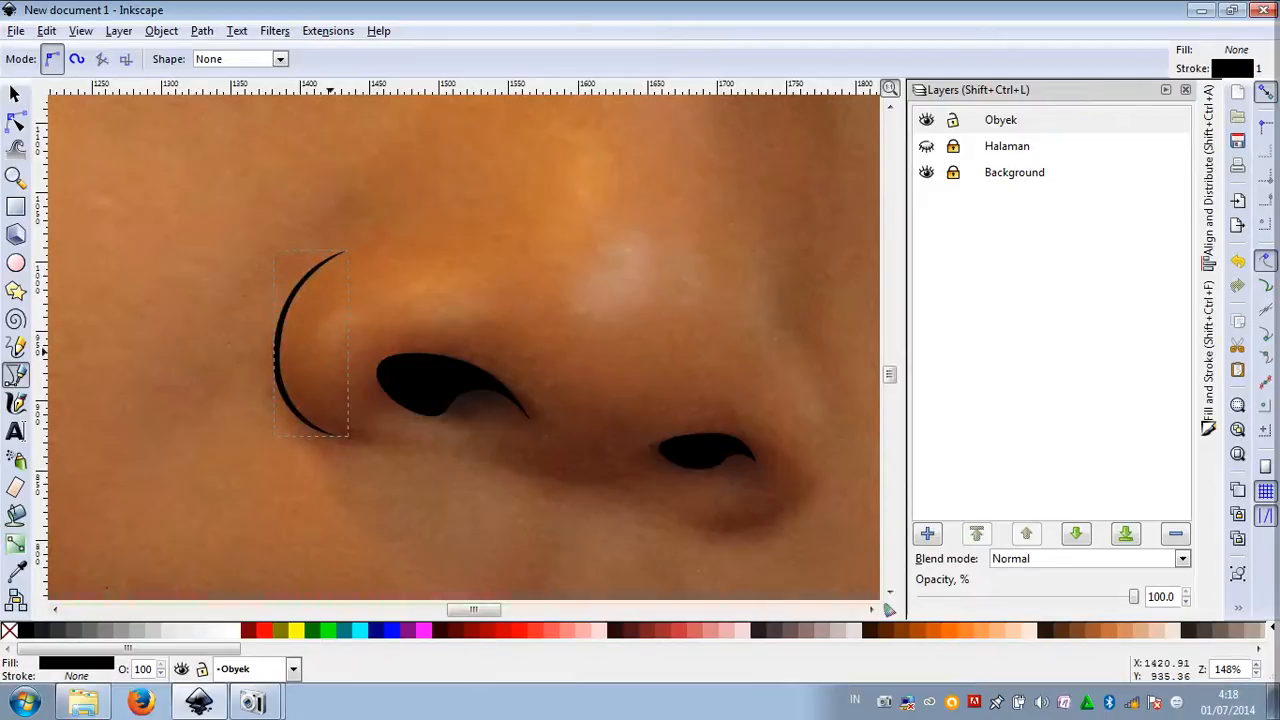
{"action": "left_click", "coordinate": [15, 93]}
{"action": "left_click", "coordinate": [298, 213]}
{"action": "scroll", "coordinate": [376, 245], "scroll_direction": "down", "scroll_amount": 2}
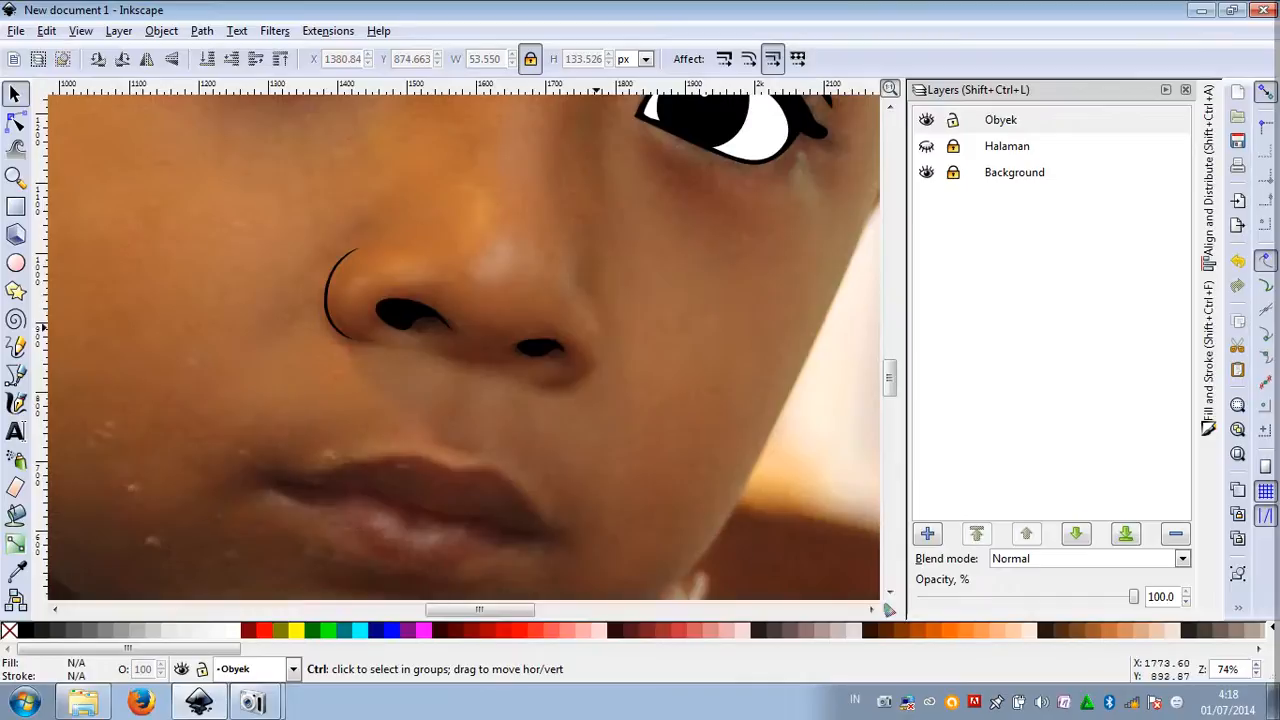
Trace a thin closed crescent about 66 × 122 px around the right nose wing, filled black without a stroke
{"action": "scroll", "coordinate": [588, 350], "scroll_direction": "up", "scroll_amount": 2}
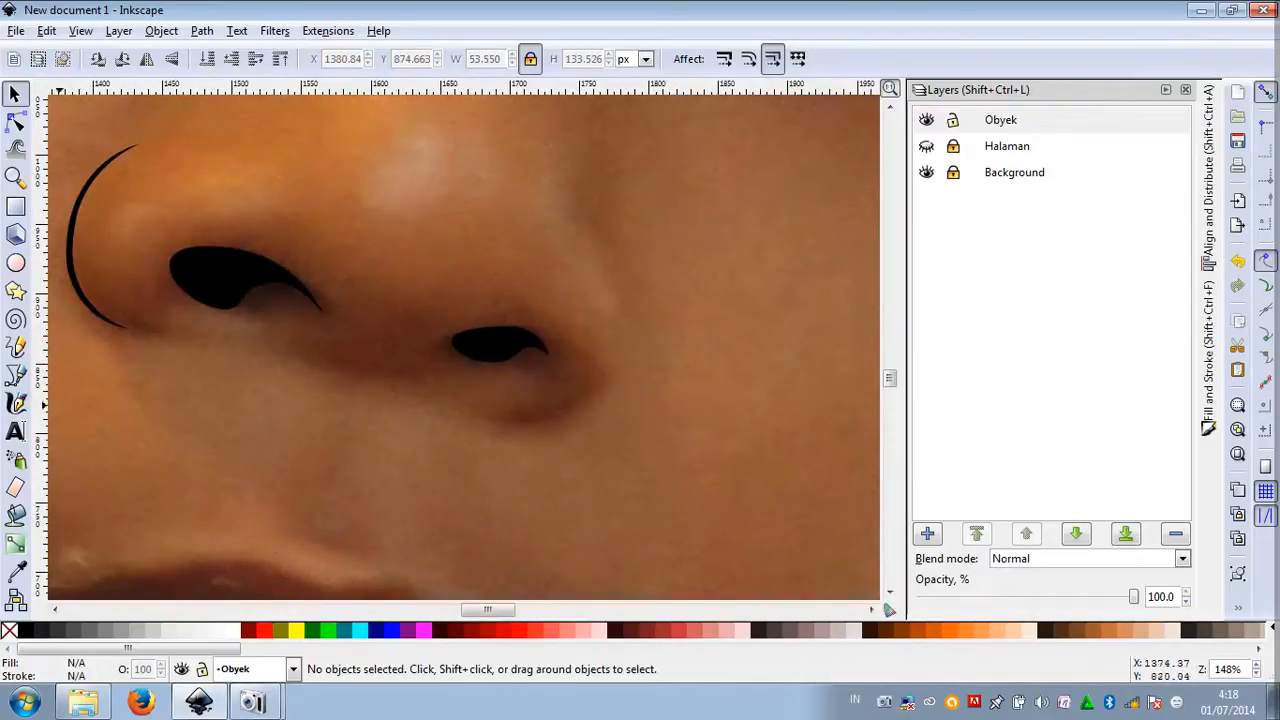
{"action": "key", "text": "b"}
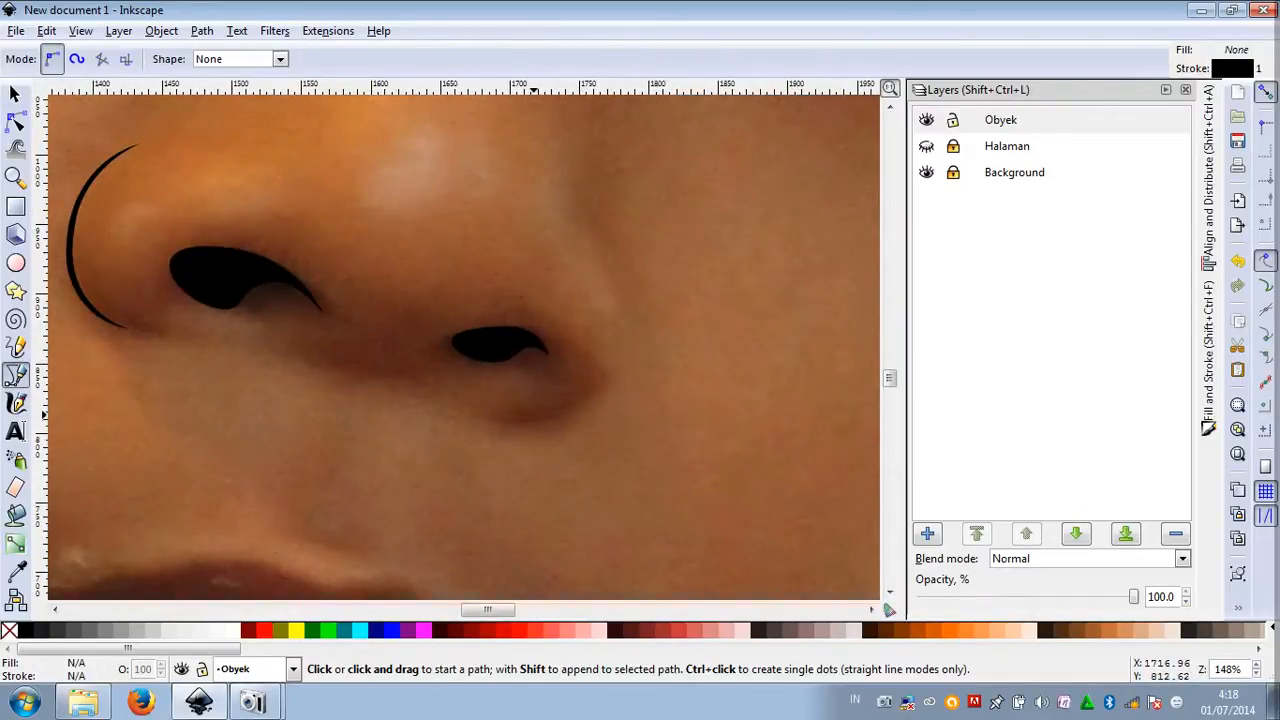
{"action": "left_click", "coordinate": [533, 422]}
{"action": "left_click_drag", "start_coordinate": [619, 328], "coordinate": [620, 298]}
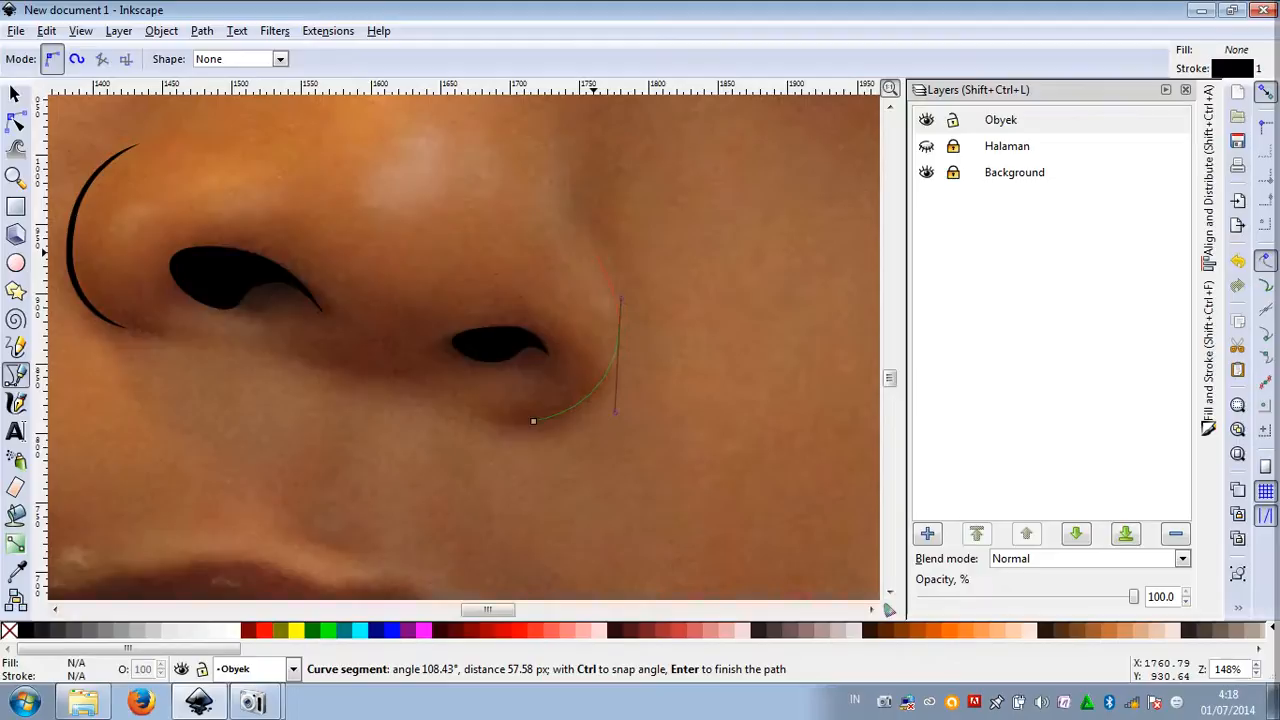
{"action": "key", "text": "Return"}
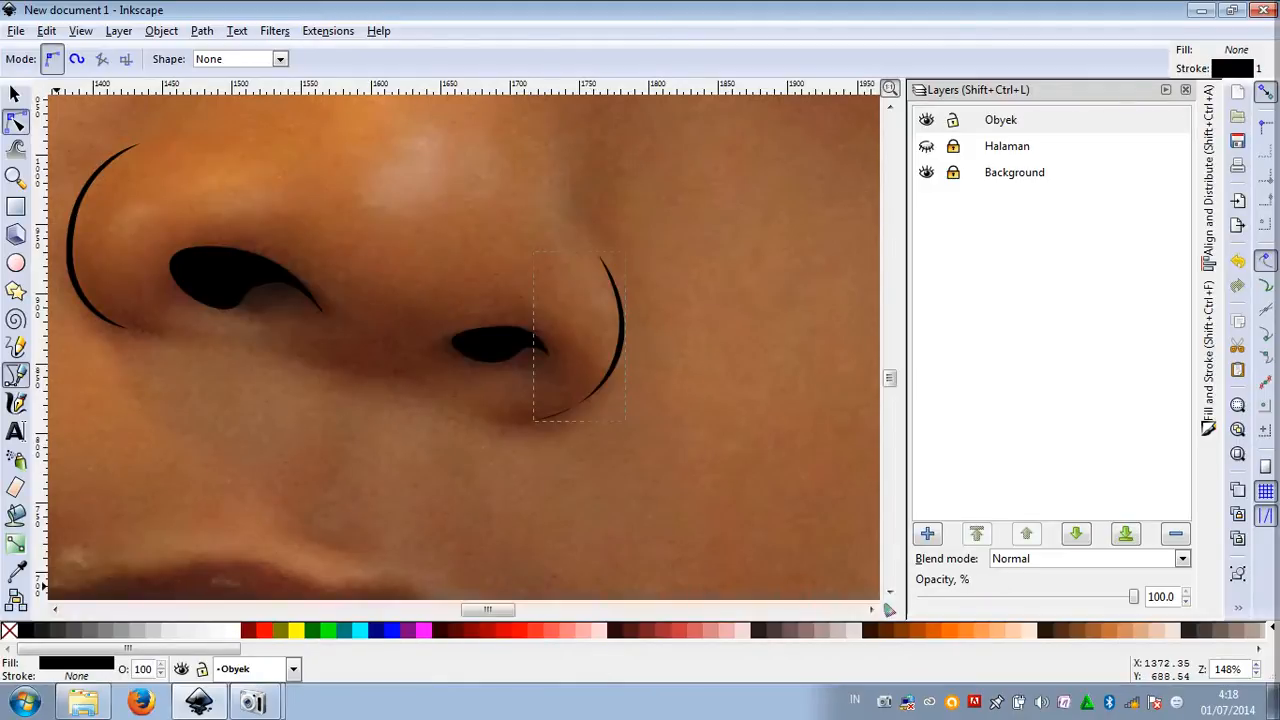
Reshape the right nose-wing crescent's upper and lower curves with its node handles, deselect it, and show the Halaman layer
{"action": "left_click", "coordinate": [15, 120]}
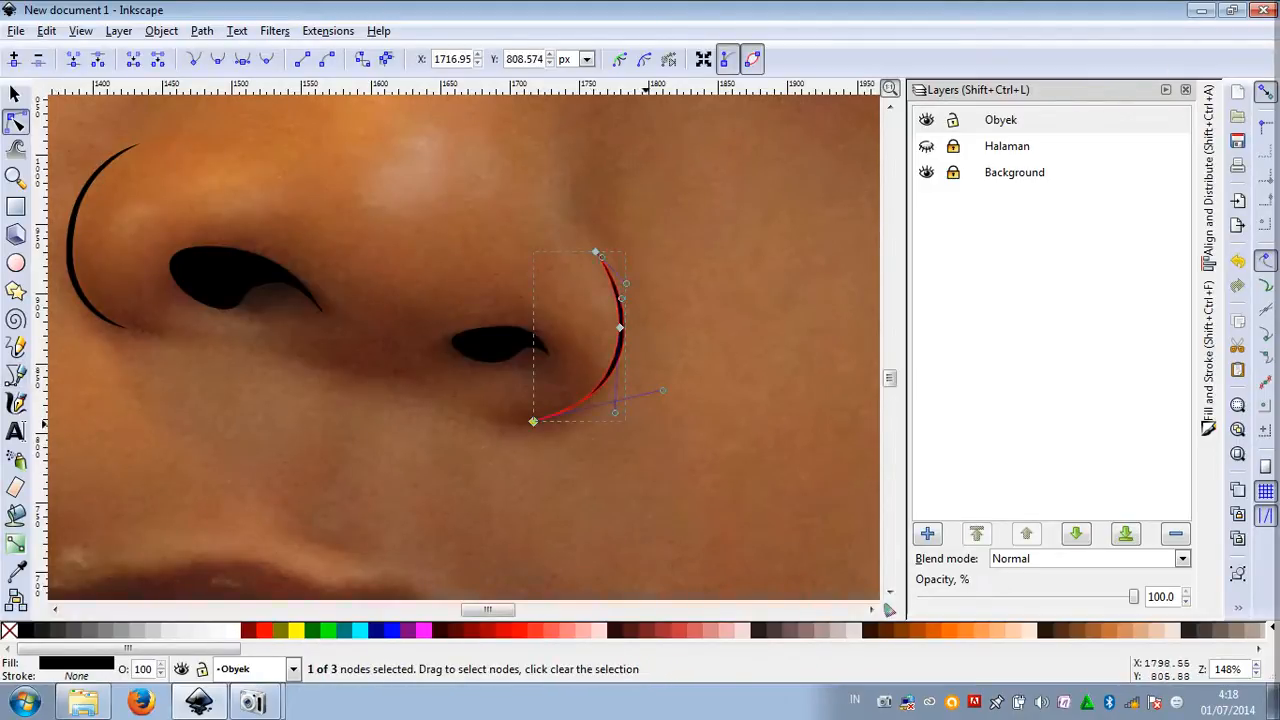
{"action": "scroll", "coordinate": [645, 426], "scroll_direction": "up", "scroll_amount": 1}
{"action": "mouse_move", "coordinate": [669, 377]}
{"action": "left_mouse_down"}
{"action": "mouse_move", "coordinate": [678, 388]}
{"action": "mouse_move", "coordinate": [663, 401]}
{"action": "left_mouse_up"}
{"action": "left_click_drag", "start_coordinate": [617, 224], "coordinate": [623, 214]}
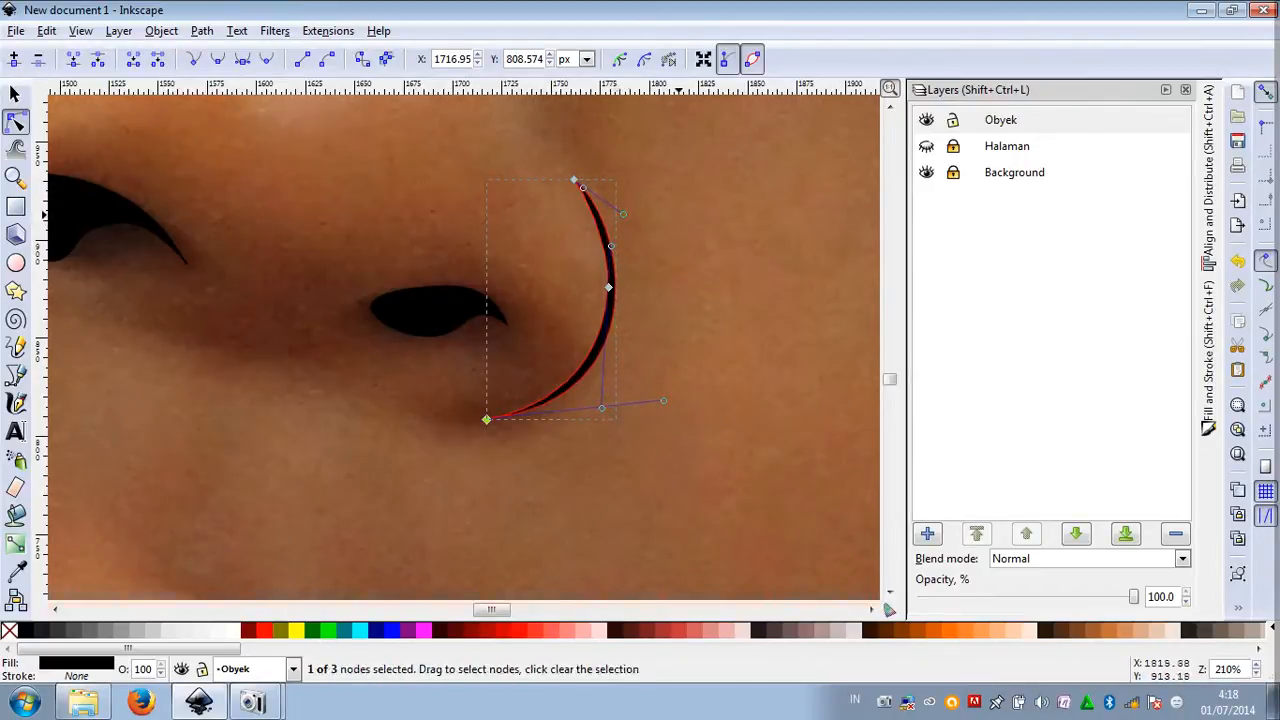
{"action": "key", "text": "F1"}
{"action": "left_click", "coordinate": [678, 213]}
{"action": "scroll", "coordinate": [677, 214], "scroll_direction": "down", "scroll_amount": 6}
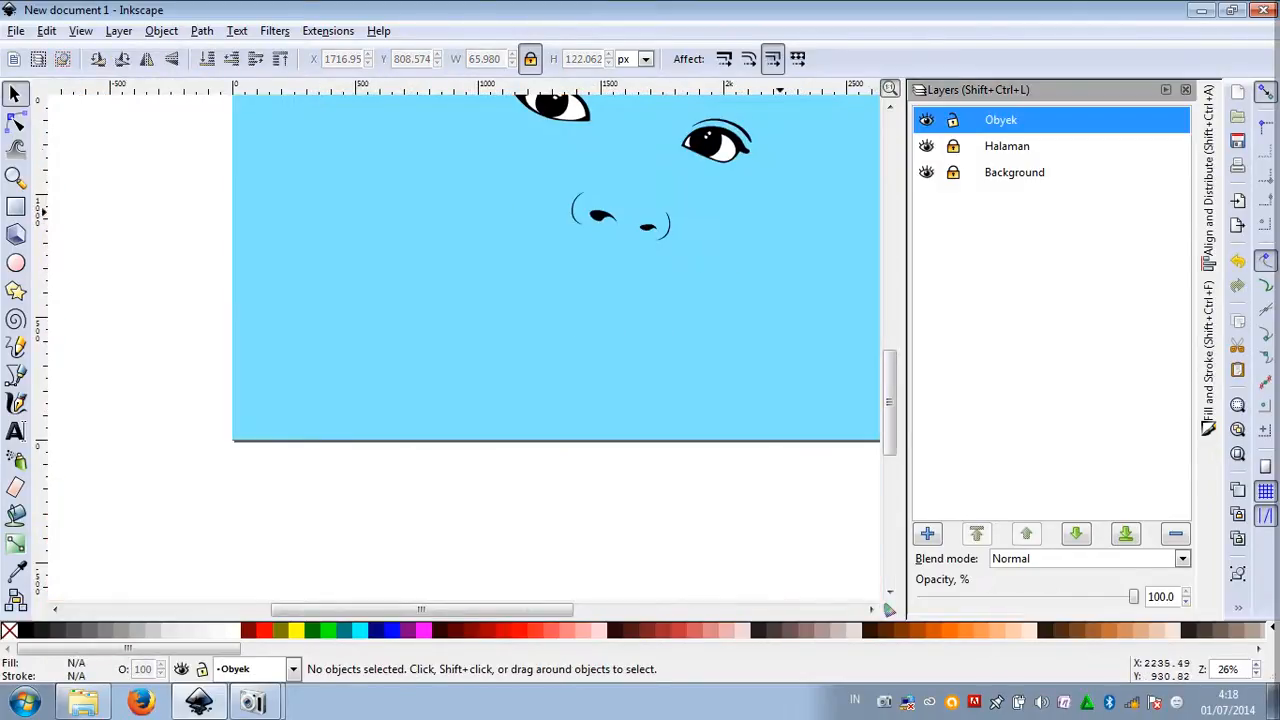
{"action": "scroll", "coordinate": [556, 330], "scroll_direction": "up", "scroll_amount": 3}
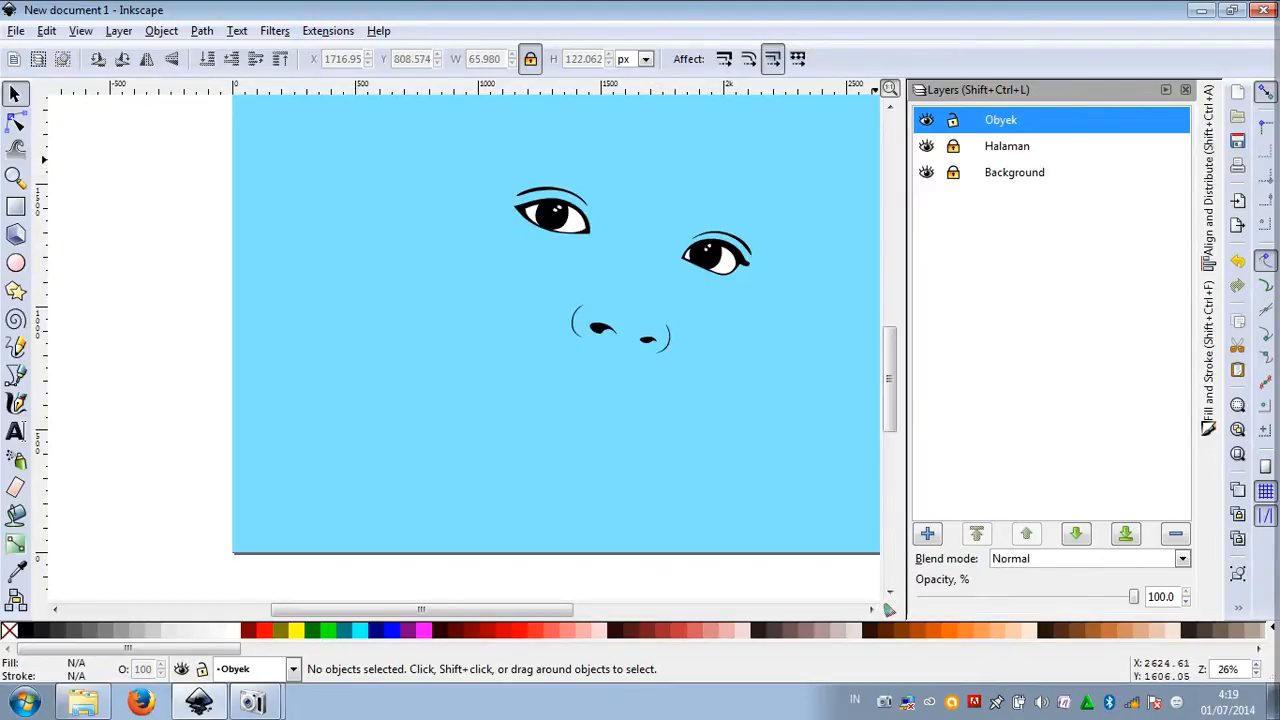
Hide the Halaman layer and trace a thin closed crescent about 75 × 220 px along the nose bridge beside the second eye
{"action": "left_click", "coordinate": [927, 147]}
{"action": "scroll", "coordinate": [715, 245], "scroll_direction": "up", "scroll_amount": 3}
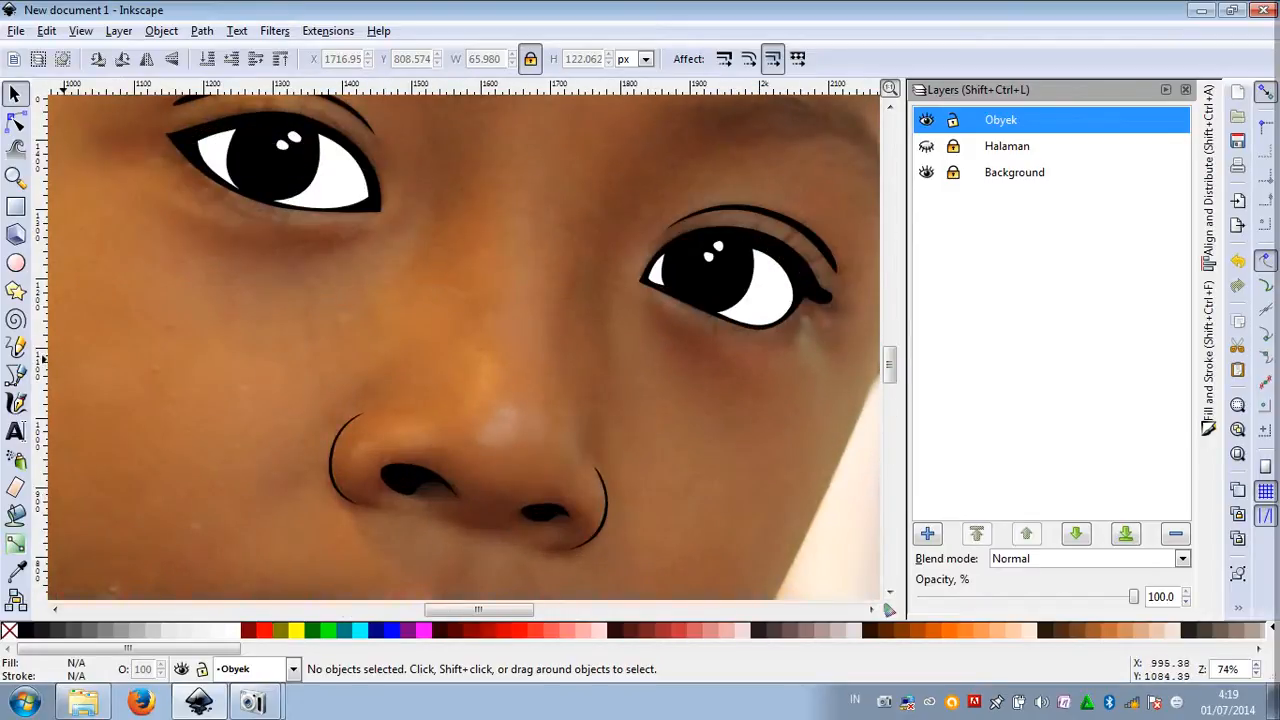
{"action": "left_click", "coordinate": [15, 374]}
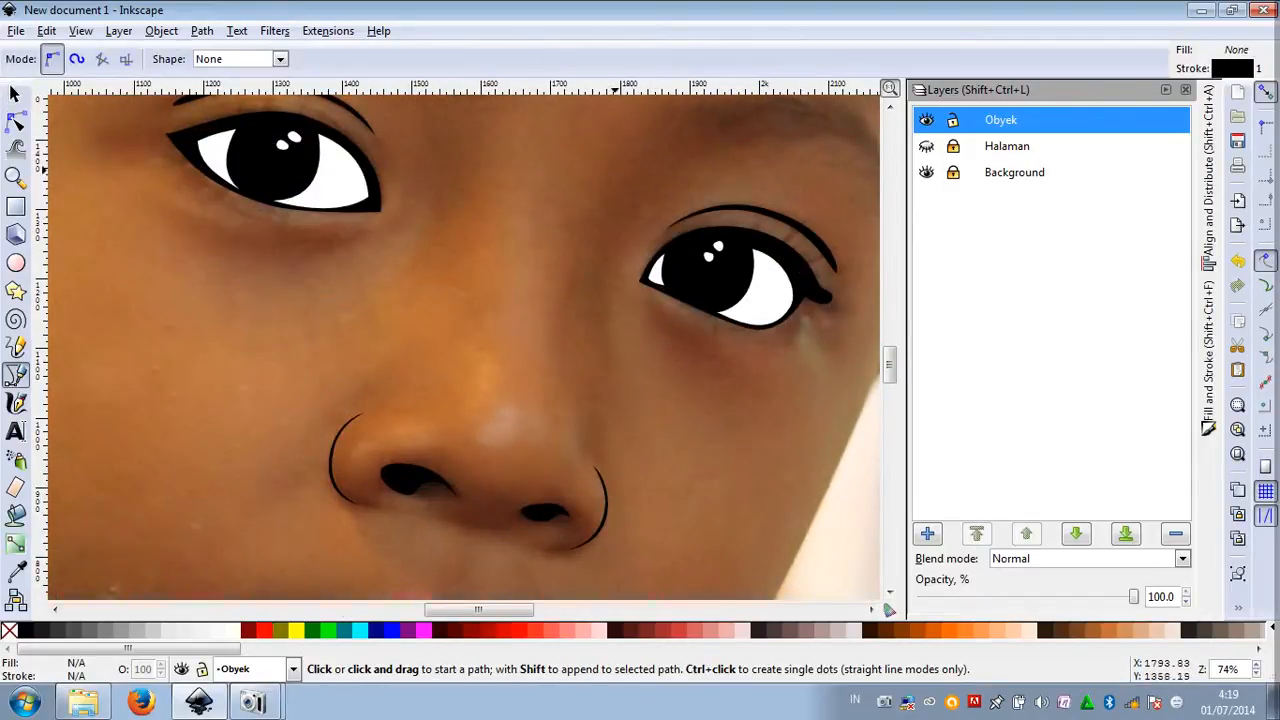
{"action": "left_click", "coordinate": [616, 165]}
{"action": "left_click_drag", "start_coordinate": [564, 325], "coordinate": [567, 263]}
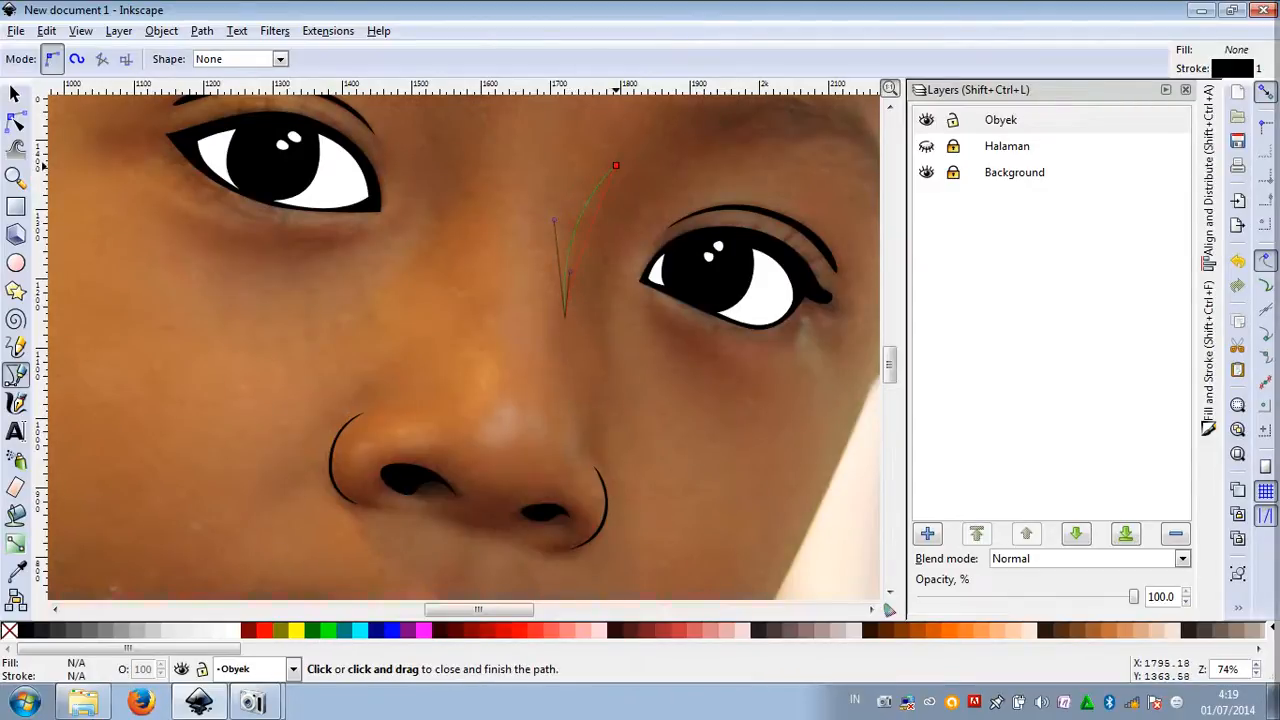
{"action": "left_click_drag", "start_coordinate": [616, 165], "coordinate": [674, 84]}
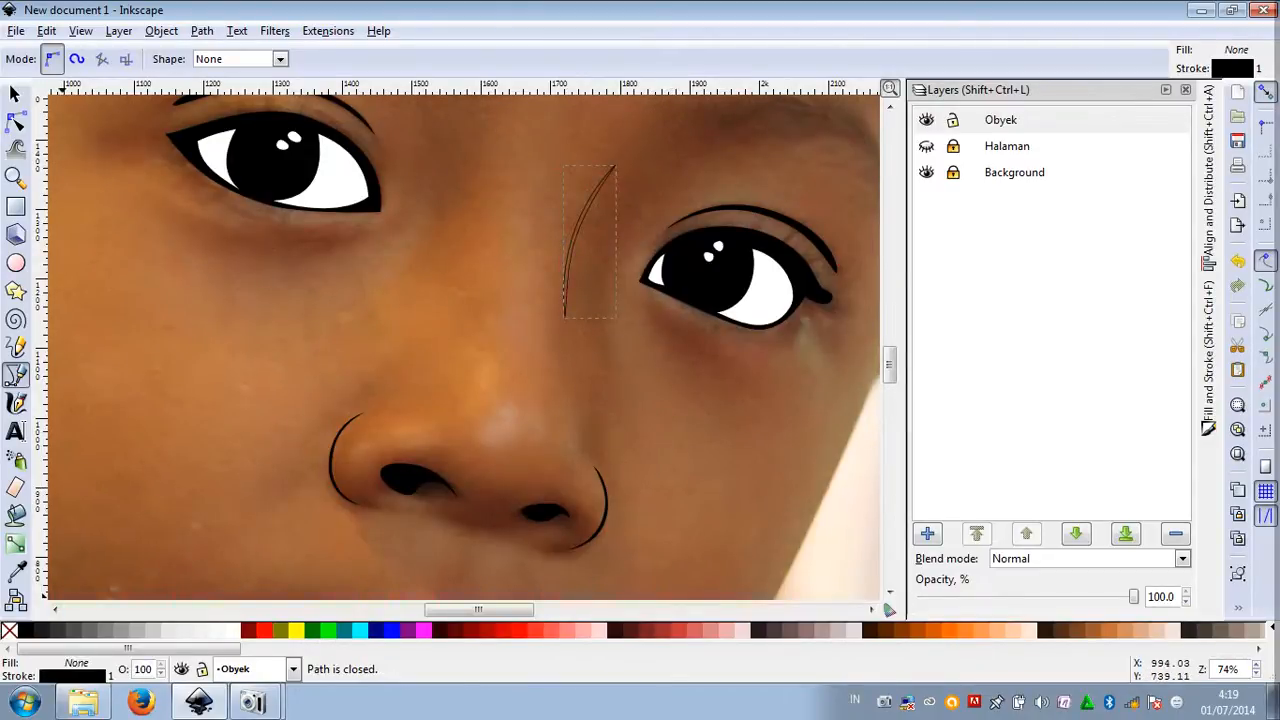
Fill the nose-bridge crescent black, remove its stroke, and show the Halaman layer
{"action": "left_click", "coordinate": [25, 630]}
{"action": "left_click", "coordinate": [8, 630], "text": "shift"}
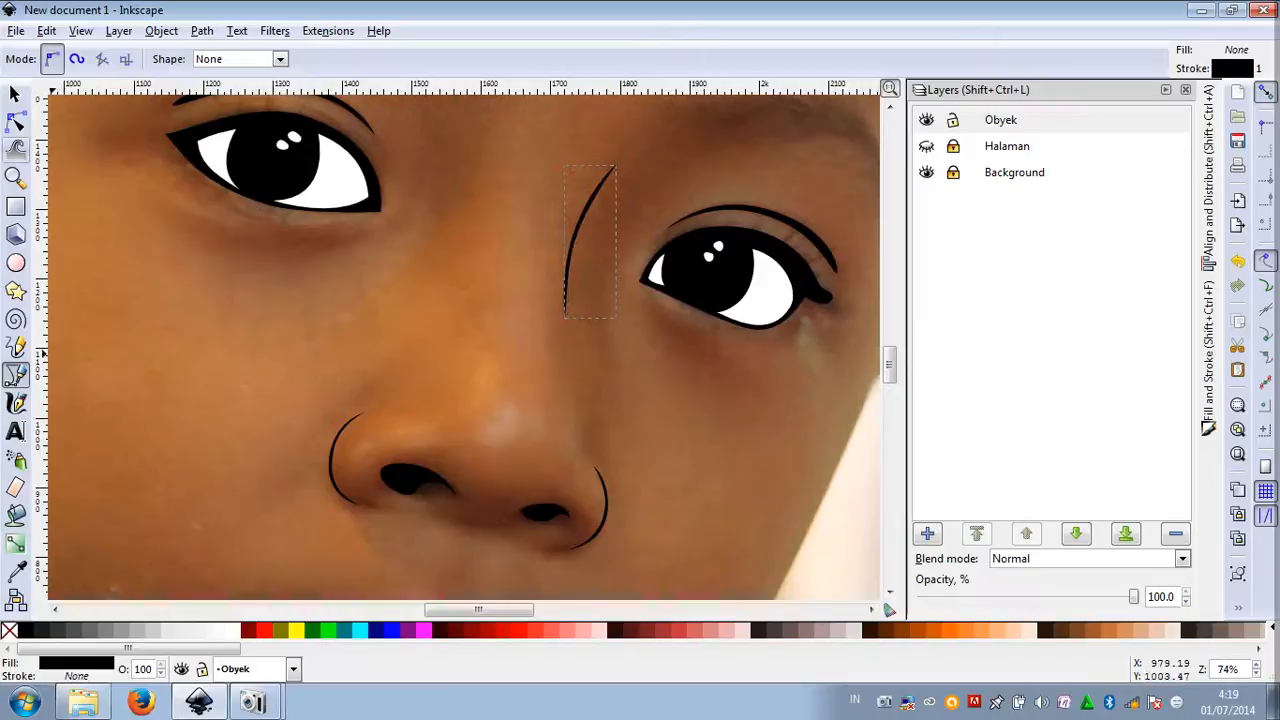
{"action": "left_click", "coordinate": [15, 93]}
{"action": "left_click", "coordinate": [927, 146]}
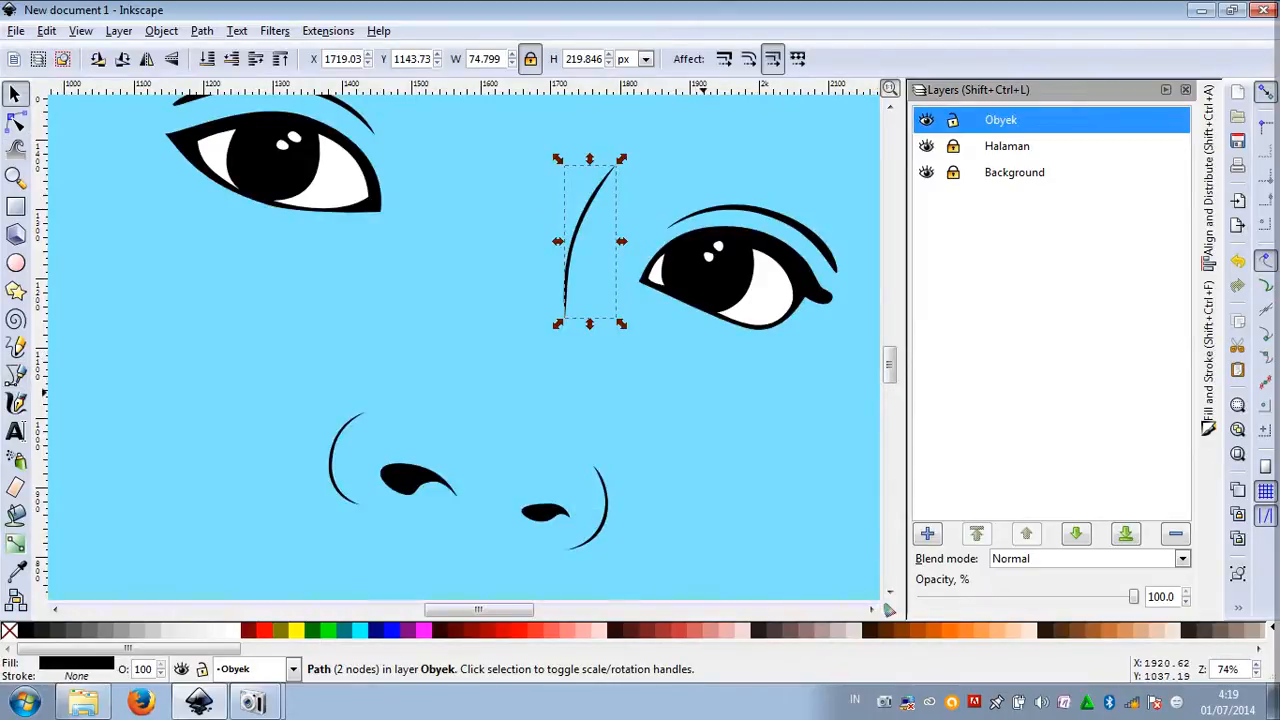
Deselect the nose-bridge crescent and hide the Halaman layer to expose the photo's first eyebrow
{"action": "left_click", "coordinate": [534, 417]}
{"action": "scroll", "coordinate": [534, 417], "scroll_direction": "down", "scroll_amount": 4}
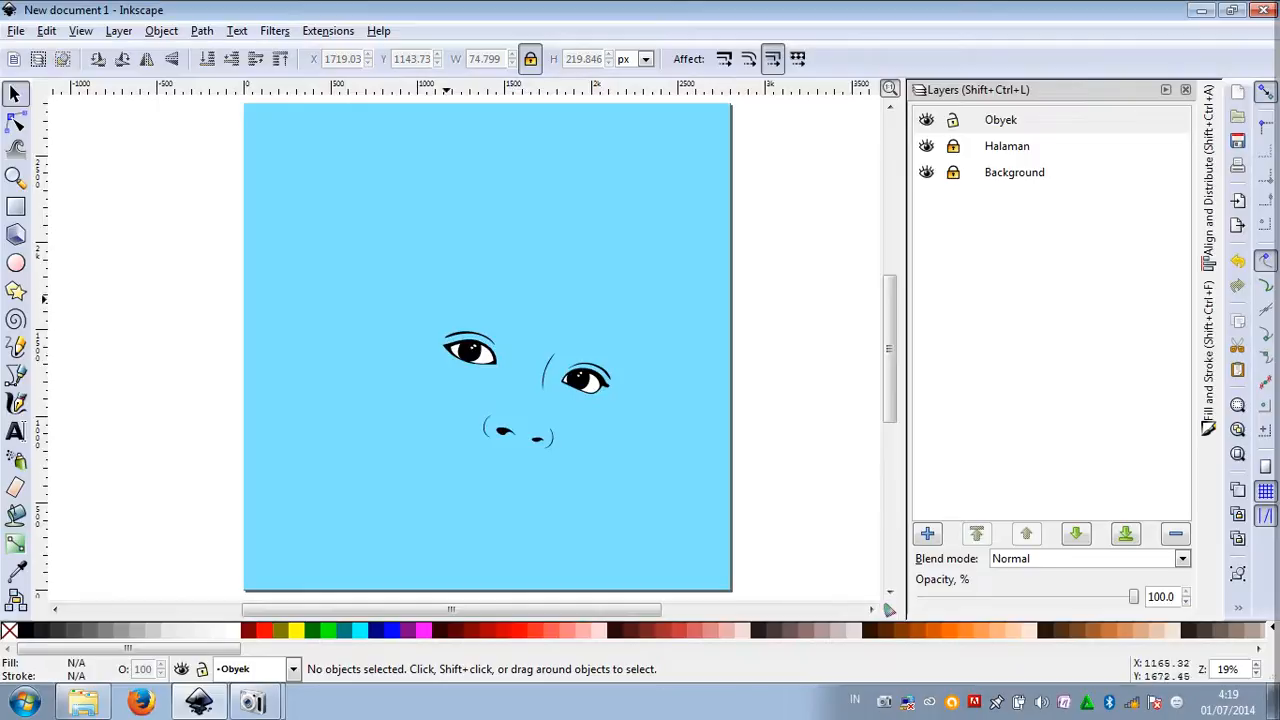
{"action": "left_click", "coordinate": [927, 146]}
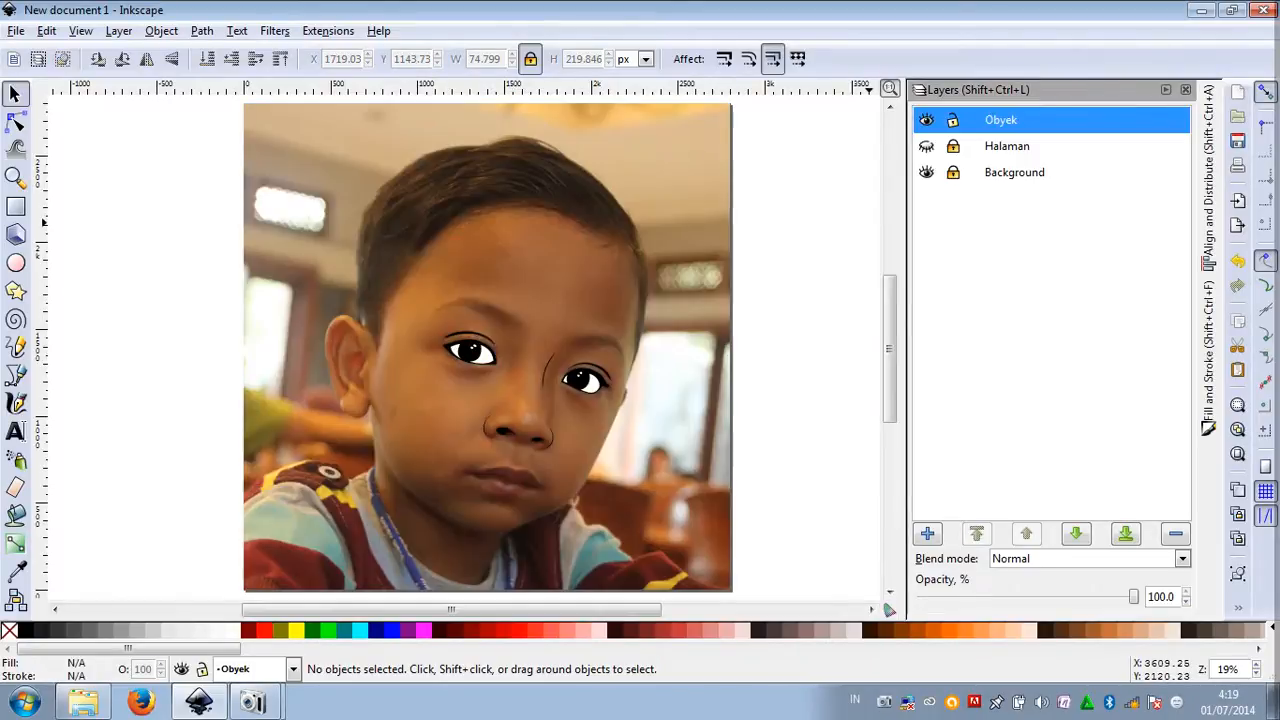
{"action": "left_click", "coordinate": [927, 146]}
{"action": "left_click", "coordinate": [927, 146]}
{"action": "scroll", "coordinate": [490, 306], "scroll_direction": "up", "scroll_amount": 5}
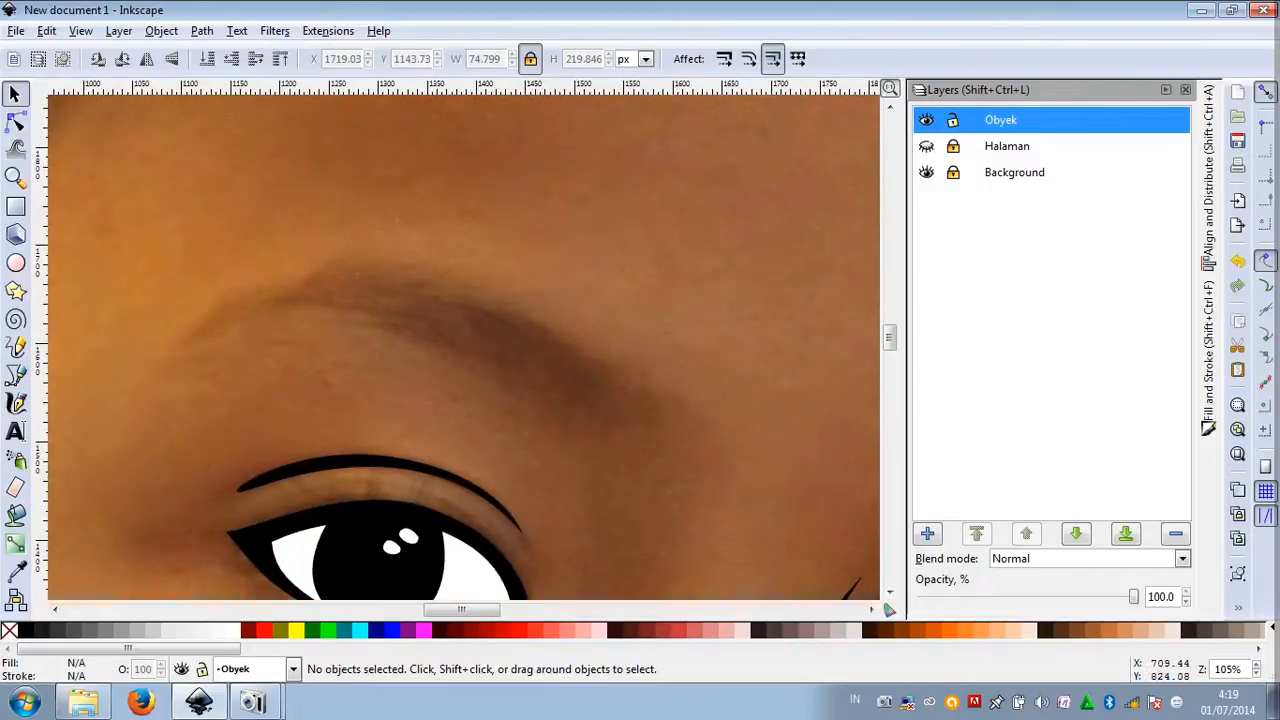
{"action": "scroll", "coordinate": [490, 306], "scroll_direction": "down", "scroll_amount": 2}
{"action": "scroll", "coordinate": [451, 288], "scroll_direction": "up", "scroll_amount": 1}
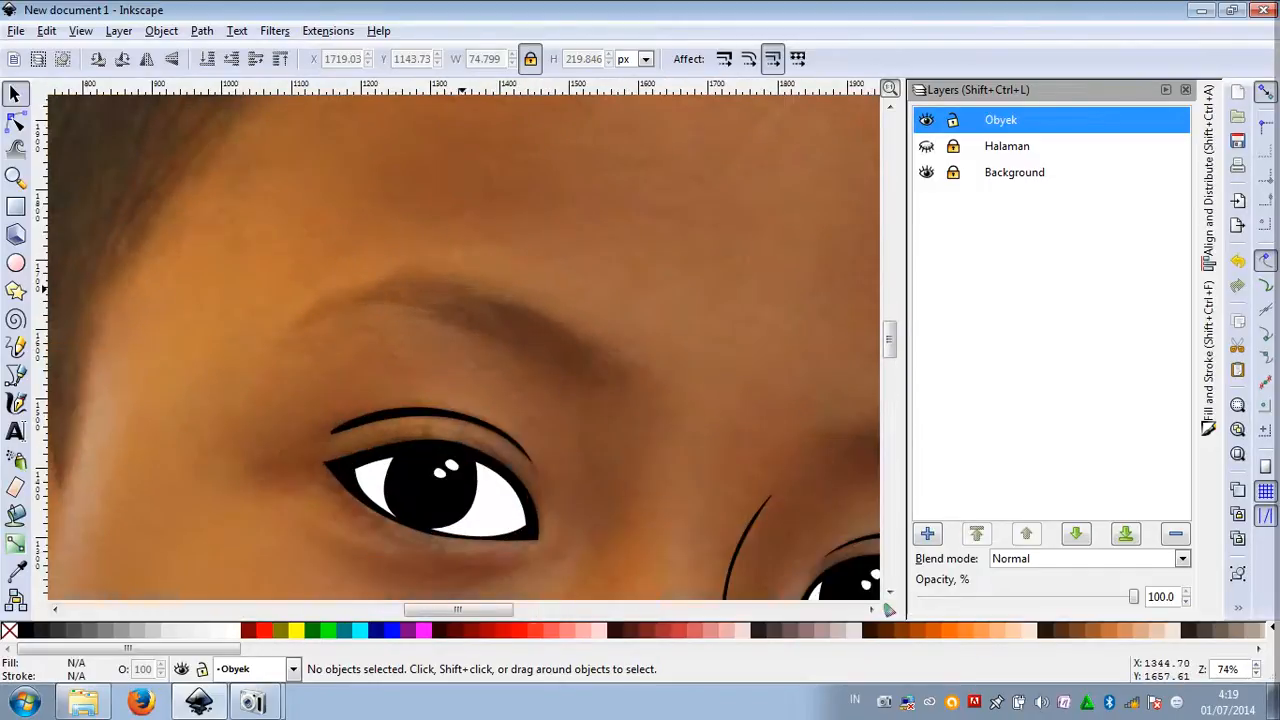
{"action": "scroll", "coordinate": [460, 290], "scroll_direction": "up", "scroll_amount": 1}
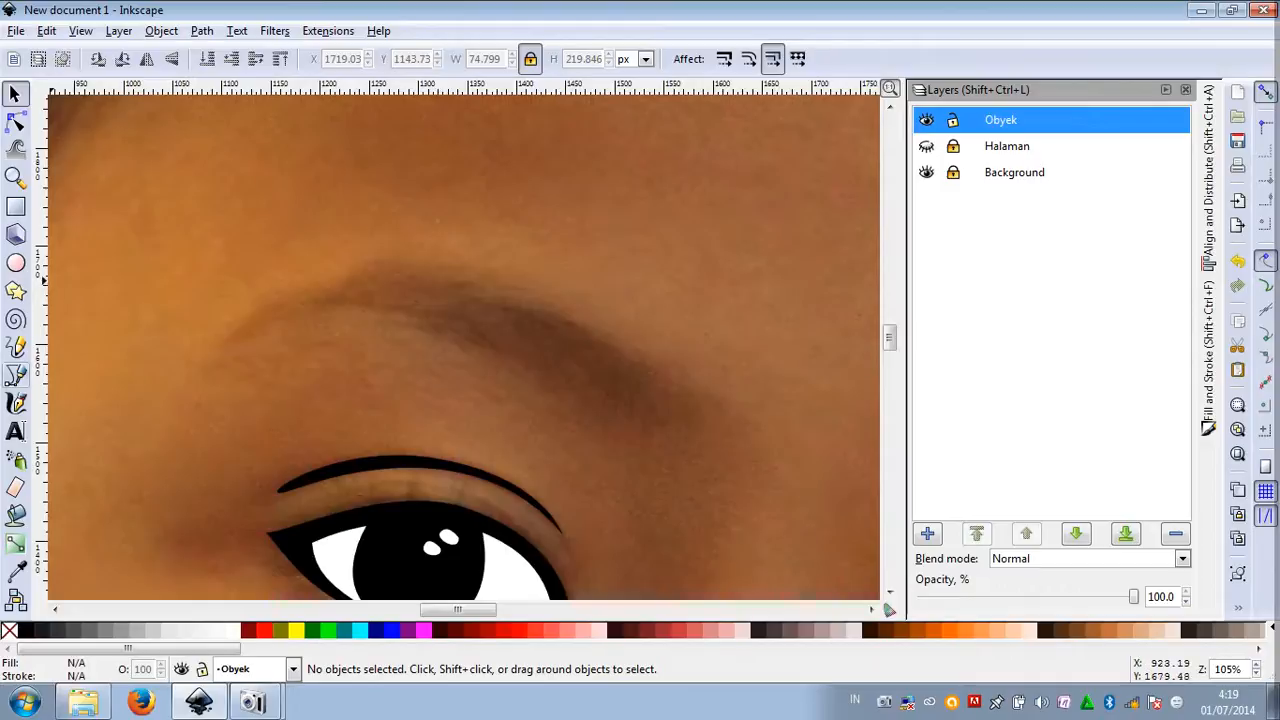
Trace the eyebrow above the first eye as a closed curved path with small jagged hair notches along its upper and lower edges
{"action": "left_click", "coordinate": [15, 374]}
{"action": "left_click", "coordinate": [228, 339]}
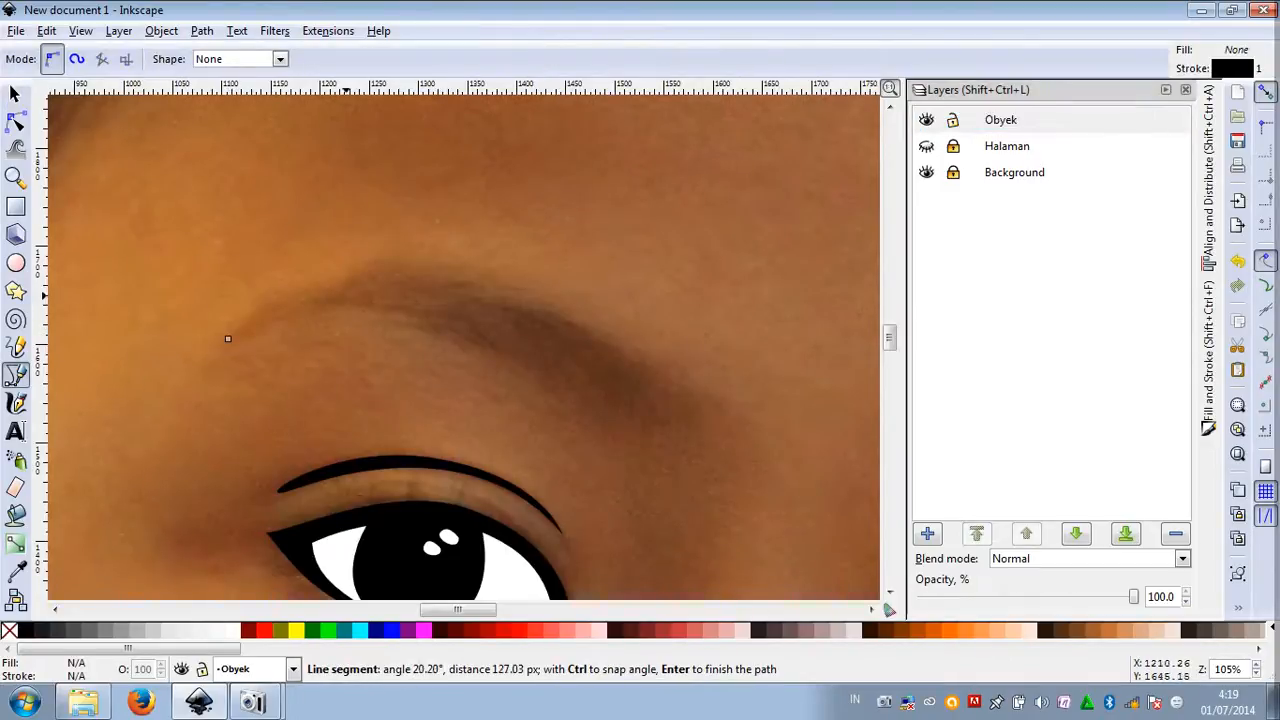
{"action": "left_click_drag", "start_coordinate": [407, 264], "coordinate": [440, 264]}
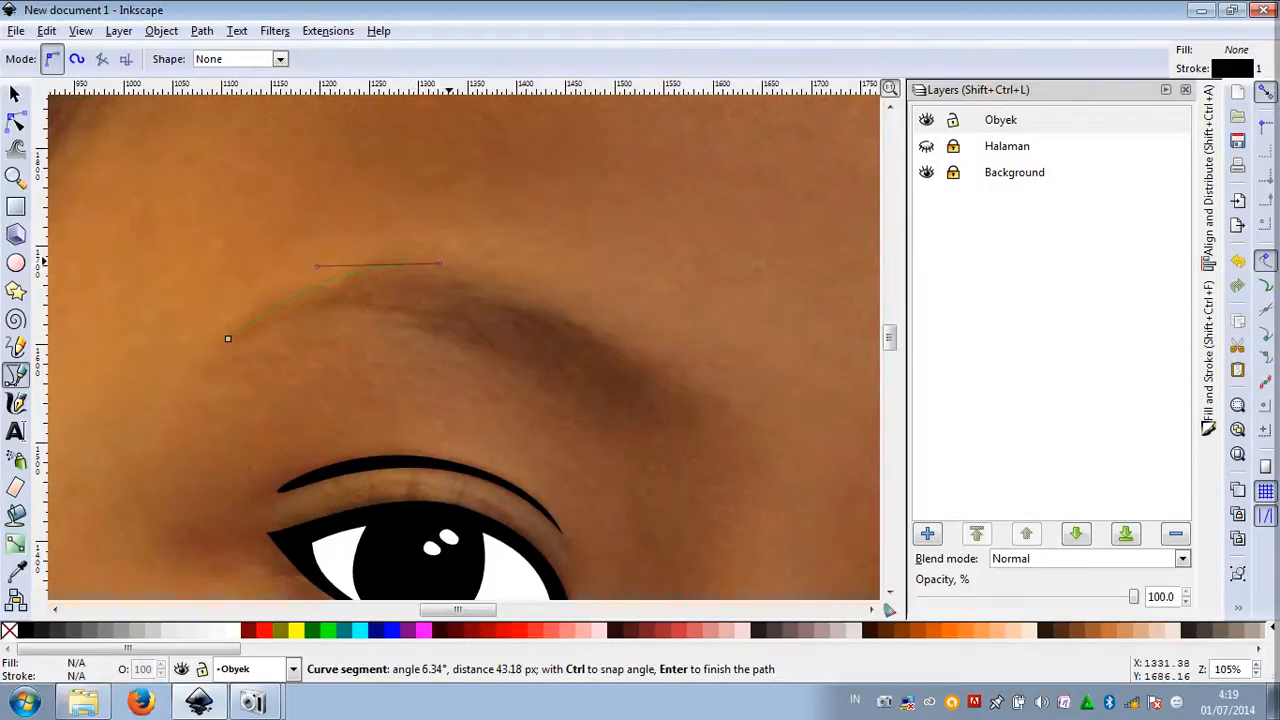
{"action": "scroll", "coordinate": [445, 263], "scroll_direction": "up", "scroll_amount": 1}
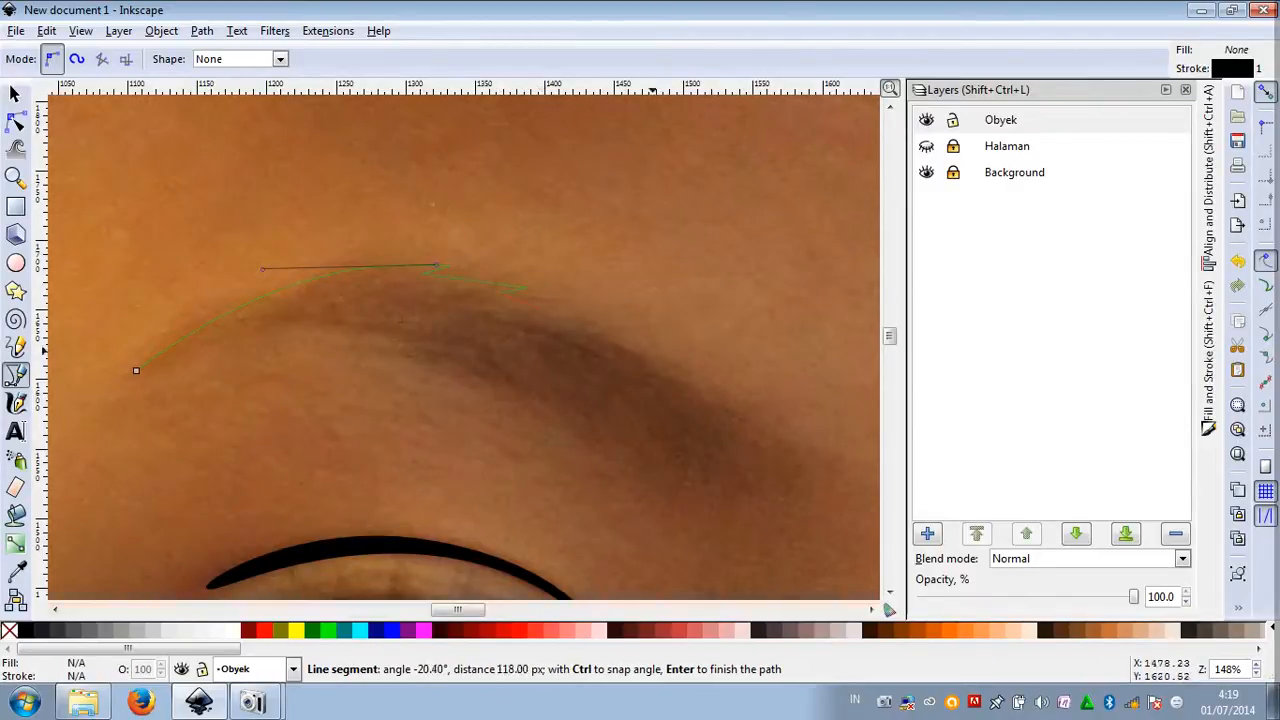
{"action": "left_click_drag", "start_coordinate": [663, 358], "coordinate": [726, 408]}
{"action": "left_click_drag", "start_coordinate": [740, 455], "coordinate": [724, 485]}
{"action": "left_click_drag", "start_coordinate": [630, 462], "coordinate": [602, 438]}
{"action": "left_click_drag", "start_coordinate": [478, 378], "coordinate": [370, 332]}
{"action": "left_click", "coordinate": [350, 350]}
{"action": "left_click_drag", "start_coordinate": [136, 370], "coordinate": [42, 416]}
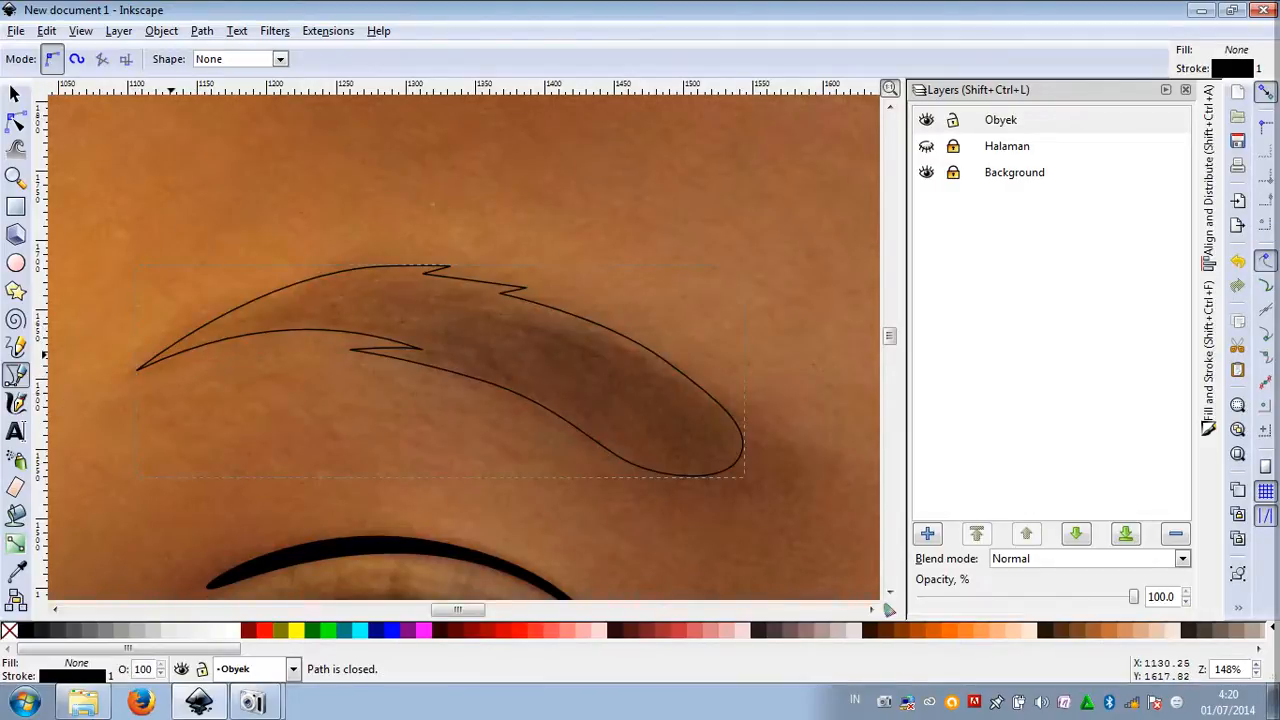
Fill the first eyebrow black, remove its stroke, and show the Halaman layer to check the shape
{"action": "left_click", "coordinate": [25, 629]}
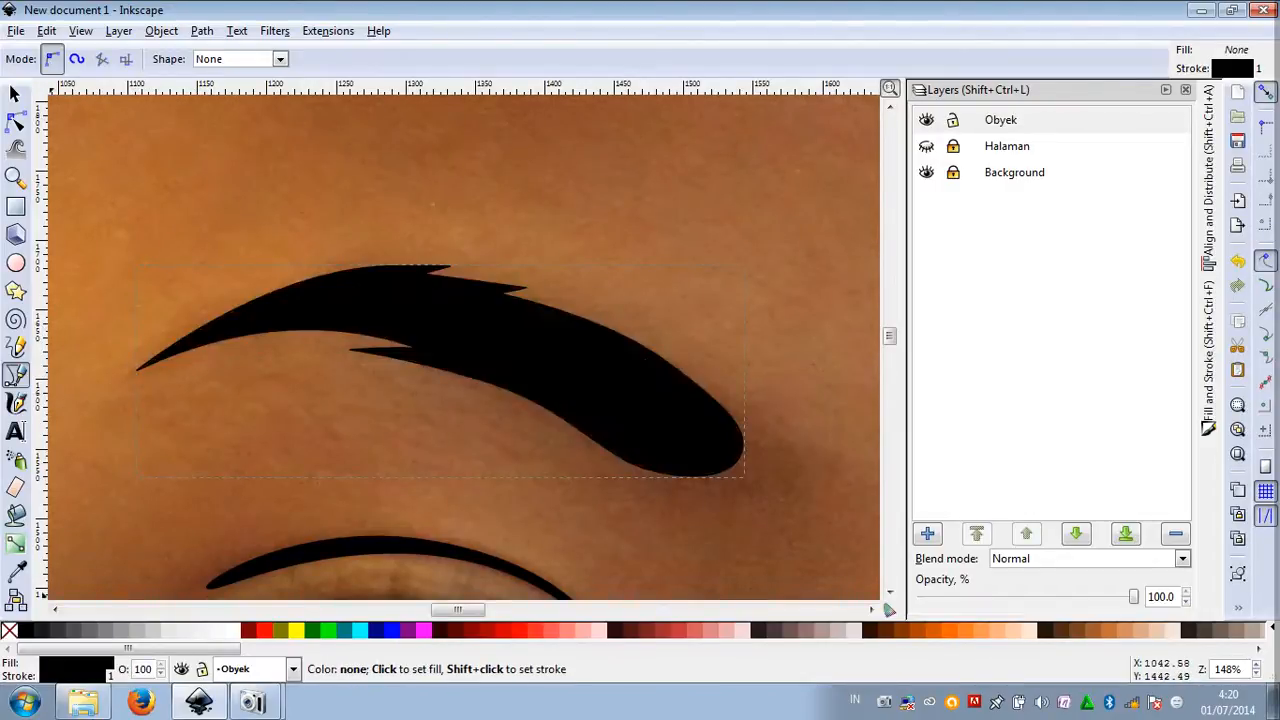
{"action": "left_click", "coordinate": [8, 629], "text": "shift"}
{"action": "left_click", "coordinate": [926, 146]}
{"action": "scroll", "coordinate": [556, 216], "scroll_direction": "down", "scroll_amount": 5}
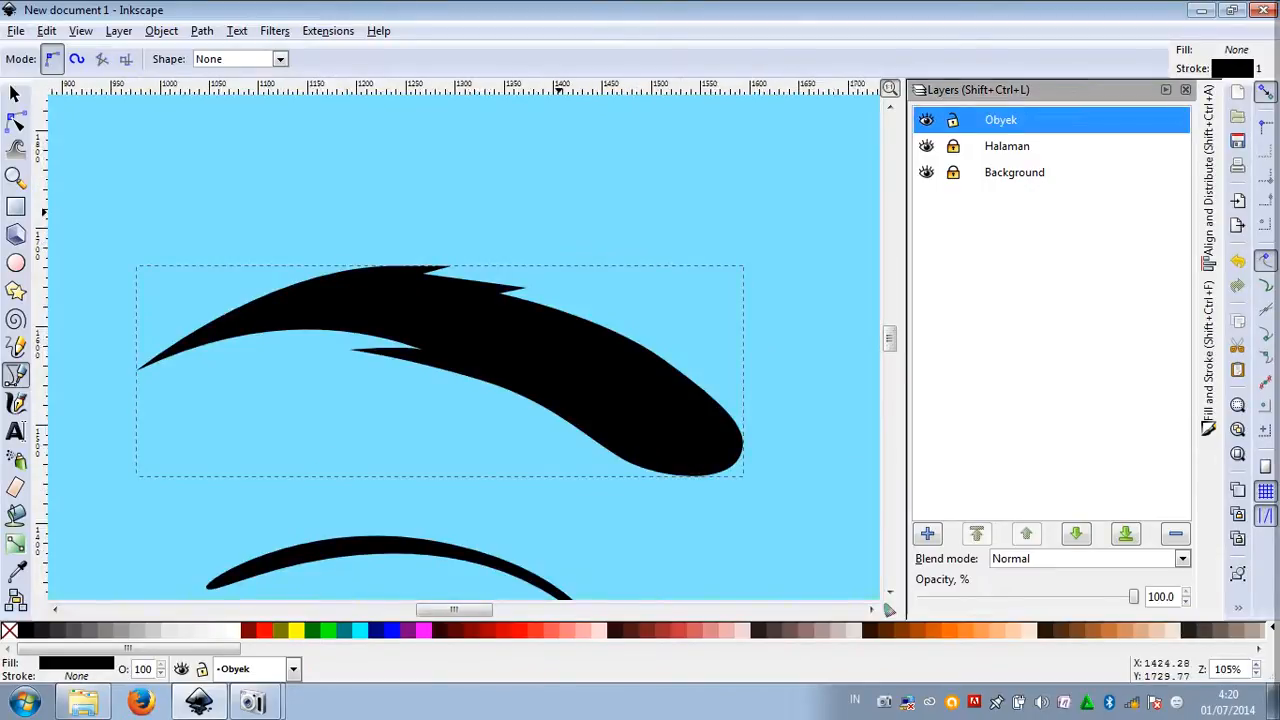
{"action": "scroll", "coordinate": [622, 314], "scroll_direction": "down", "scroll_amount": 1}
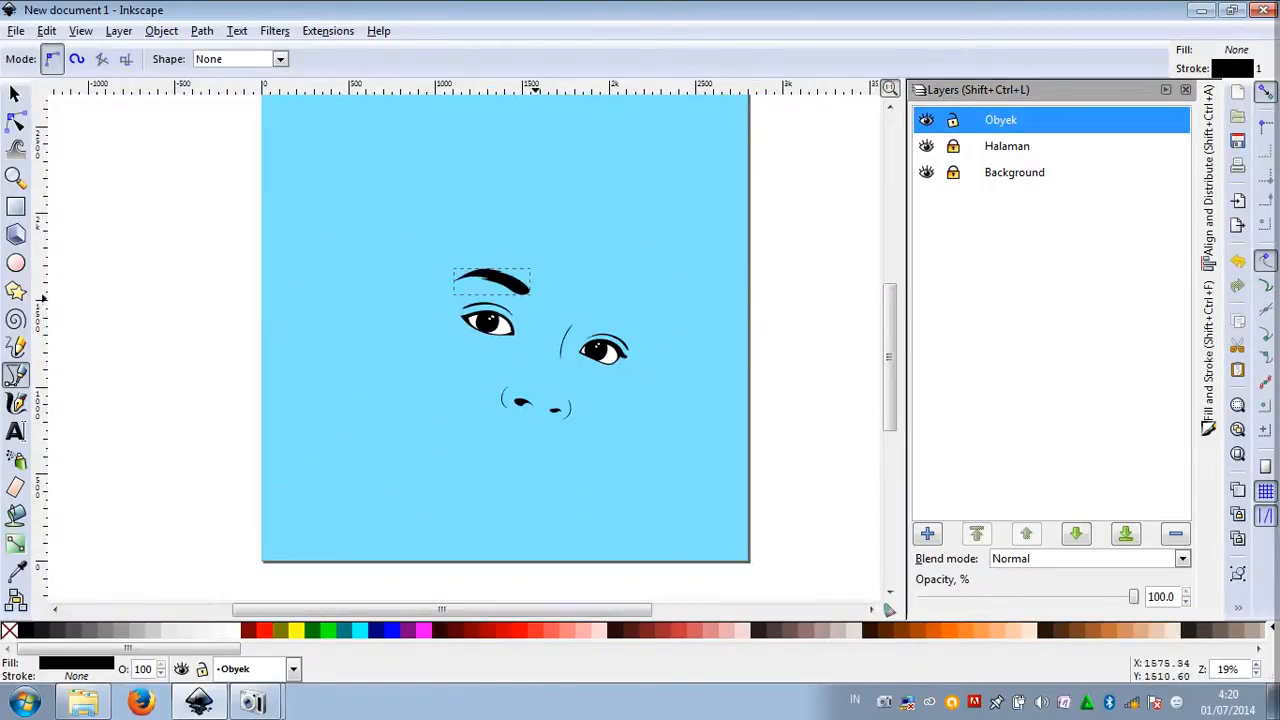
{"action": "scroll", "coordinate": [598, 314], "scroll_direction": "up", "scroll_amount": 3}
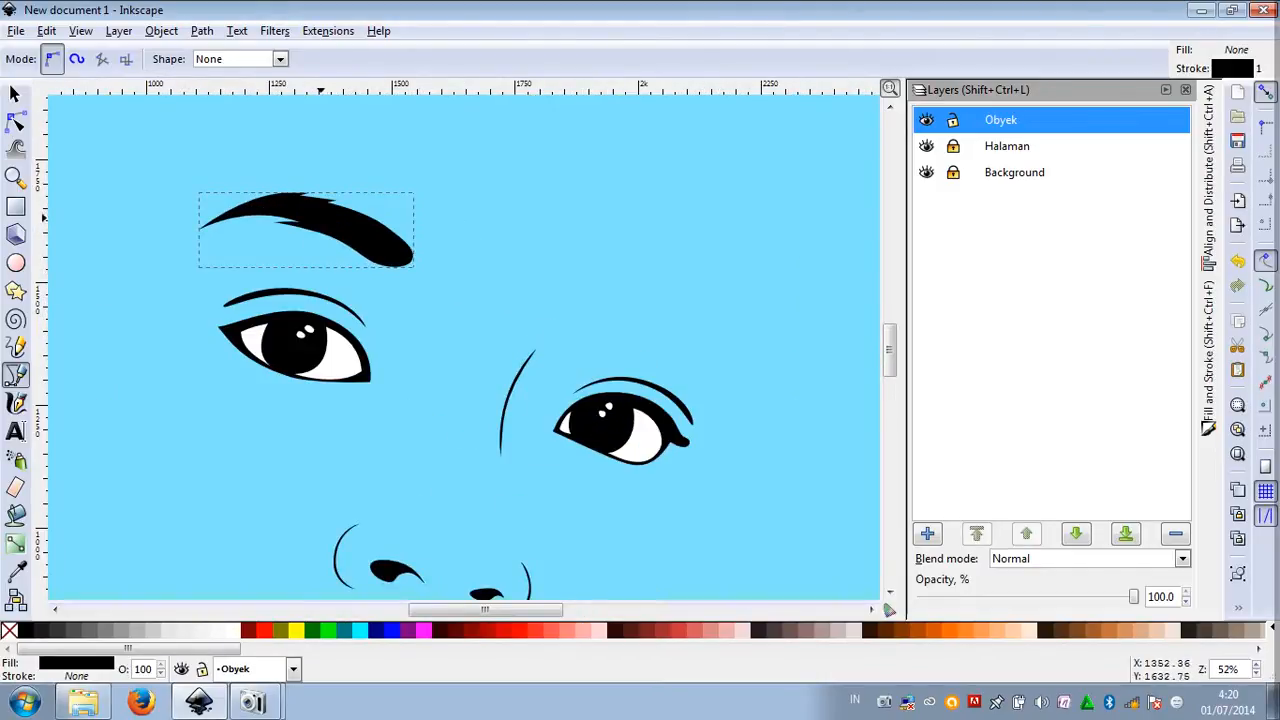
{"action": "scroll", "coordinate": [253, 212], "scroll_direction": "up", "scroll_amount": 4}
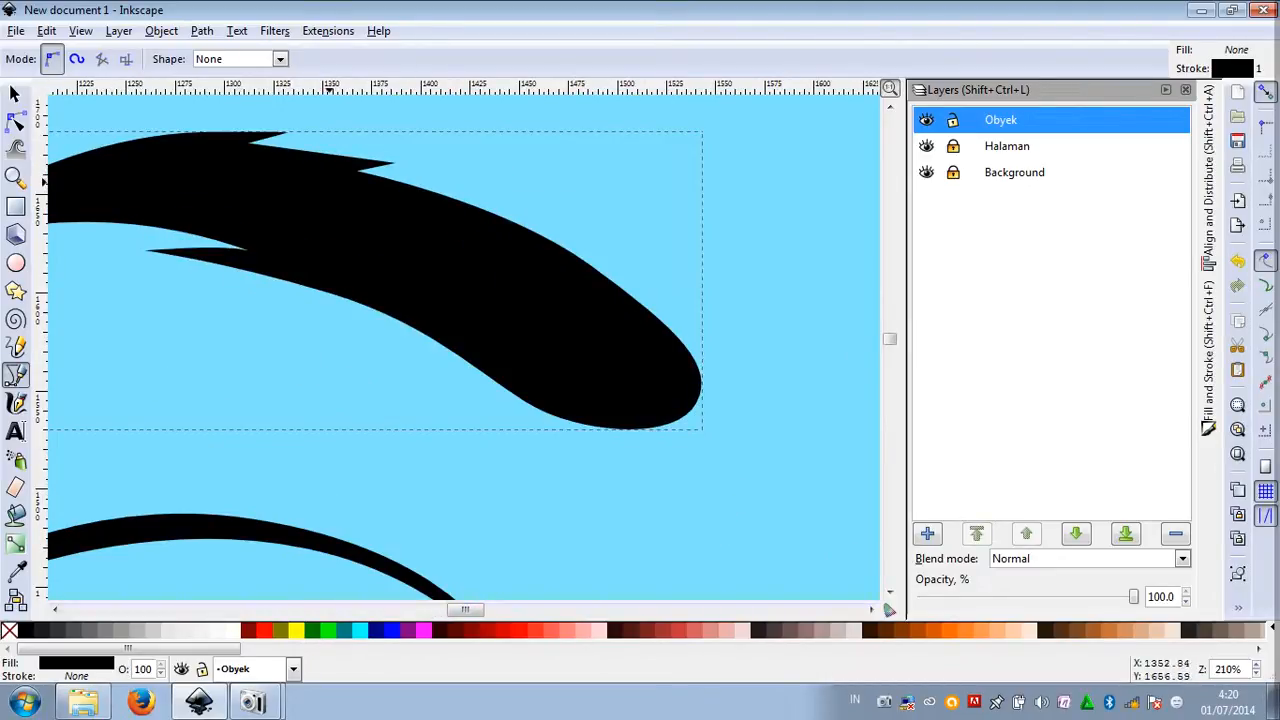
{"action": "scroll", "coordinate": [305, 229], "scroll_direction": "down", "scroll_amount": 4}
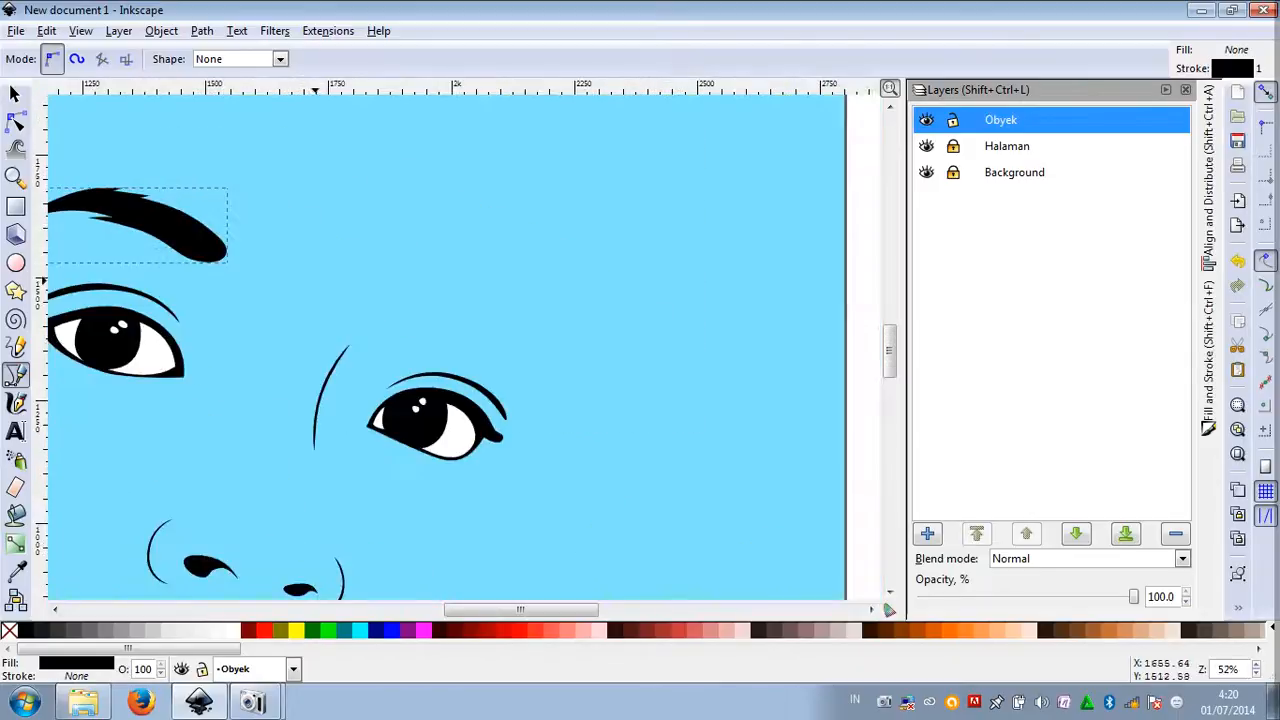
Hide the Halaman layer and trace the second eyebrow as a closed curved path about 284 × 164 px with a small notch underneath
{"action": "left_click", "coordinate": [926, 146]}
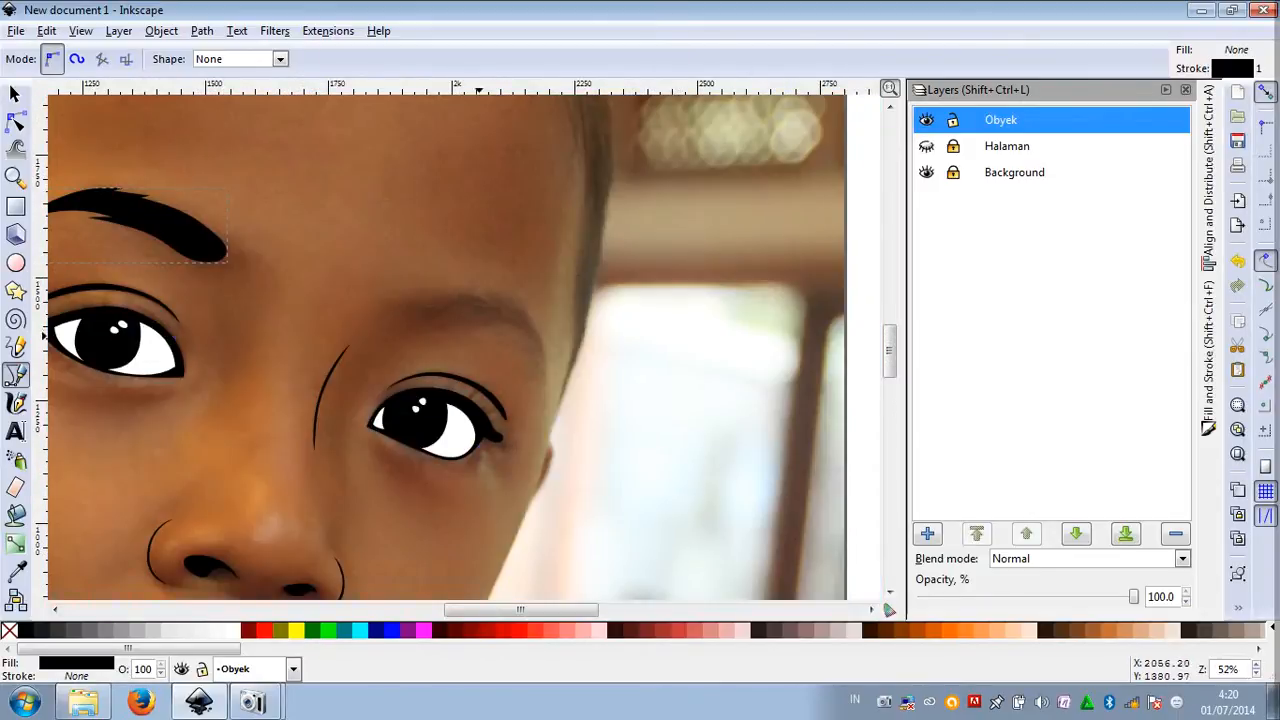
{"action": "scroll", "coordinate": [475, 340], "scroll_direction": "up", "scroll_amount": 2}
{"action": "left_click", "coordinate": [614, 406]}
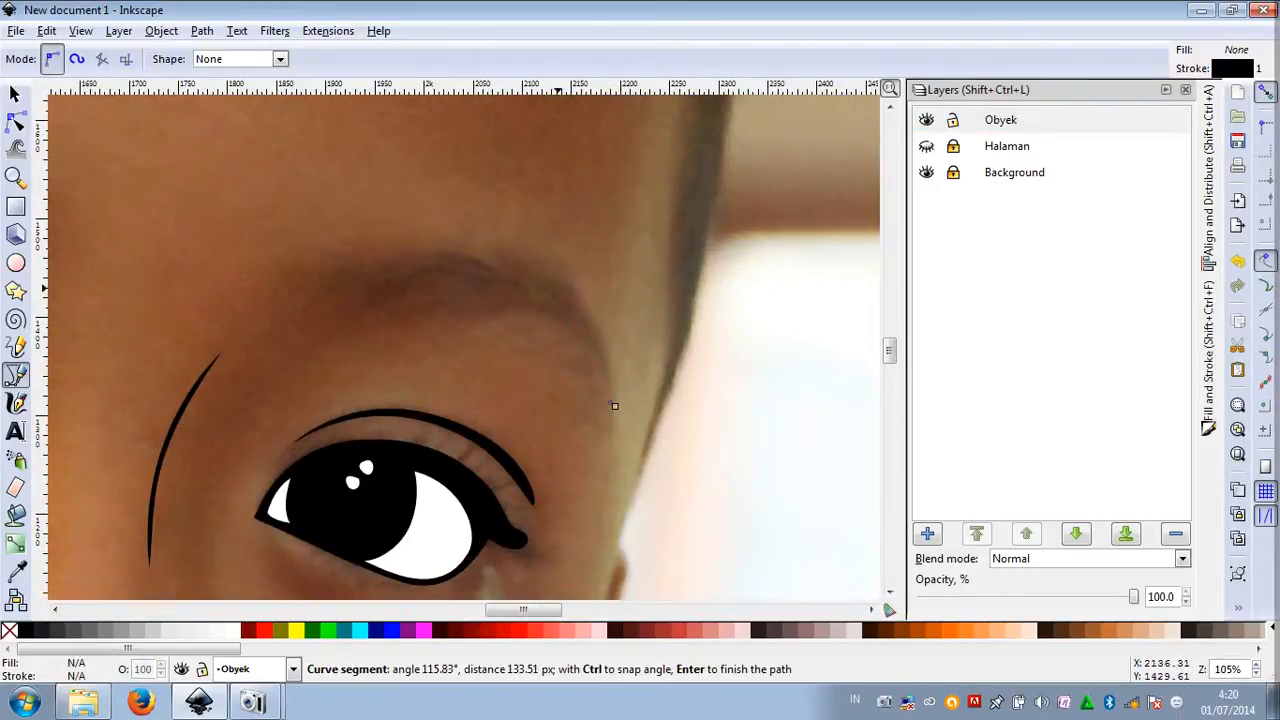
{"action": "left_click_drag", "start_coordinate": [549, 275], "coordinate": [517, 257]}
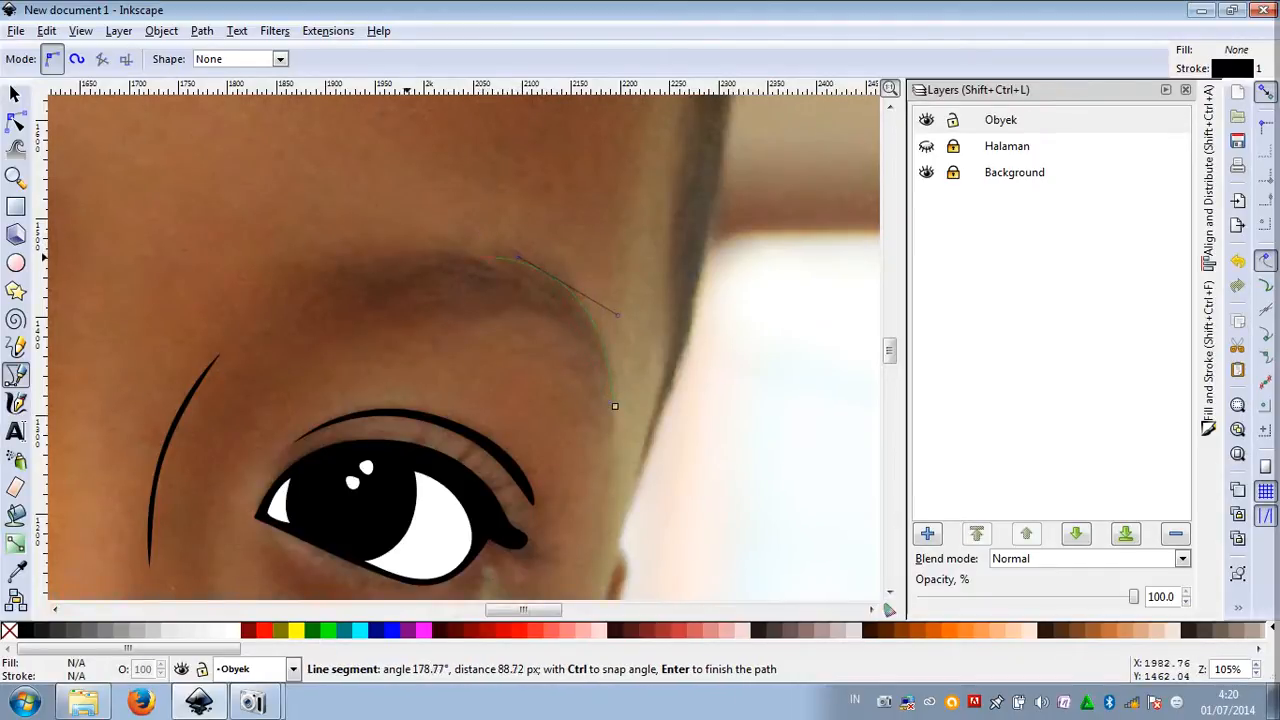
{"action": "left_click_drag", "start_coordinate": [371, 248], "coordinate": [380, 313]}
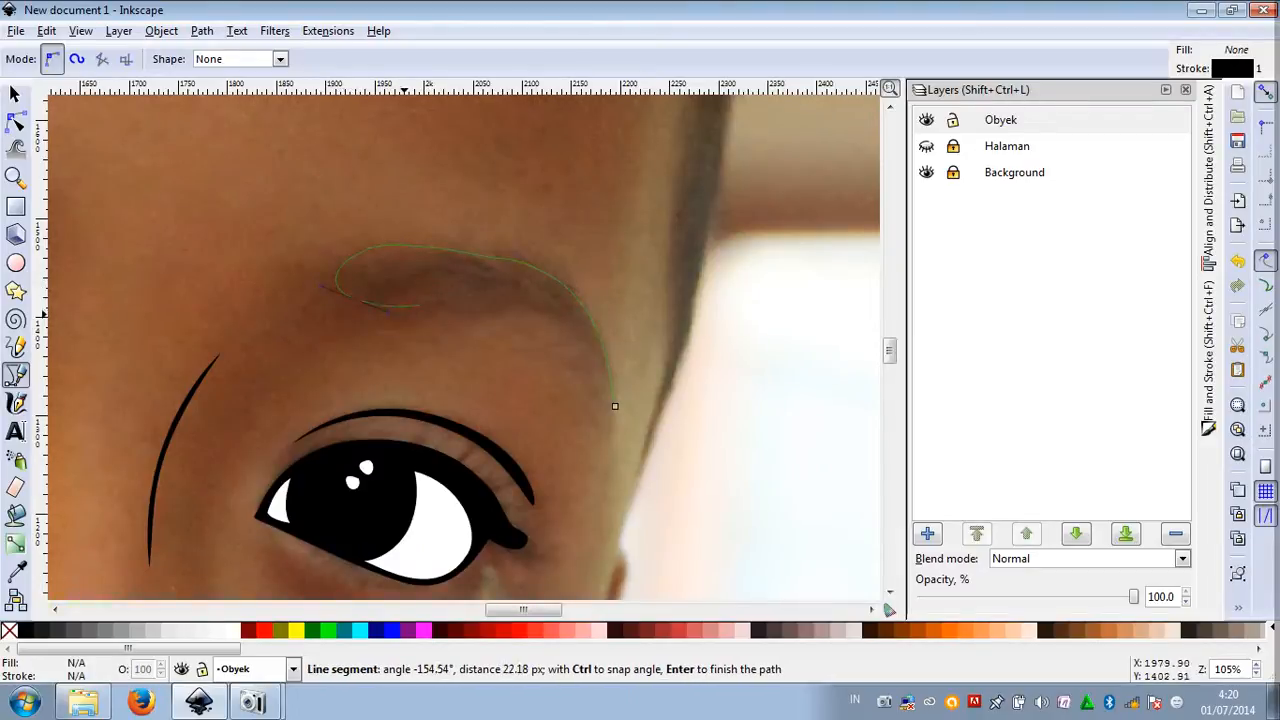
{"action": "left_click_drag", "start_coordinate": [476, 316], "coordinate": [508, 305]}
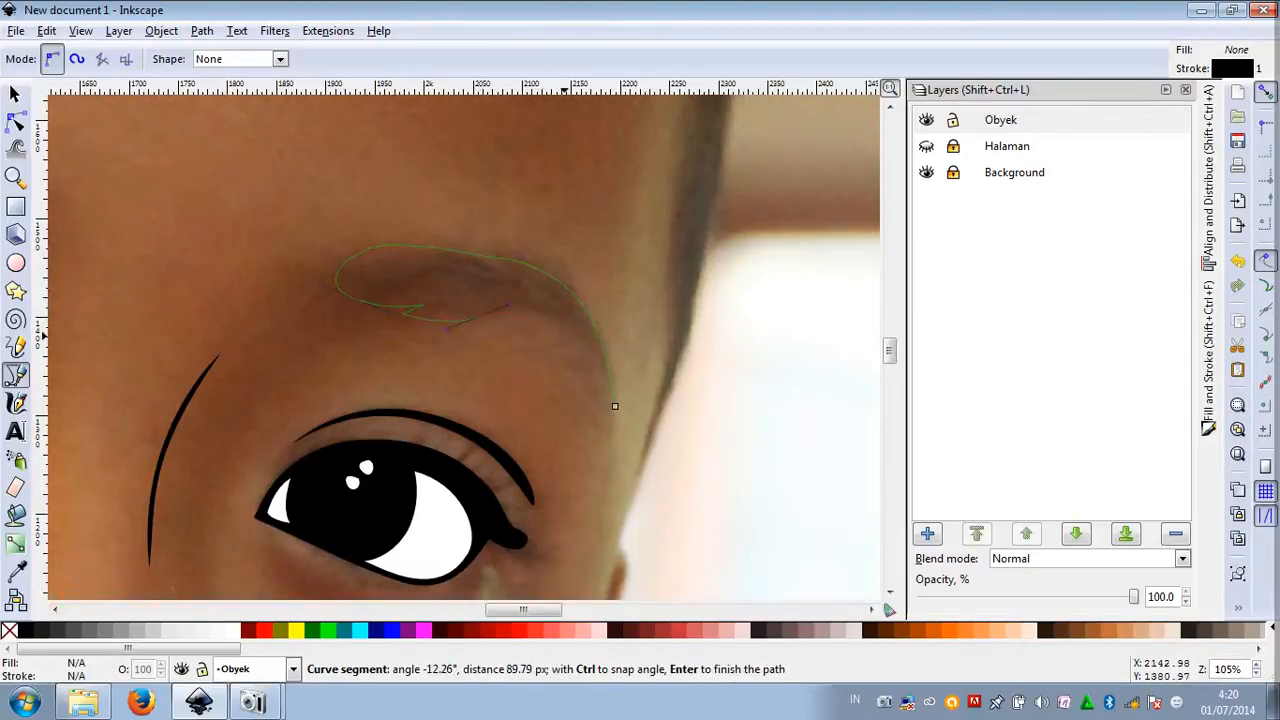
{"action": "left_click_drag", "start_coordinate": [615, 406], "coordinate": [637, 515]}
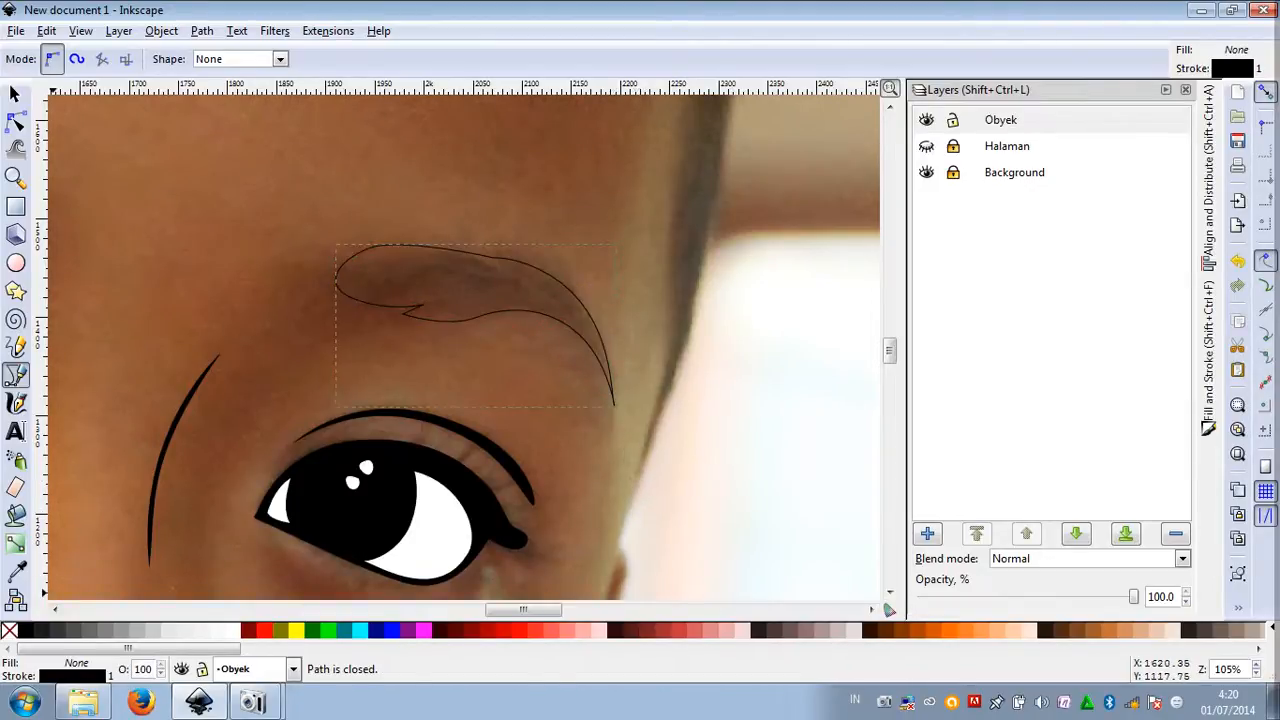
Fill the second eyebrow black without a stroke, show the Halaman layer, and deselect the eyebrow
{"action": "left_click", "coordinate": [24, 630]}
{"action": "left_click", "coordinate": [8, 630], "text": "shift"}
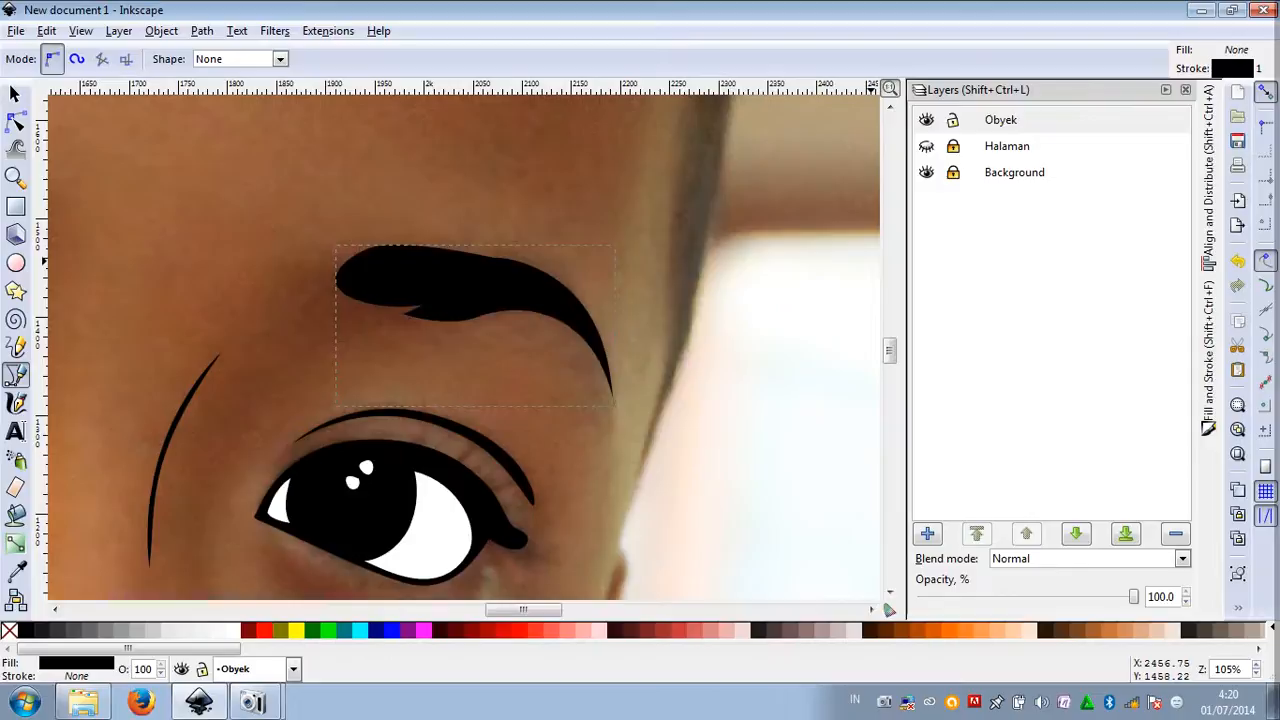
{"action": "left_click", "coordinate": [926, 146]}
{"action": "scroll", "coordinate": [660, 237], "scroll_direction": "down", "scroll_amount": 5}
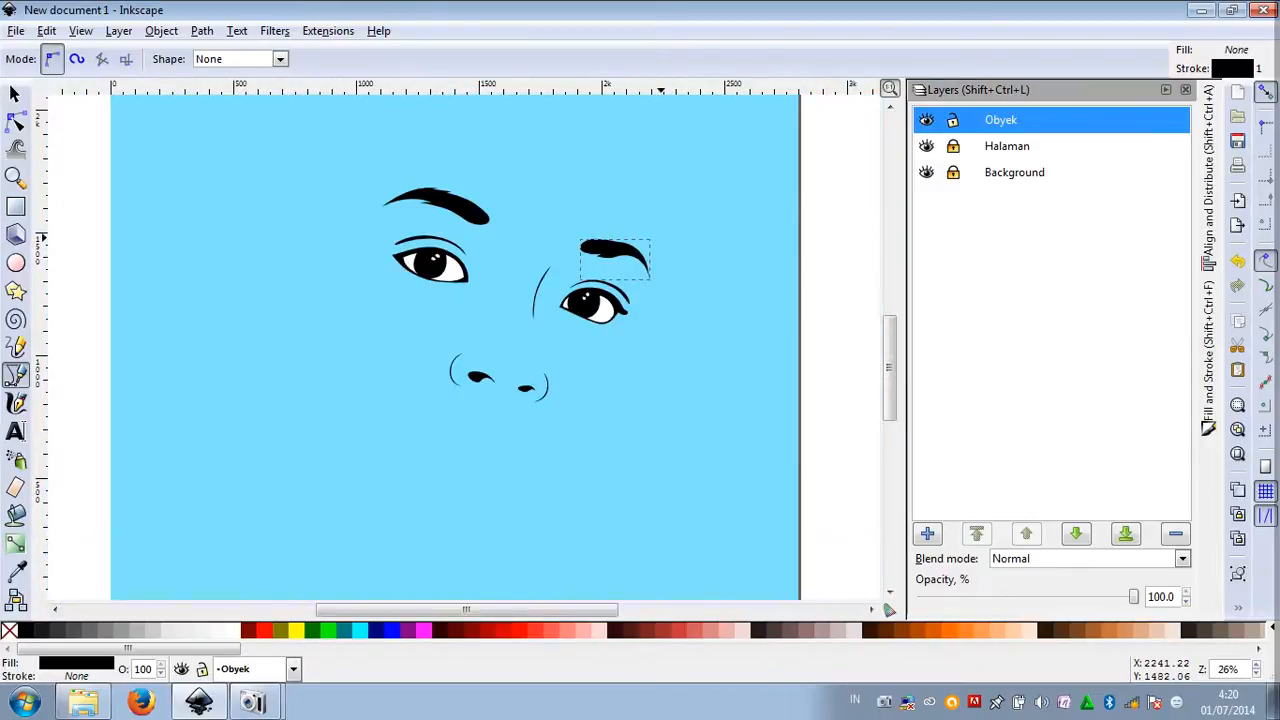
{"action": "left_click", "coordinate": [15, 94]}
{"action": "left_click", "coordinate": [398, 216]}
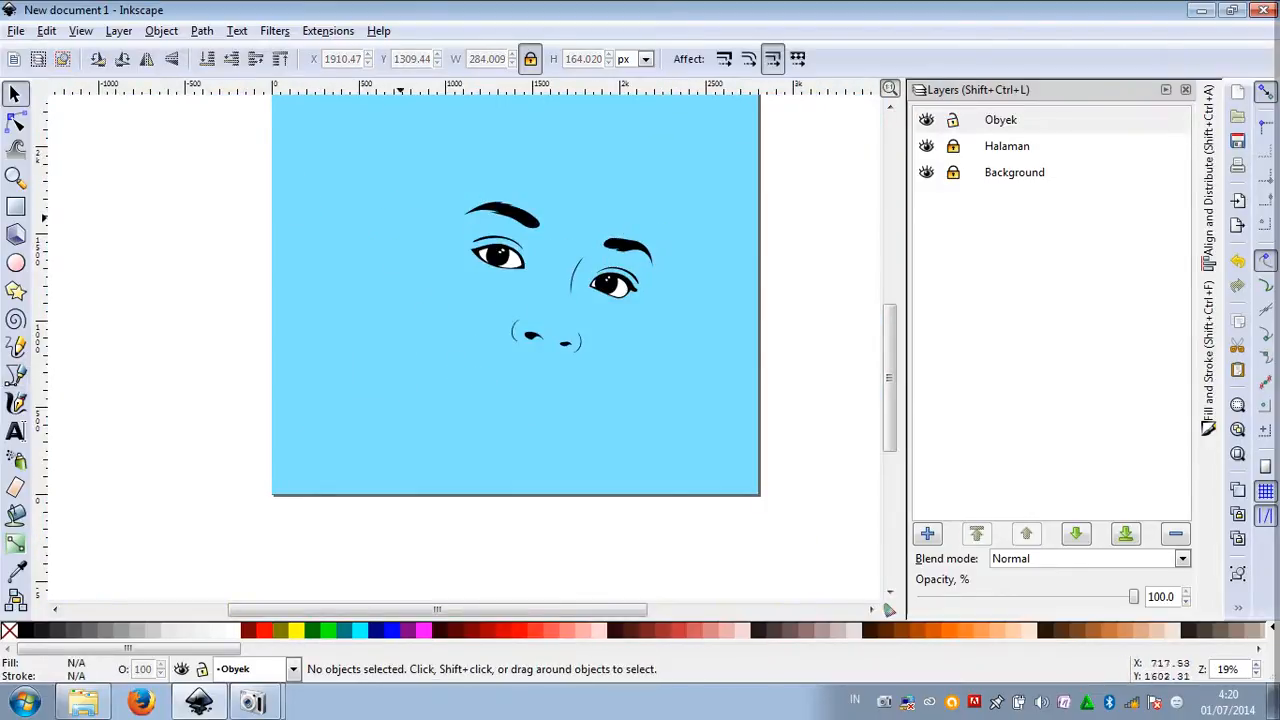
{"action": "scroll", "coordinate": [398, 216], "scroll_direction": "down", "scroll_amount": 1}
{"action": "scroll", "coordinate": [537, 237], "scroll_direction": "up", "scroll_amount": 3}
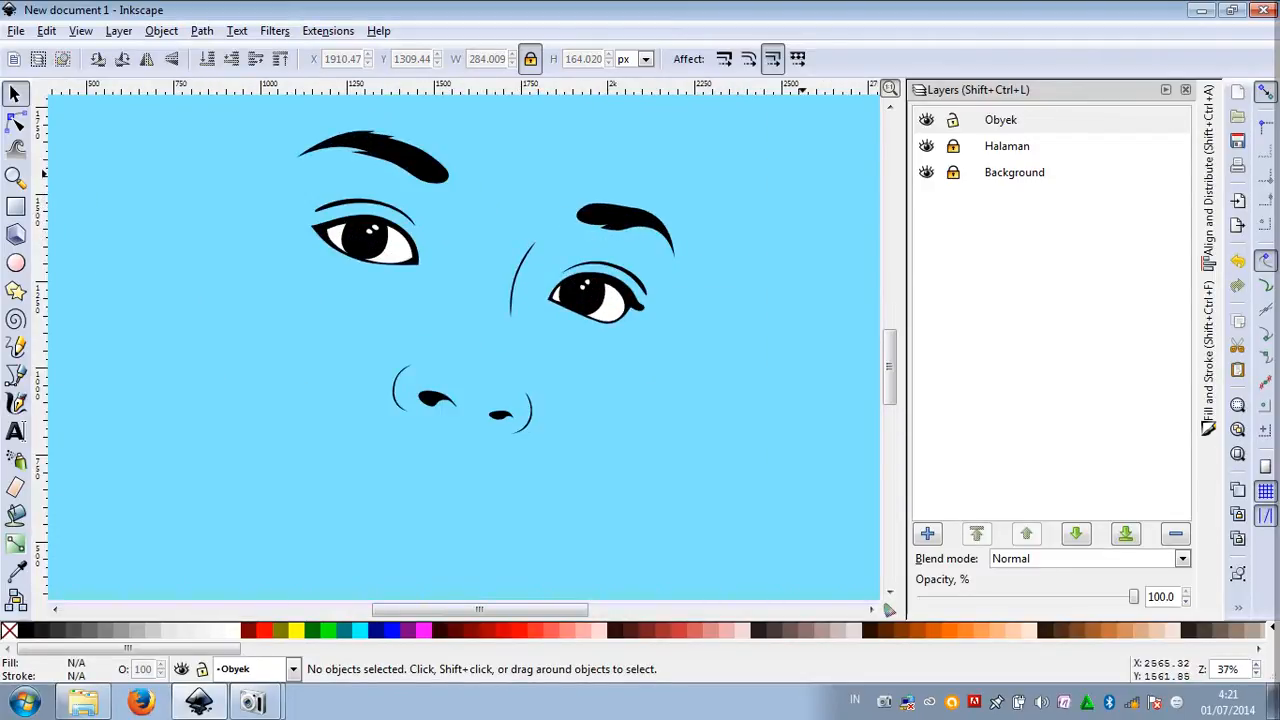
Toggle the Halaman layer repeatedly to compare the traced shapes with the photo, leaving it hidden
{"action": "left_click", "coordinate": [926, 146]}
{"action": "left_click", "coordinate": [926, 146]}
{"action": "left_click", "coordinate": [926, 146]}
{"action": "left_click", "coordinate": [926, 146]}
{"action": "left_click", "coordinate": [926, 146]}
{"action": "left_click", "coordinate": [926, 146]}
{"action": "left_click", "coordinate": [926, 146]}
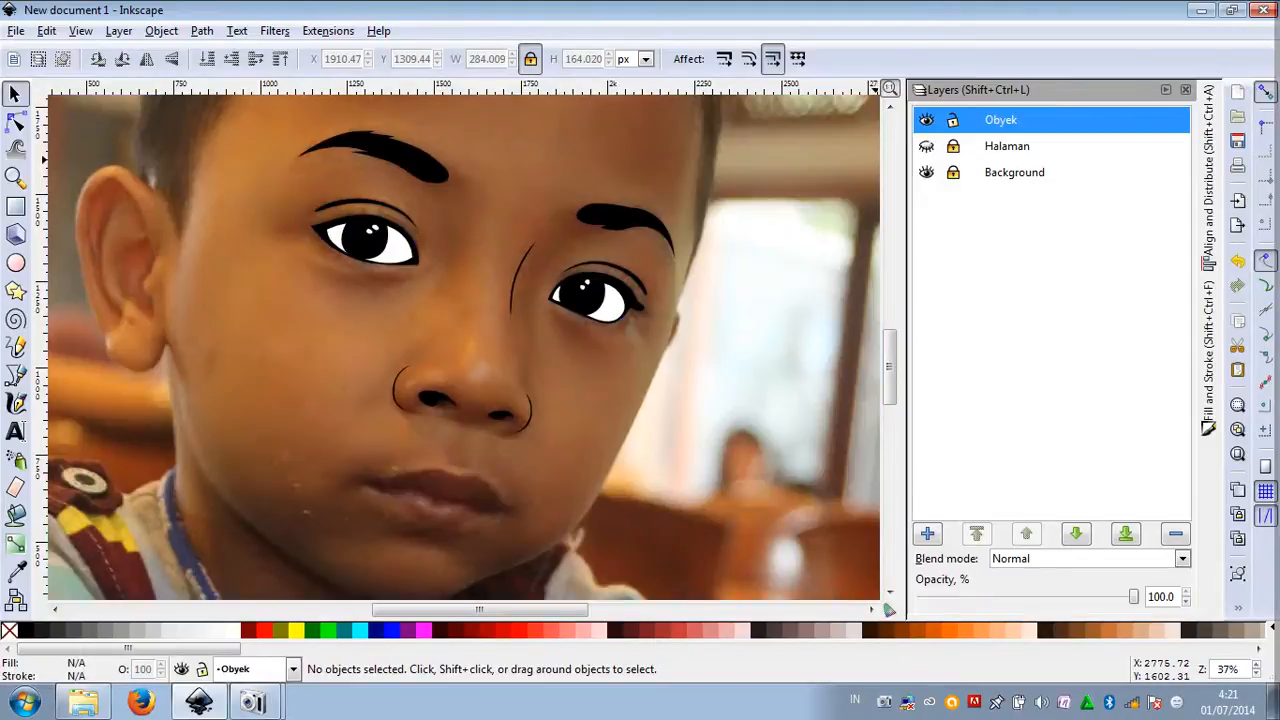
Trace the line between the lips as a thin closed path about 395 × 81 px with a small spur near its right end
{"action": "scroll", "coordinate": [420, 520], "scroll_direction": "up", "scroll_amount": 4}
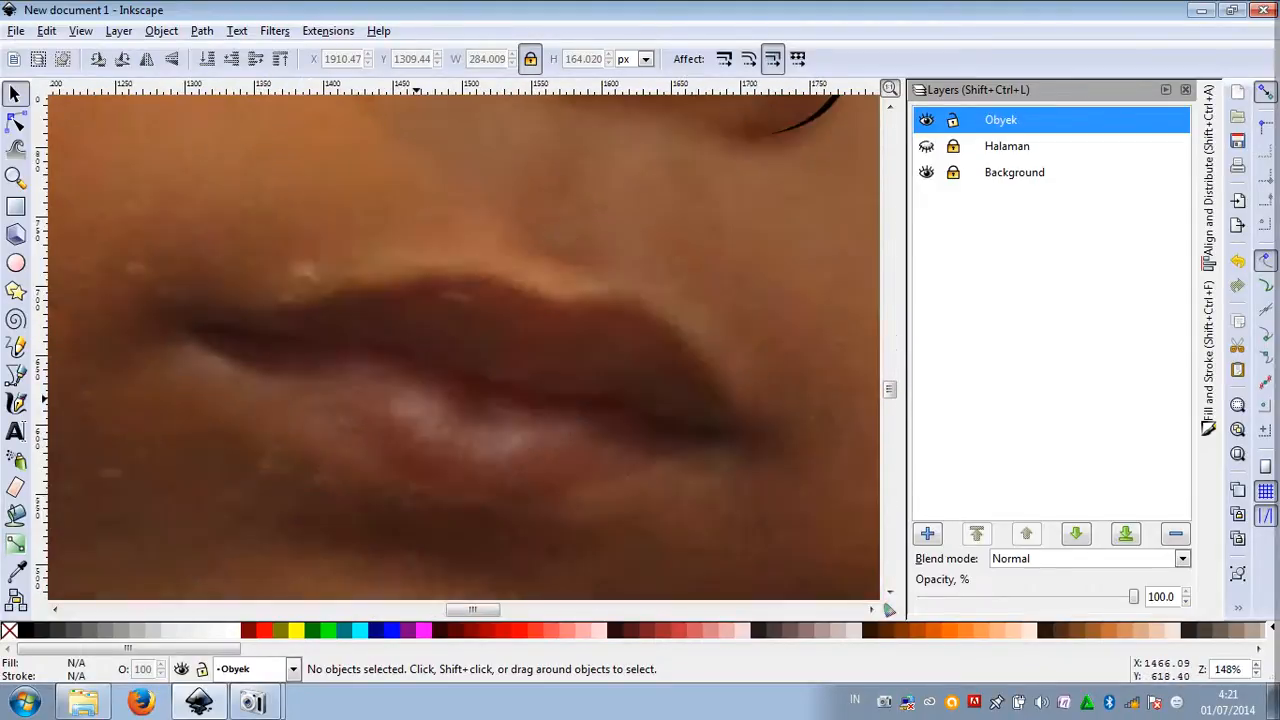
{"action": "scroll", "coordinate": [460, 345], "scroll_direction": "down", "scroll_amount": 1}
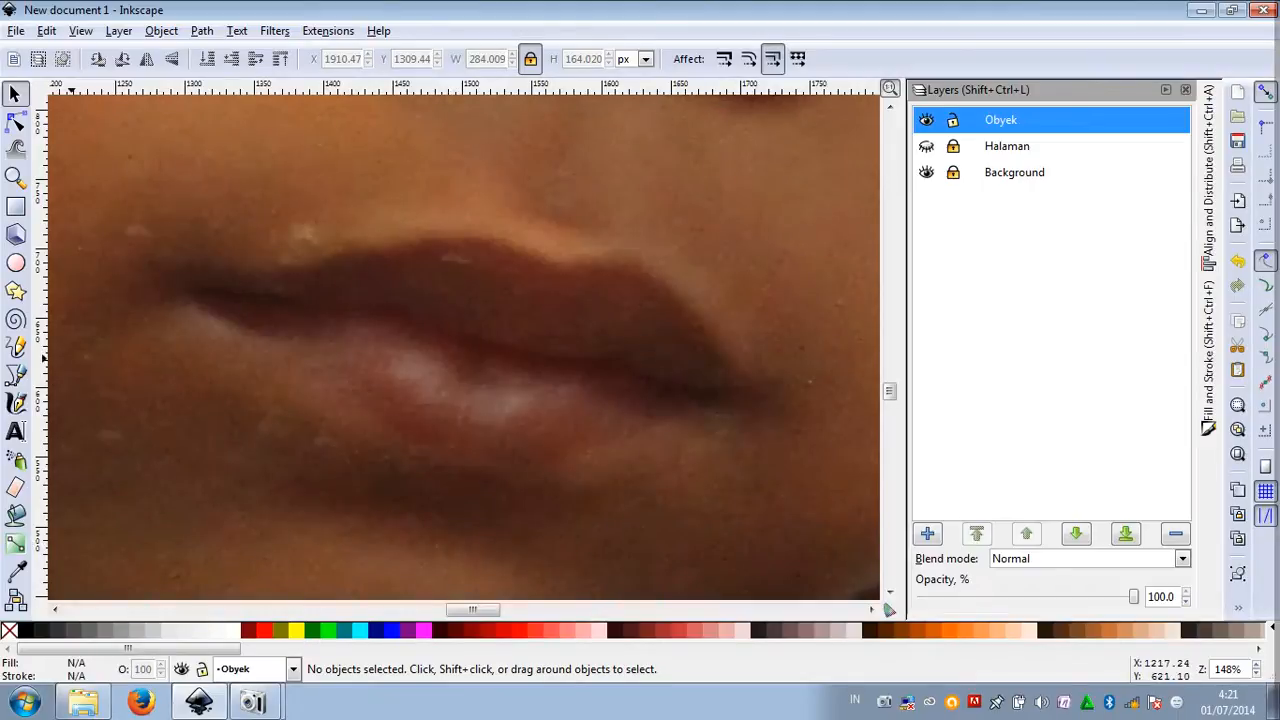
{"action": "left_click", "coordinate": [16, 374]}
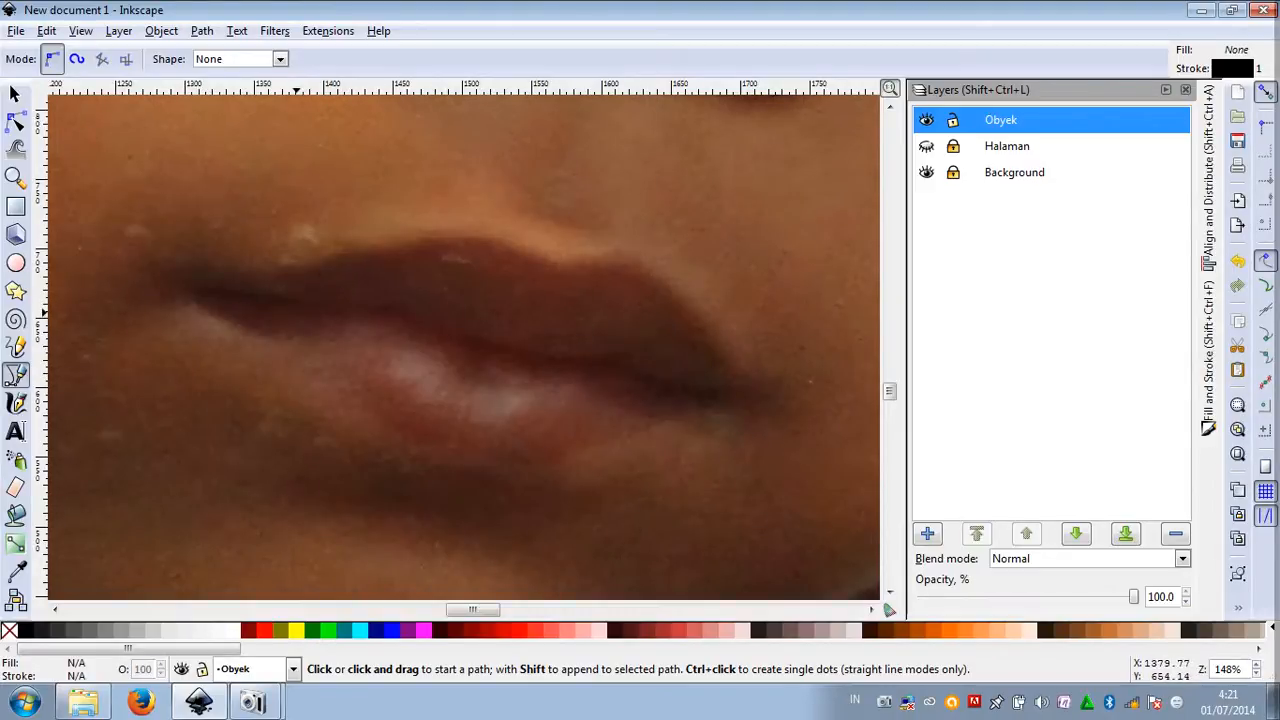
{"action": "left_click", "coordinate": [190, 291]}
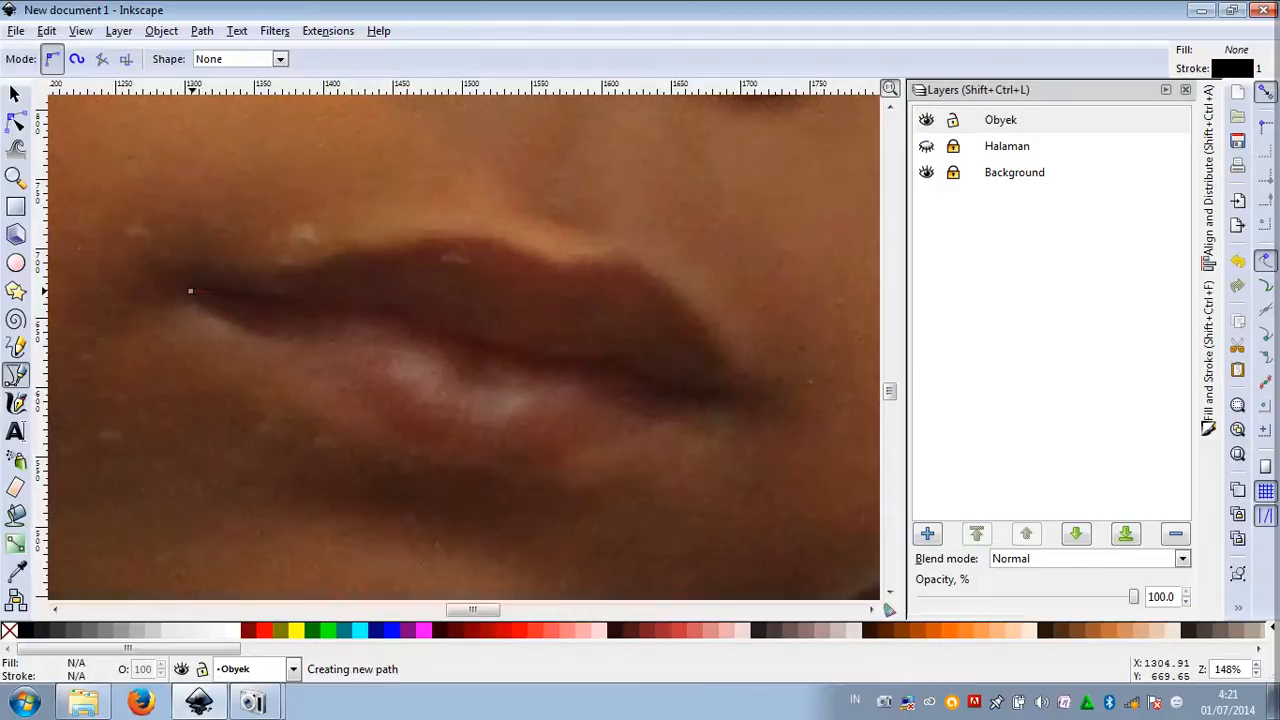
{"action": "left_click_drag", "start_coordinate": [266, 293], "coordinate": [416, 316]}
{"action": "left_click_drag", "start_coordinate": [492, 346], "coordinate": [535, 353]}
{"action": "mouse_move", "coordinate": [632, 346]}
{"action": "left_mouse_down"}
{"action": "mouse_move", "coordinate": [696, 320]}
{"action": "mouse_move", "coordinate": [619, 358]}
{"action": "left_mouse_up"}
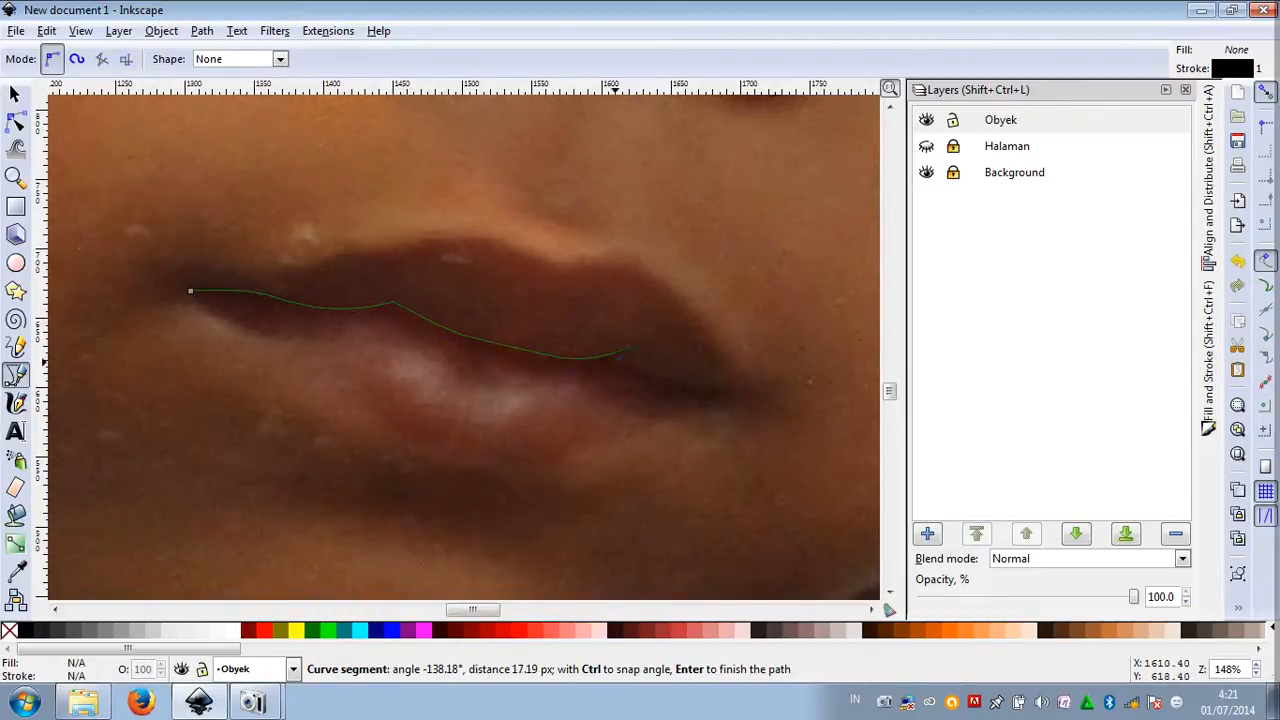
{"action": "left_click", "coordinate": [616, 361]}
{"action": "left_click_drag", "start_coordinate": [738, 386], "coordinate": [656, 385]}
{"action": "left_click_drag", "start_coordinate": [582, 368], "coordinate": [562, 364]}
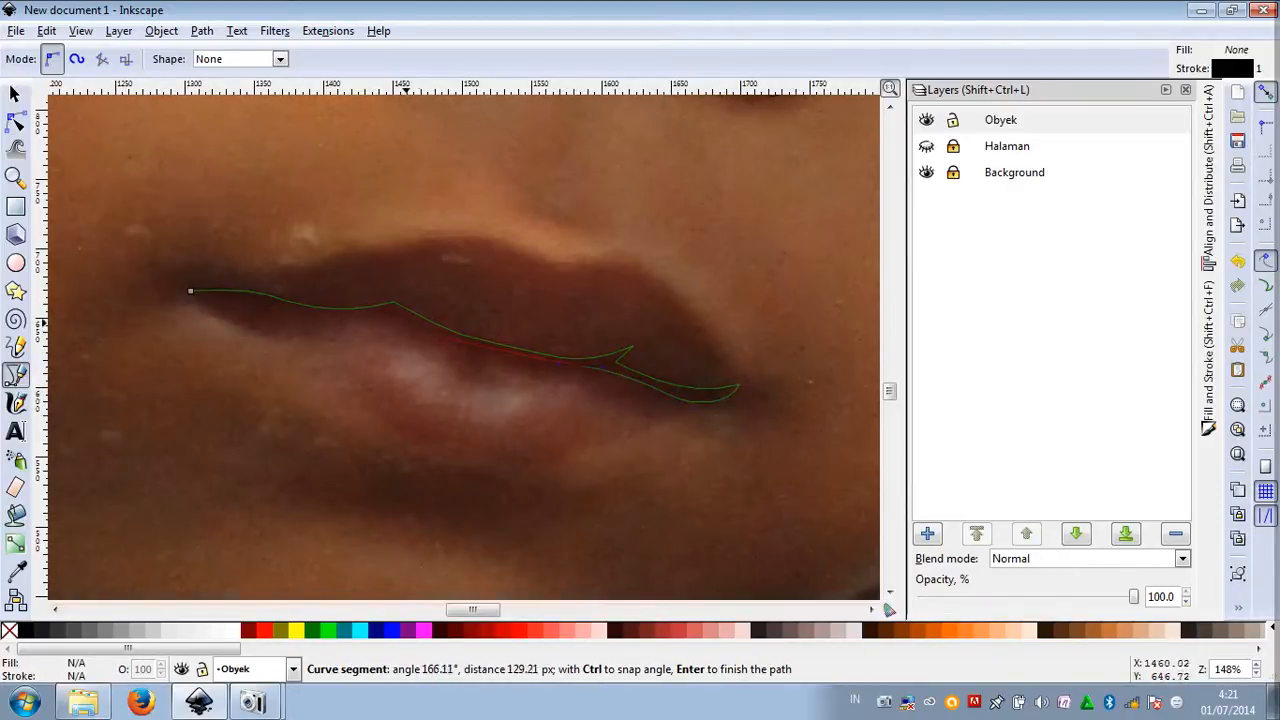
{"action": "left_click_drag", "start_coordinate": [393, 310], "coordinate": [191, 298]}
Fill the mouth line black, remove its stroke, deselect it, and show the Halaman layer
{"action": "left_click", "coordinate": [25, 629]}
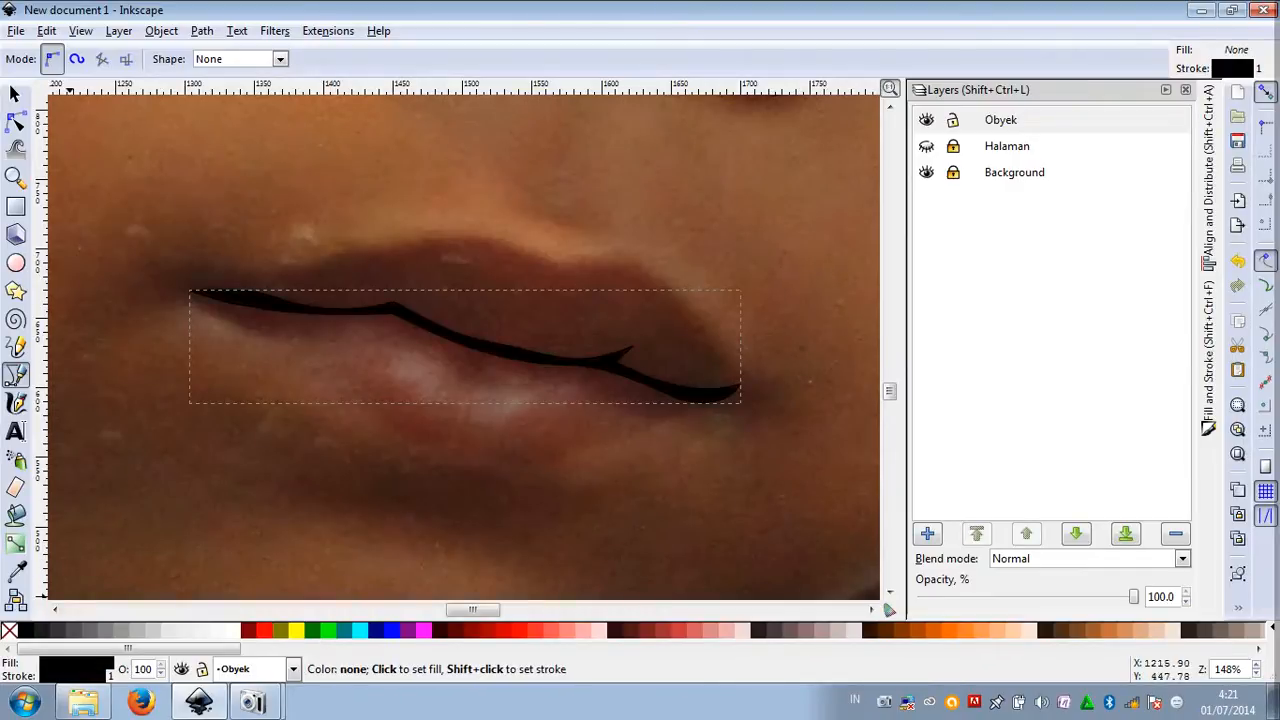
{"action": "left_click", "coordinate": [8, 629], "text": "shift"}
{"action": "left_click", "coordinate": [14, 93]}
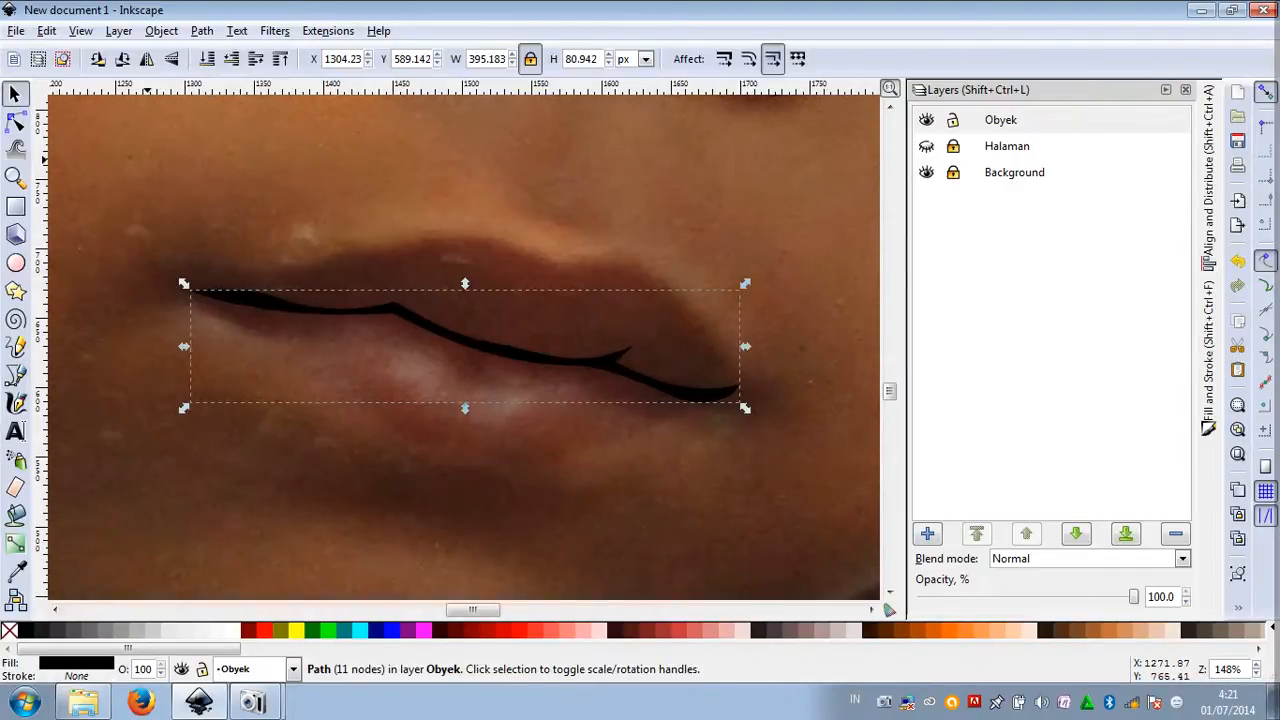
{"action": "key", "text": "Escape"}
{"action": "left_click", "coordinate": [927, 146]}
{"action": "scroll", "coordinate": [580, 324], "scroll_direction": "down", "scroll_amount": 7}
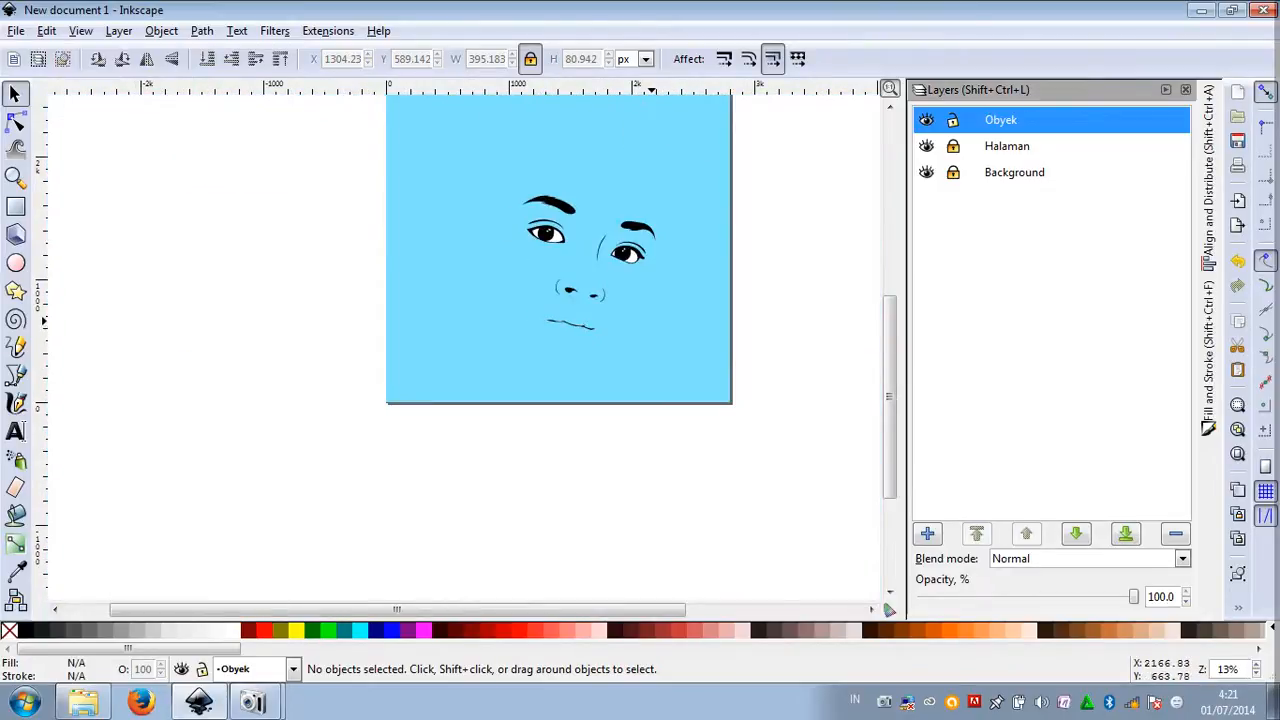
Hide the Halaman layer and trace the lower lip's bottom edge as a thin closed crescent about 130 px wide
{"action": "scroll", "coordinate": [630, 252], "scroll_direction": "up", "scroll_amount": 2}
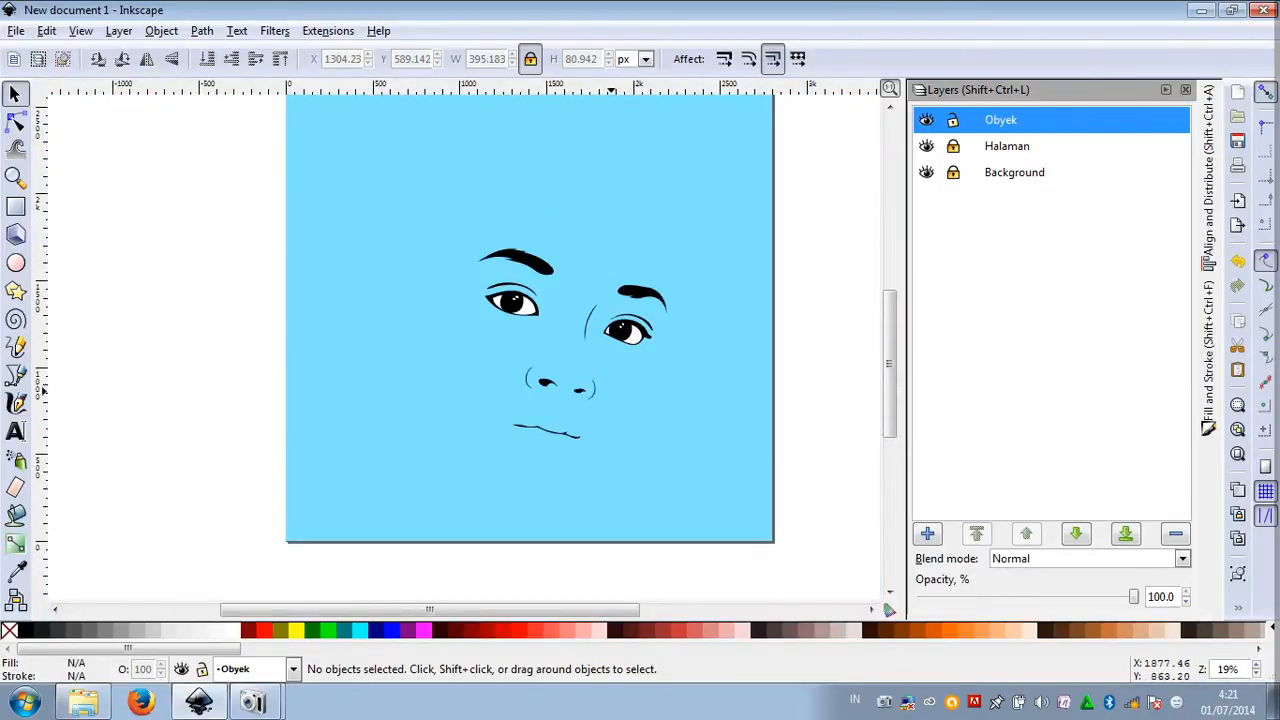
{"action": "scroll", "coordinate": [517, 460], "scroll_direction": "up", "scroll_amount": 3}
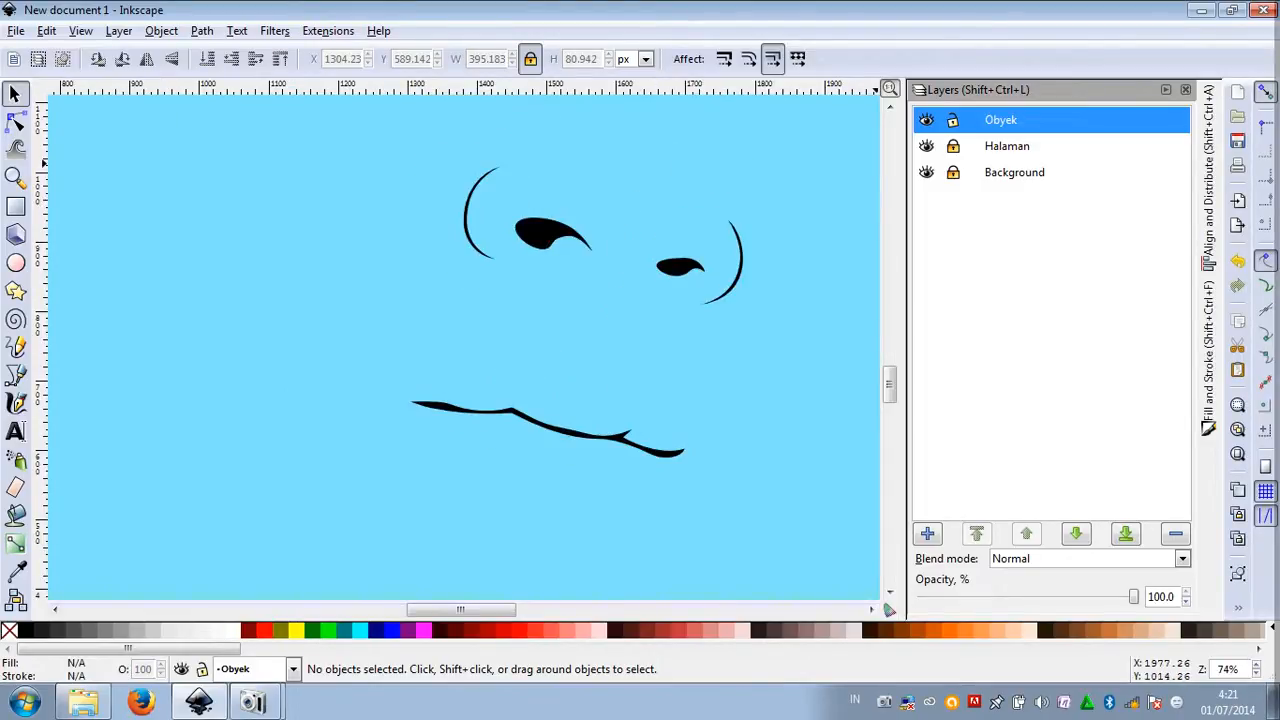
{"action": "left_click", "coordinate": [927, 146]}
{"action": "scroll", "coordinate": [585, 501], "scroll_direction": "up", "scroll_amount": 1}
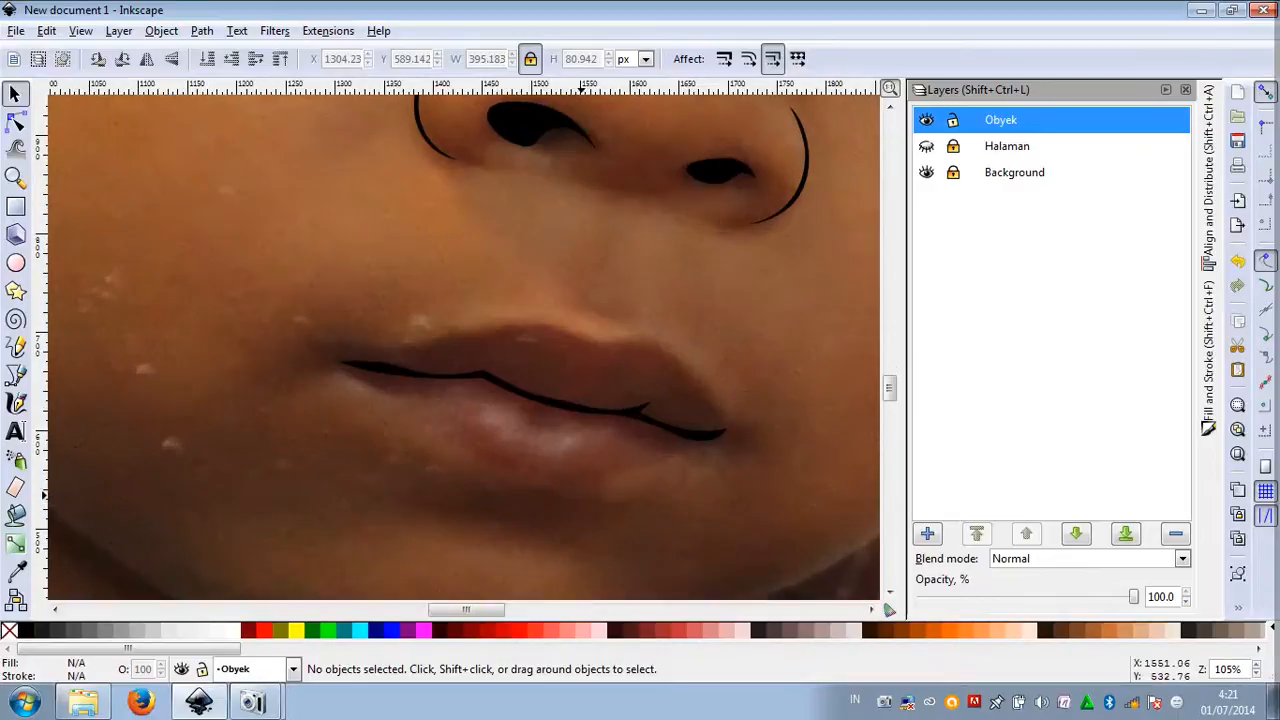
{"action": "scroll", "coordinate": [592, 501], "scroll_direction": "up", "scroll_amount": 2}
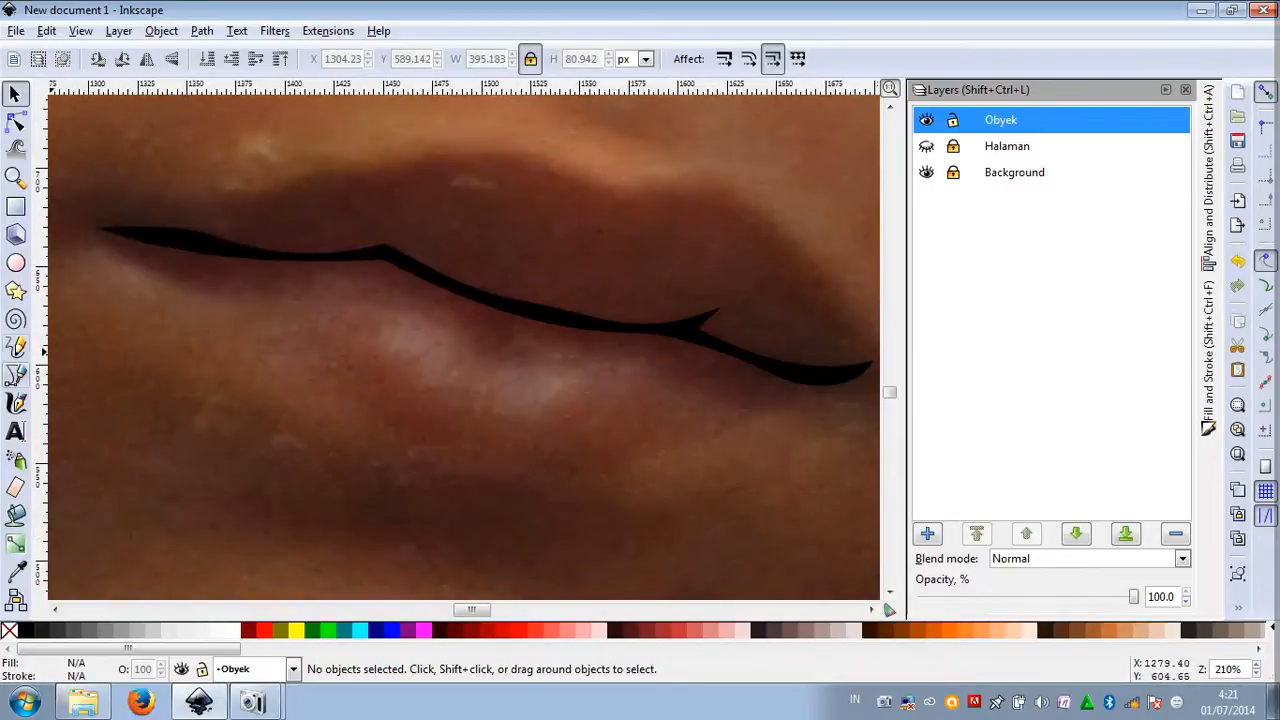
{"action": "key", "text": "b"}
{"action": "left_click", "coordinate": [412, 443]}
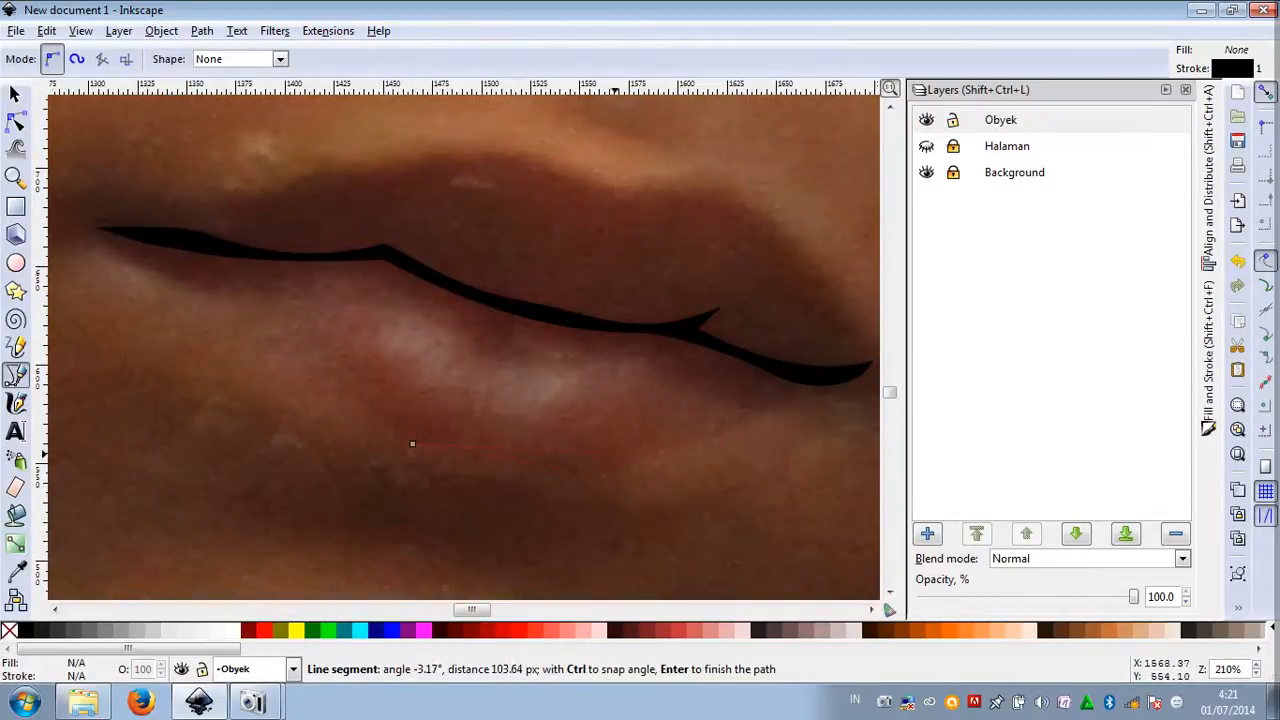
{"action": "left_click_drag", "start_coordinate": [661, 452], "coordinate": [606, 494]}
{"action": "left_click_drag", "start_coordinate": [623, 495], "coordinate": [623, 495]}
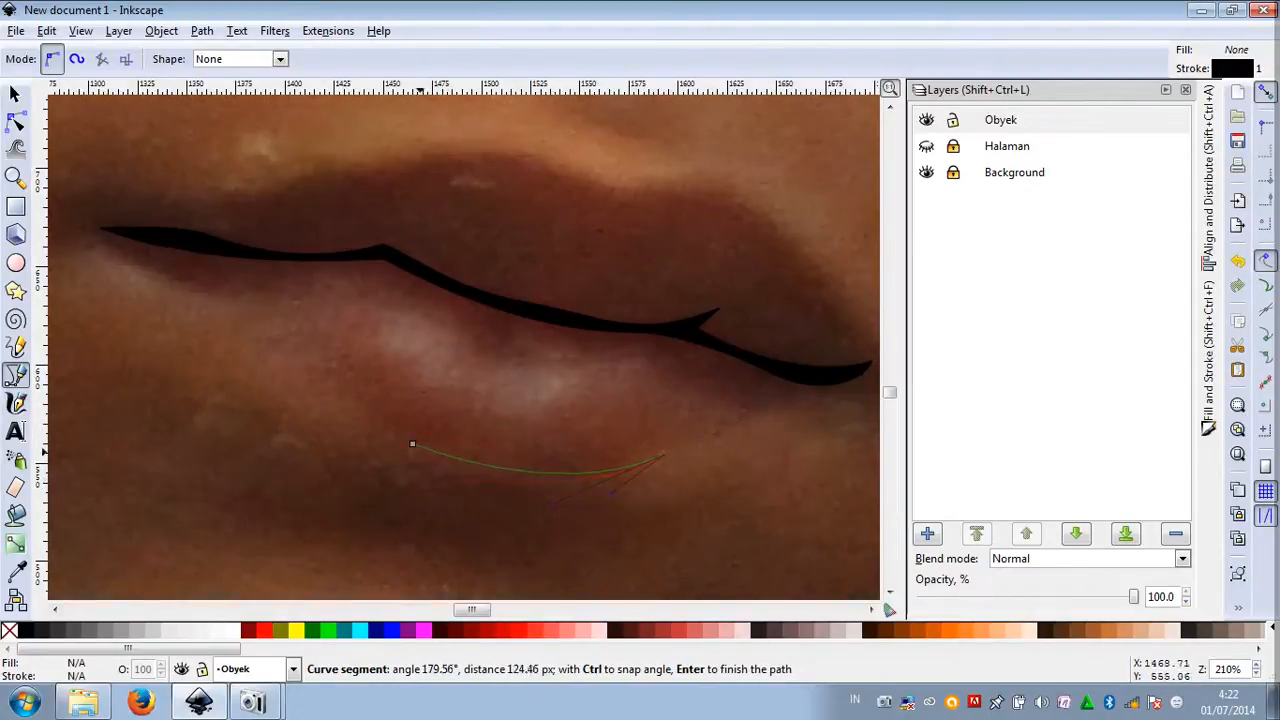
{"action": "left_click_drag", "start_coordinate": [412, 444], "coordinate": [331, 376]}
Fill the crescent under the lower lip black and remove its stroke
{"action": "left_click", "coordinate": [26, 630]}
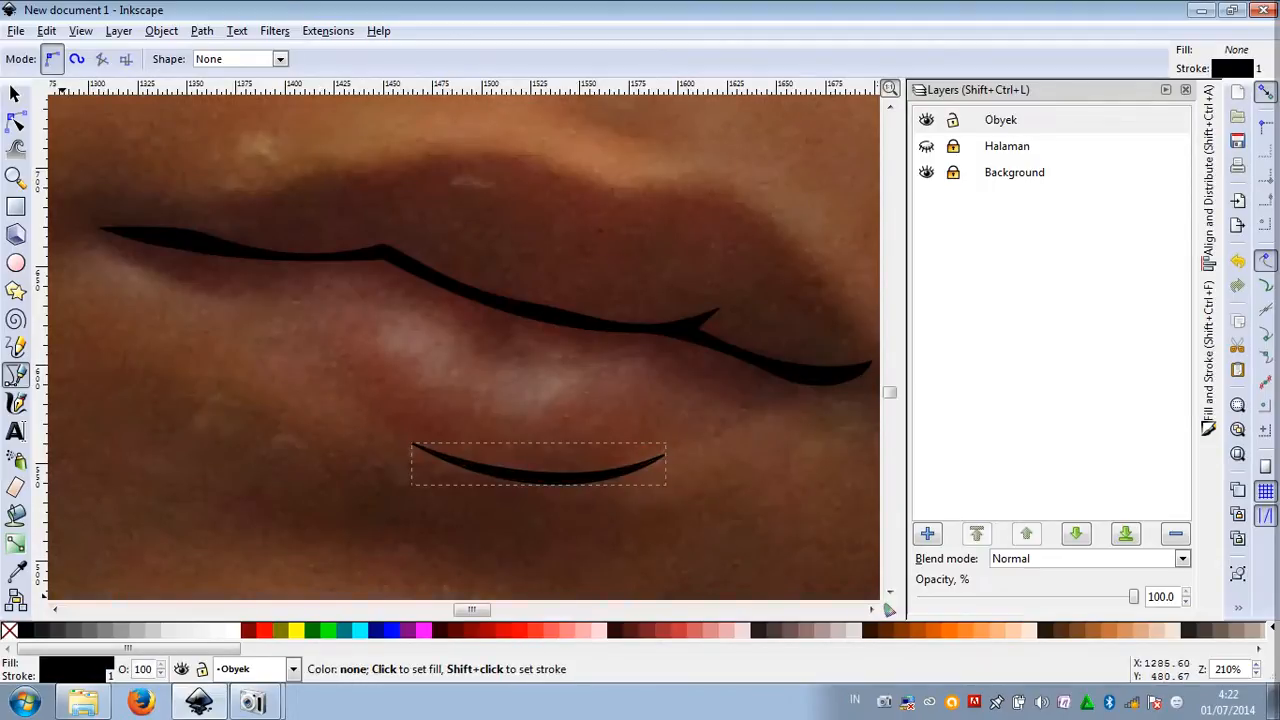
{"action": "left_click", "coordinate": [8, 630], "text": "shift"}
{"action": "scroll", "coordinate": [295, 442], "scroll_direction": "down", "scroll_amount": 1}
{"action": "scroll", "coordinate": [320, 395], "scroll_direction": "down", "scroll_amount": 2}
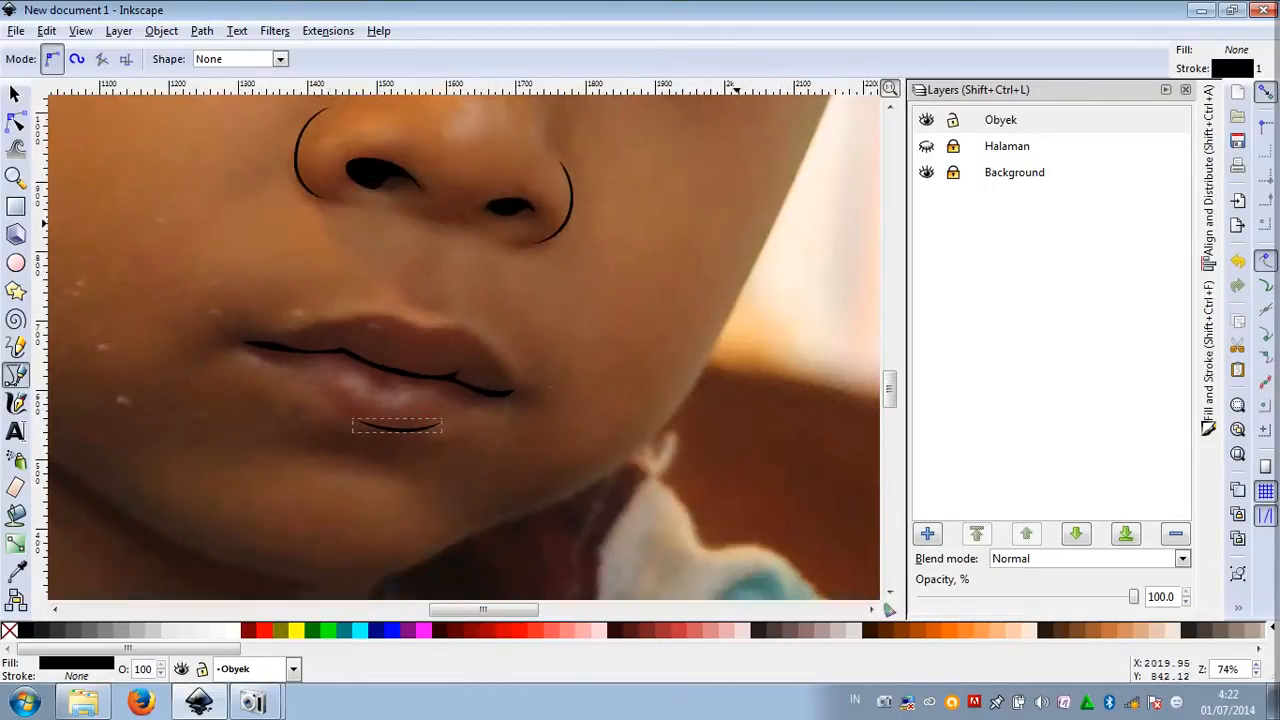
{"action": "scroll", "coordinate": [492, 427], "scroll_direction": "down", "scroll_amount": 1}
{"action": "scroll", "coordinate": [413, 442], "scroll_direction": "up", "scroll_amount": 3}
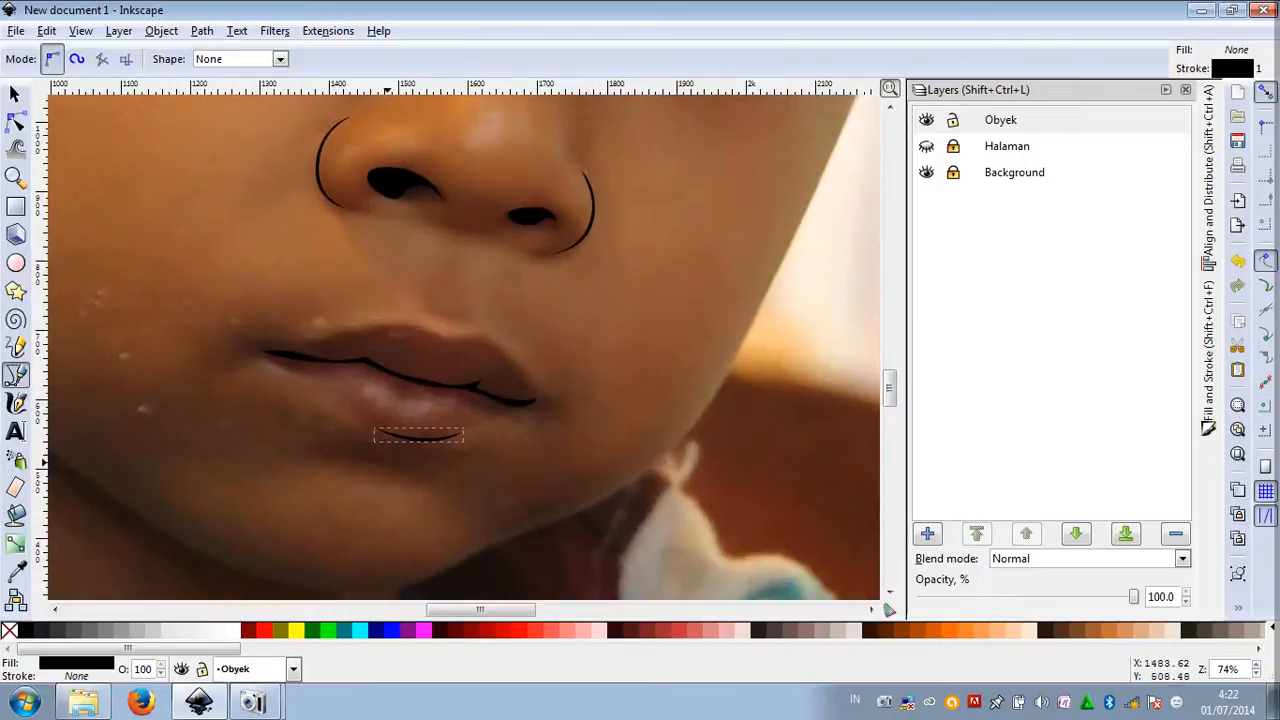
Trace the crease between lower lip and chin as a thin crescent about 148 × 33 px, filled black without a stroke
{"action": "left_click", "coordinate": [262, 453]}
{"action": "left_click_drag", "start_coordinate": [463, 489], "coordinate": [448, 451]}
{"action": "left_click_drag", "start_coordinate": [262, 453], "coordinate": [163, 465]}
{"action": "left_click", "coordinate": [24, 629]}
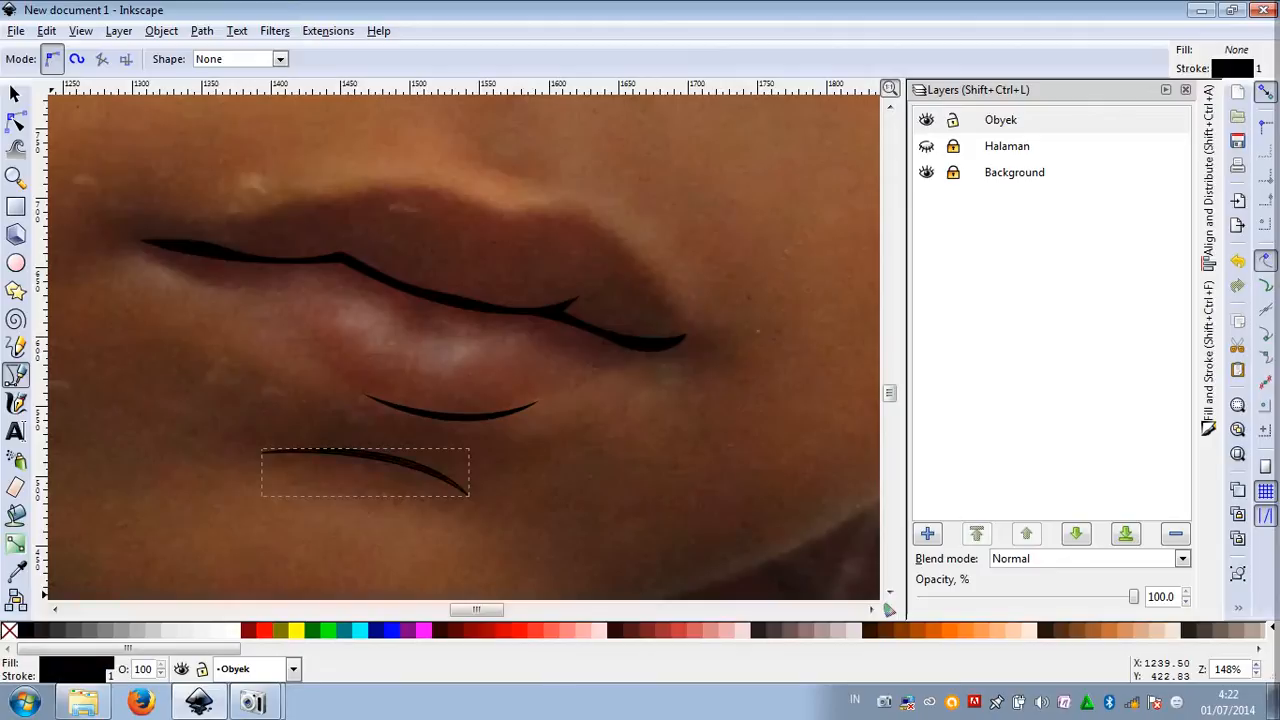
{"action": "left_click", "coordinate": [8, 629], "text": "shift"}
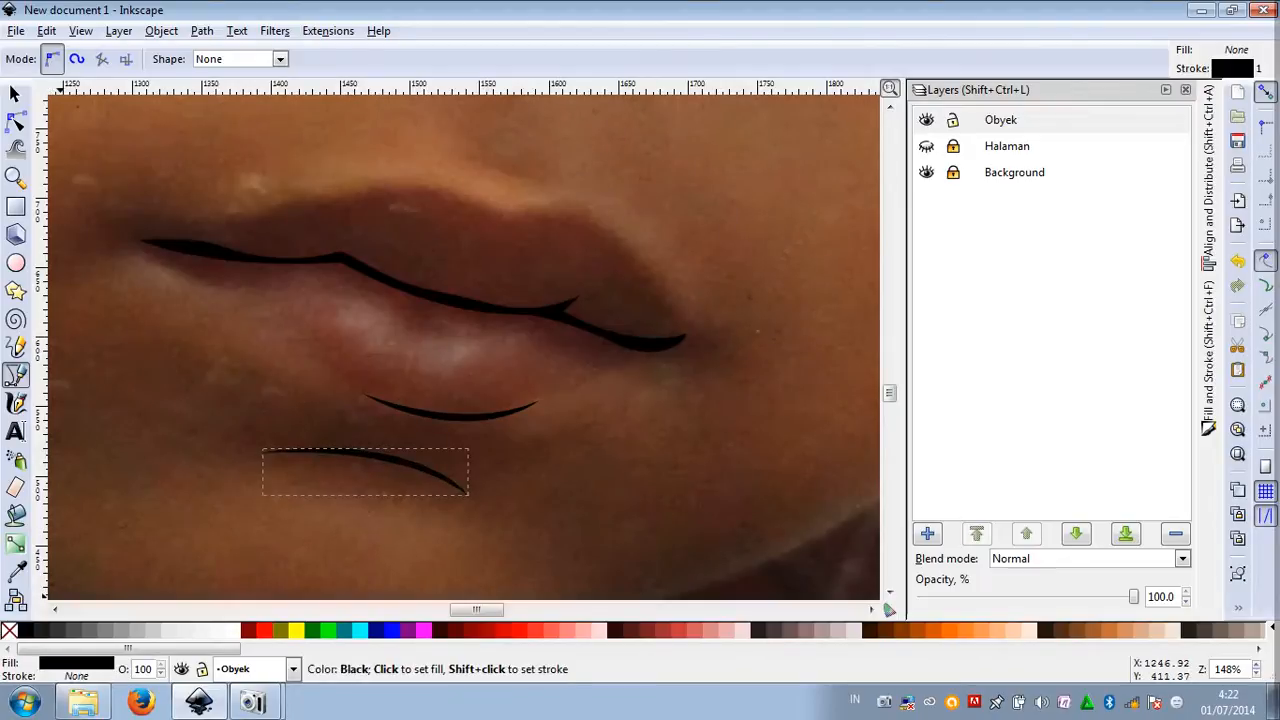
Deselect the chin crease and toggle the Halaman layer to compare the traced shapes with the photo, leaving it hidden
{"action": "key", "text": "minus"}
{"action": "key", "text": "minus"}
{"action": "key", "text": "minus"}
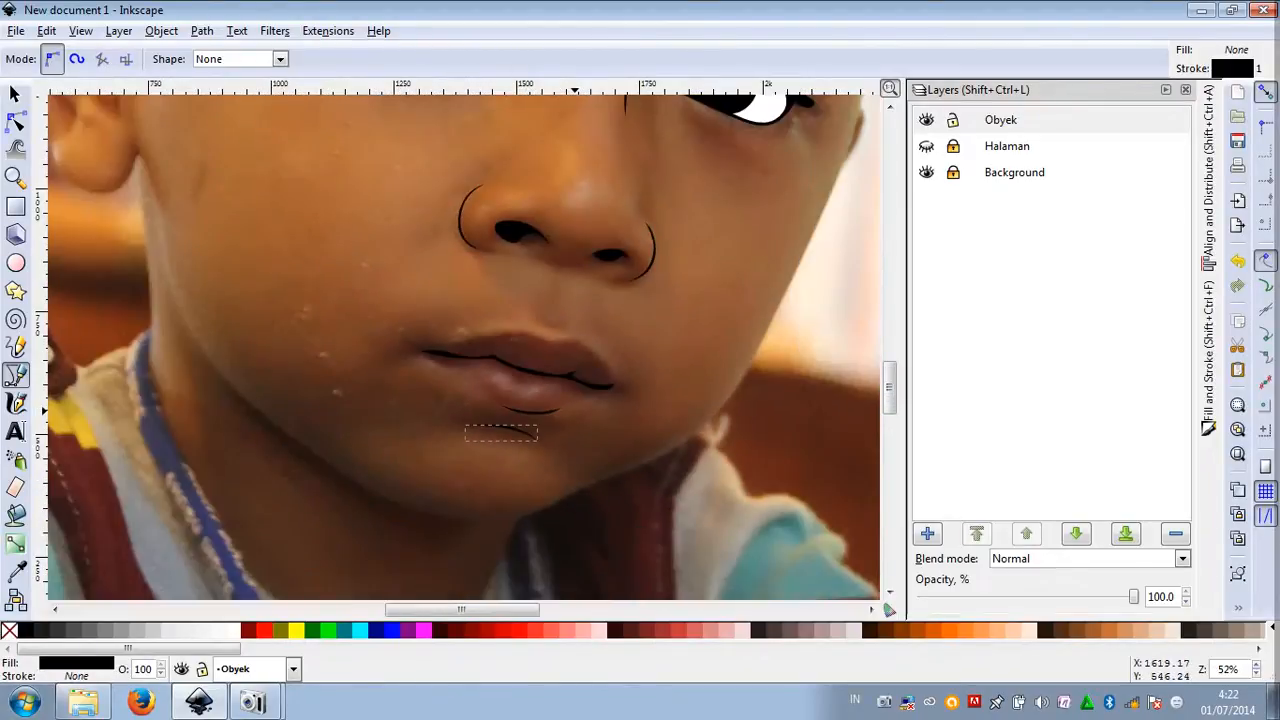
{"action": "key", "text": "minus"}
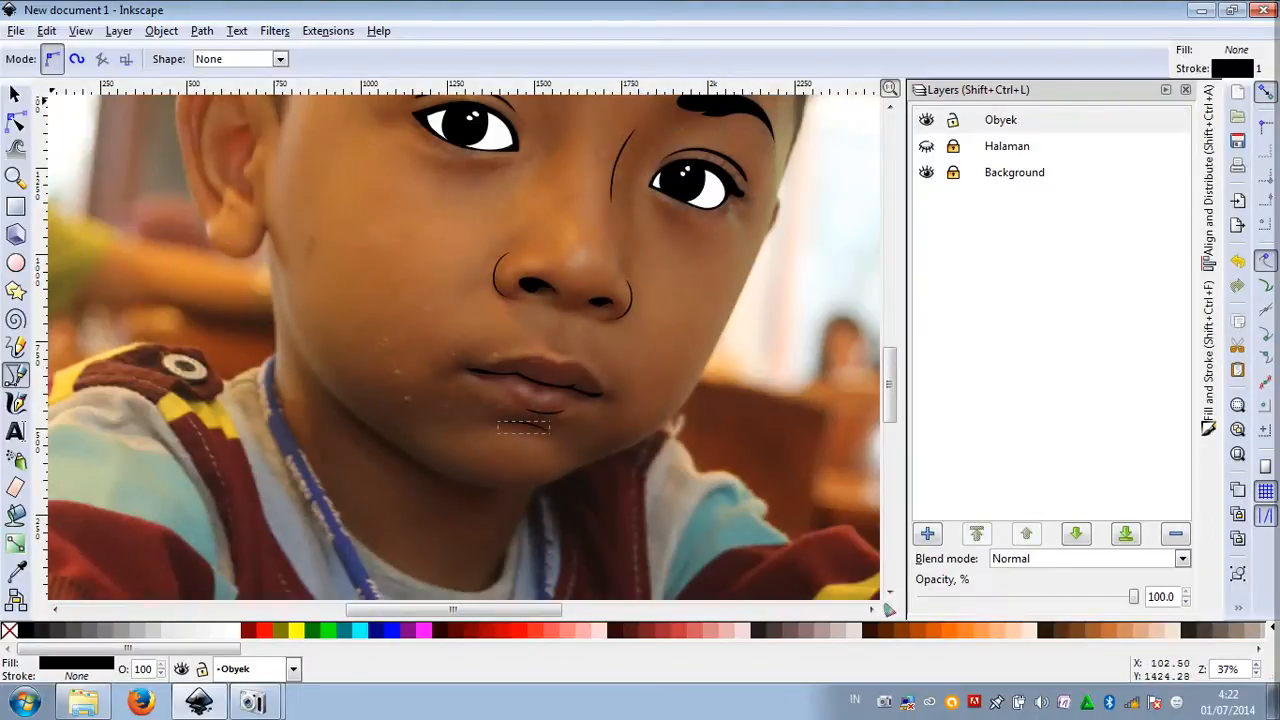
{"action": "key", "text": "s"}
{"action": "key", "text": "Escape"}
{"action": "key", "text": "minus"}
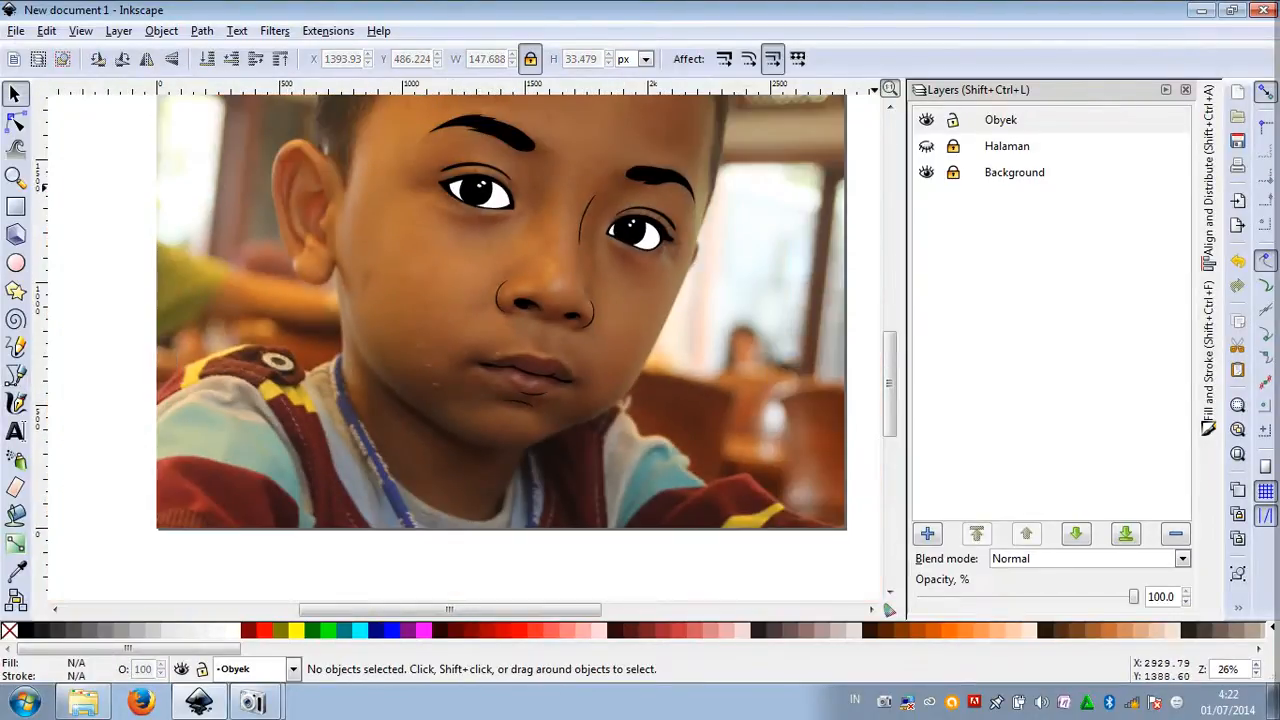
{"action": "left_click", "coordinate": [927, 146]}
{"action": "key", "text": "minus"}
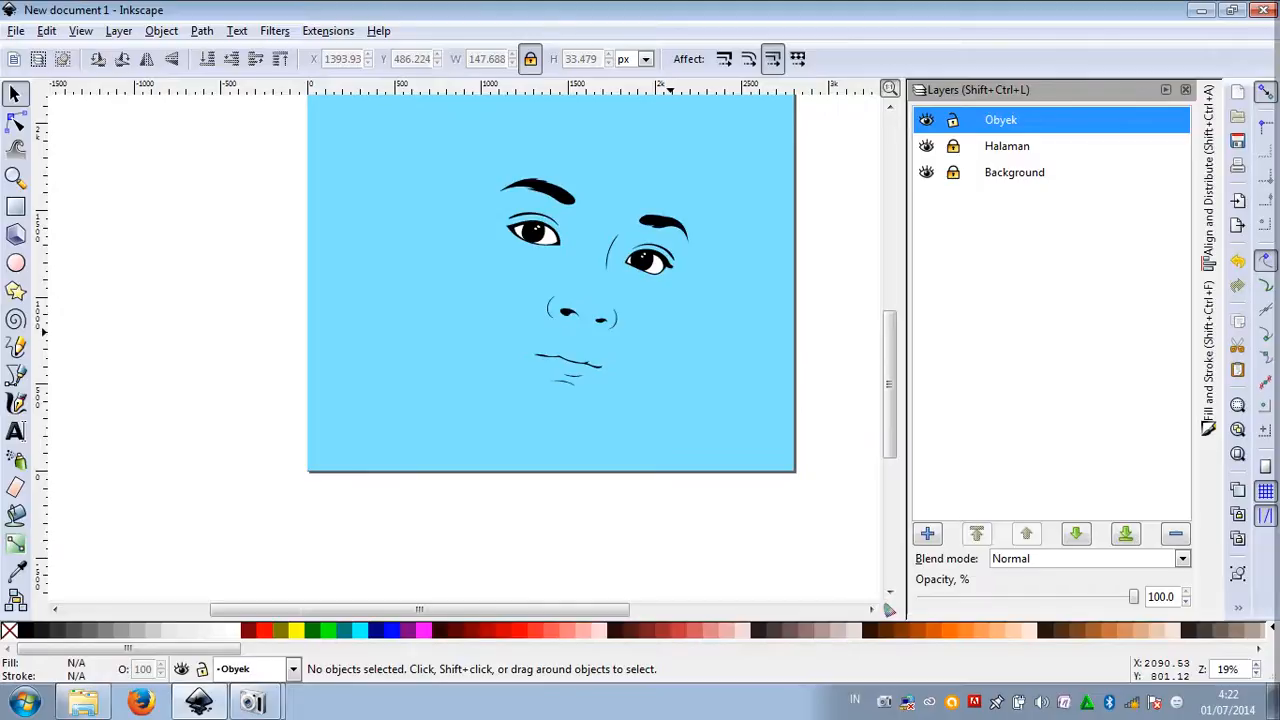
{"action": "scroll", "coordinate": [670, 332], "scroll_direction": "up", "scroll_amount": 1}
{"action": "left_click", "coordinate": [927, 146]}
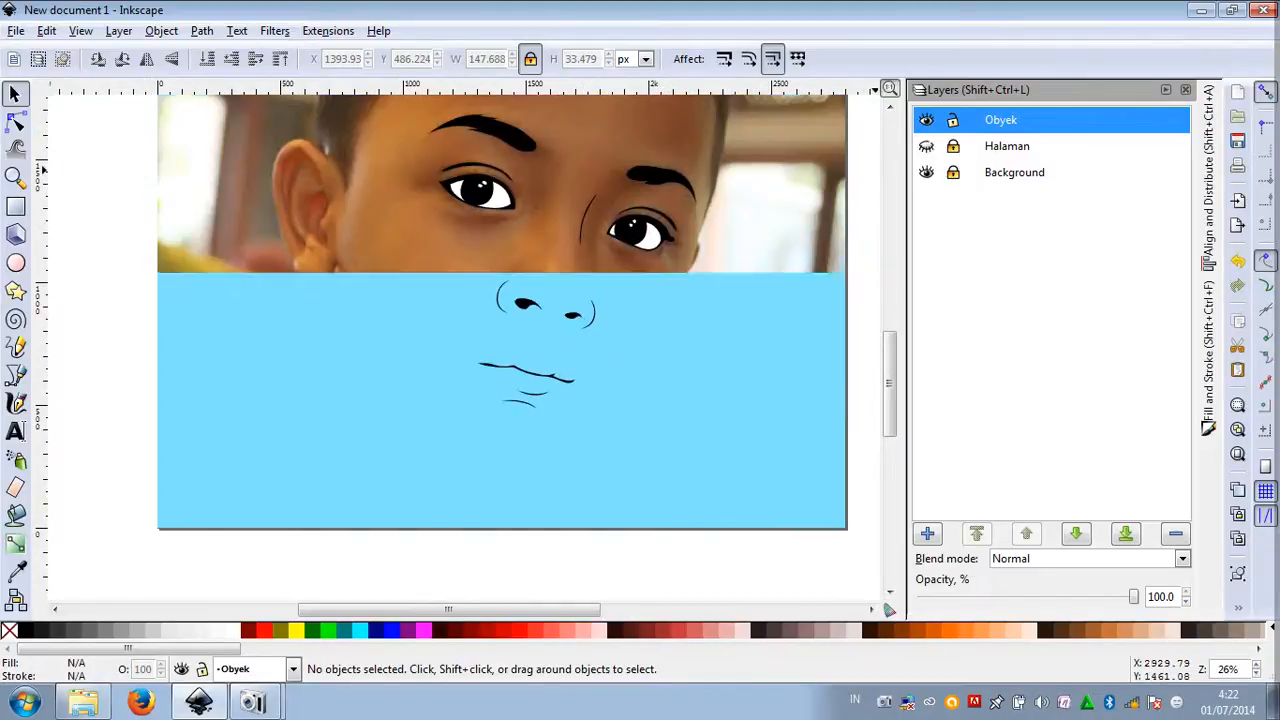
Start a new path for the hair, tracing its outer left edge down to a small pointed notch above the ear
{"action": "scroll", "coordinate": [818, 213], "scroll_direction": "up", "scroll_amount": 5}
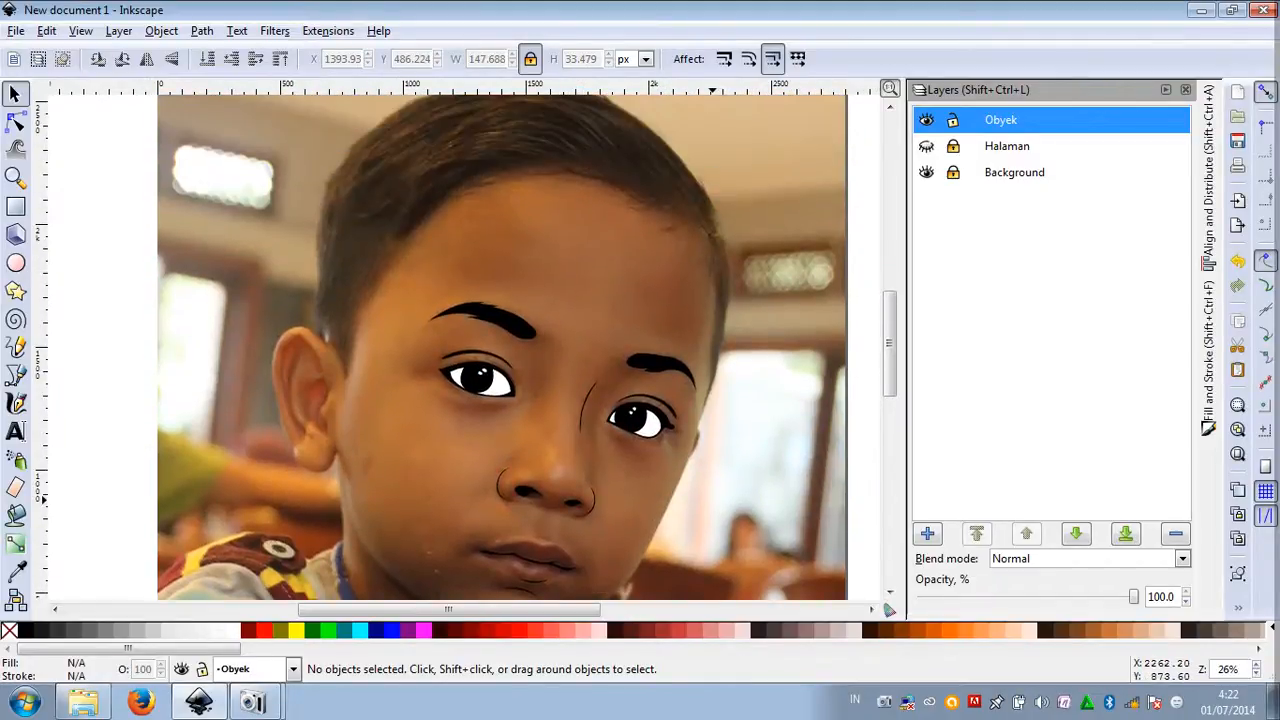
{"action": "scroll", "coordinate": [546, 410], "scroll_direction": "up", "scroll_amount": 2}
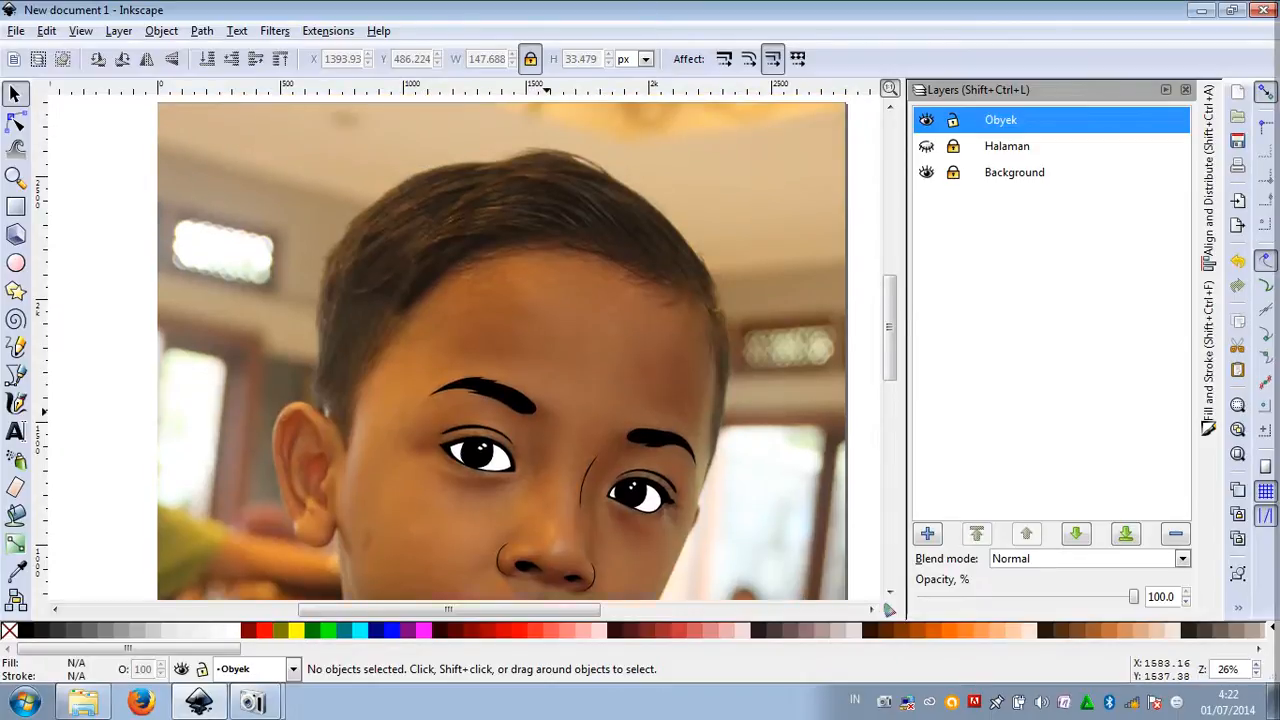
{"action": "scroll", "coordinate": [360, 324], "scroll_direction": "up", "scroll_amount": 2}
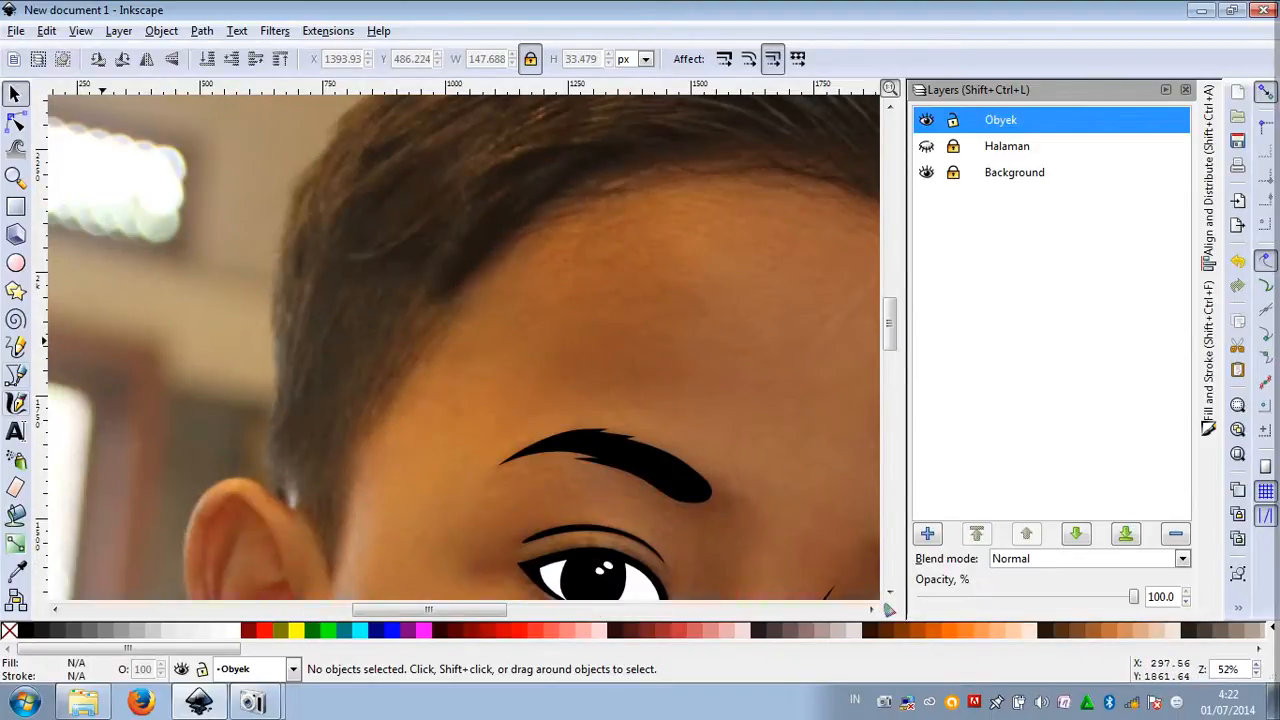
{"action": "left_click", "coordinate": [15, 373]}
{"action": "scroll", "coordinate": [283, 285], "scroll_direction": "up", "scroll_amount": 1}
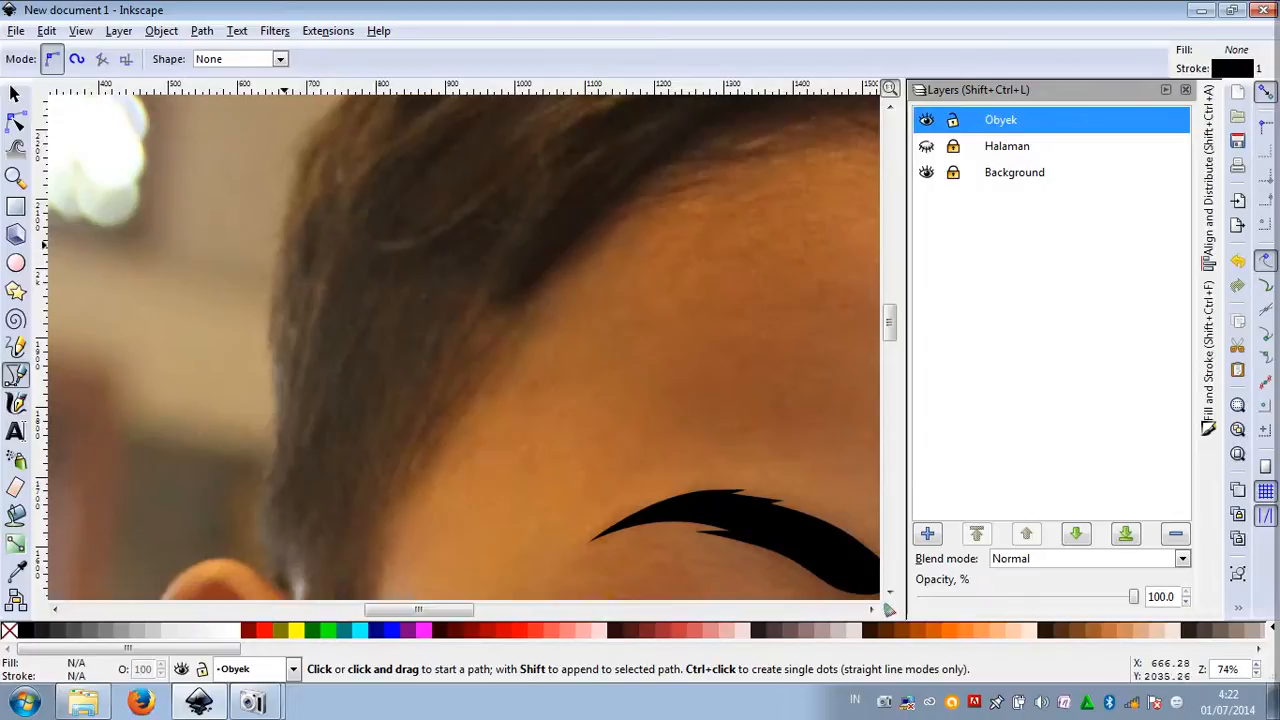
{"action": "left_click", "coordinate": [283, 233]}
{"action": "left_click_drag", "start_coordinate": [265, 343], "coordinate": [272, 393]}
{"action": "left_click_drag", "start_coordinate": [253, 505], "coordinate": [274, 486]}
{"action": "scroll", "coordinate": [274, 486], "scroll_direction": "up", "scroll_amount": 1}
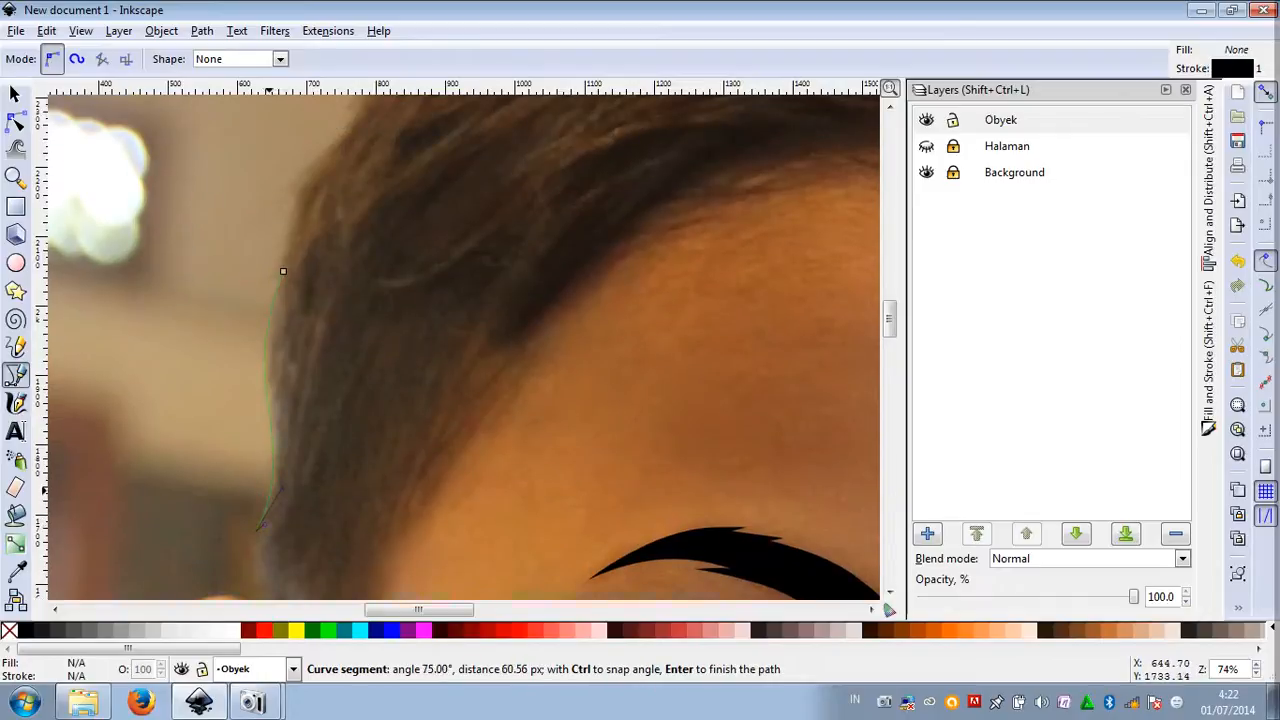
{"action": "scroll", "coordinate": [282, 489], "scroll_direction": "up", "scroll_amount": 1}
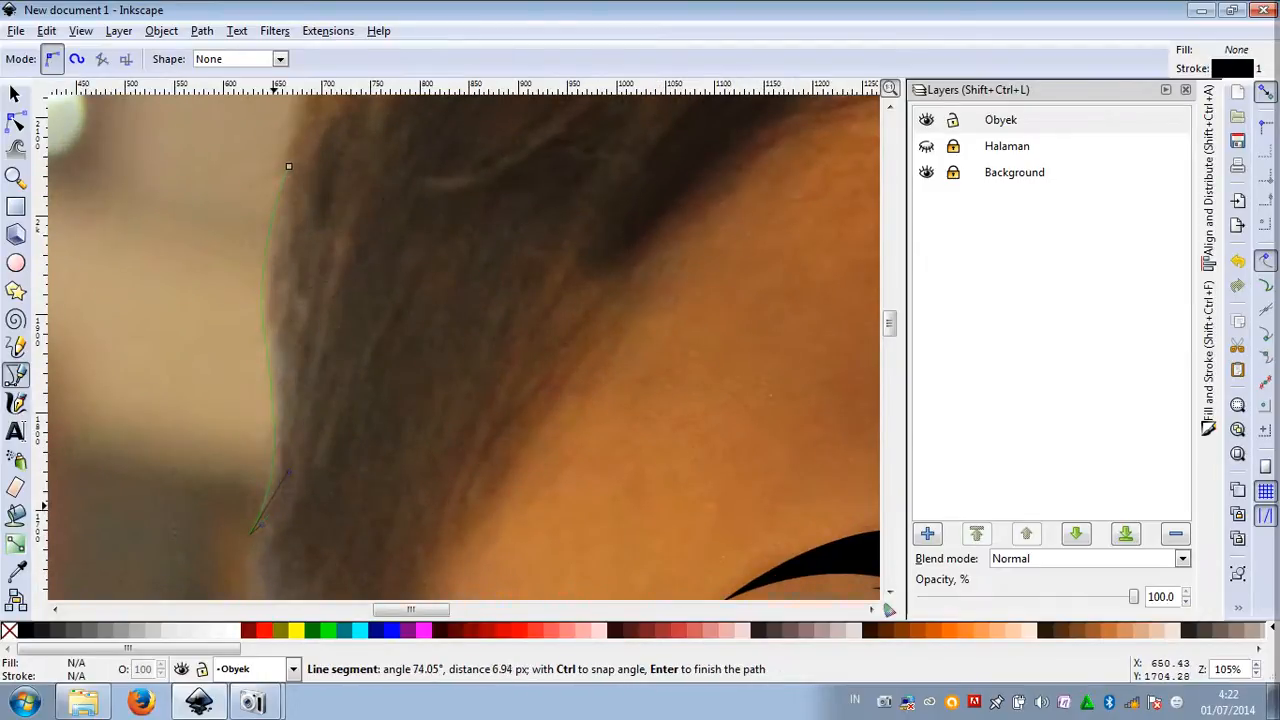
{"action": "scroll", "coordinate": [250, 460], "scroll_direction": "down", "scroll_amount": 5}
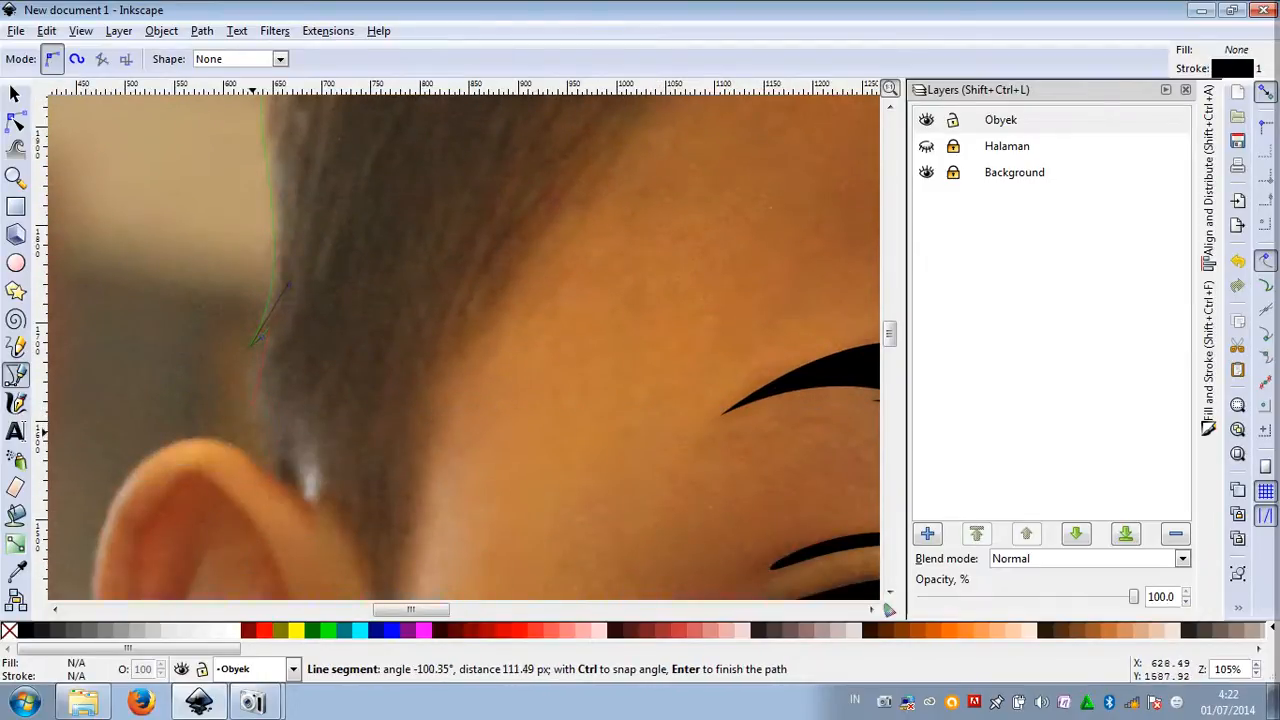
Continue the hair path along the top of the left ear with small pointed strands and around the sideburn
{"action": "left_click_drag", "start_coordinate": [254, 435], "coordinate": [265, 476]}
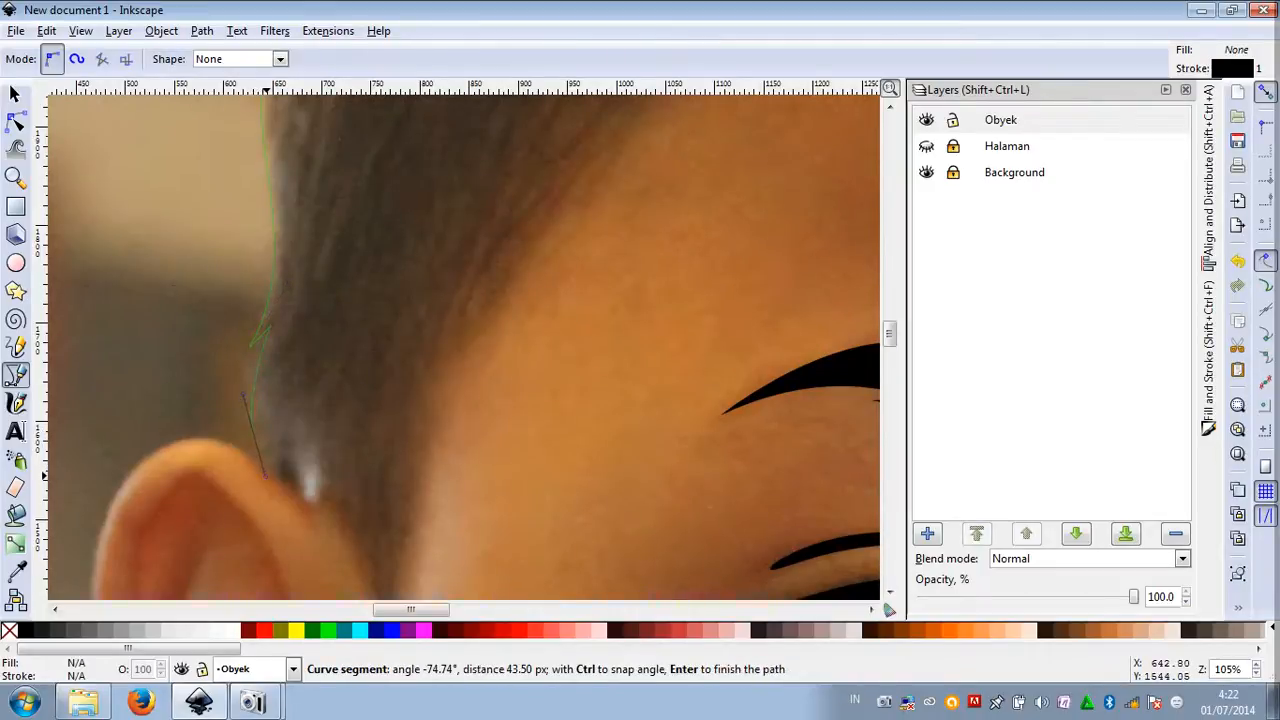
{"action": "left_click_drag", "start_coordinate": [313, 522], "coordinate": [309, 497]}
{"action": "left_click", "coordinate": [324, 532]}
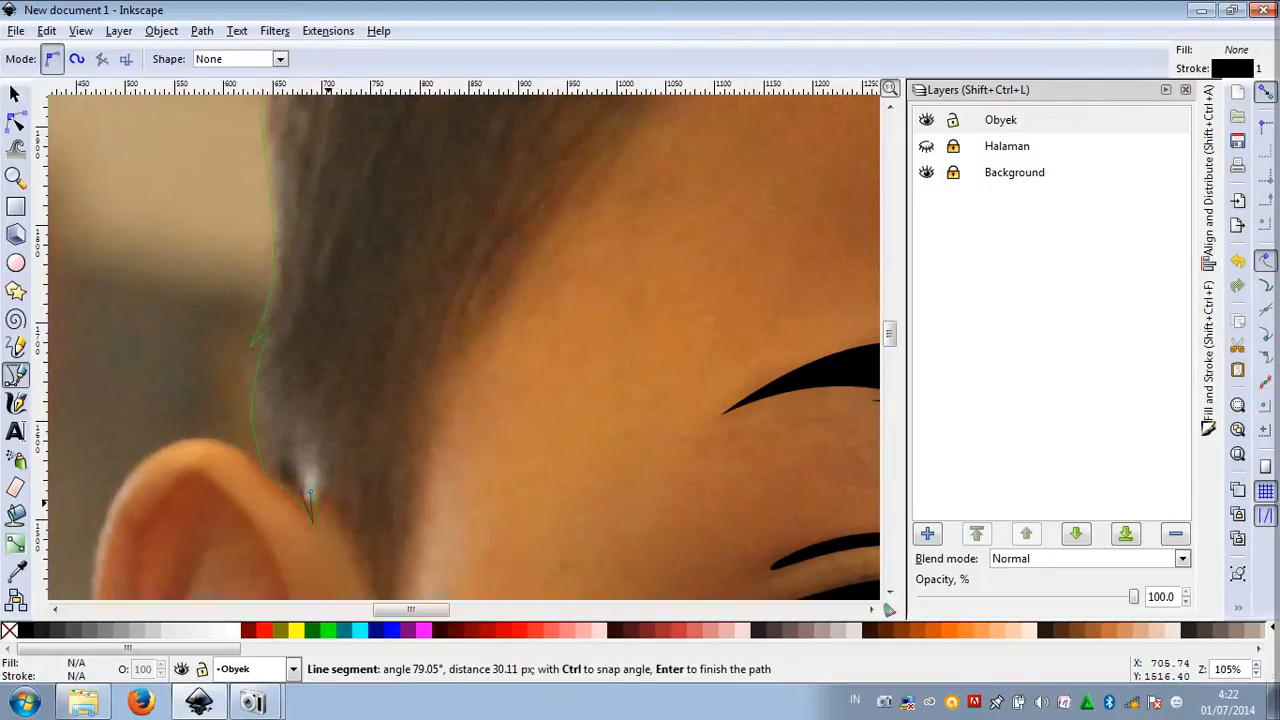
{"action": "left_click", "coordinate": [328, 504]}
{"action": "scroll", "coordinate": [335, 500], "scroll_direction": "down", "scroll_amount": 5}
{"action": "left_click_drag", "start_coordinate": [359, 404], "coordinate": [424, 378]}
{"action": "left_click", "coordinate": [391, 487]}
Continue the hair path from the left sideburn up along the inner hairline to the forehead
{"action": "scroll", "coordinate": [416, 364], "scroll_direction": "up", "scroll_amount": 4}
{"action": "scroll", "coordinate": [480, 350], "scroll_direction": "up", "scroll_amount": 3}
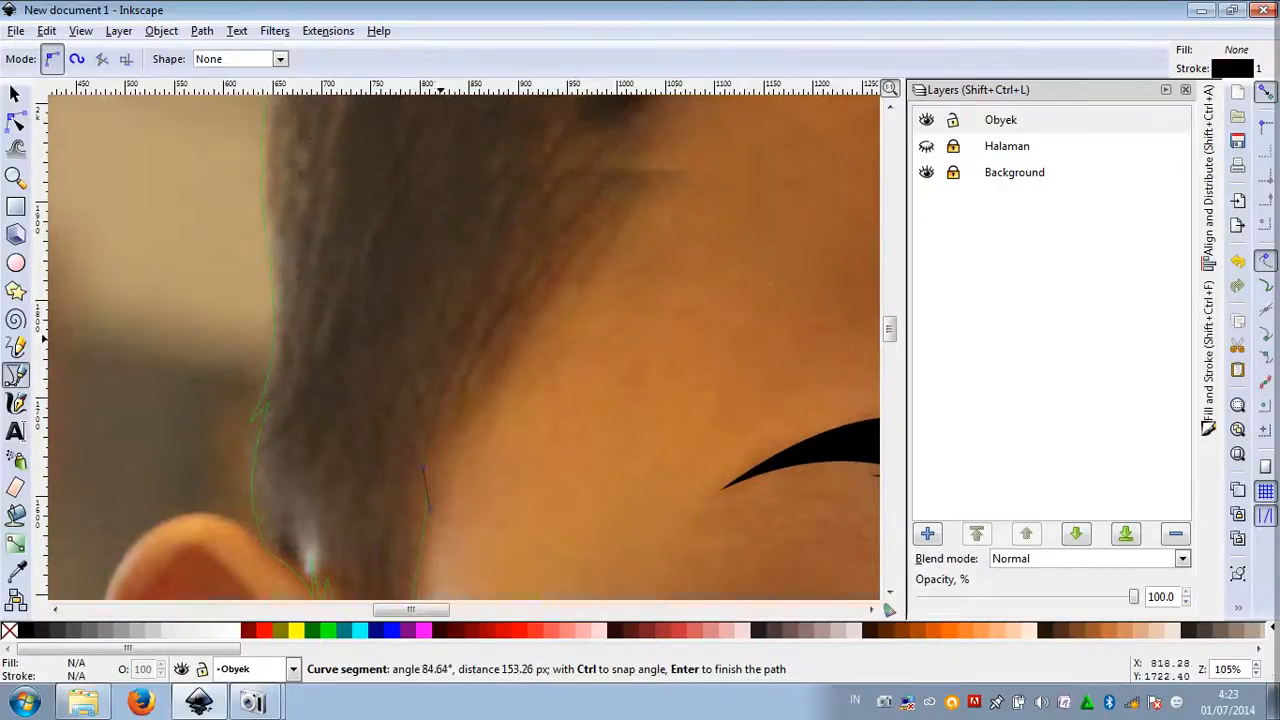
{"action": "left_click_drag", "start_coordinate": [523, 349], "coordinate": [589, 263]}
{"action": "scroll", "coordinate": [589, 263], "scroll_direction": "up", "scroll_amount": 3}
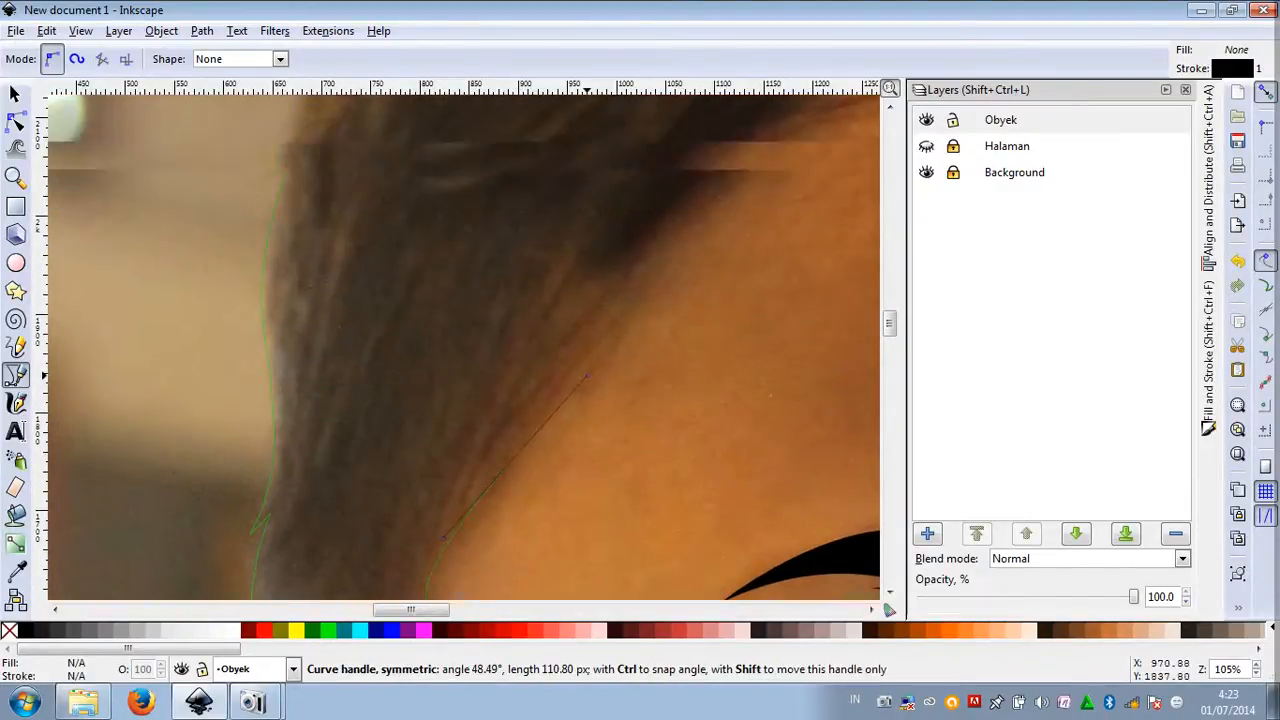
{"action": "scroll", "coordinate": [604, 320], "scroll_direction": "down", "scroll_amount": 3}
{"action": "scroll", "coordinate": [598, 340], "scroll_direction": "up", "scroll_amount": 3}
{"action": "left_click_drag", "start_coordinate": [590, 252], "coordinate": [619, 167]}
{"action": "scroll", "coordinate": [612, 219], "scroll_direction": "down", "scroll_amount": 5}
{"action": "scroll", "coordinate": [727, 194], "scroll_direction": "up", "scroll_amount": 3}
Extend the hair path across the top of the forehead, adding thin pointed strands along the hairline
{"action": "left_click", "coordinate": [710, 166]}
{"action": "scroll", "coordinate": [718, 167], "scroll_direction": "up", "scroll_amount": 2}
{"action": "left_click_drag", "start_coordinate": [600, 183], "coordinate": [575, 200]}
{"action": "scroll", "coordinate": [610, 195], "scroll_direction": "down", "scroll_amount": 4}
{"action": "scroll", "coordinate": [600, 174], "scroll_direction": "up", "scroll_amount": 5}
{"action": "scroll", "coordinate": [665, 175], "scroll_direction": "down", "scroll_amount": 3}
{"action": "scroll", "coordinate": [668, 178], "scroll_direction": "up", "scroll_amount": 3}
{"action": "scroll", "coordinate": [740, 240], "scroll_direction": "down", "scroll_amount": 3}
{"action": "scroll", "coordinate": [802, 262], "scroll_direction": "up", "scroll_amount": 2}
{"action": "left_click_drag", "start_coordinate": [702, 246], "coordinate": [641, 246]}
{"action": "left_click_drag", "start_coordinate": [762, 266], "coordinate": [803, 257]}
{"action": "scroll", "coordinate": [709, 286], "scroll_direction": "down", "scroll_amount": 4}
{"action": "scroll", "coordinate": [709, 286], "scroll_direction": "up", "scroll_amount": 4}
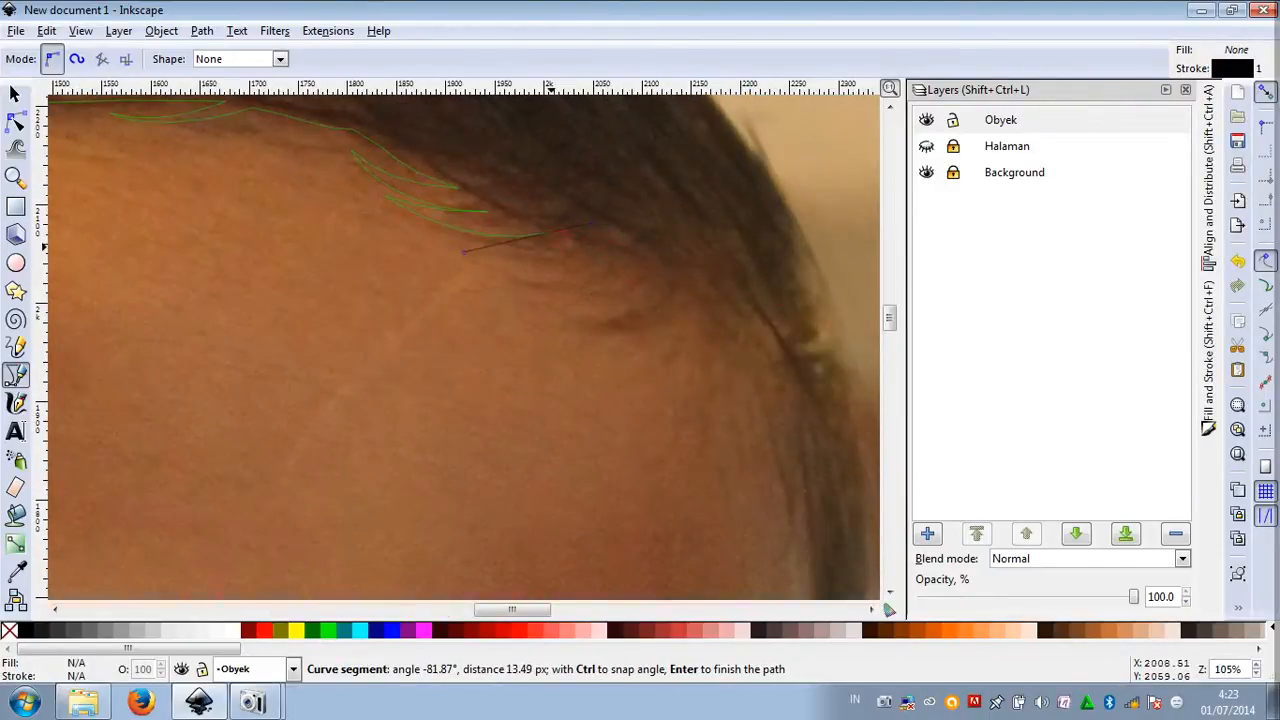
Add a series of curved, pointed strands to the hair path along the forehead's upper right hairline
{"action": "mouse_move", "coordinate": [474, 244]}
{"action": "left_mouse_down"}
{"action": "mouse_move", "coordinate": [433, 228]}
{"action": "mouse_move", "coordinate": [465, 253]}
{"action": "mouse_move", "coordinate": [493, 251]}
{"action": "left_mouse_up"}
{"action": "left_click_drag", "start_coordinate": [566, 268], "coordinate": [540, 284]}
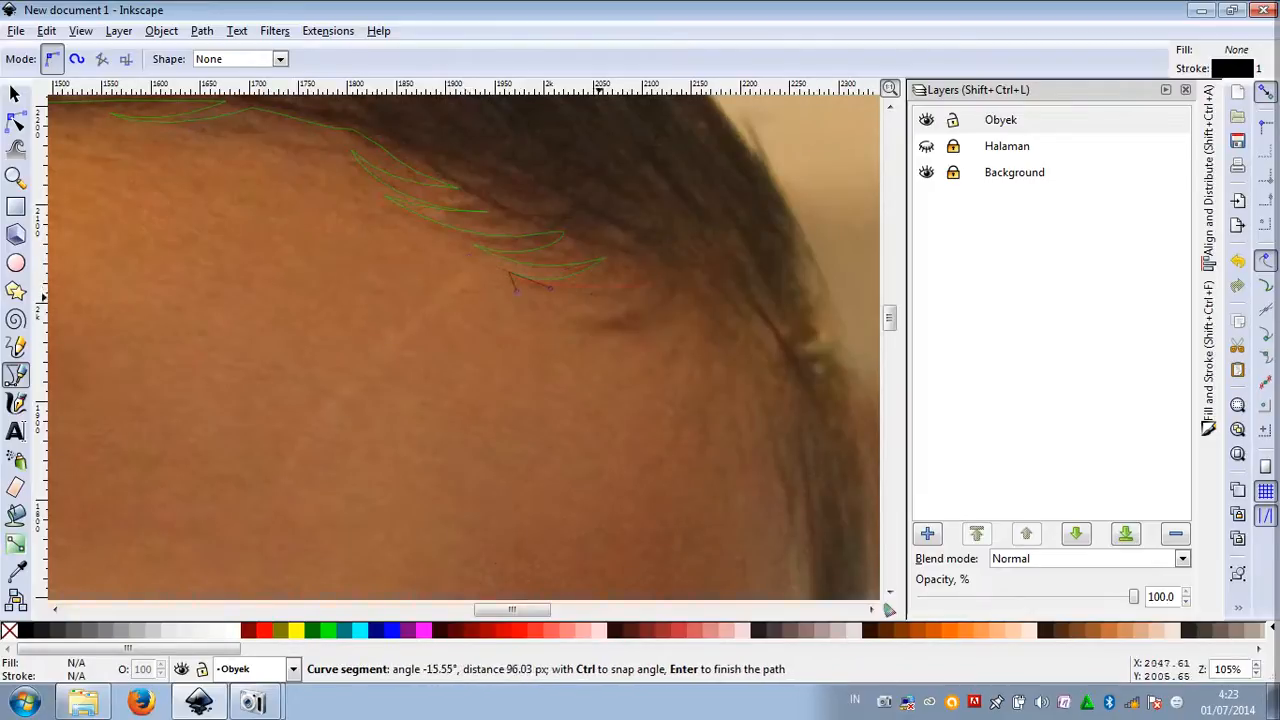
{"action": "left_click_drag", "start_coordinate": [657, 287], "coordinate": [596, 338]}
{"action": "left_click_drag", "start_coordinate": [718, 305], "coordinate": [695, 341]}
{"action": "scroll", "coordinate": [681, 327], "scroll_direction": "down", "scroll_amount": 3}
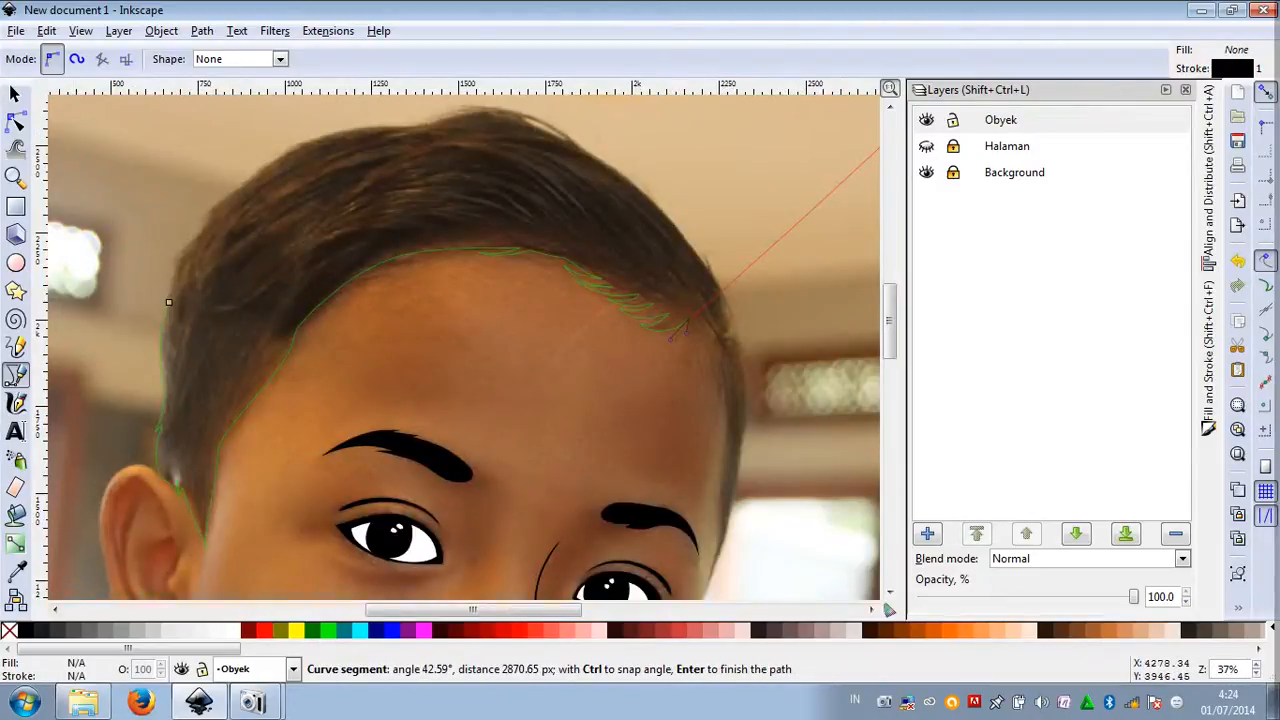
{"action": "scroll", "coordinate": [695, 275], "scroll_direction": "up", "scroll_amount": 2}
{"action": "scroll", "coordinate": [652, 268], "scroll_direction": "up", "scroll_amount": 1}
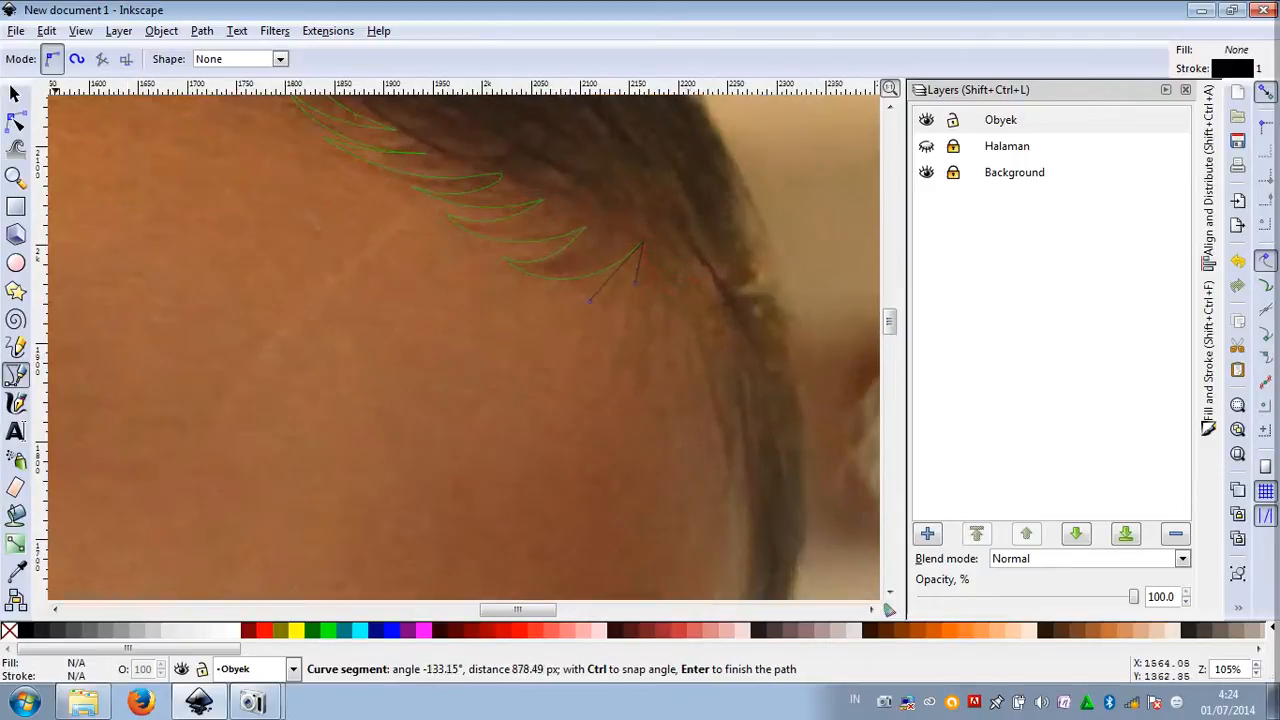
Continue the hair path past a small pointed strand and down the inner hairline at the right temple
{"action": "mouse_move", "coordinate": [665, 304]}
{"action": "left_mouse_down"}
{"action": "mouse_move", "coordinate": [676, 313]}
{"action": "mouse_move", "coordinate": [662, 281]}
{"action": "left_mouse_up"}
{"action": "left_click", "coordinate": [664, 274]}
{"action": "left_click_drag", "start_coordinate": [706, 359], "coordinate": [710, 381]}
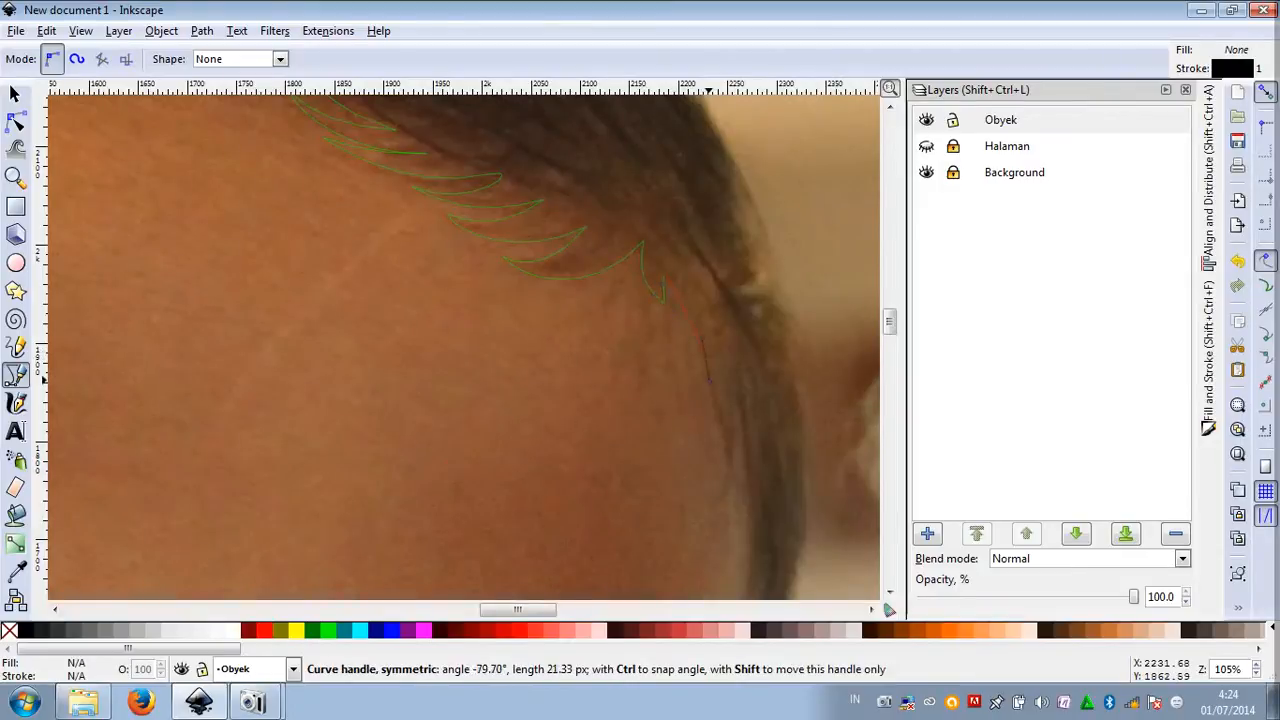
{"action": "left_click_drag", "start_coordinate": [725, 535], "coordinate": [729, 462]}
{"action": "scroll", "coordinate": [729, 460], "scroll_direction": "down", "scroll_amount": 5}
{"action": "left_click_drag", "start_coordinate": [738, 374], "coordinate": [747, 379]}
Extend the hair path down to the tip of the right sideburn and turn it back up the outer edge
{"action": "scroll", "coordinate": [747, 379], "scroll_direction": "down", "scroll_amount": 3}
{"action": "scroll", "coordinate": [740, 452], "scroll_direction": "up", "scroll_amount": 2}
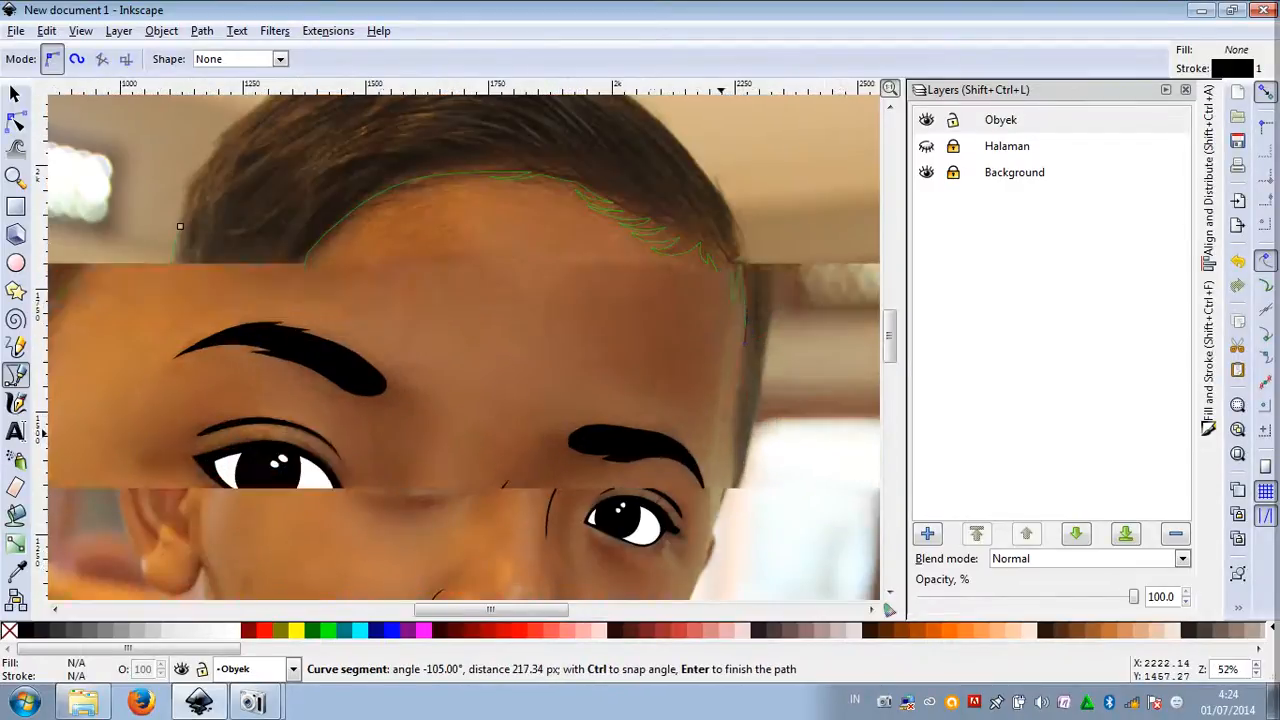
{"action": "left_click_drag", "start_coordinate": [738, 441], "coordinate": [741, 471]}
{"action": "scroll", "coordinate": [735, 410], "scroll_direction": "down", "scroll_amount": 3}
{"action": "left_click_drag", "start_coordinate": [735, 410], "coordinate": [742, 133]}
Continue the hair path up the outer edge of the hair on the photo's right side toward the crown
{"action": "scroll", "coordinate": [737, 386], "scroll_direction": "up", "scroll_amount": 2}
{"action": "scroll", "coordinate": [788, 268], "scroll_direction": "up", "scroll_amount": 5}
{"action": "scroll", "coordinate": [700, 200], "scroll_direction": "up", "scroll_amount": 6}
{"action": "left_click_drag", "start_coordinate": [644, 298], "coordinate": [560, 218]}
{"action": "scroll", "coordinate": [540, 225], "scroll_direction": "up", "scroll_amount": 3}
{"action": "scroll", "coordinate": [500, 235], "scroll_direction": "down", "scroll_amount": 2}
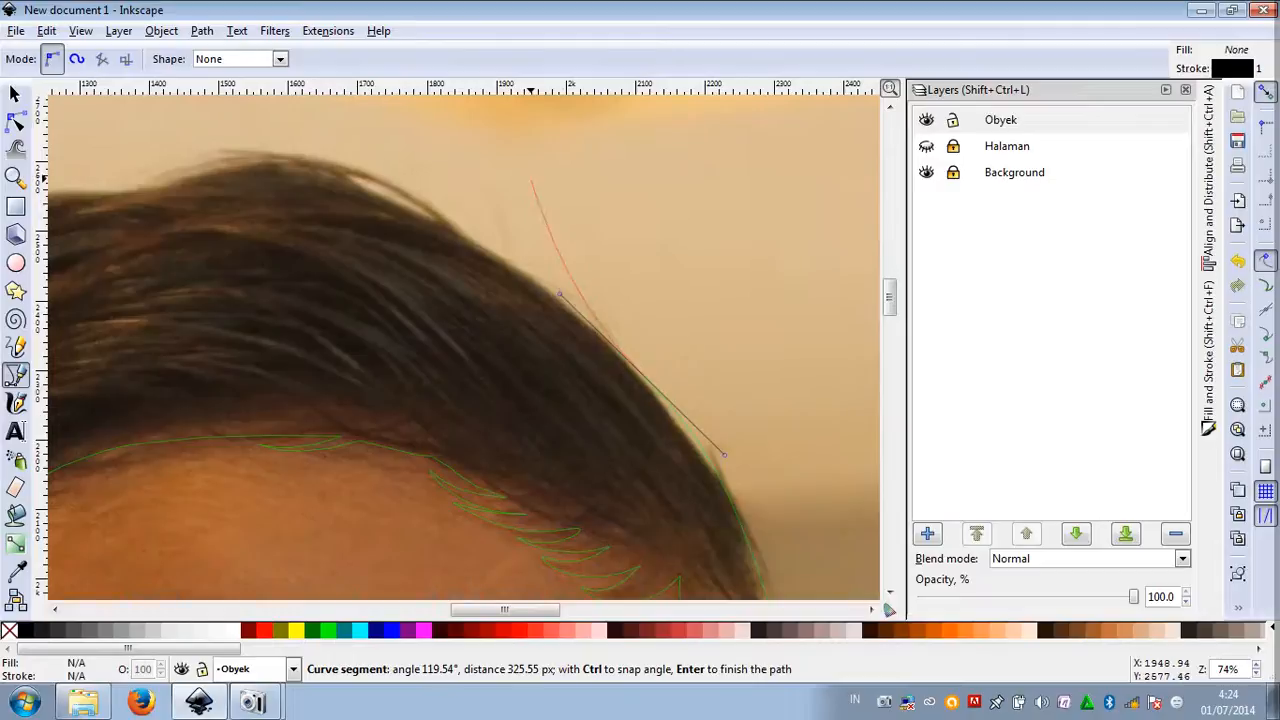
{"action": "left_click_drag", "start_coordinate": [478, 241], "coordinate": [729, 292]}
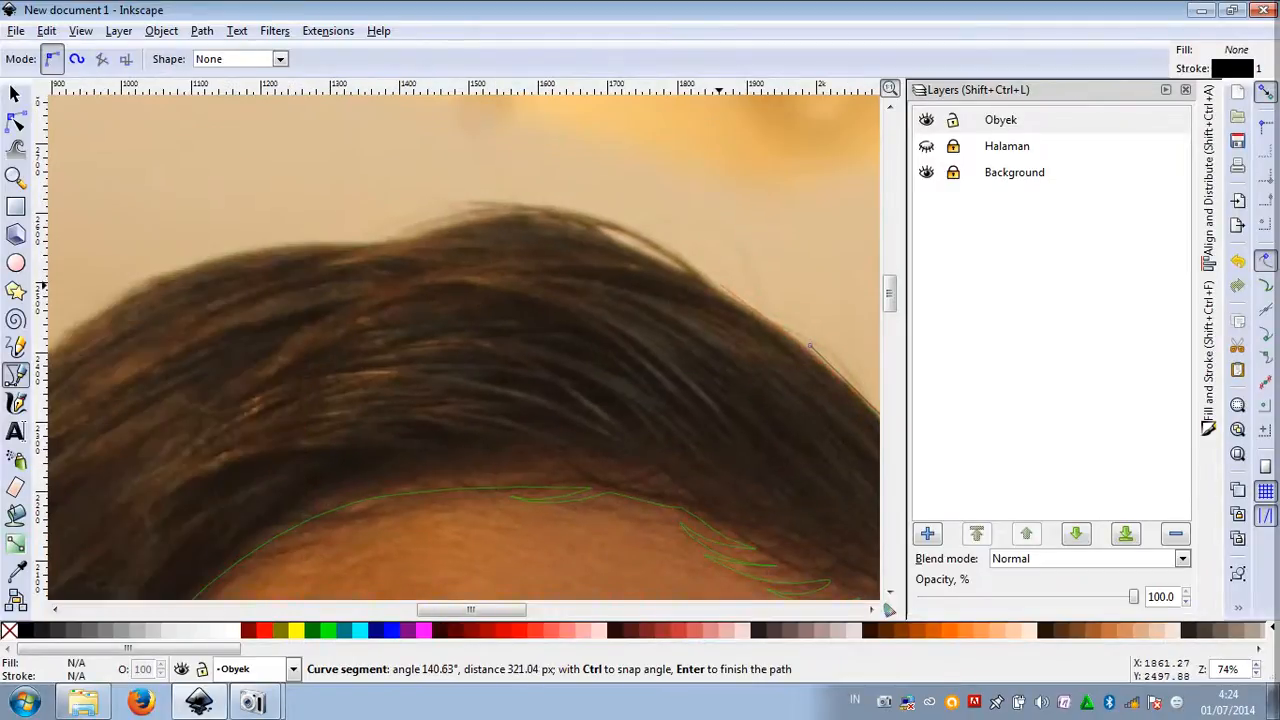
{"action": "left_click", "coordinate": [722, 286]}
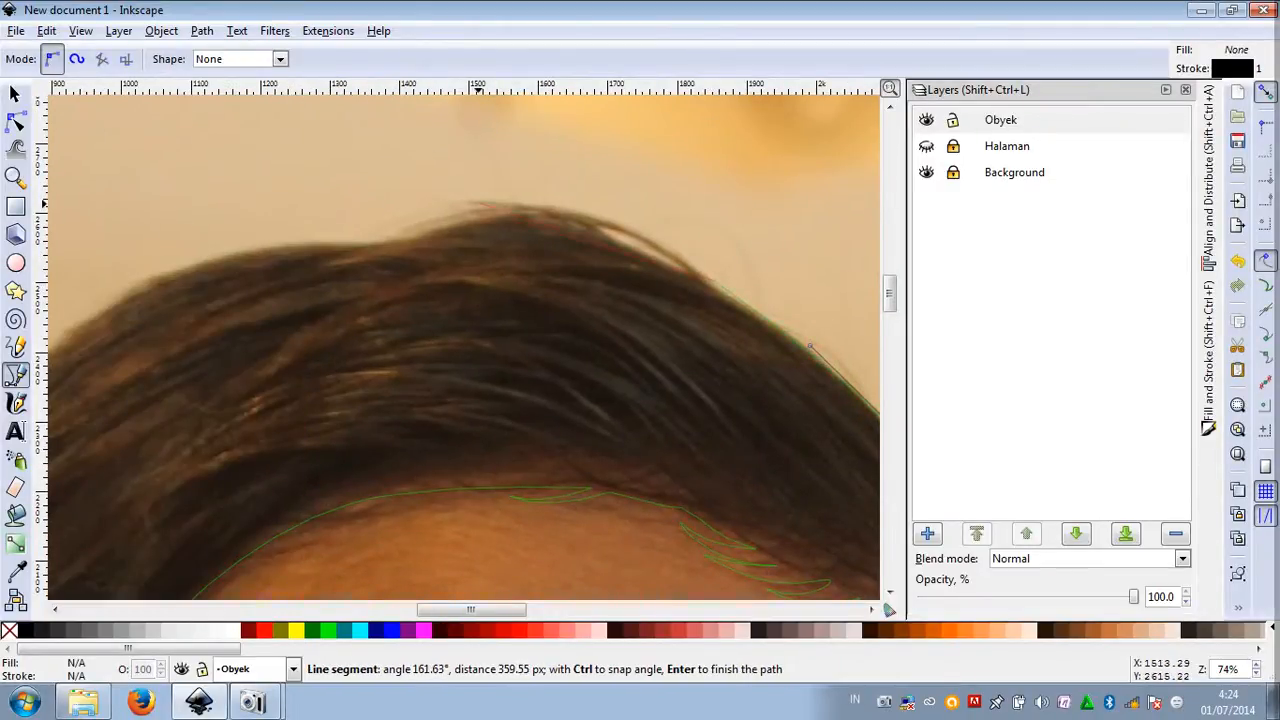
Extend the hair path over the crown, shaping small pointed strands at the highest part of the hair
{"action": "left_click_drag", "start_coordinate": [465, 200], "coordinate": [492, 203]}
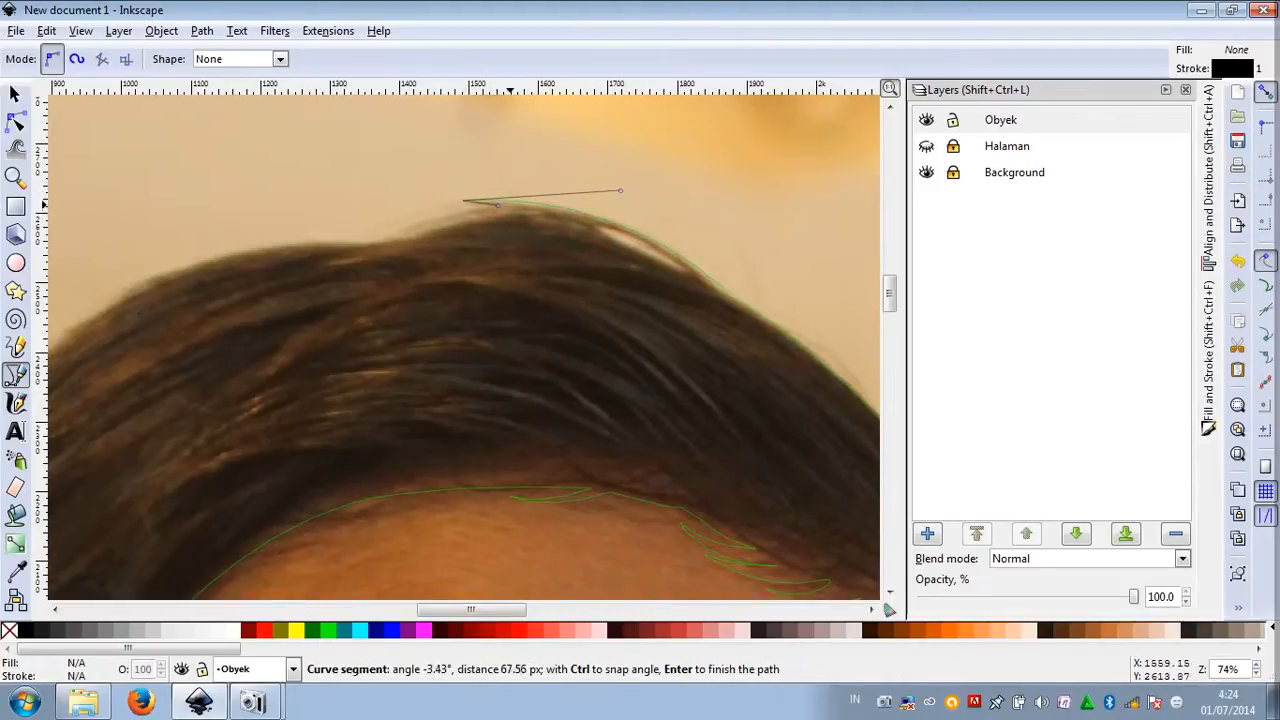
{"action": "left_click_drag", "start_coordinate": [412, 220], "coordinate": [463, 212]}
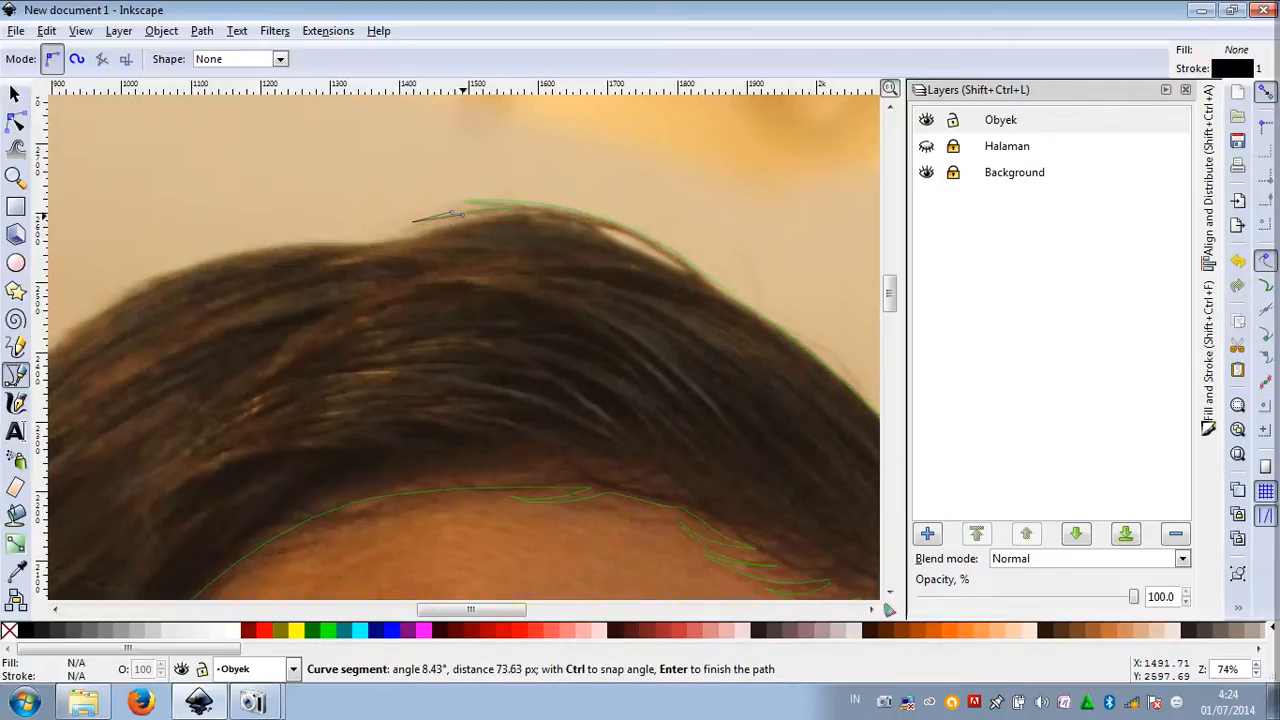
{"action": "left_click_drag", "start_coordinate": [393, 237], "coordinate": [374, 237]}
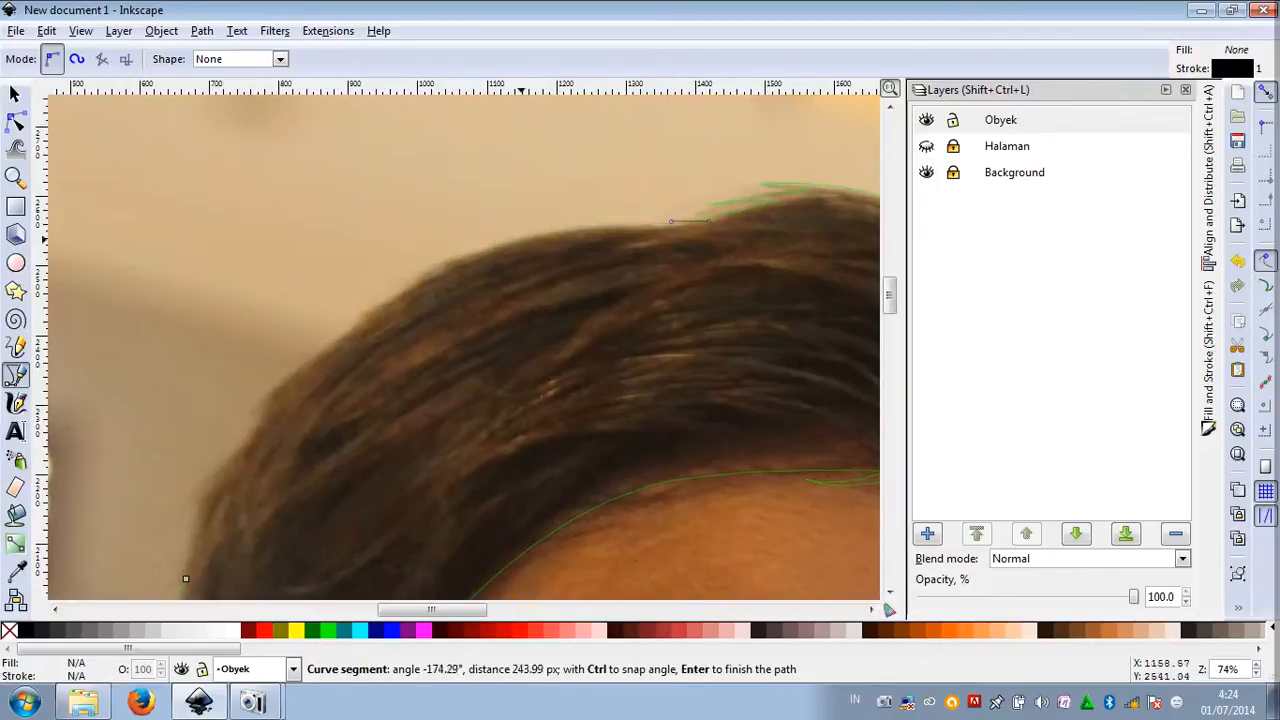
Trace the hair path down the left side of the head with small pointed strands and close it at its starting node
{"action": "left_click_drag", "start_coordinate": [353, 311], "coordinate": [398, 292]}
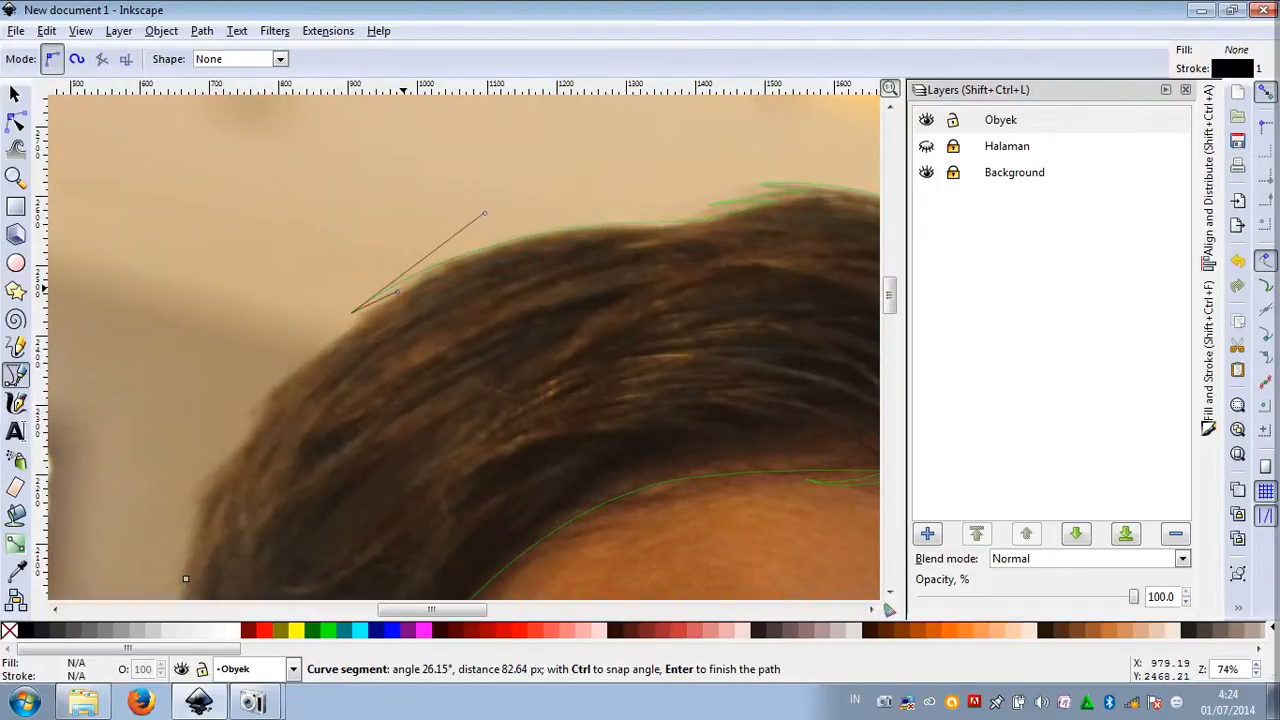
{"action": "left_click_drag", "start_coordinate": [283, 370], "coordinate": [278, 372]}
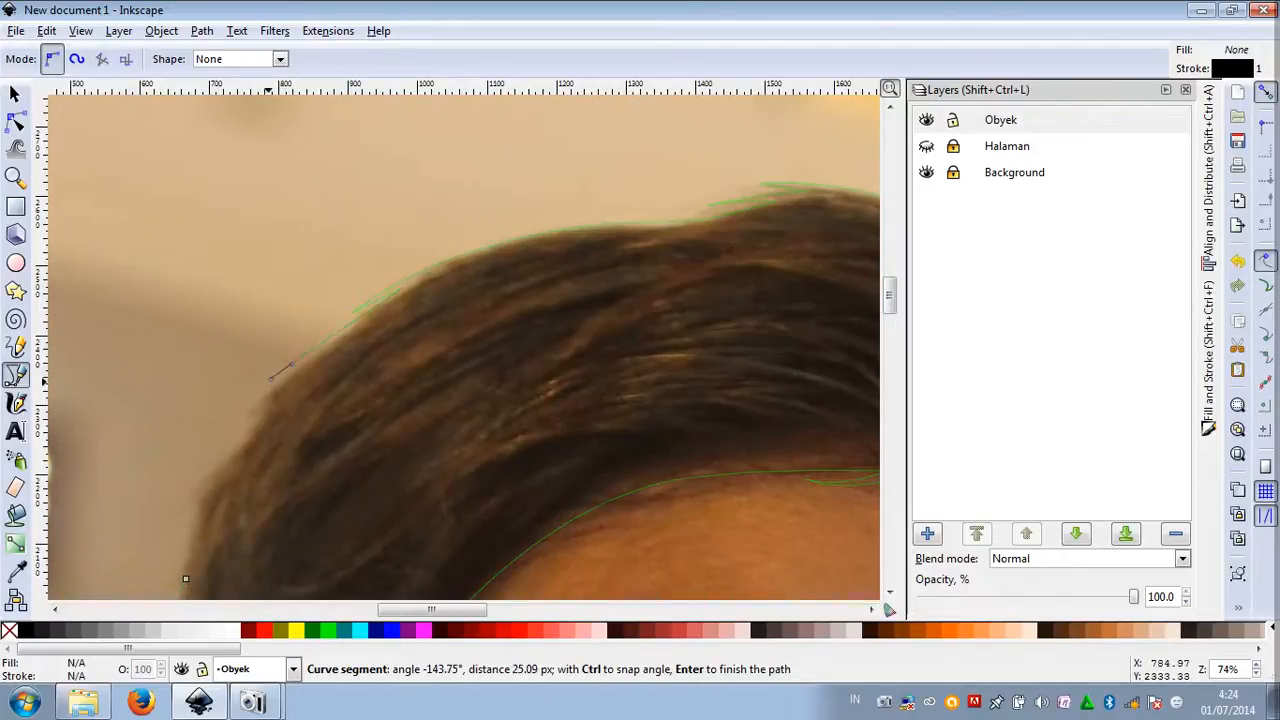
{"action": "left_click_drag", "start_coordinate": [226, 440], "coordinate": [252, 412]}
{"action": "left_click", "coordinate": [266, 403]}
{"action": "scroll", "coordinate": [266, 403], "scroll_direction": "down", "scroll_amount": 4}
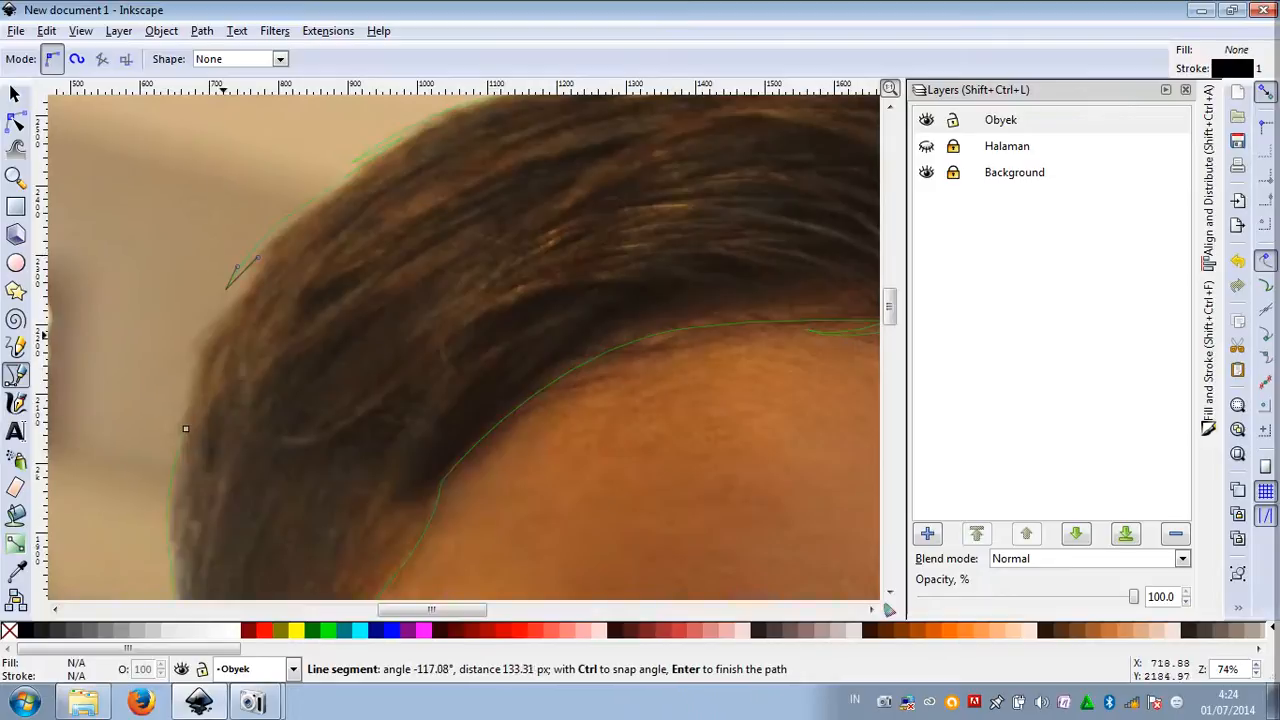
{"action": "left_click_drag", "start_coordinate": [219, 320], "coordinate": [202, 330]}
{"action": "left_click_drag", "start_coordinate": [184, 428], "coordinate": [183, 368]}
Fill the closed hair shape with black and remove its stroke
{"action": "scroll", "coordinate": [295, 314], "scroll_direction": "down", "scroll_amount": 3}
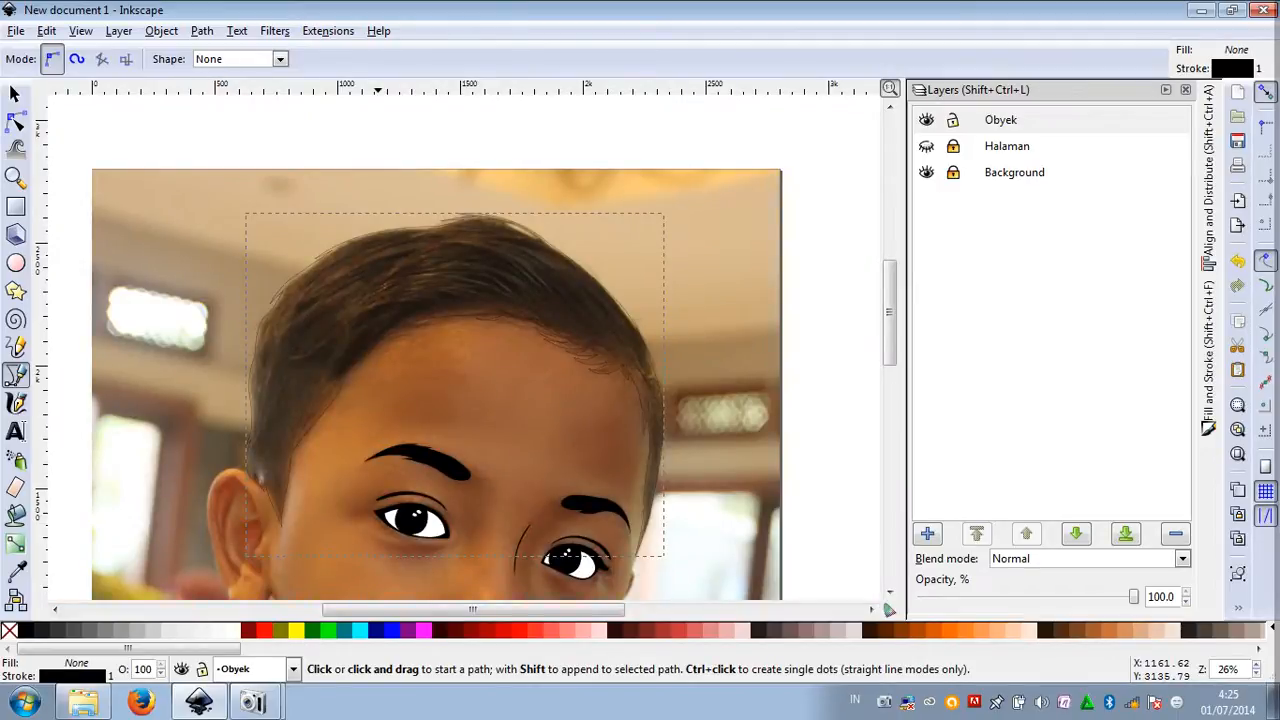
{"action": "left_click", "coordinate": [25, 630]}
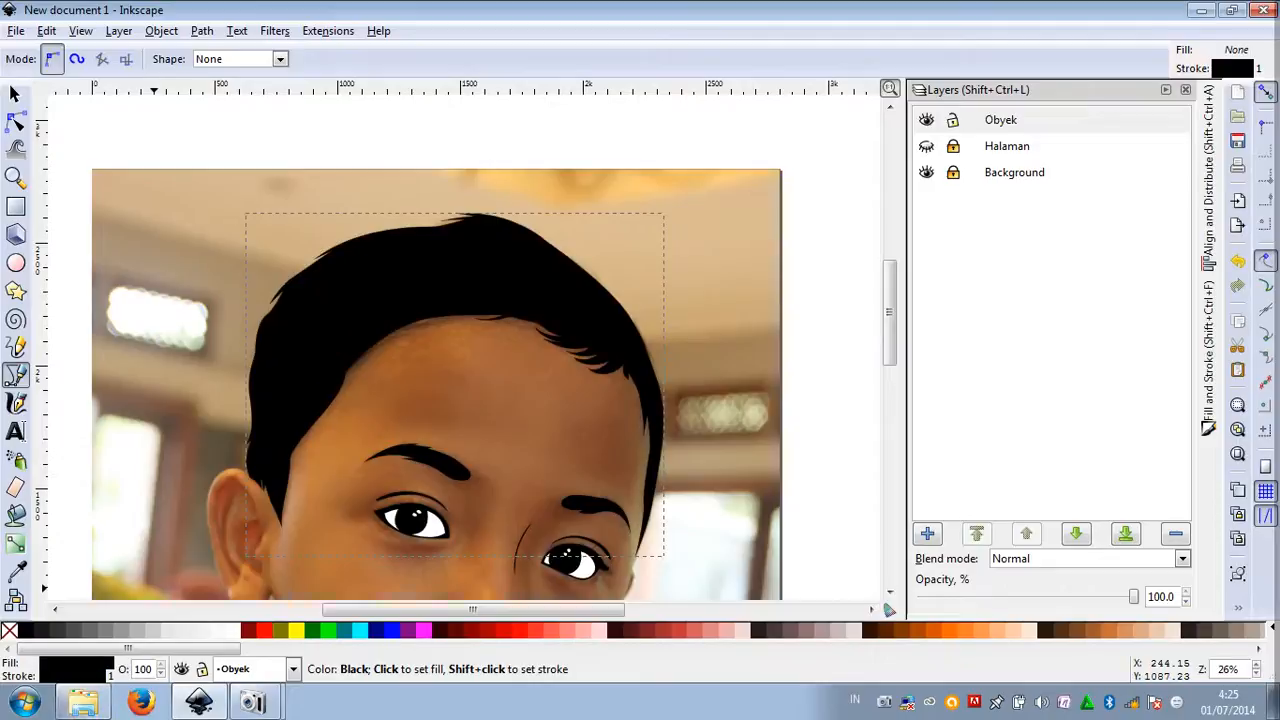
{"action": "left_click", "coordinate": [8, 630], "text": "shift"}
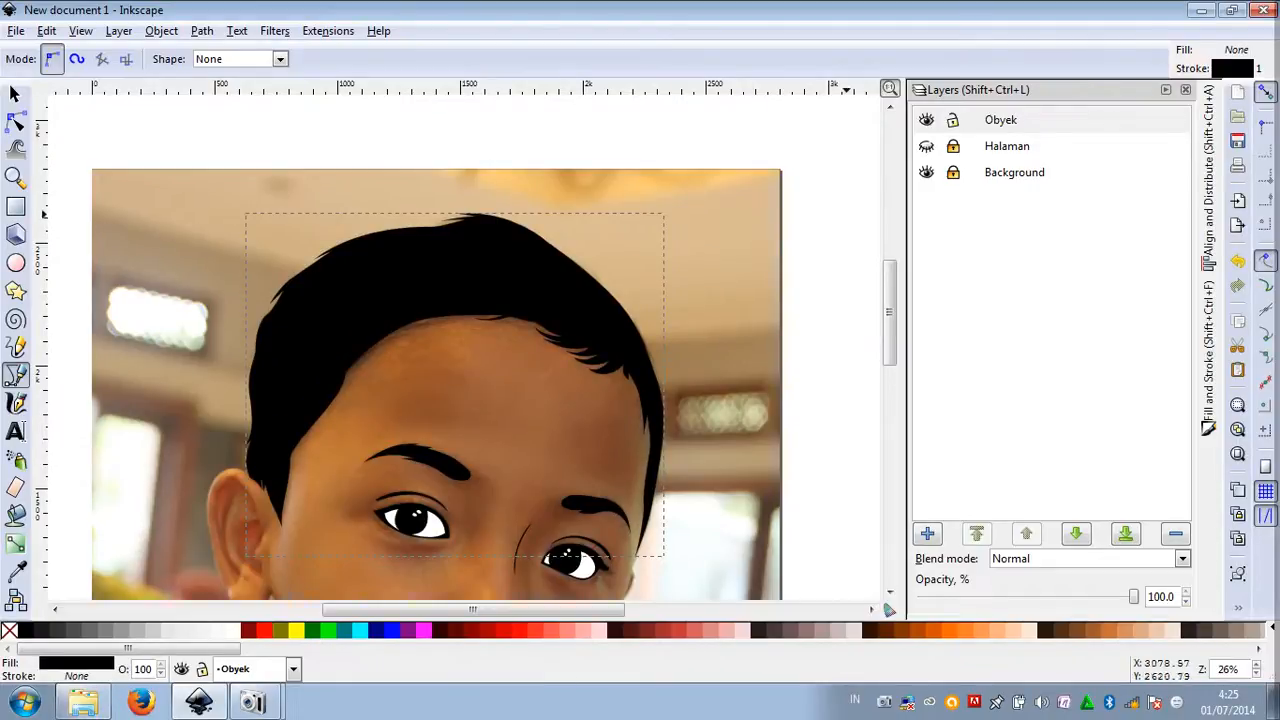
Deselect the hair and compare the traced shapes with the photo by toggling the visibility of the Halaman and Obyek layers
{"action": "left_click", "coordinate": [926, 146]}
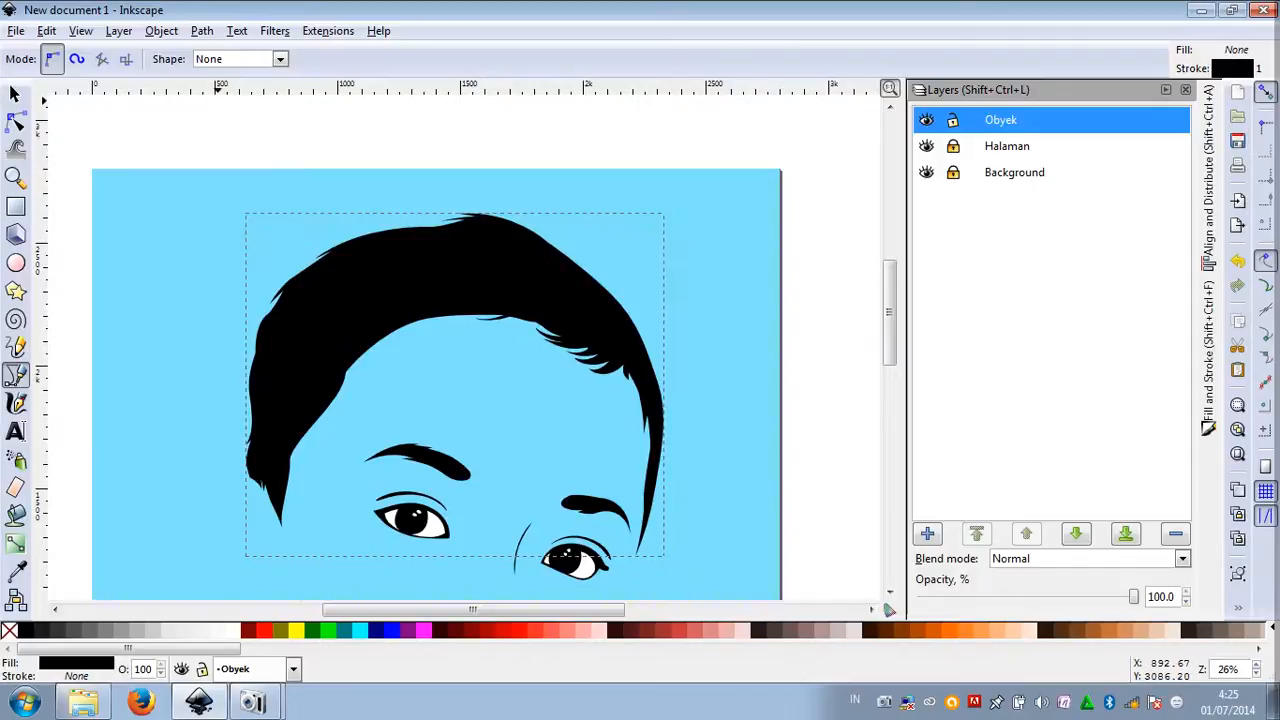
{"action": "left_click", "coordinate": [15, 94]}
{"action": "left_click", "coordinate": [277, 228]}
{"action": "scroll", "coordinate": [276, 232], "scroll_direction": "down", "scroll_amount": 2}
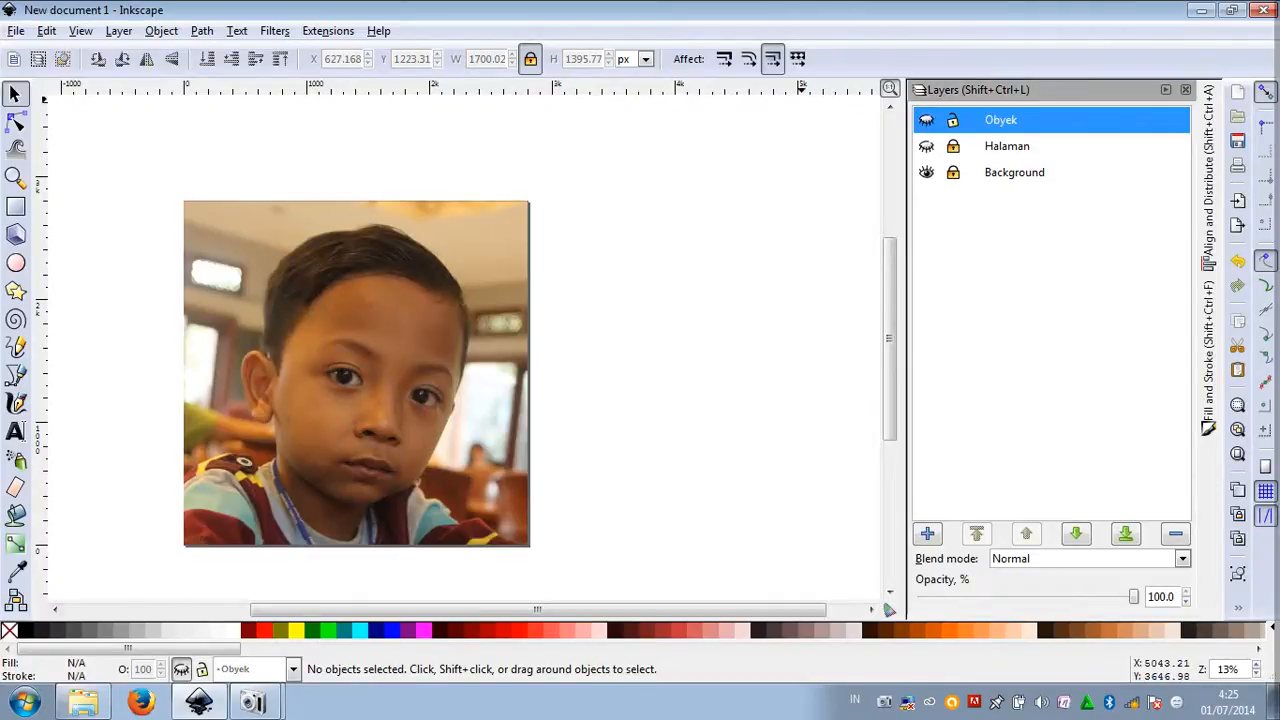
{"action": "left_click", "coordinate": [927, 120]}
{"action": "left_click", "coordinate": [926, 146]}
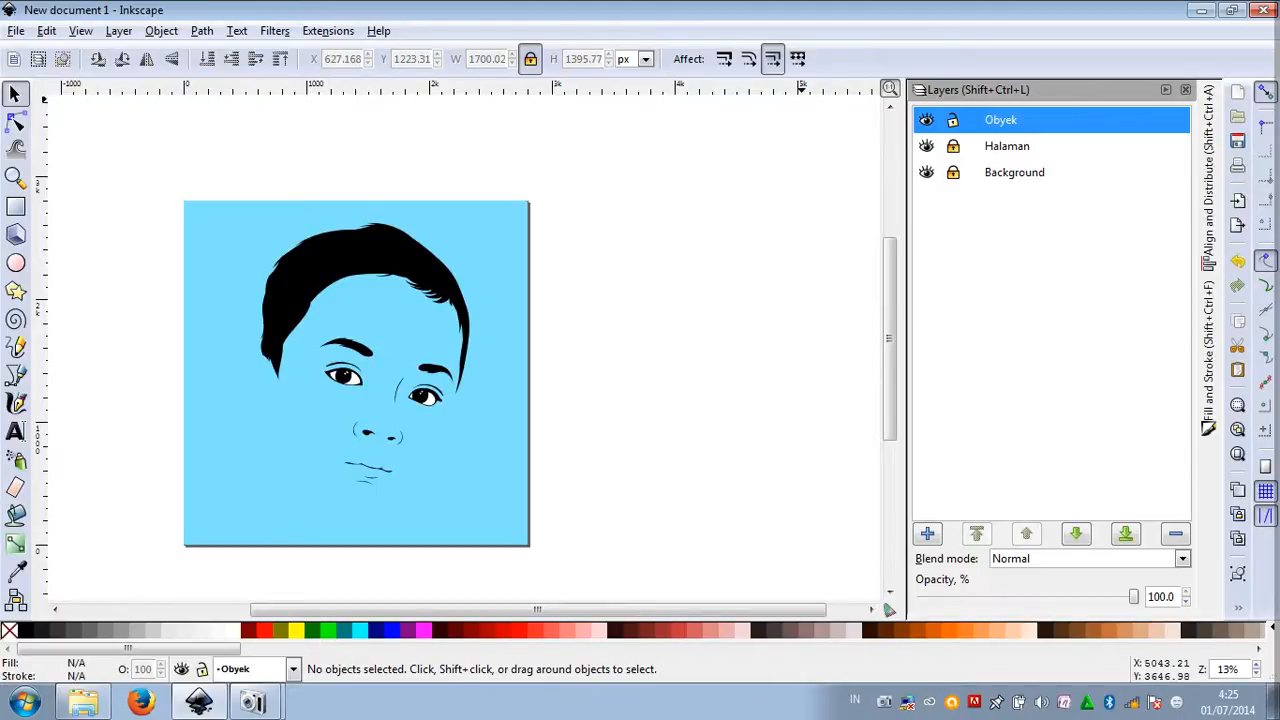
{"action": "left_click", "coordinate": [926, 146]}
{"action": "left_click", "coordinate": [926, 146]}
{"action": "left_click", "coordinate": [926, 146]}
{"action": "left_click", "coordinate": [926, 146]}
{"action": "left_click", "coordinate": [926, 146]}
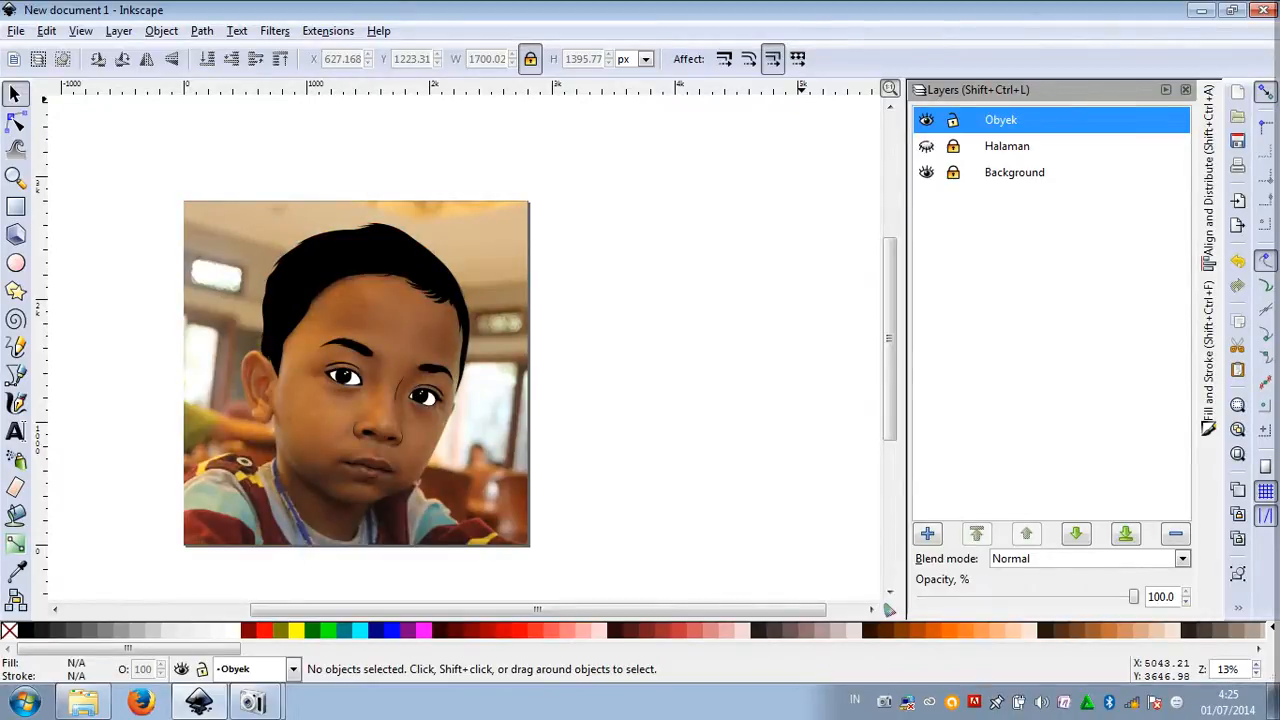
{"action": "left_click", "coordinate": [926, 146]}
{"action": "left_click", "coordinate": [926, 146]}
{"action": "left_click", "coordinate": [926, 146]}
{"action": "left_click", "coordinate": [926, 146]}
{"action": "left_click", "coordinate": [926, 146]}
Fit the whole page in the window and return to the Selector tool
{"action": "type", "text": "zz"}
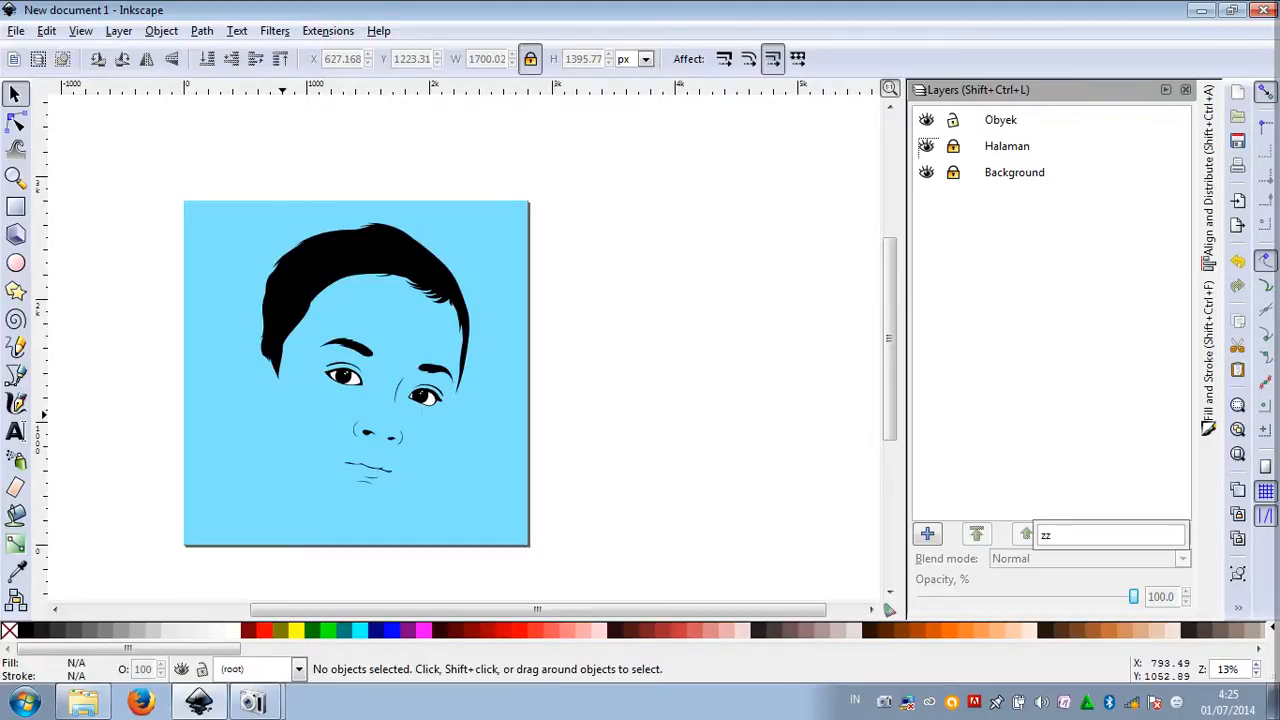
{"action": "type", "text": "z"}
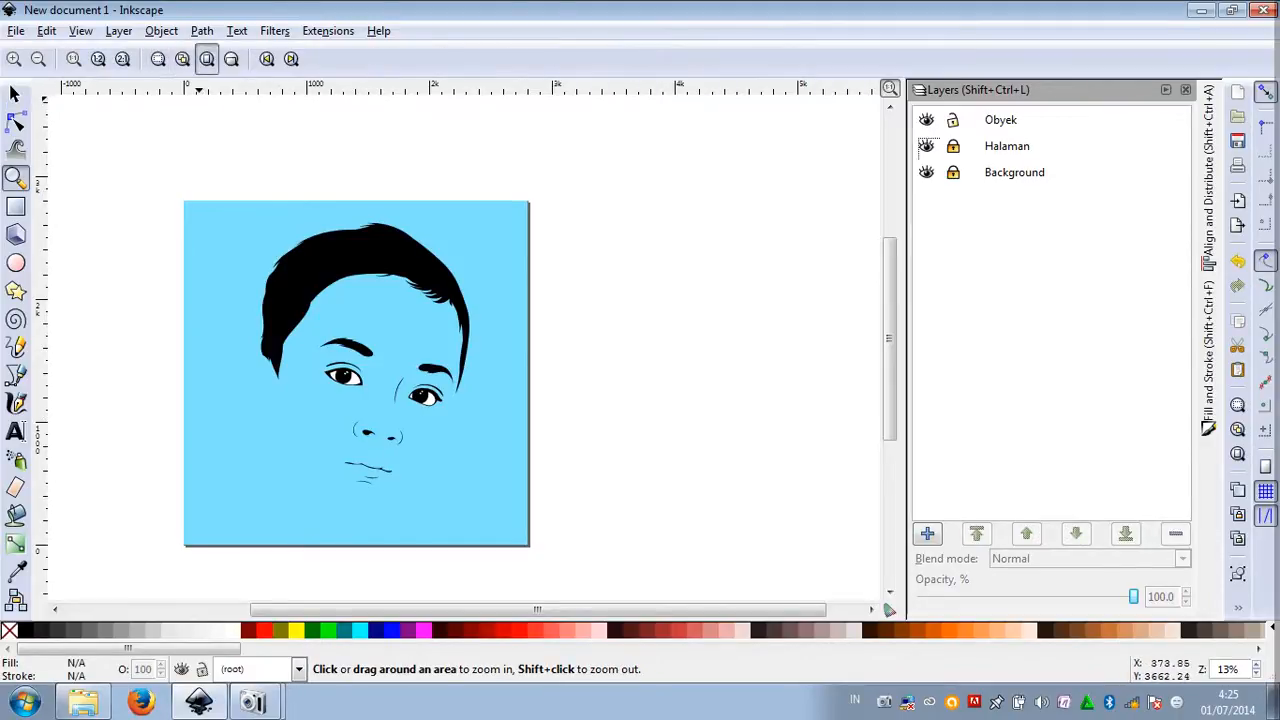
{"action": "left_click", "coordinate": [206, 58]}
{"action": "left_click", "coordinate": [14, 93]}
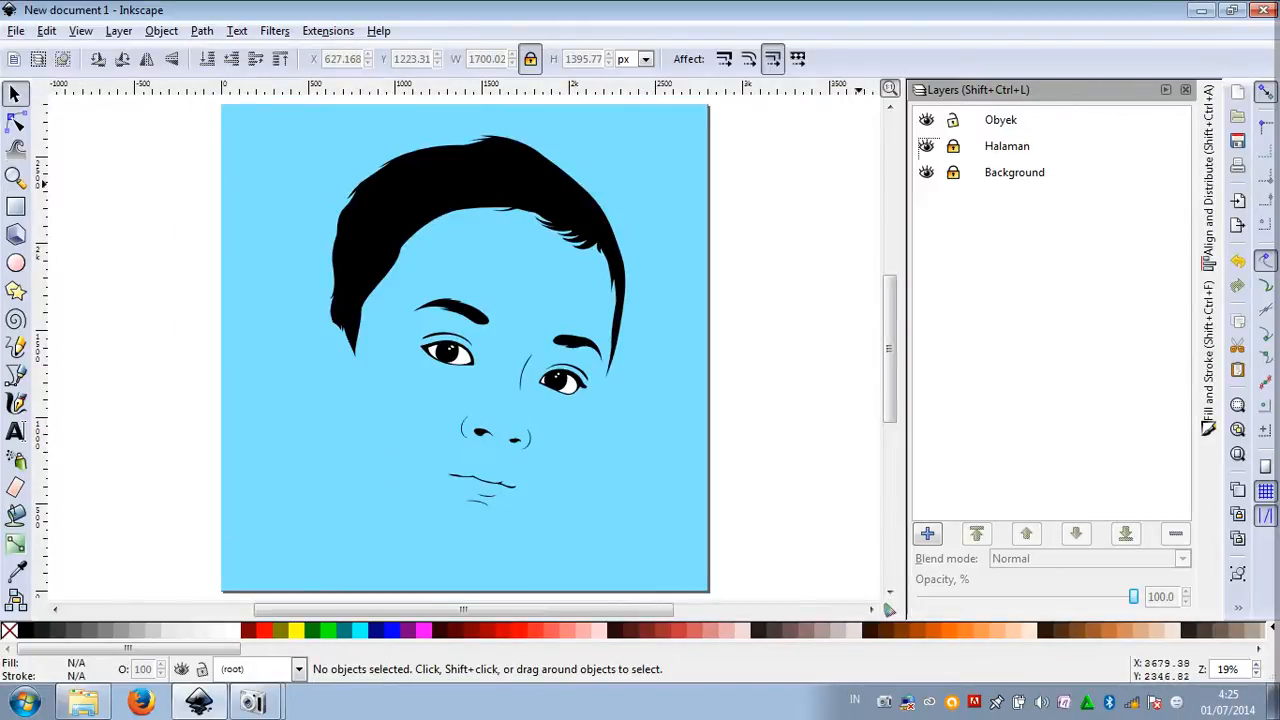
Hide the Halaman layer to reveal the photo and make Obyek the current layer
{"action": "left_click", "coordinate": [926, 146]}
{"action": "left_click", "coordinate": [926, 146]}
{"action": "left_click", "coordinate": [926, 146]}
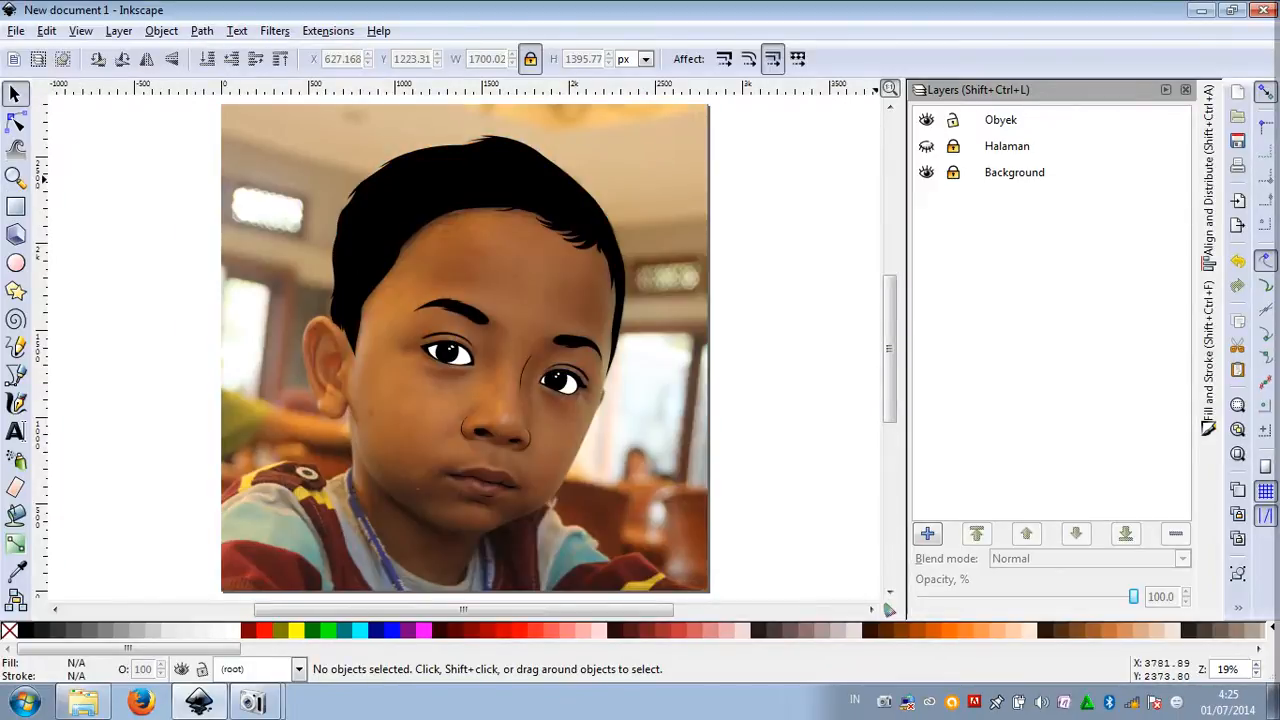
{"action": "left_click", "coordinate": [1001, 120]}
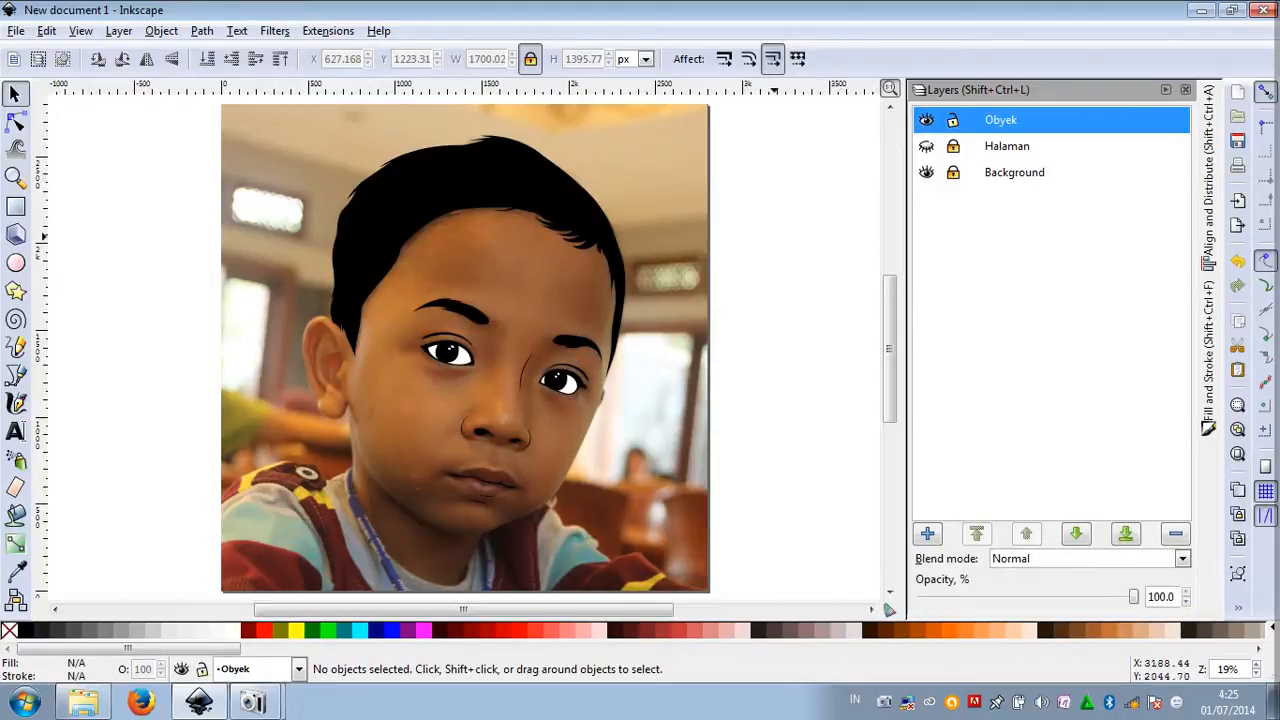
{"action": "type", "text": "z"}
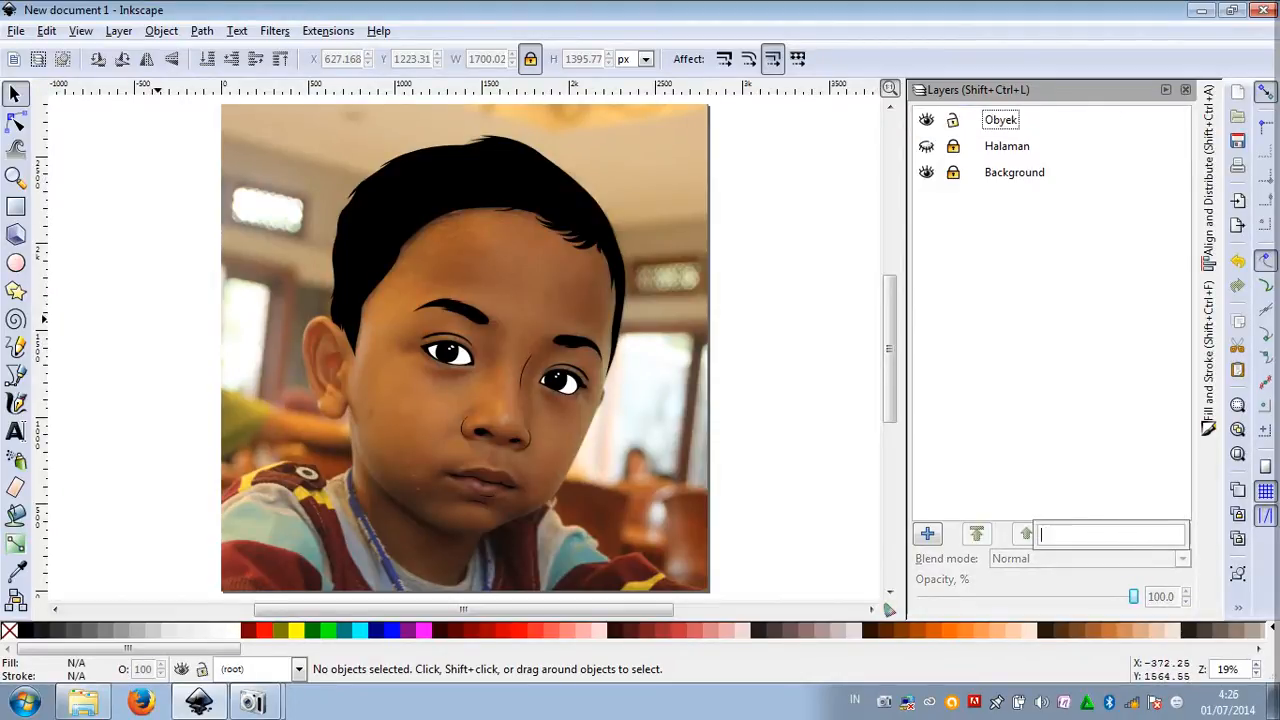
{"action": "type", "text": "z"}
{"action": "key", "text": "BackSpace"}
{"action": "key", "text": "Escape"}
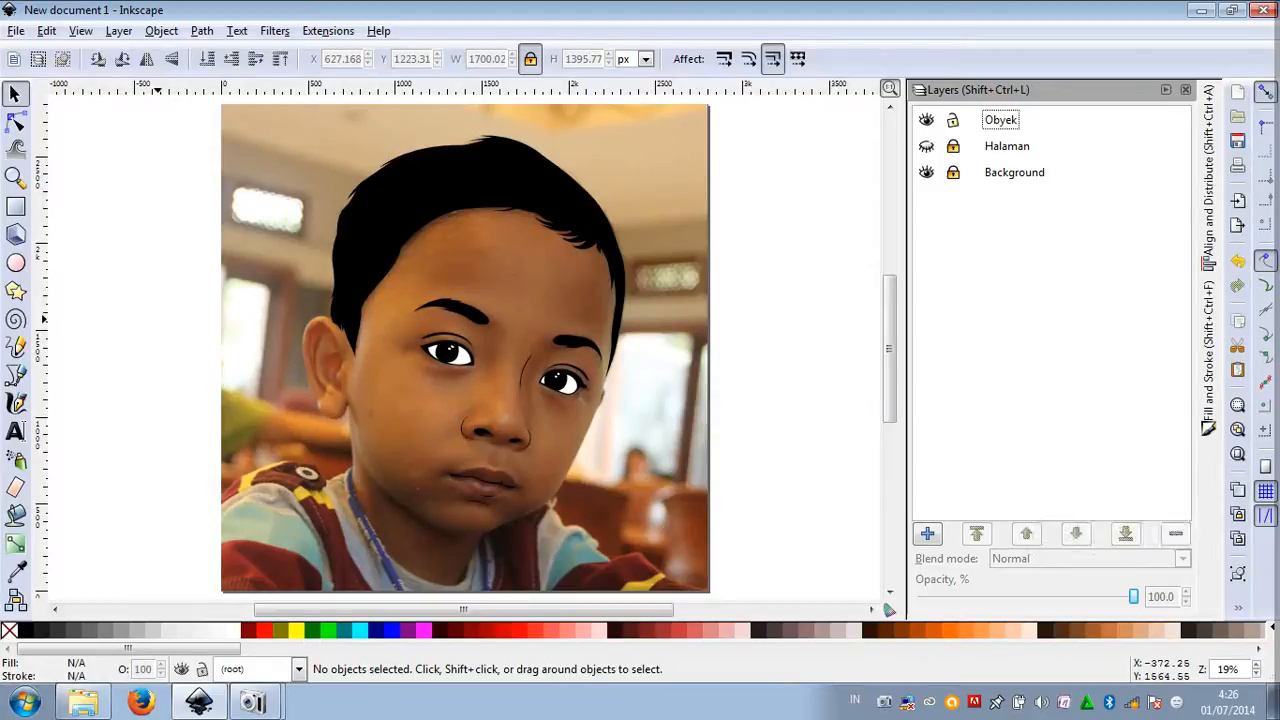
{"action": "left_click", "coordinate": [1001, 120]}
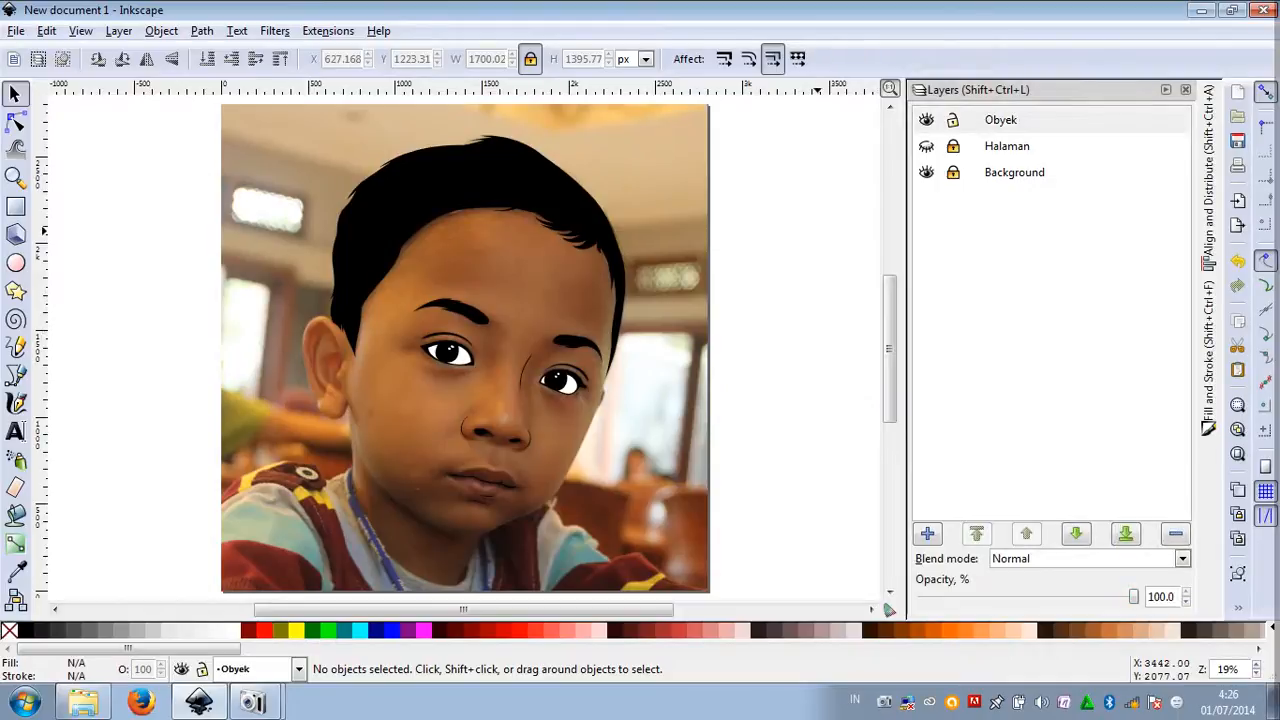
{"action": "key", "text": "z"}
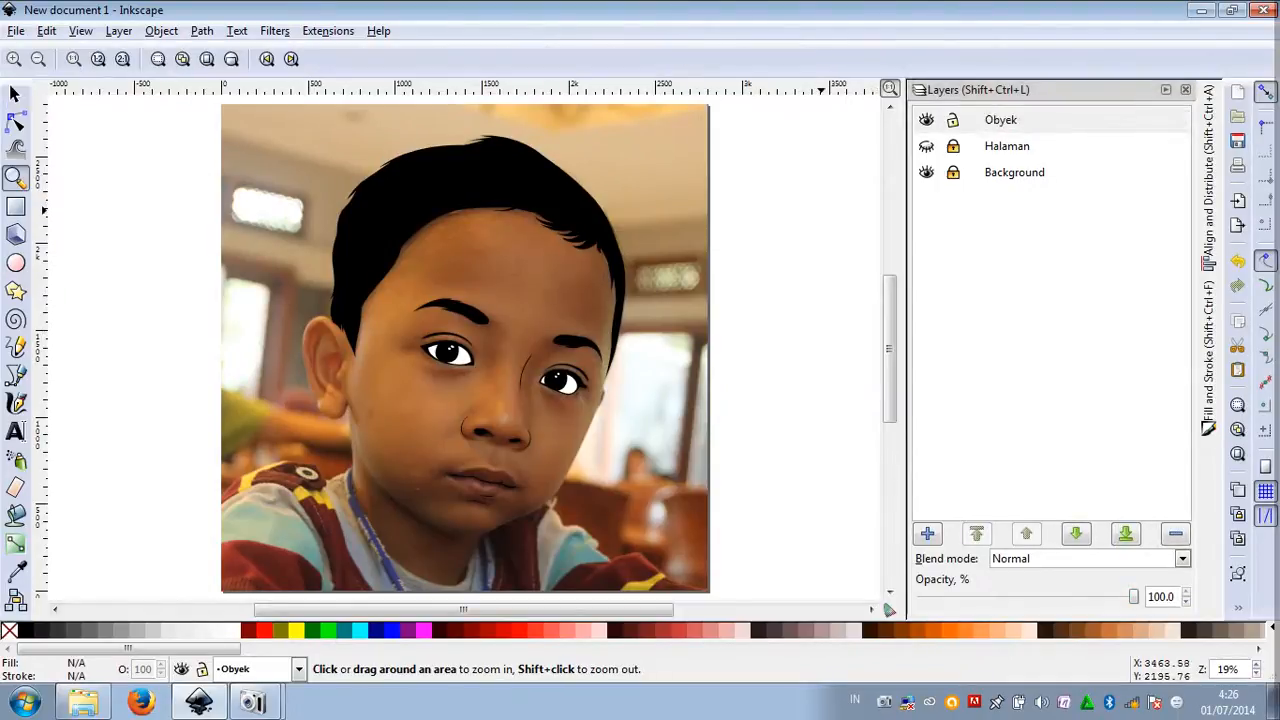
{"action": "key", "text": "s"}
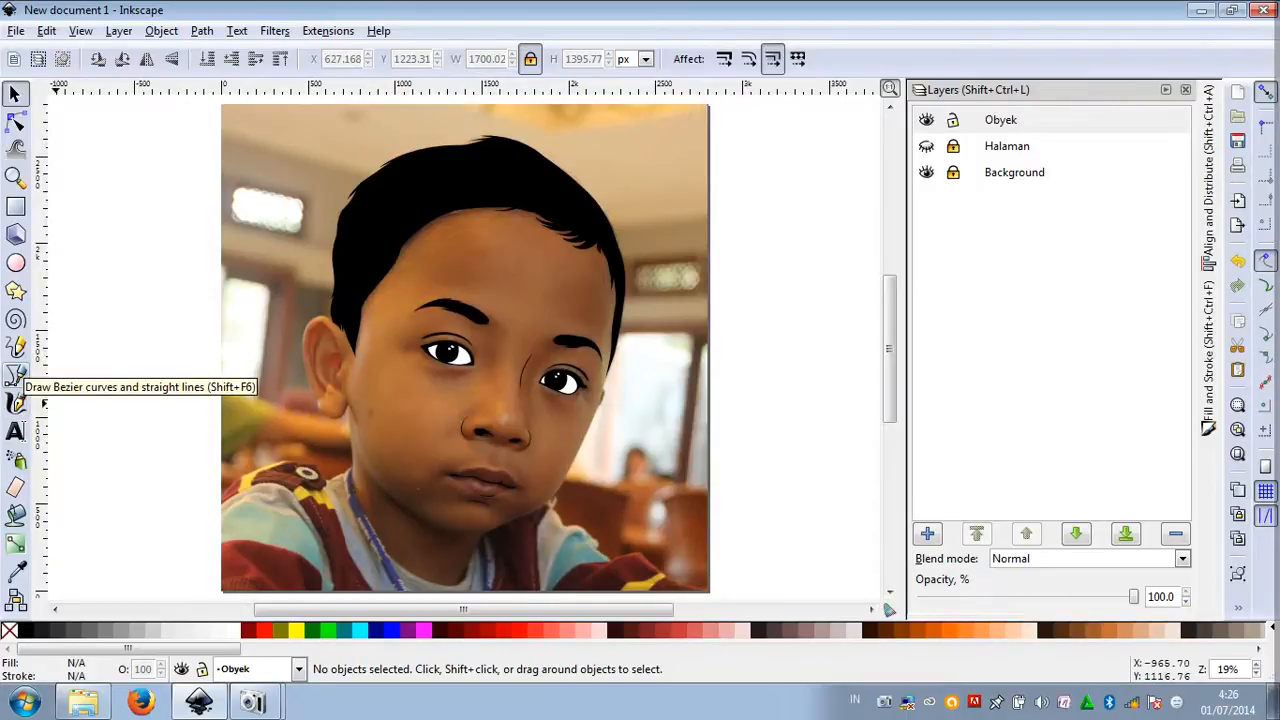
Start a Bezier outline of the skin at the hair's edge above the ear and trace around the outer ear to the earlobe
{"action": "key", "text": "shift+F6"}
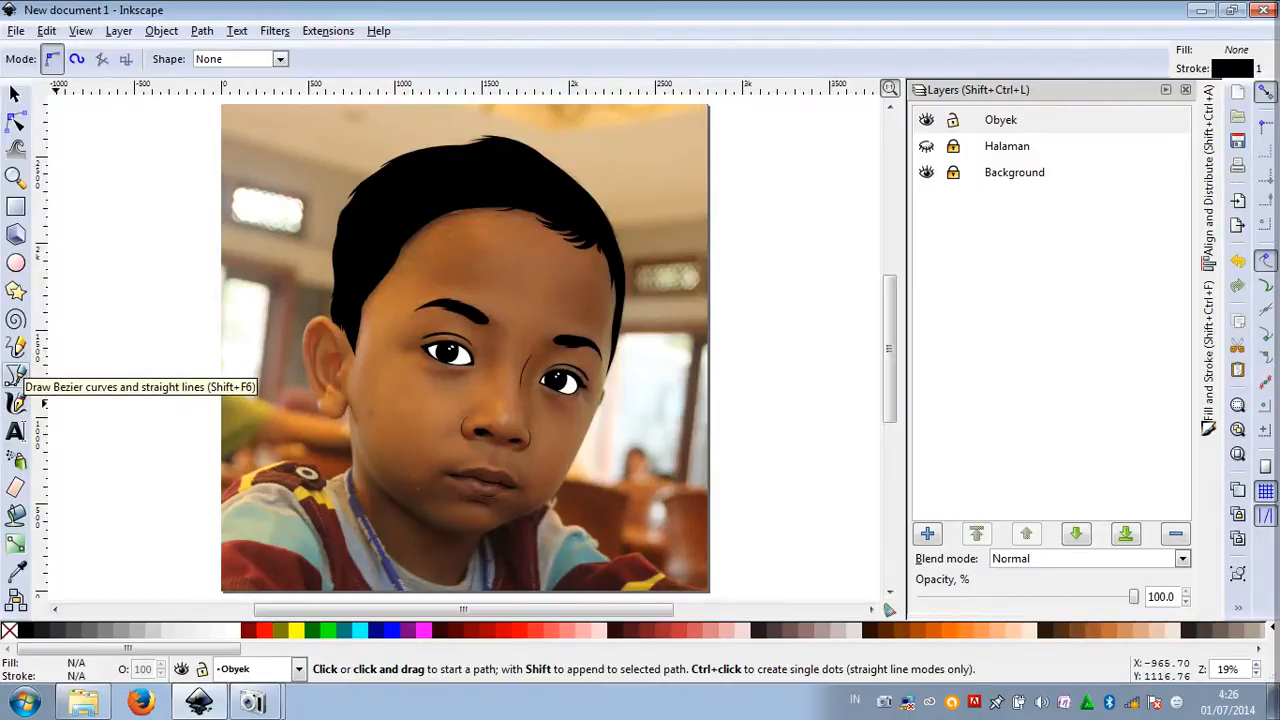
{"action": "scroll", "coordinate": [322, 407], "scroll_direction": "up", "scroll_amount": 1, "text": "ctrl"}
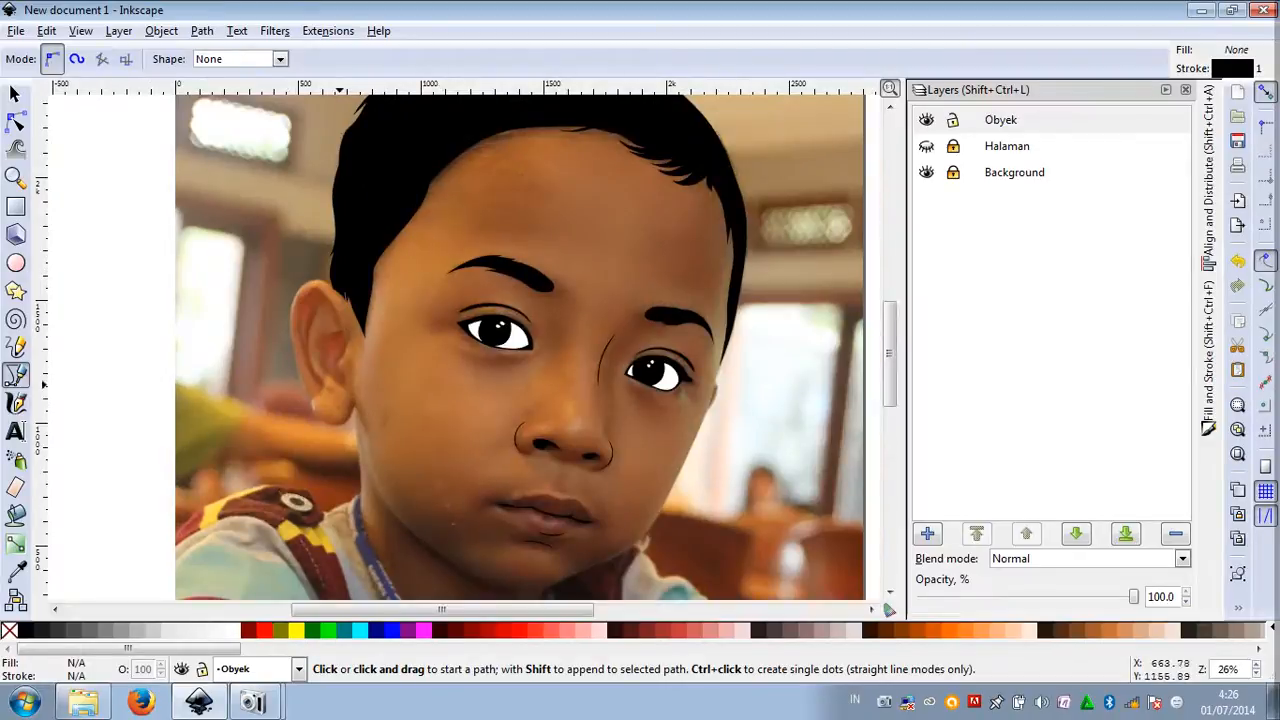
{"action": "scroll", "coordinate": [340, 335], "scroll_direction": "up", "scroll_amount": 2, "text": "ctrl"}
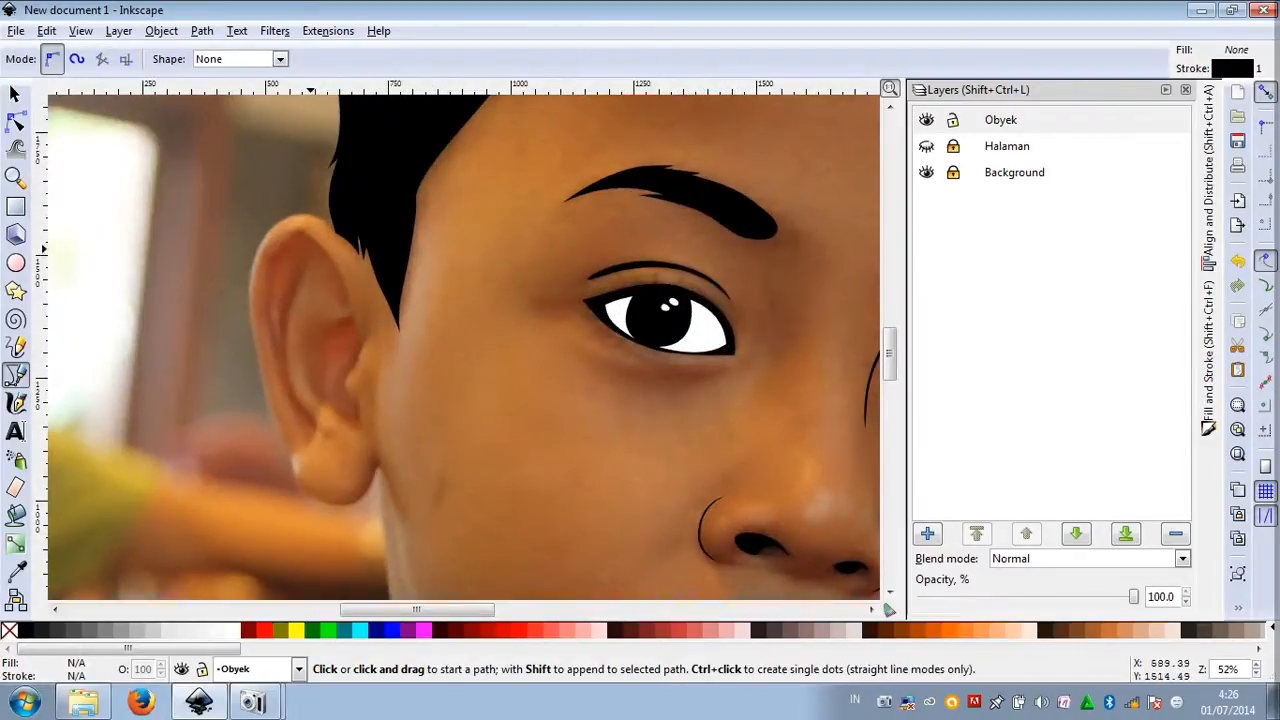
{"action": "scroll", "coordinate": [310, 249], "scroll_direction": "down", "scroll_amount": 2}
{"action": "scroll", "coordinate": [305, 200], "scroll_direction": "up", "scroll_amount": 2, "text": "ctrl"}
{"action": "scroll", "coordinate": [305, 200], "scroll_direction": "down", "scroll_amount": 1}
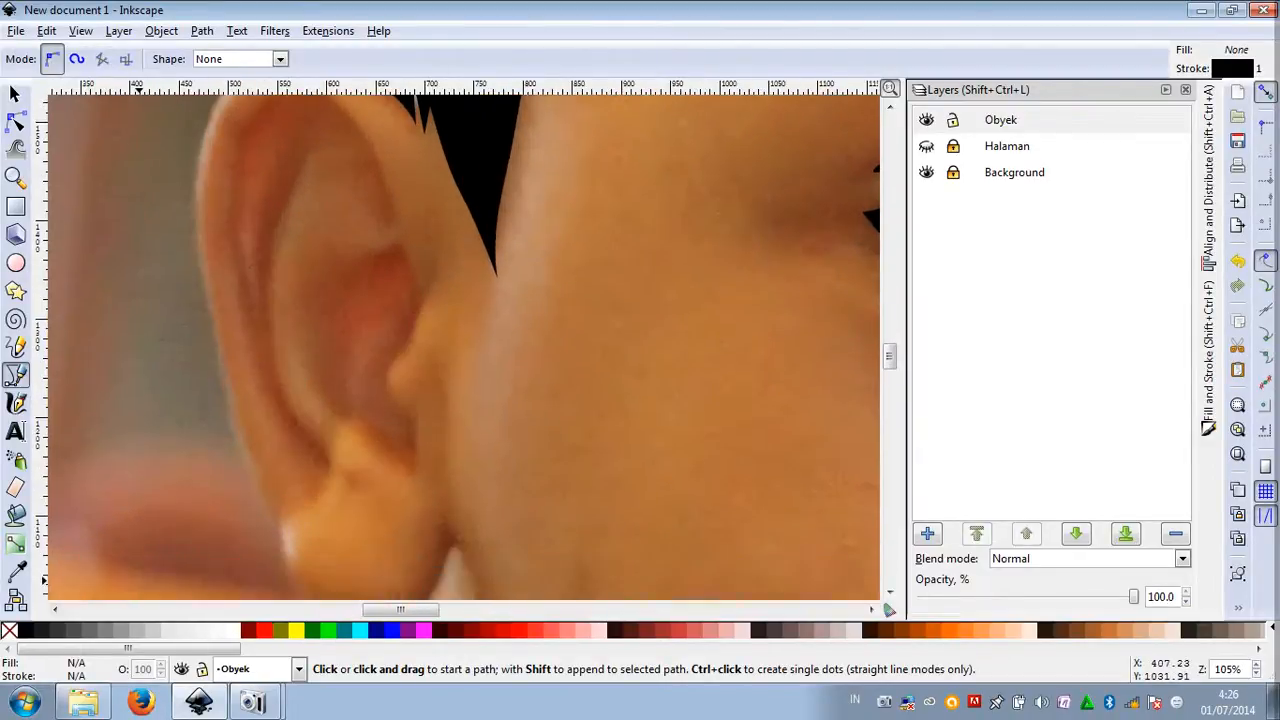
{"action": "scroll", "coordinate": [305, 200], "scroll_direction": "down", "scroll_amount": 2, "text": "ctrl"}
{"action": "scroll", "coordinate": [312, 197], "scroll_direction": "down", "scroll_amount": 2, "text": "ctrl"}
{"action": "scroll", "coordinate": [312, 178], "scroll_direction": "up", "scroll_amount": 3, "text": "ctrl"}
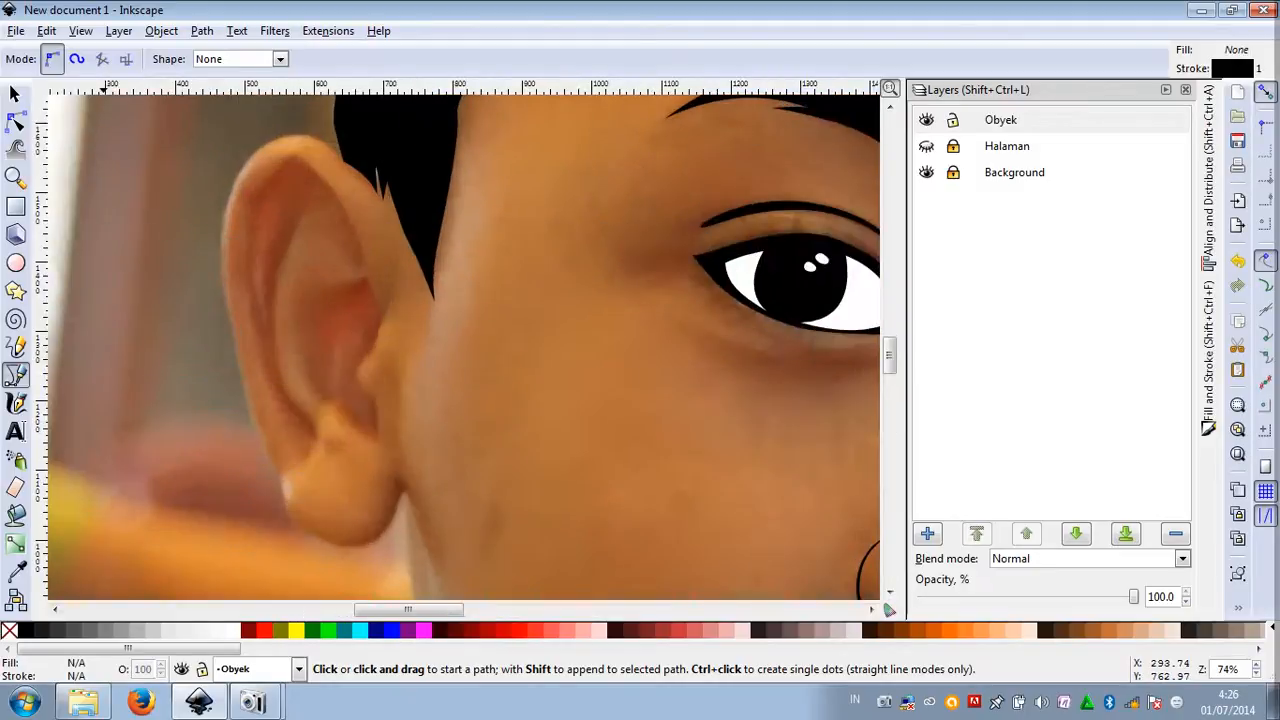
{"action": "scroll", "coordinate": [308, 172], "scroll_direction": "down", "scroll_amount": 3, "text": "ctrl"}
{"action": "scroll", "coordinate": [307, 150], "scroll_direction": "up", "scroll_amount": 3, "text": "ctrl"}
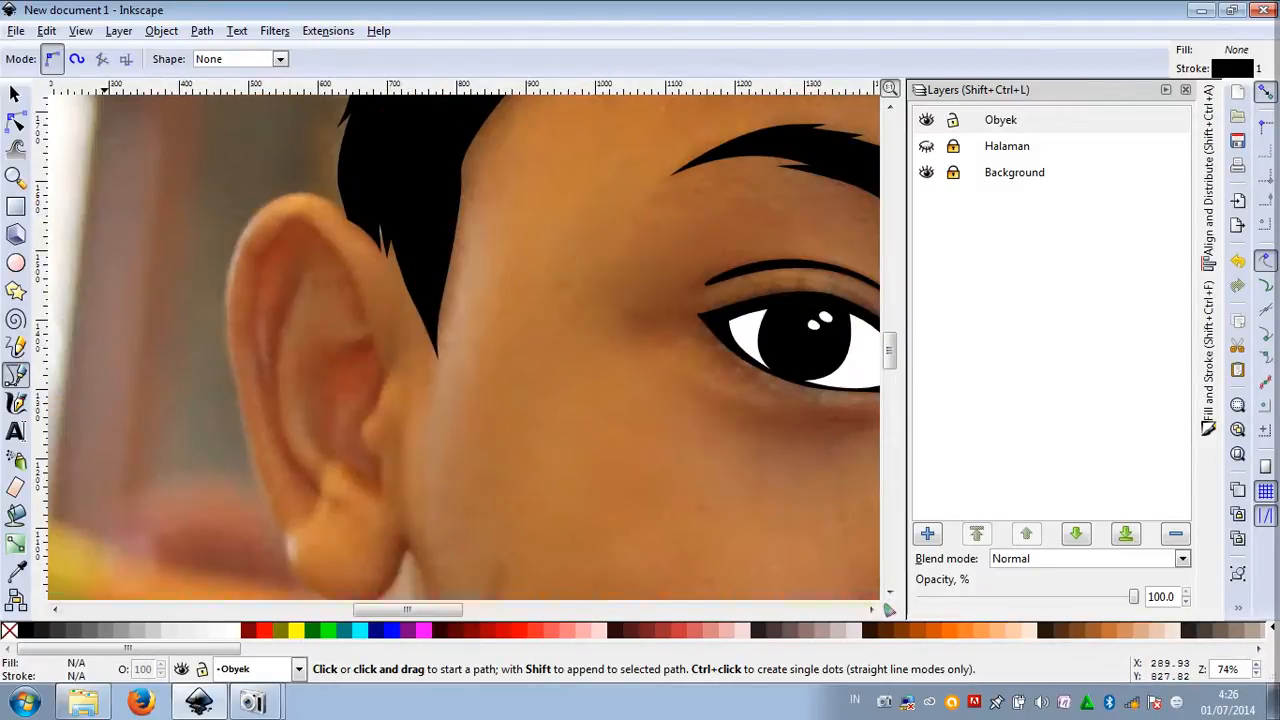
{"action": "scroll", "coordinate": [307, 145], "scroll_direction": "down", "scroll_amount": 3, "text": "ctrl"}
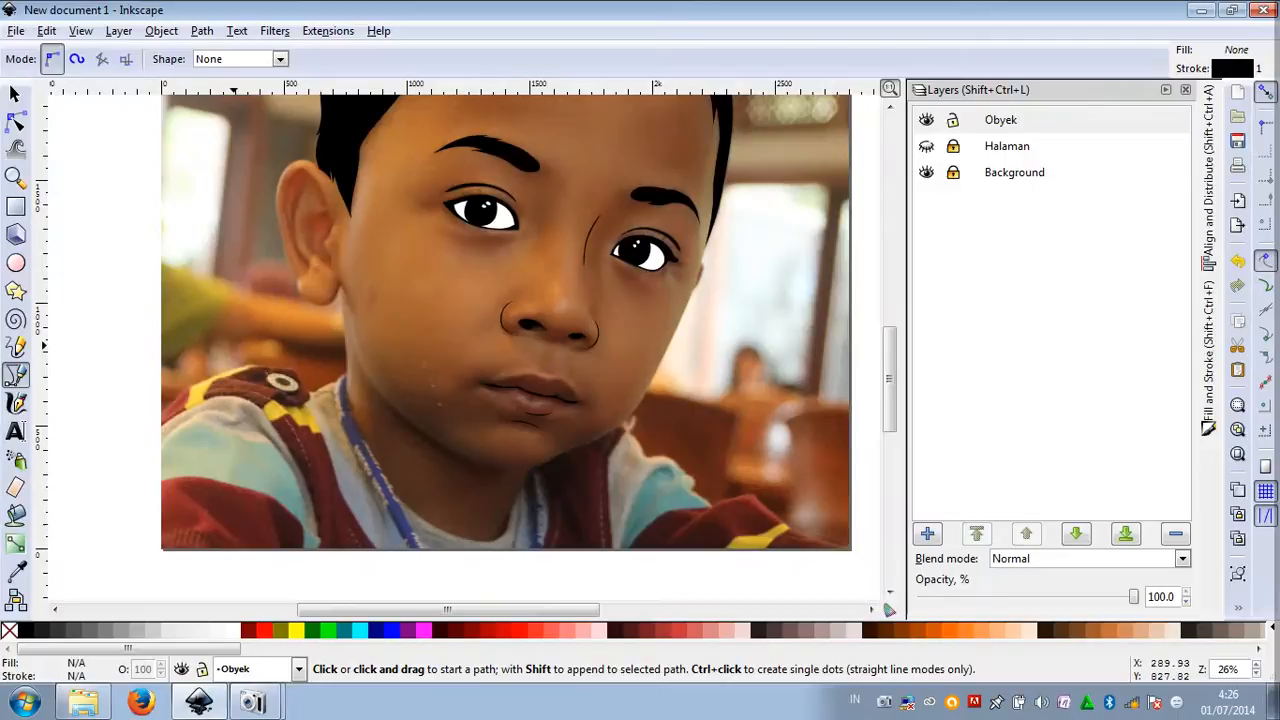
{"action": "scroll", "coordinate": [298, 137], "scroll_direction": "up", "scroll_amount": 4, "text": "ctrl"}
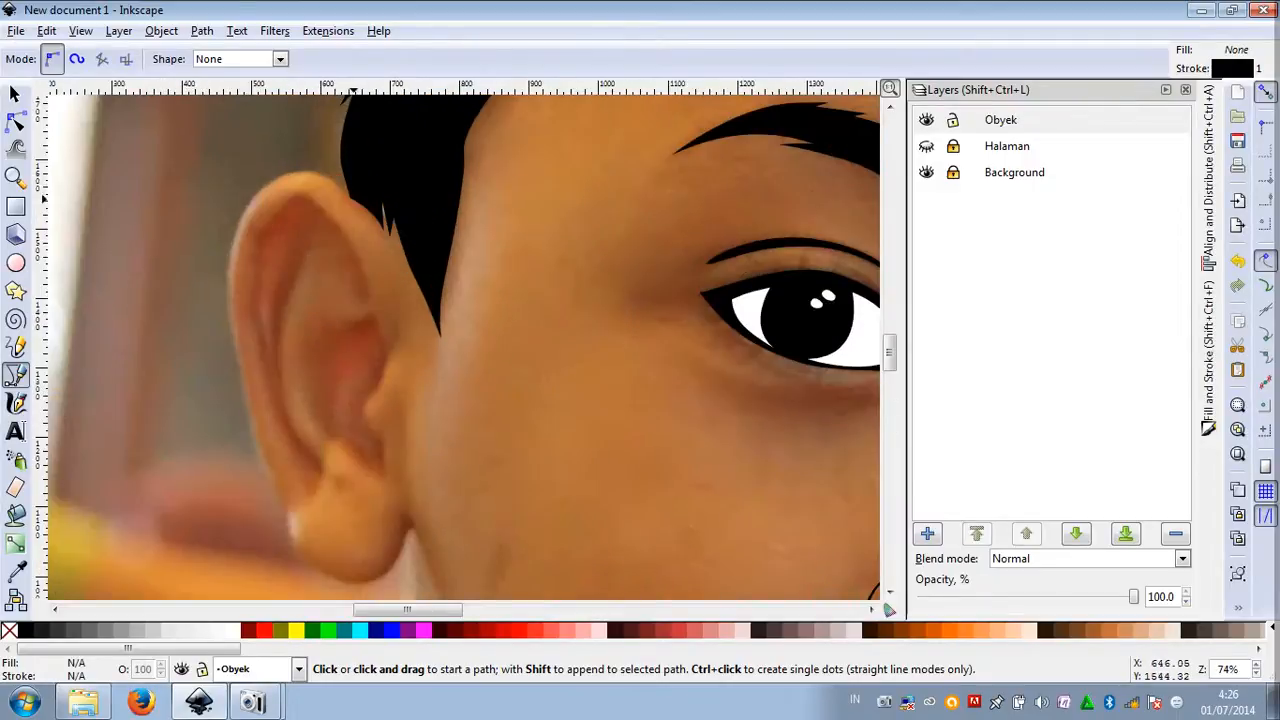
{"action": "scroll", "coordinate": [352, 200], "scroll_direction": "up", "scroll_amount": 1, "text": "ctrl"}
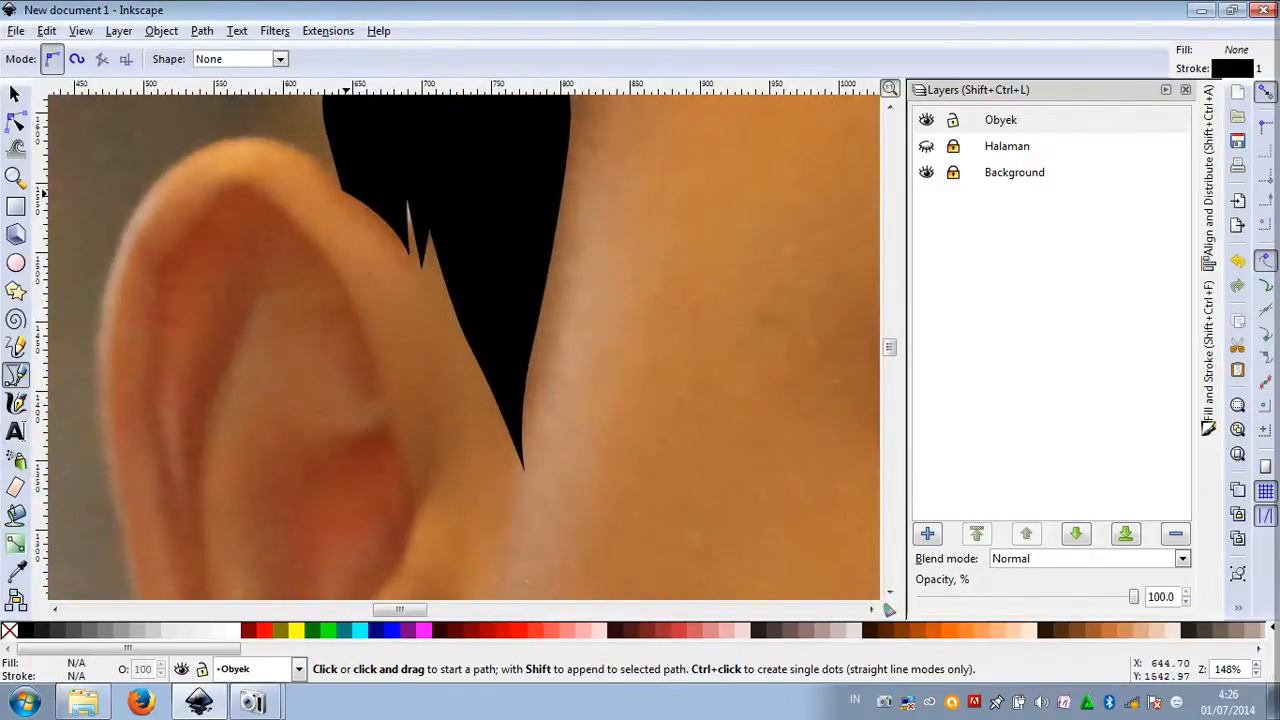
{"action": "left_click", "coordinate": [342, 190]}
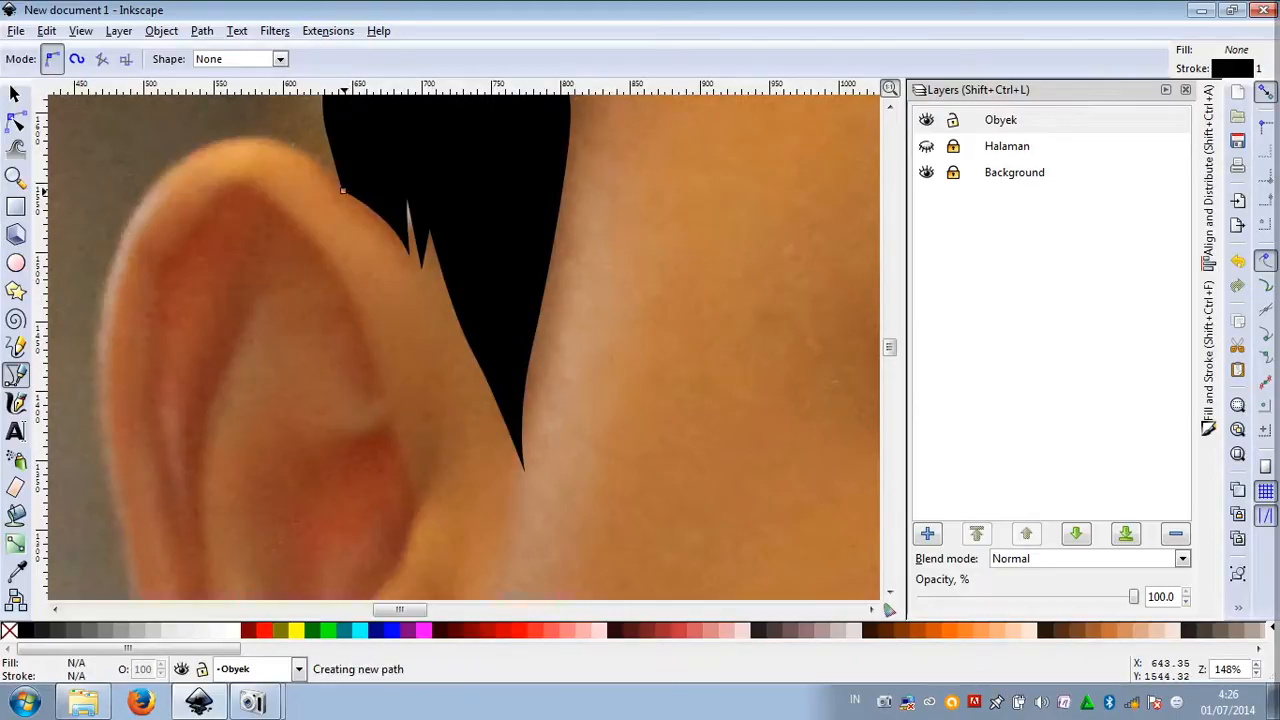
{"action": "left_click_drag", "start_coordinate": [197, 150], "coordinate": [111, 286]}
{"action": "scroll", "coordinate": [102, 212], "scroll_direction": "down", "scroll_amount": 5}
{"action": "scroll", "coordinate": [102, 212], "scroll_direction": "down", "scroll_amount": 2, "text": "ctrl"}
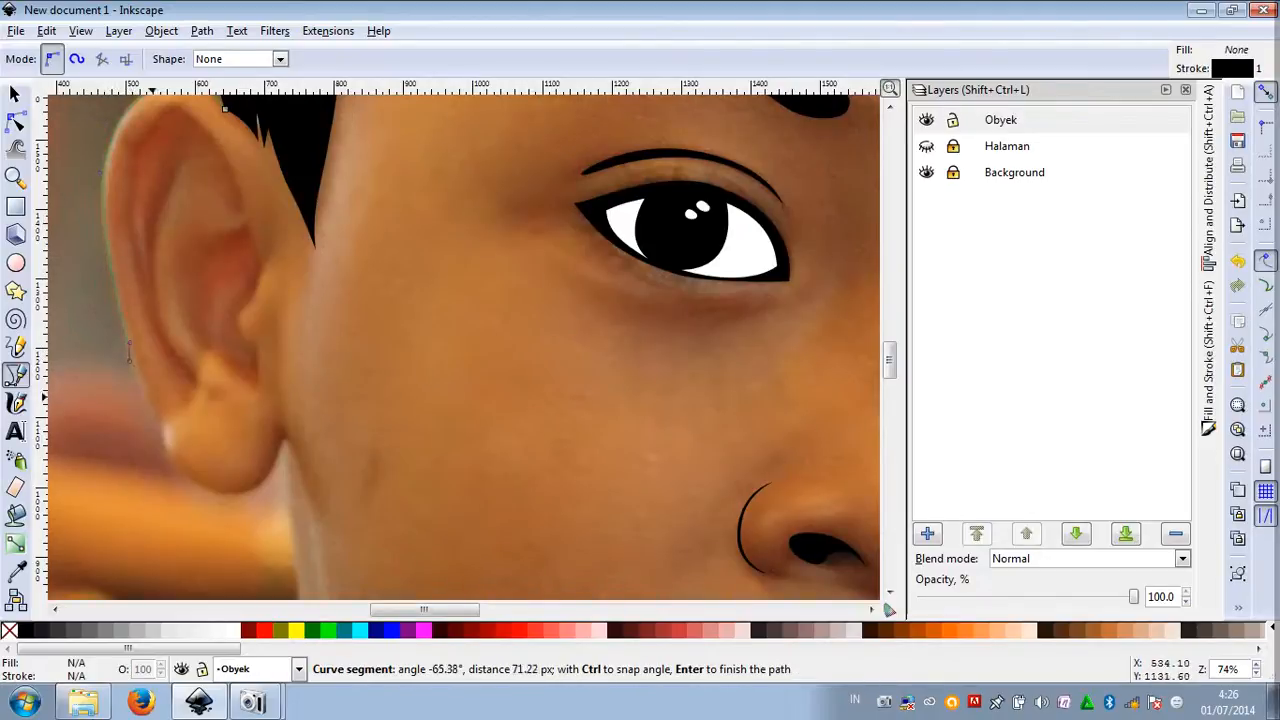
{"action": "left_click_drag", "start_coordinate": [153, 426], "coordinate": [155, 453]}
{"action": "left_click_drag", "start_coordinate": [216, 493], "coordinate": [258, 510]}
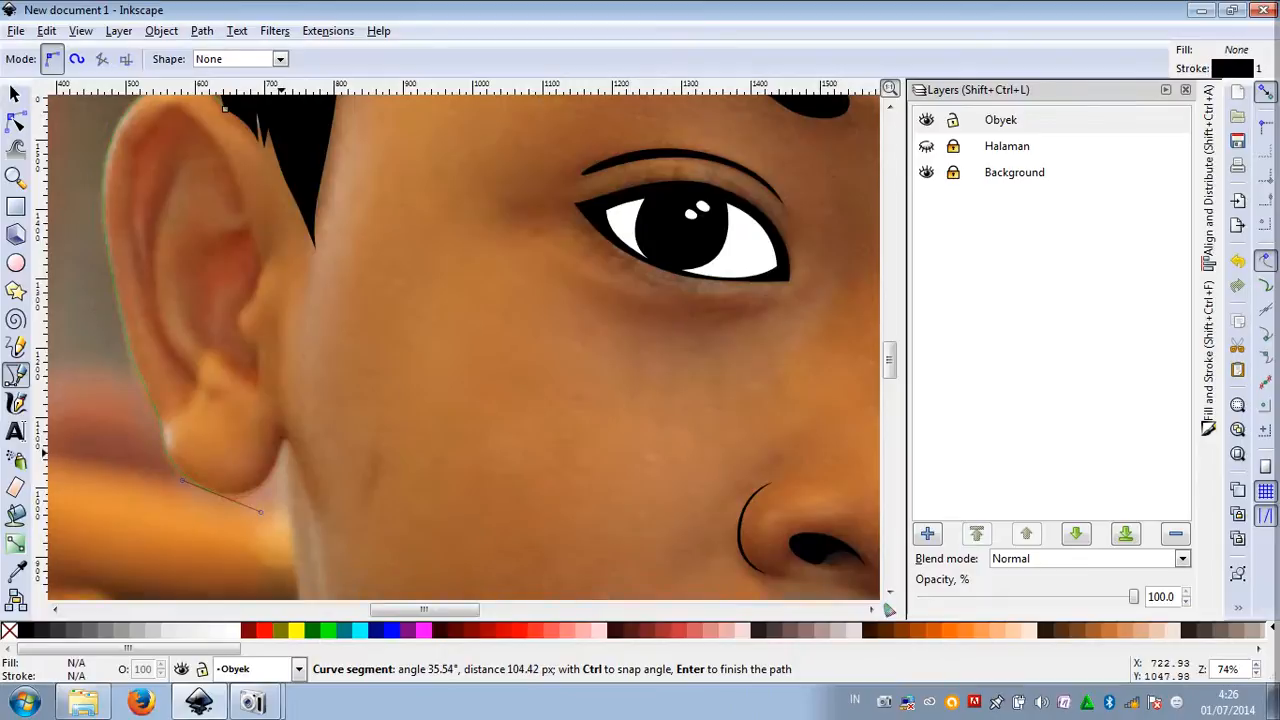
Continue the skin outline from the earlobe down the neck and around the shirt's neckline to the neck's opposite side
{"action": "scroll", "coordinate": [258, 510], "scroll_direction": "down", "scroll_amount": 6}
{"action": "left_click_drag", "start_coordinate": [293, 361], "coordinate": [301, 426]}
{"action": "scroll", "coordinate": [301, 426], "scroll_direction": "down", "scroll_amount": 5}
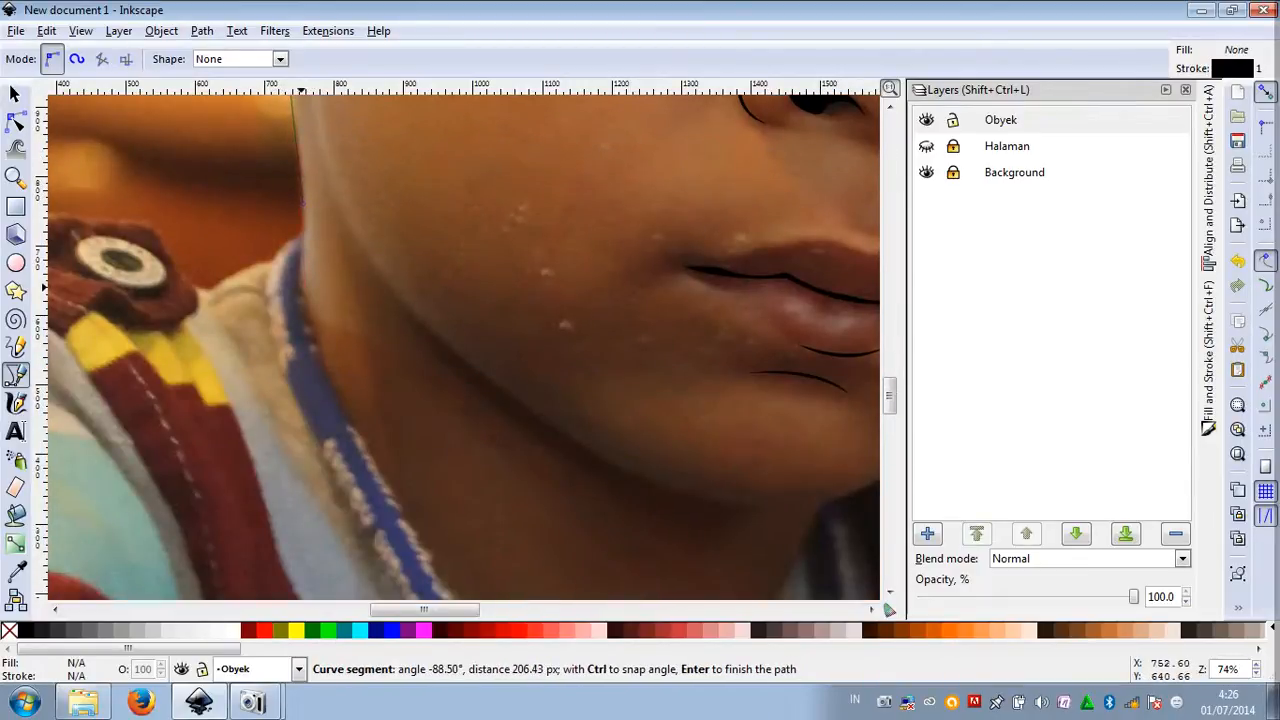
{"action": "left_click", "coordinate": [300, 426]}
{"action": "scroll", "coordinate": [300, 426], "scroll_direction": "down", "scroll_amount": 5}
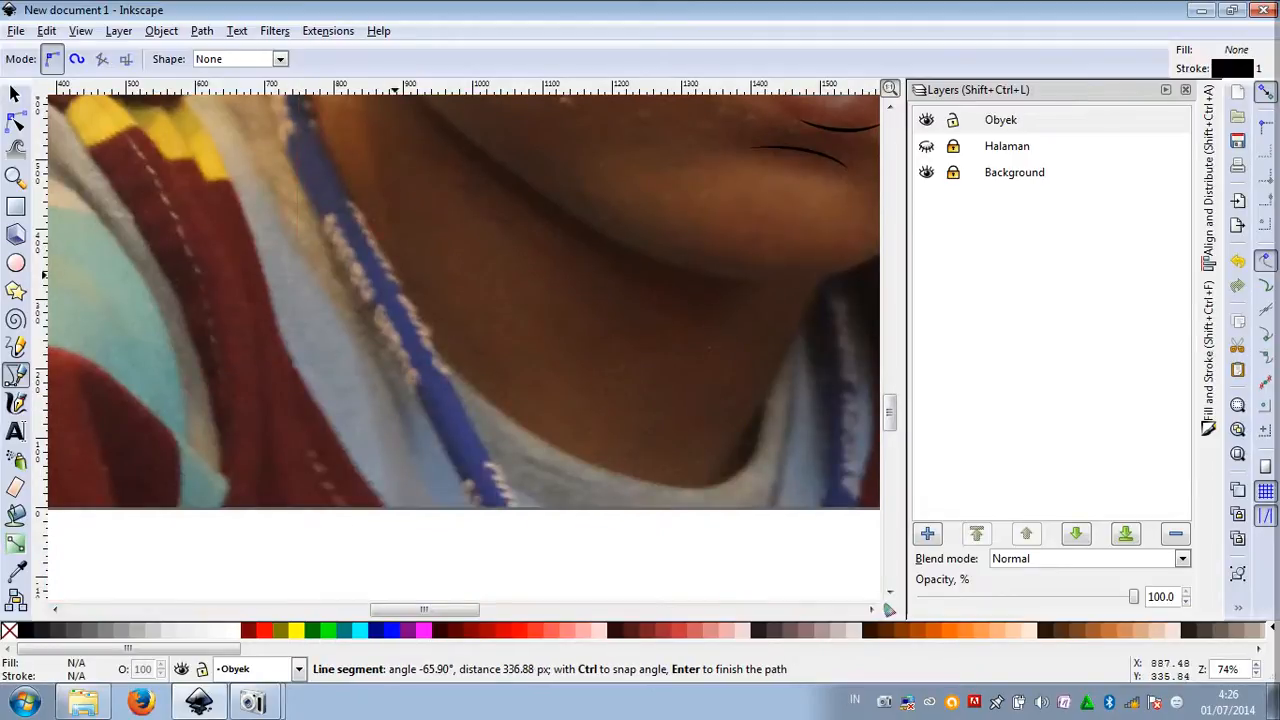
{"action": "left_click_drag", "start_coordinate": [396, 269], "coordinate": [448, 350]}
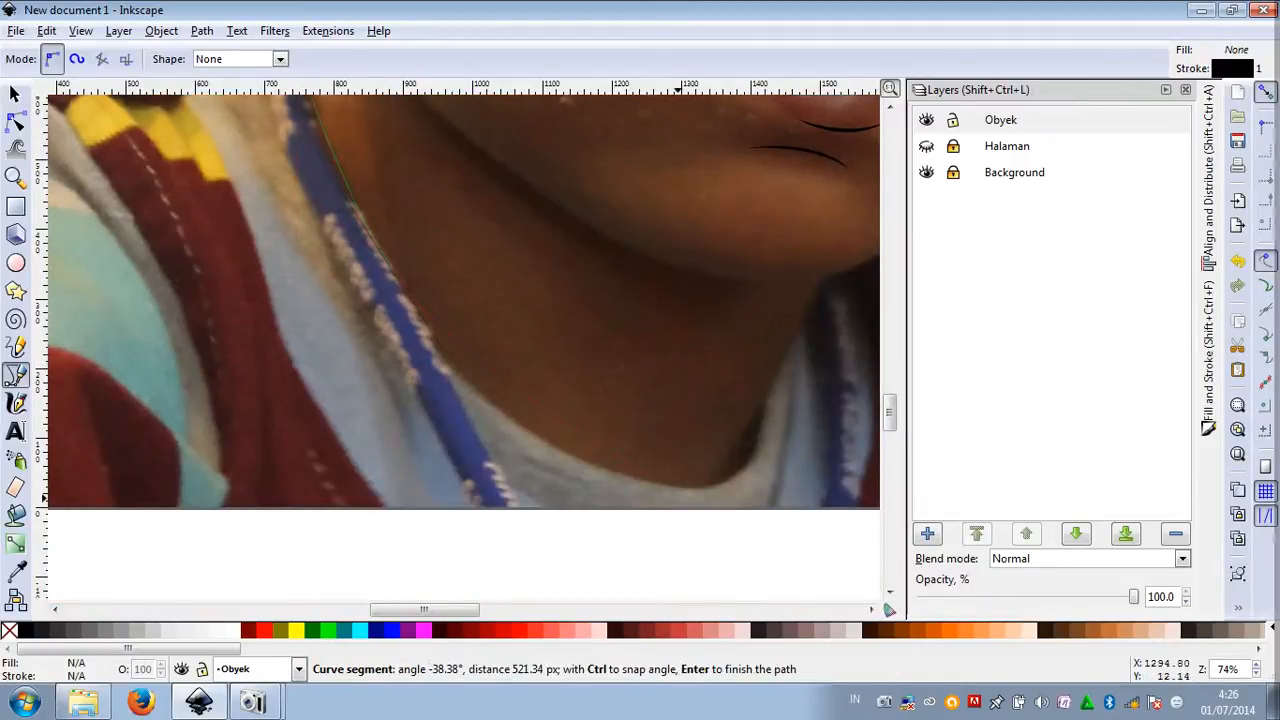
{"action": "mouse_move", "coordinate": [650, 480]}
{"action": "left_mouse_down"}
{"action": "mouse_move", "coordinate": [787, 517]}
{"action": "mouse_move", "coordinate": [674, 481]}
{"action": "left_mouse_up"}
{"action": "left_click_drag", "start_coordinate": [757, 404], "coordinate": [776, 346]}
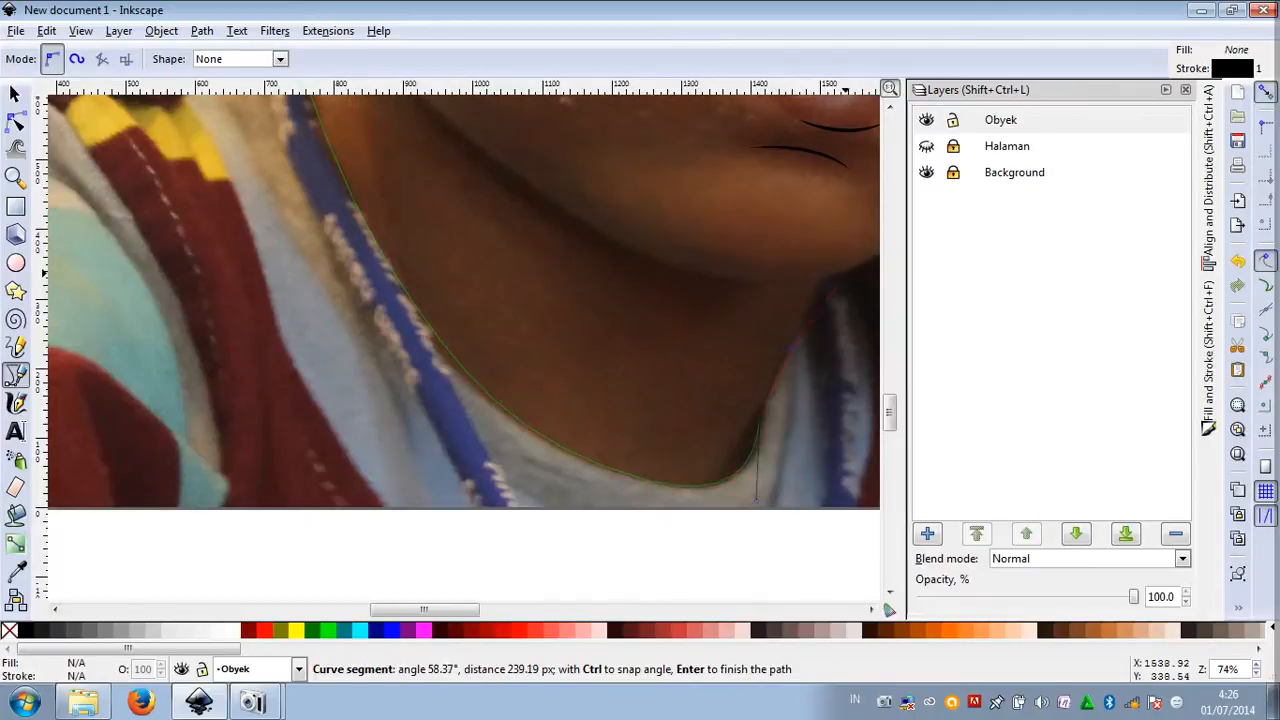
Extend the outline up the neck to the jaw corner and along the jawline to the lower cheek
{"action": "left_click", "coordinate": [822, 284]}
{"action": "left_click_drag", "start_coordinate": [836, 278], "coordinate": [277, 442]}
{"action": "left_click_drag", "start_coordinate": [361, 401], "coordinate": [395, 388]}
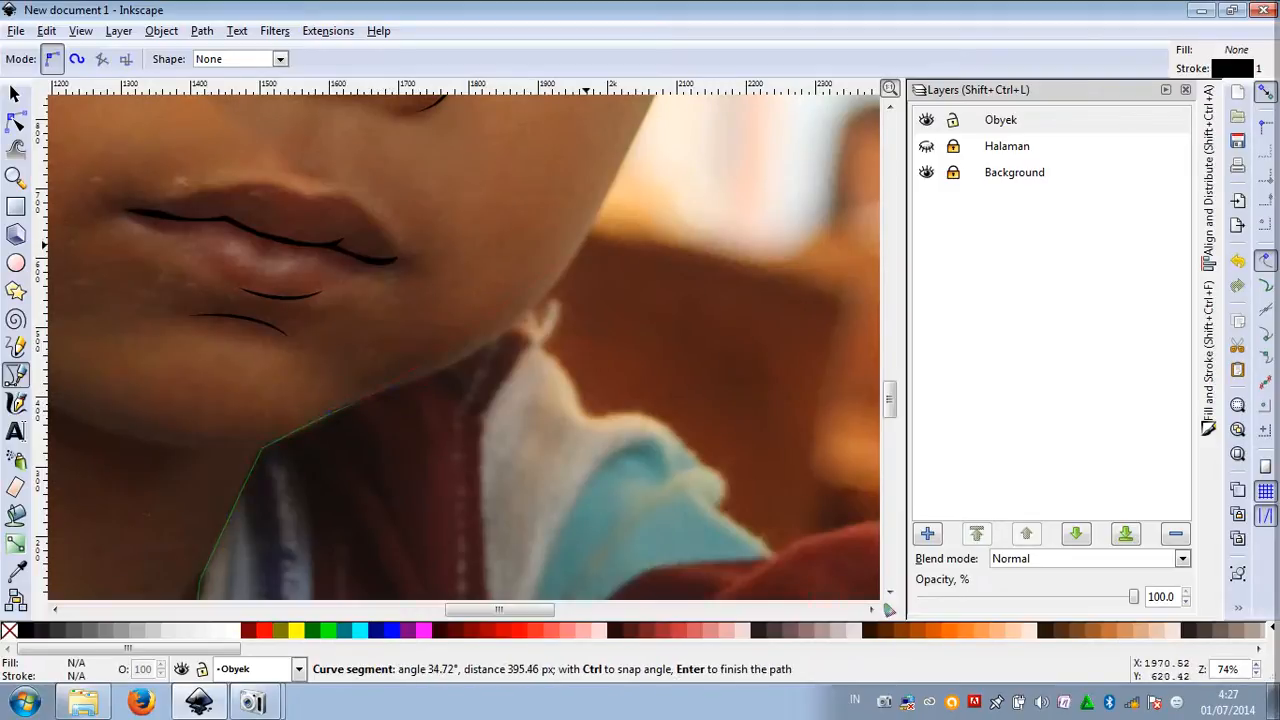
{"action": "left_click_drag", "start_coordinate": [582, 236], "coordinate": [590, 222]}
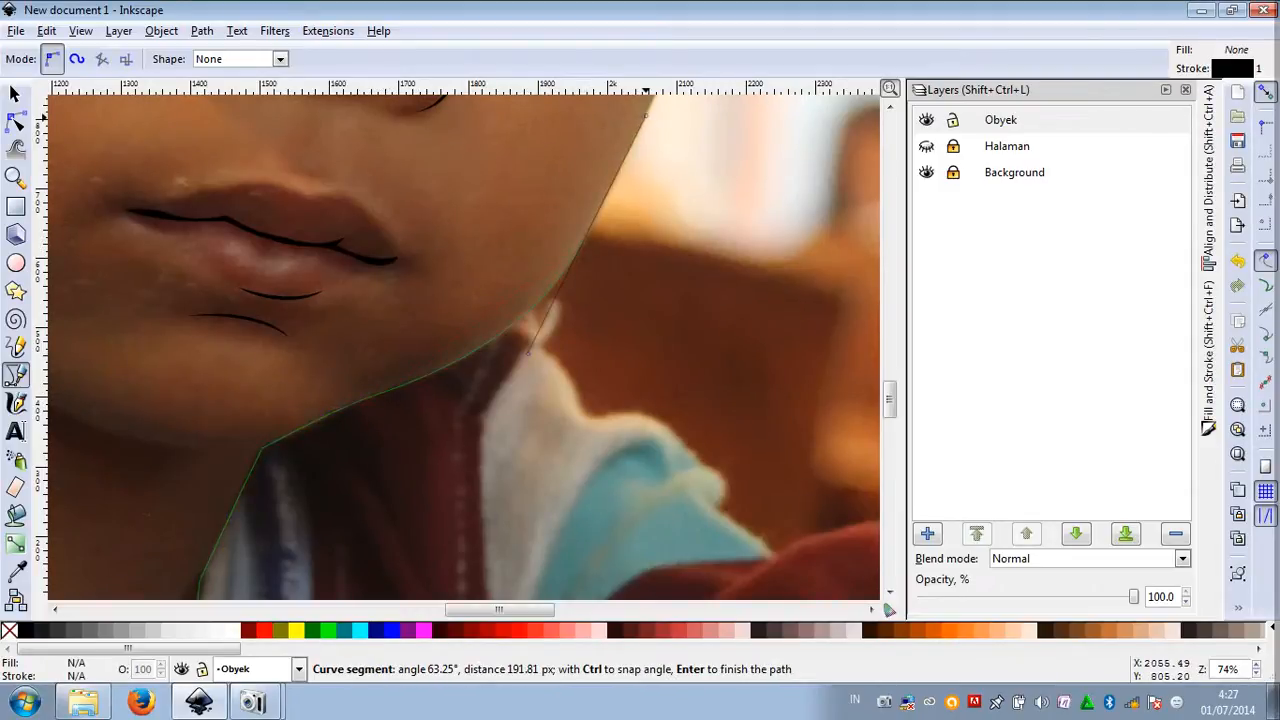
Trace the outline up the cheek and around the edge of the far ear into the hair strip beside the eyebrow
{"action": "scroll", "coordinate": [616, 175], "scroll_direction": "up", "scroll_amount": 8}
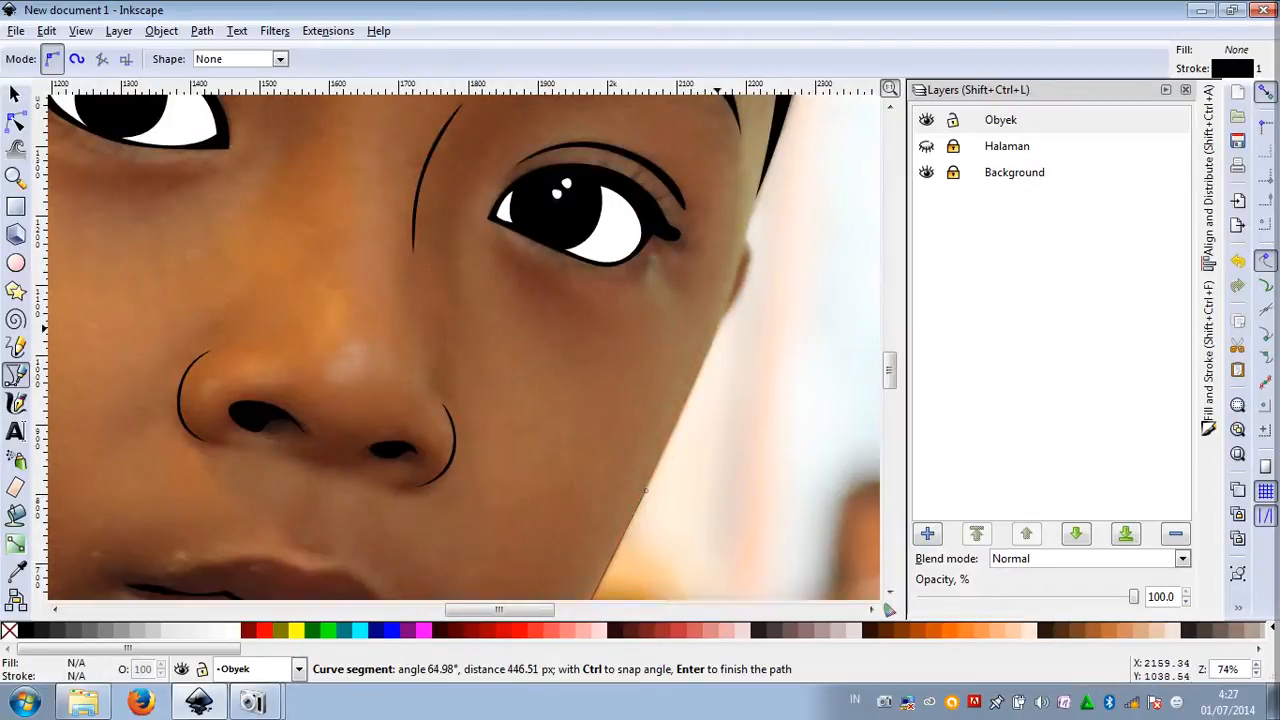
{"action": "left_click_drag", "start_coordinate": [745, 237], "coordinate": [760, 283]}
{"action": "left_click_drag", "start_coordinate": [732, 198], "coordinate": [757, 188]}
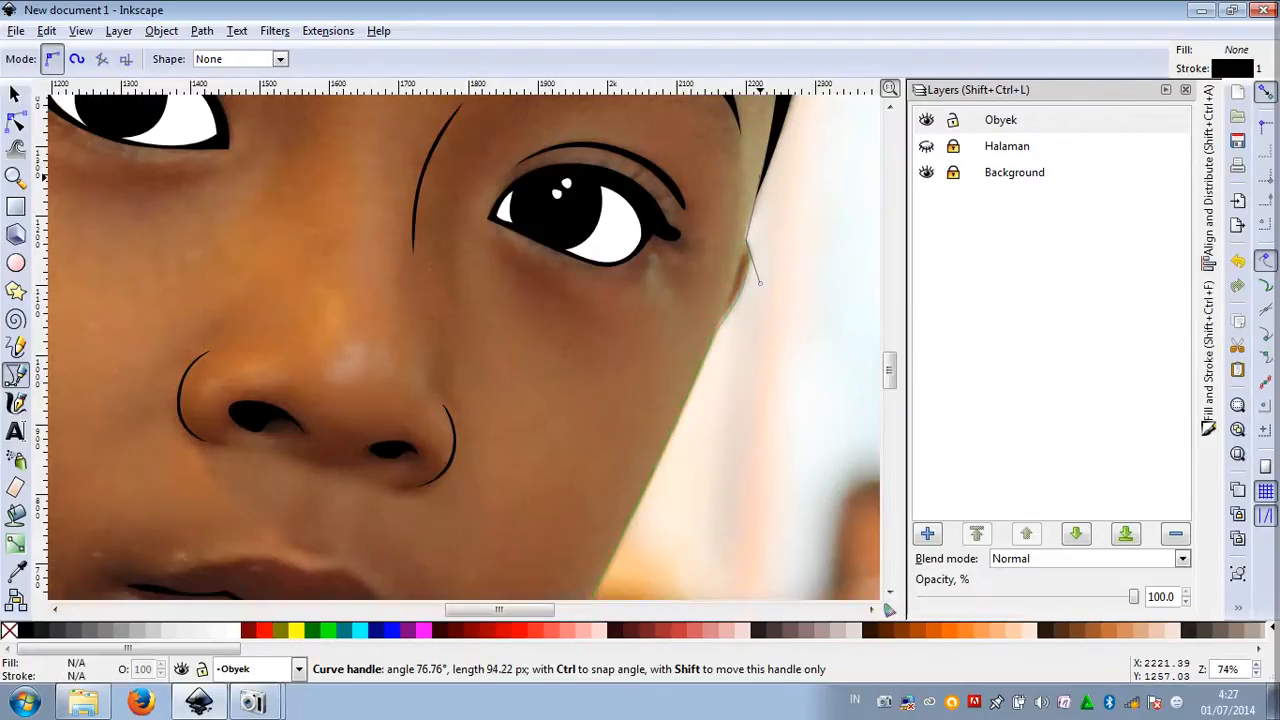
{"action": "left_click_drag", "start_coordinate": [760, 283], "coordinate": [760, 283]}
{"action": "scroll", "coordinate": [760, 283], "scroll_direction": "up", "scroll_amount": 6}
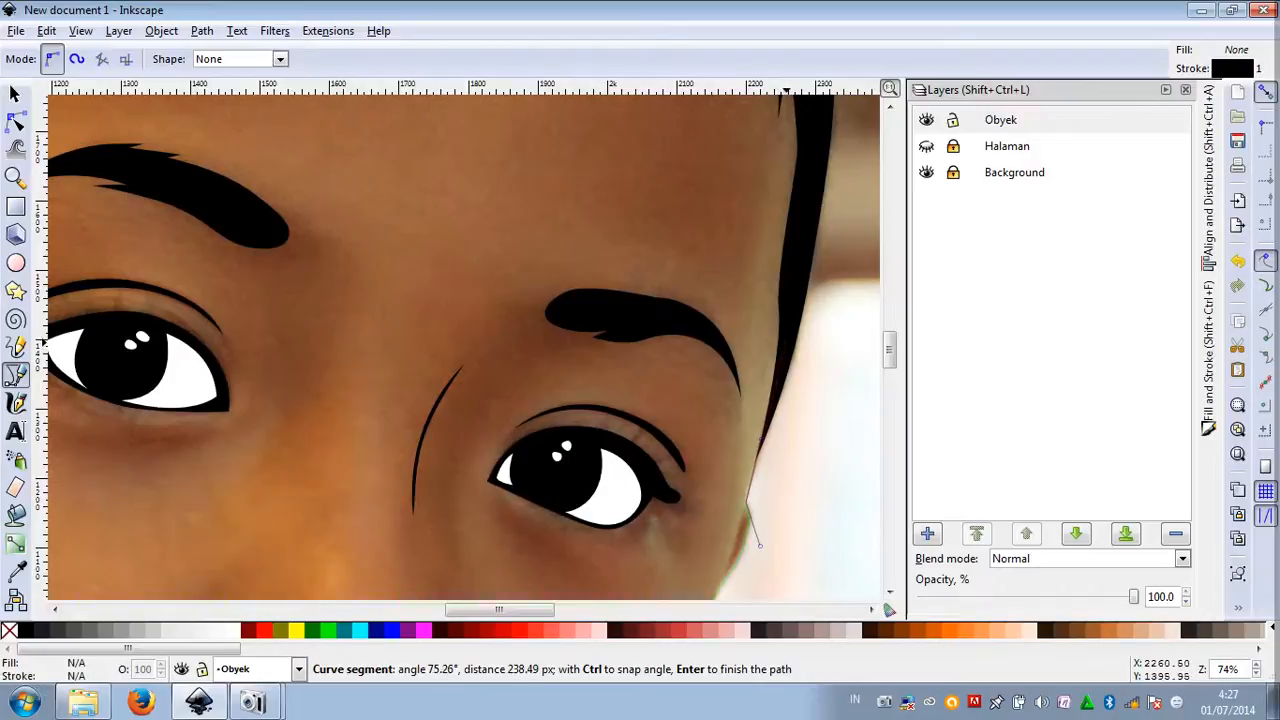
{"action": "left_click", "coordinate": [760, 545]}
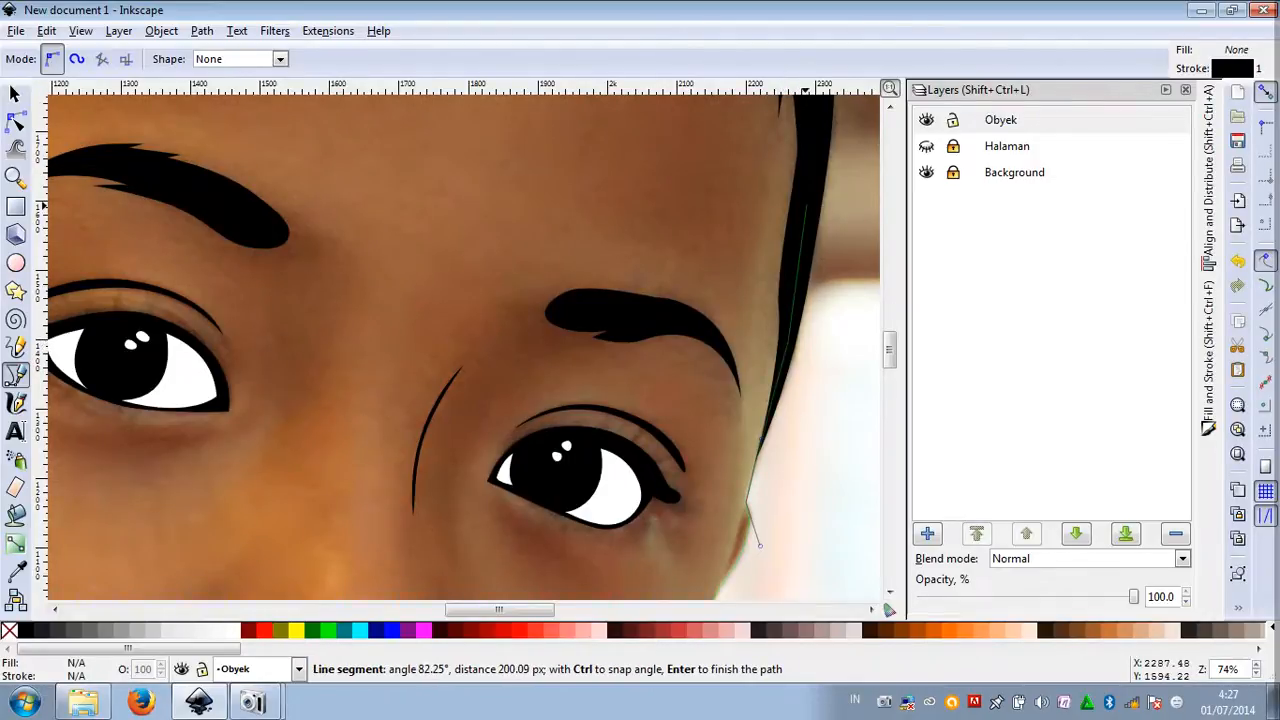
Run straight segments through the black hair above the forehead and close the skin outline at its starting node by the ear
{"action": "scroll", "coordinate": [781, 400], "scroll_direction": "up", "scroll_amount": 8}
{"action": "left_click", "coordinate": [805, 325]}
{"action": "left_click", "coordinate": [655, 193]}
{"action": "scroll", "coordinate": [480, 158], "scroll_direction": "up", "scroll_amount": 3}
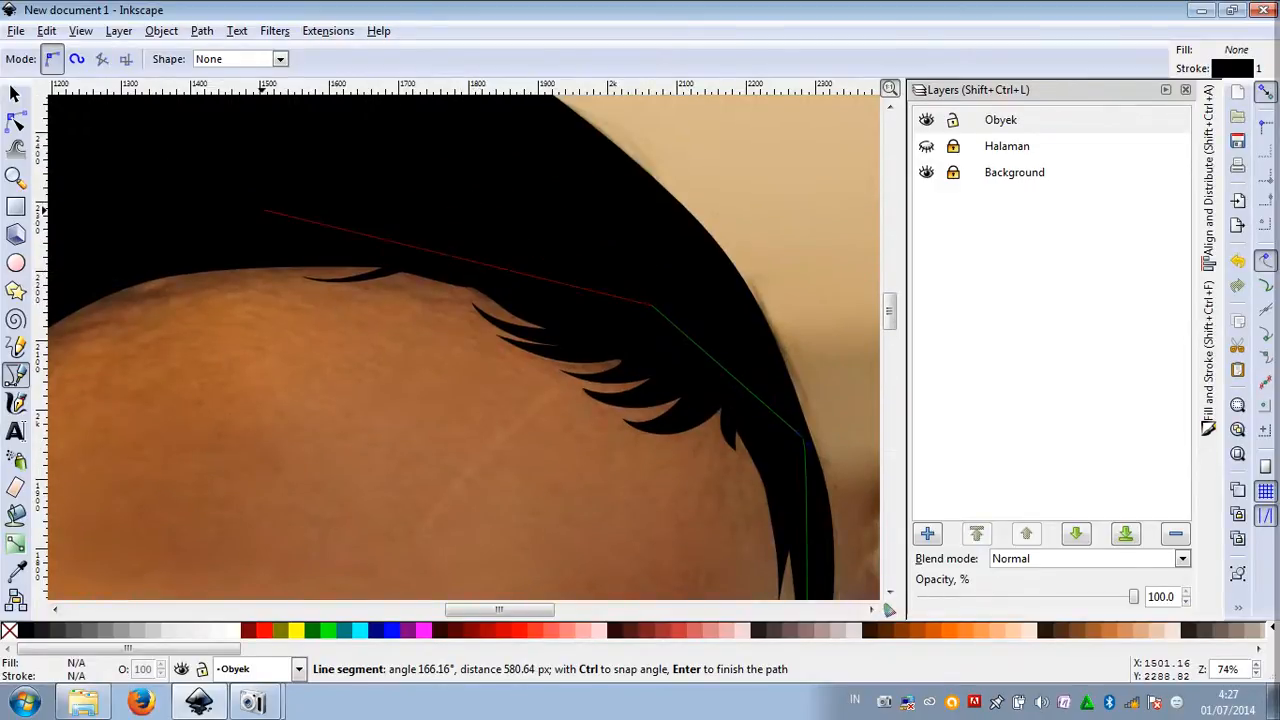
{"action": "left_click", "coordinate": [260, 210]}
{"action": "left_click_drag", "start_coordinate": [144, 231], "coordinate": [592, 176]}
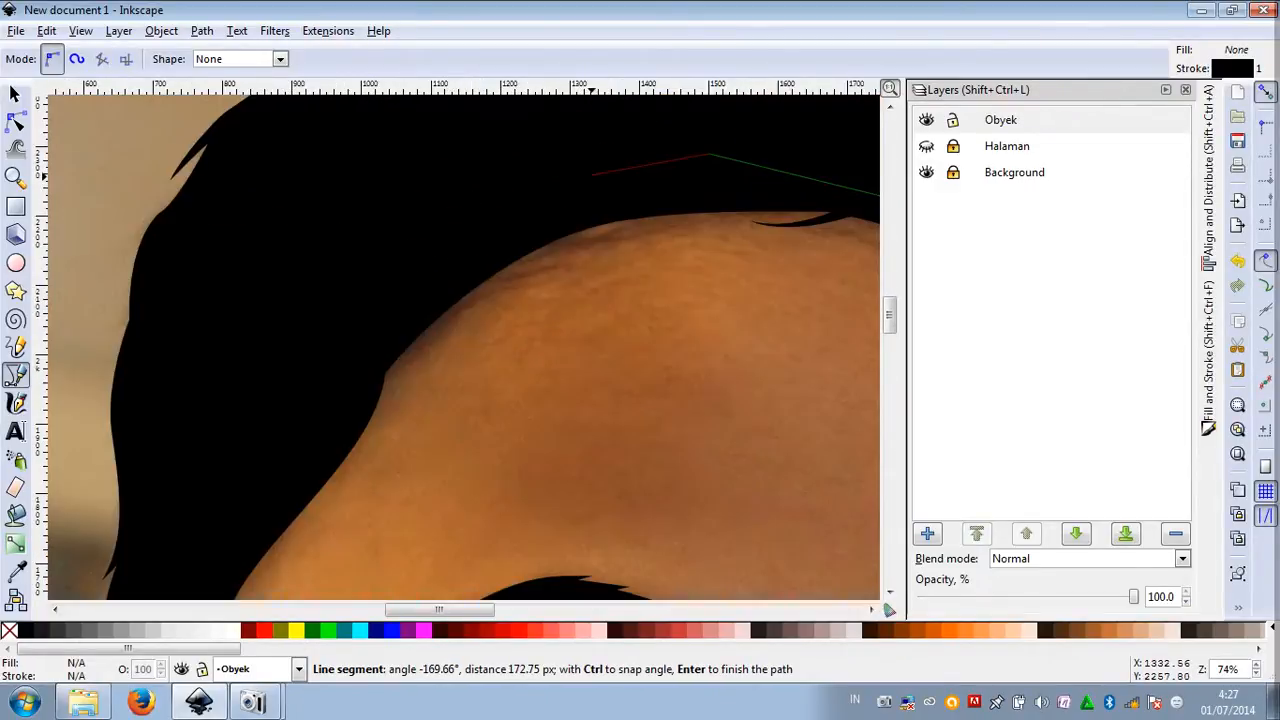
{"action": "left_click", "coordinate": [317, 258]}
{"action": "left_click", "coordinate": [224, 452]}
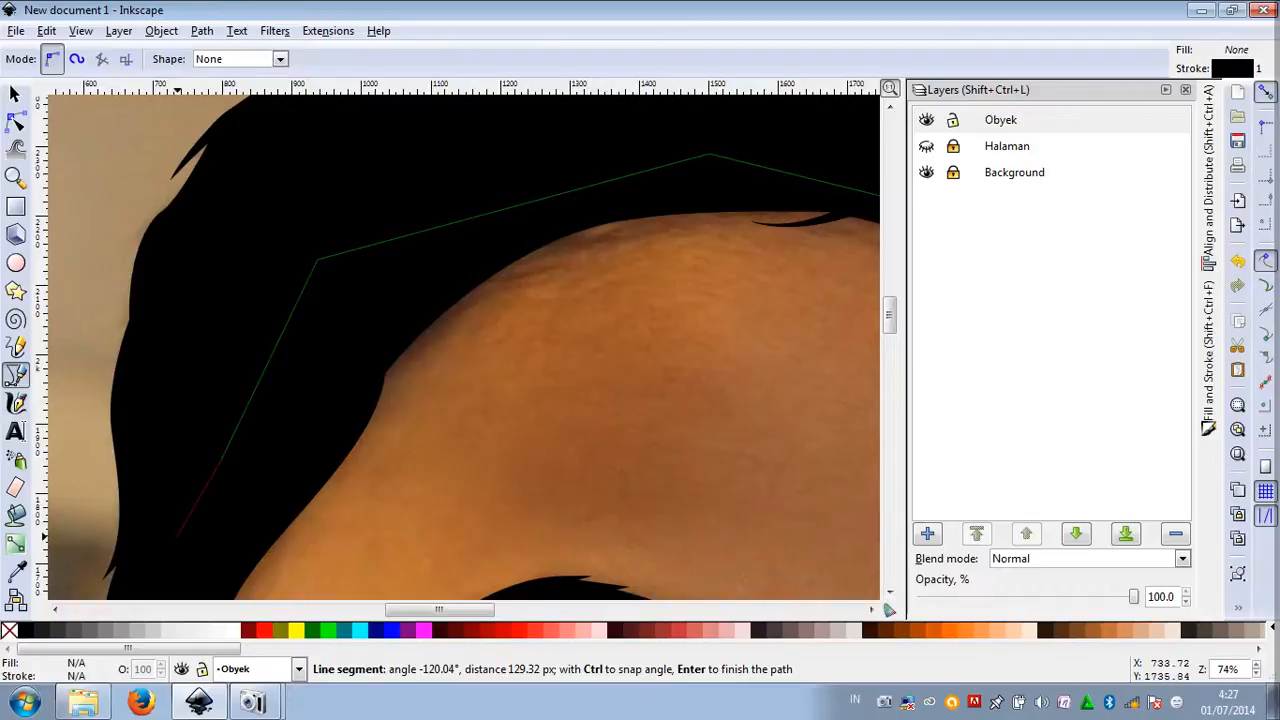
{"action": "left_click_drag", "start_coordinate": [182, 455], "coordinate": [487, 147]}
{"action": "left_click", "coordinate": [454, 321]}
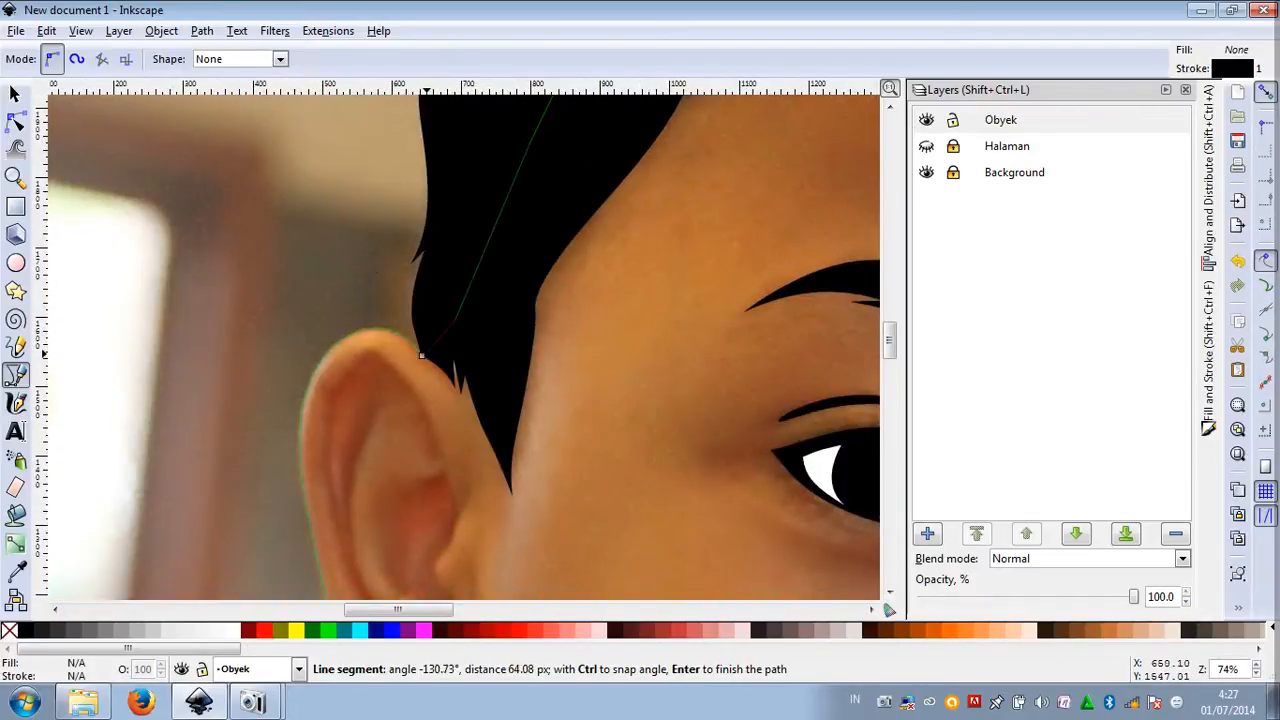
{"action": "left_click", "coordinate": [421, 355]}
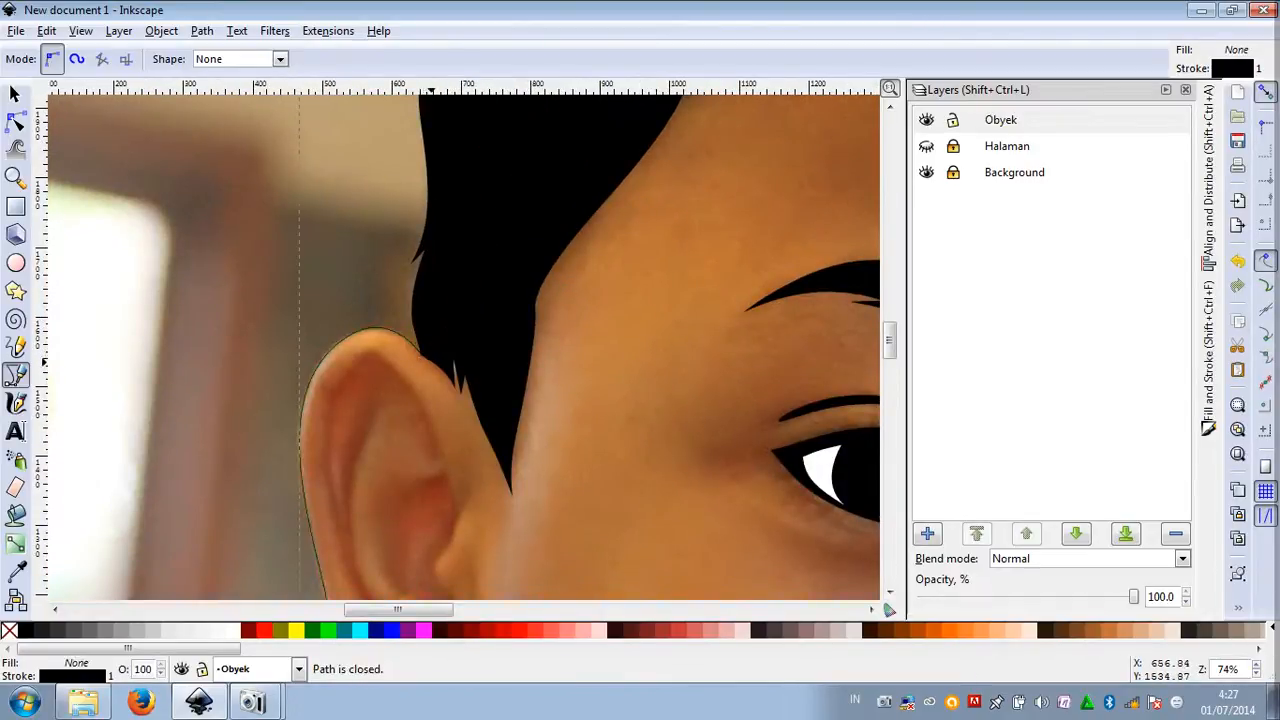
Lengthen the hair tip in front of the ear by moving its end node down and straightening the adjoining curve
{"action": "left_click", "coordinate": [16, 121]}
{"action": "scroll", "coordinate": [426, 376], "scroll_direction": "up", "scroll_amount": 5}
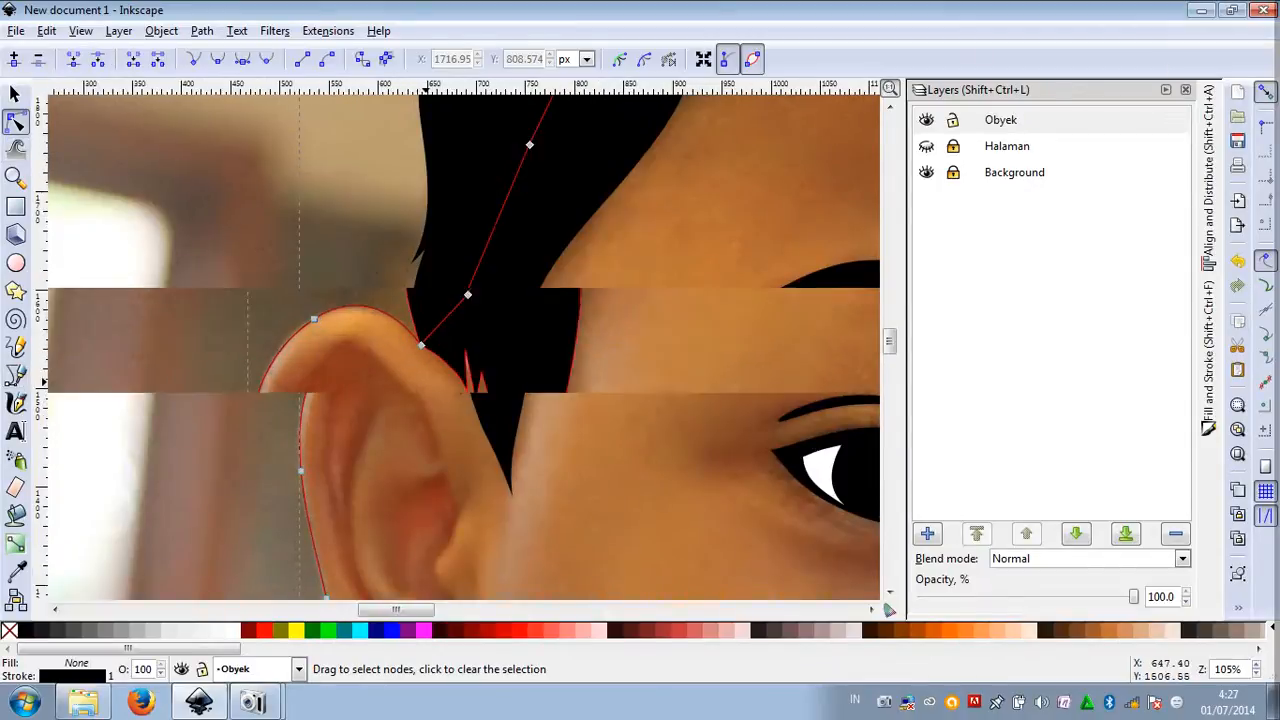
{"action": "left_click", "coordinate": [505, 300]}
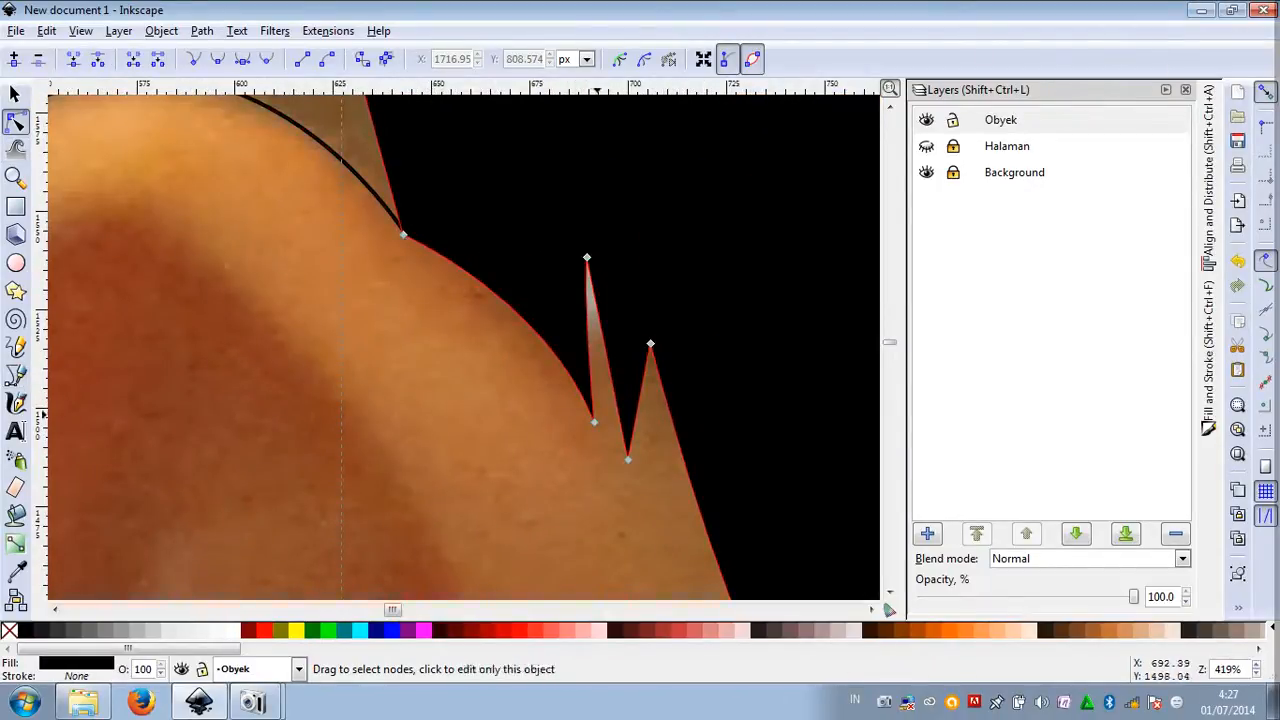
{"action": "left_click_drag", "start_coordinate": [594, 421], "coordinate": [584, 518]}
{"action": "left_click_drag", "start_coordinate": [537, 397], "coordinate": [526, 395]}
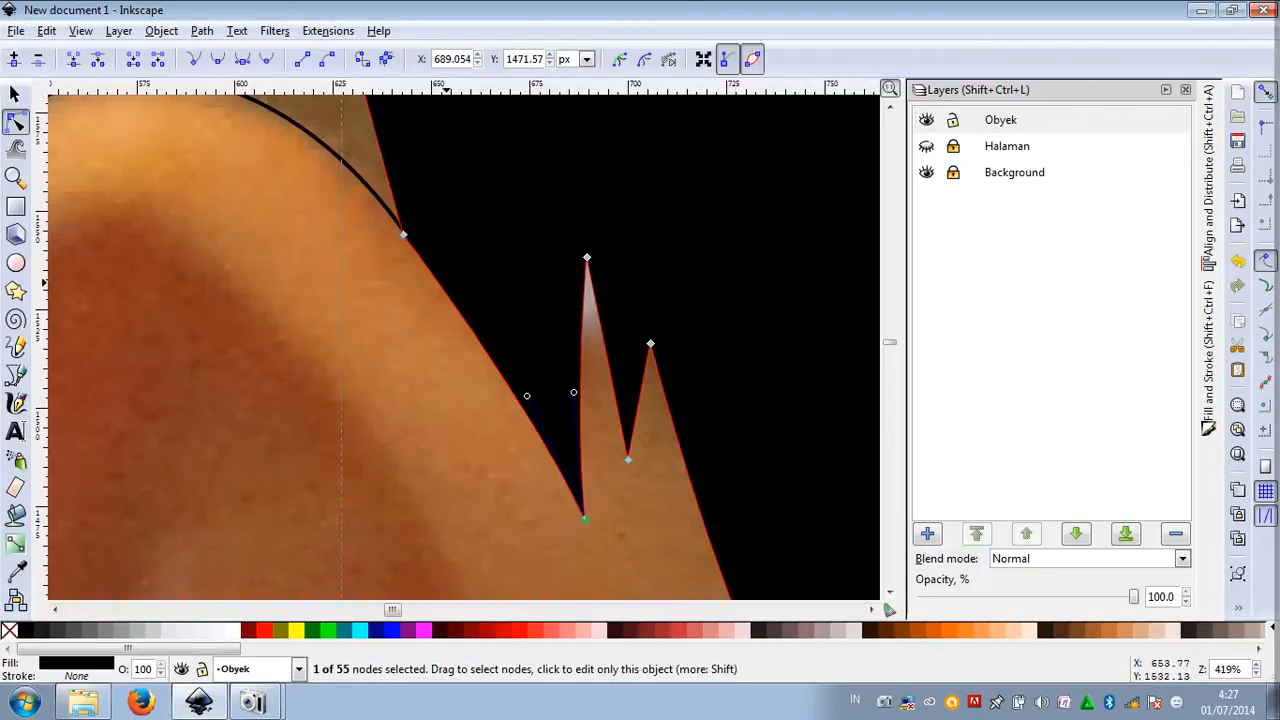
Select the face, ear and neck skin outline and fill it with the skin tone #b47d56 sampled from the photo's cheek beside the ear
{"action": "scroll", "coordinate": [448, 281], "scroll_direction": "down", "scroll_amount": 7}
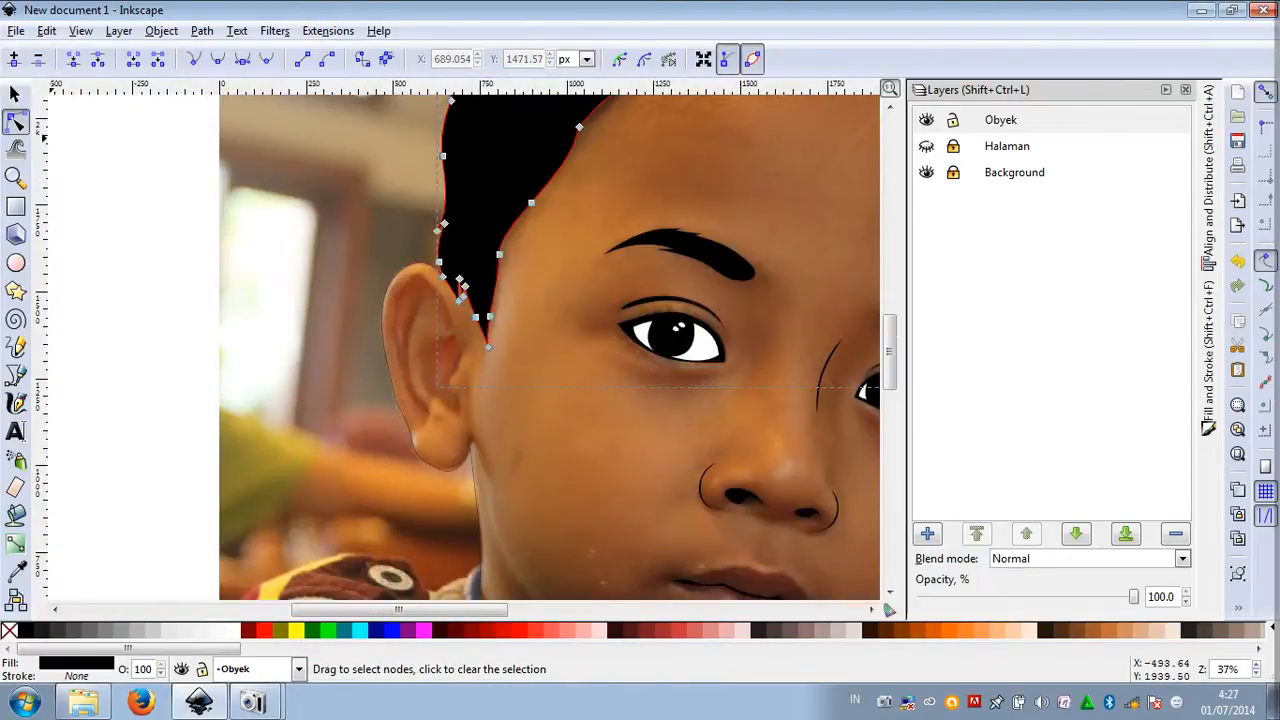
{"action": "left_click", "coordinate": [15, 93]}
{"action": "scroll", "coordinate": [145, 183], "scroll_direction": "down", "scroll_amount": 4}
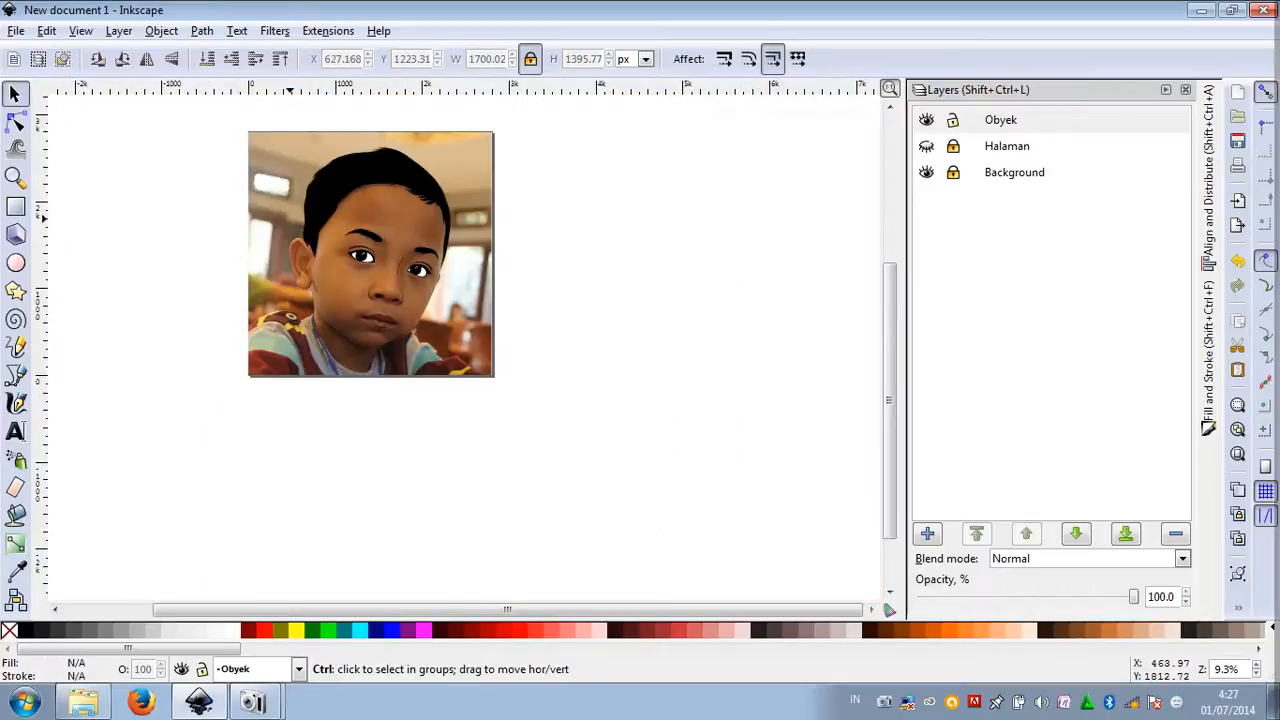
{"action": "scroll", "coordinate": [282, 323], "scroll_direction": "up", "scroll_amount": 5}
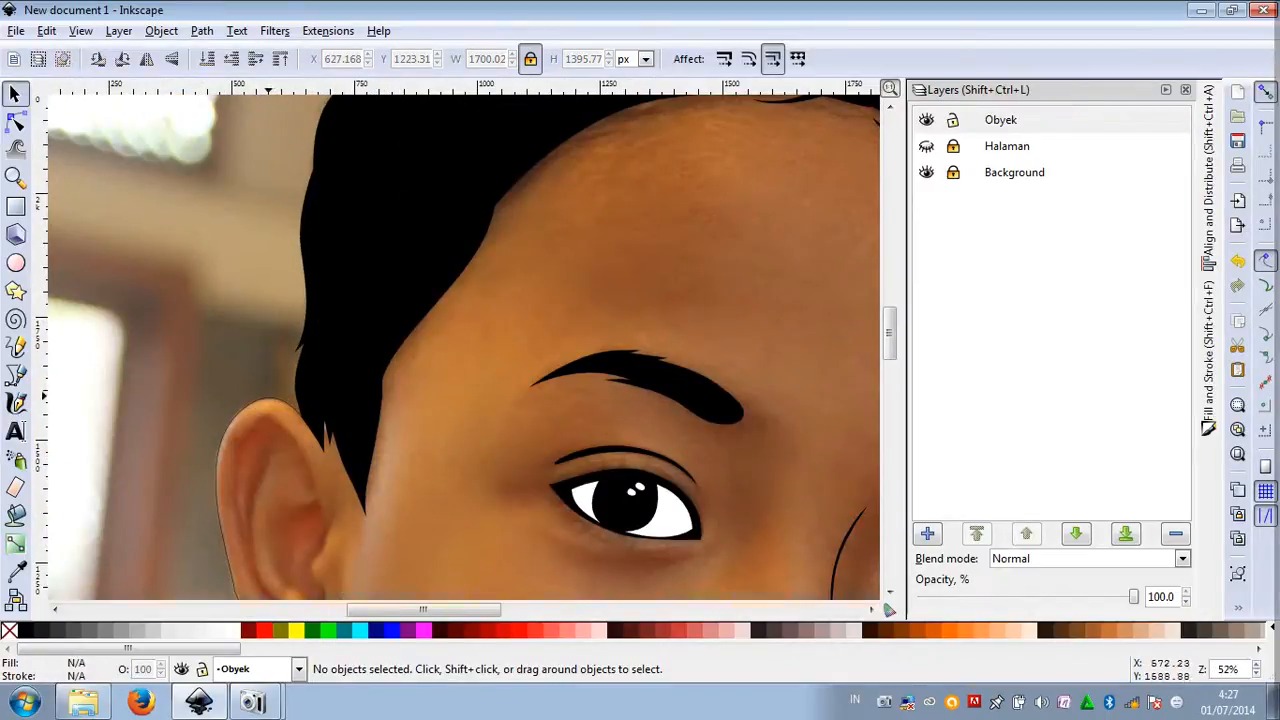
{"action": "key", "text": "Tab"}
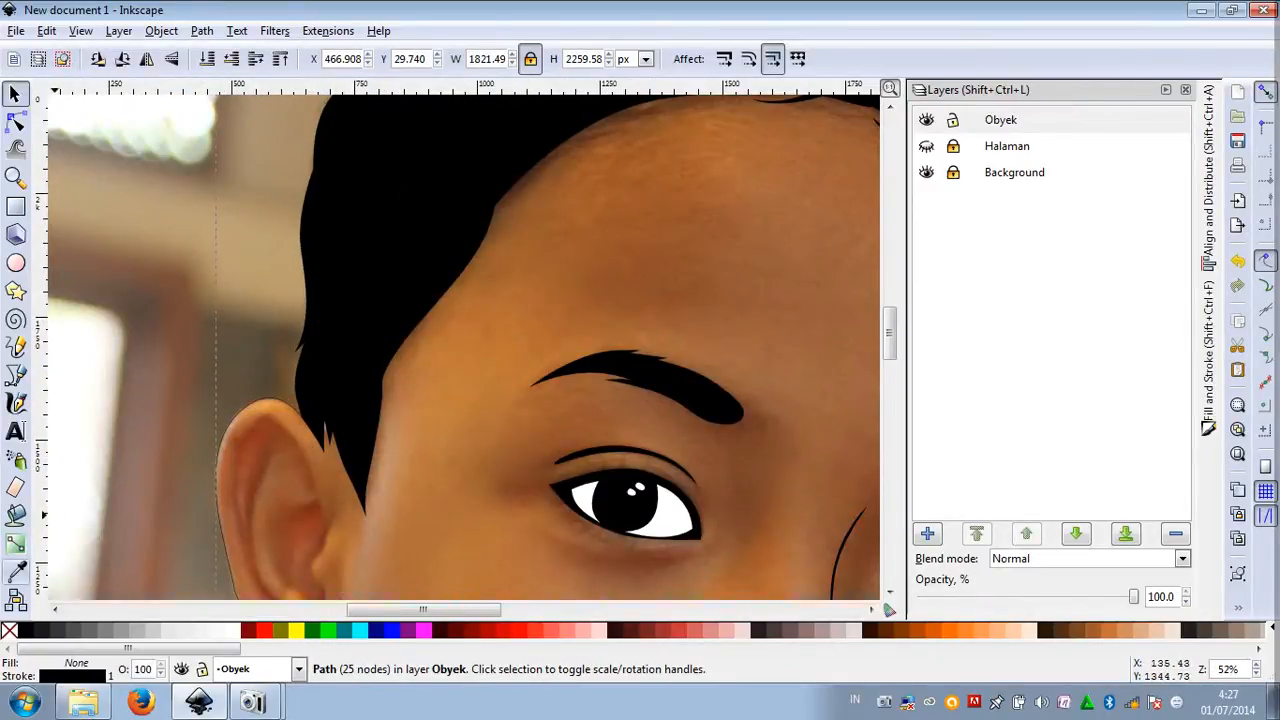
{"action": "left_click", "coordinate": [15, 571]}
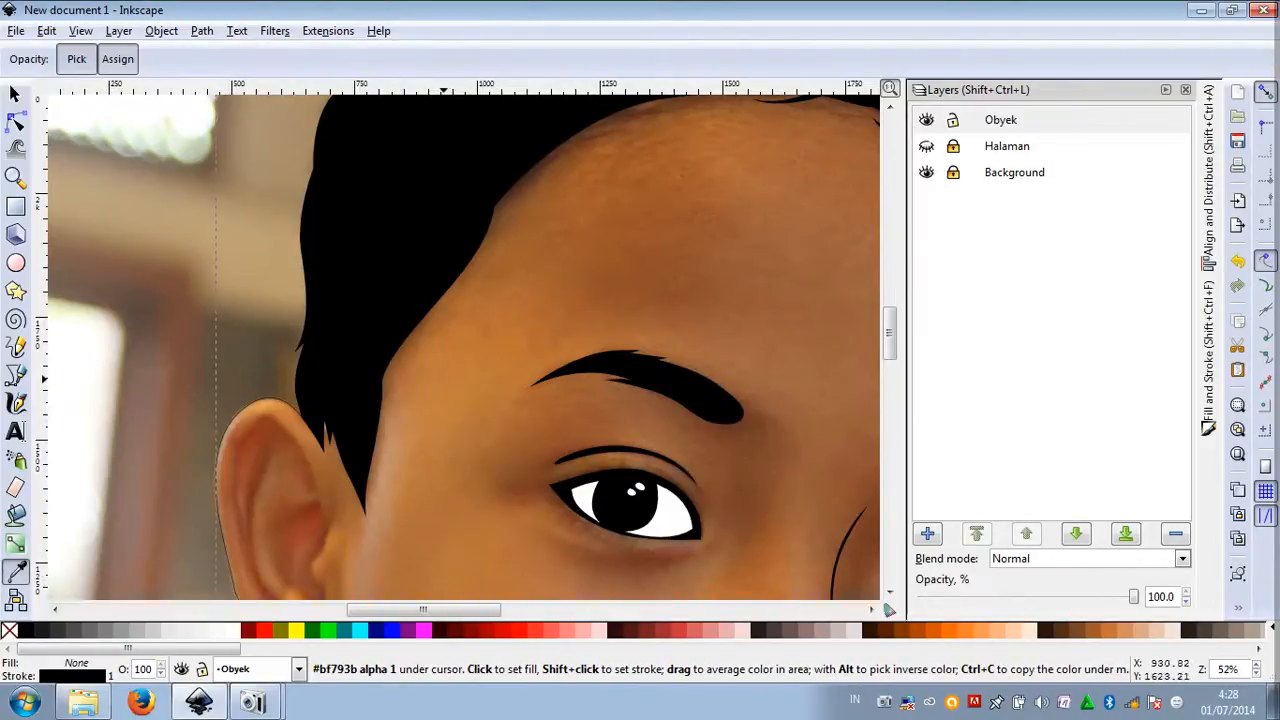
{"action": "scroll", "coordinate": [443, 378], "scroll_direction": "down", "scroll_amount": 3}
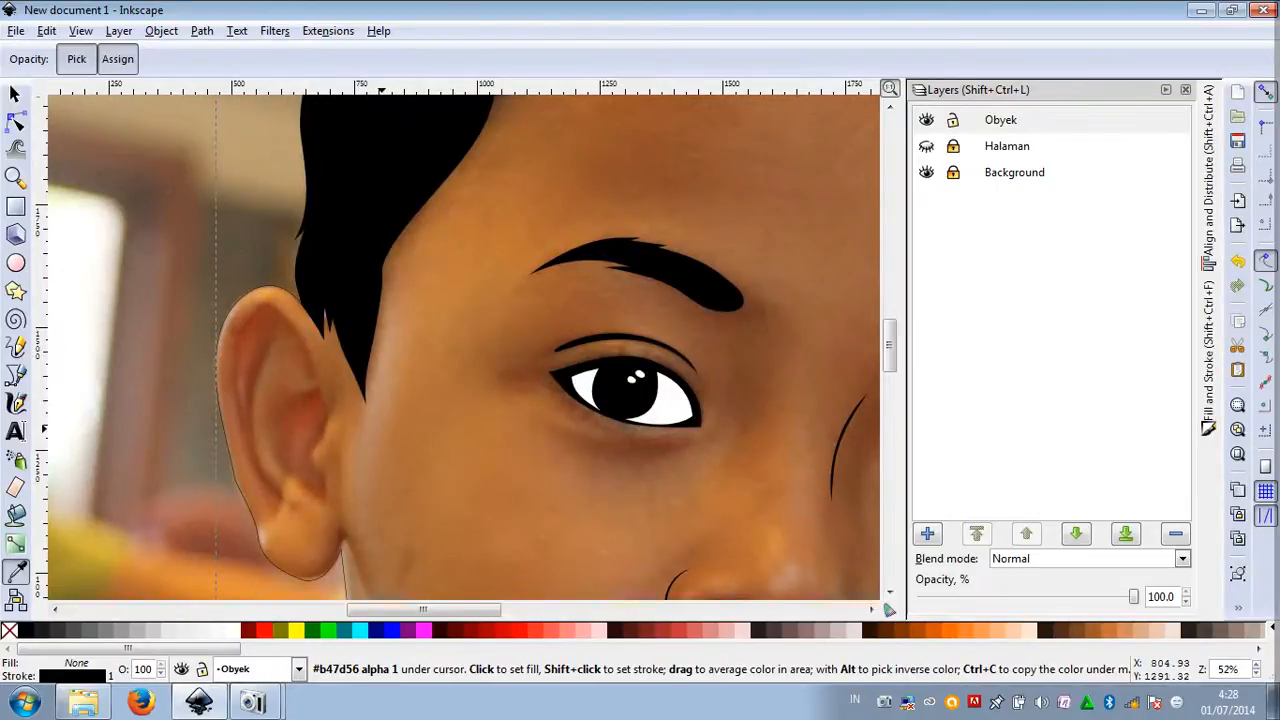
{"action": "left_click", "coordinate": [381, 429]}
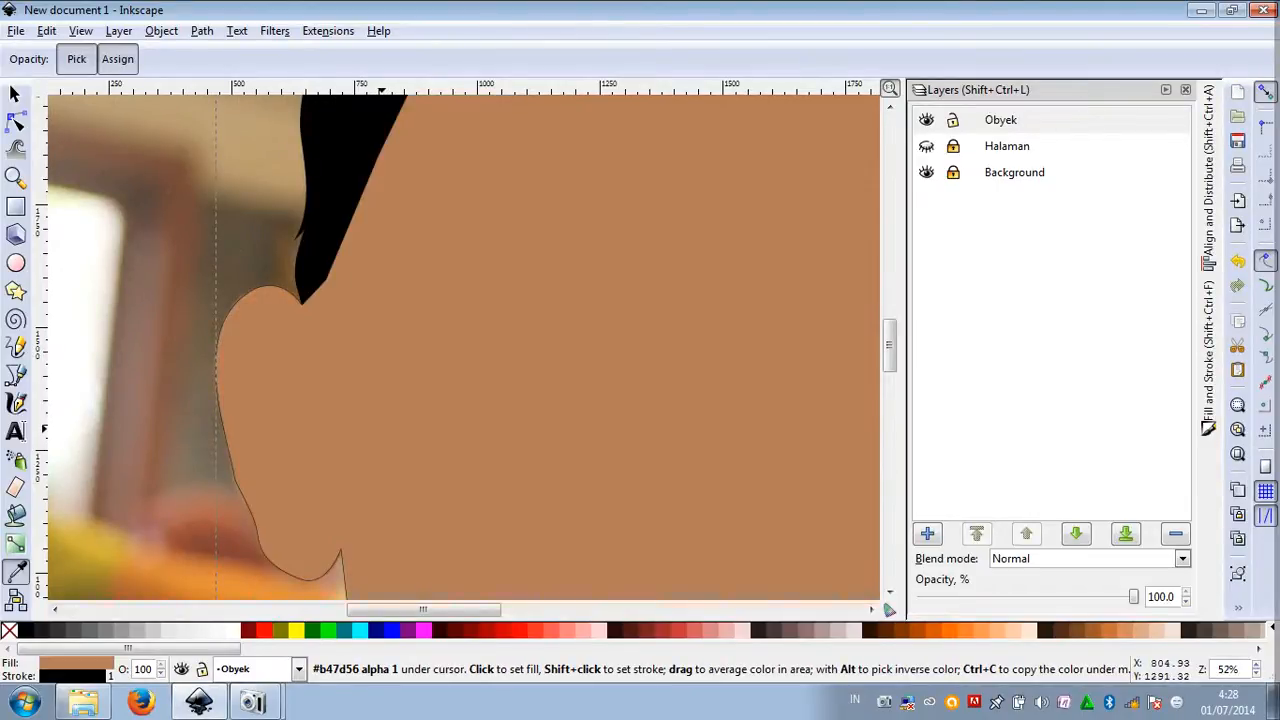
Lower the filled skin shape to the bottom of the Obyek layer, beneath the hair, eyebrows, eyes, nose and mouth
{"action": "scroll", "coordinate": [460, 345], "scroll_direction": "down", "scroll_amount": 3}
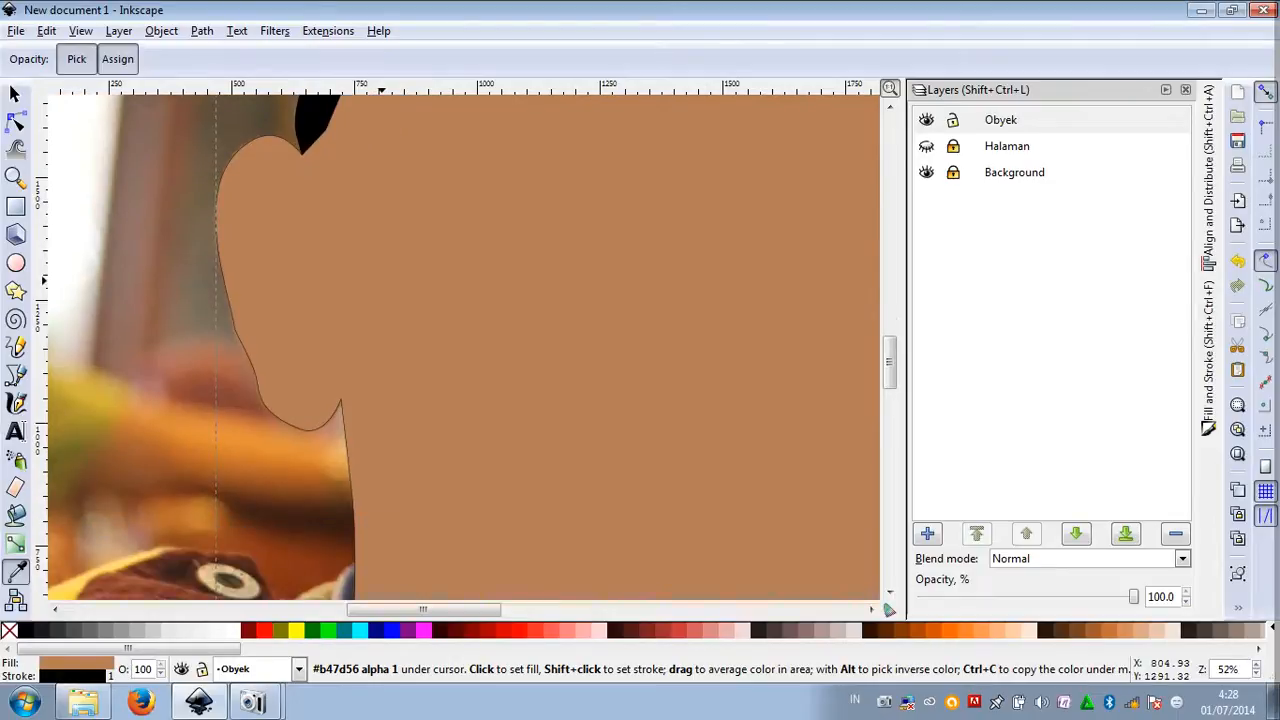
{"action": "scroll", "coordinate": [387, 447], "scroll_direction": "down", "scroll_amount": 3}
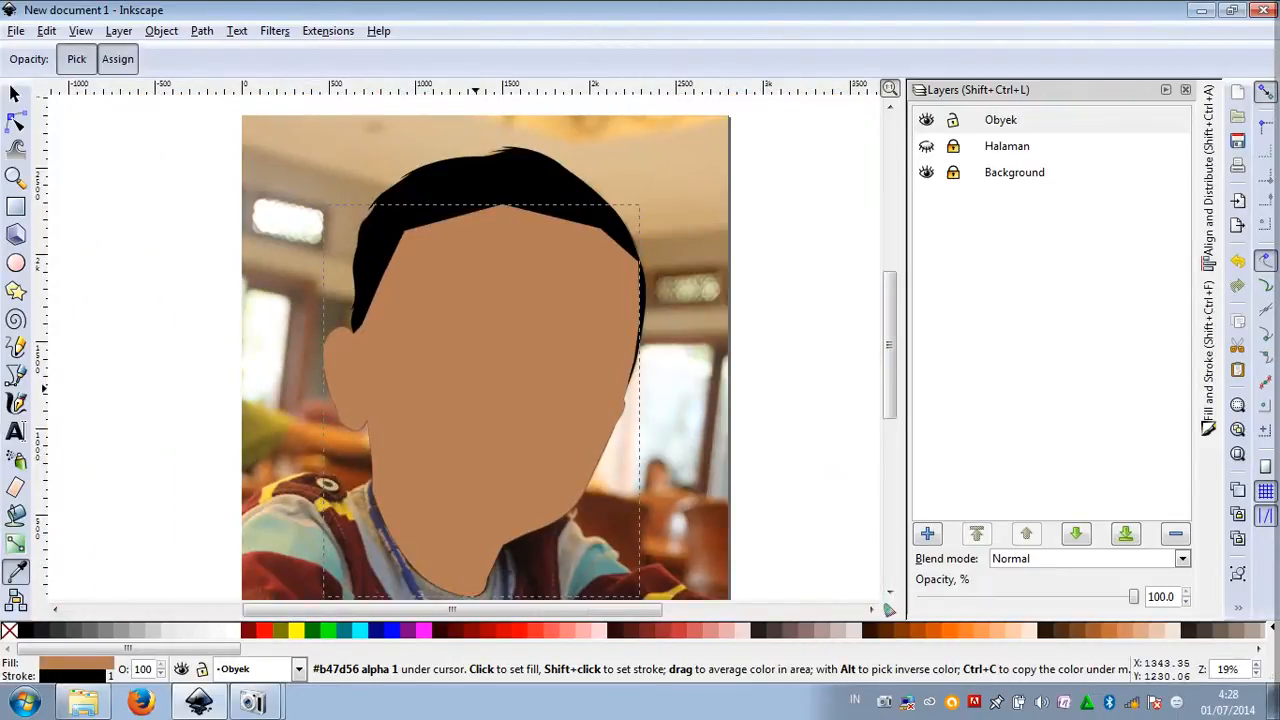
{"action": "scroll", "coordinate": [488, 410], "scroll_direction": "up", "scroll_amount": 1}
{"action": "key", "text": "s"}
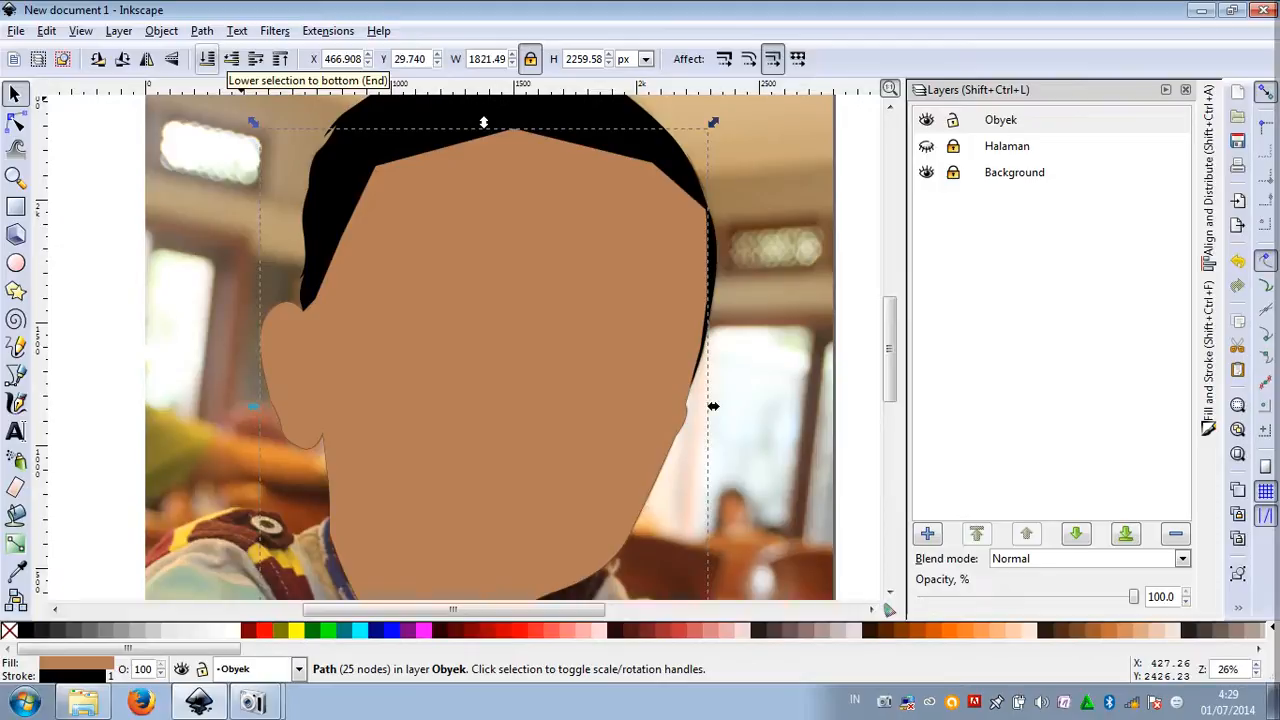
{"action": "left_click", "coordinate": [207, 58]}
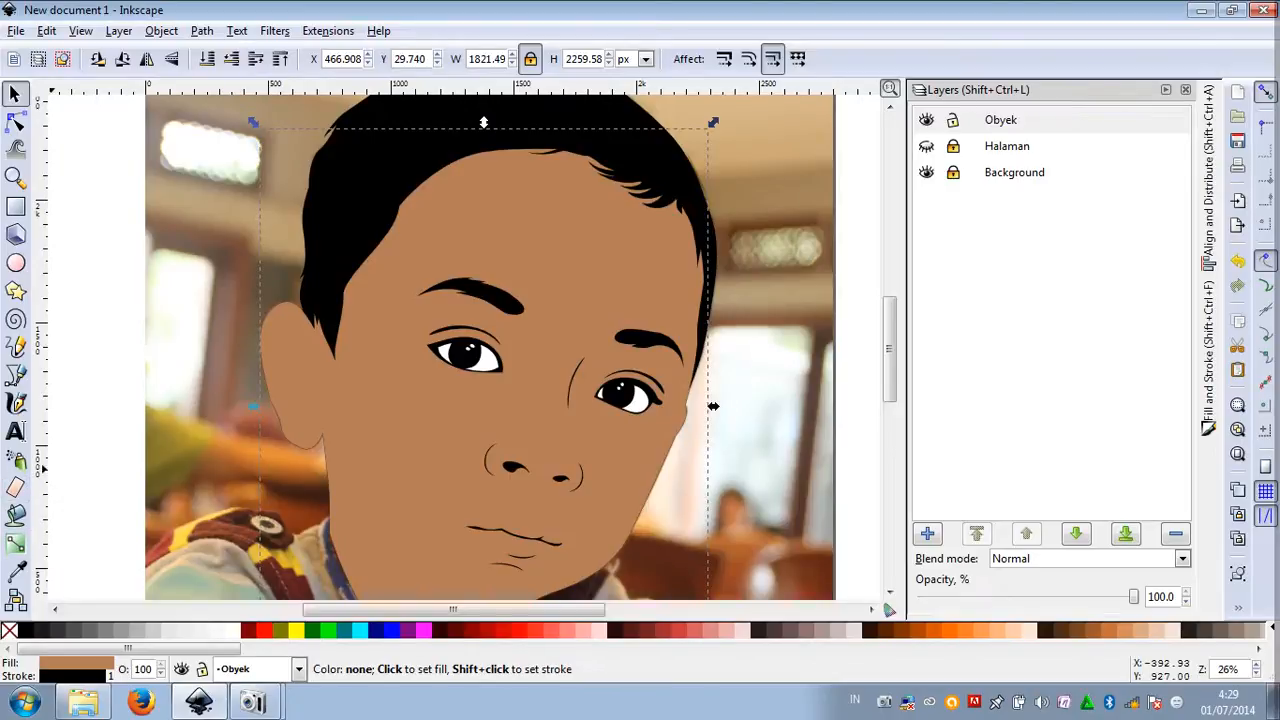
Remove the stroke from the face shape and toggle the Obyek layer's visibility to compare the drawing with the photo
{"action": "left_click", "coordinate": [8, 629], "text": "shift"}
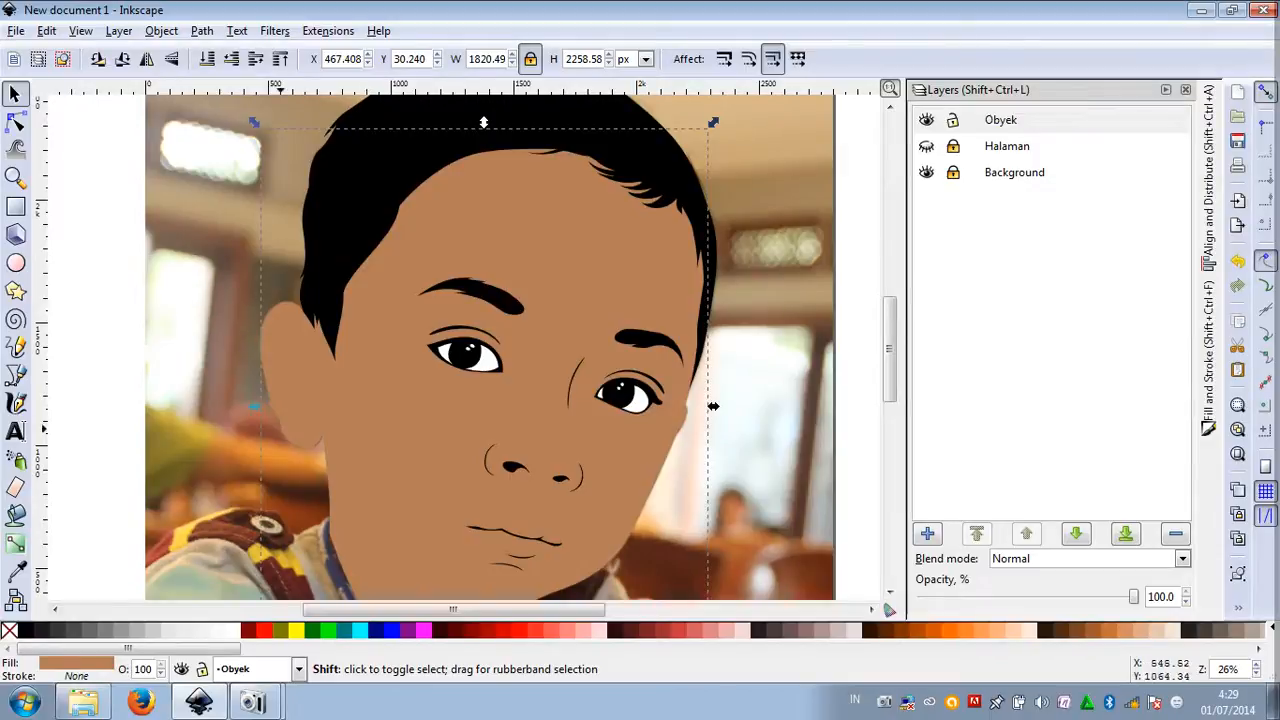
{"action": "left_click", "coordinate": [926, 120]}
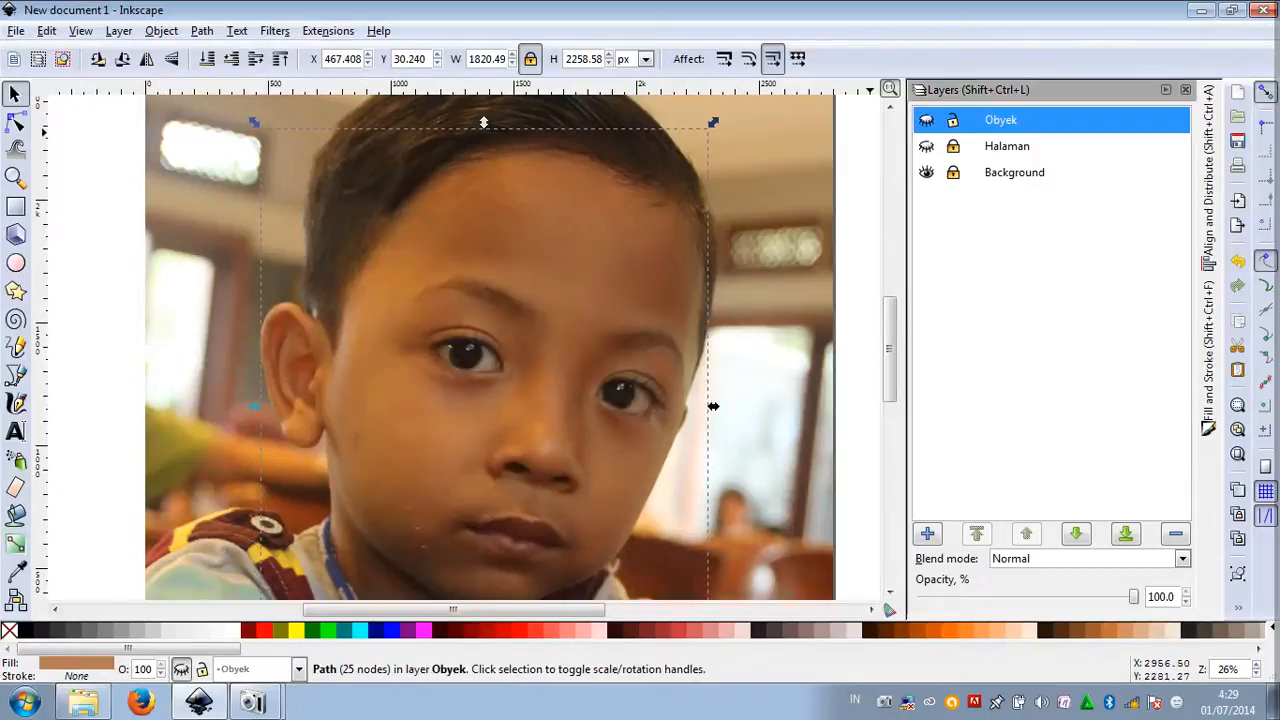
{"action": "left_click", "coordinate": [926, 120]}
{"action": "left_click", "coordinate": [926, 120]}
{"action": "left_click", "coordinate": [926, 120]}
{"action": "left_click", "coordinate": [926, 120]}
{"action": "left_click", "coordinate": [926, 120]}
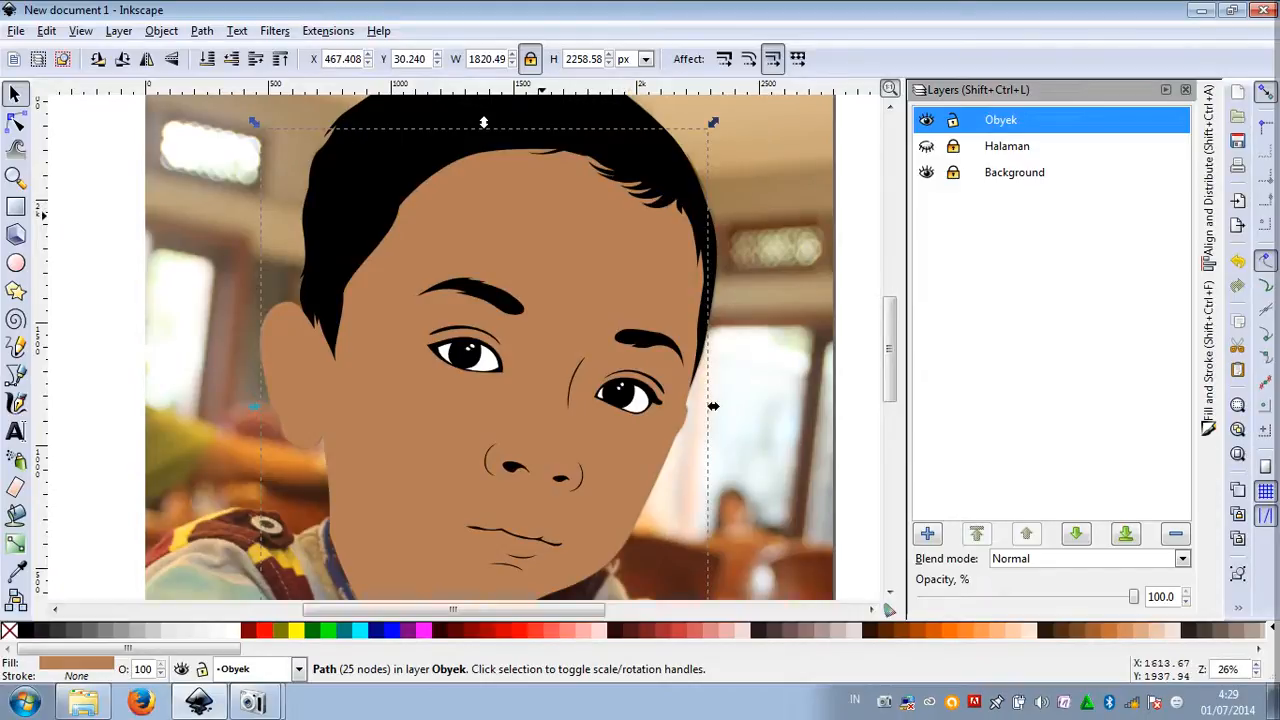
{"action": "left_click", "coordinate": [849, 176]}
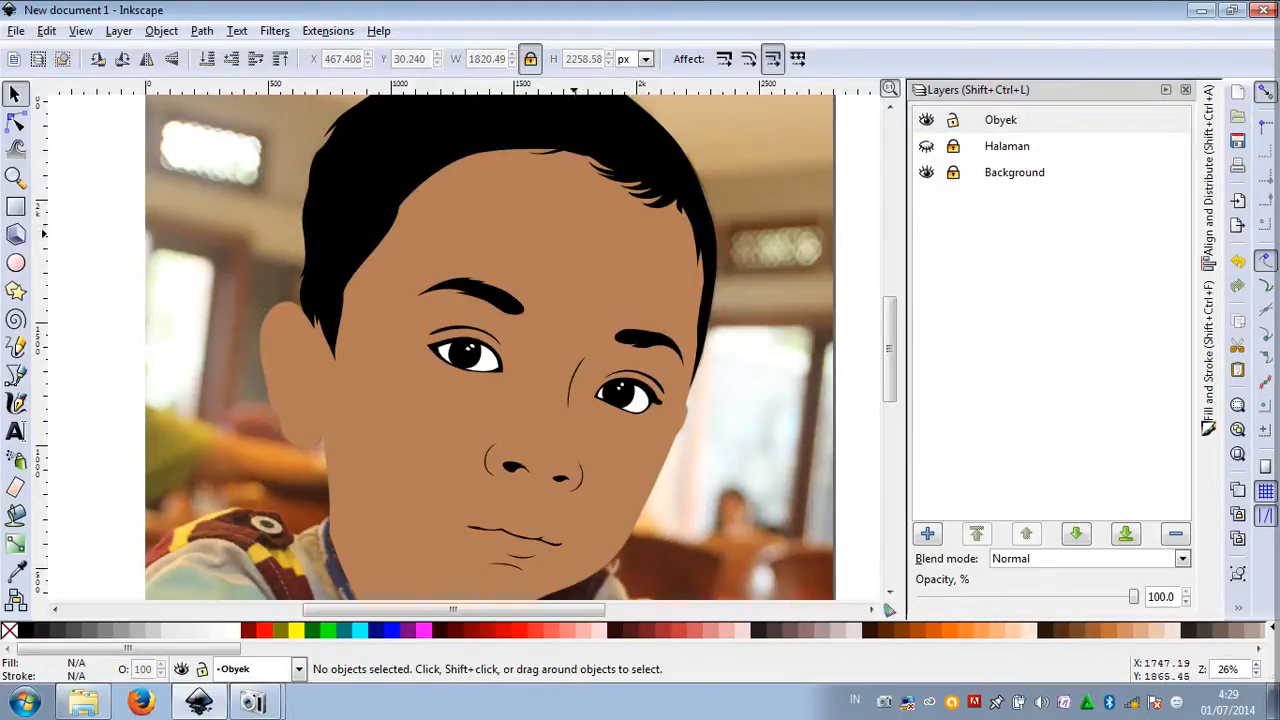
Fill the face shape with the light skin colour #FFCCAA
{"action": "left_click", "coordinate": [567, 233]}
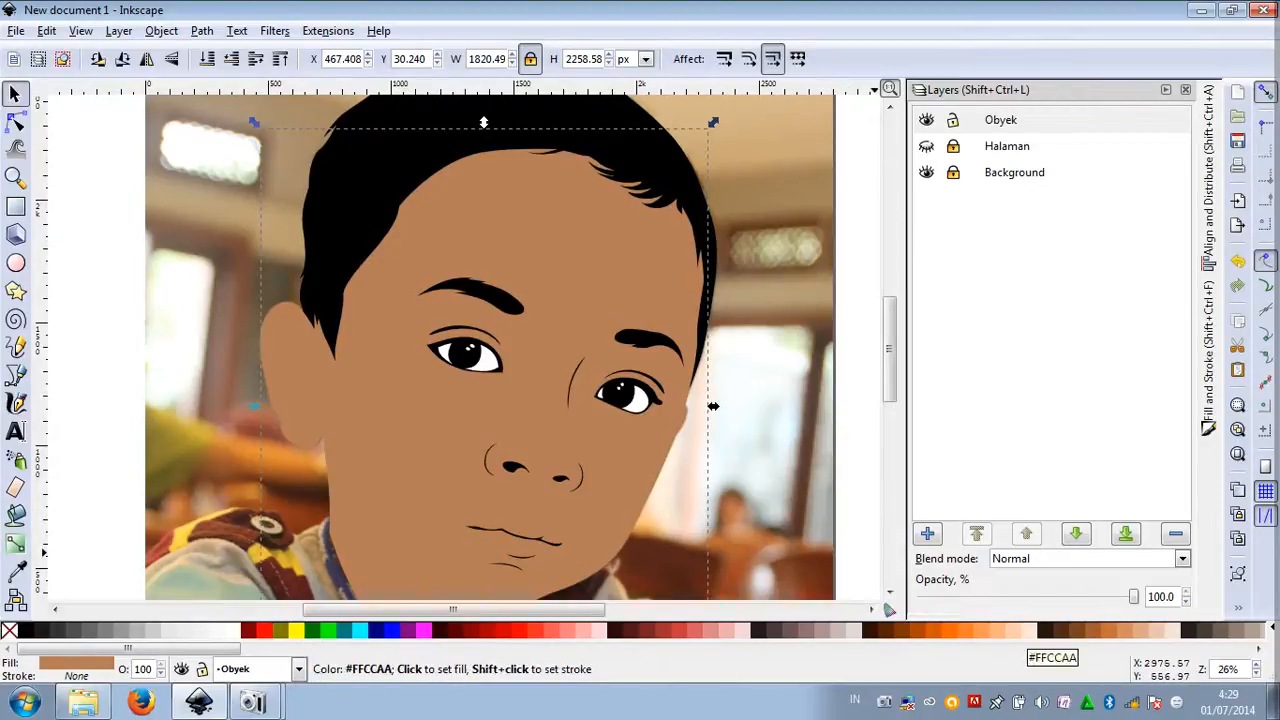
{"action": "left_click", "coordinate": [1045, 630]}
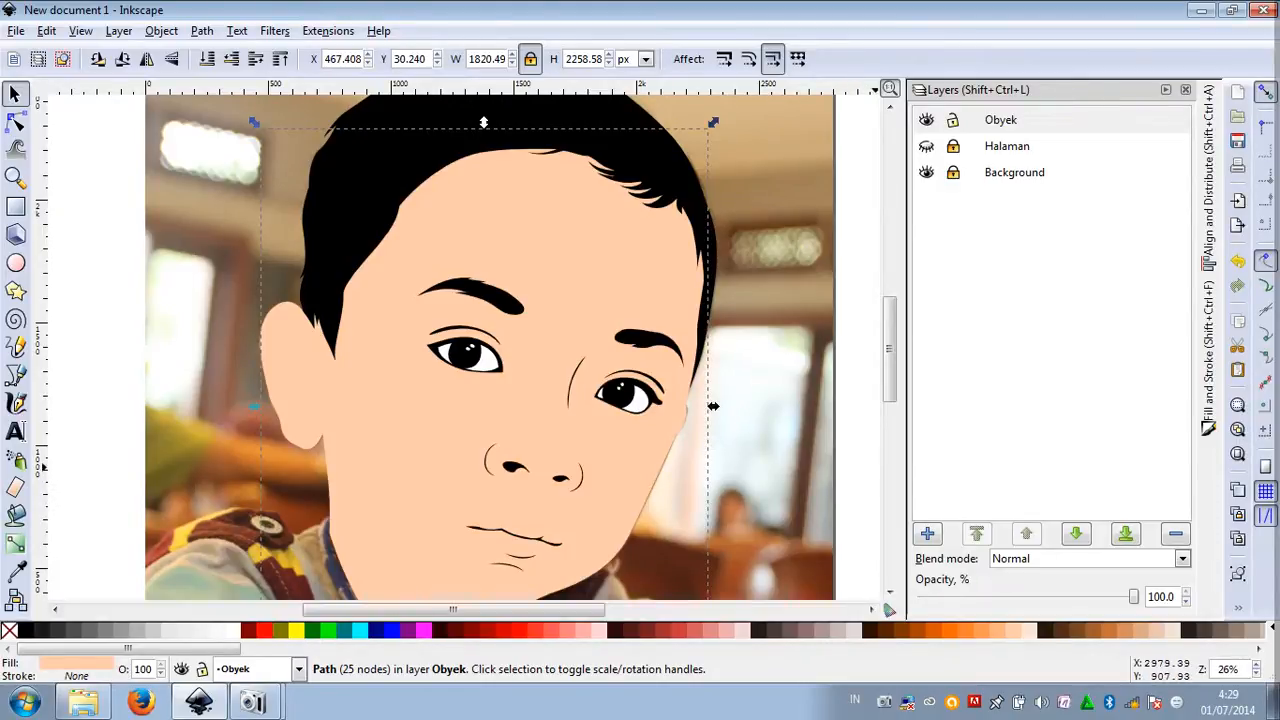
Duplicate the skin-coloured face shape in the Obyek layer
{"action": "scroll", "coordinate": [490, 346], "scroll_direction": "down", "scroll_amount": 1}
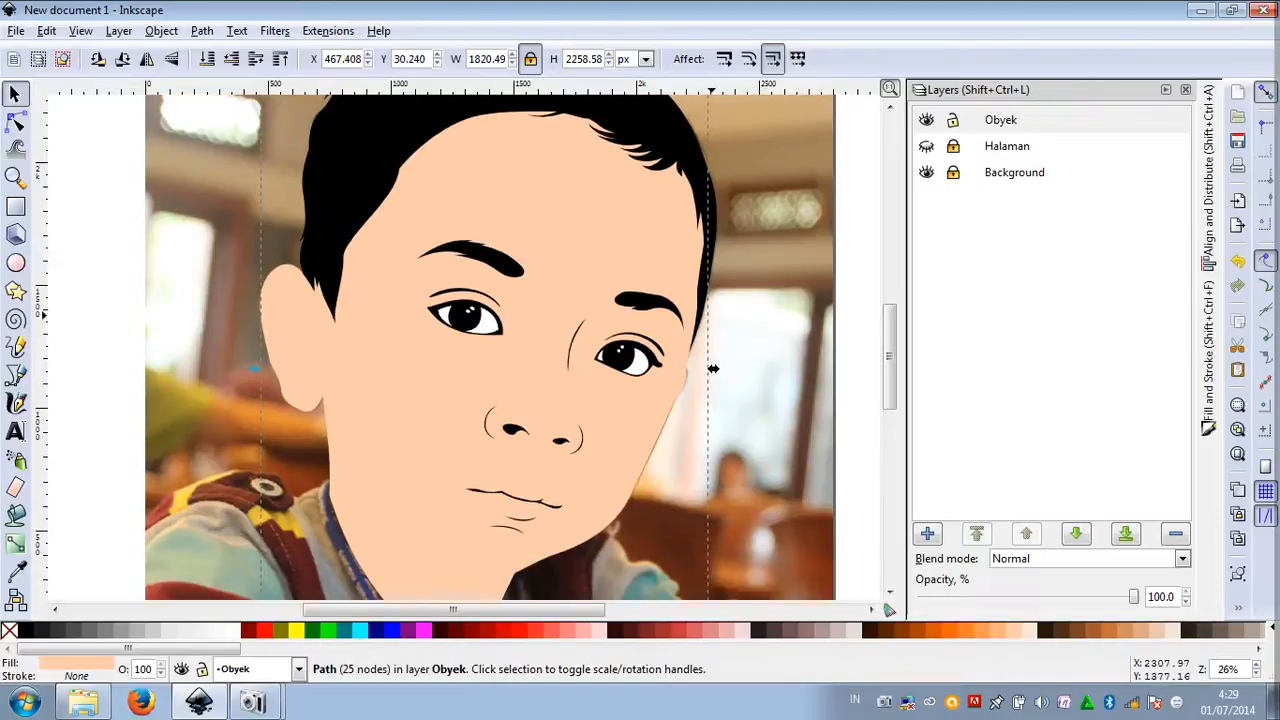
{"action": "left_click", "coordinate": [617, 230]}
{"action": "key", "text": "alt+e"}
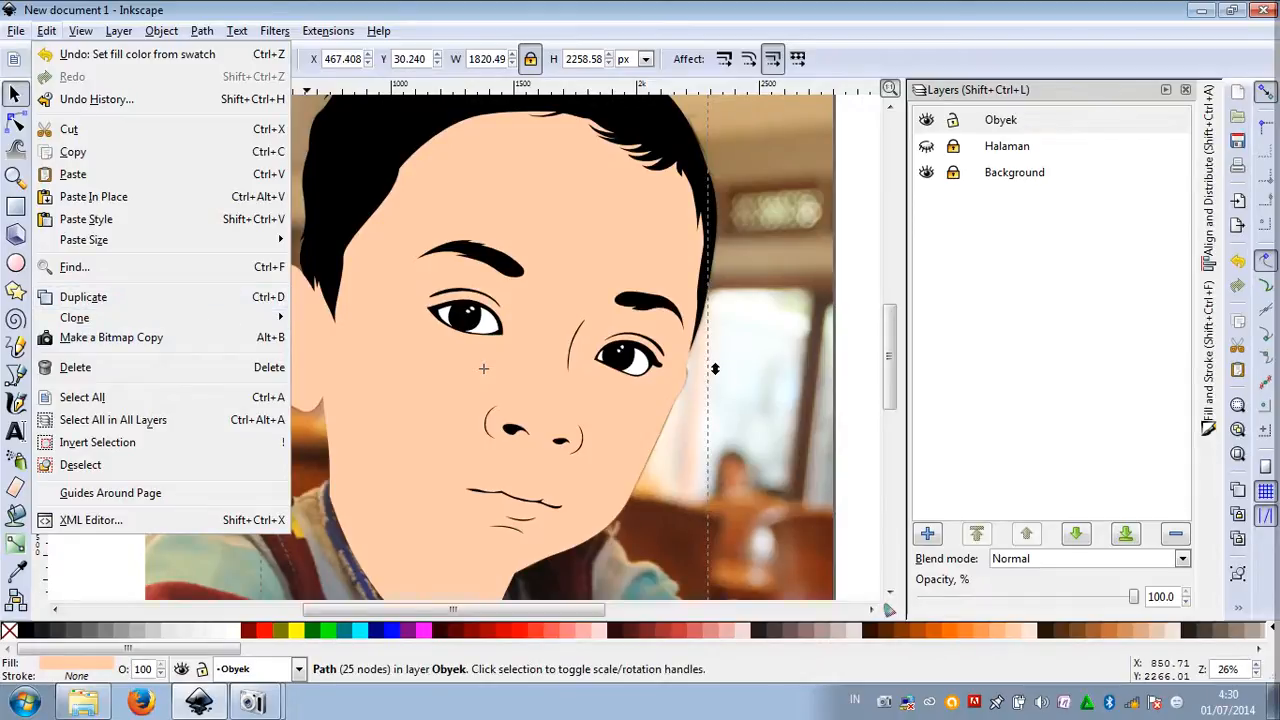
{"action": "key", "text": "Escape"}
{"action": "key", "text": "Escape"}
{"action": "left_click", "coordinate": [599, 226]}
{"action": "key", "text": "ctrl"}
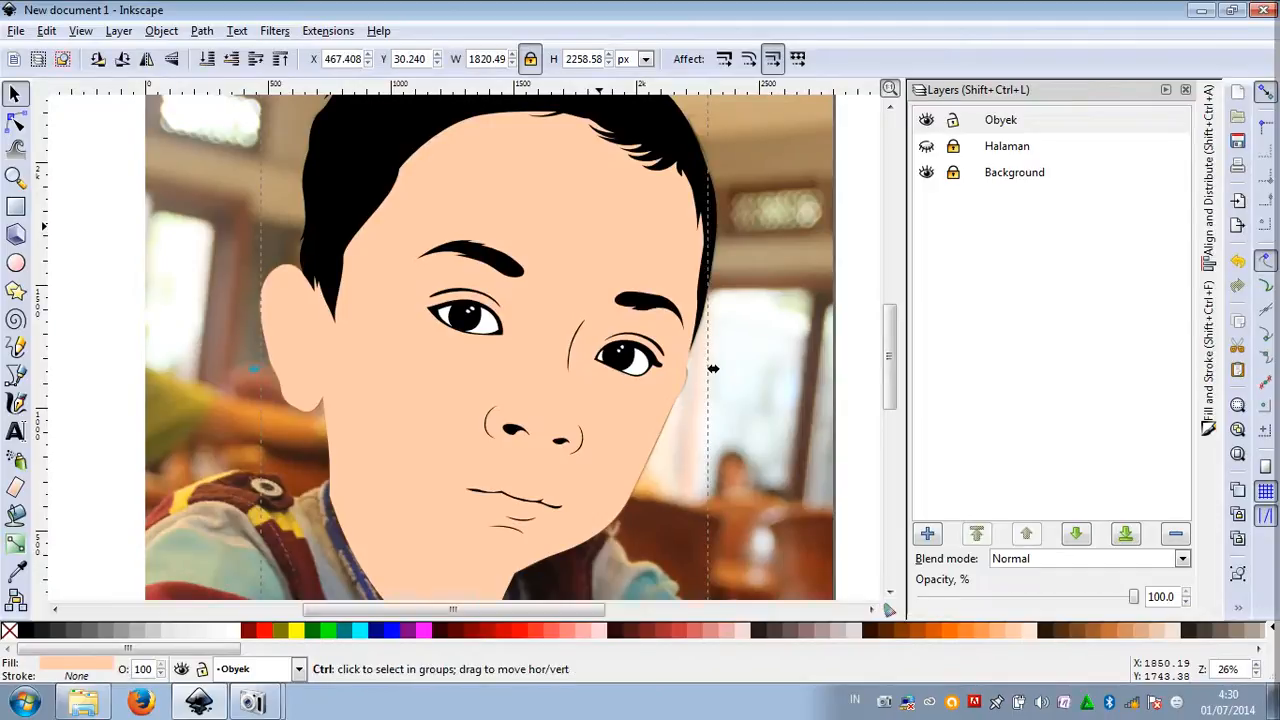
{"action": "key", "text": "Home"}
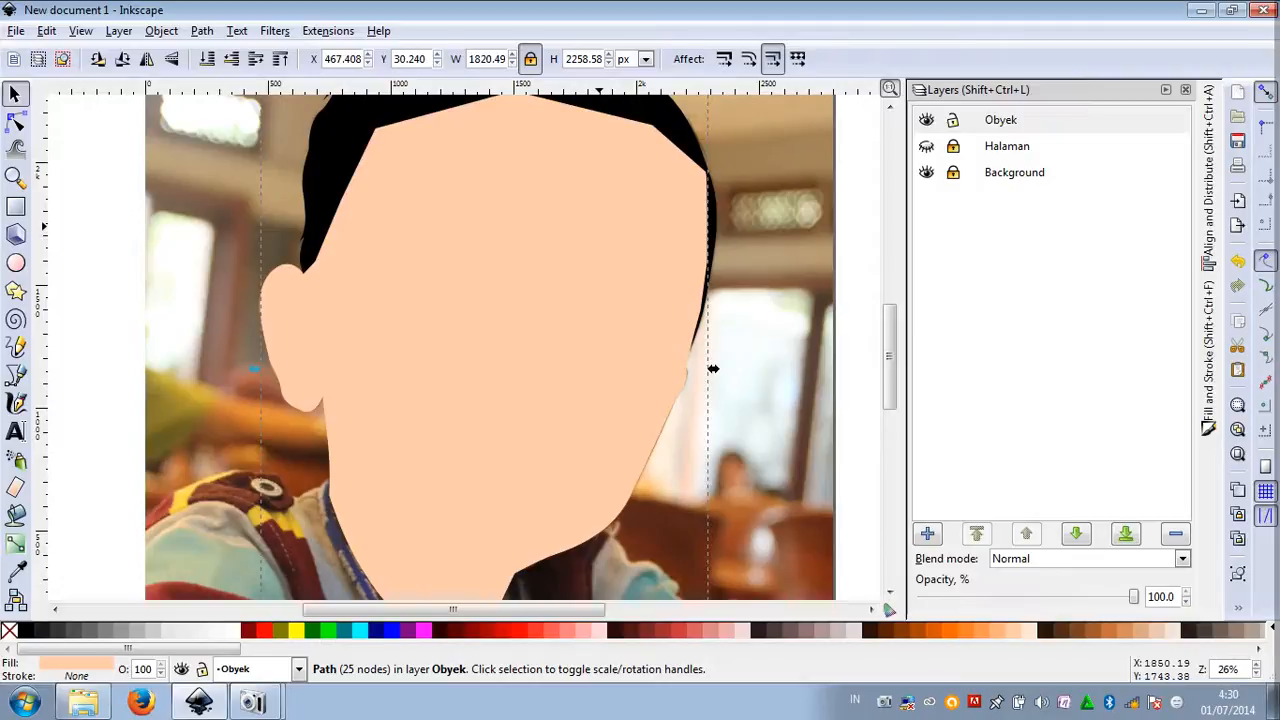
Fill the duplicated face shape black and lower it to the bottom of the Obyek layer
{"action": "left_click", "coordinate": [24, 629]}
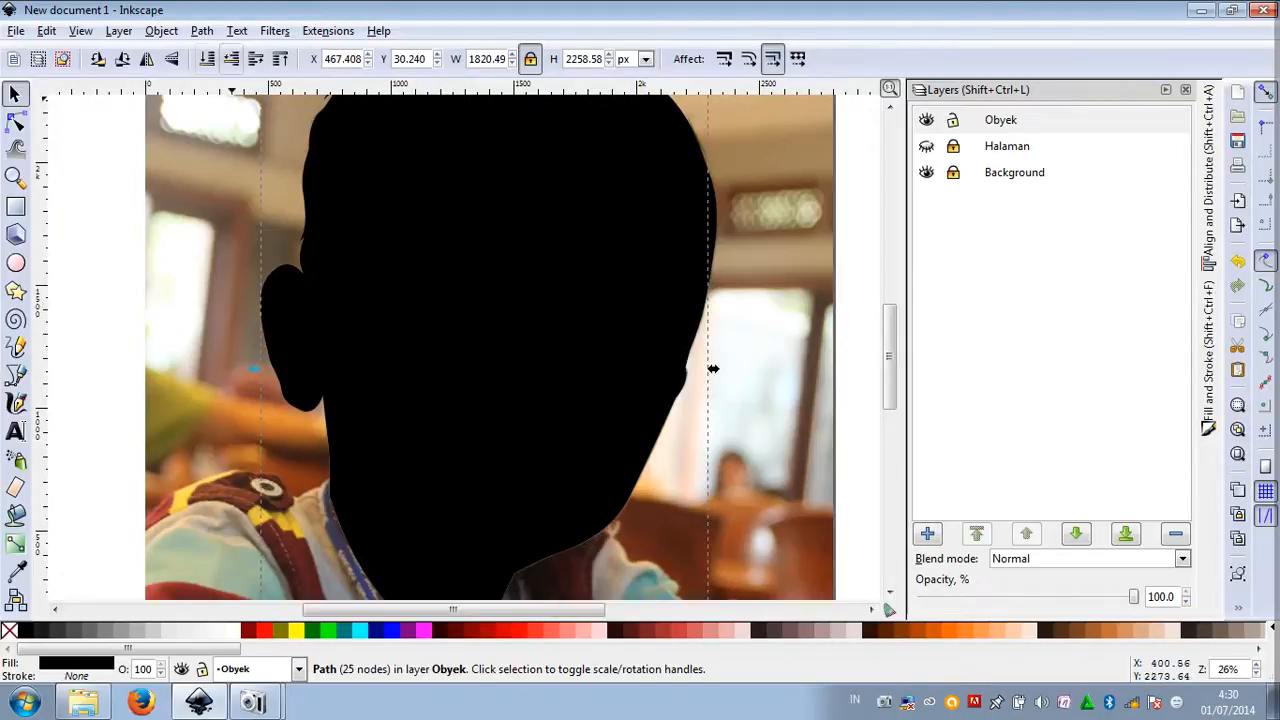
{"action": "left_click", "coordinate": [207, 58]}
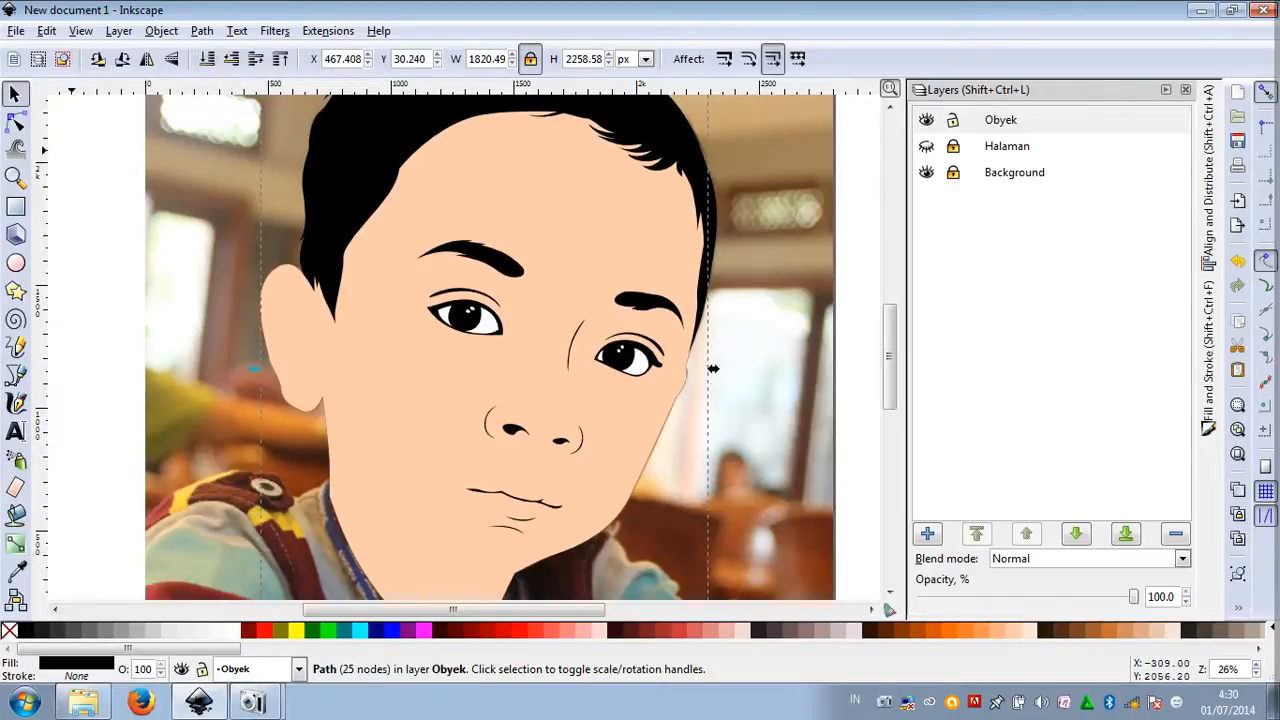
Move the black copy's nodes and curve handle around the upper ear outward to form a thick outline there
{"action": "left_click", "coordinate": [15, 120]}
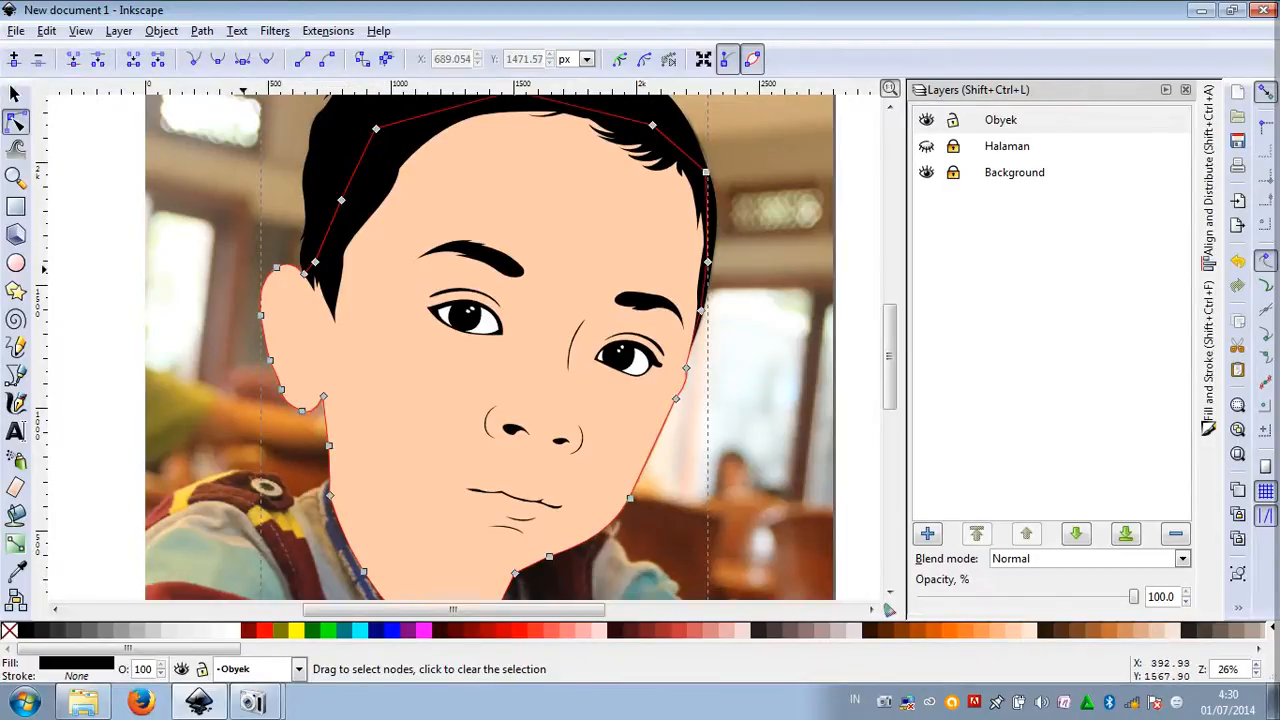
{"action": "scroll", "coordinate": [275, 275], "scroll_direction": "up", "scroll_amount": 3}
{"action": "scroll", "coordinate": [302, 231], "scroll_direction": "up", "scroll_amount": 1}
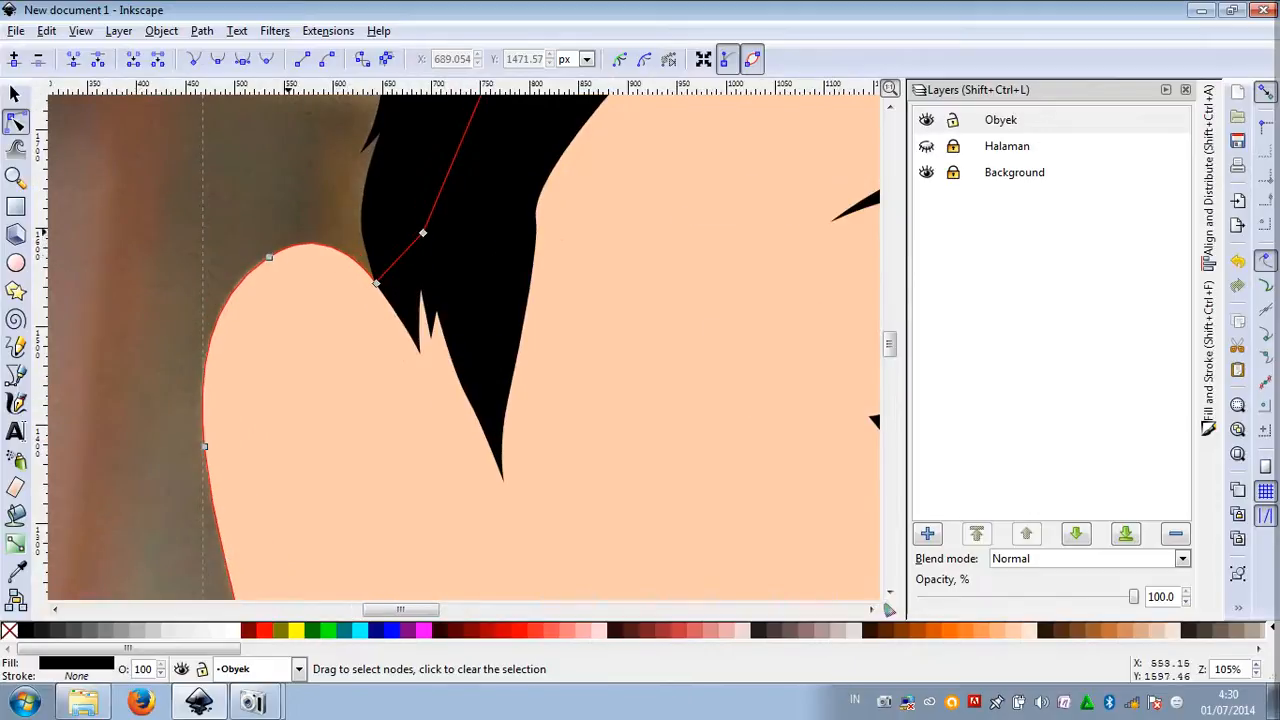
{"action": "left_click_drag", "start_coordinate": [268, 258], "coordinate": [263, 247]}
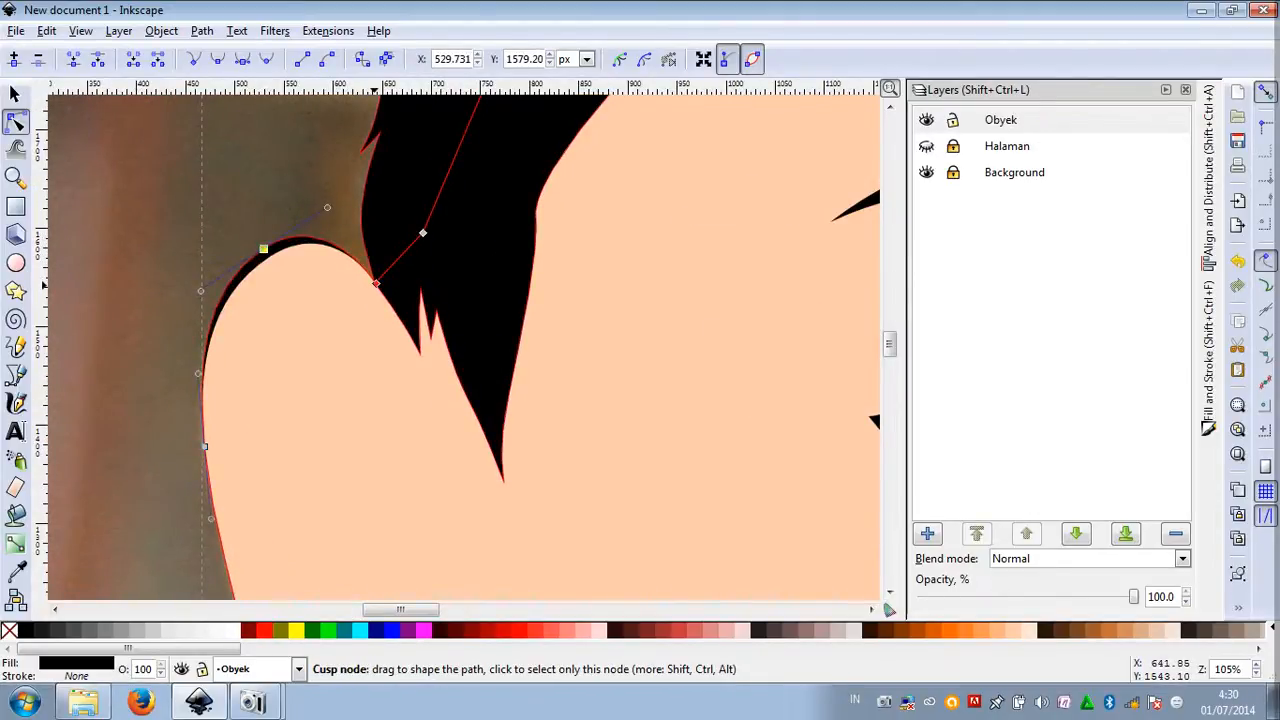
{"action": "left_click_drag", "start_coordinate": [376, 283], "coordinate": [380, 262]}
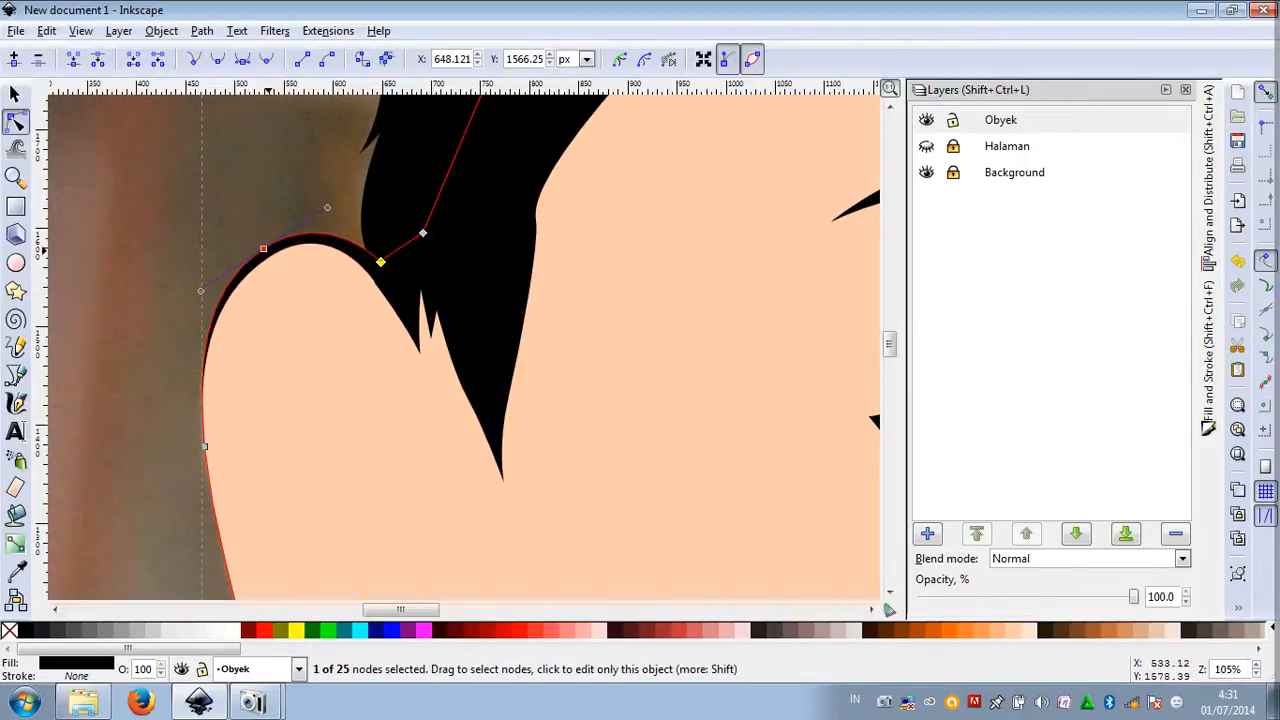
{"action": "left_click_drag", "start_coordinate": [263, 248], "coordinate": [261, 243]}
{"action": "left_click_drag", "start_coordinate": [327, 207], "coordinate": [333, 198]}
{"action": "scroll", "coordinate": [334, 197], "scroll_direction": "down", "scroll_amount": 1}
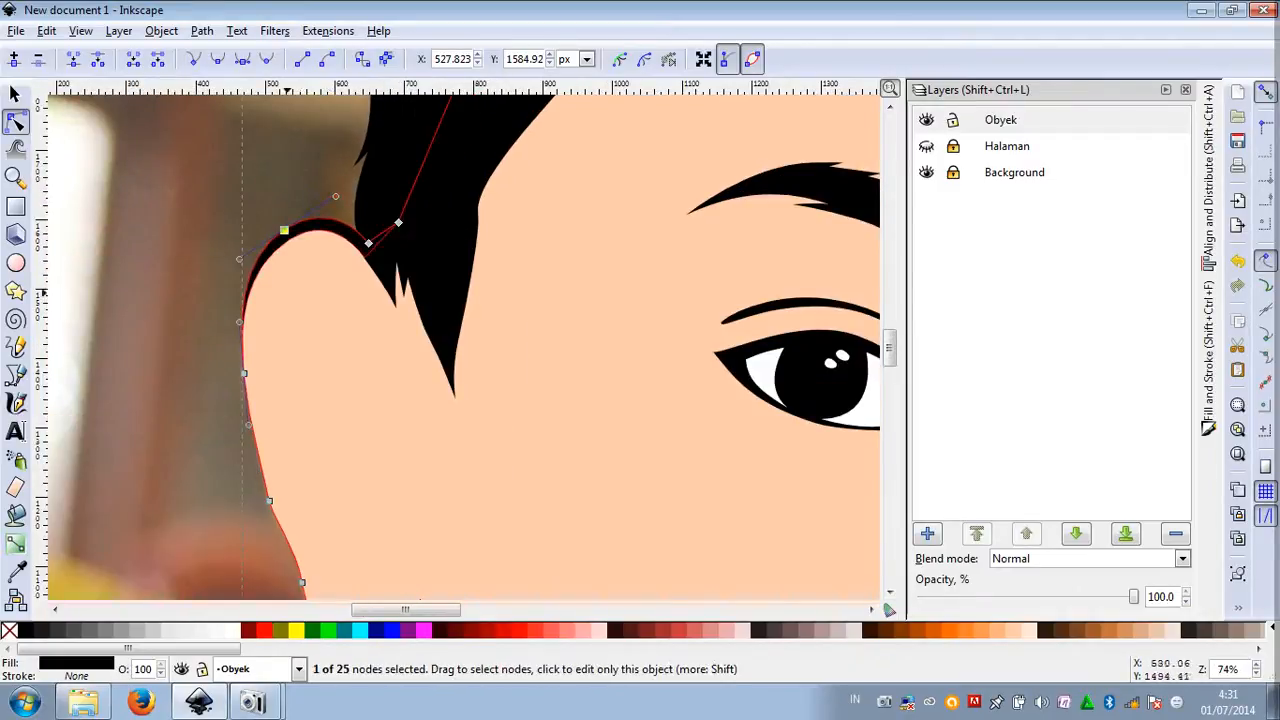
{"action": "scroll", "coordinate": [258, 368], "scroll_direction": "up", "scroll_amount": 1}
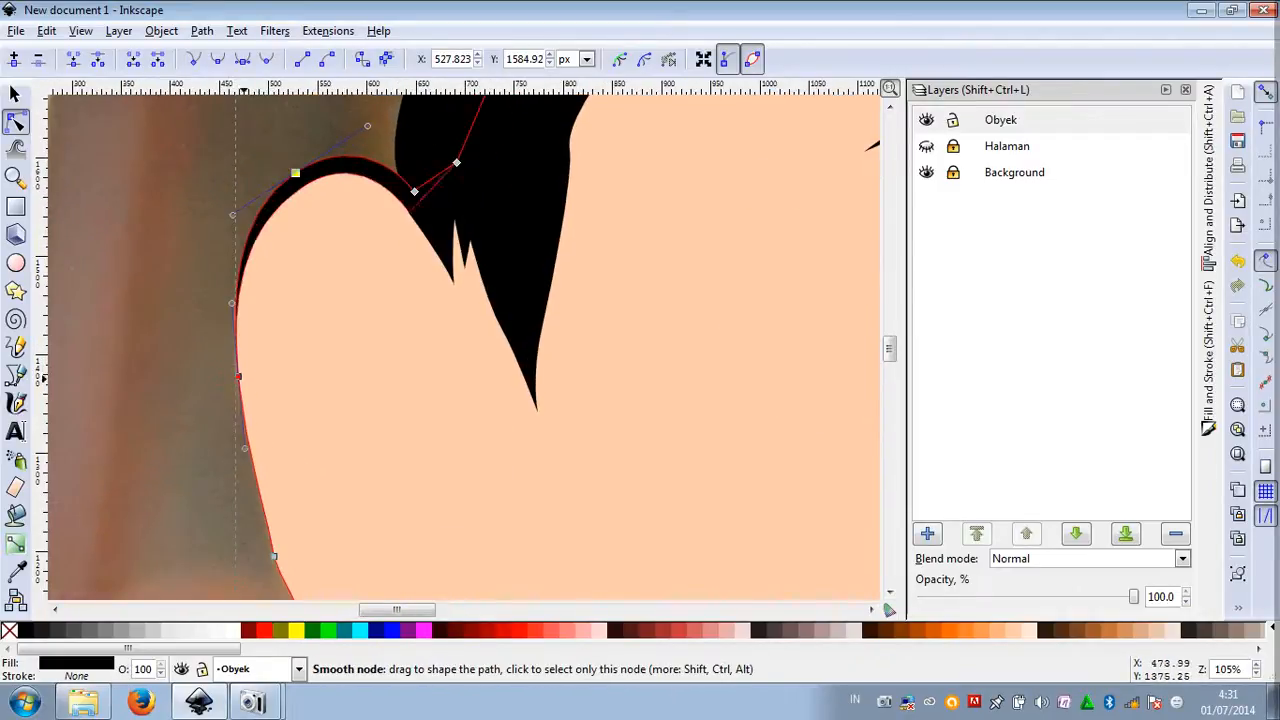
Shift the black copy's nodes along the ear's outer edge and earlobe outward to extend the dark outline
{"action": "left_click_drag", "start_coordinate": [241, 376], "coordinate": [234, 376]}
{"action": "scroll", "coordinate": [250, 350], "scroll_direction": "down", "scroll_amount": 6}
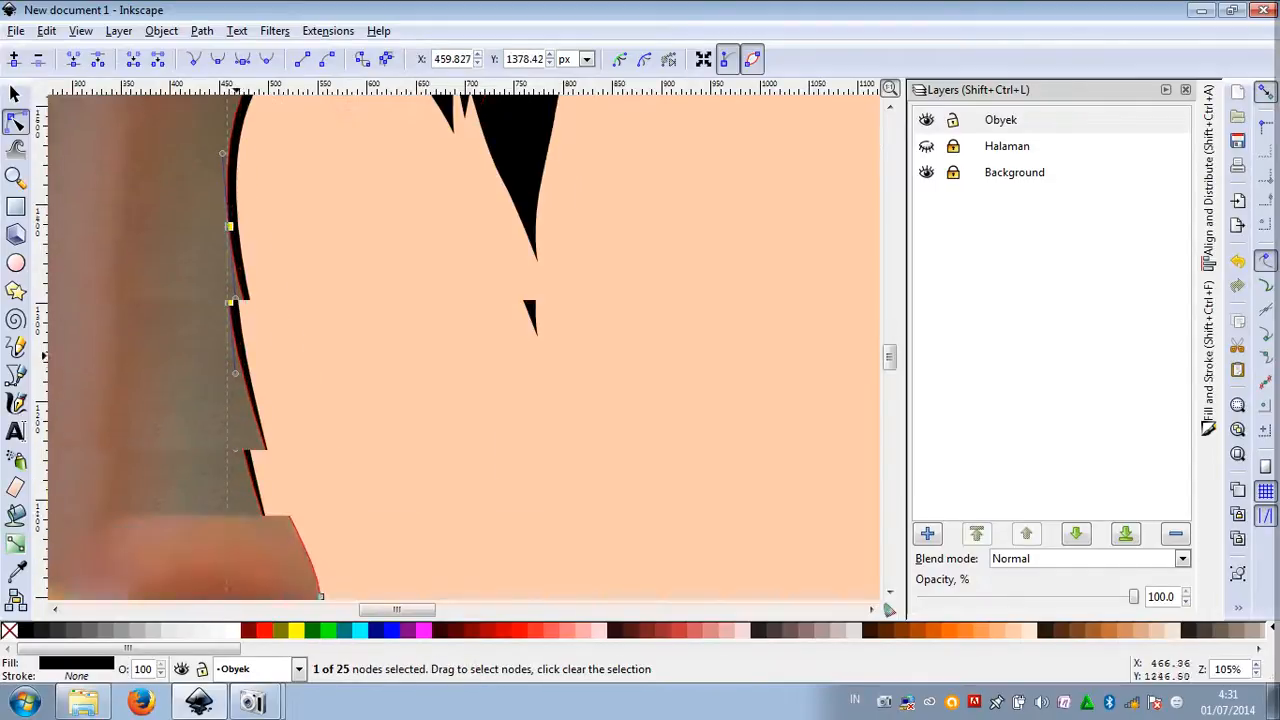
{"action": "left_click_drag", "start_coordinate": [273, 293], "coordinate": [263, 293]}
{"action": "left_click_drag", "start_coordinate": [321, 408], "coordinate": [310, 411]}
{"action": "left_click_drag", "start_coordinate": [403, 497], "coordinate": [403, 512]}
{"action": "scroll", "coordinate": [297, 363], "scroll_direction": "down", "scroll_amount": 2}
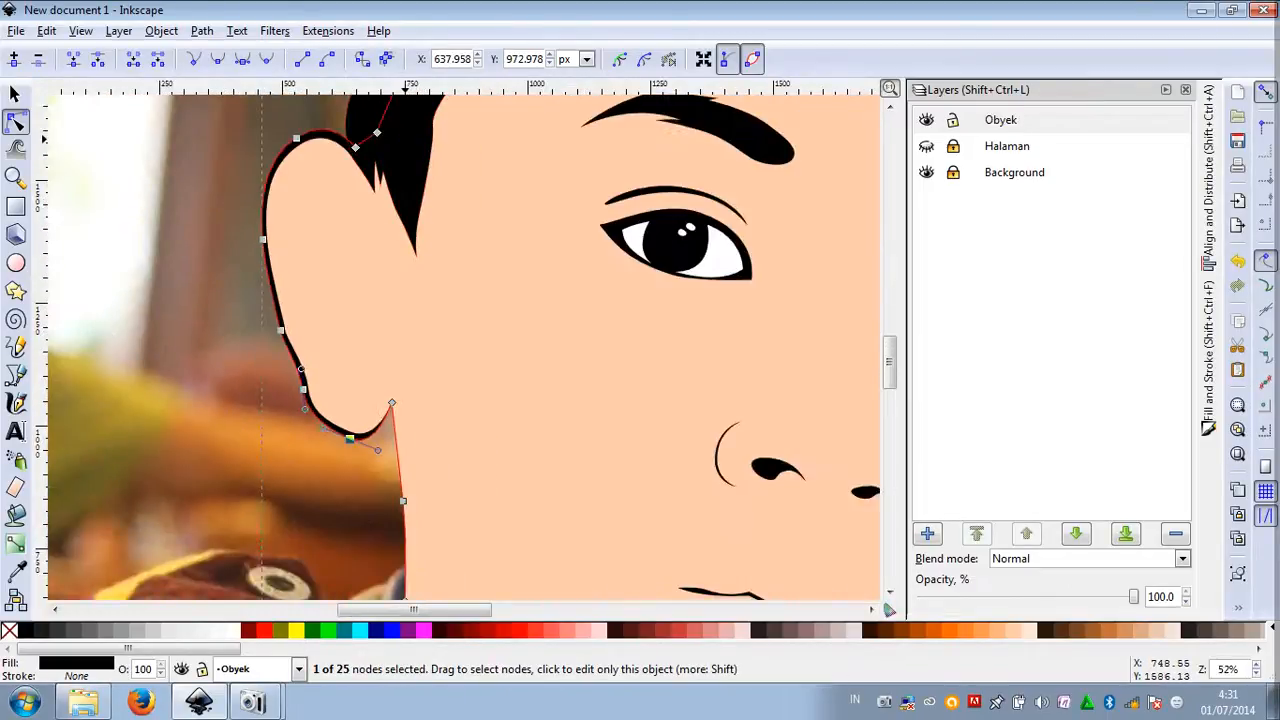
{"action": "scroll", "coordinate": [297, 364], "scroll_direction": "down", "scroll_amount": 2}
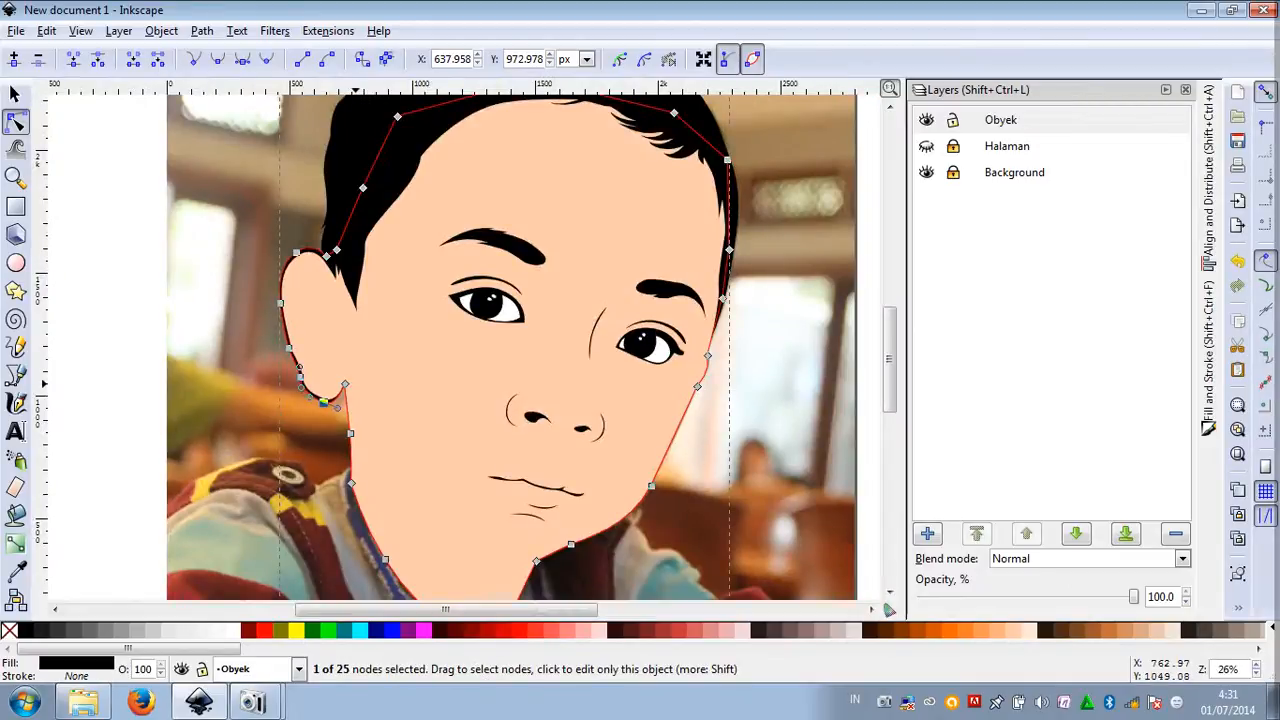
{"action": "scroll", "coordinate": [338, 390], "scroll_direction": "up", "scroll_amount": 1}
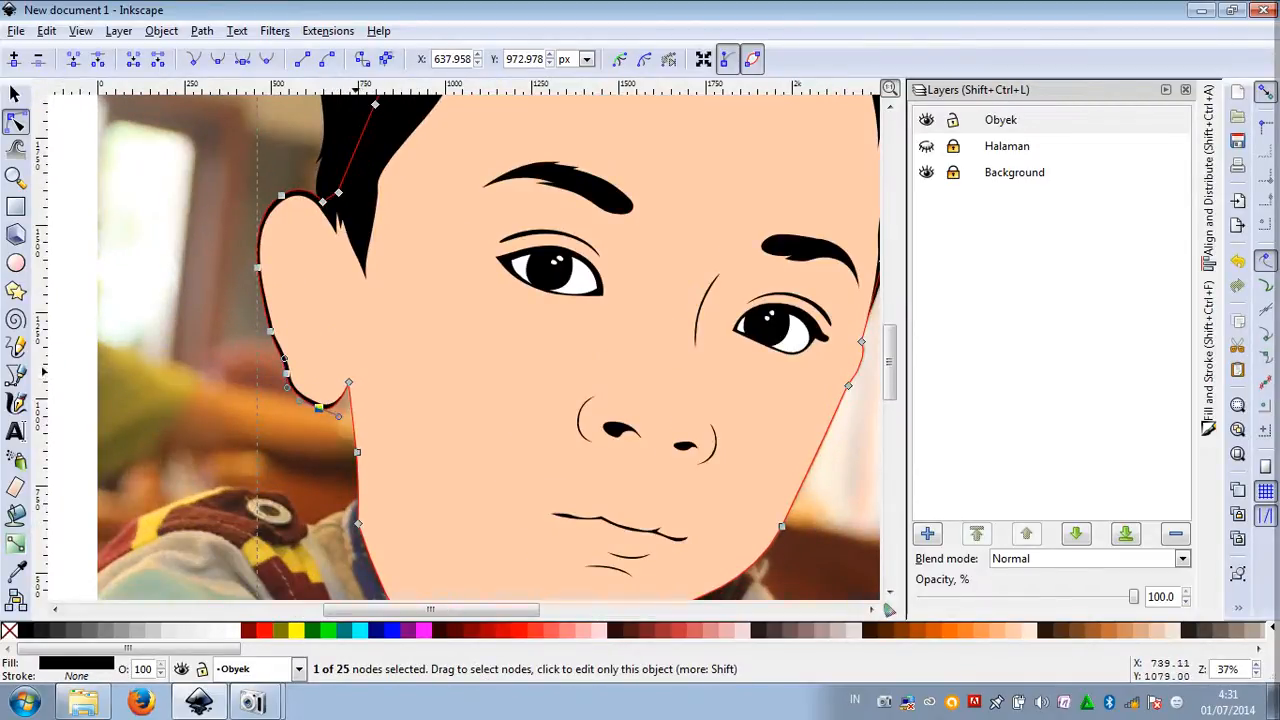
{"action": "scroll", "coordinate": [355, 378], "scroll_direction": "up", "scroll_amount": 1}
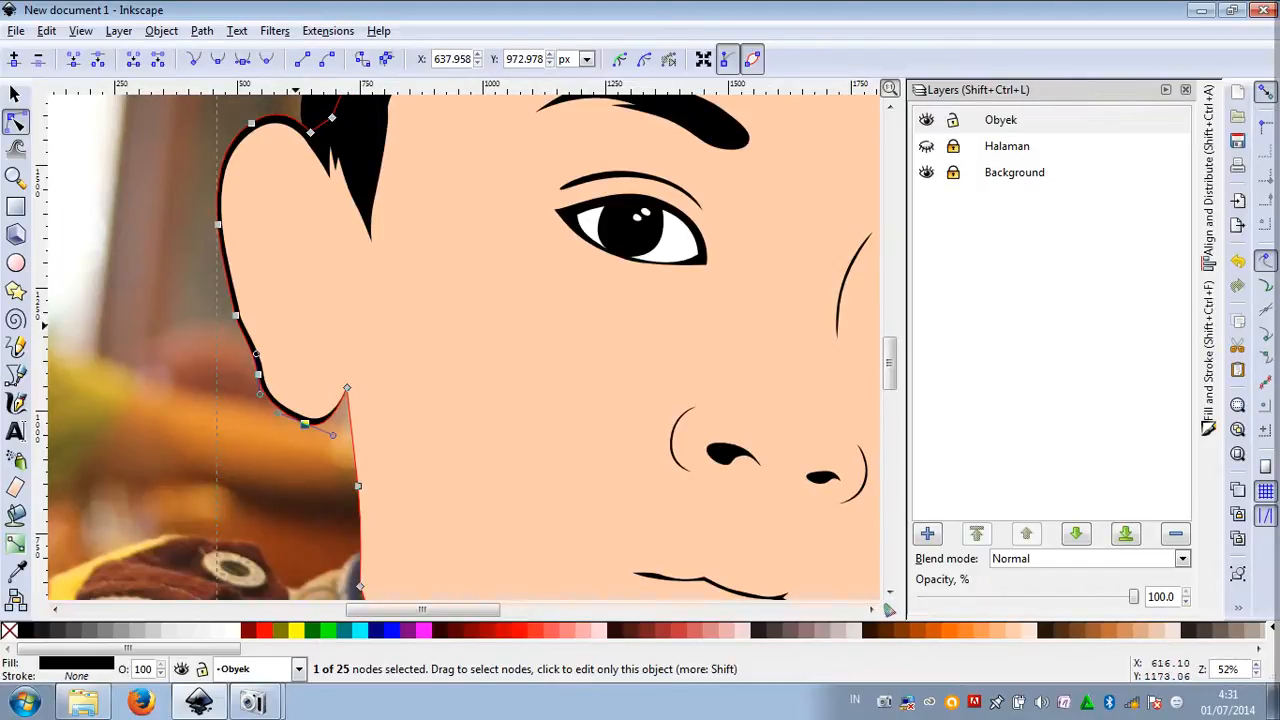
Outset the black face copy five times to thicken the outline around the whole face
{"action": "left_click", "coordinate": [15, 93]}
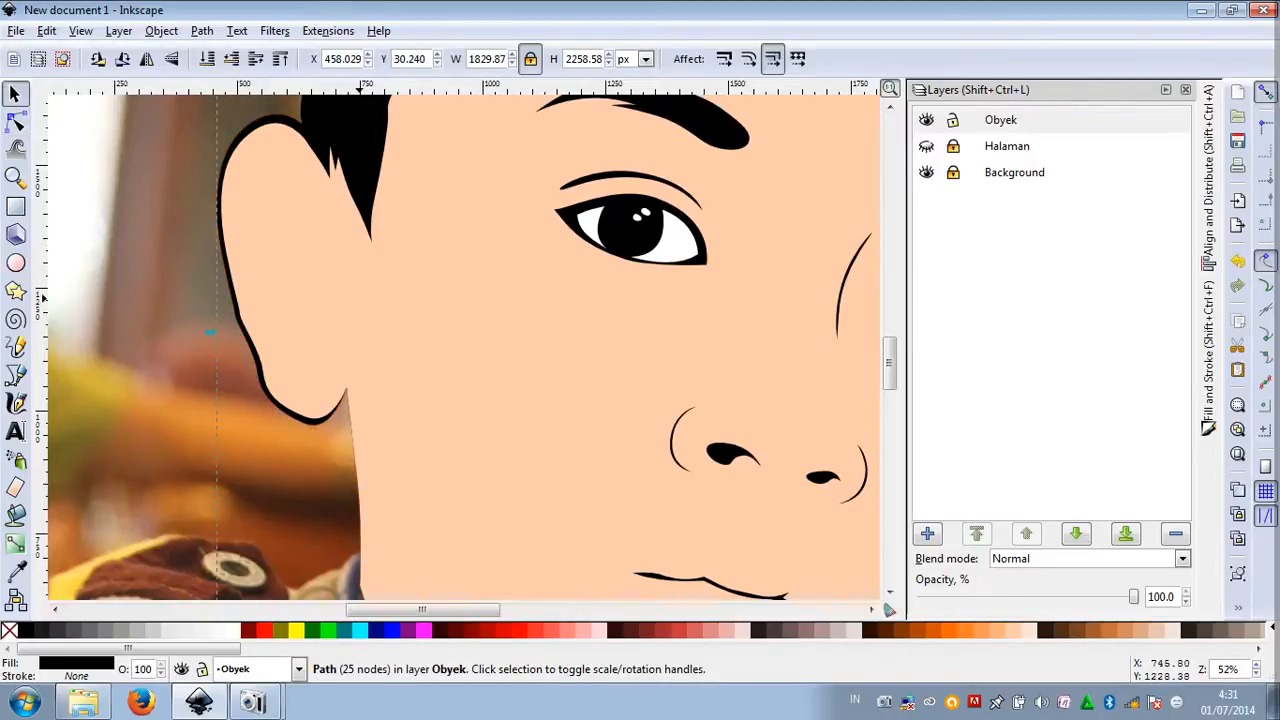
{"action": "key", "text": "ctrl"}
{"action": "key", "text": "period"}
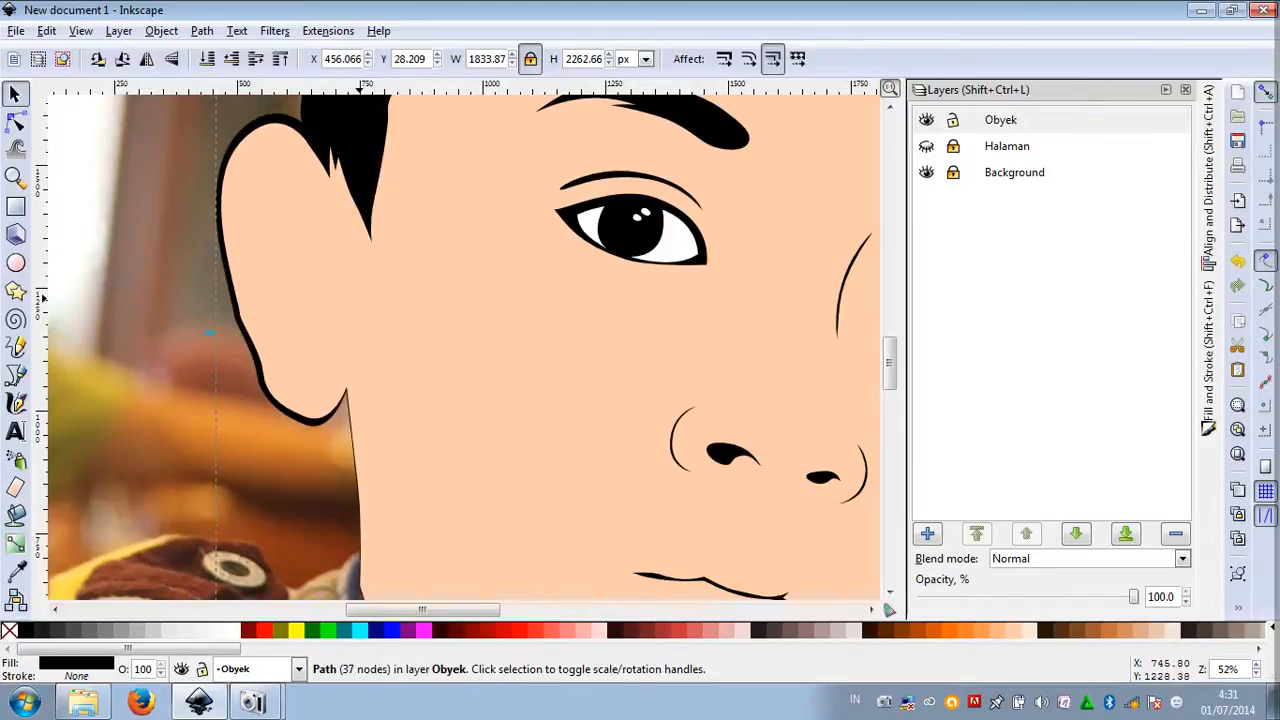
{"action": "key", "text": "period"}
{"action": "key", "text": "period"}
{"action": "key", "text": "period"}
{"action": "key", "text": "period"}
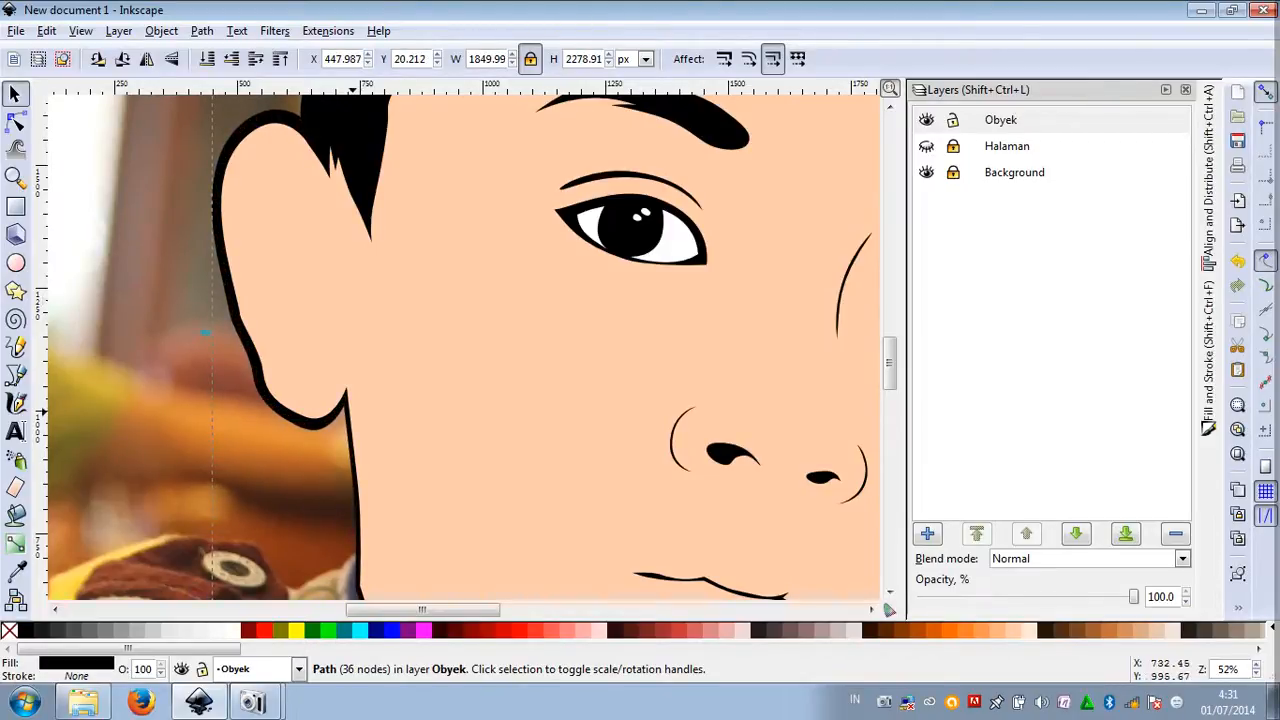
Examine the black outline's thickness around the neck, ear, chin and far cheek
{"action": "scroll", "coordinate": [350, 300], "scroll_direction": "down", "scroll_amount": 7}
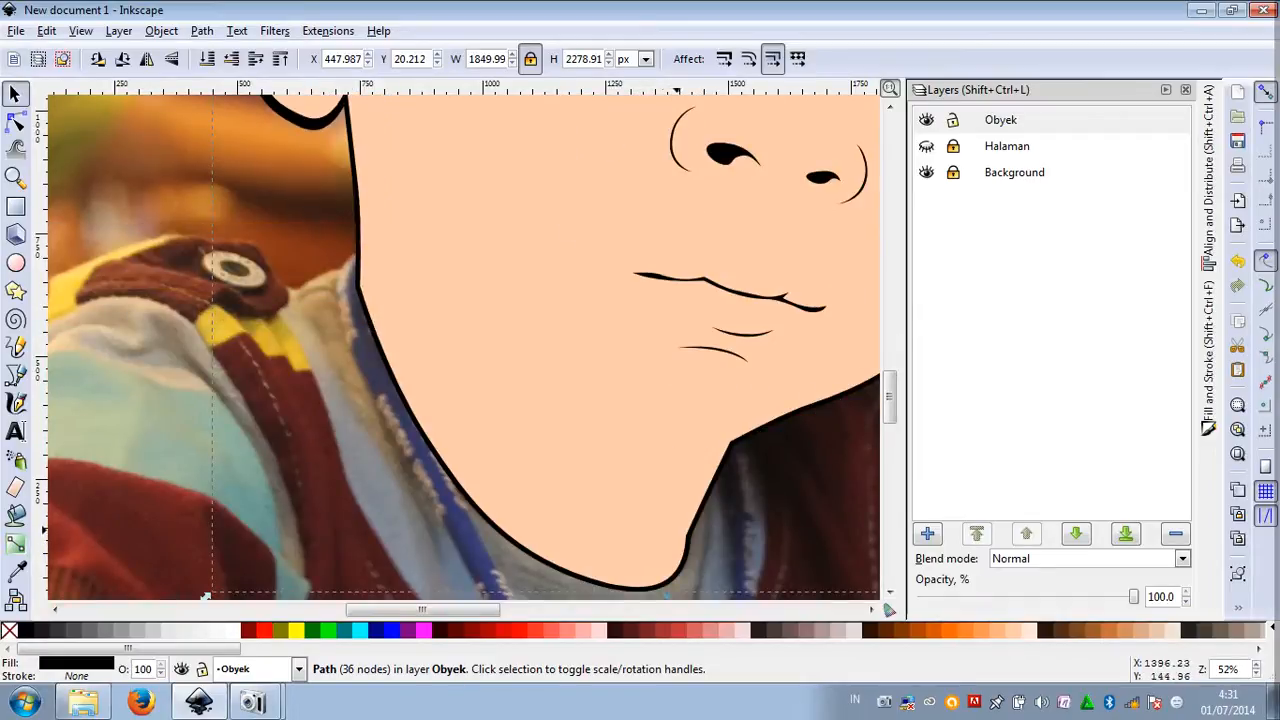
{"action": "scroll", "coordinate": [203, 332], "scroll_direction": "up", "scroll_amount": 7}
{"action": "scroll", "coordinate": [203, 332], "scroll_direction": "up", "scroll_amount": 3}
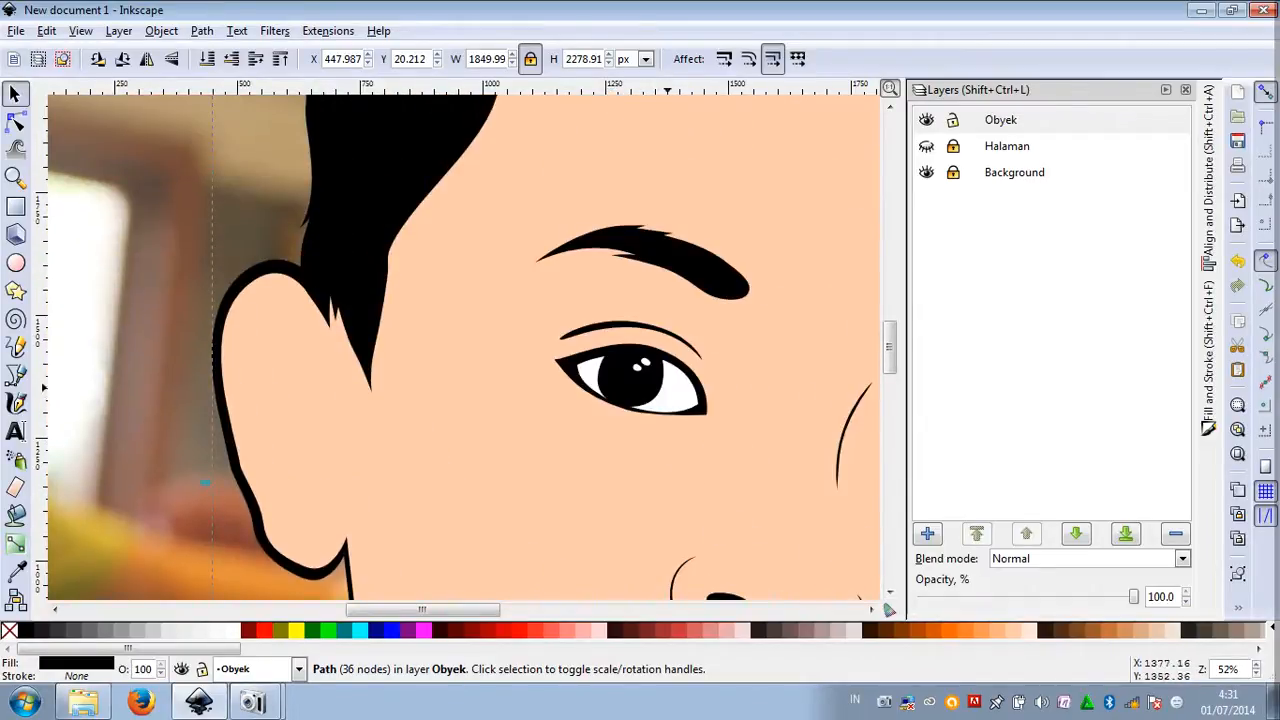
{"action": "scroll", "coordinate": [789, 475], "scroll_direction": "right", "scroll_amount": 8}
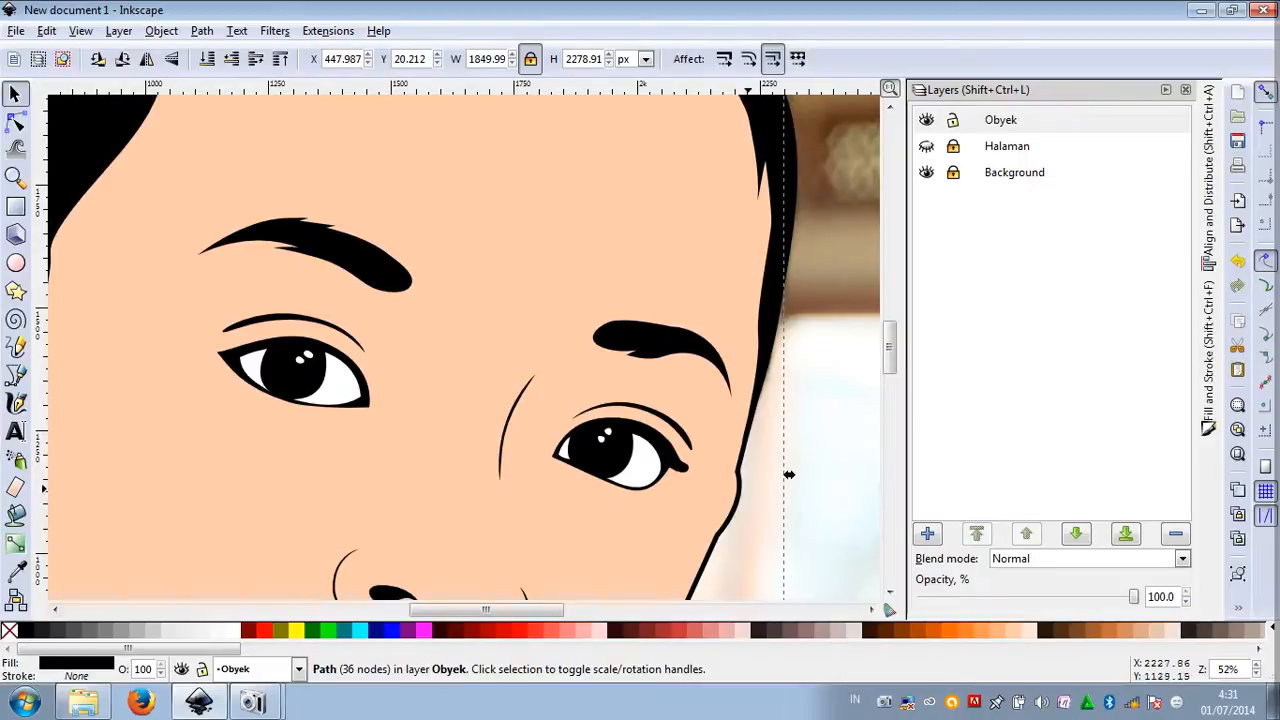
{"action": "scroll", "coordinate": [789, 475], "scroll_direction": "down", "scroll_amount": 8}
{"action": "scroll", "coordinate": [673, 237], "scroll_direction": "down", "scroll_amount": 2, "text": "ctrl"}
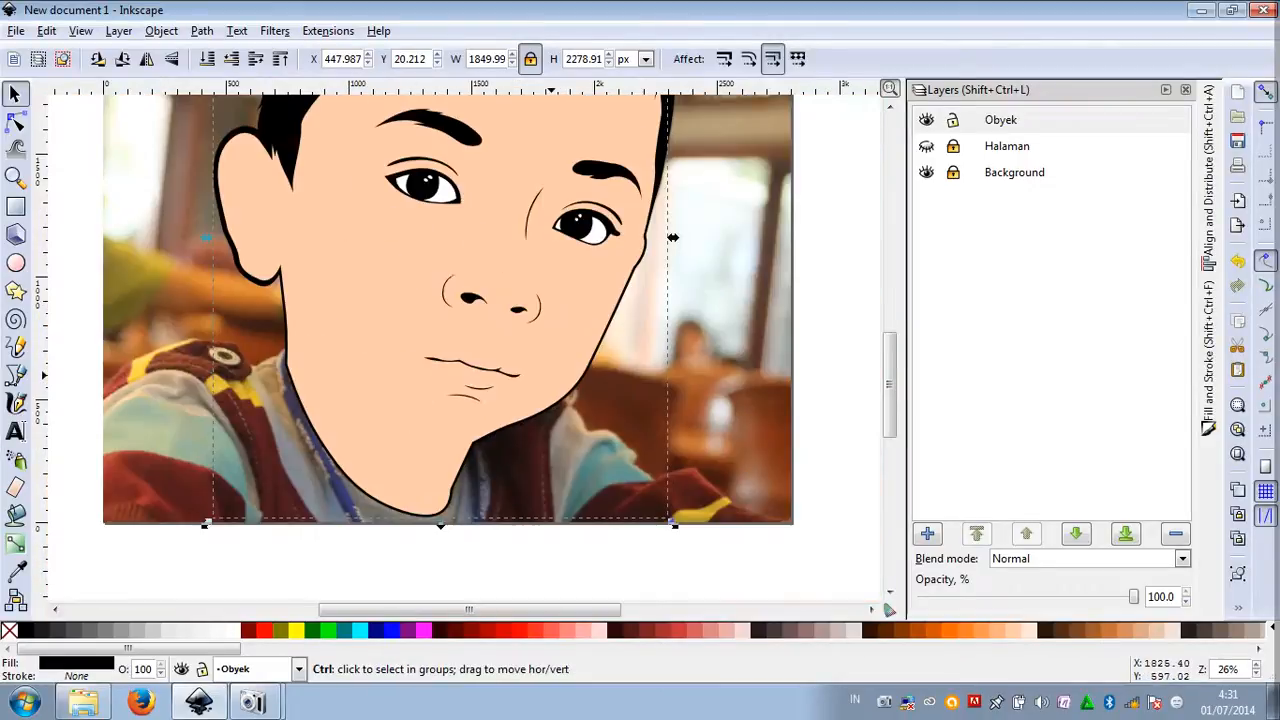
{"action": "scroll", "coordinate": [240, 218], "scroll_direction": "up", "scroll_amount": 3, "text": "ctrl"}
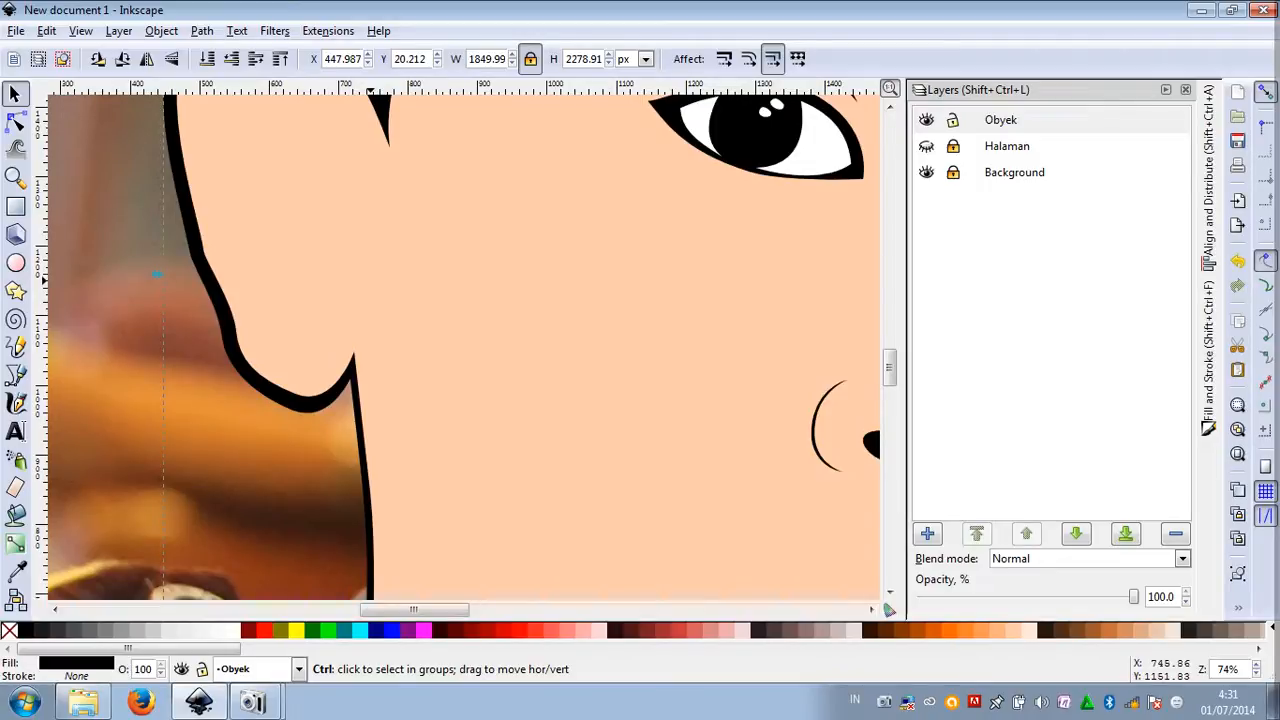
Undo the latest outsetting of the black copy to thin the outline, and check it closely at the earlobe
{"action": "key", "text": "Escape"}
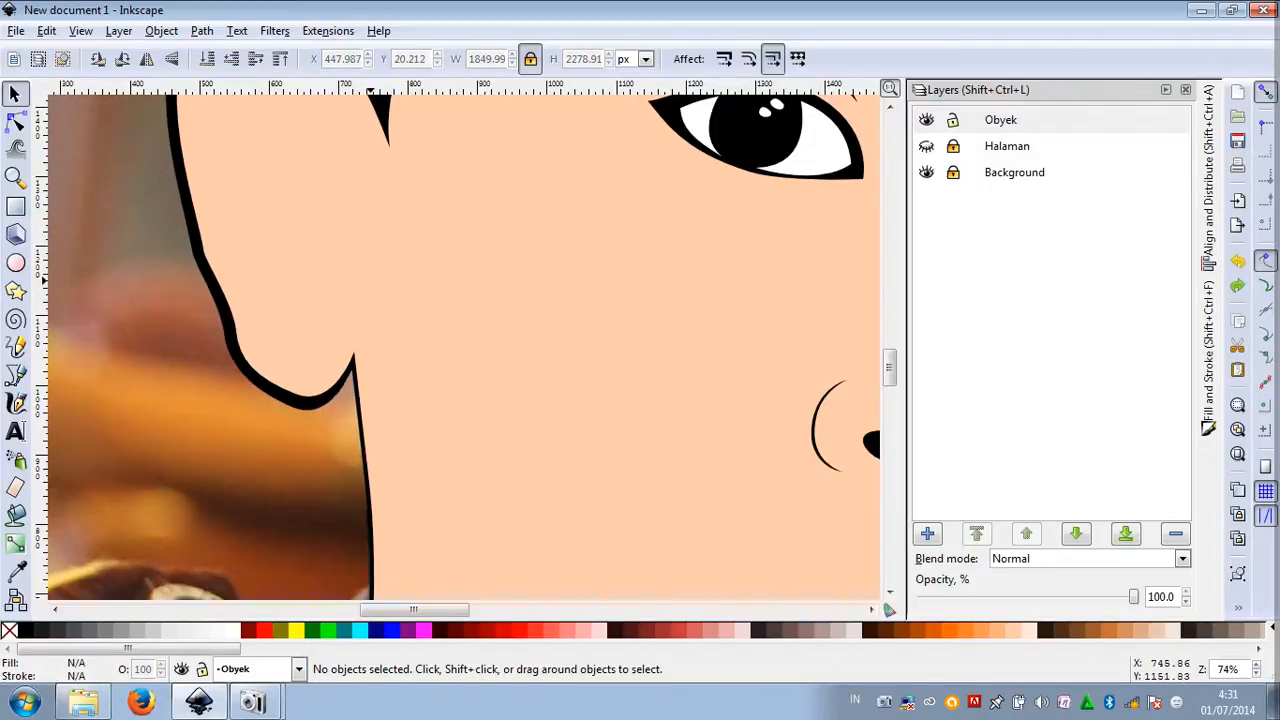
{"action": "scroll", "coordinate": [330, 290], "scroll_direction": "down", "scroll_amount": 2, "text": "ctrl"}
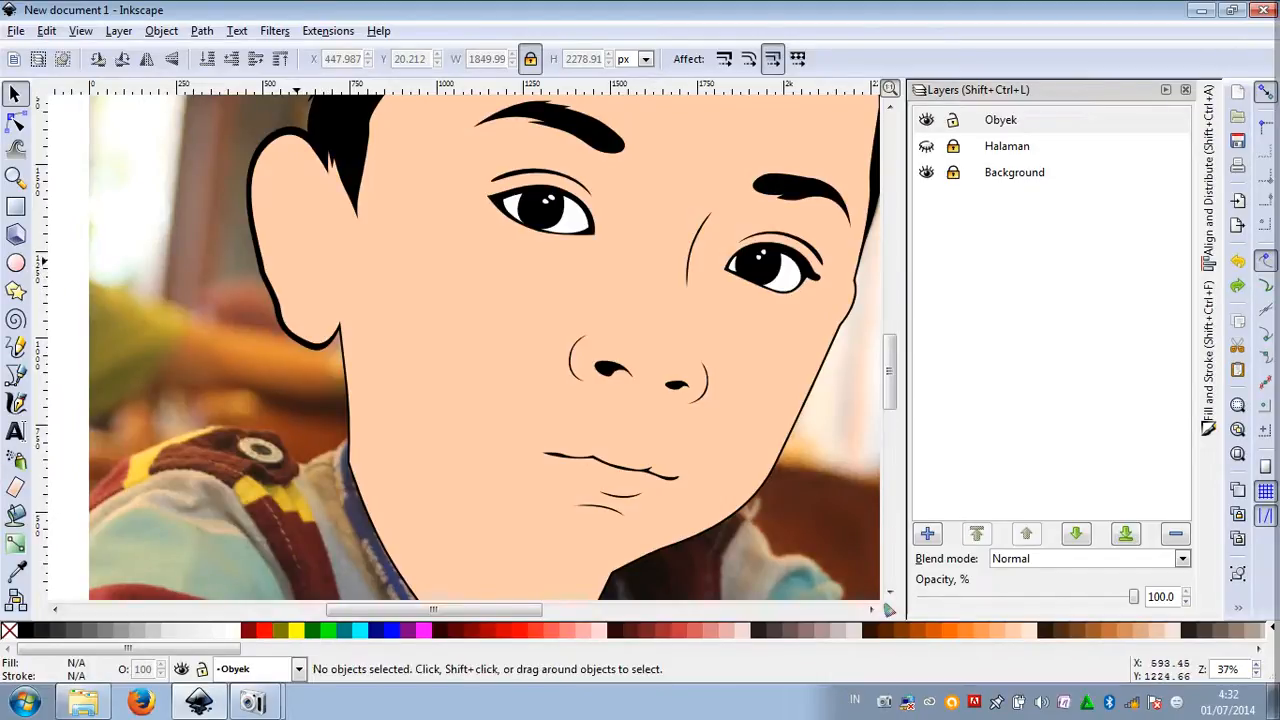
{"action": "key", "text": "ctrl"}
{"action": "scroll", "coordinate": [296, 262], "scroll_direction": "up", "scroll_amount": 3}
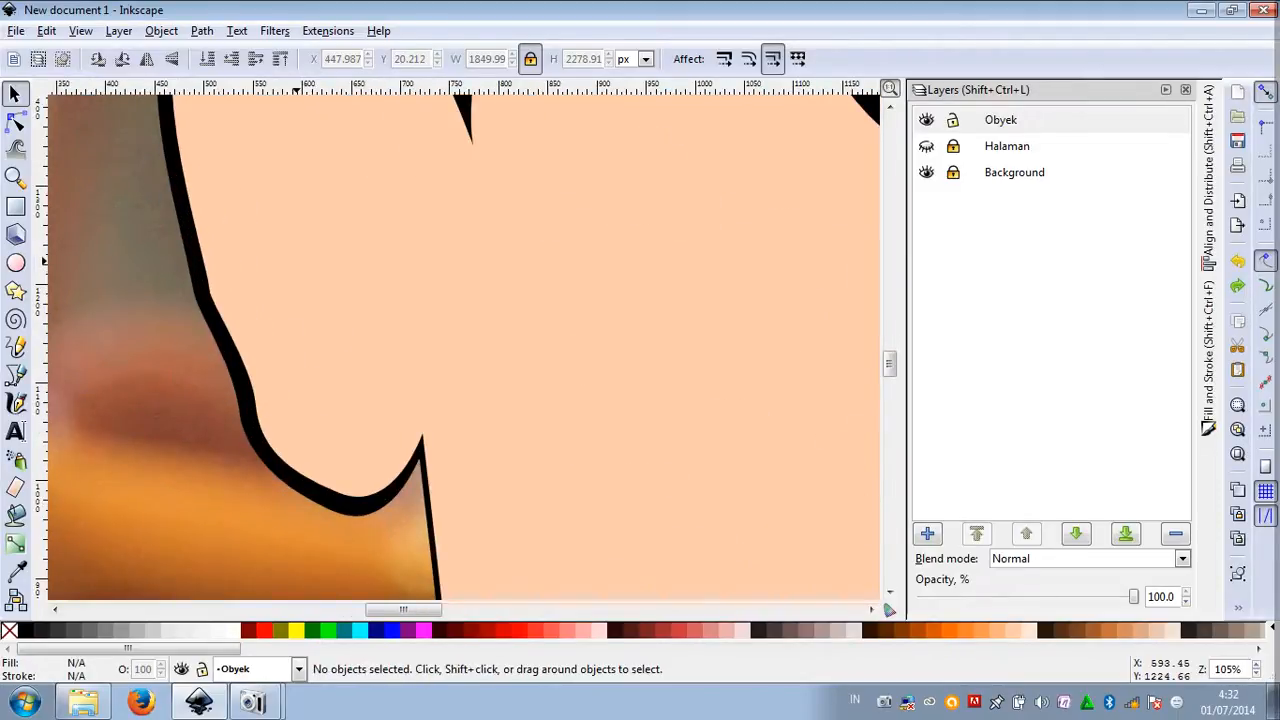
{"action": "key", "text": "ctrl"}
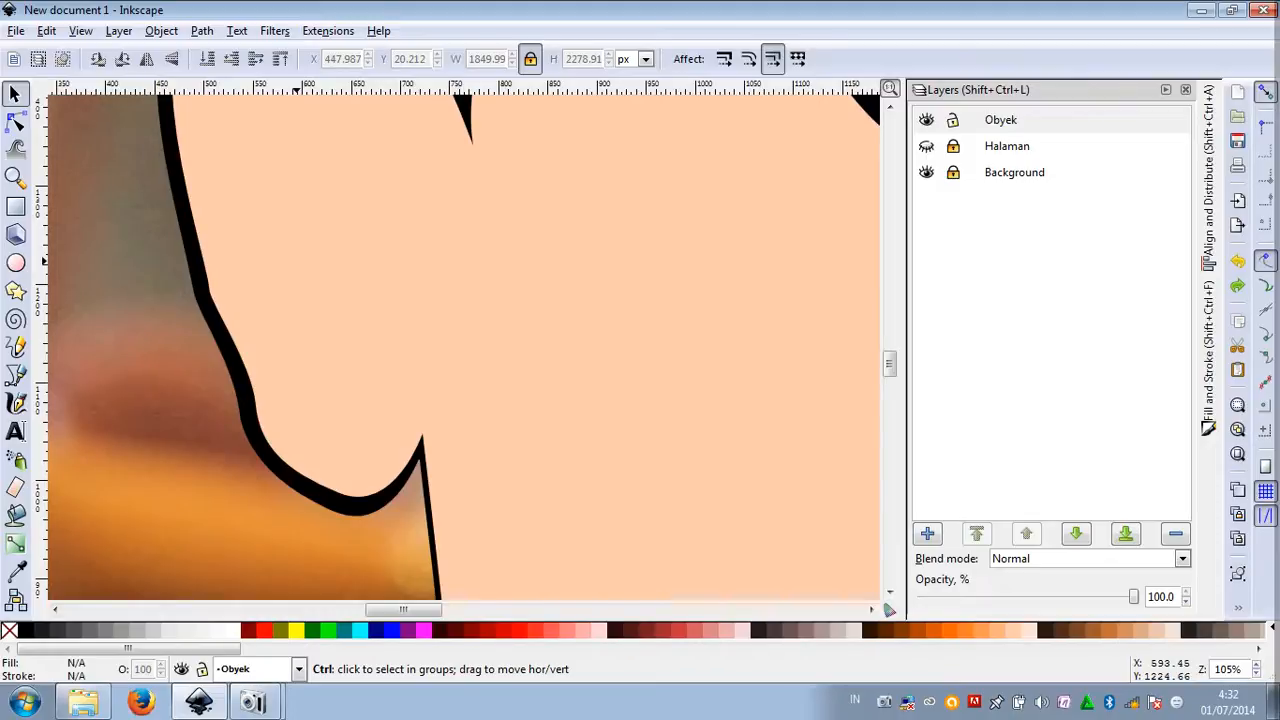
Undo three more outsets of the black face copy to return to a thinner outline
{"action": "key", "text": "ctrl+z"}
{"action": "key", "text": "ctrl+z"}
{"action": "key", "text": "ctrl+z"}
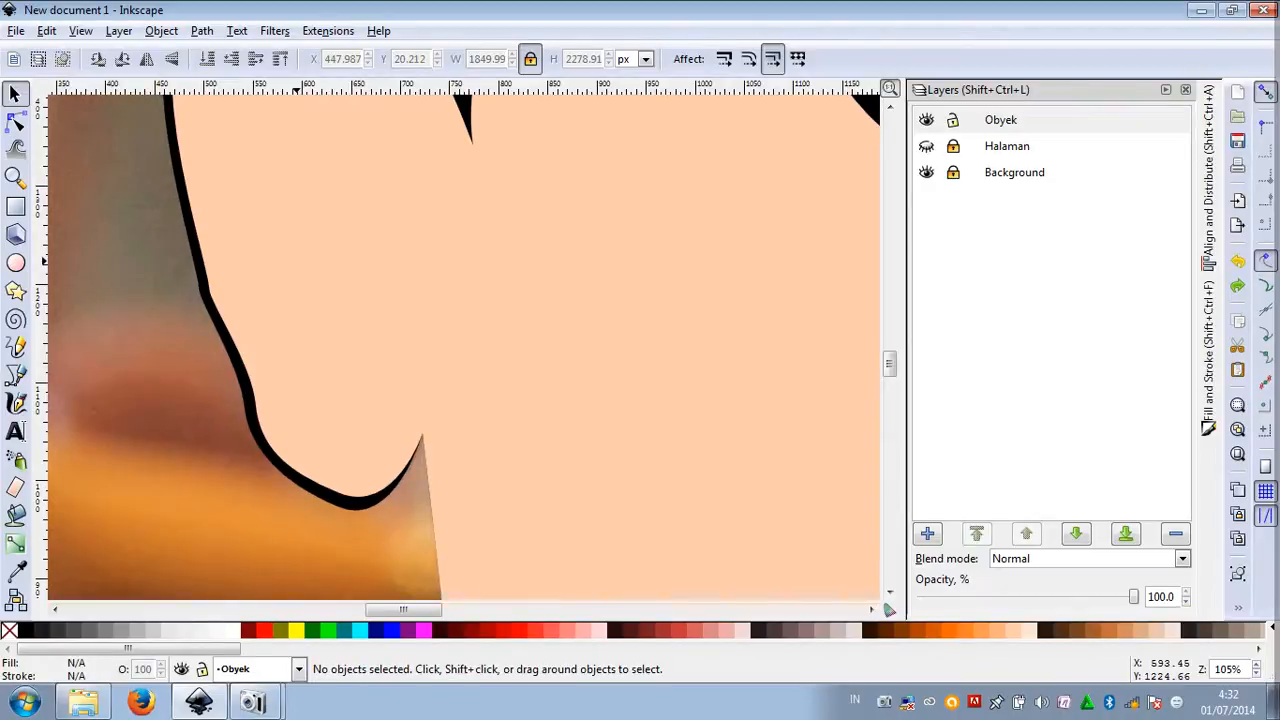
Move the black copy's node where the earlobe meets the neck outward and adjust the adjoining handle to thicken the lobe outline
{"action": "left_click", "coordinate": [15, 121]}
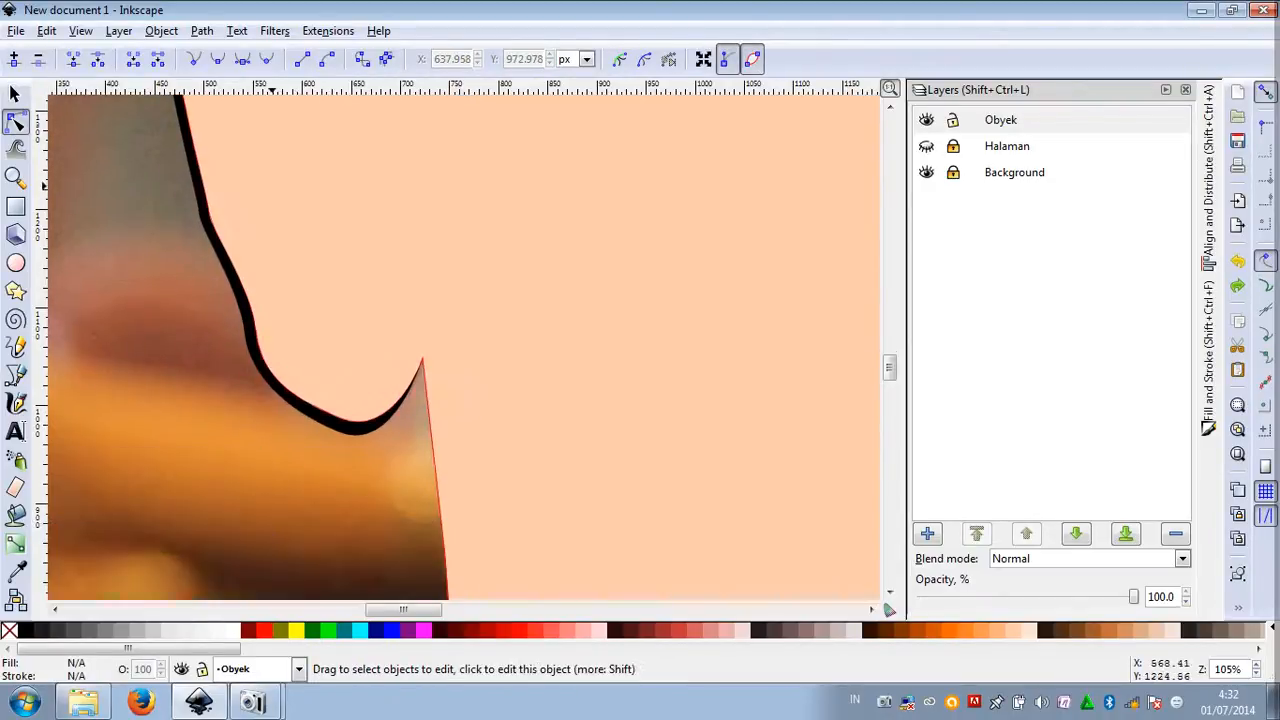
{"action": "left_click", "coordinate": [340, 432]}
{"action": "left_click", "coordinate": [340, 432]}
{"action": "left_click_drag", "start_coordinate": [422, 358], "coordinate": [413, 407]}
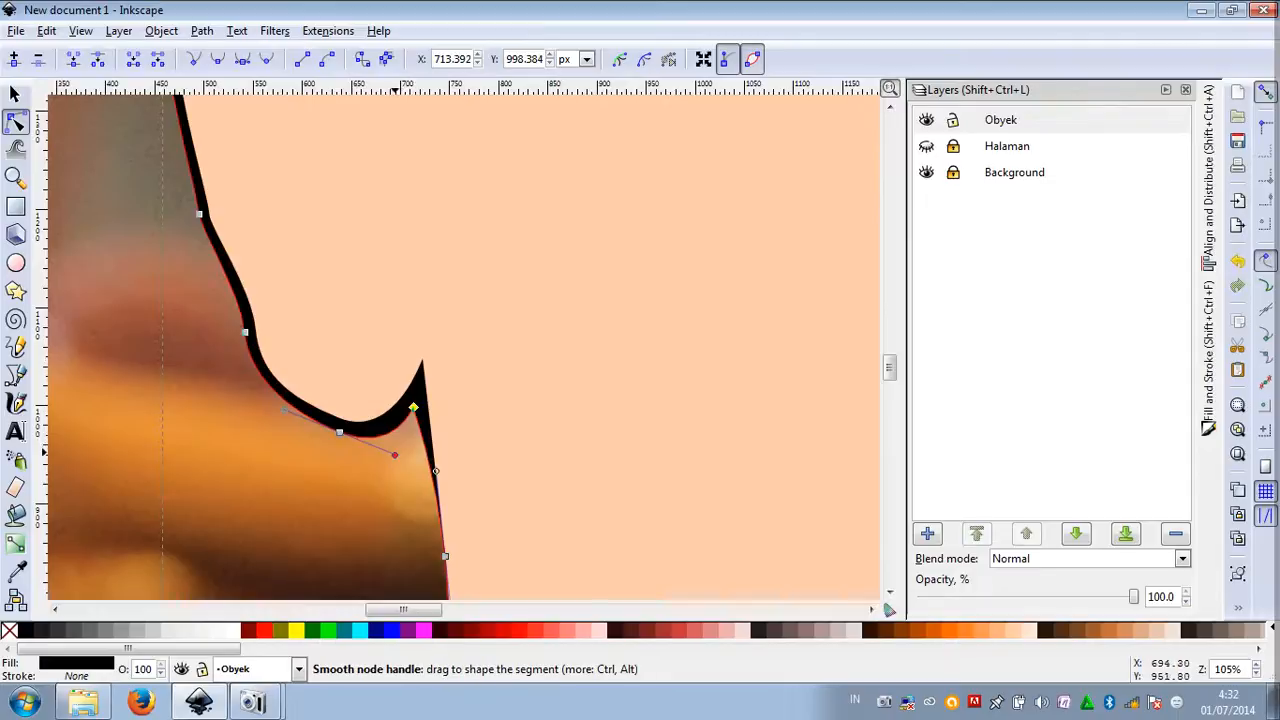
{"action": "left_click_drag", "start_coordinate": [395, 455], "coordinate": [384, 449]}
Shift the black copy's three nodes along the neck edge below the ear outward to extend the dark outline
{"action": "scroll", "coordinate": [420, 400], "scroll_direction": "down", "scroll_amount": 5}
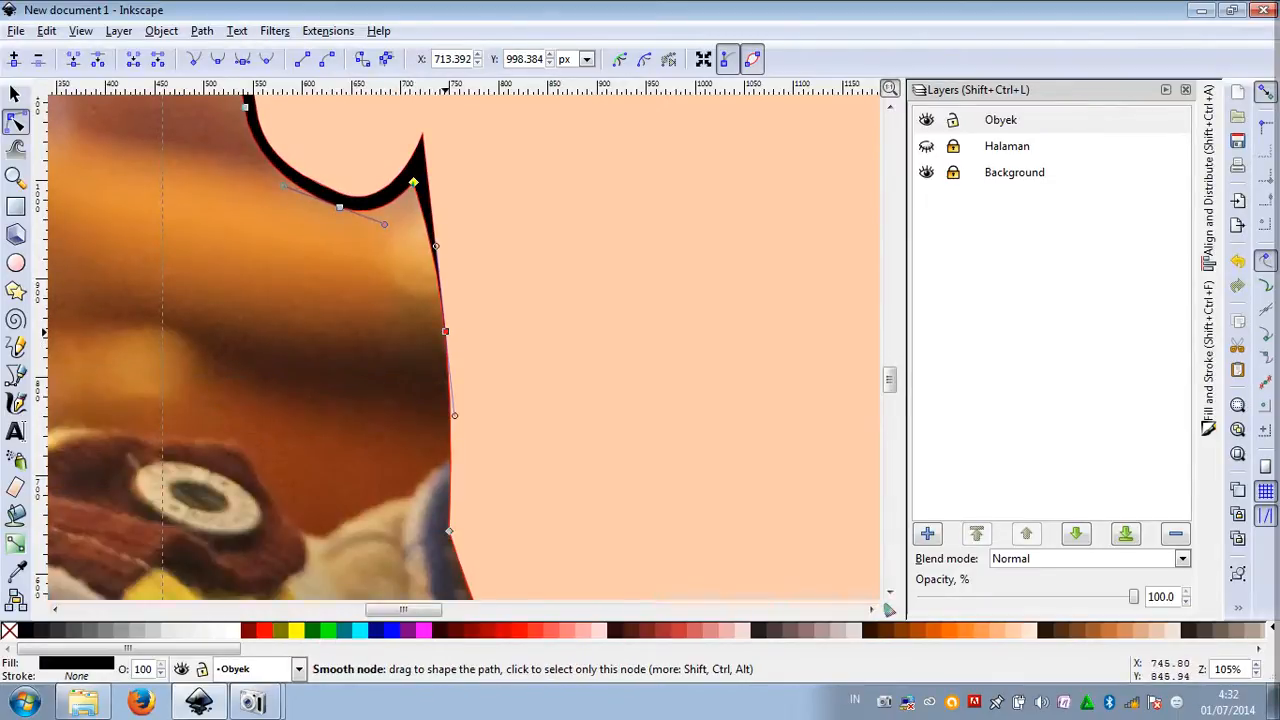
{"action": "left_click_drag", "start_coordinate": [445, 331], "coordinate": [436, 334]}
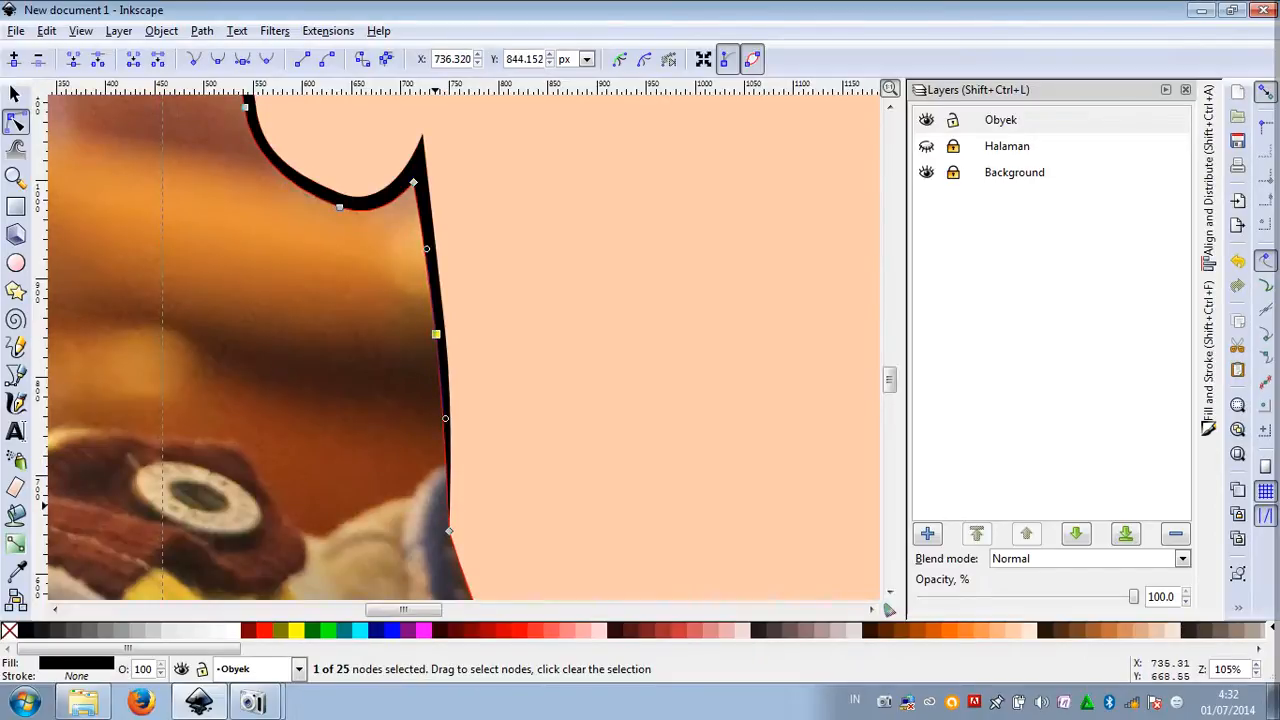
{"action": "scroll", "coordinate": [428, 453], "scroll_direction": "down", "scroll_amount": 3}
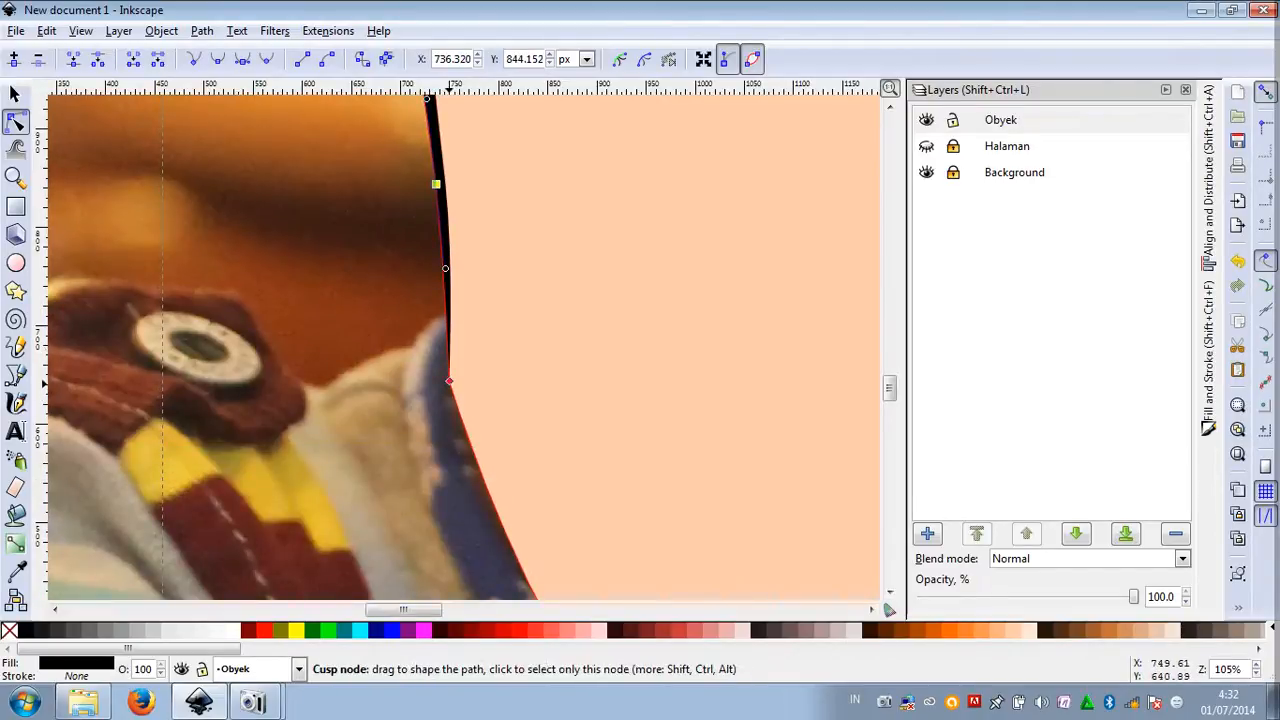
{"action": "left_click_drag", "start_coordinate": [449, 381], "coordinate": [440, 380]}
{"action": "scroll", "coordinate": [372, 316], "scroll_direction": "down", "scroll_amount": 6}
{"action": "scroll", "coordinate": [368, 316], "scroll_direction": "down", "scroll_amount": 4}
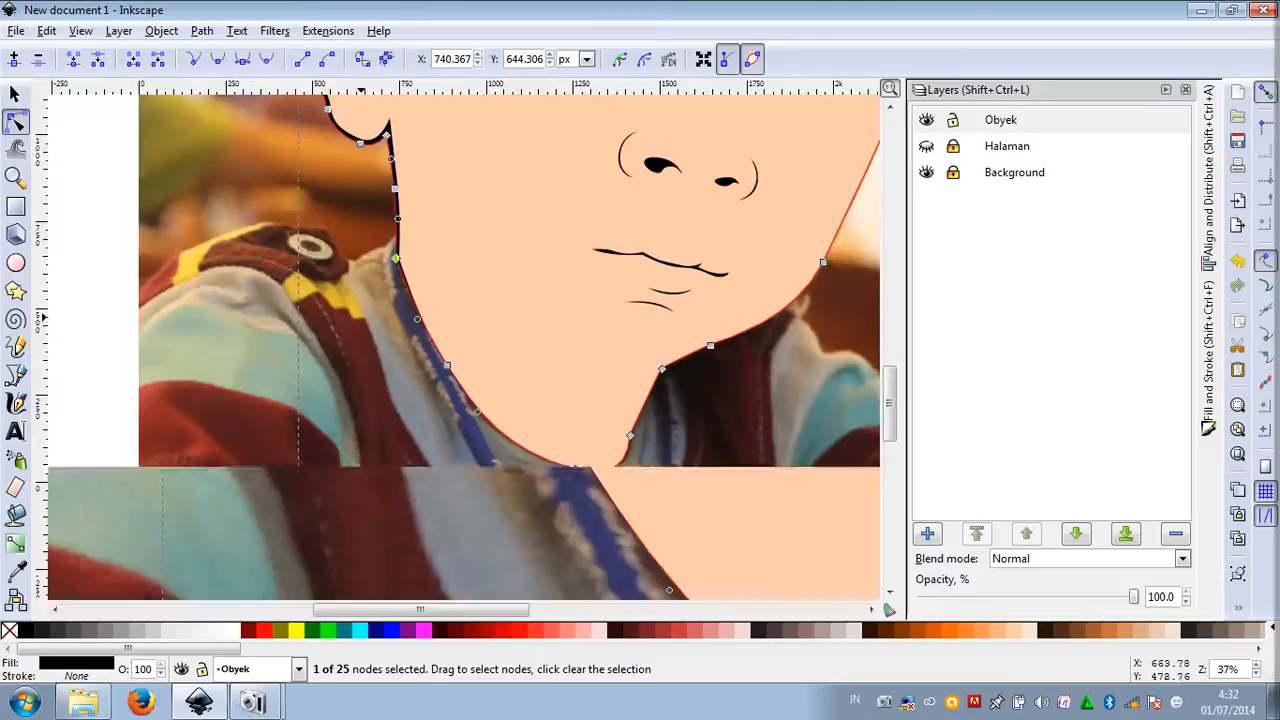
{"action": "scroll", "coordinate": [418, 352], "scroll_direction": "up", "scroll_amount": 4}
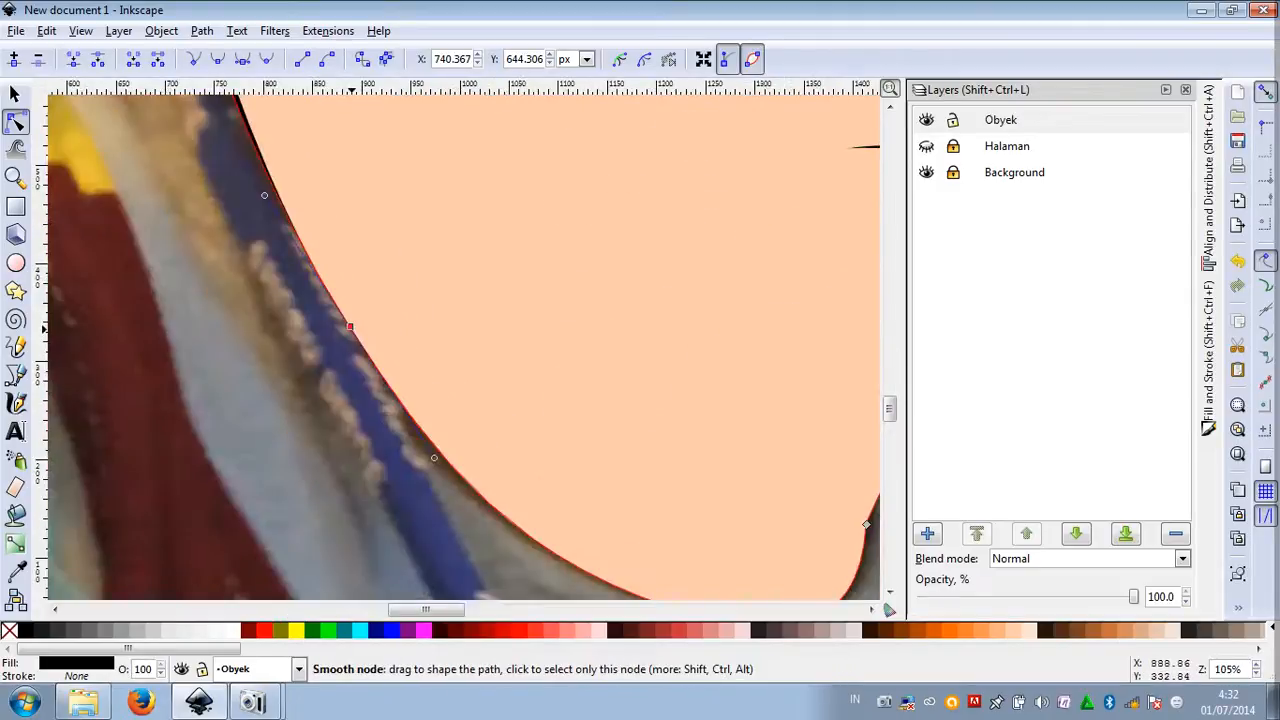
{"action": "left_click_drag", "start_coordinate": [350, 327], "coordinate": [317, 332]}
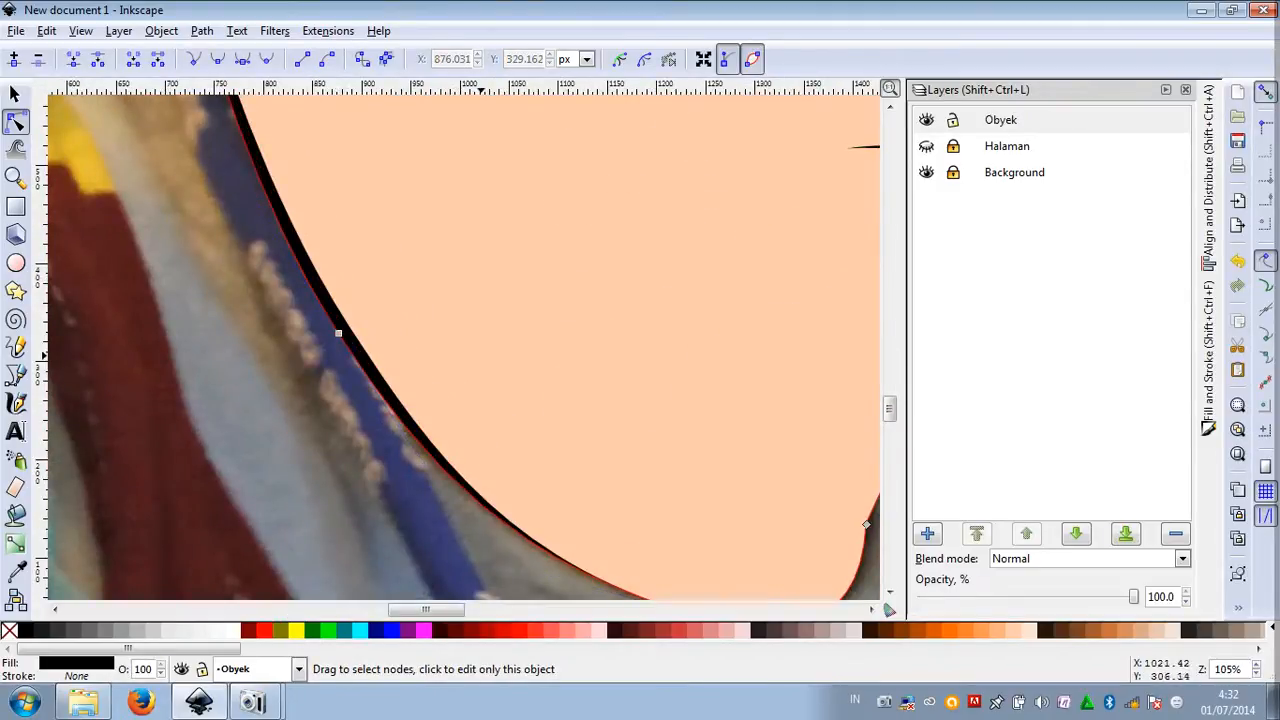
Move the black copy's lowest neck node downward to thicken the outline around the neck's base
{"action": "scroll", "coordinate": [476, 350], "scroll_direction": "down", "scroll_amount": 2}
{"action": "scroll", "coordinate": [607, 468], "scroll_direction": "up", "scroll_amount": 2}
{"action": "left_click", "coordinate": [595, 486]}
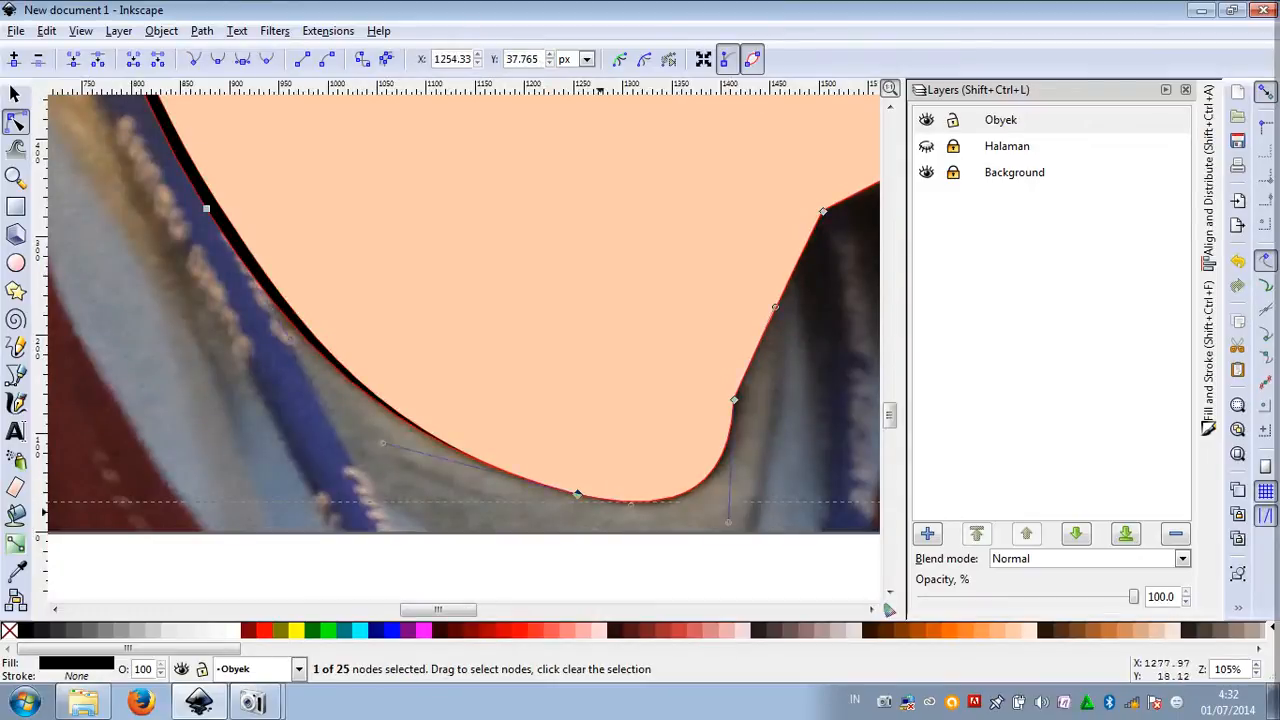
{"action": "left_click_drag", "start_coordinate": [577, 494], "coordinate": [583, 509]}
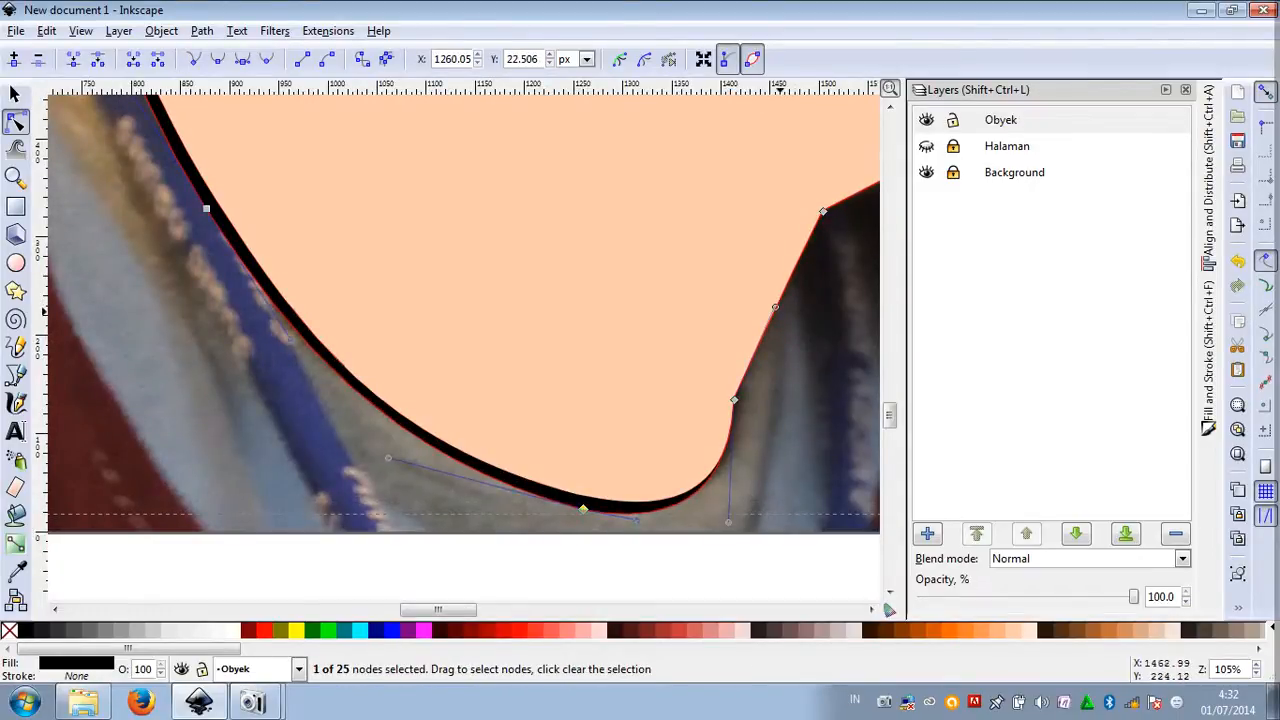
Shift the black copy's nodes at the chin-neck corner and under the chin outward to thicken the outline there
{"action": "left_click_drag", "start_coordinate": [822, 211], "coordinate": [828, 217]}
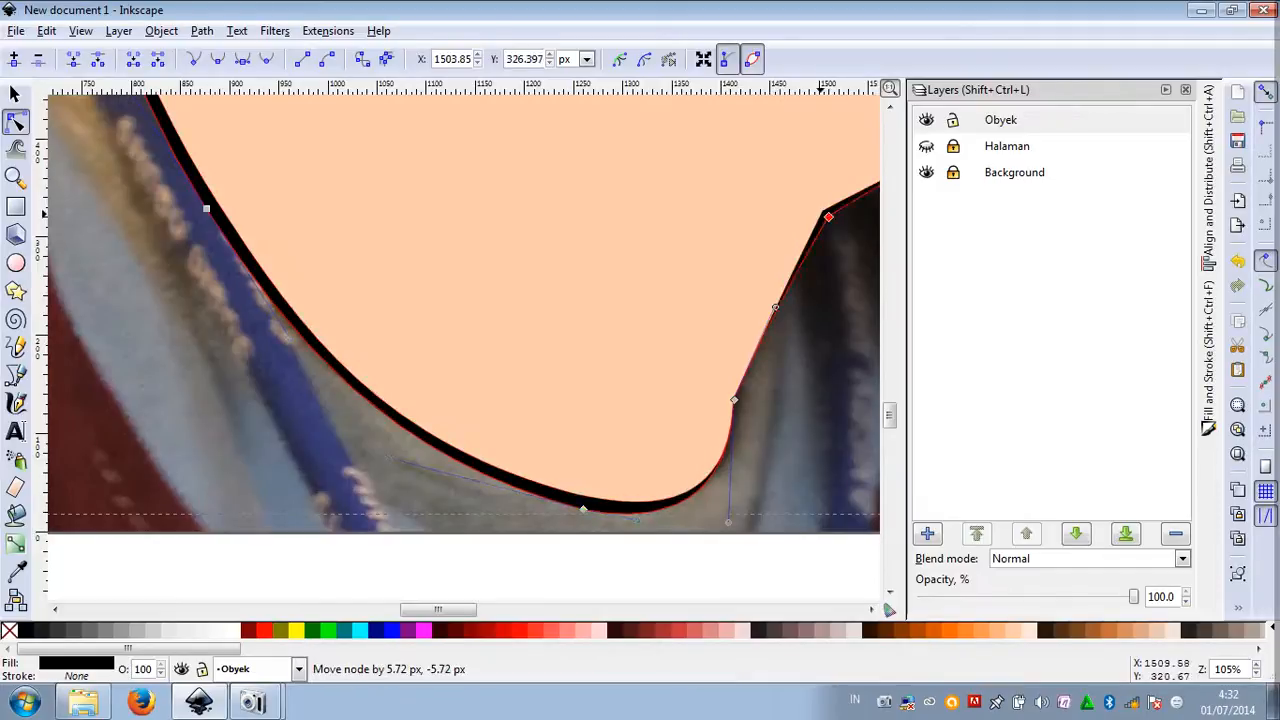
{"action": "scroll", "coordinate": [435, 262], "scroll_direction": "down", "scroll_amount": 4}
{"action": "scroll", "coordinate": [668, 195], "scroll_direction": "up", "scroll_amount": 5}
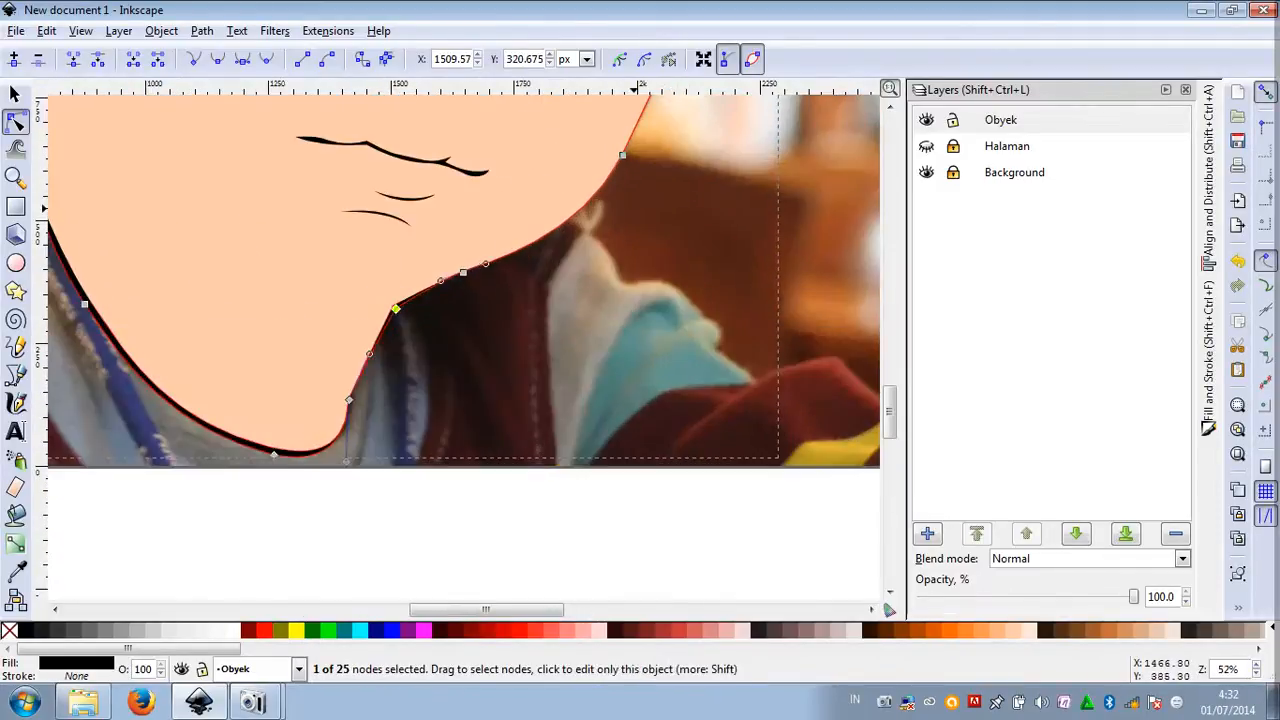
{"action": "scroll", "coordinate": [542, 255], "scroll_direction": "down", "scroll_amount": 1}
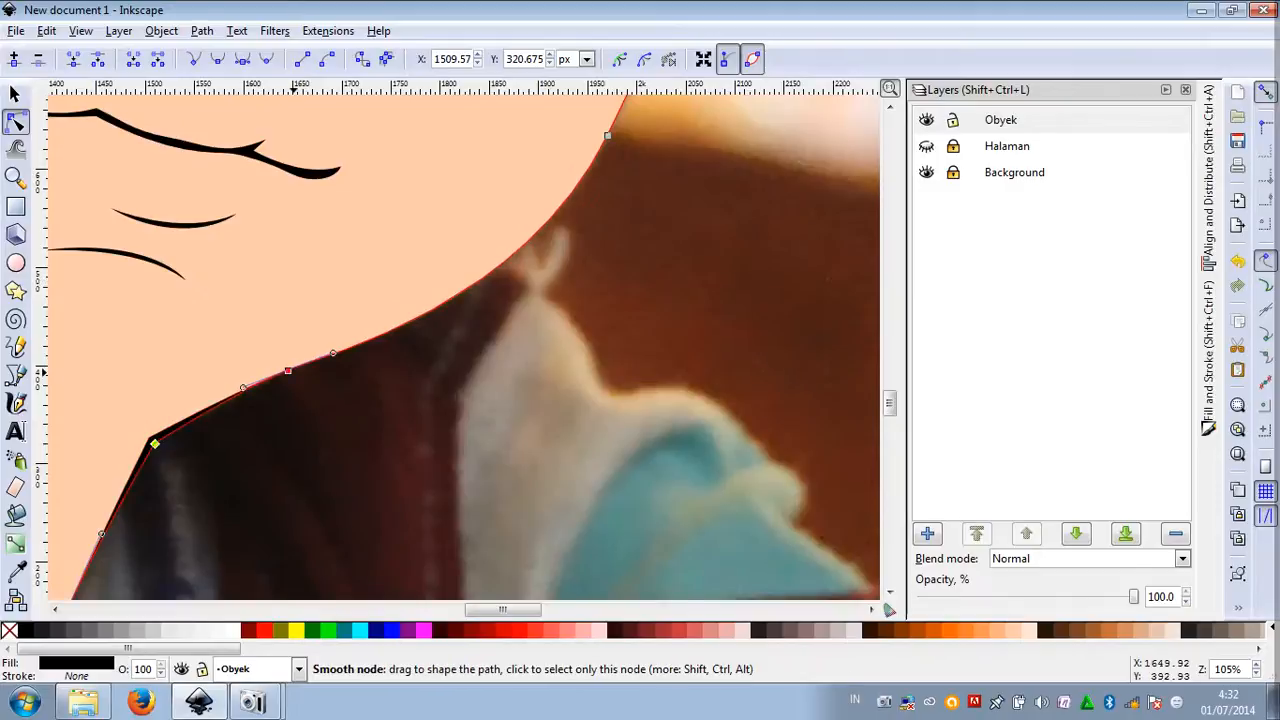
{"action": "left_click_drag", "start_coordinate": [288, 371], "coordinate": [296, 364]}
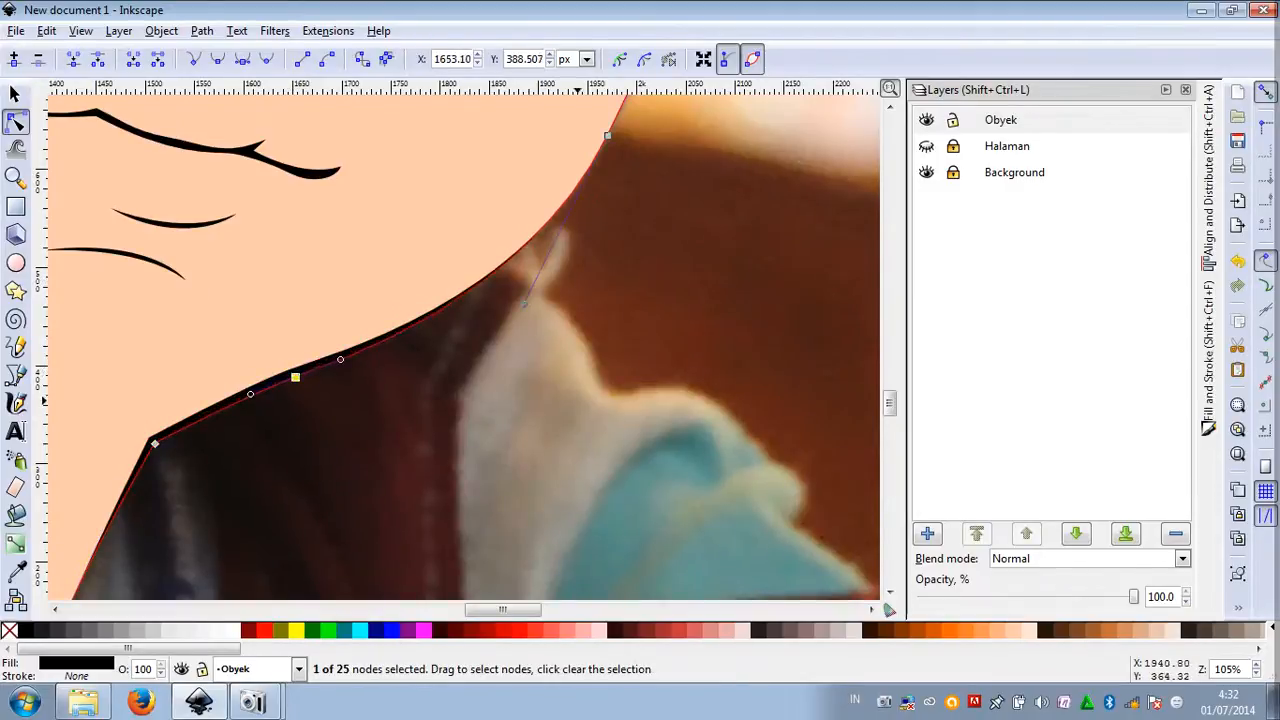
Shift the black copy's nodes along the far cheek and beside the eye outward, and bulge the curve between them
{"action": "scroll", "coordinate": [637, 412], "scroll_direction": "up", "scroll_amount": 4}
{"action": "scroll", "coordinate": [690, 418], "scroll_direction": "up", "scroll_amount": 8}
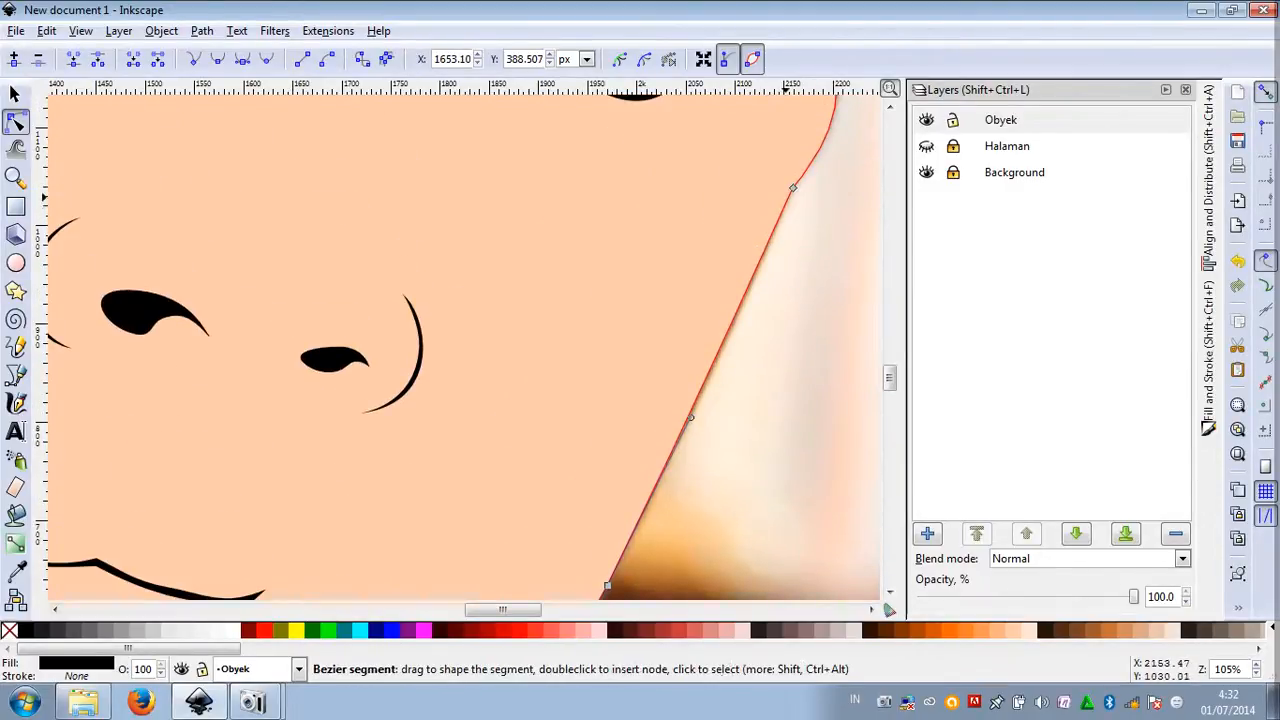
{"action": "left_click_drag", "start_coordinate": [690, 418], "coordinate": [703, 413]}
{"action": "scroll", "coordinate": [803, 528], "scroll_direction": "up", "scroll_amount": 10}
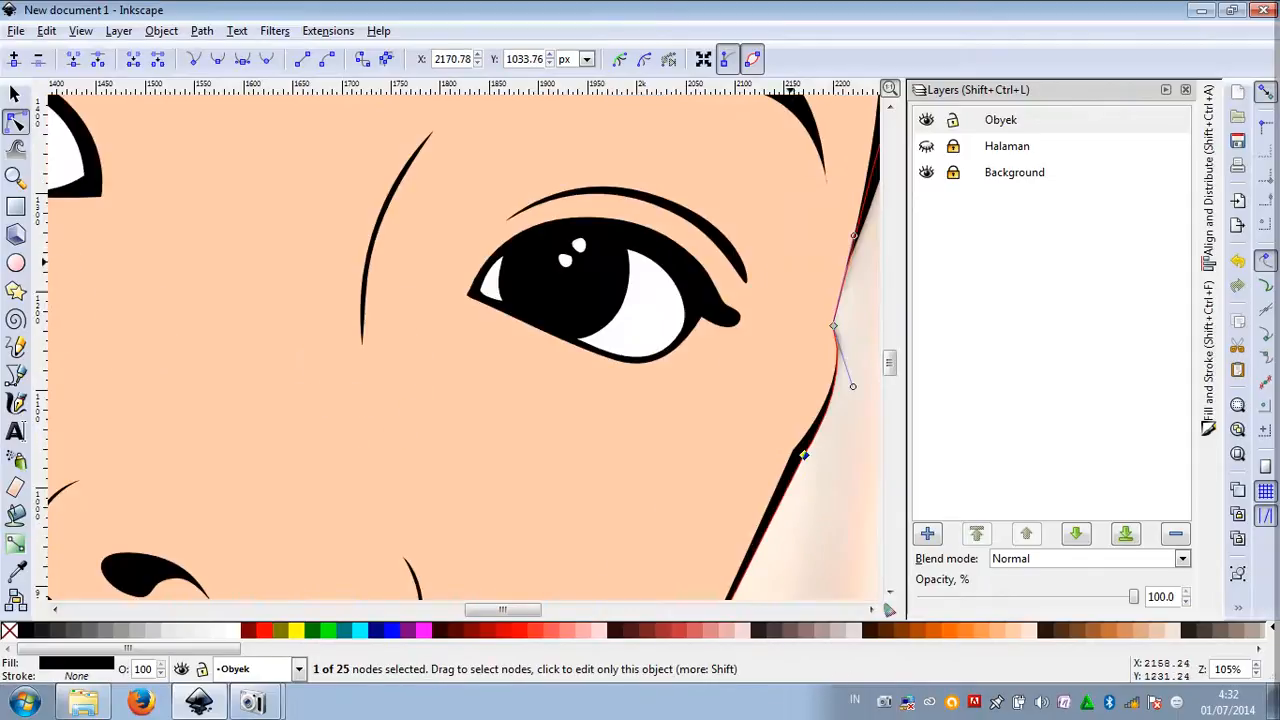
{"action": "left_click_drag", "start_coordinate": [833, 401], "coordinate": [846, 395]}
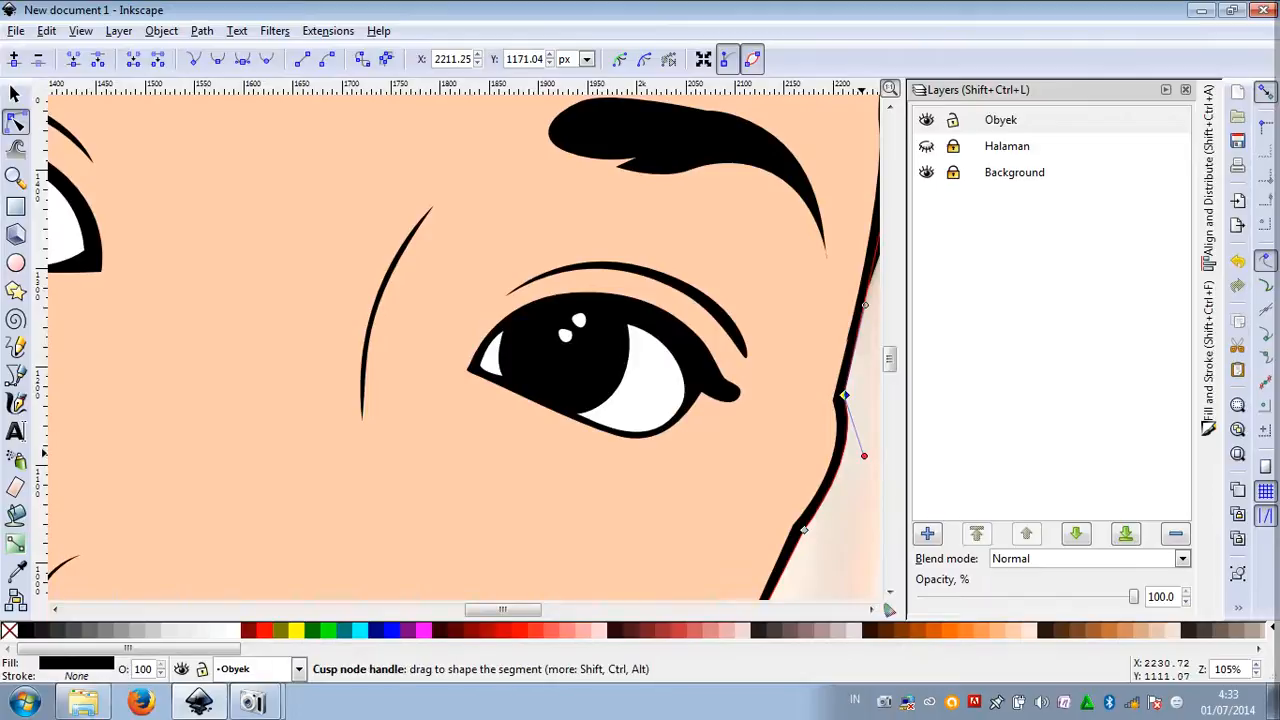
{"action": "left_click_drag", "start_coordinate": [864, 456], "coordinate": [872, 470]}
{"action": "scroll", "coordinate": [693, 335], "scroll_direction": "down", "scroll_amount": 3}
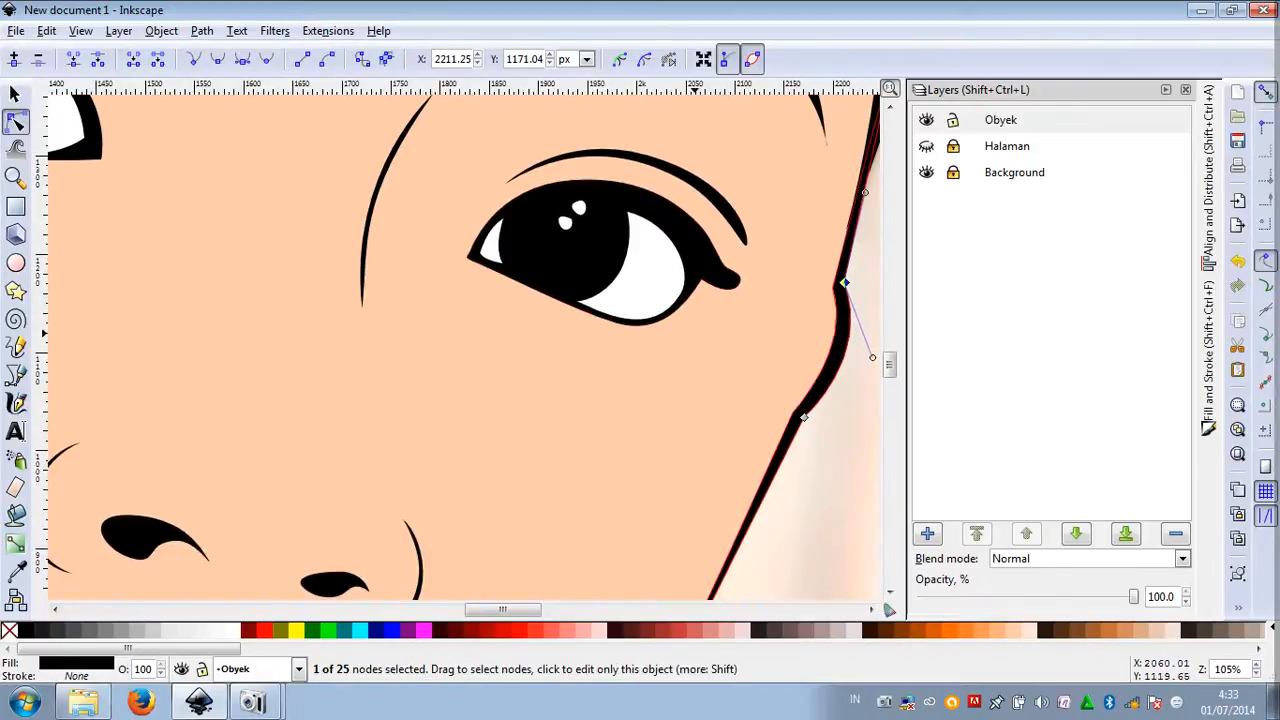
Deselect the black copy and show the Halaman layer to place a blue background behind the face
{"action": "scroll", "coordinate": [693, 335], "scroll_direction": "down", "scroll_amount": 2}
{"action": "scroll", "coordinate": [698, 330], "scroll_direction": "down", "scroll_amount": 2}
{"action": "left_click", "coordinate": [15, 94]}
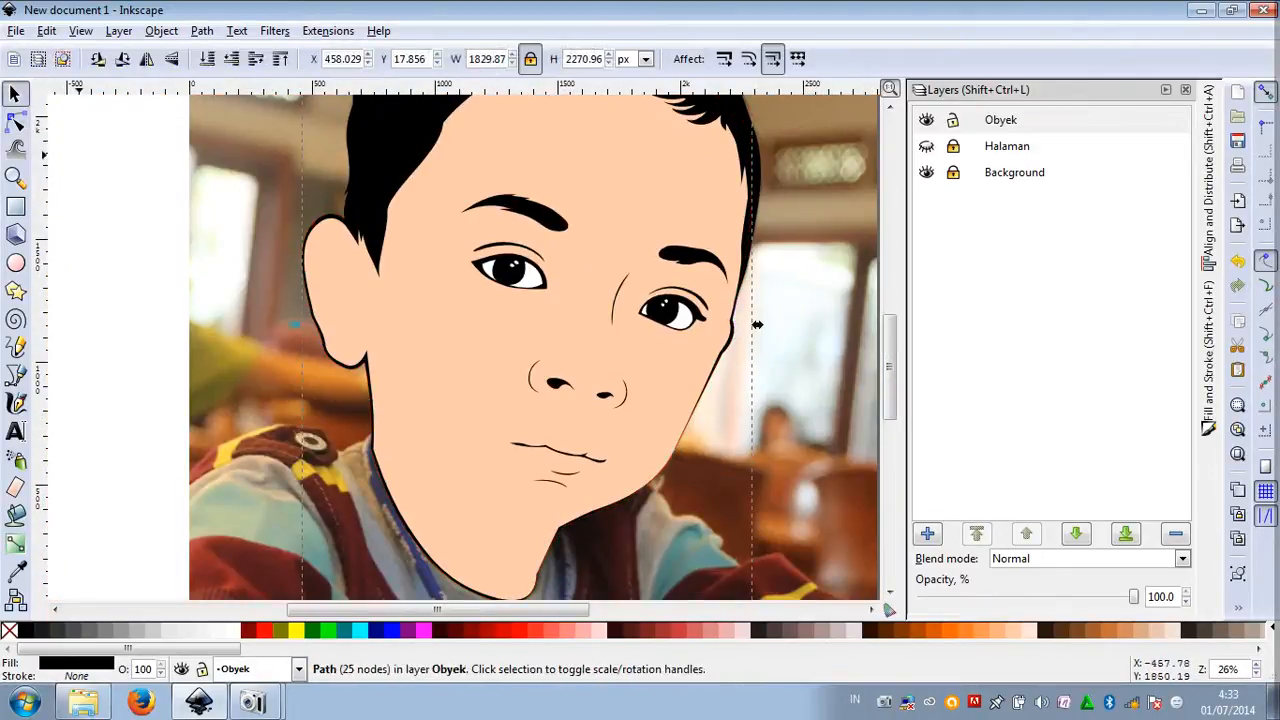
{"action": "left_click", "coordinate": [88, 171]}
{"action": "left_click", "coordinate": [927, 146]}
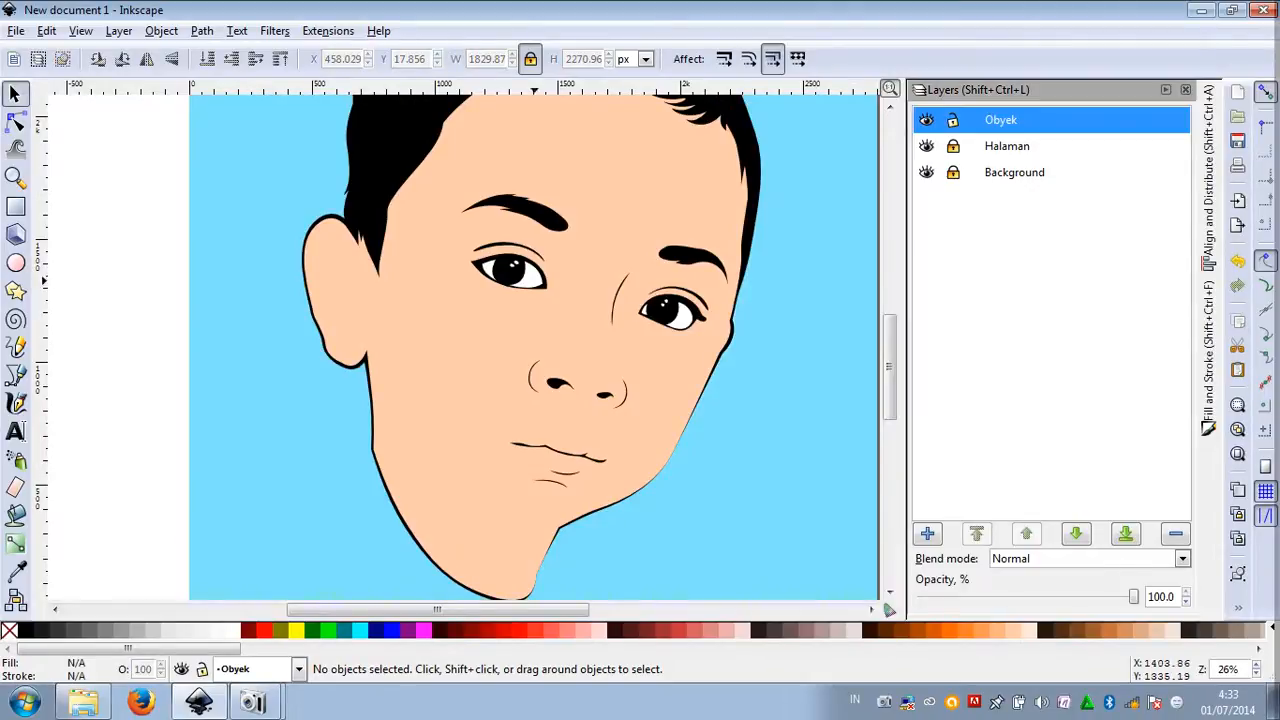
Shift the black copy's node on the far side of the neck just above its base outward, leaving the skin shape unmoved
{"action": "scroll", "coordinate": [482, 290], "scroll_direction": "down", "scroll_amount": 2}
{"action": "scroll", "coordinate": [548, 397], "scroll_direction": "up", "scroll_amount": 3}
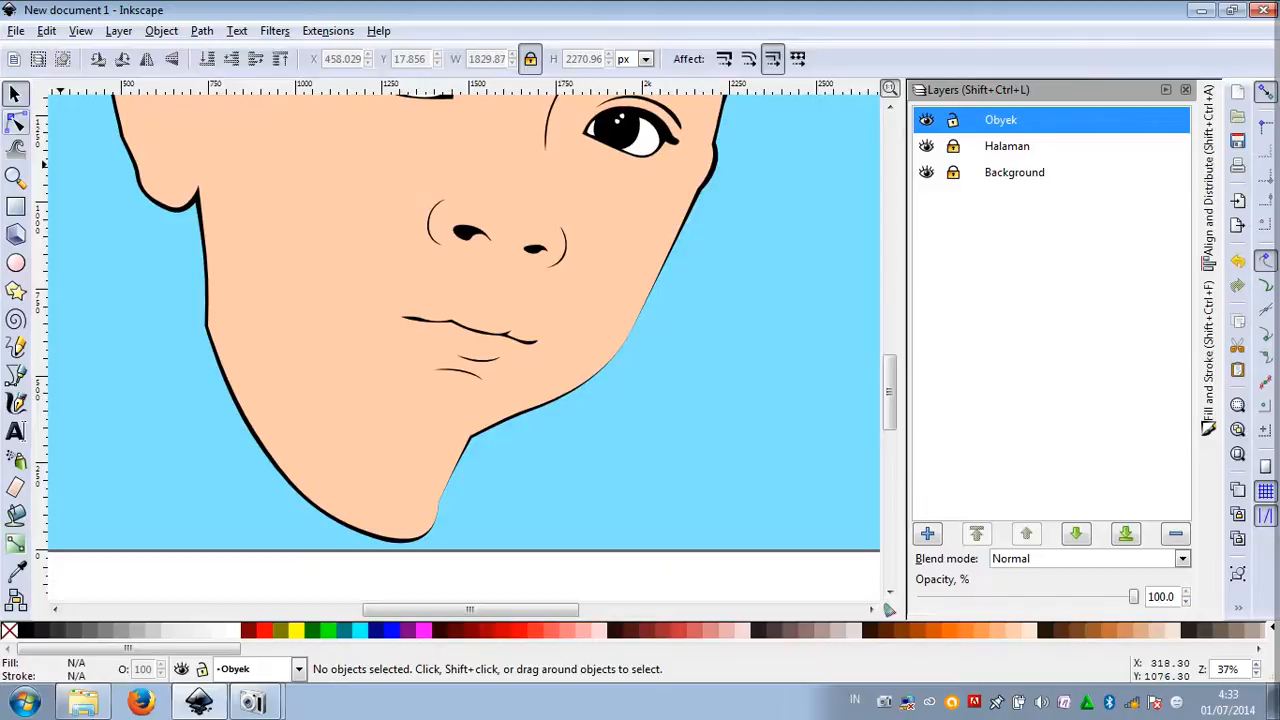
{"action": "left_click", "coordinate": [16, 122]}
{"action": "scroll", "coordinate": [465, 490], "scroll_direction": "up", "scroll_amount": 1}
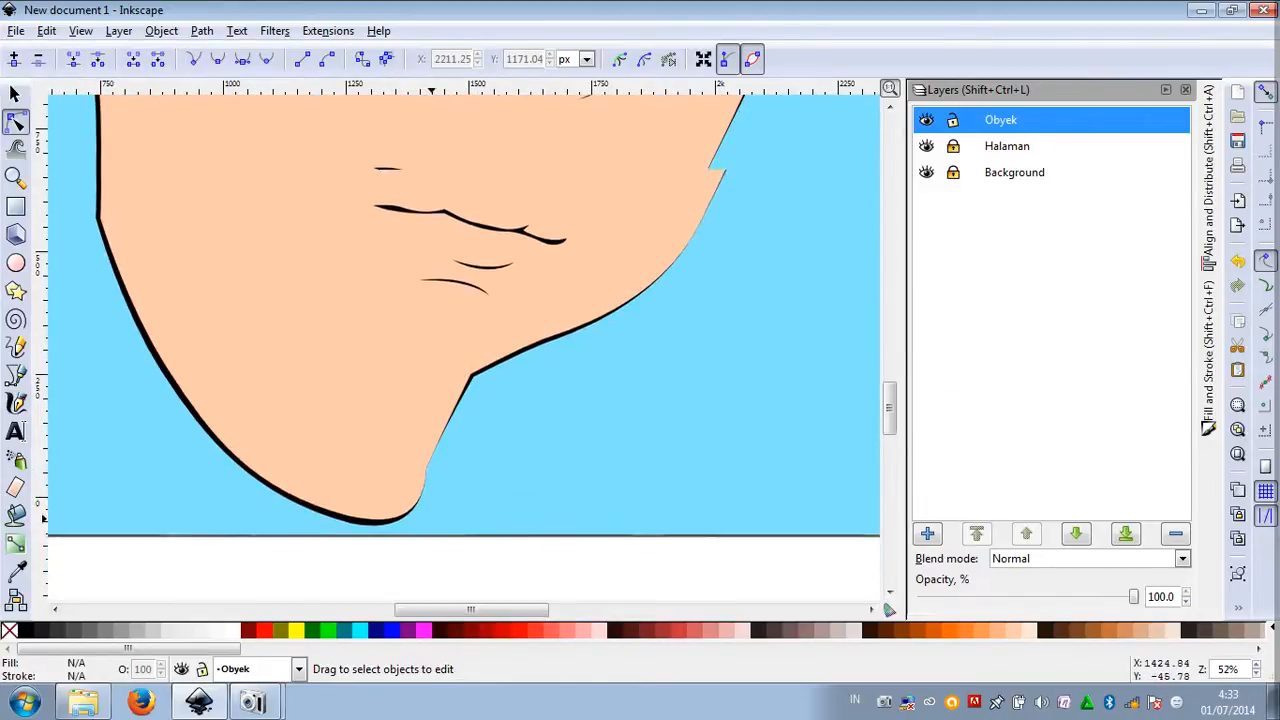
{"action": "scroll", "coordinate": [429, 526], "scroll_direction": "up", "scroll_amount": 5}
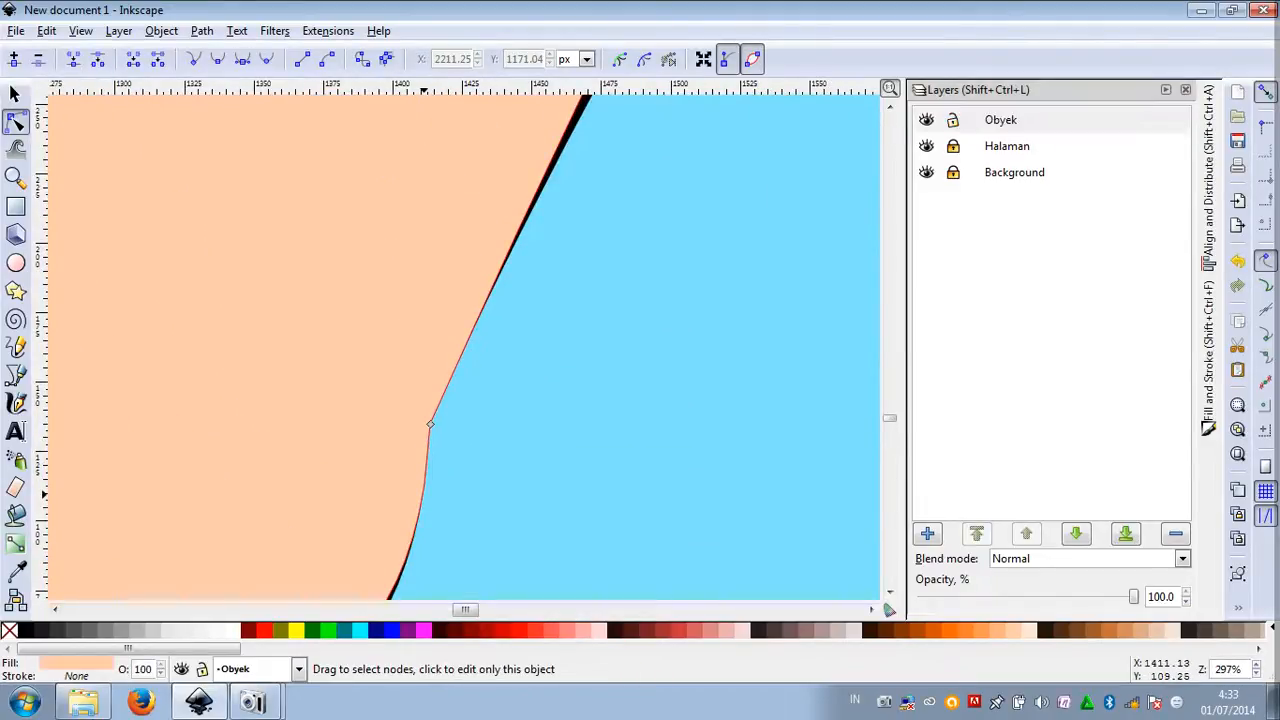
{"action": "left_click_drag", "start_coordinate": [430, 424], "coordinate": [437, 426]}
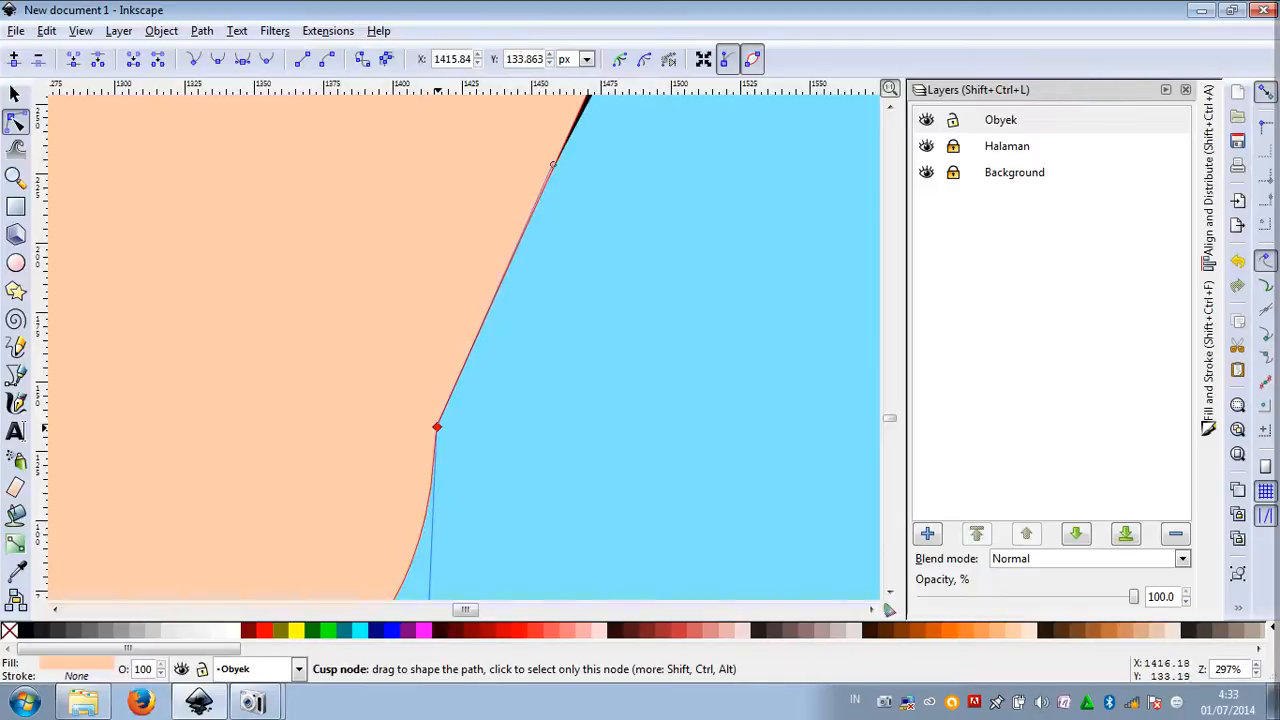
{"action": "key", "text": "ctrl+z"}
{"action": "scroll", "coordinate": [446, 415], "scroll_direction": "down", "scroll_amount": 4}
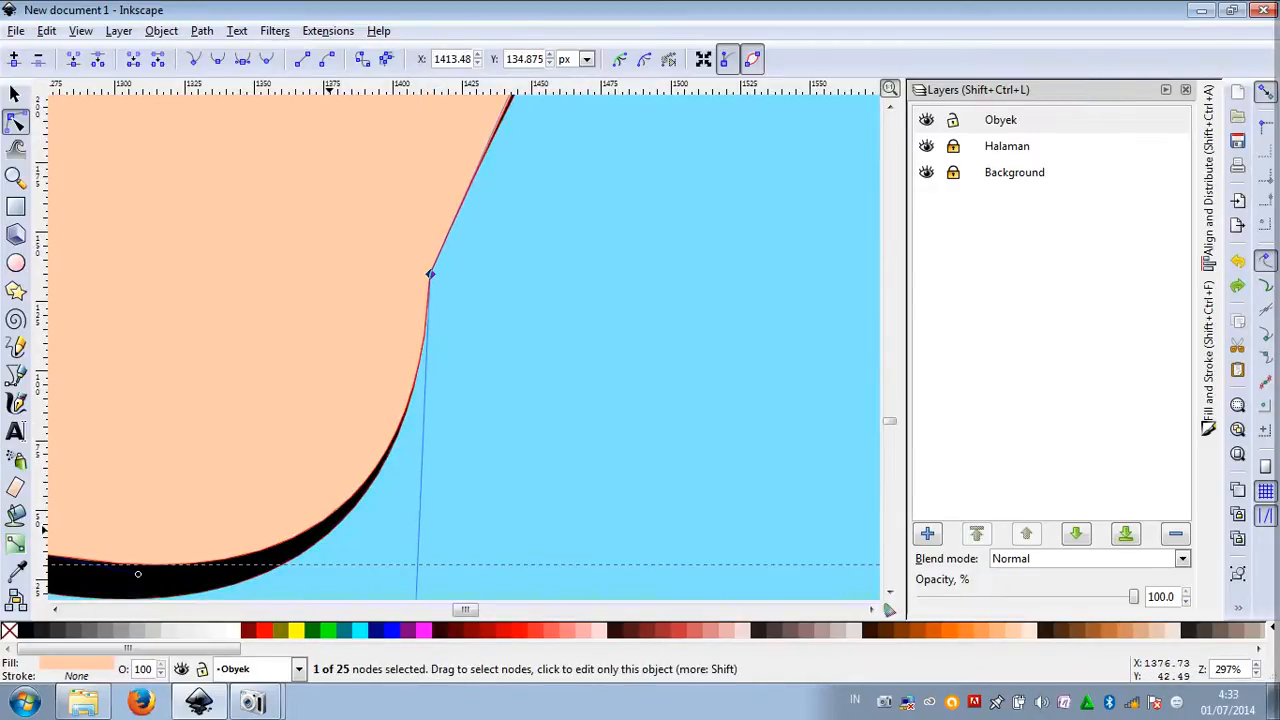
{"action": "left_click", "coordinate": [329, 527]}
{"action": "left_click_drag", "start_coordinate": [430, 272], "coordinate": [436, 278]}
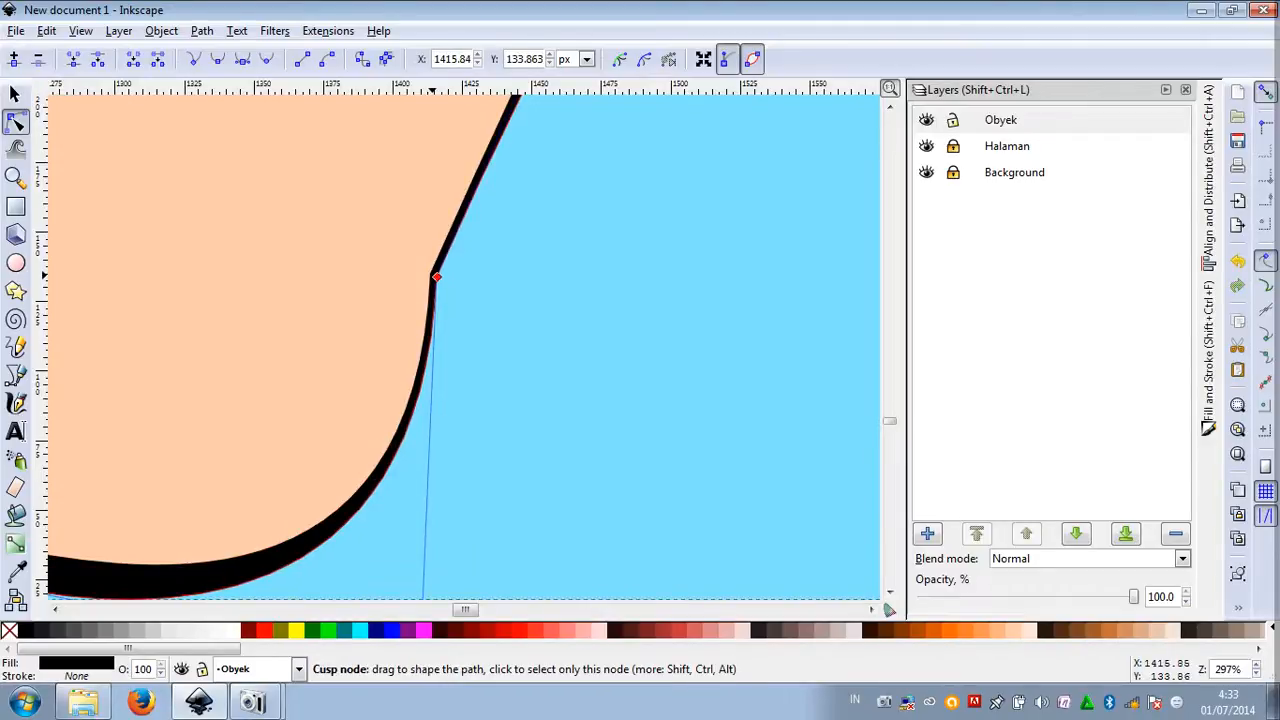
Move the black copy's far jaw node outward to thicken the outline along the jaw and chin
{"action": "scroll", "coordinate": [490, 320], "scroll_direction": "up", "scroll_amount": 6}
{"action": "scroll", "coordinate": [488, 330], "scroll_direction": "down", "scroll_amount": 3}
{"action": "scroll", "coordinate": [656, 256], "scroll_direction": "down", "scroll_amount": 2}
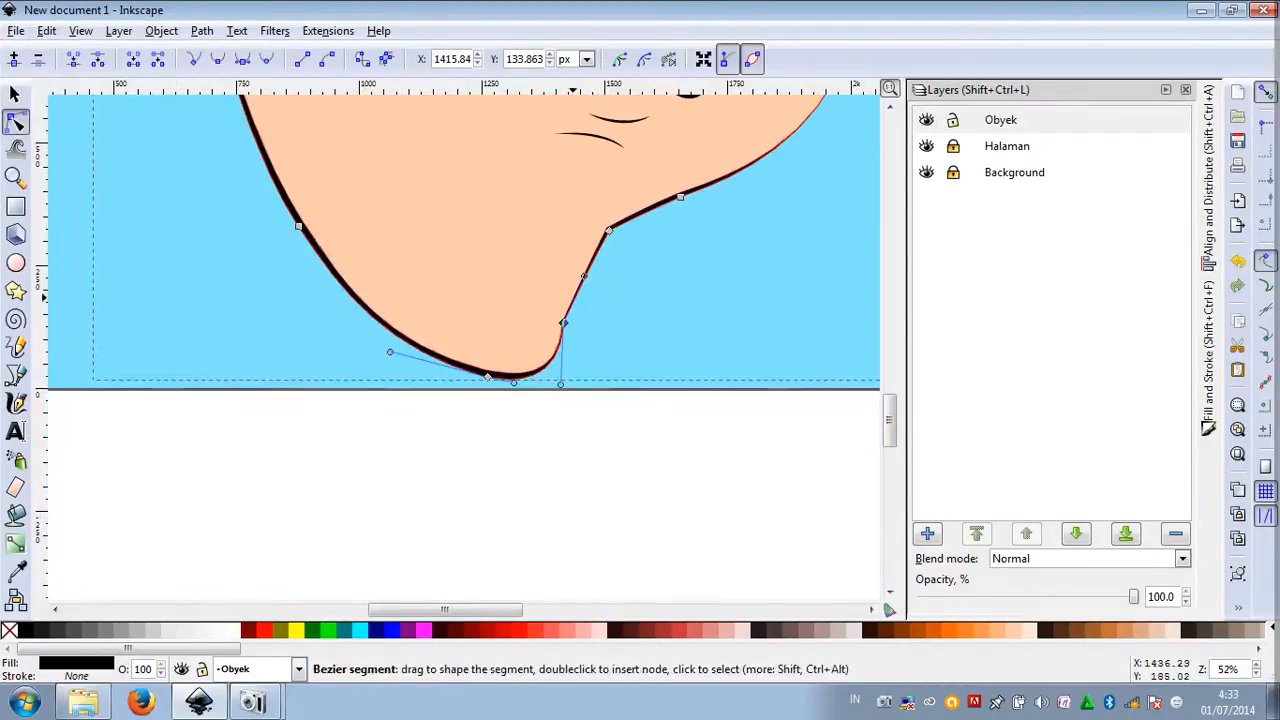
{"action": "scroll", "coordinate": [750, 233], "scroll_direction": "up", "scroll_amount": 1}
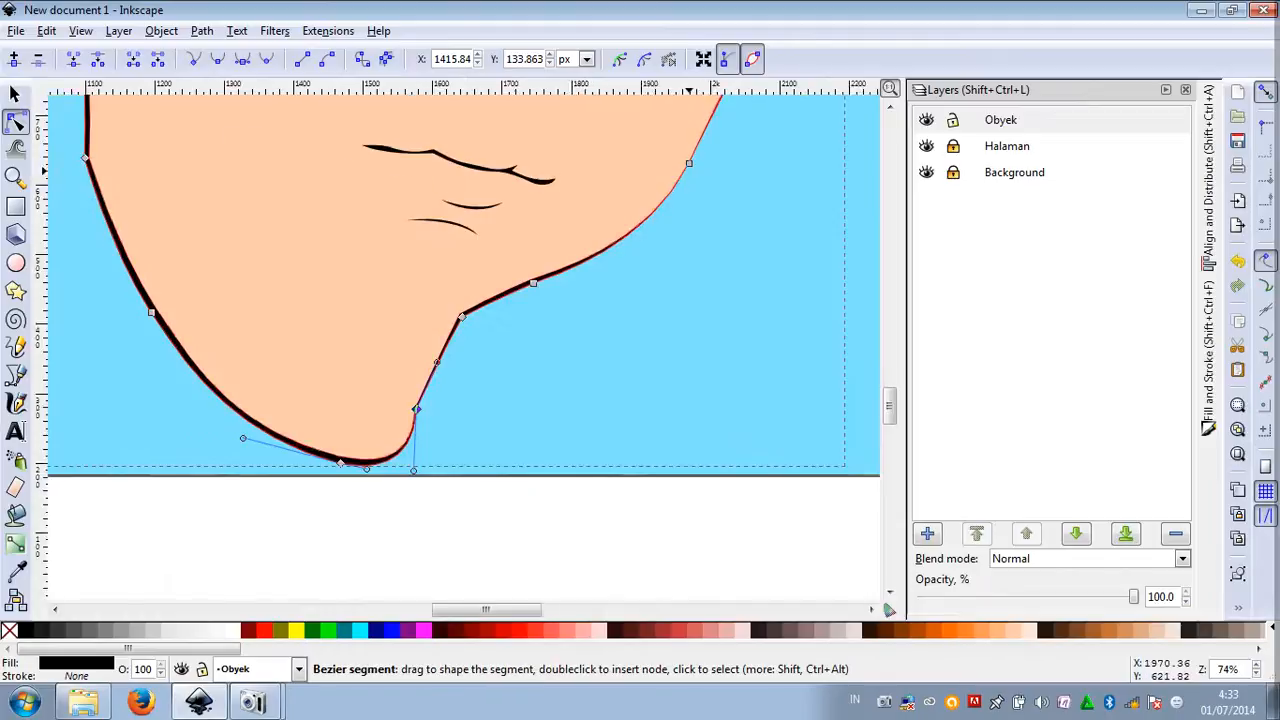
{"action": "scroll", "coordinate": [686, 152], "scroll_direction": "up", "scroll_amount": 2}
{"action": "left_click_drag", "start_coordinate": [689, 153], "coordinate": [692, 173]}
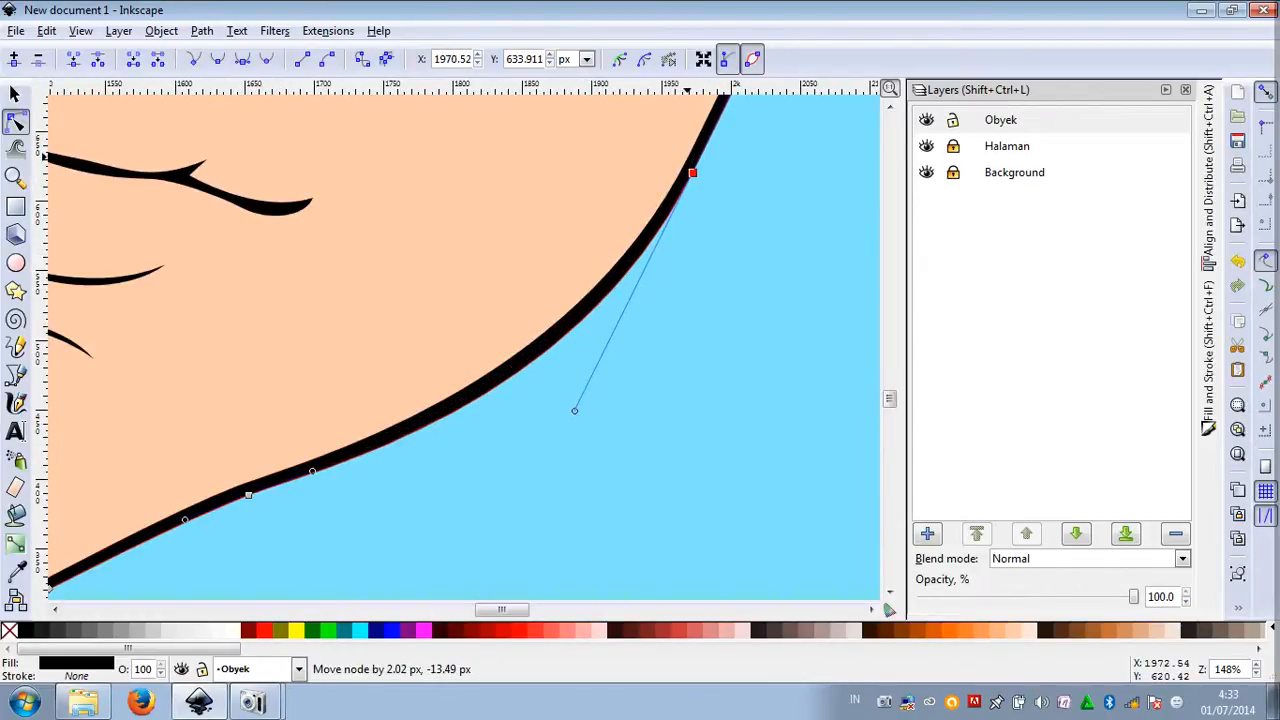
Pull the black copy's node below the far cheekbone back inward to thin the cheek outline
{"action": "scroll", "coordinate": [657, 384], "scroll_direction": "down", "scroll_amount": 6}
{"action": "scroll", "coordinate": [660, 380], "scroll_direction": "up", "scroll_amount": 7}
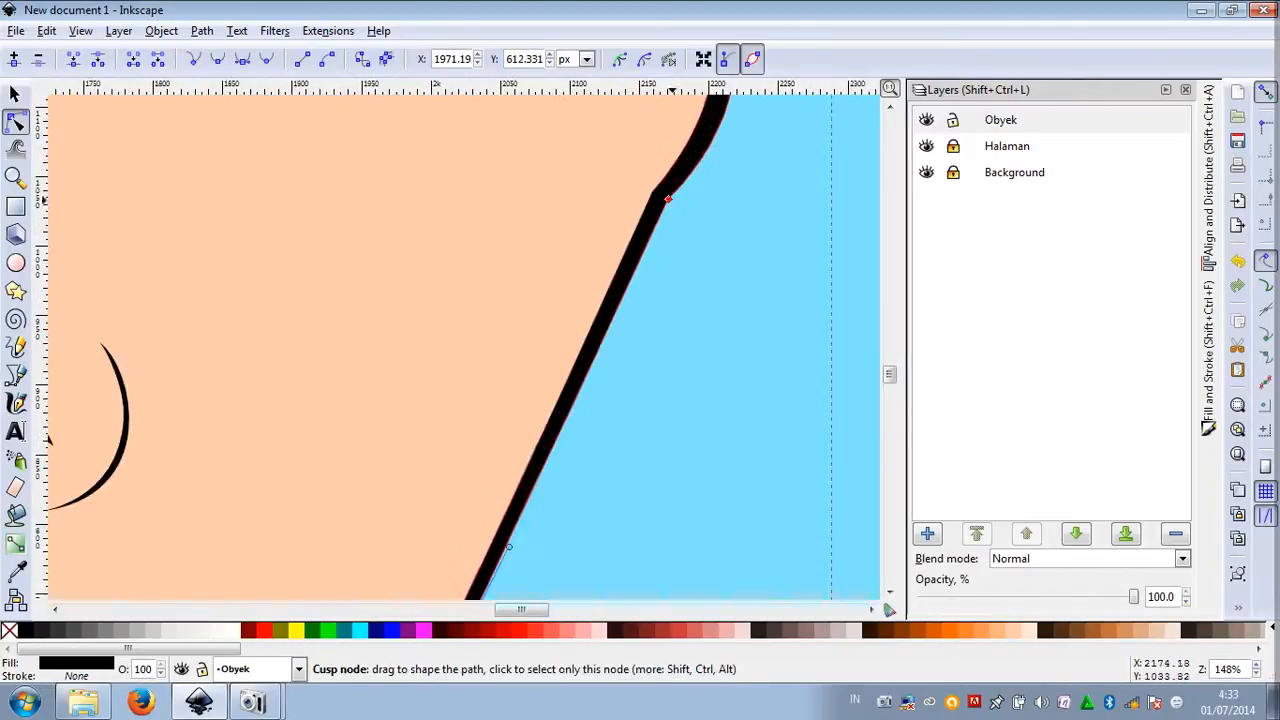
{"action": "left_click_drag", "start_coordinate": [668, 199], "coordinate": [656, 197]}
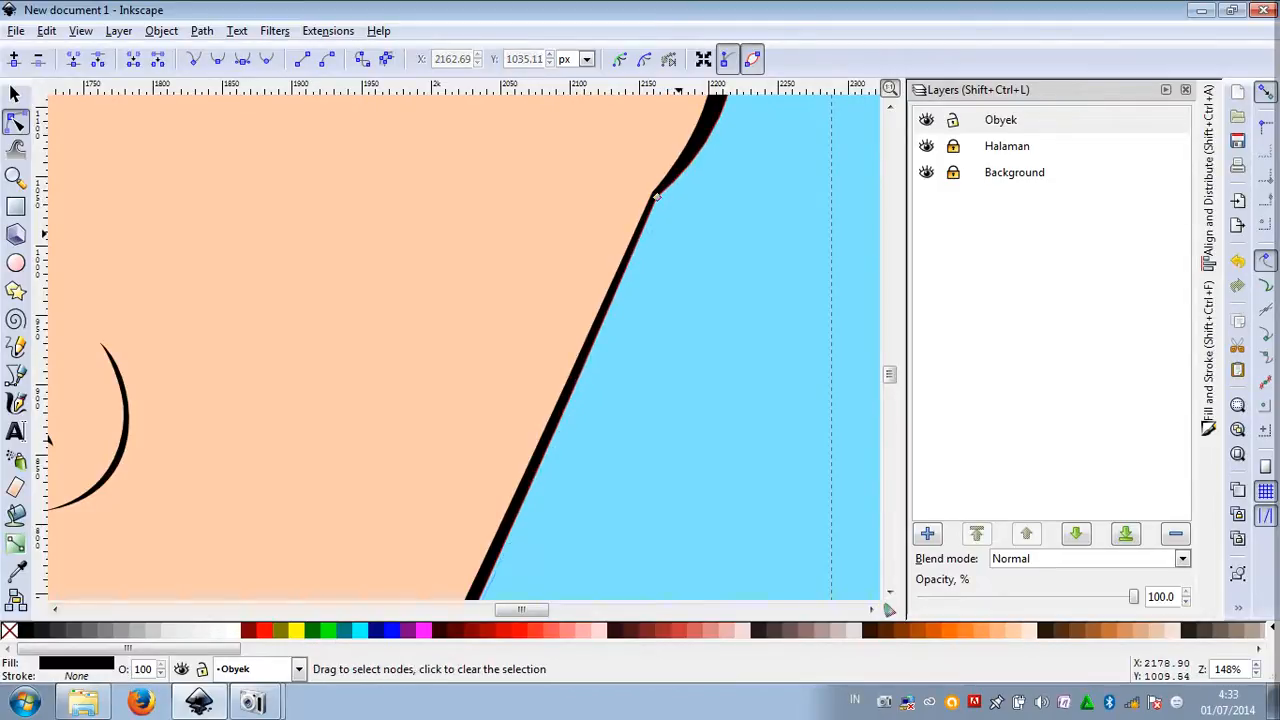
{"action": "scroll", "coordinate": [637, 232], "scroll_direction": "down", "scroll_amount": 5}
{"action": "key", "text": "F1"}
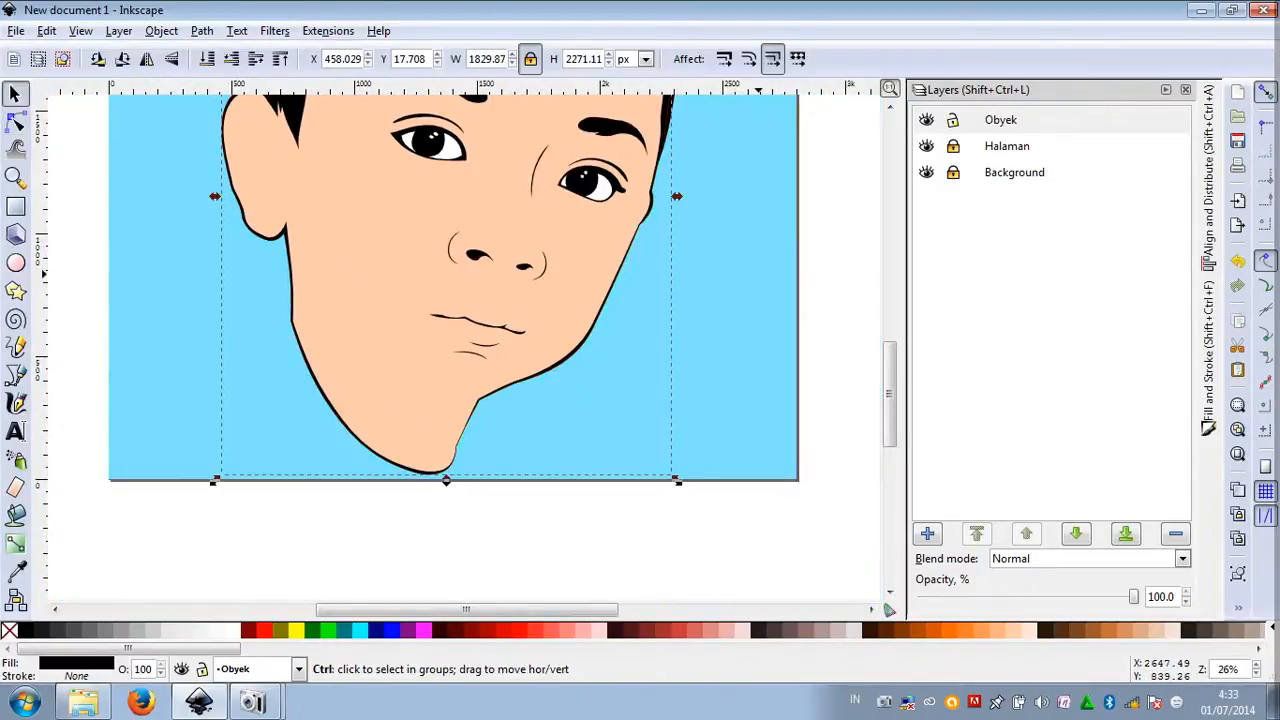
Check the whole portrait by toggling the visibility of the Halaman and Obyek layers, finishing with Obyek hidden
{"action": "scroll", "coordinate": [758, 275], "scroll_direction": "down", "scroll_amount": 1}
{"action": "scroll", "coordinate": [759, 278], "scroll_direction": "down", "scroll_amount": 1}
{"action": "scroll", "coordinate": [757, 272], "scroll_direction": "up", "scroll_amount": 3}
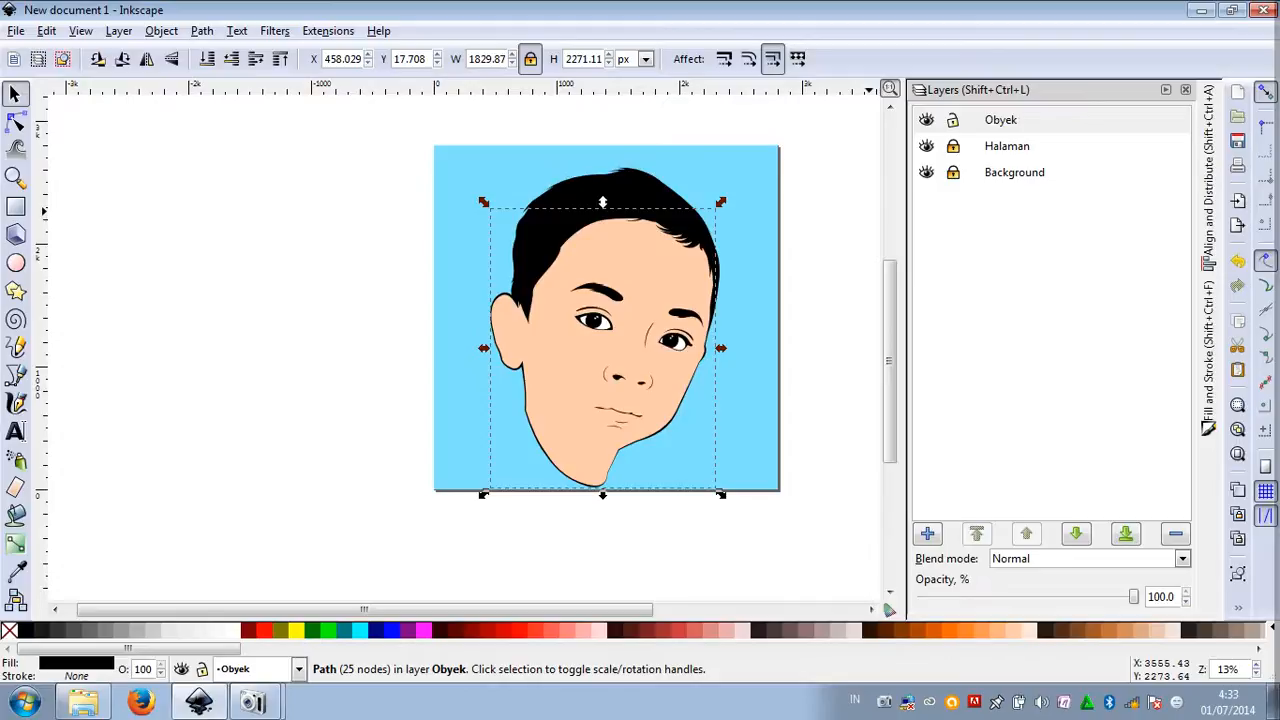
{"action": "left_click", "coordinate": [926, 146]}
{"action": "left_click", "coordinate": [926, 120]}
{"action": "left_click", "coordinate": [926, 120]}
{"action": "left_click", "coordinate": [926, 146]}
{"action": "left_click", "coordinate": [926, 146]}
{"action": "left_click", "coordinate": [181, 669]}
{"action": "left_click", "coordinate": [181, 669]}
{"action": "left_click", "coordinate": [926, 146]}
{"action": "left_click", "coordinate": [926, 120]}
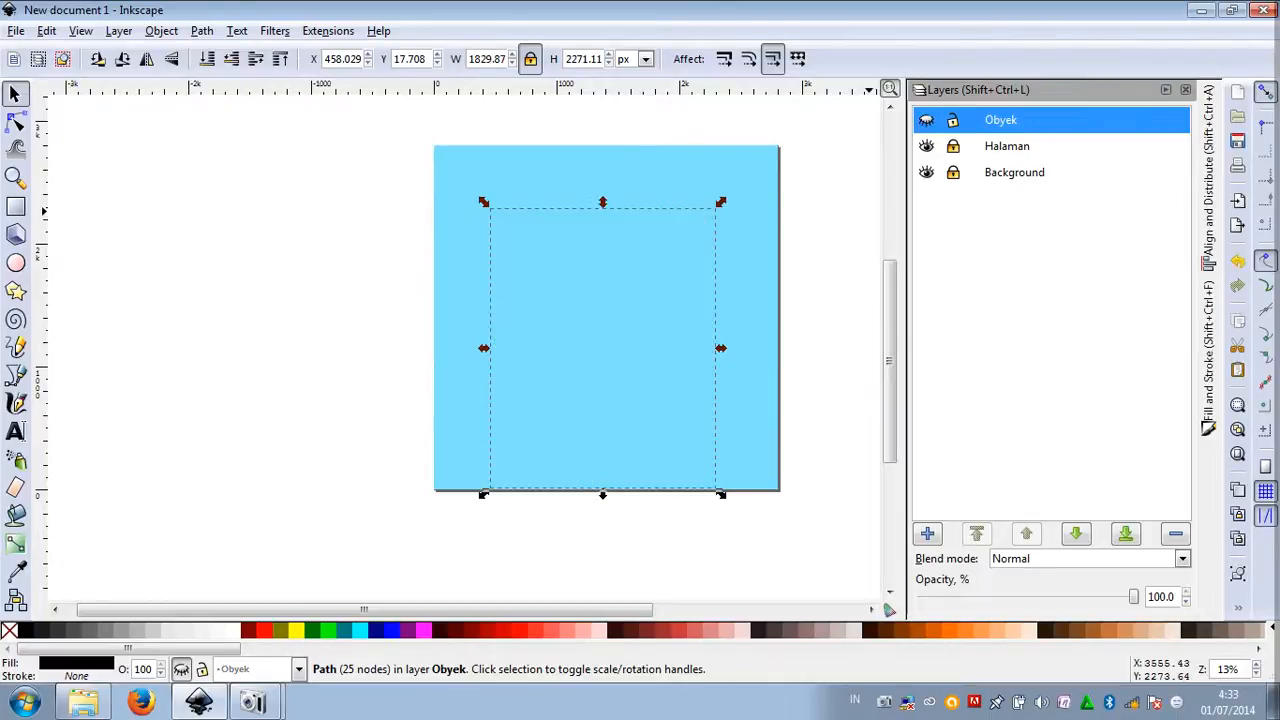
Make both the Obyek and Halaman layers visible and clear the selection
{"action": "left_click", "coordinate": [926, 146]}
{"action": "left_click", "coordinate": [926, 120]}
{"action": "left_click", "coordinate": [926, 146]}
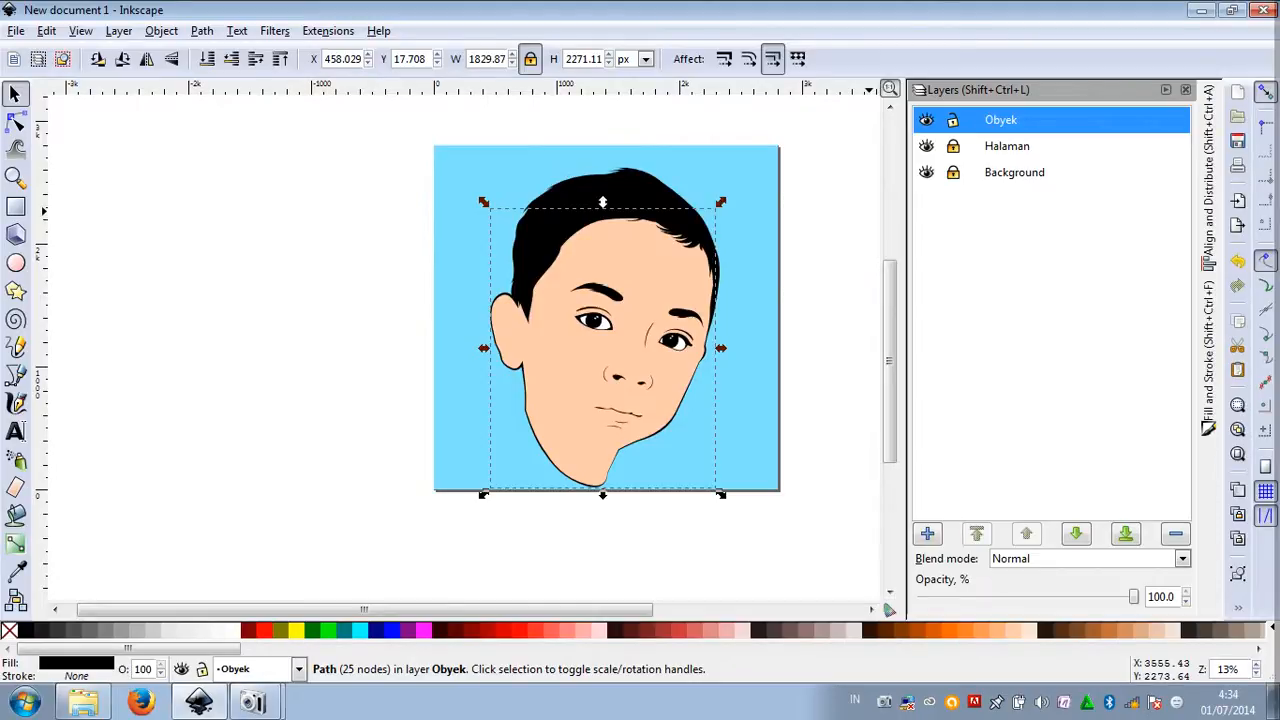
{"action": "left_click", "coordinate": [830, 201]}
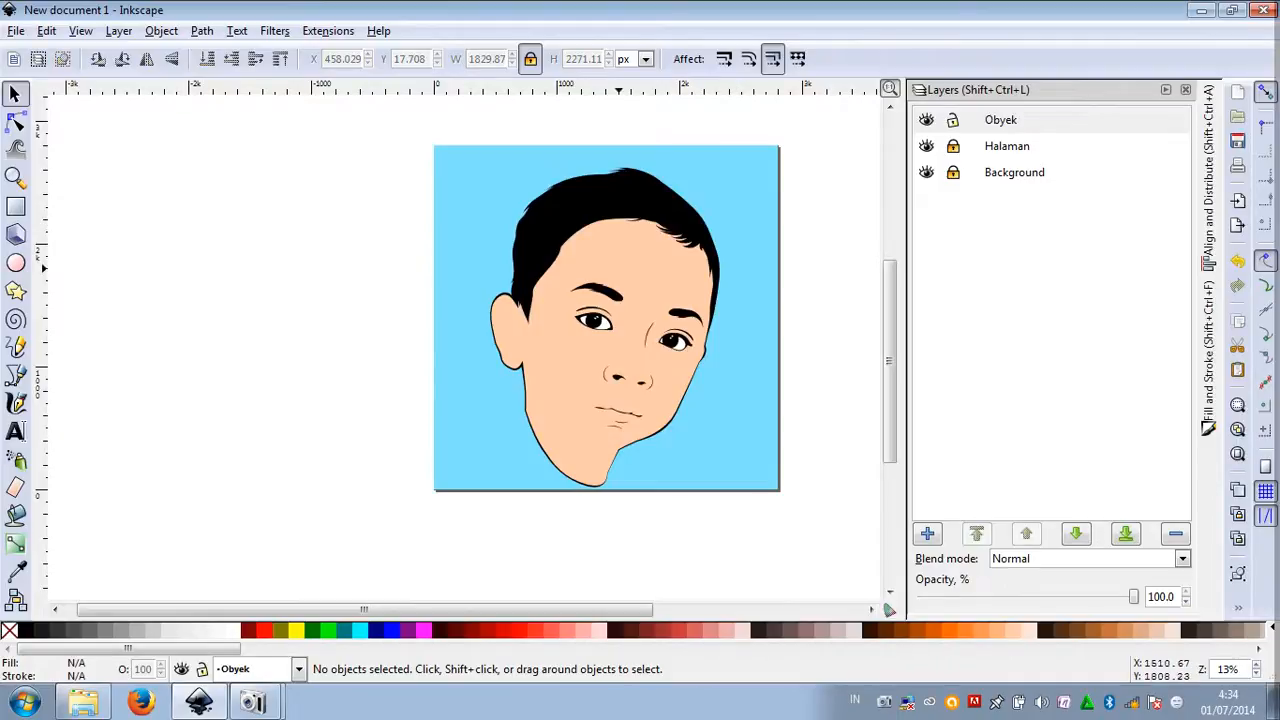
Select the skin shape and switch the drawing to Outline display mode
{"action": "left_click", "coordinate": [616, 261]}
{"action": "scroll", "coordinate": [600, 240], "scroll_direction": "up", "scroll_amount": 1}
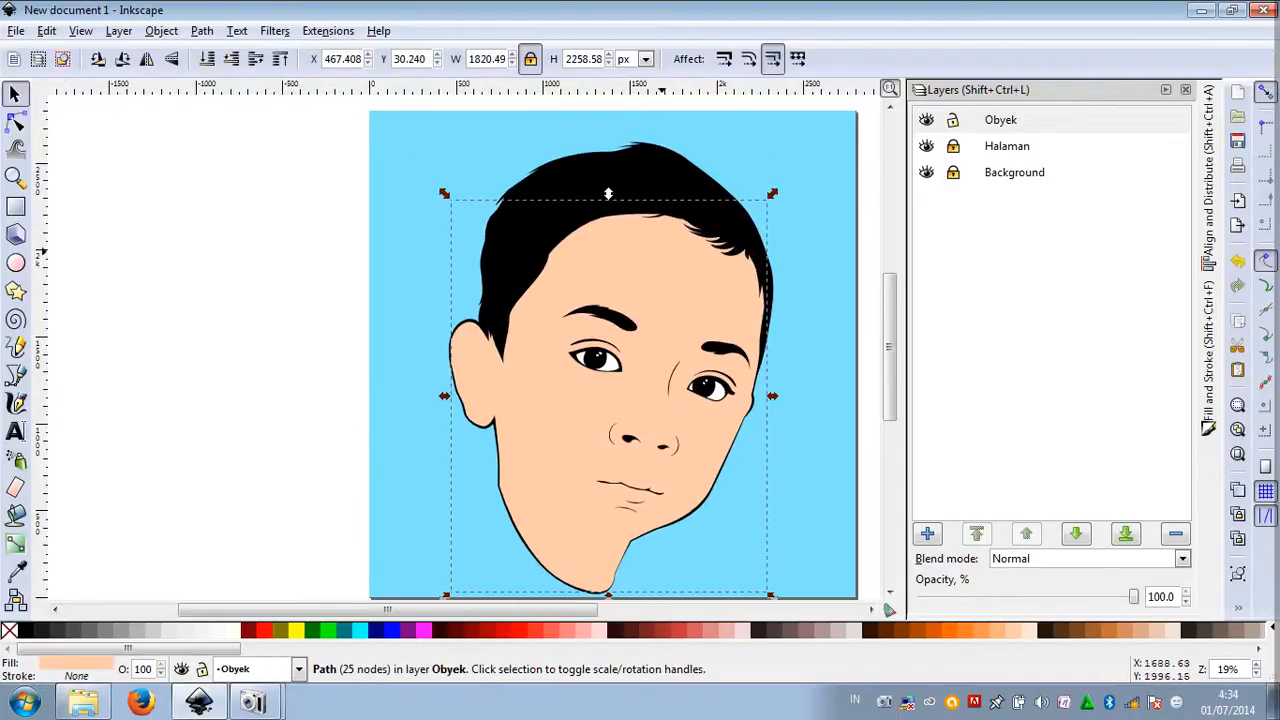
{"action": "left_click_drag", "start_coordinate": [614, 242], "coordinate": [517, 236]}
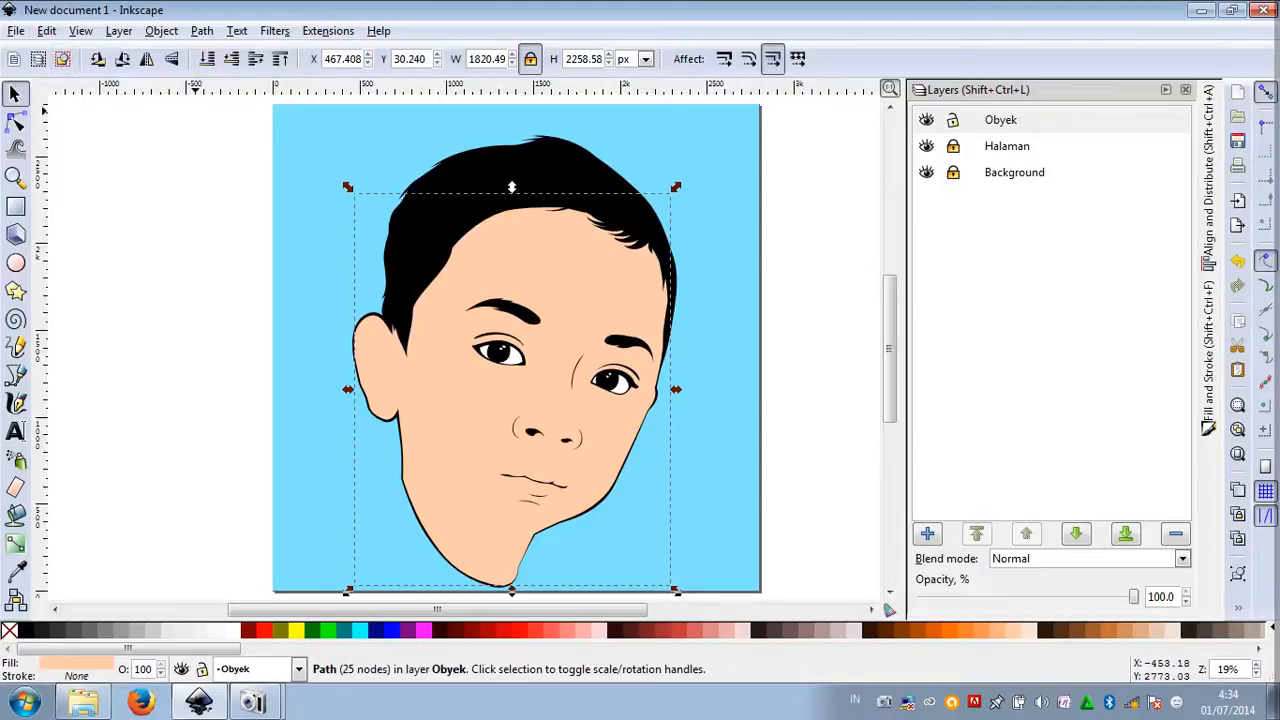
{"action": "left_click", "coordinate": [80, 31]}
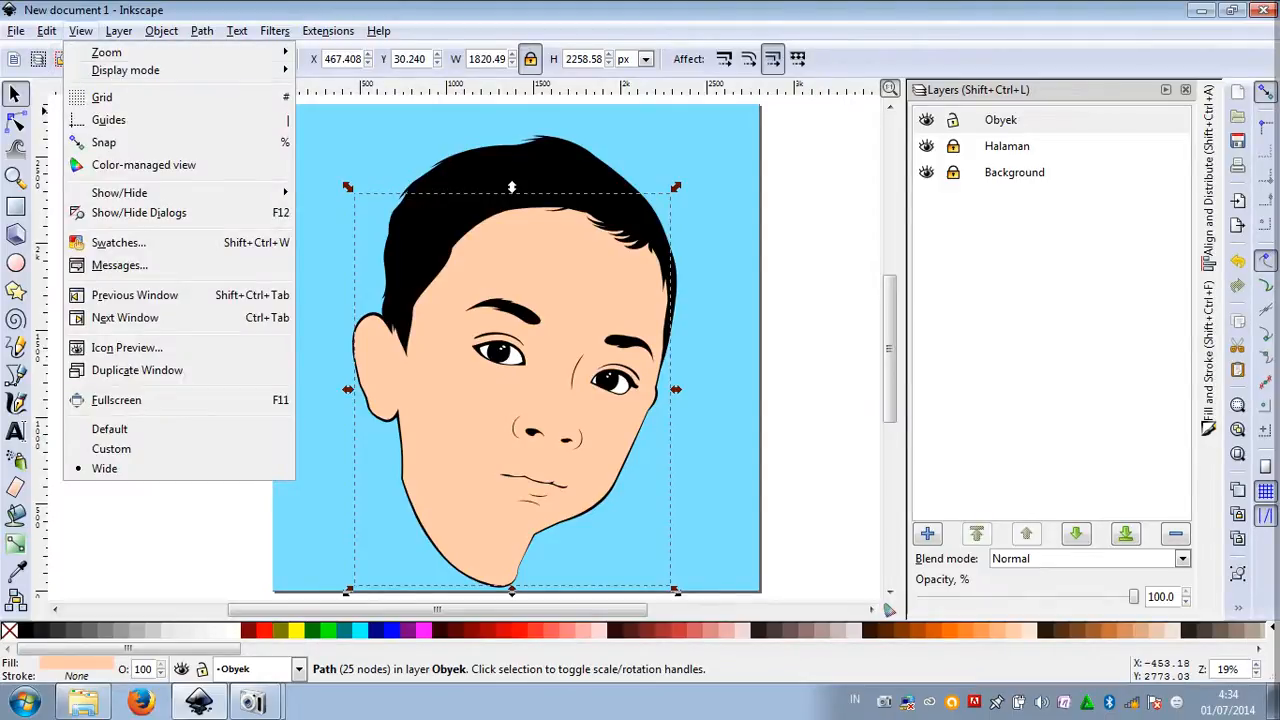
{"action": "mouse_move", "coordinate": [125, 70]}
{"action": "left_click", "coordinate": [335, 126]}
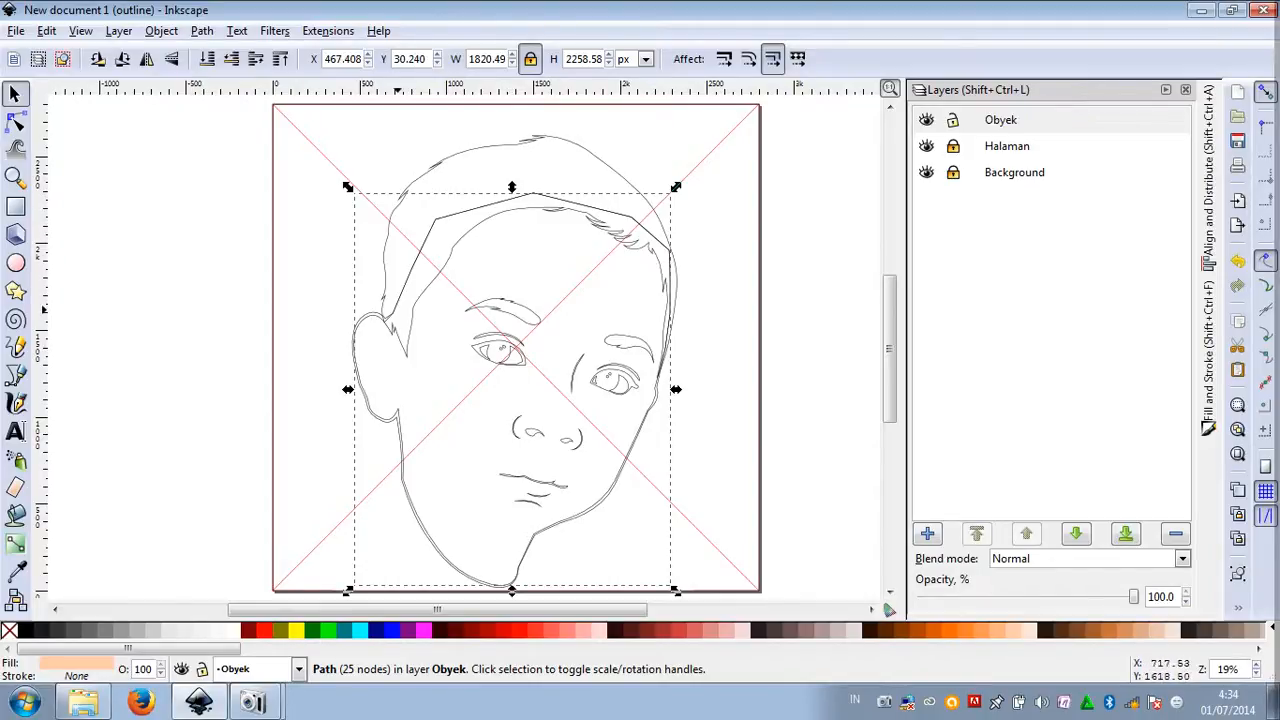
Subtract a hair shape from the black face copy with the Difference operation, leaving nothing selected
{"action": "scroll", "coordinate": [424, 278], "scroll_direction": "up", "scroll_amount": 3, "text": "ctrl"}
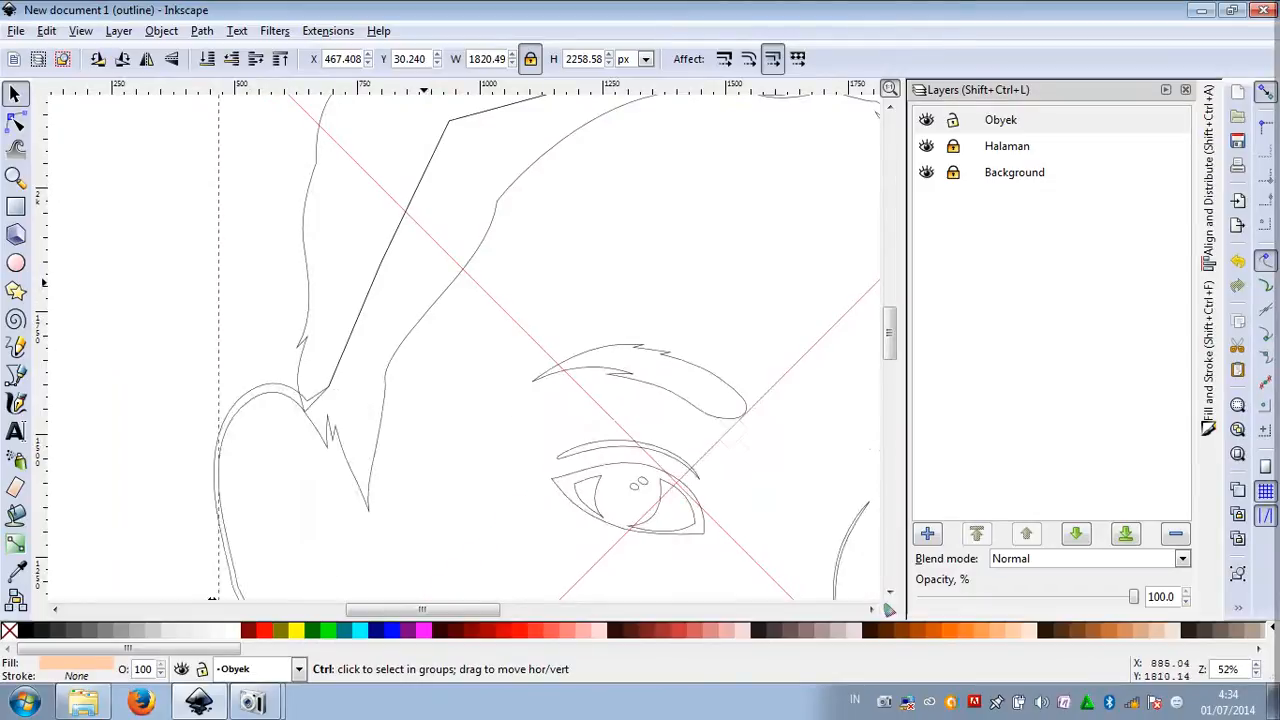
{"action": "scroll", "coordinate": [318, 385], "scroll_direction": "down", "scroll_amount": 2, "text": "ctrl"}
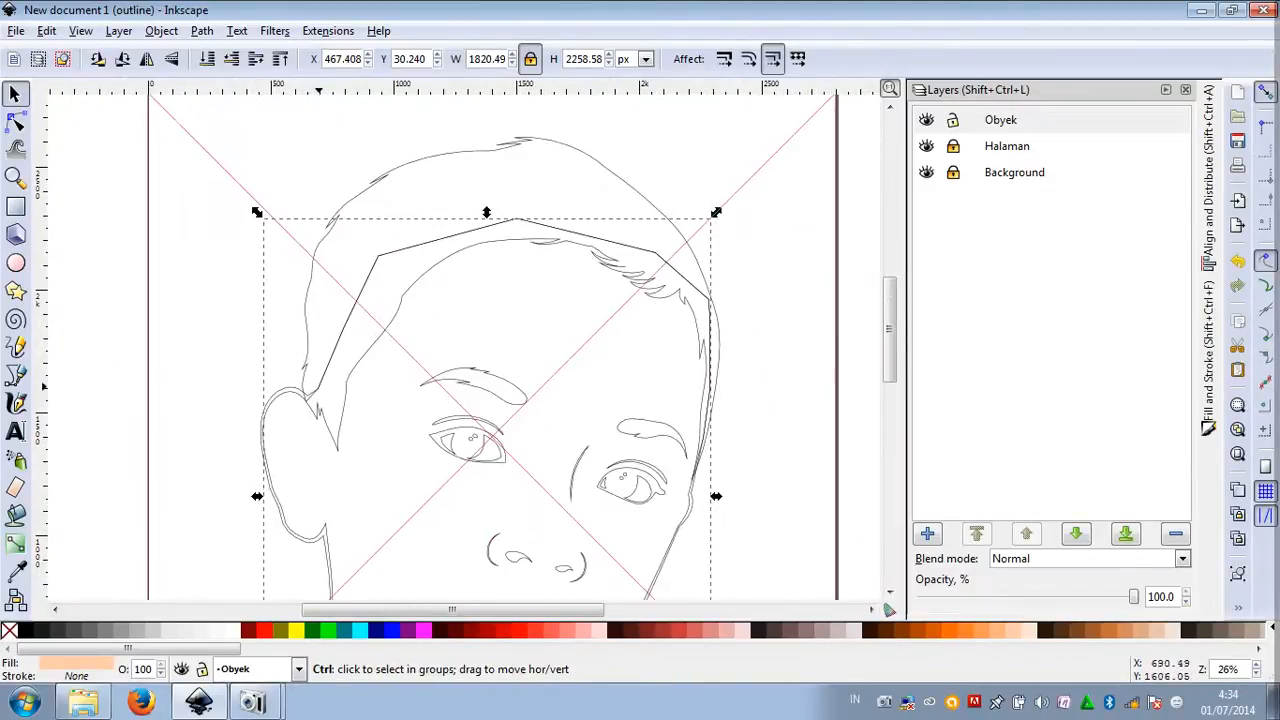
{"action": "scroll", "coordinate": [394, 298], "scroll_direction": "up", "scroll_amount": 1, "text": "ctrl"}
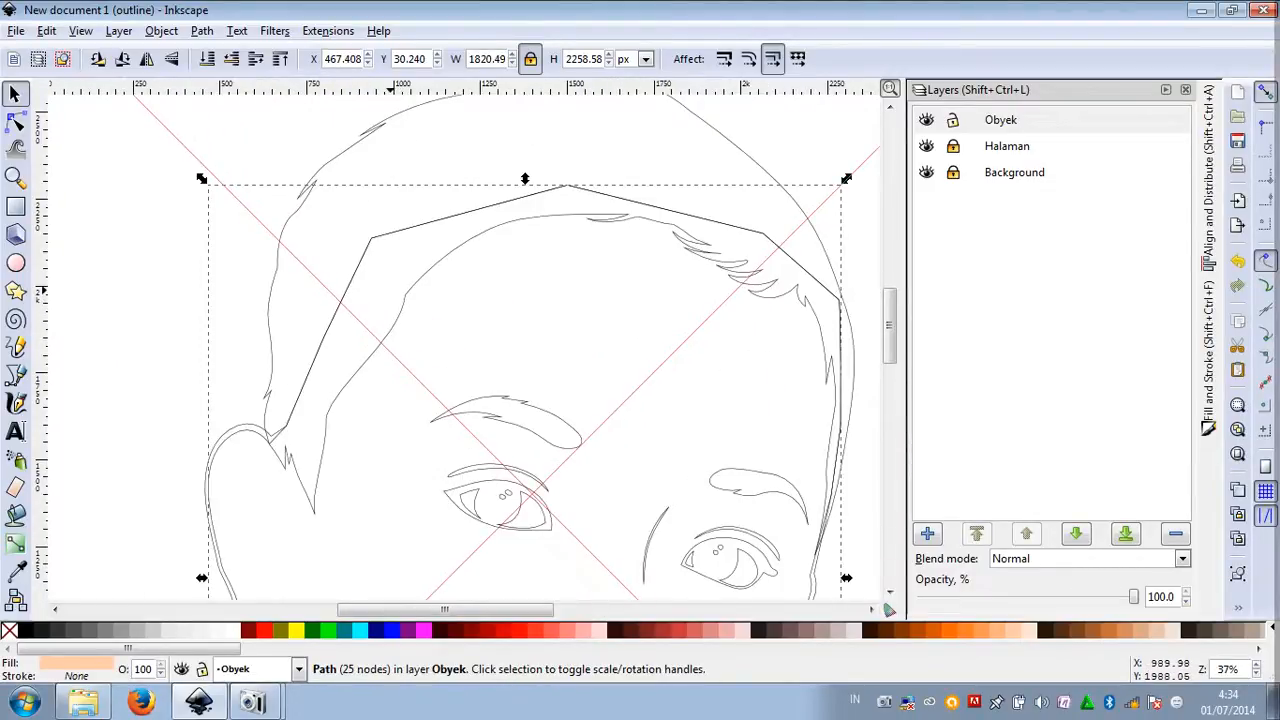
{"action": "scroll", "coordinate": [394, 298], "scroll_direction": "down", "scroll_amount": 1, "text": "ctrl"}
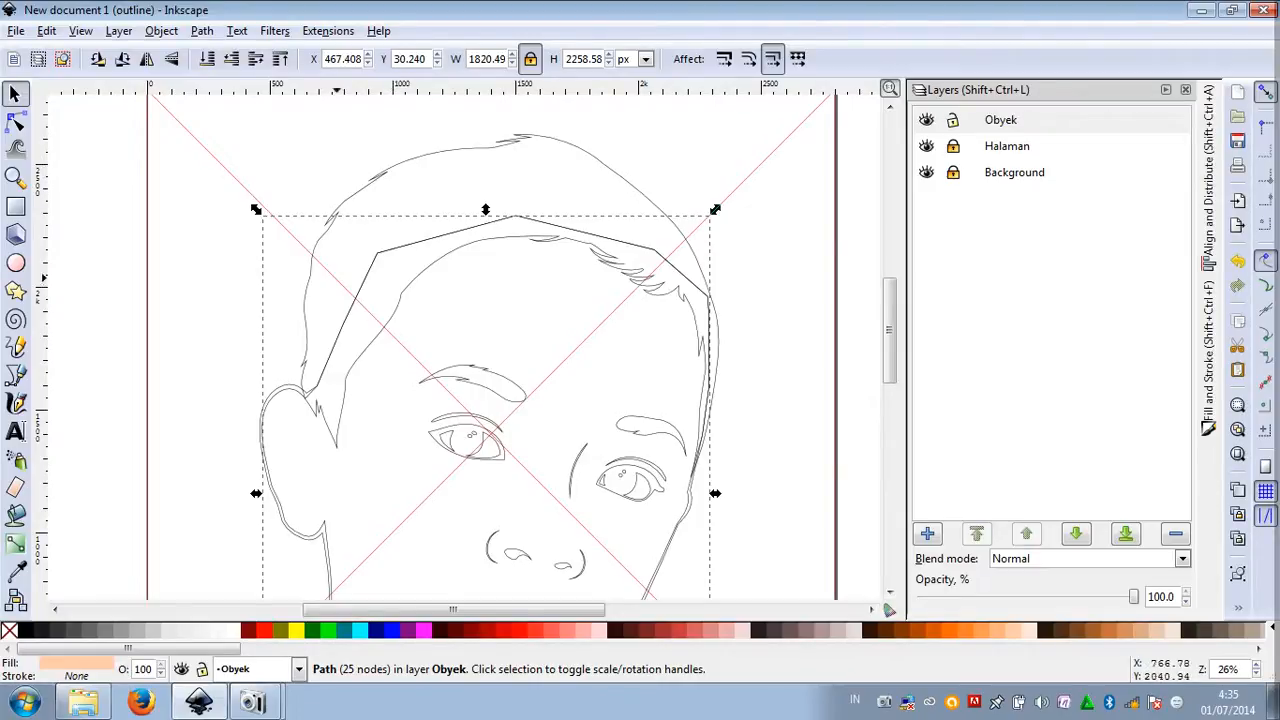
{"action": "left_click", "coordinate": [394, 167]}
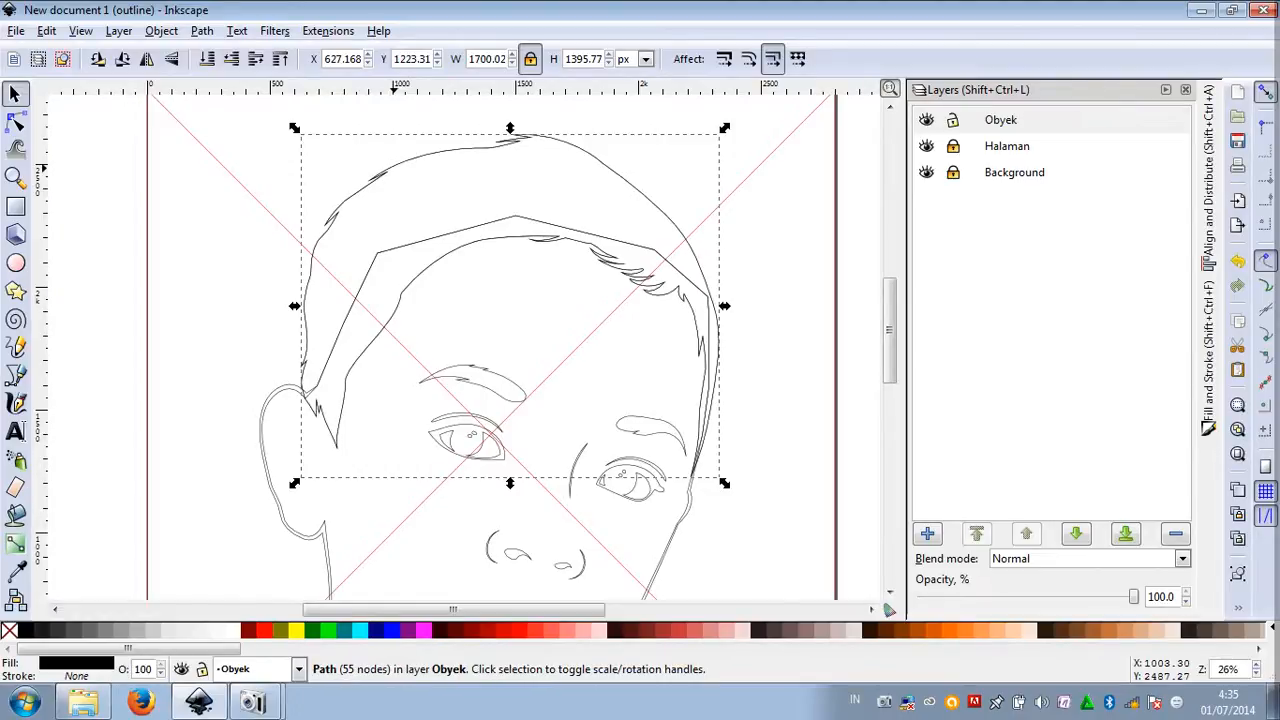
{"action": "scroll", "coordinate": [320, 220], "scroll_direction": "up", "scroll_amount": 3}
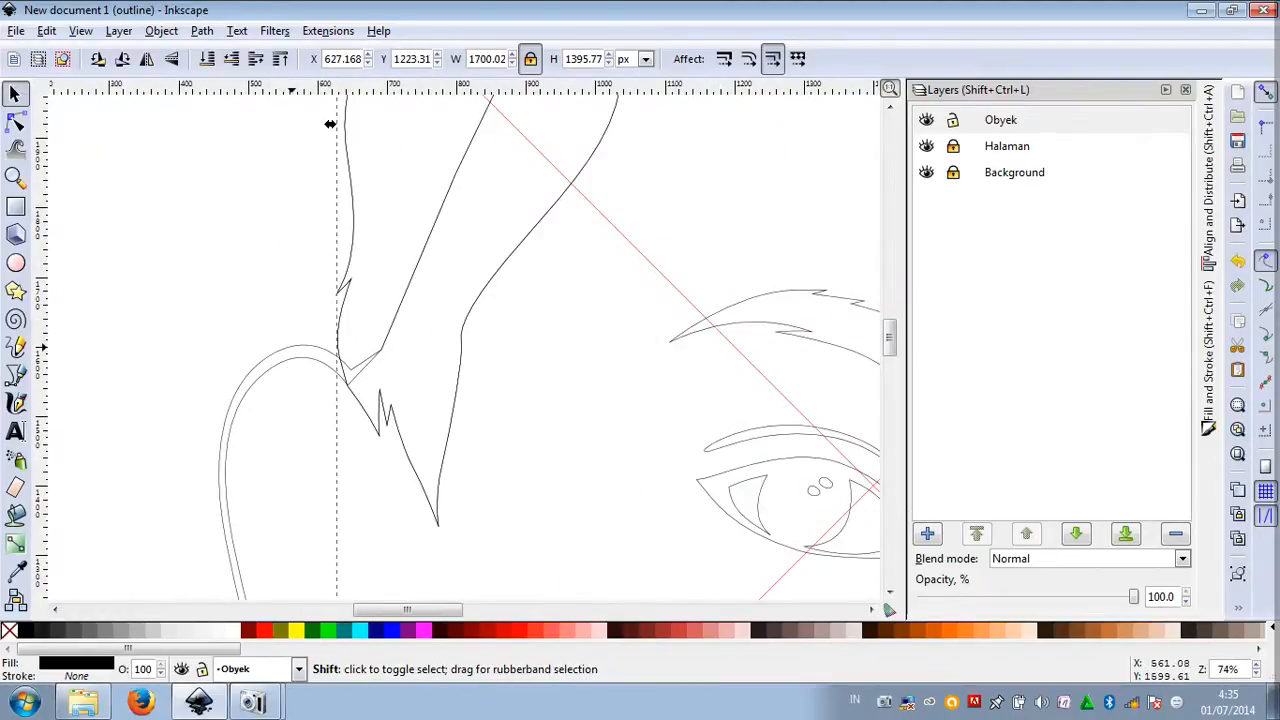
{"action": "left_click", "coordinate": [292, 347], "text": "shift"}
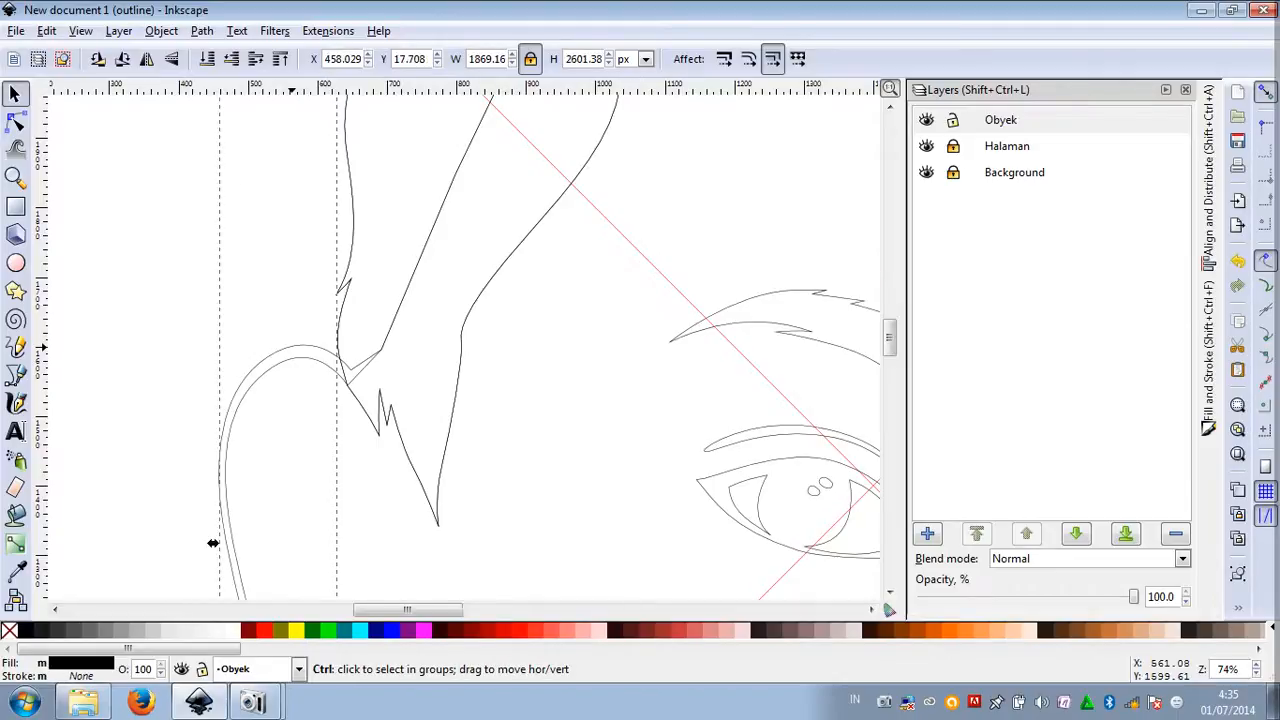
{"action": "scroll", "coordinate": [292, 347], "scroll_direction": "down", "scroll_amount": 1}
{"action": "left_click", "coordinate": [201, 31]}
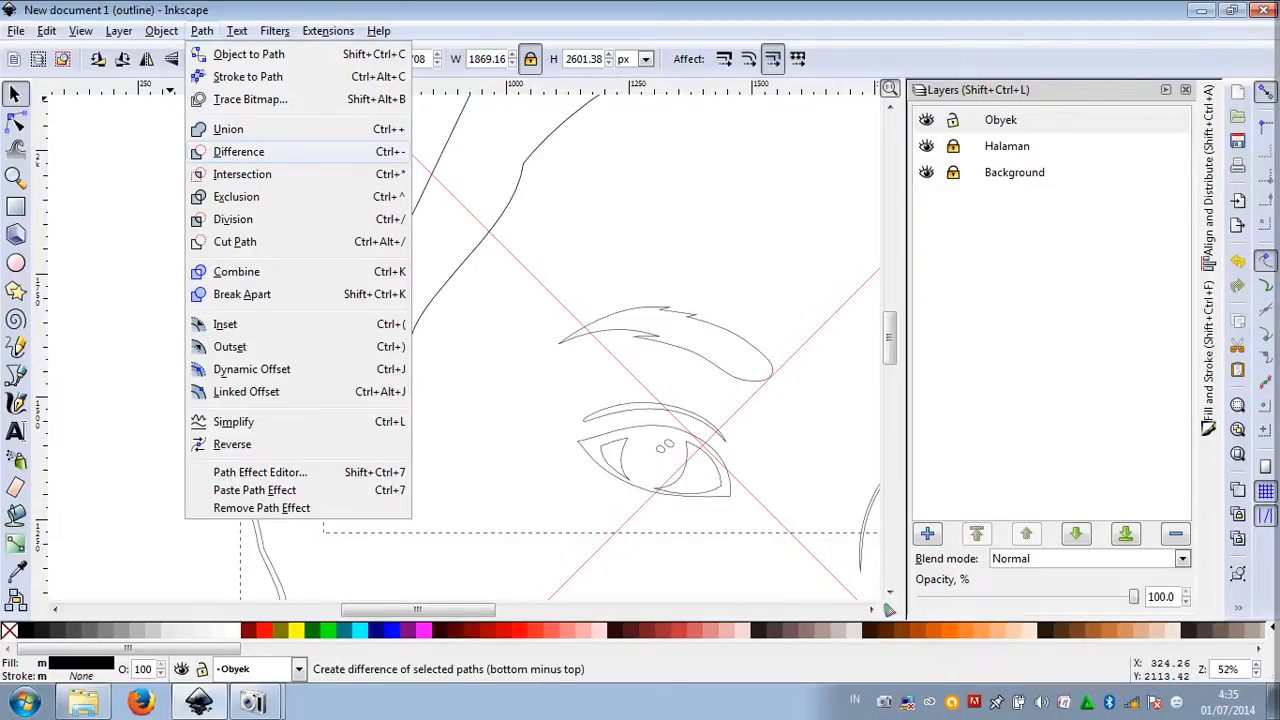
{"action": "left_click", "coordinate": [238, 151]}
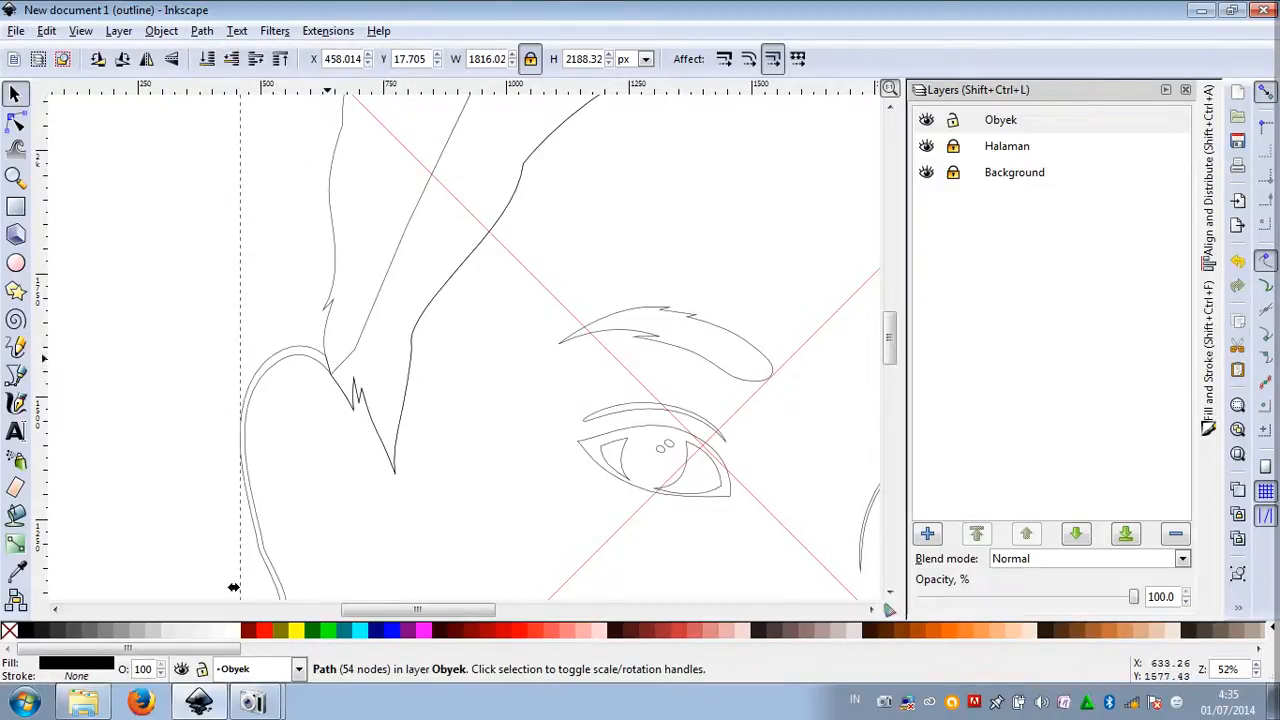
{"action": "left_click", "coordinate": [438, 206]}
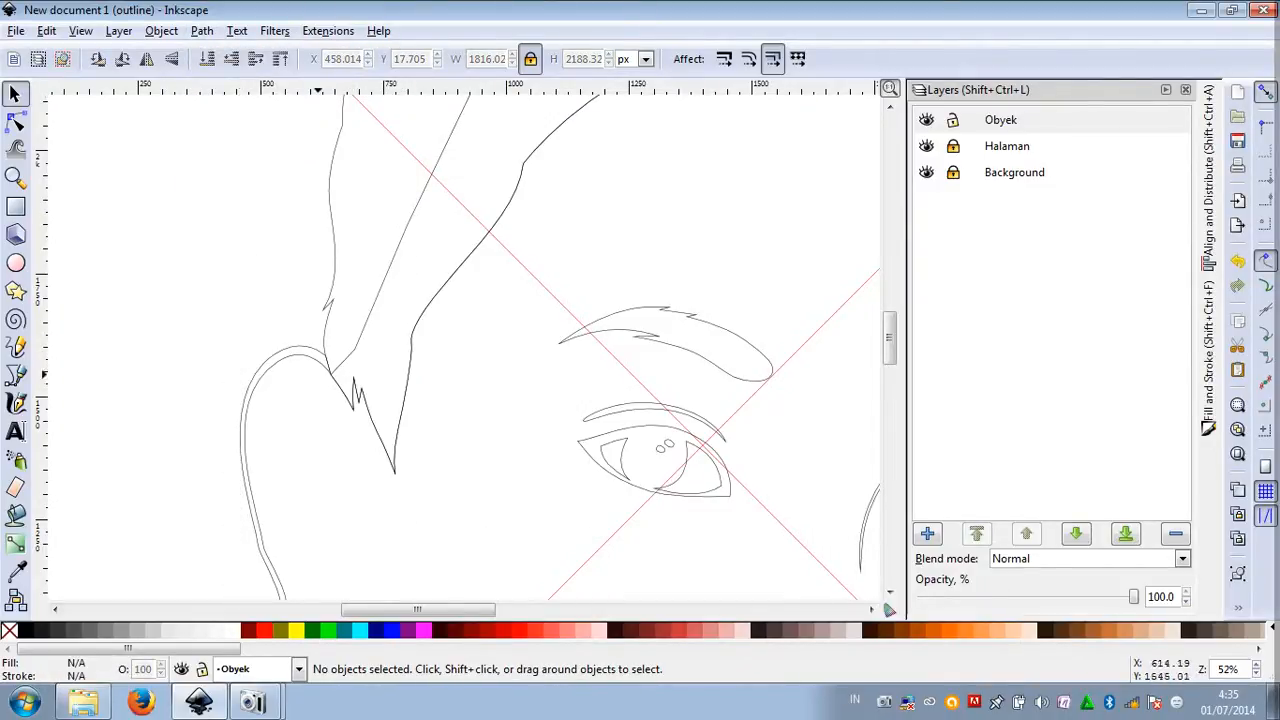
Subtract a hair shape from the skin-coloured face shape with the Difference operation and clear the selection
{"action": "key", "text": "Tab"}
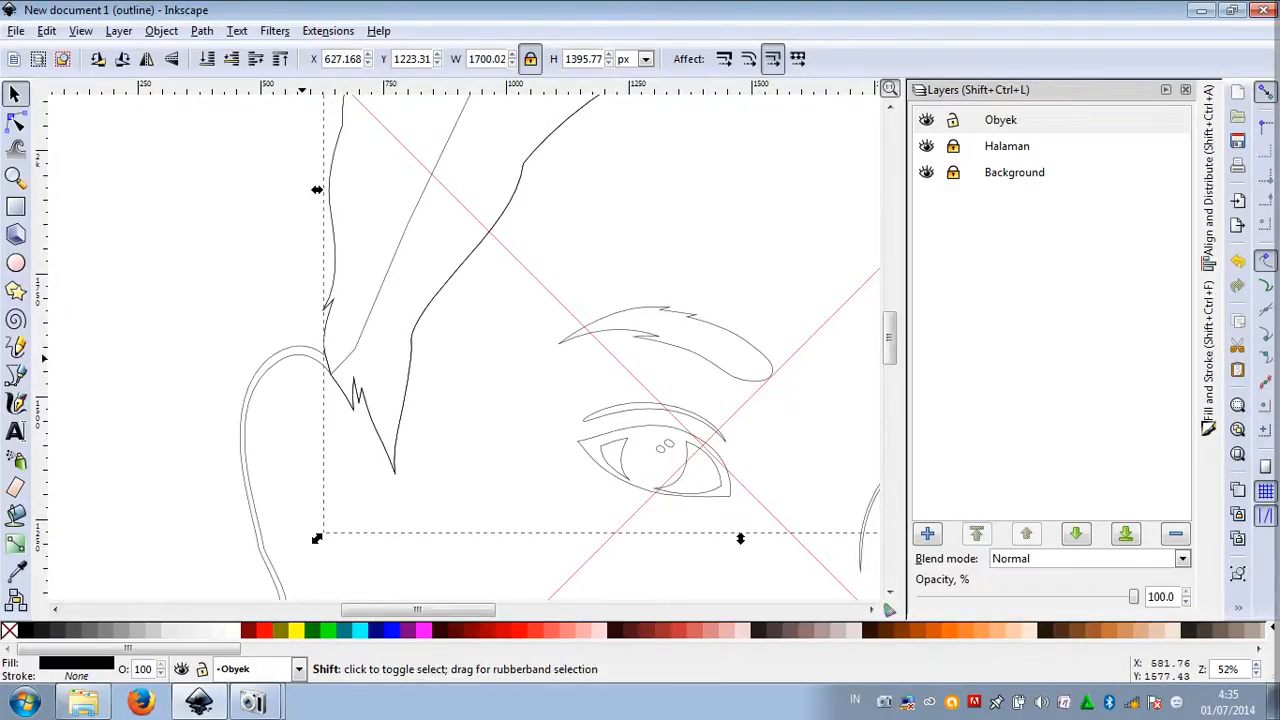
{"action": "left_click", "coordinate": [238, 483], "text": "shift"}
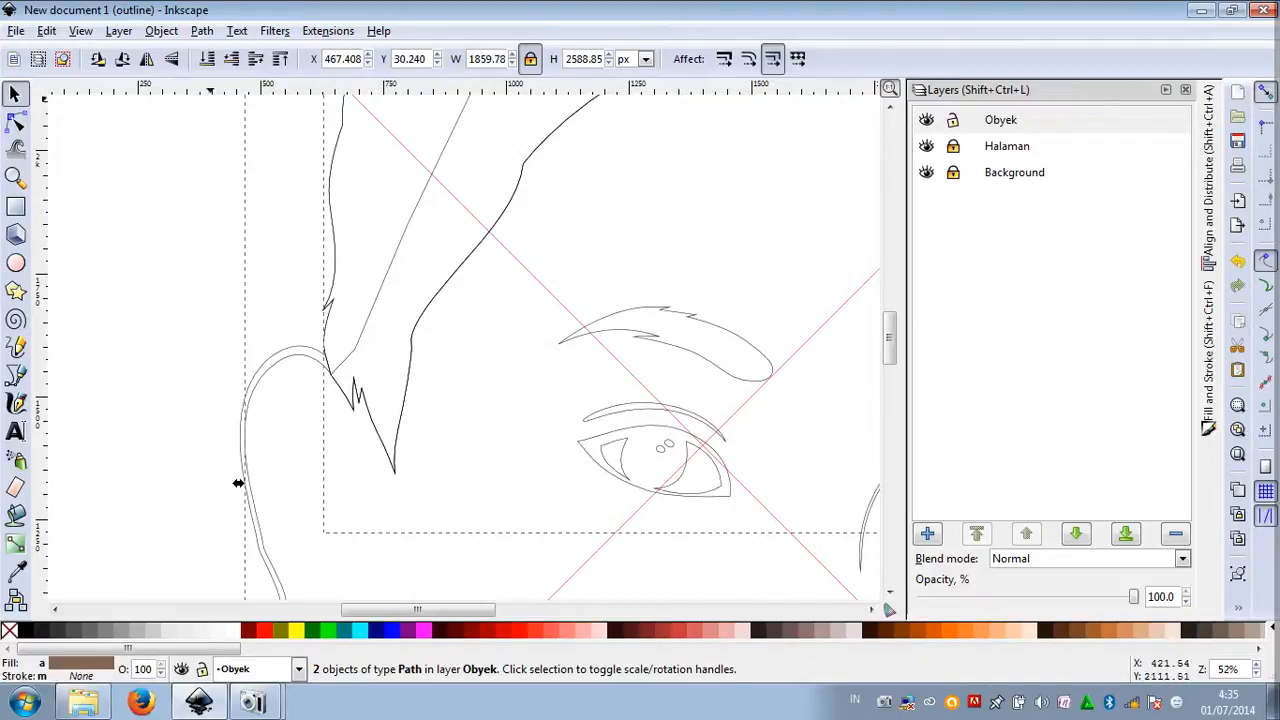
{"action": "key", "text": "alt+p"}
{"action": "key", "text": "Down"}
{"action": "key", "text": "Down"}
{"action": "key", "text": "Down"}
{"action": "key", "text": "Down"}
{"action": "key", "text": "Return"}
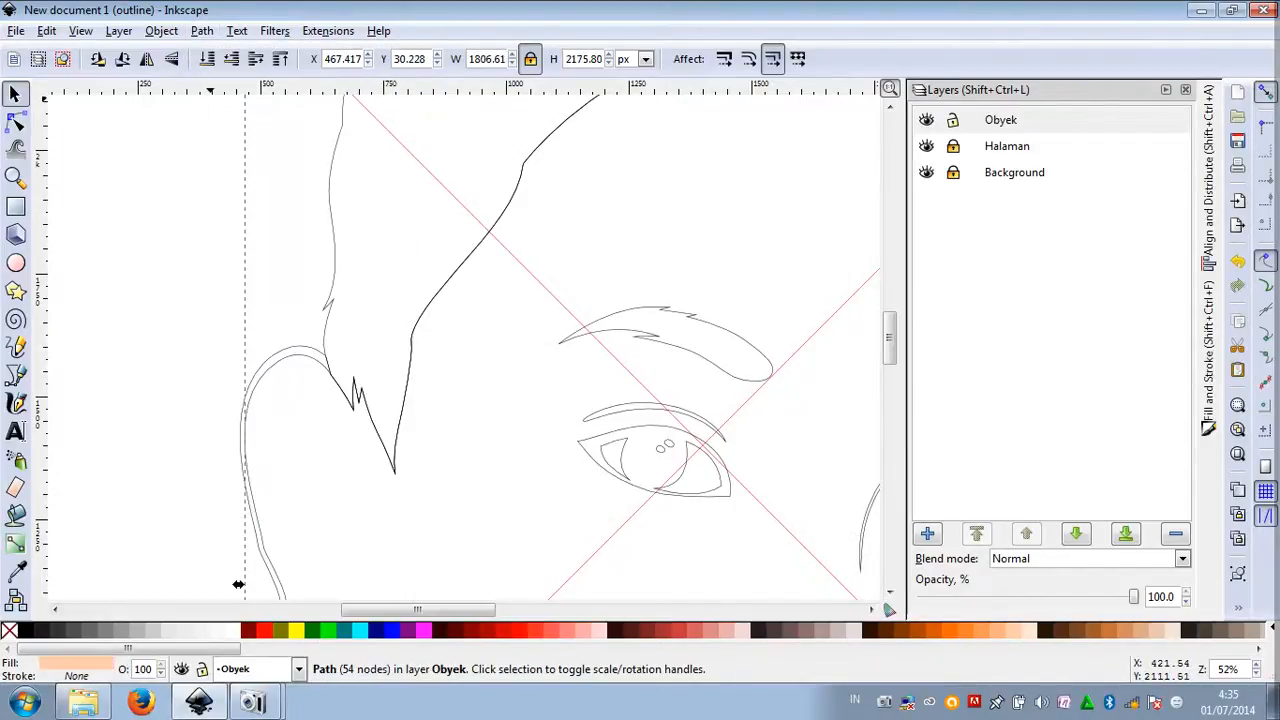
{"action": "key", "text": "Escape"}
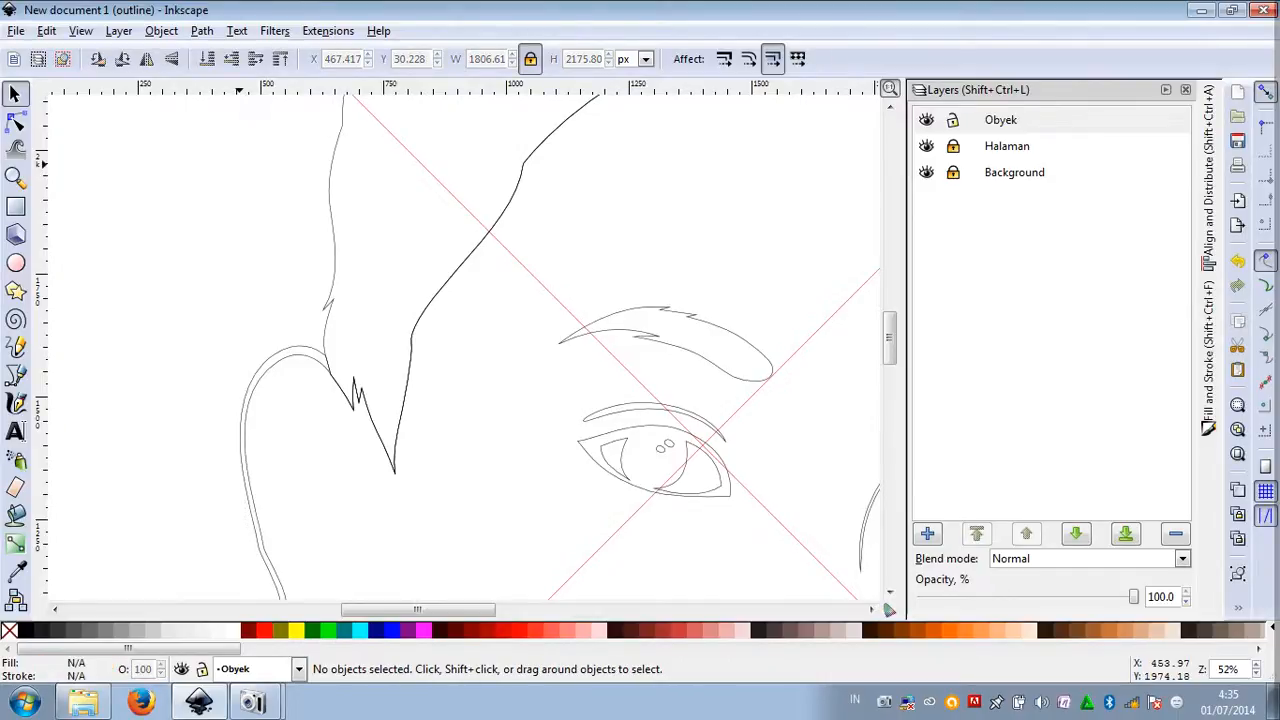
Merge the trimmed black face copy and the remaining hair shape into one path with Union, and clear the selection
{"action": "scroll", "coordinate": [161, 257], "scroll_direction": "down", "scroll_amount": 3}
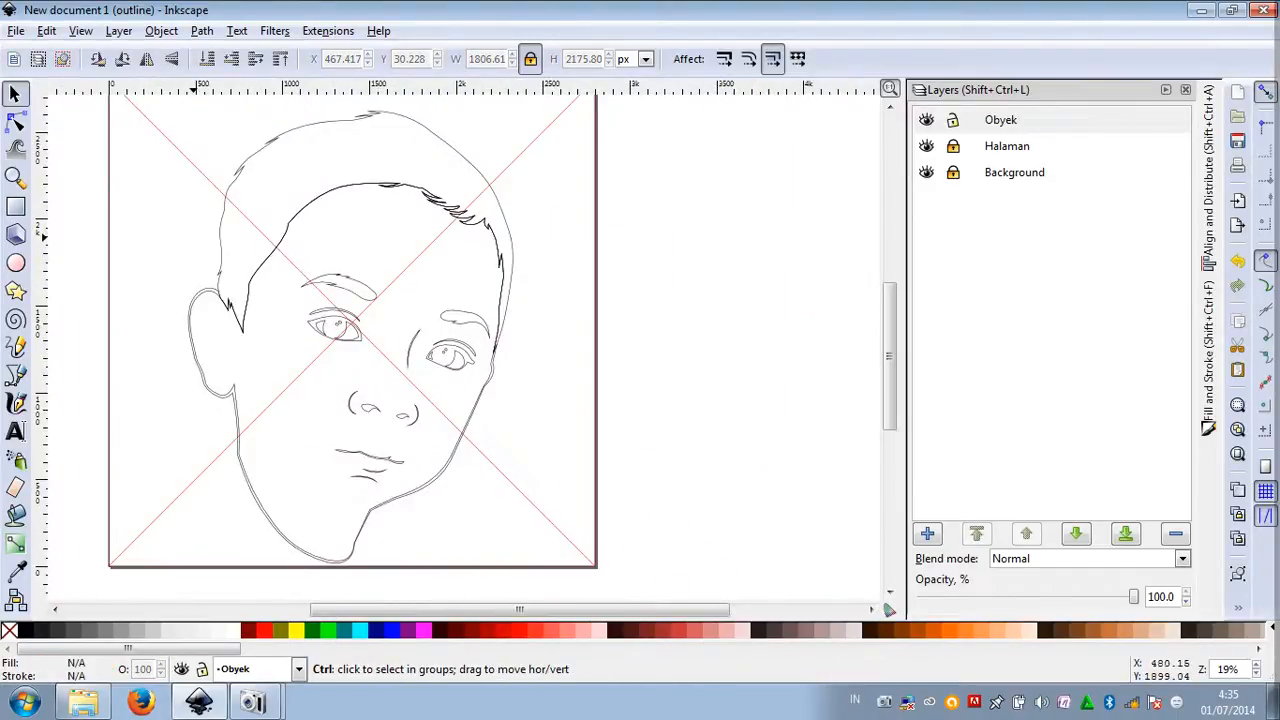
{"action": "scroll", "coordinate": [219, 276], "scroll_direction": "up", "scroll_amount": 3}
{"action": "scroll", "coordinate": [219, 276], "scroll_direction": "up", "scroll_amount": 1}
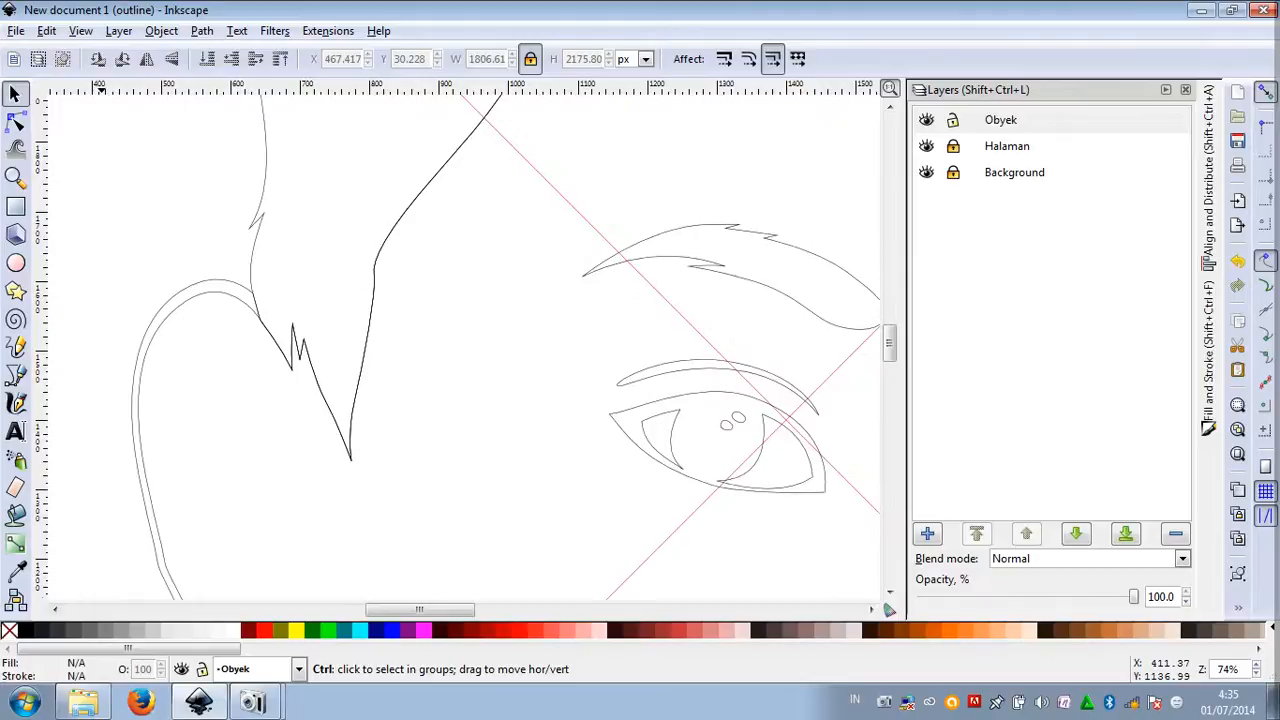
{"action": "scroll", "coordinate": [219, 276], "scroll_direction": "down", "scroll_amount": 3}
{"action": "scroll", "coordinate": [232, 270], "scroll_direction": "up", "scroll_amount": 1}
{"action": "scroll", "coordinate": [232, 272], "scroll_direction": "up", "scroll_amount": 2}
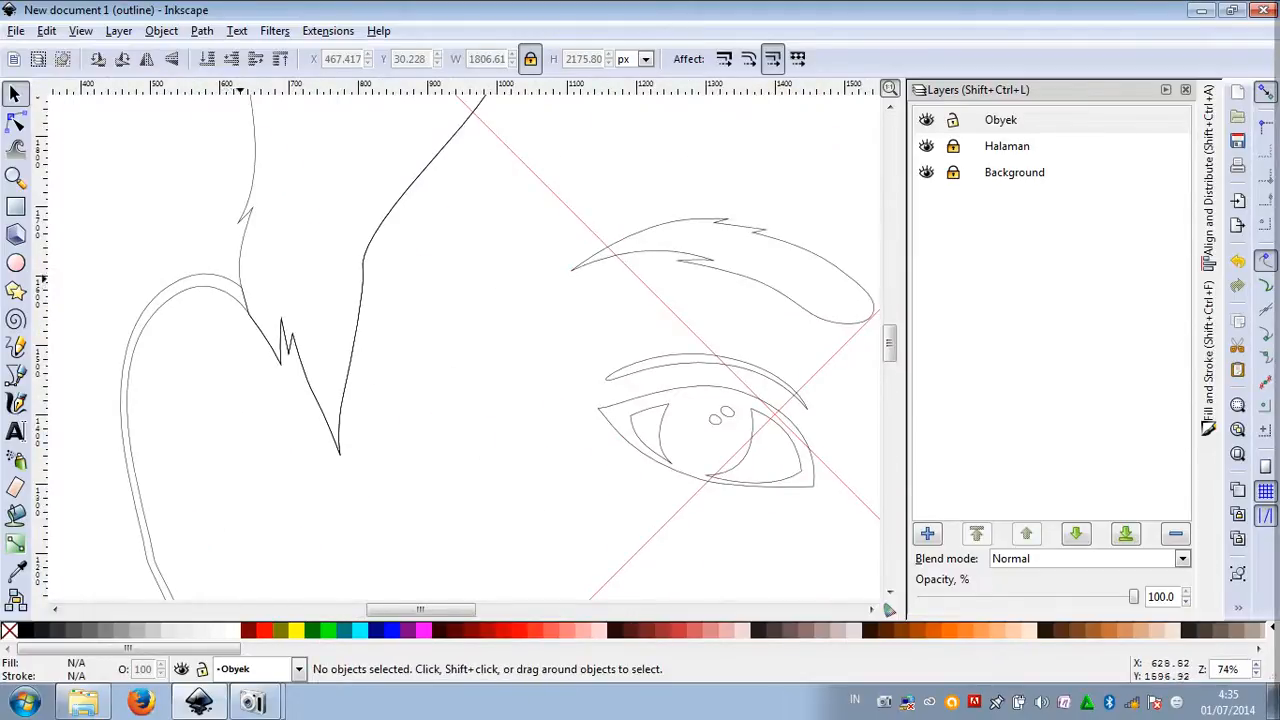
{"action": "left_click", "coordinate": [215, 276]}
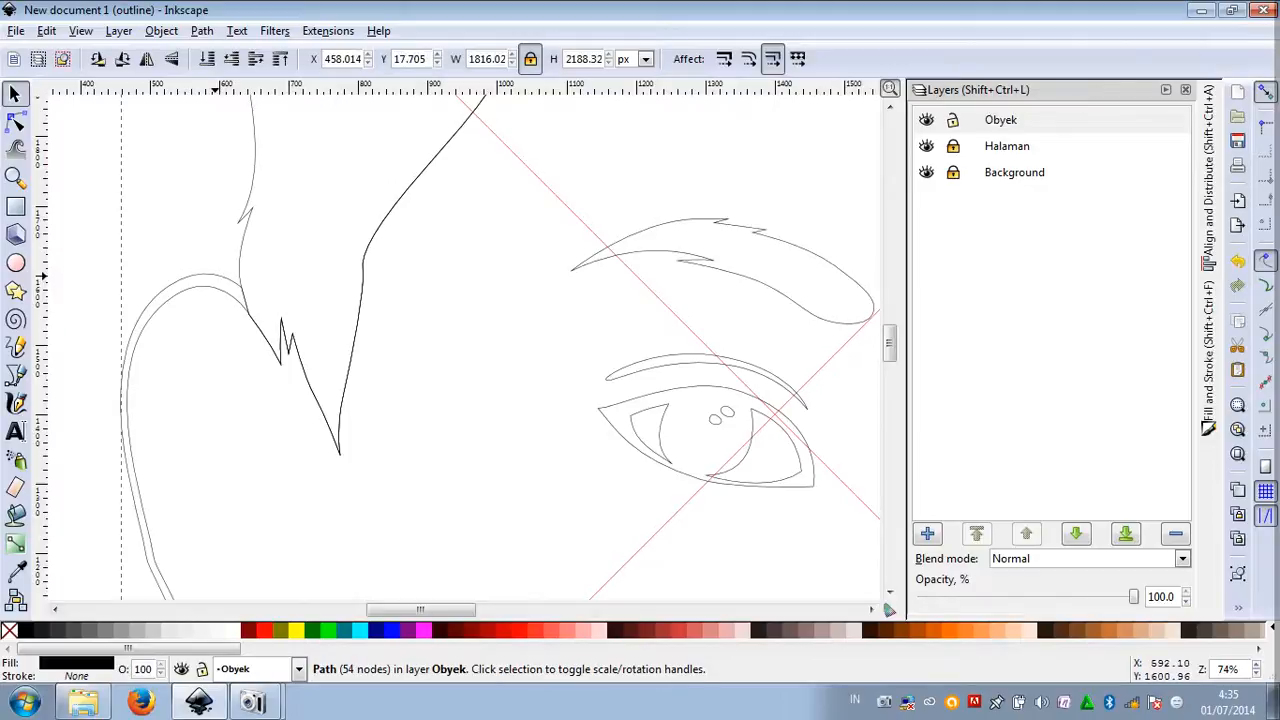
{"action": "left_click", "coordinate": [114, 471], "text": "shift"}
{"action": "key", "text": "alt+p"}
{"action": "key", "text": "Down"}
{"action": "key", "text": "Down"}
{"action": "key", "text": "Down"}
{"action": "key", "text": "Down"}
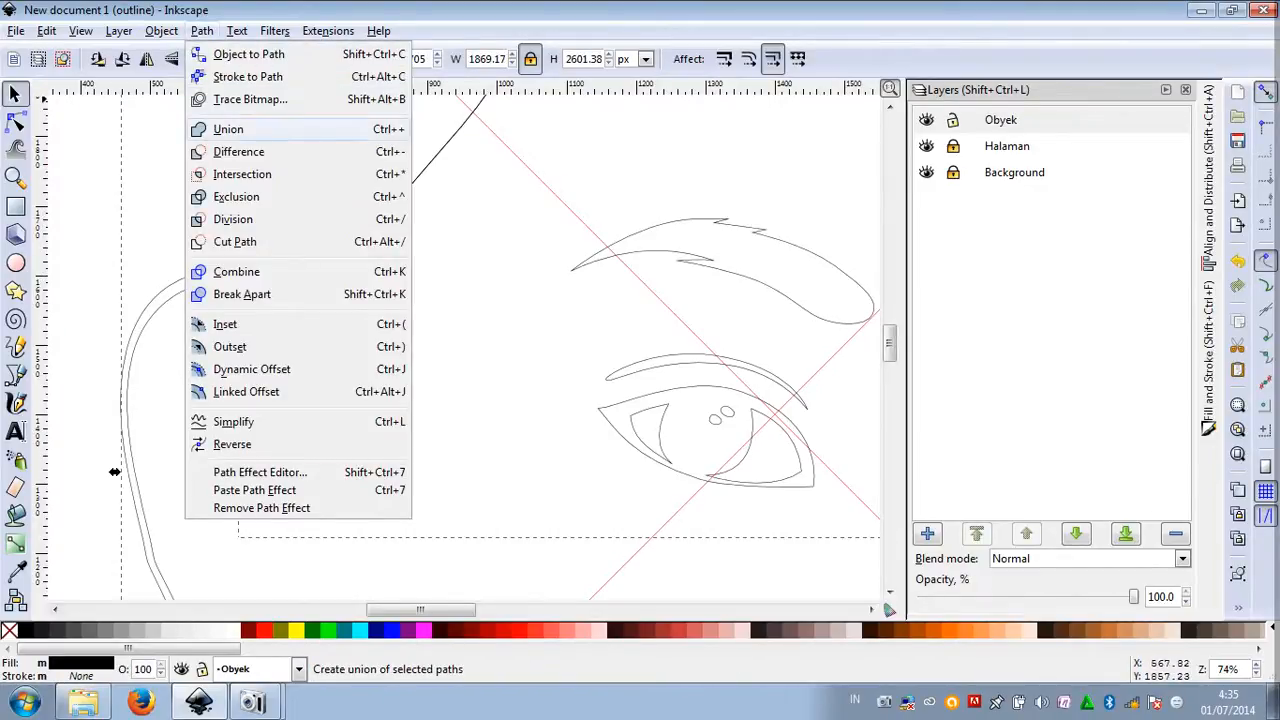
{"action": "key", "text": "Return"}
{"action": "key", "text": "Escape"}
{"action": "scroll", "coordinate": [350, 228], "scroll_direction": "down", "scroll_amount": 5}
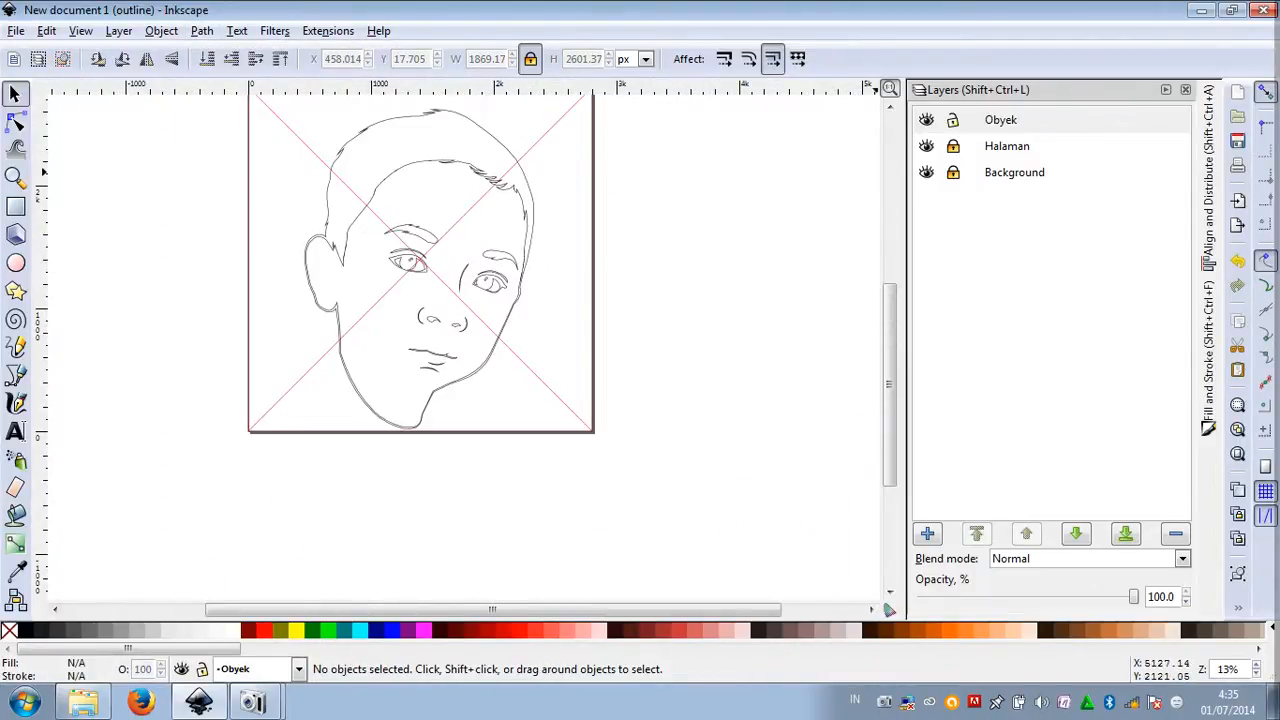
Return the drawing to Normal display mode
{"action": "left_click", "coordinate": [80, 31]}
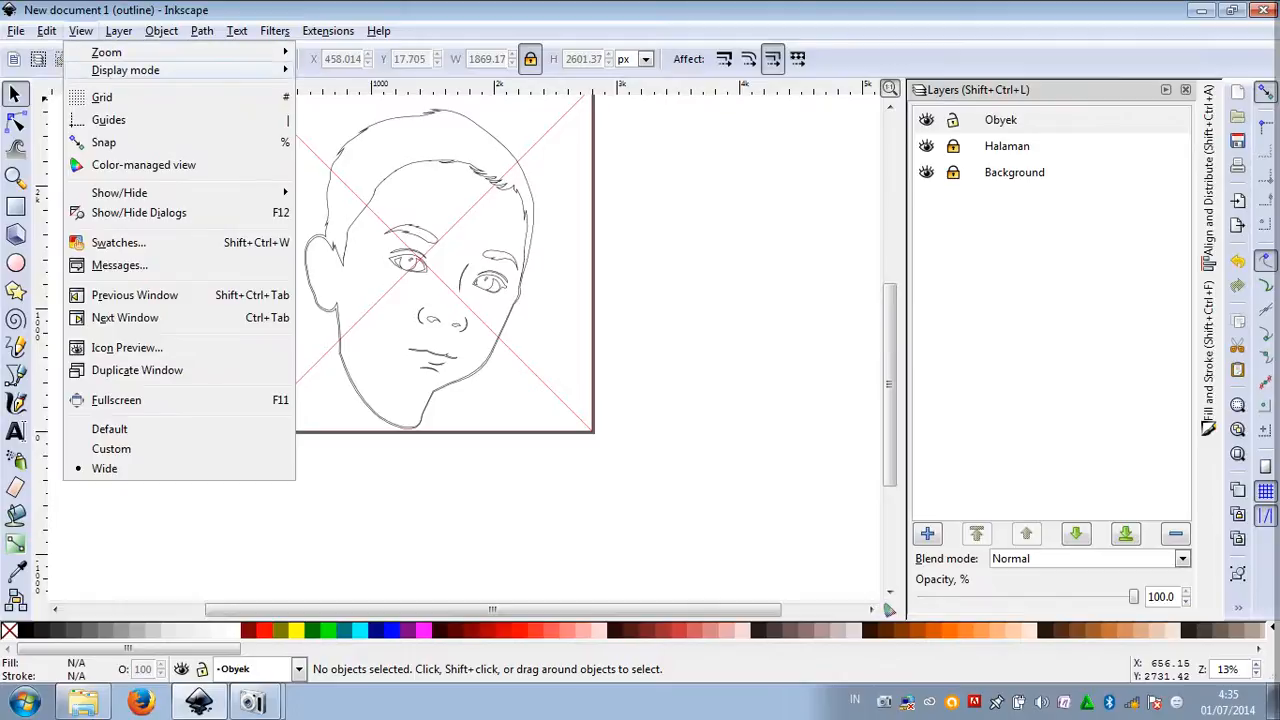
{"action": "mouse_move", "coordinate": [125, 70]}
{"action": "left_click", "coordinate": [338, 89]}
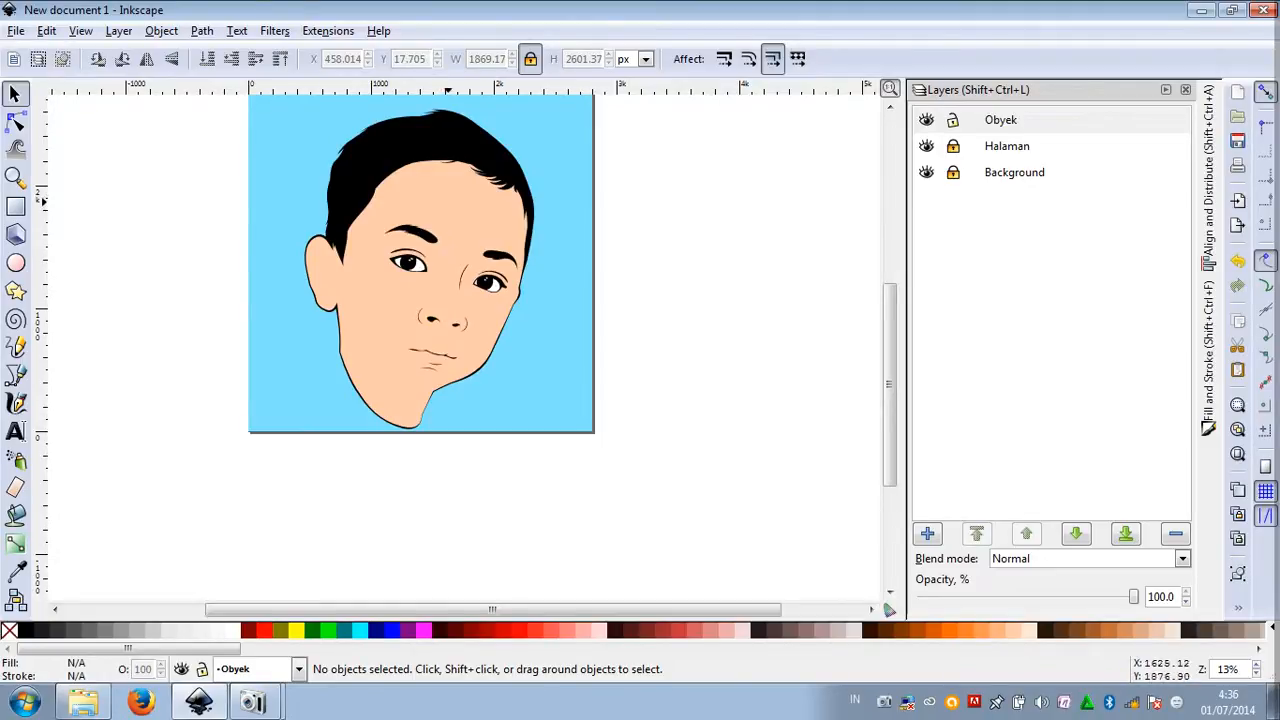
Move the skin shape aside to check the merged black silhouette beneath it, and undo the move
{"action": "left_click_drag", "start_coordinate": [448, 200], "coordinate": [655, 222]}
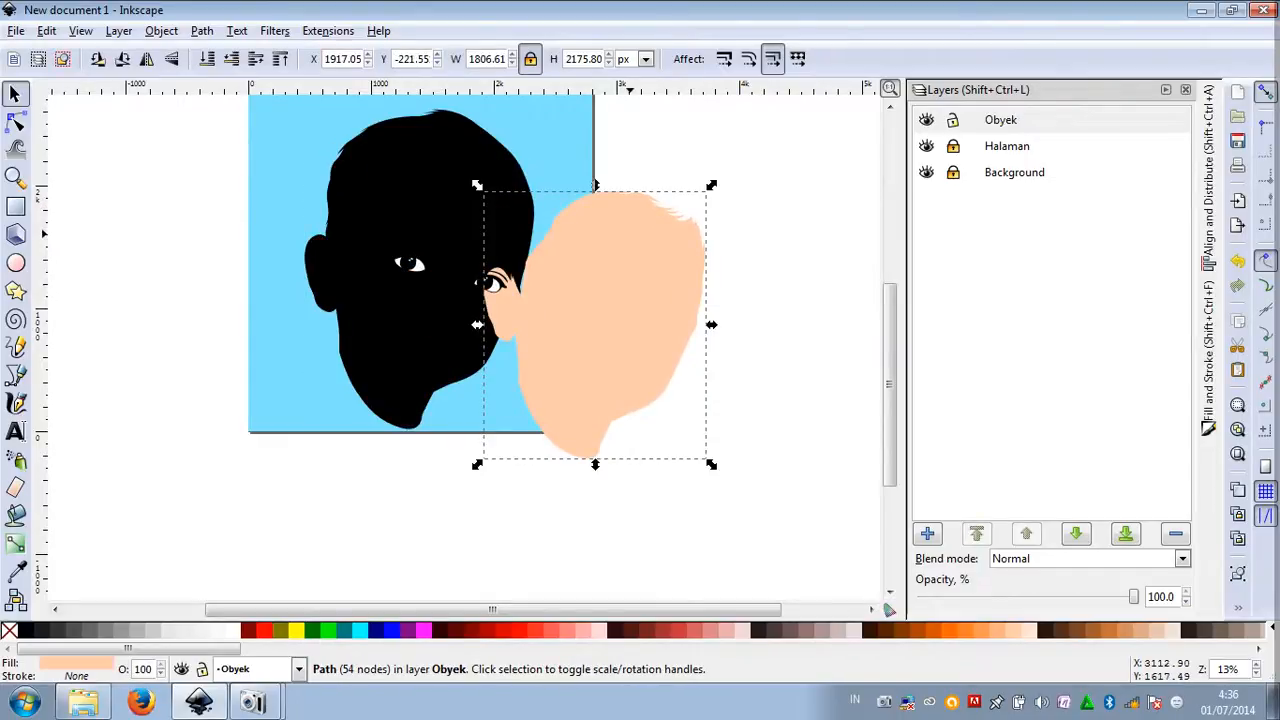
{"action": "key", "text": "ctrl+z"}
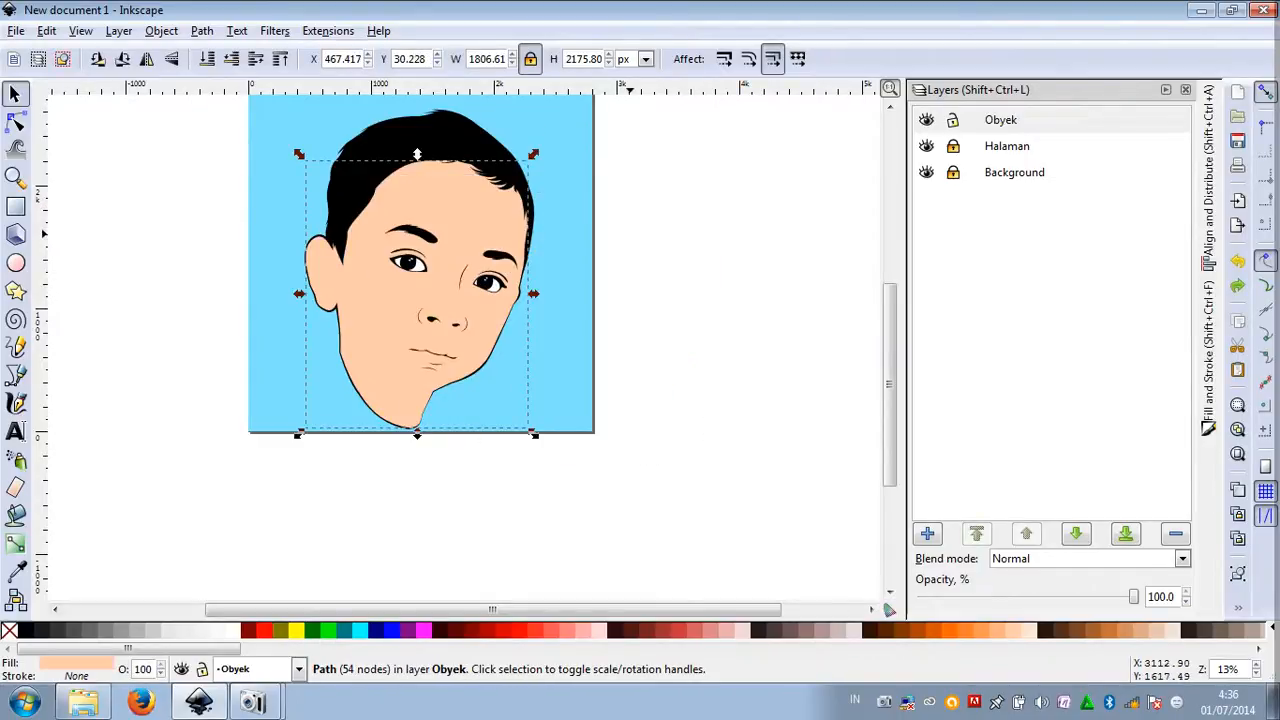
{"action": "scroll", "coordinate": [393, 173], "scroll_direction": "up", "scroll_amount": 3}
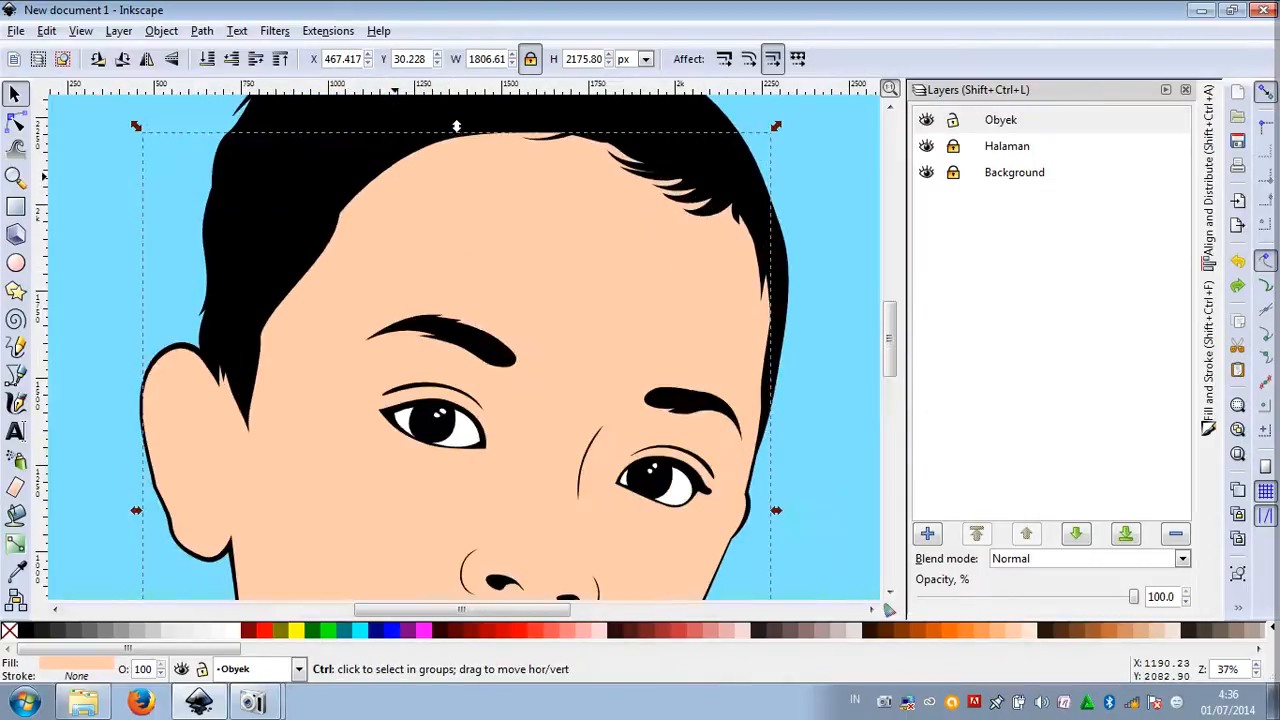
{"action": "scroll", "coordinate": [385, 167], "scroll_direction": "down", "scroll_amount": 2}
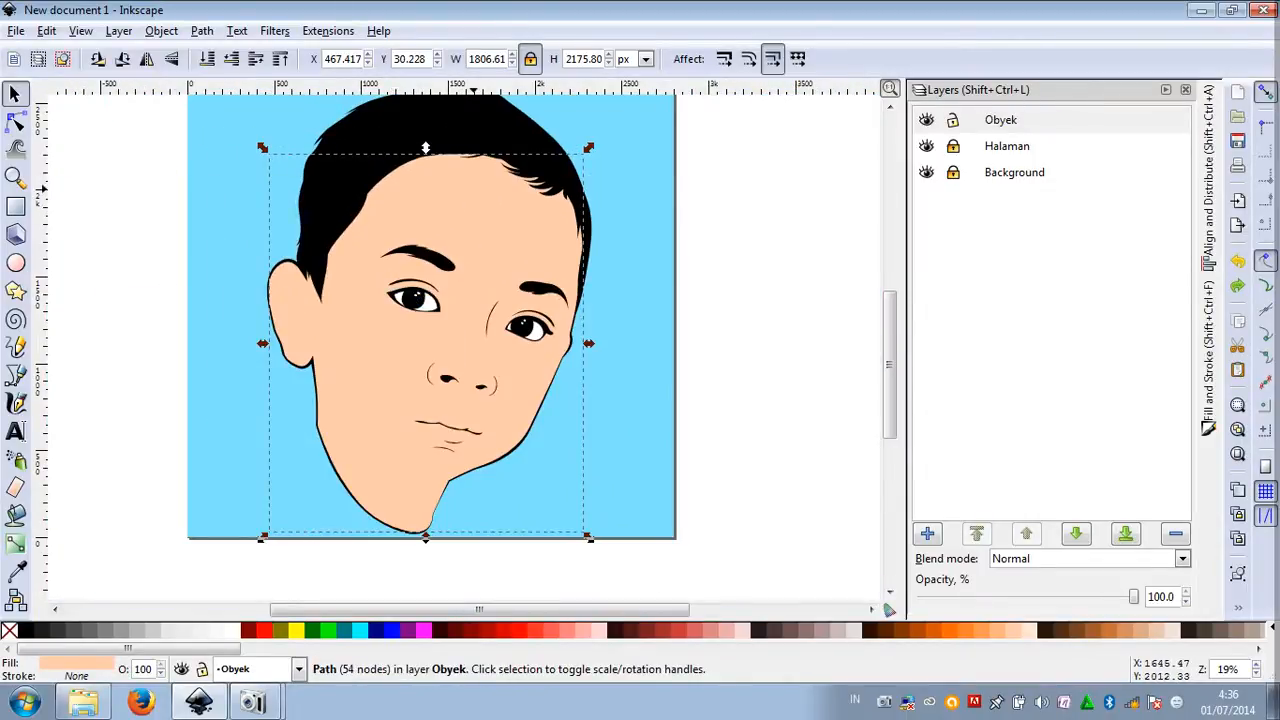
Duplicate the skin shape, subtract the copy from the black hair-and-outline silhouette with Difference, and clear the selection
{"action": "left_click", "coordinate": [474, 188]}
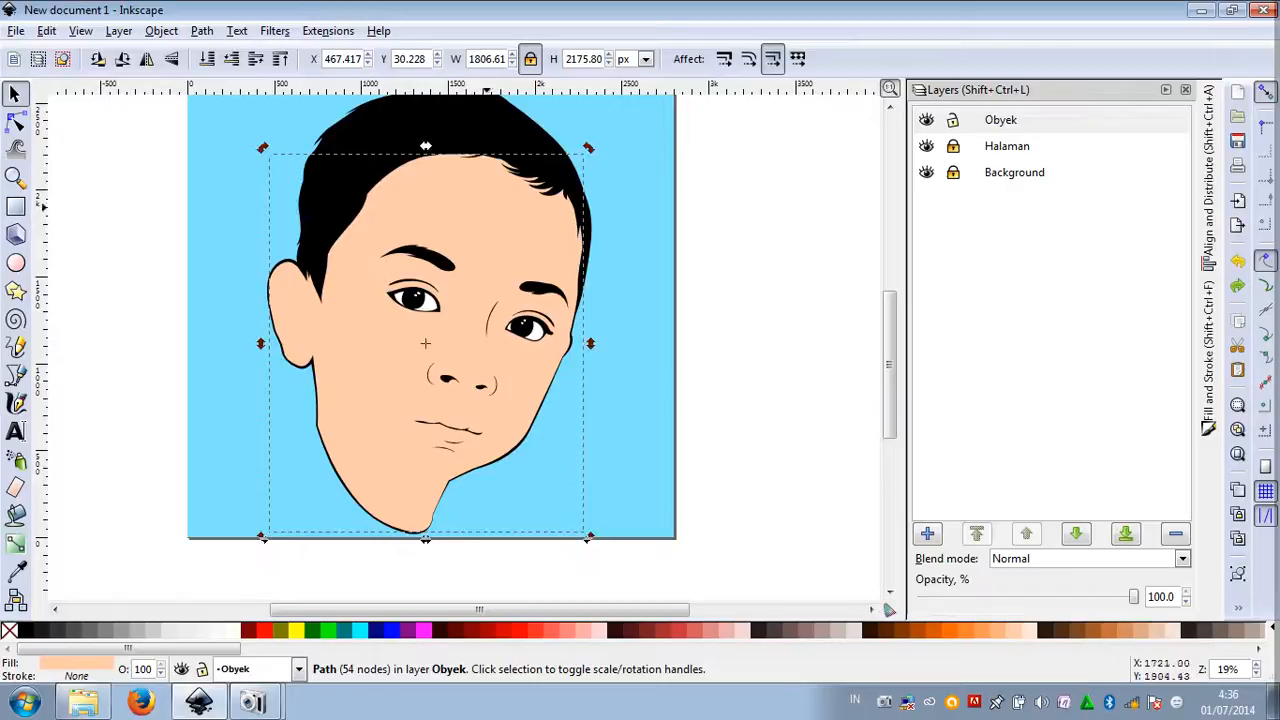
{"action": "key", "text": "ctrl+d"}
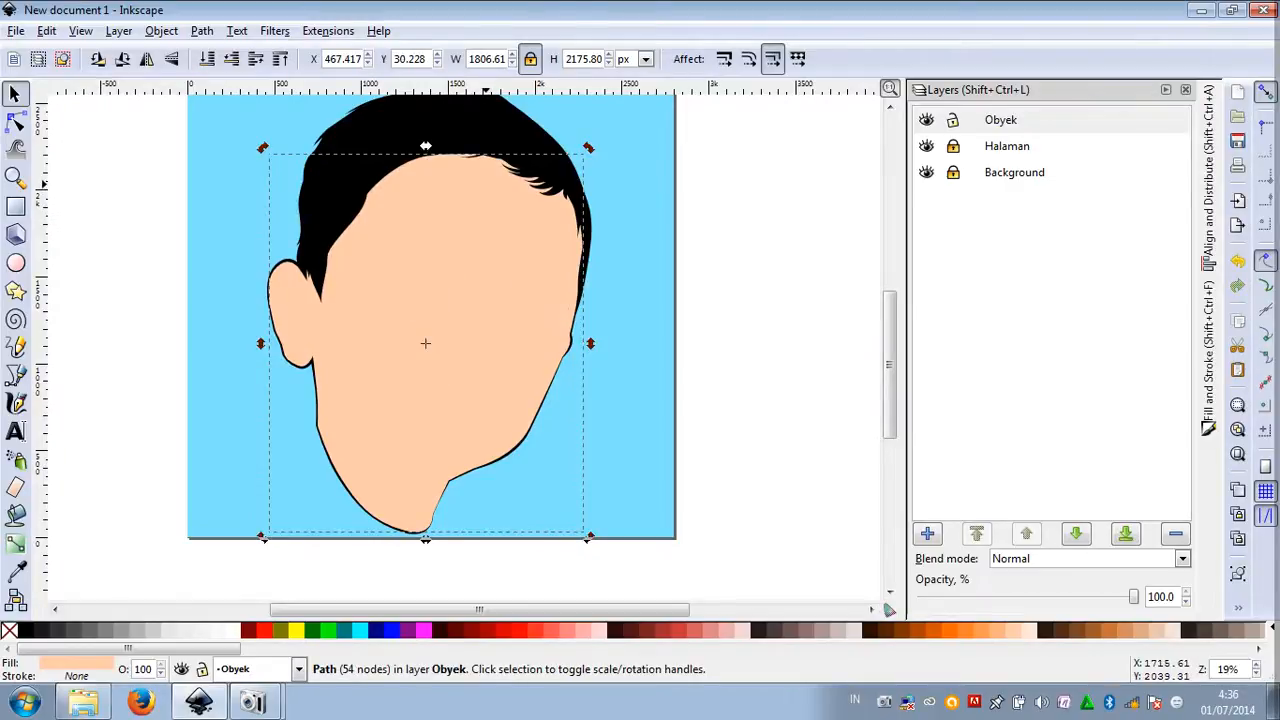
{"action": "left_click", "coordinate": [380, 138], "text": "shift"}
{"action": "left_click", "coordinate": [202, 31]}
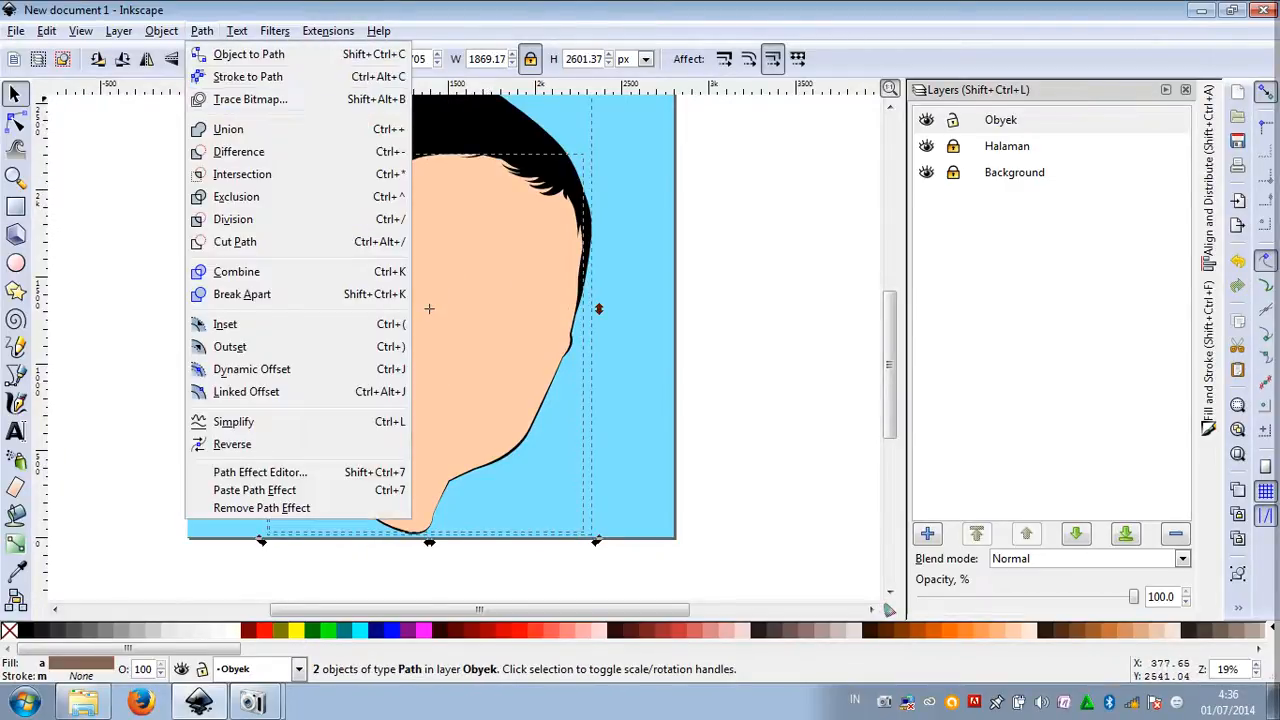
{"action": "left_click", "coordinate": [228, 147]}
{"action": "left_click", "coordinate": [694, 201]}
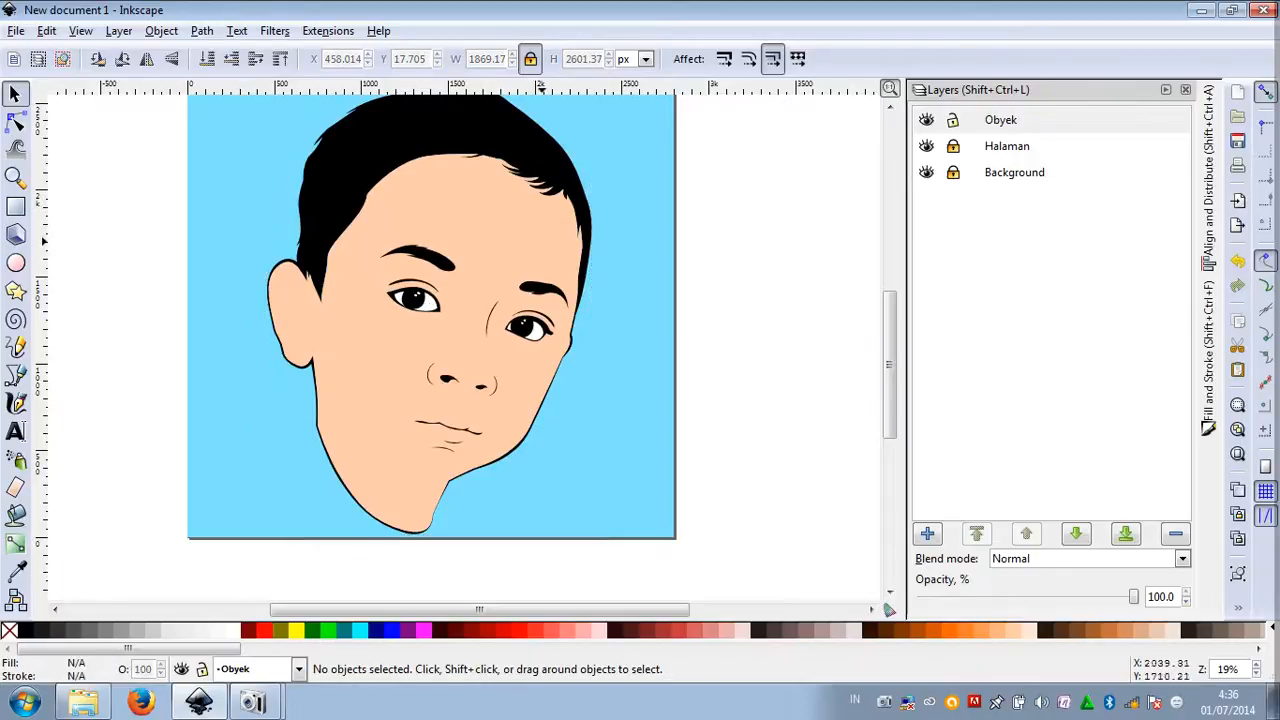
Move the skin shape off the face to check the cut-out black linework, toggling the move, and undo it
{"action": "left_click_drag", "start_coordinate": [503, 236], "coordinate": [762, 288]}
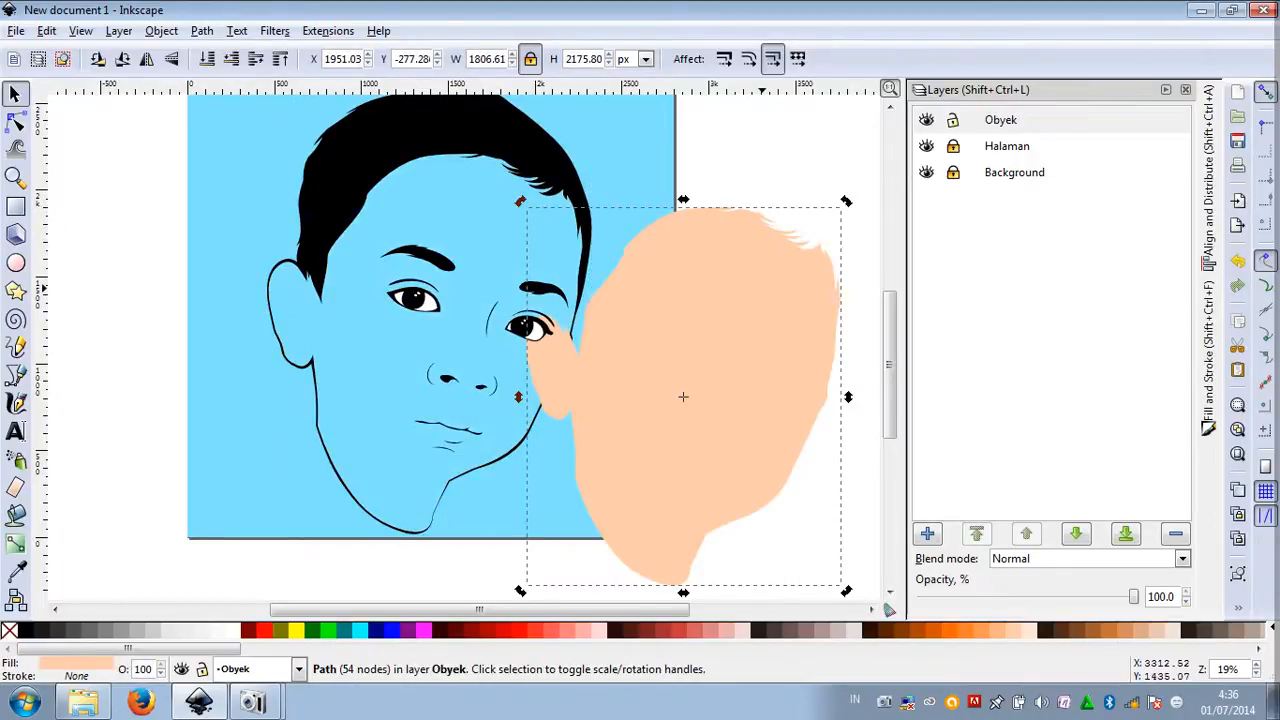
{"action": "key", "text": "ctrl+z"}
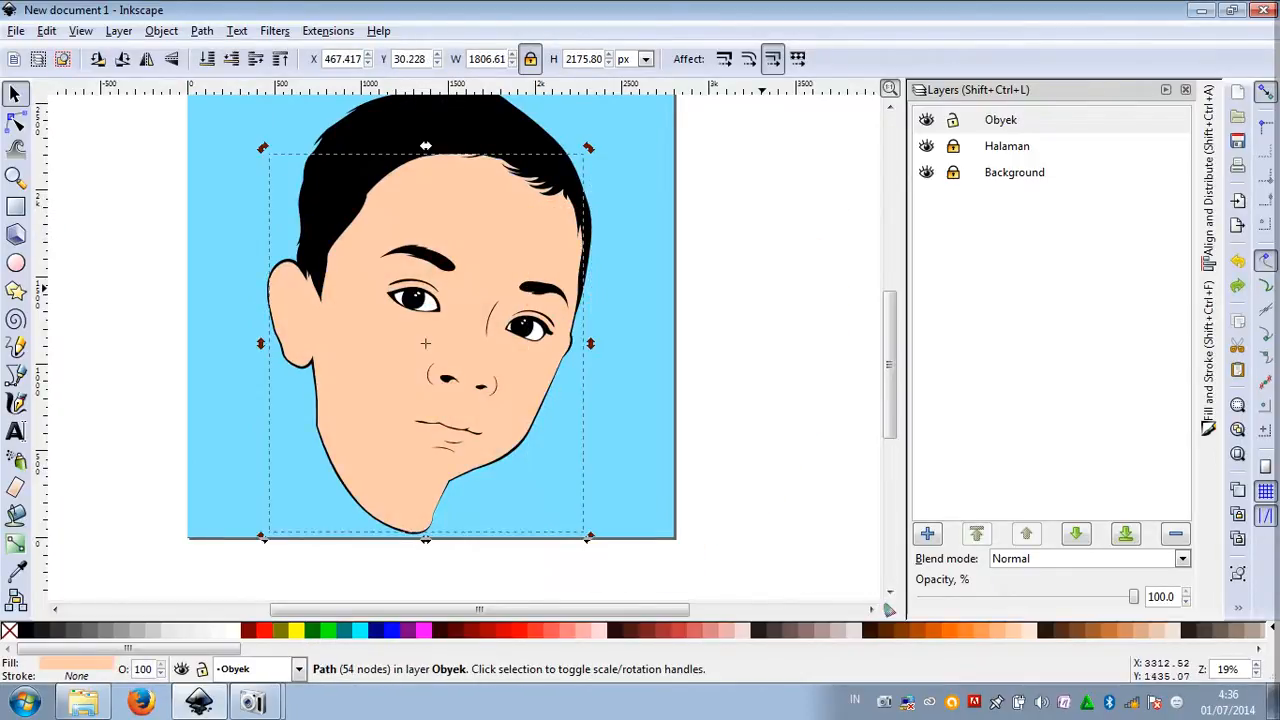
{"action": "key", "text": "ctrl+shift+z"}
{"action": "key", "text": "ctrl+z"}
{"action": "key", "text": "ctrl+shift+z"}
{"action": "key", "text": "ctrl+z"}
{"action": "key", "text": "ctrl+shift+z"}
{"action": "key", "text": "ctrl+z"}
Hide the Halaman layer and give the skin shape no fill and a black stroke to reveal the photo
{"action": "left_click", "coordinate": [927, 146]}
{"action": "left_click", "coordinate": [927, 146]}
{"action": "left_click", "coordinate": [927, 146]}
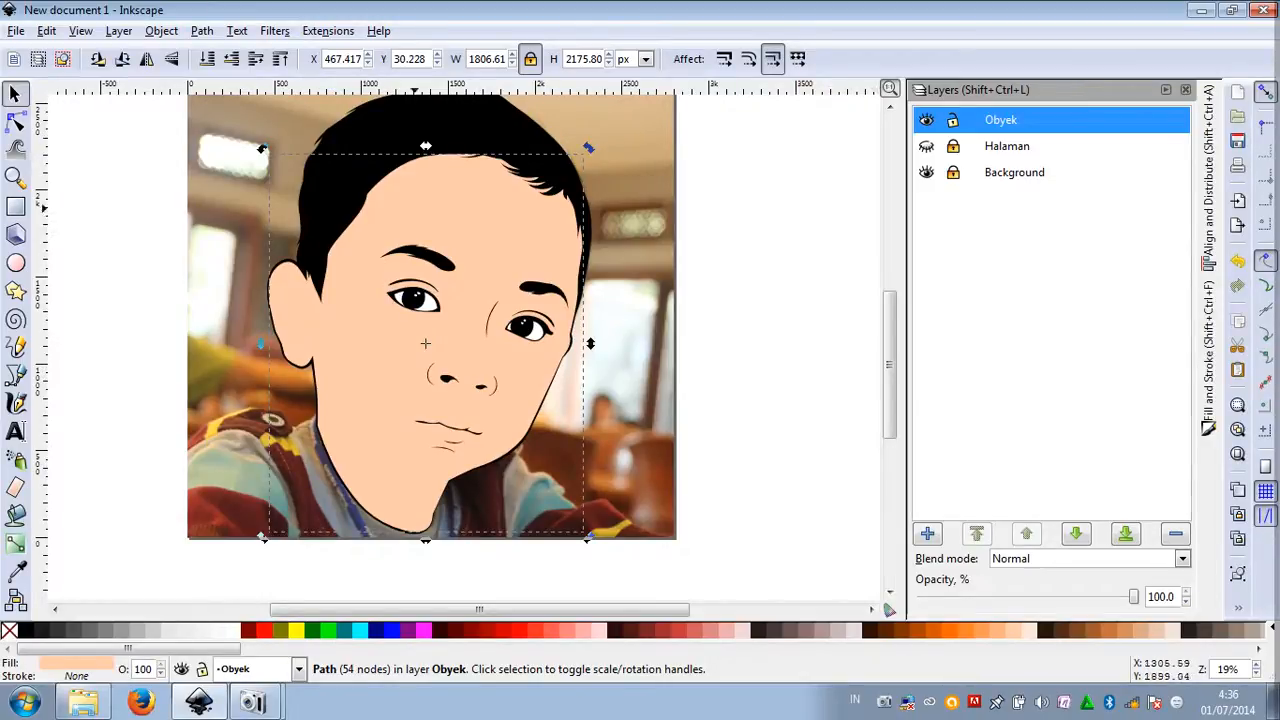
{"action": "left_click", "coordinate": [415, 208]}
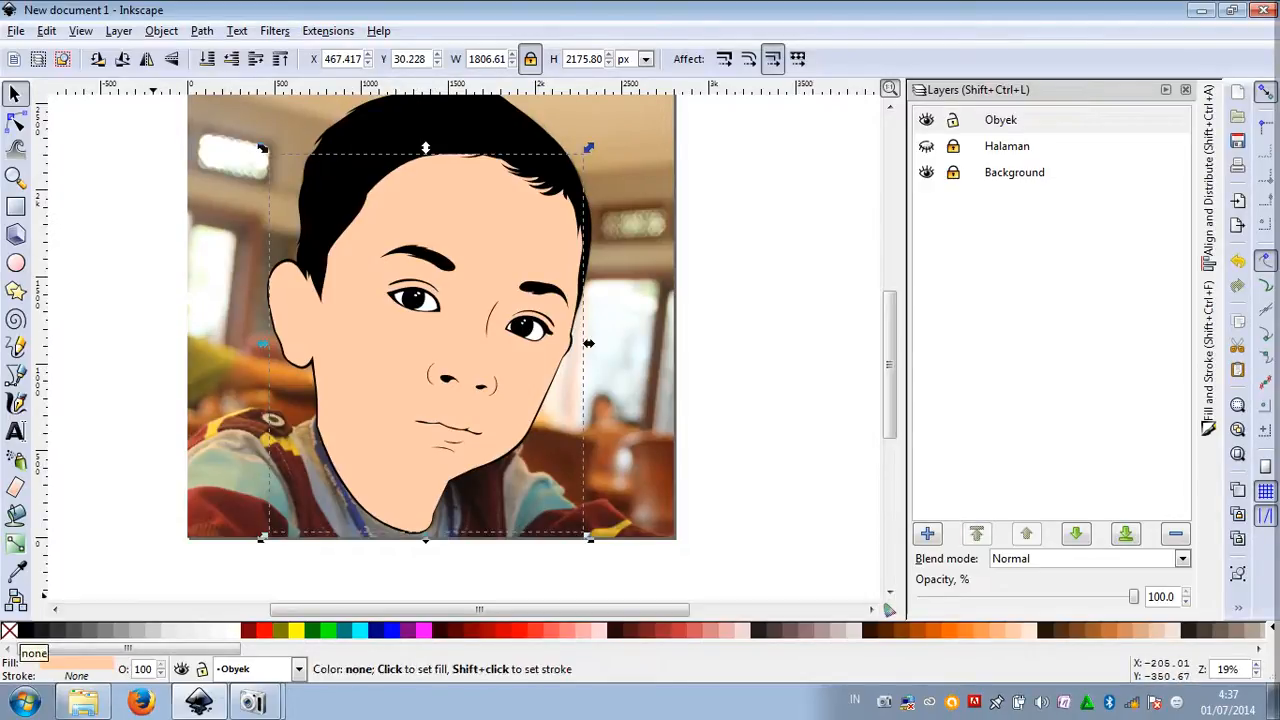
{"action": "left_click", "coordinate": [8, 630]}
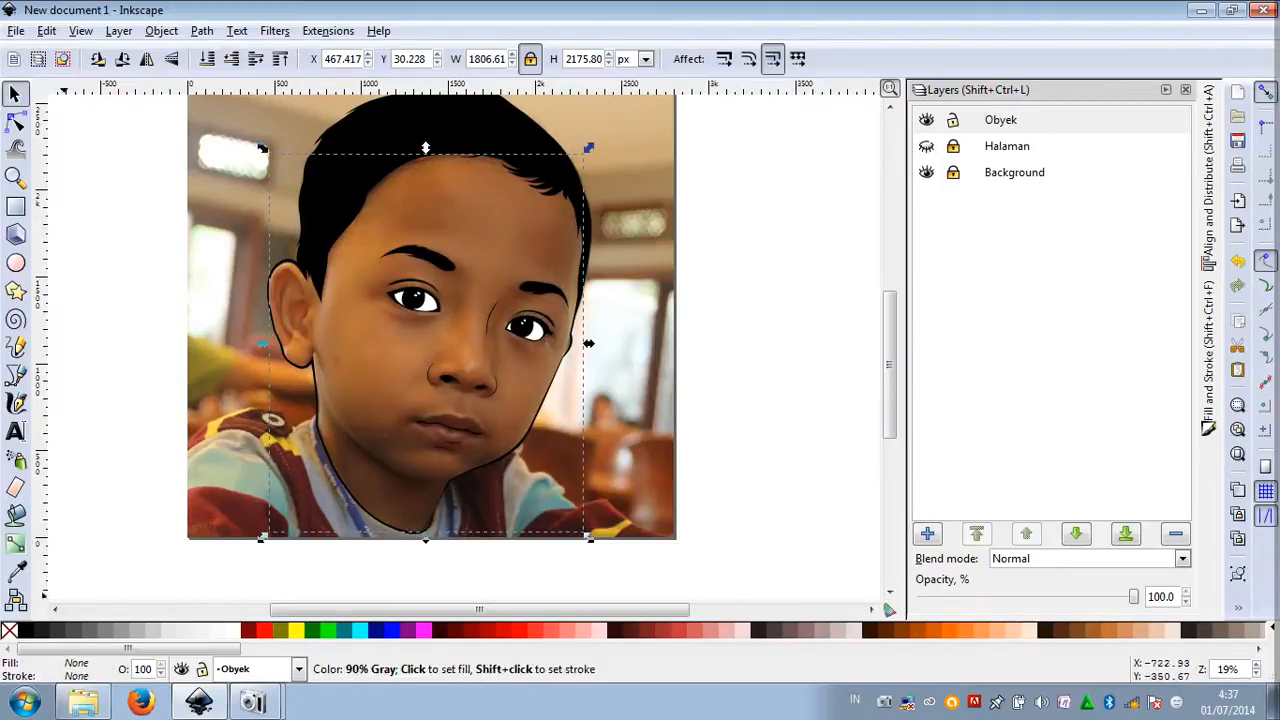
{"action": "left_click", "coordinate": [25, 630], "text": "shift"}
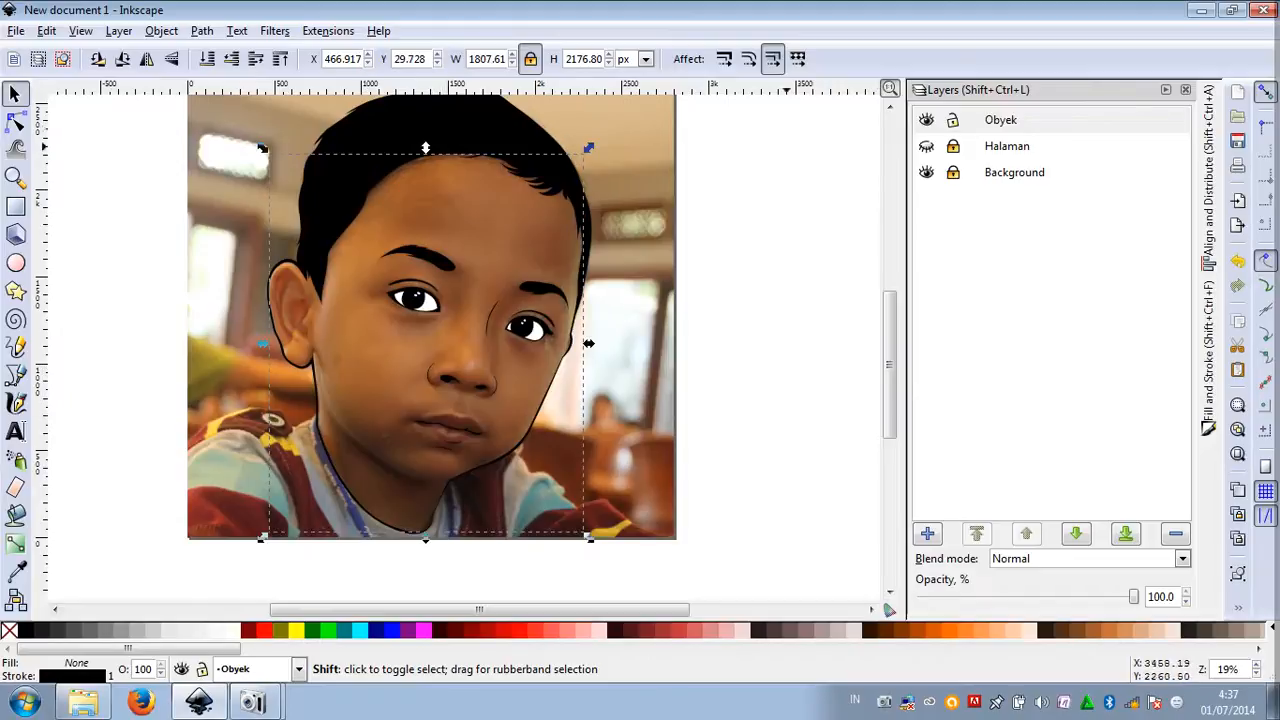
Delete the black hair-and-outline shape to inspect the bare skin path around the ear, and undo the deletion
{"action": "left_click", "coordinate": [475, 129]}
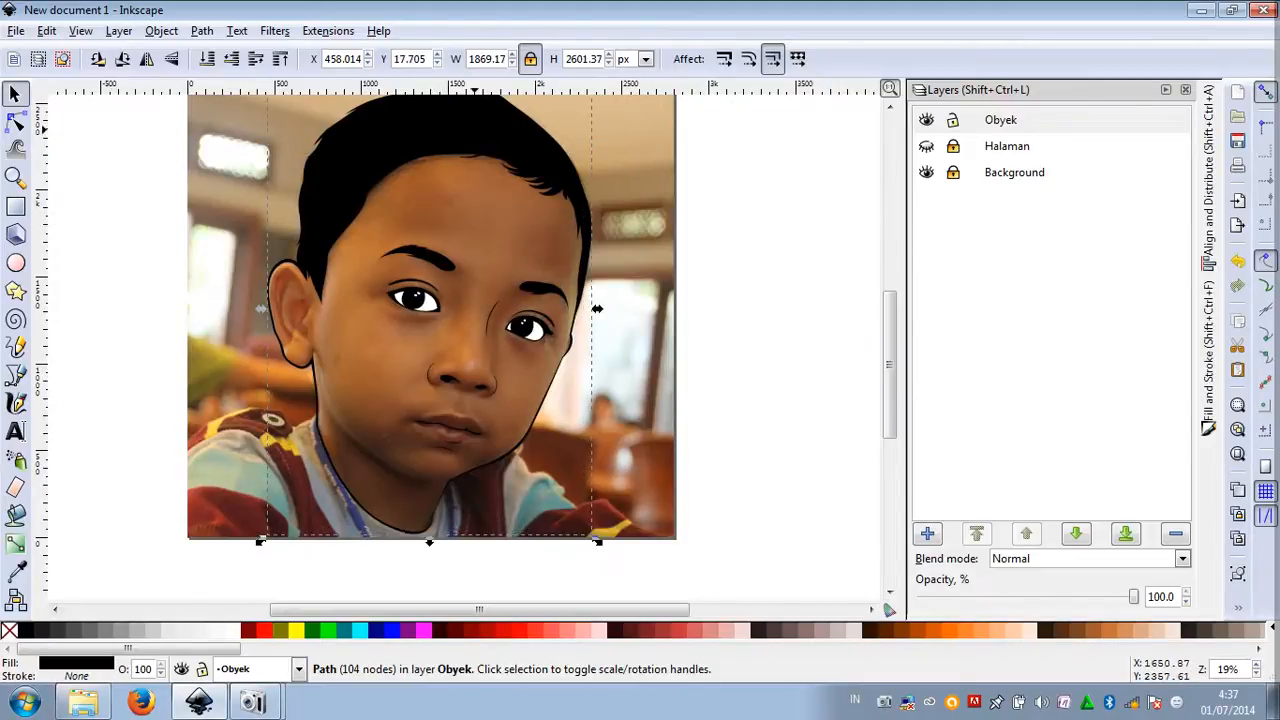
{"action": "key", "text": "Delete"}
{"action": "key", "text": "z"}
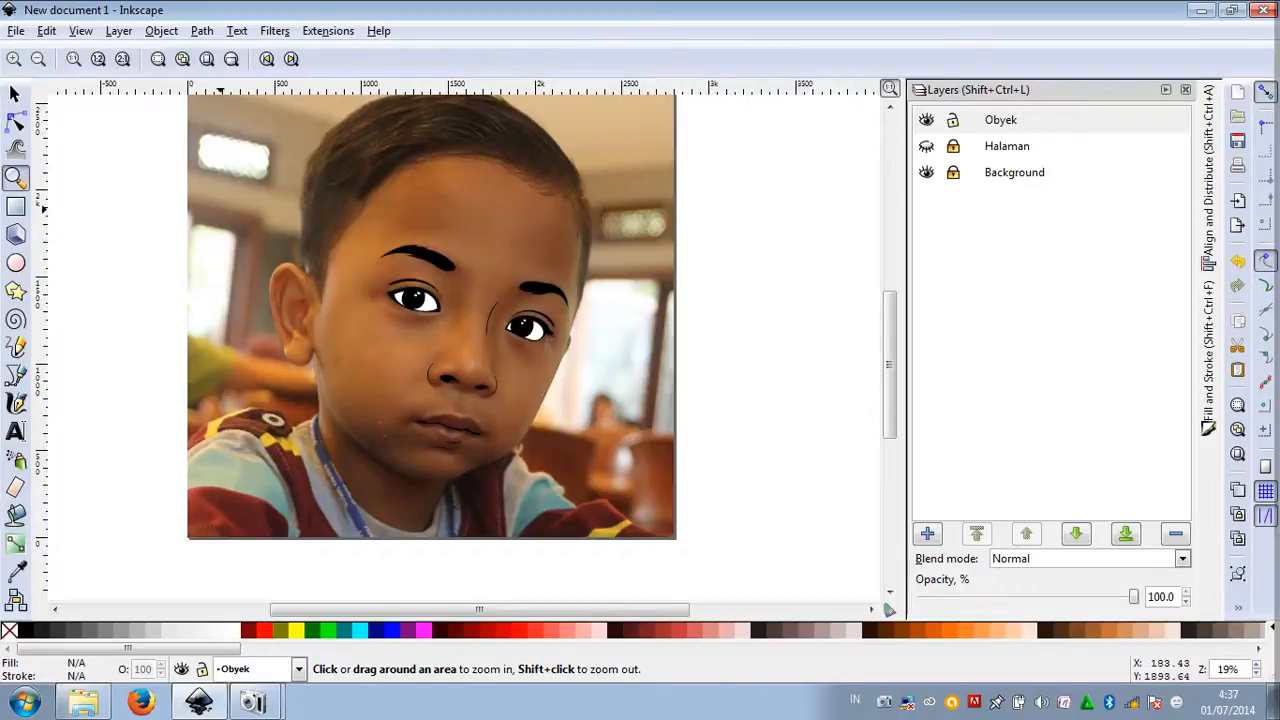
{"action": "left_click_drag", "start_coordinate": [274, 240], "coordinate": [344, 324]}
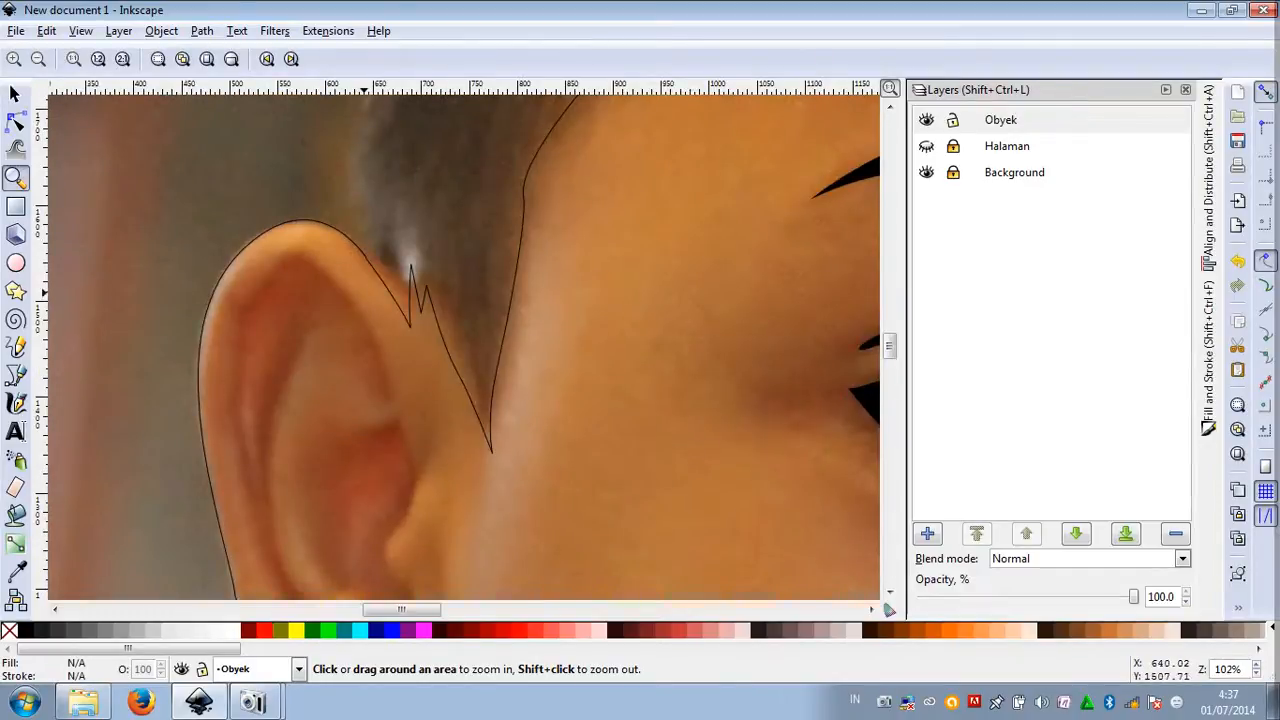
{"action": "key", "text": "5"}
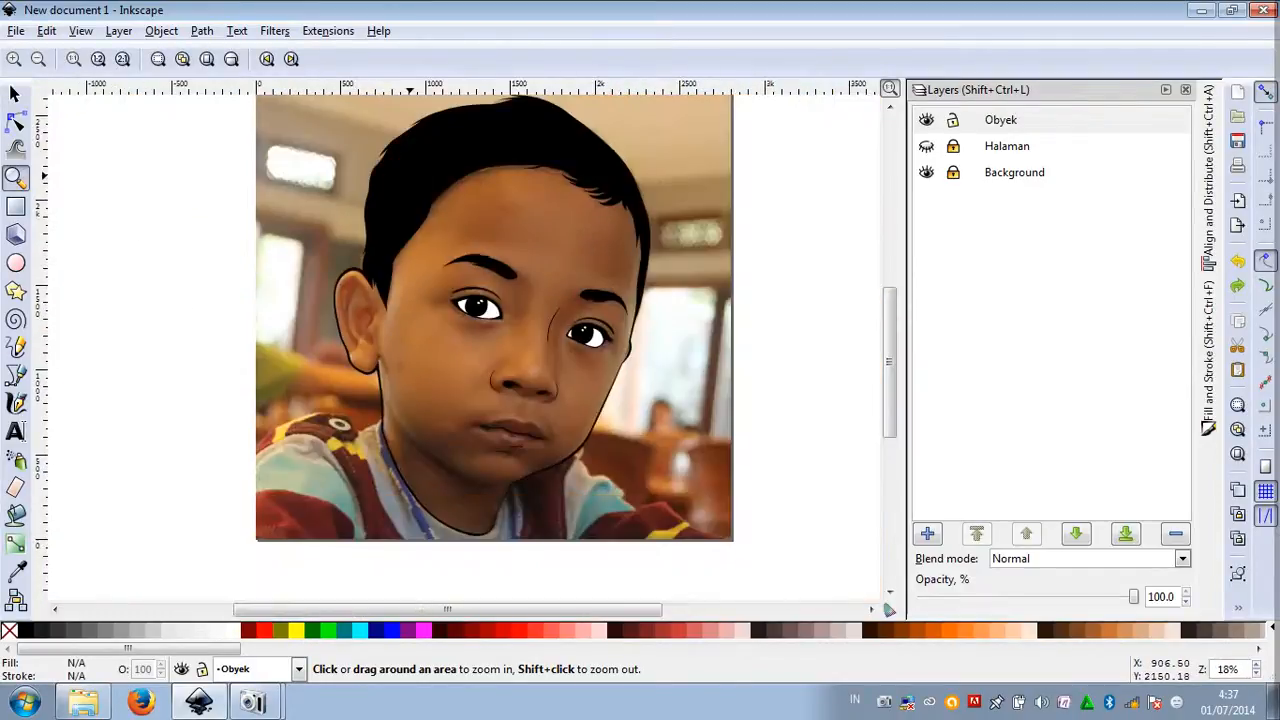
{"action": "key", "text": "s"}
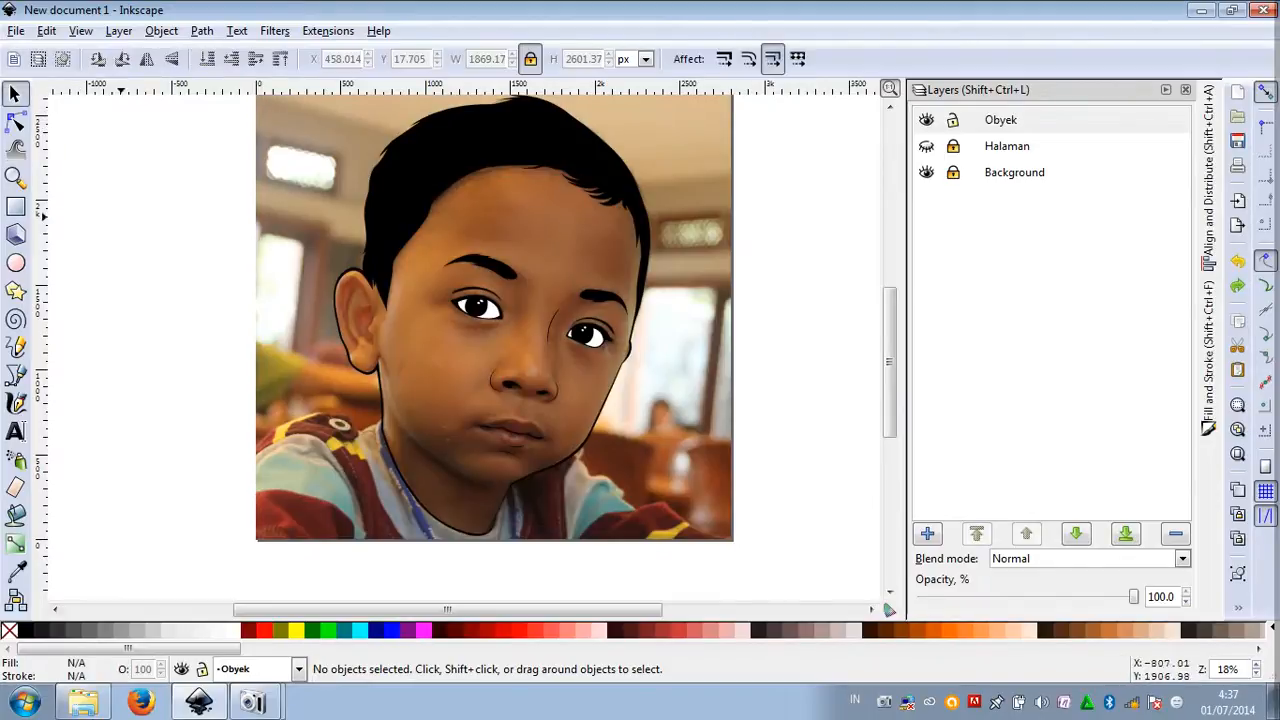
Trace the inner fold of the ear as a closed curved Bezier path following the photo
{"action": "scroll", "coordinate": [360, 292], "scroll_direction": "up", "scroll_amount": 4}
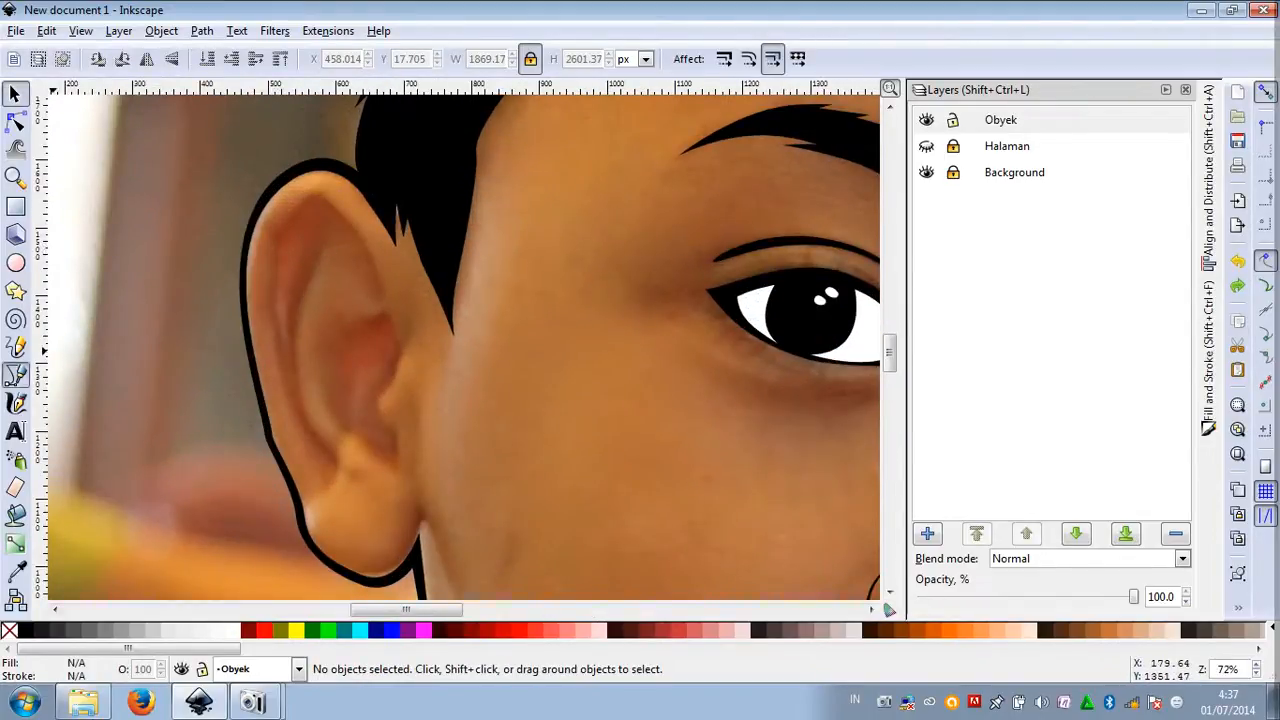
{"action": "left_click", "coordinate": [15, 374]}
{"action": "left_click", "coordinate": [328, 456]}
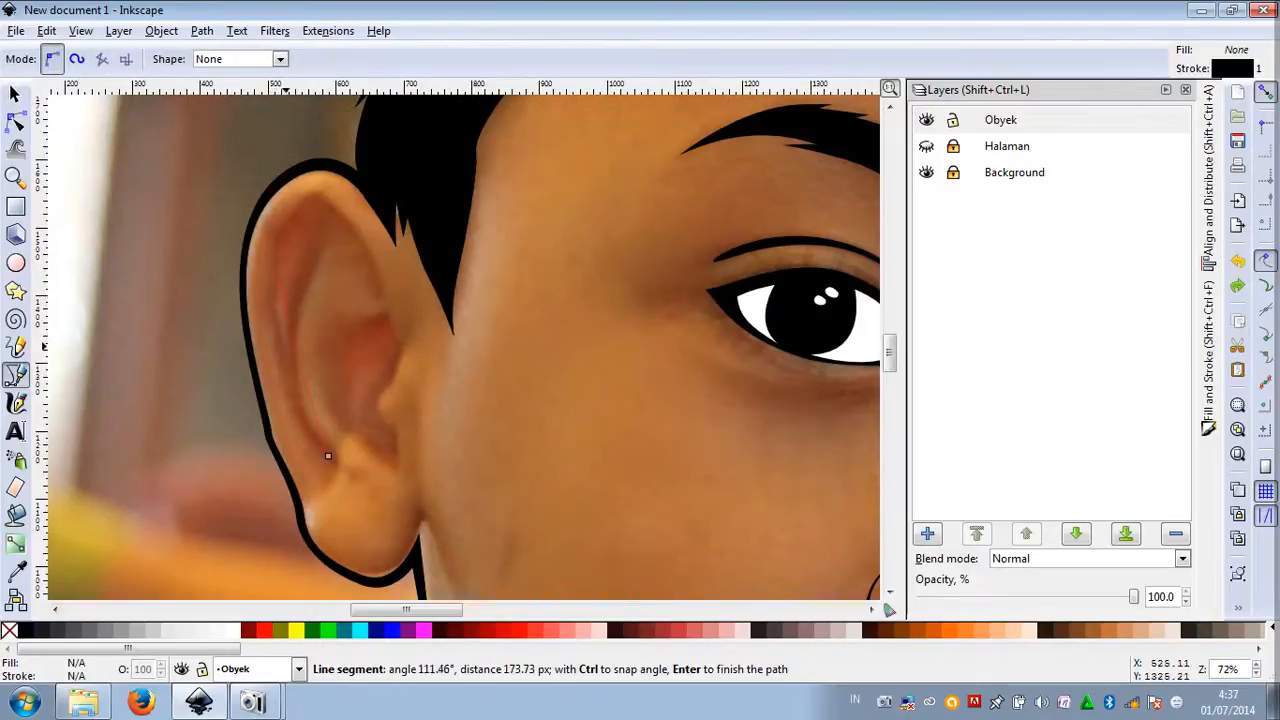
{"action": "left_click_drag", "start_coordinate": [275, 322], "coordinate": [266, 212]}
{"action": "left_click", "coordinate": [316, 195]}
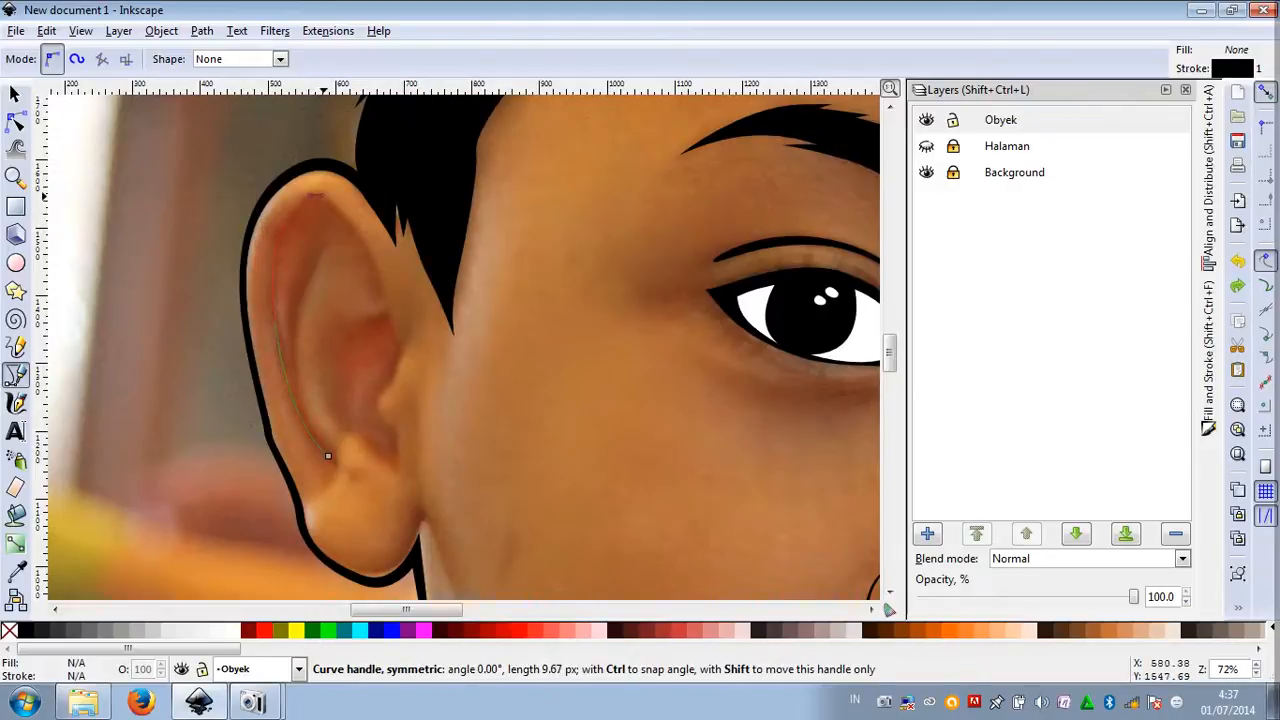
{"action": "left_click_drag", "start_coordinate": [362, 240], "coordinate": [394, 299]}
{"action": "left_click_drag", "start_coordinate": [345, 236], "coordinate": [322, 258]}
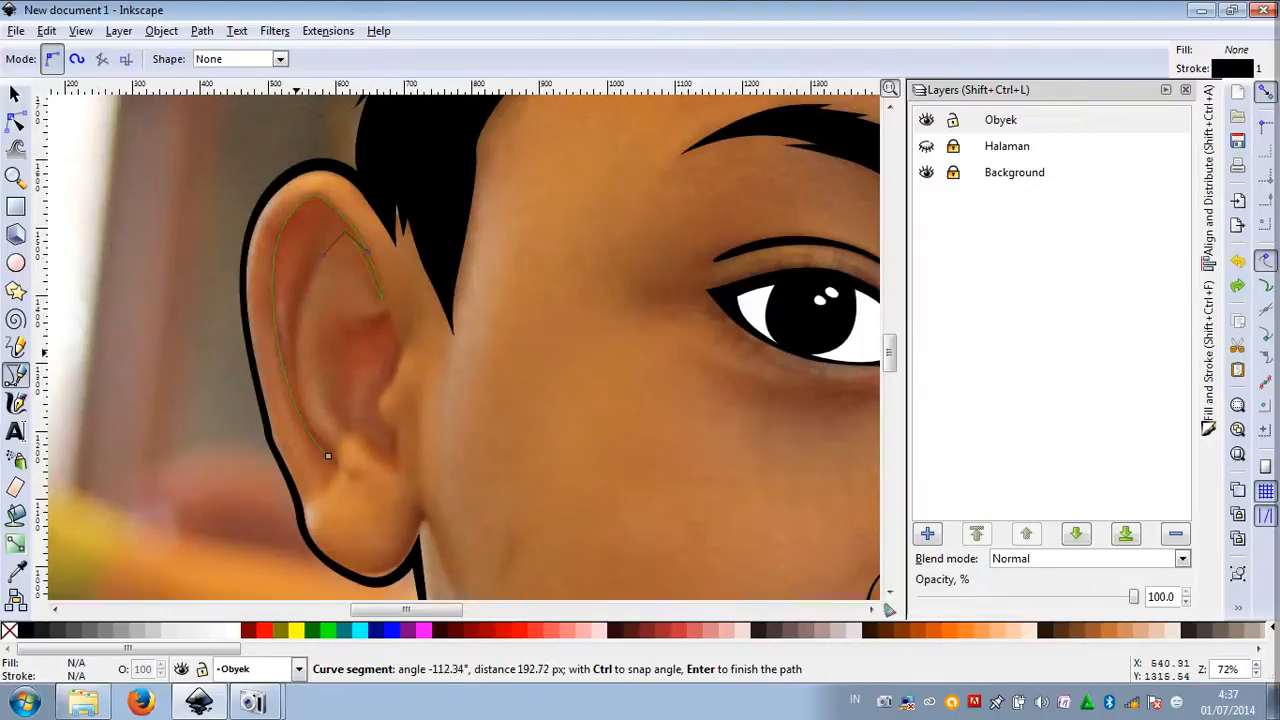
{"action": "left_click_drag", "start_coordinate": [297, 358], "coordinate": [308, 410]}
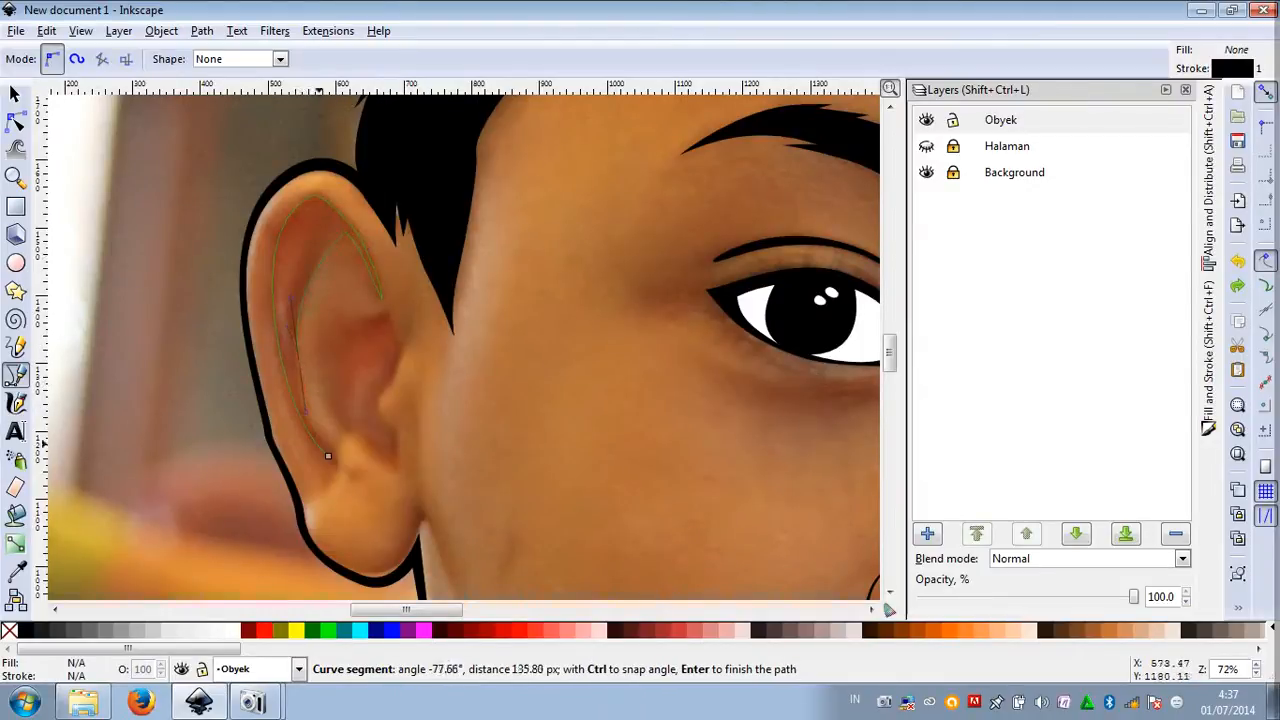
{"action": "left_click_drag", "start_coordinate": [328, 456], "coordinate": [350, 502]}
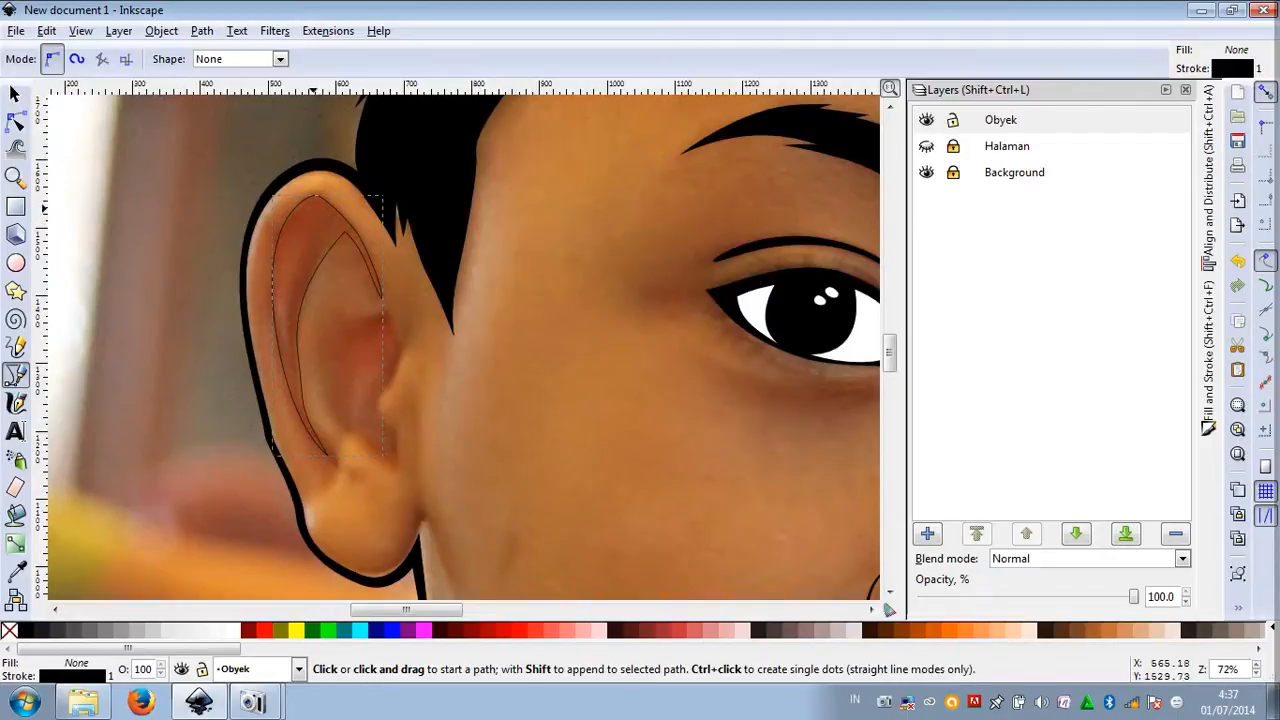
Draw a narrow closed Bezier shape inside the upper part of the ear-fold path
{"action": "left_click", "coordinate": [312, 206]}
{"action": "left_click_drag", "start_coordinate": [277, 292], "coordinate": [284, 371]}
{"action": "mouse_move", "coordinate": [302, 256]}
{"action": "left_mouse_down"}
{"action": "mouse_move", "coordinate": [320, 212]}
{"action": "mouse_move", "coordinate": [311, 242]}
{"action": "mouse_move", "coordinate": [300, 208]}
{"action": "left_mouse_up"}
{"action": "left_click", "coordinate": [329, 225]}
Subtract the narrow shape from the ear-fold path with Difference, and fill the result black with no stroke
{"action": "left_click", "coordinate": [16, 93]}
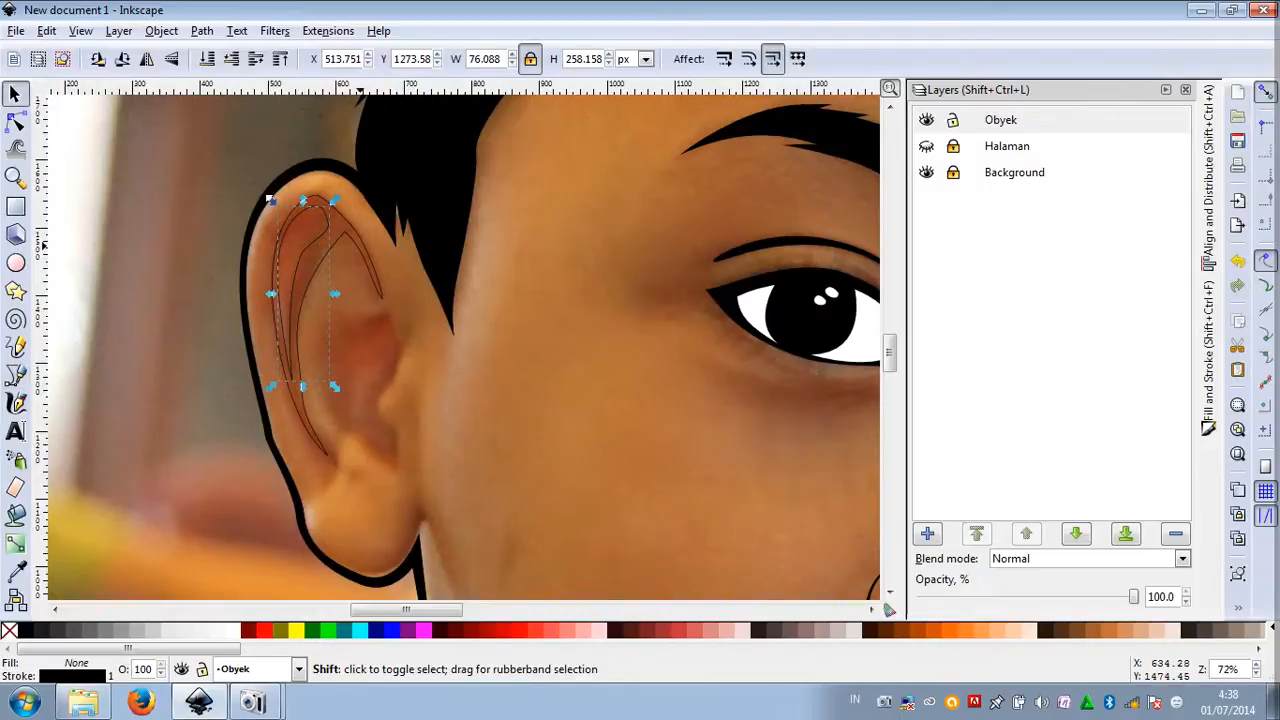
{"action": "left_click", "coordinate": [349, 238], "text": "shift"}
{"action": "left_click", "coordinate": [201, 30]}
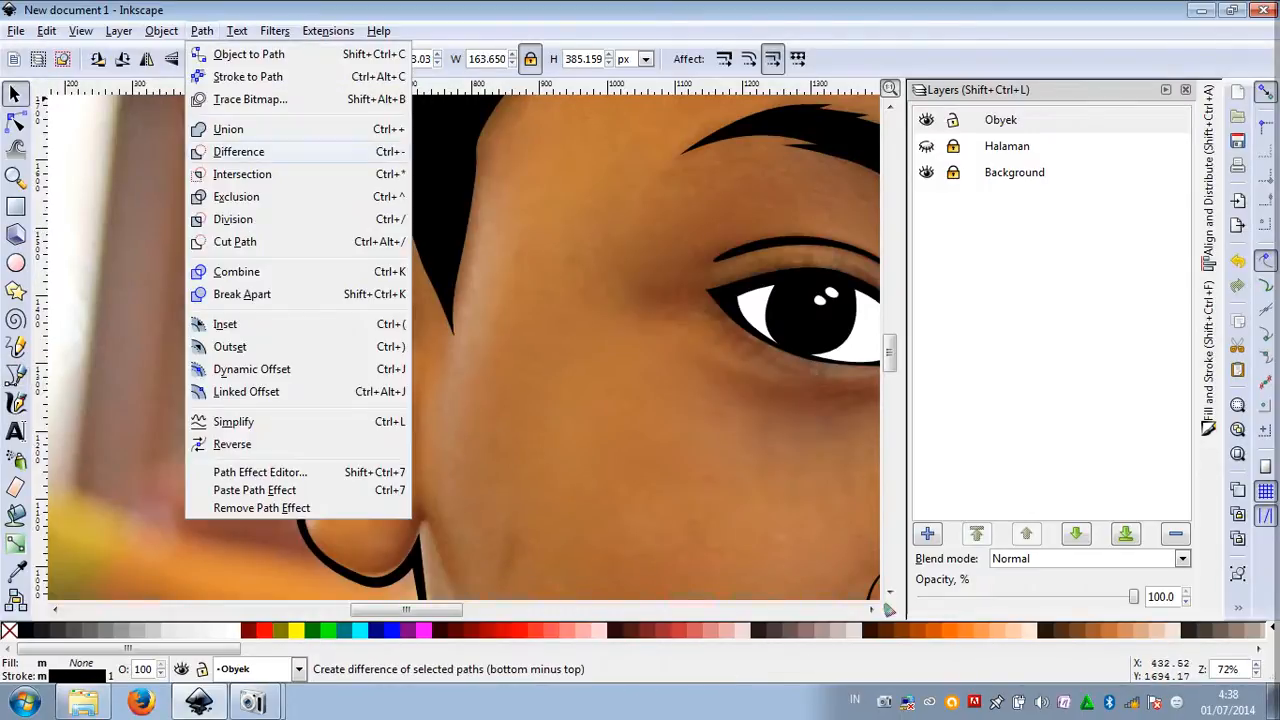
{"action": "left_click", "coordinate": [238, 151]}
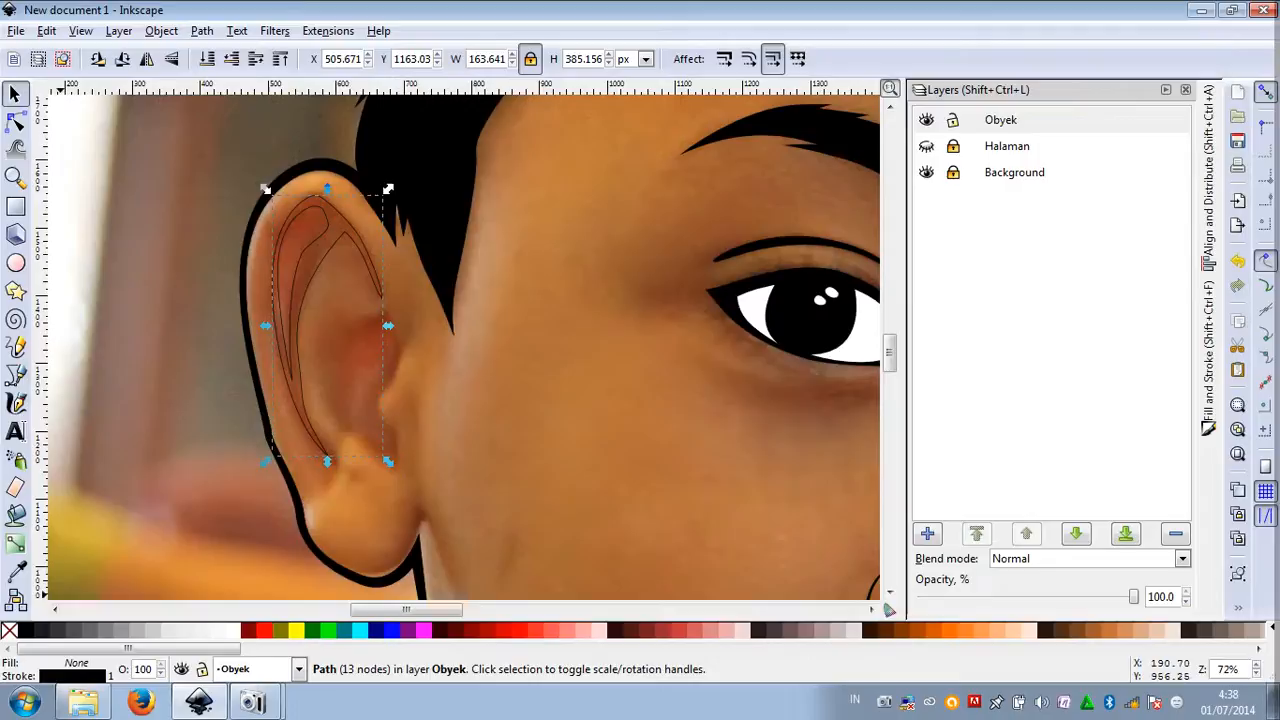
{"action": "left_click", "coordinate": [24, 630]}
{"action": "left_click", "coordinate": [8, 630], "text": "shift"}
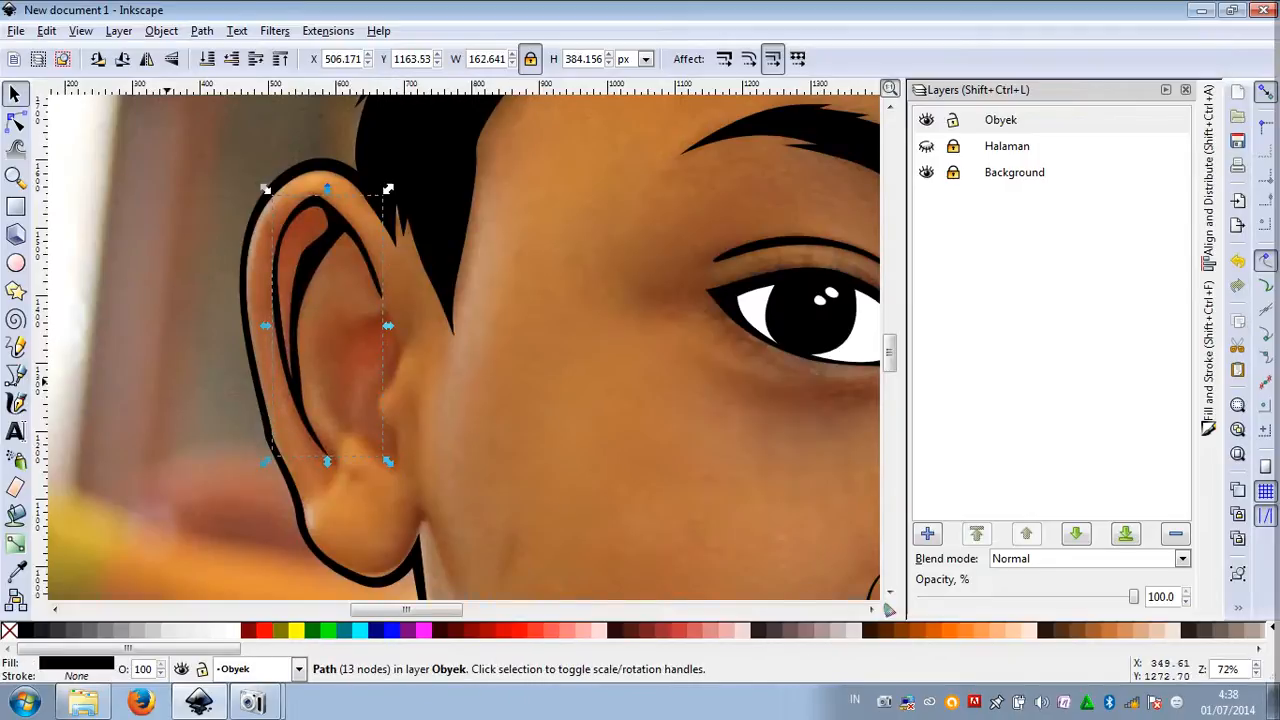
Draw a closed wavy Bezier shape along the ear opening beside the cheek, and fill it black with no stroke
{"action": "left_click", "coordinate": [15, 374]}
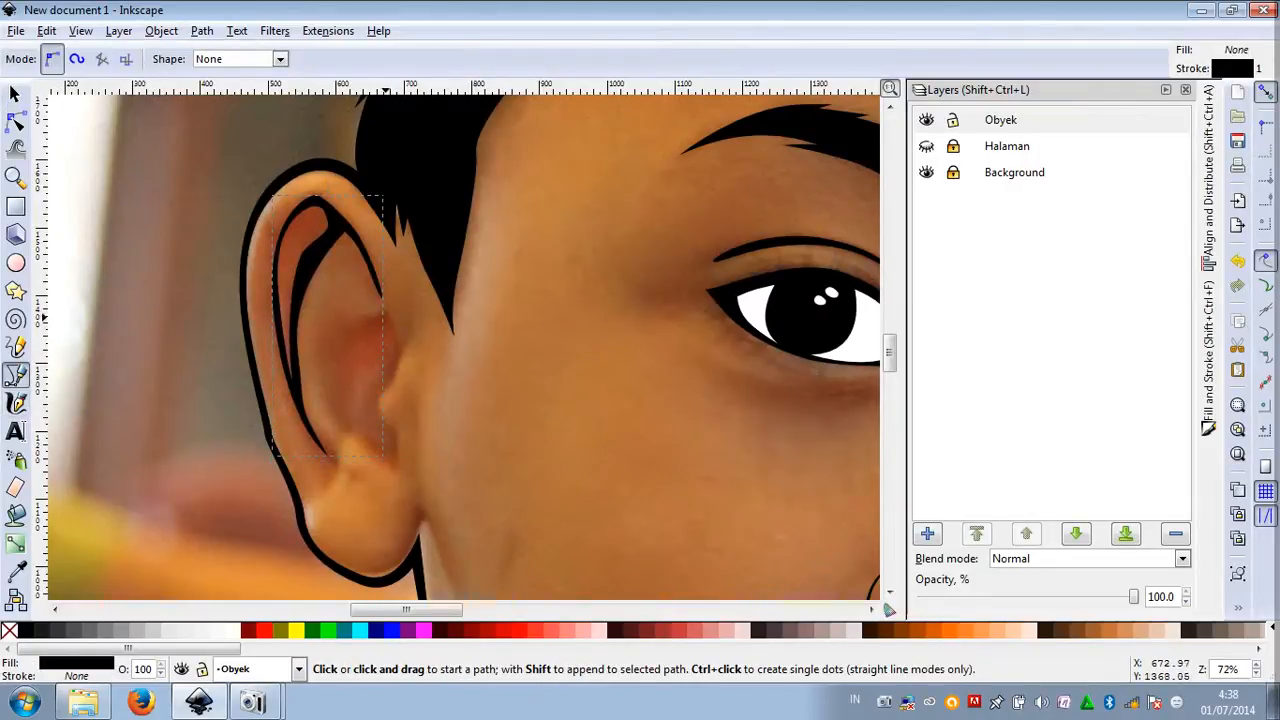
{"action": "left_click", "coordinate": [385, 317]}
{"action": "mouse_move", "coordinate": [397, 359]}
{"action": "left_mouse_down"}
{"action": "mouse_move", "coordinate": [396, 409]}
{"action": "mouse_move", "coordinate": [369, 423]}
{"action": "mouse_move", "coordinate": [387, 372]}
{"action": "left_mouse_up"}
{"action": "left_click", "coordinate": [398, 467]}
{"action": "left_click_drag", "start_coordinate": [385, 318], "coordinate": [371, 267]}
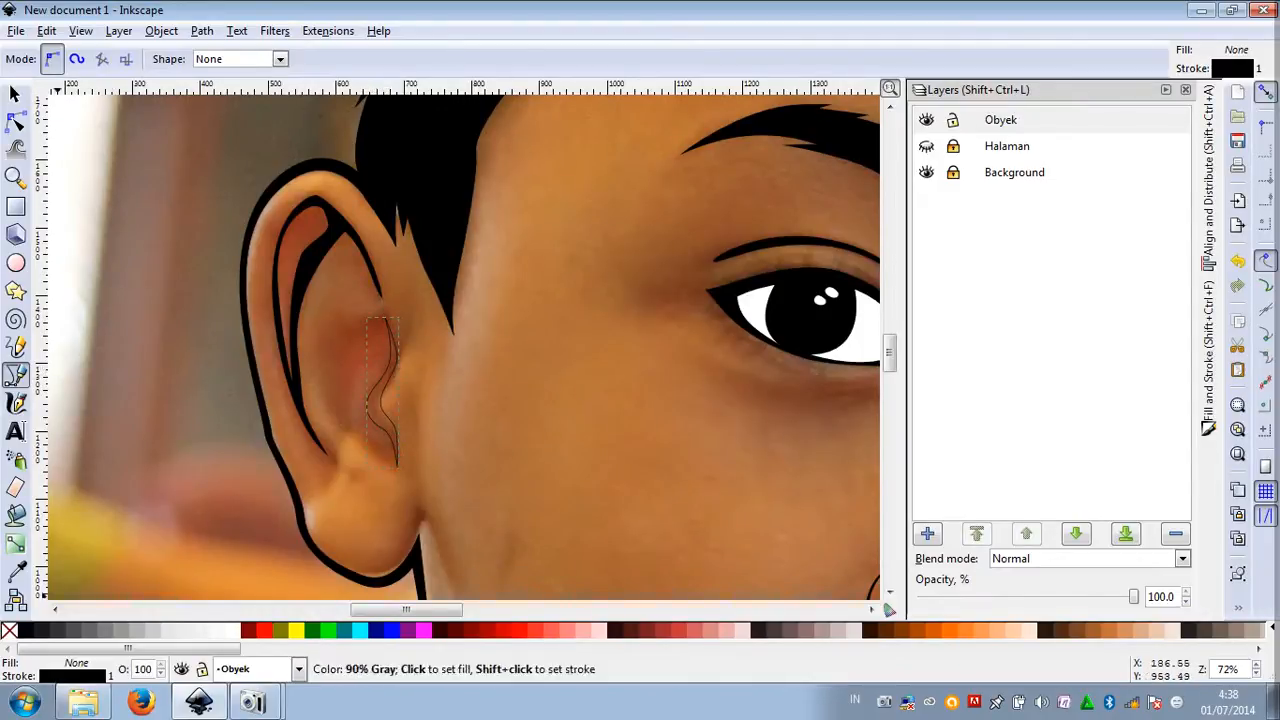
{"action": "left_click", "coordinate": [25, 630]}
{"action": "left_click", "coordinate": [8, 630], "text": "shift"}
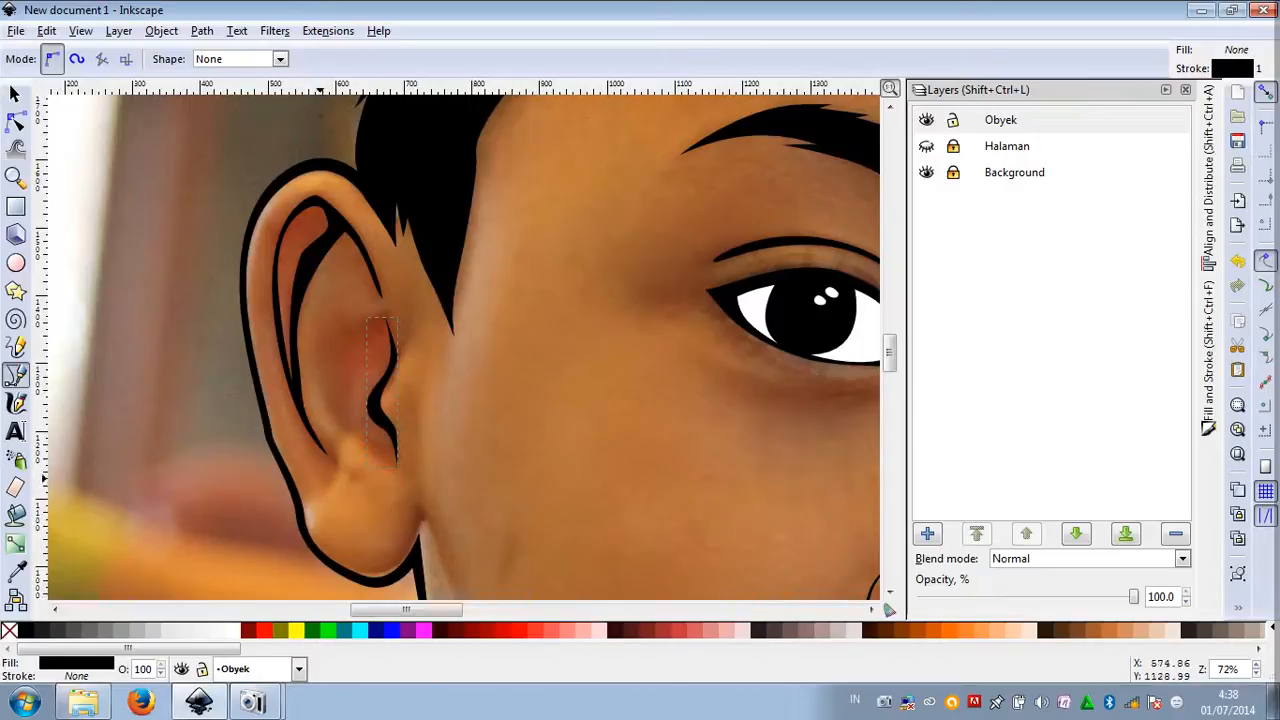
Show the Halaman layer to check the ear linework on the whole portrait, and hide the layer again
{"action": "scroll", "coordinate": [254, 391], "scroll_direction": "down", "scroll_amount": 2}
{"action": "left_click", "coordinate": [14, 93]}
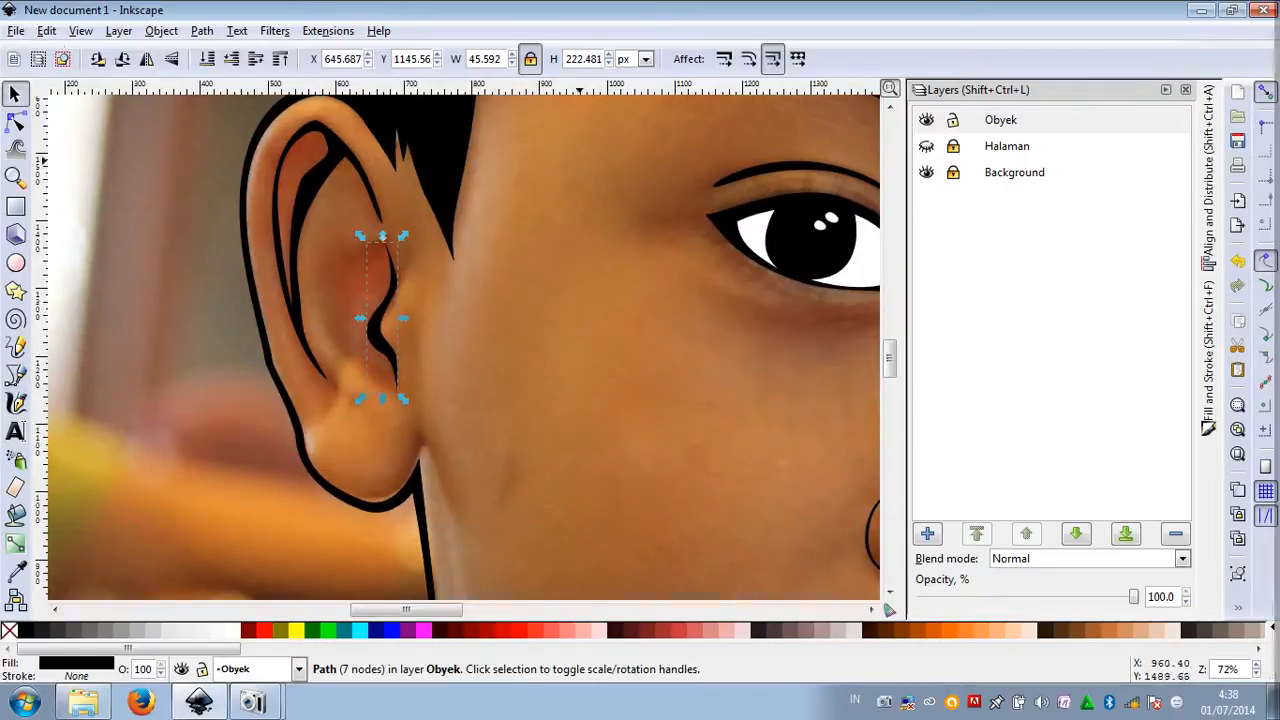
{"action": "left_click", "coordinate": [927, 146]}
{"action": "left_click", "coordinate": [445, 319]}
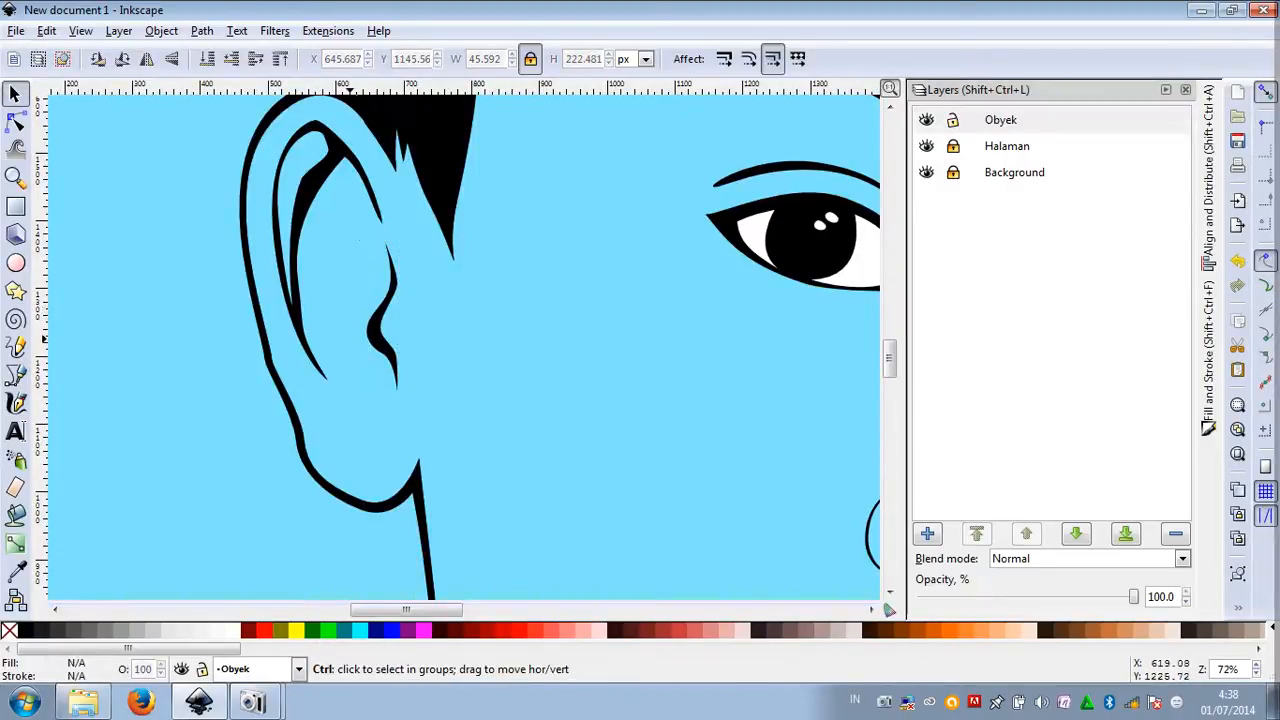
{"action": "scroll", "coordinate": [422, 371], "scroll_direction": "down", "scroll_amount": 5}
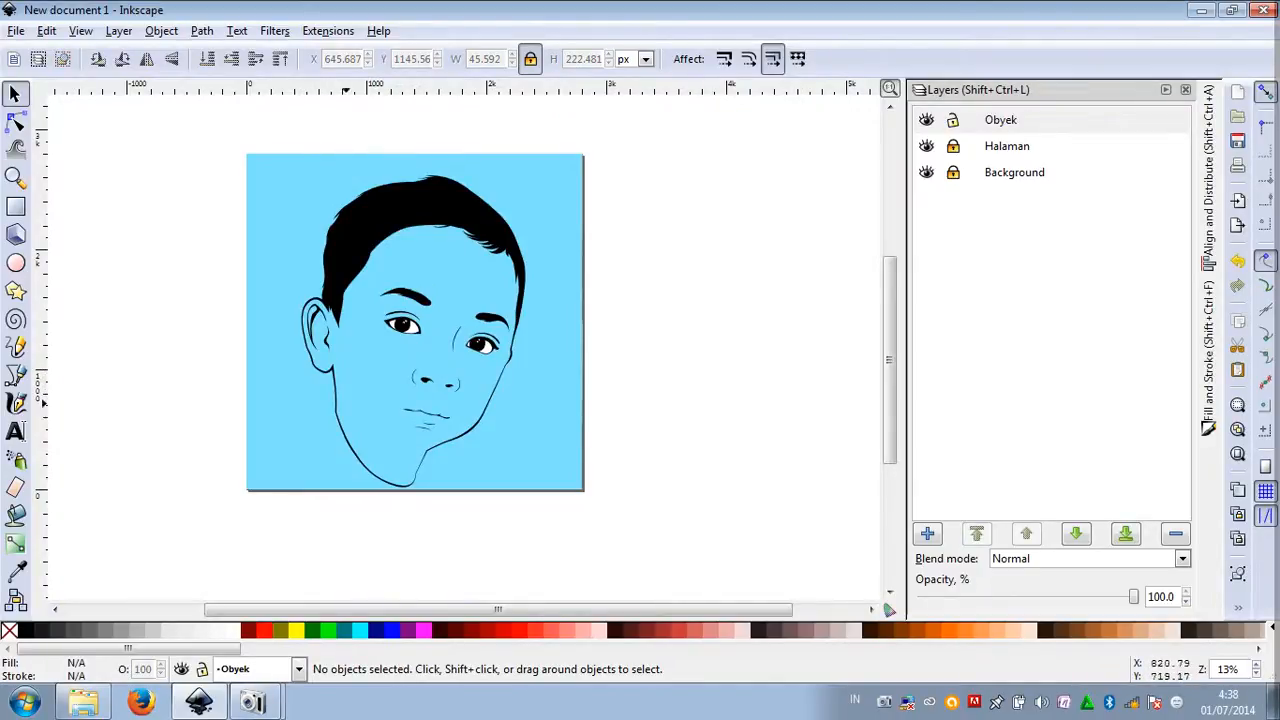
{"action": "left_click", "coordinate": [927, 146]}
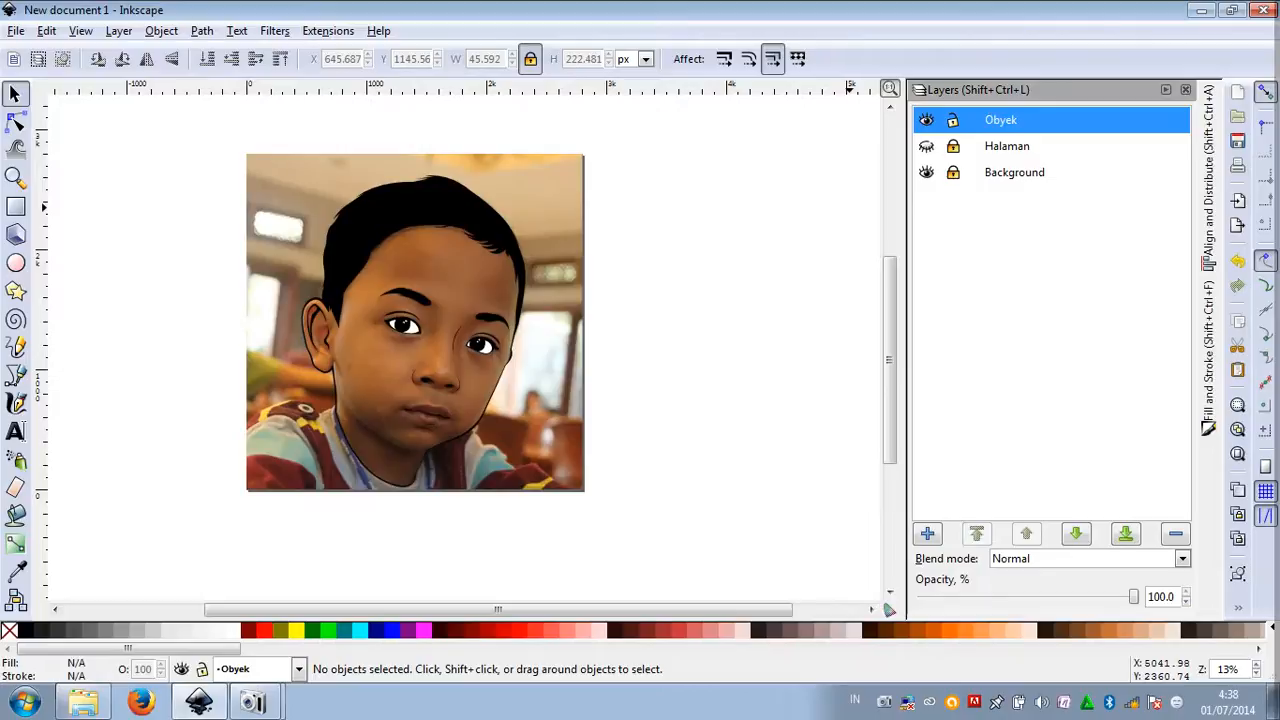
Draw a thin closed Bezier sliver along the inner edge of the ear bowl, above the earlobe
{"action": "scroll", "coordinate": [321, 349], "scroll_direction": "up", "scroll_amount": 6}
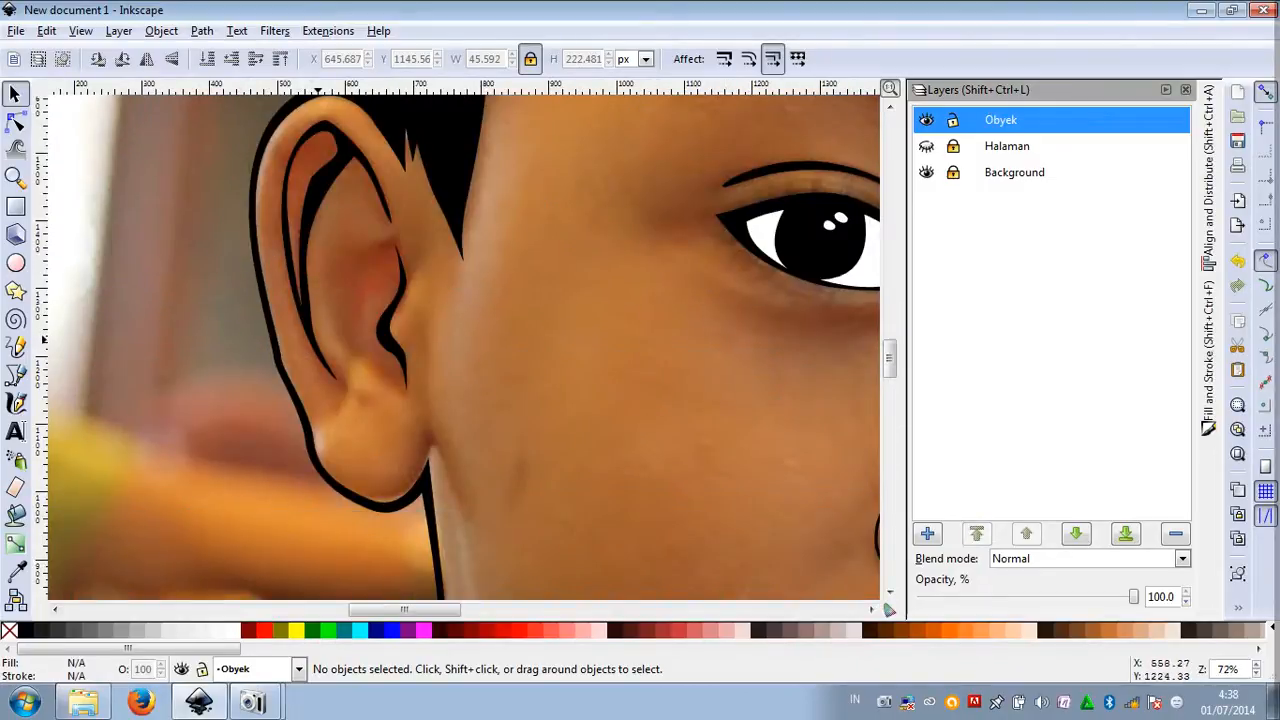
{"action": "left_click", "coordinate": [15, 374]}
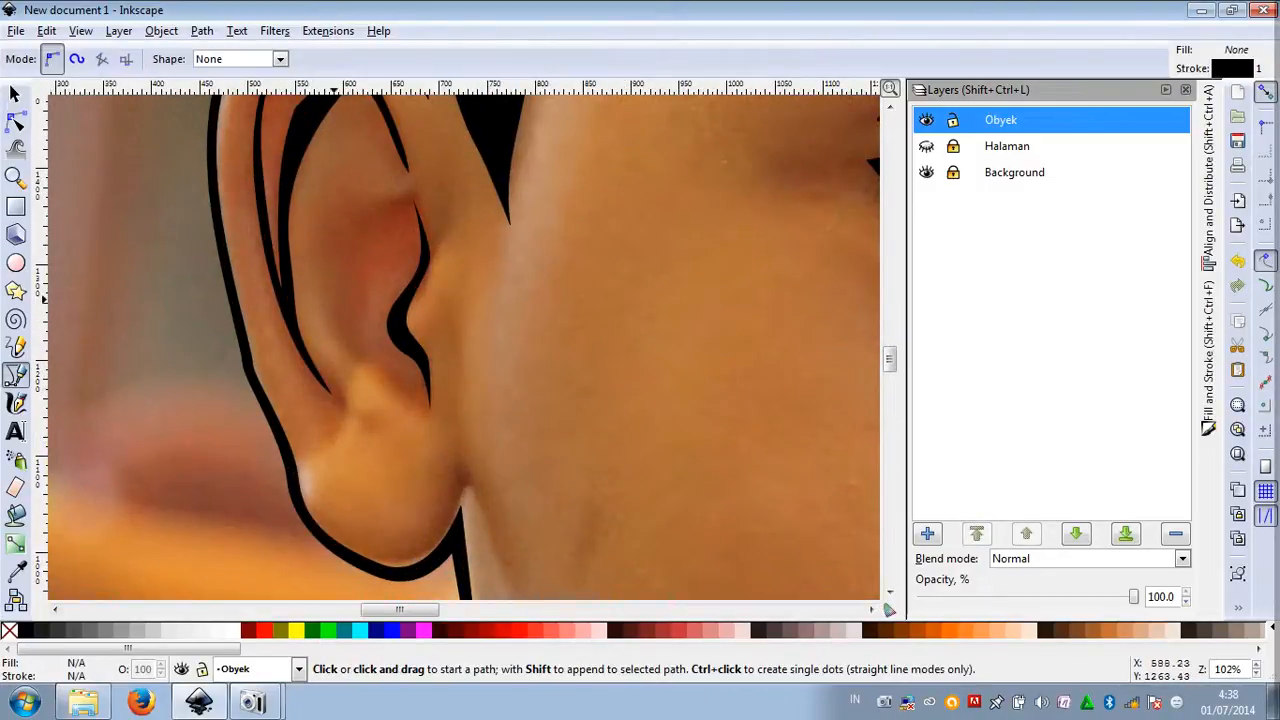
{"action": "left_click", "coordinate": [351, 292]}
{"action": "left_click_drag", "start_coordinate": [366, 359], "coordinate": [403, 392]}
{"action": "left_click_drag", "start_coordinate": [351, 292], "coordinate": [350, 290]}
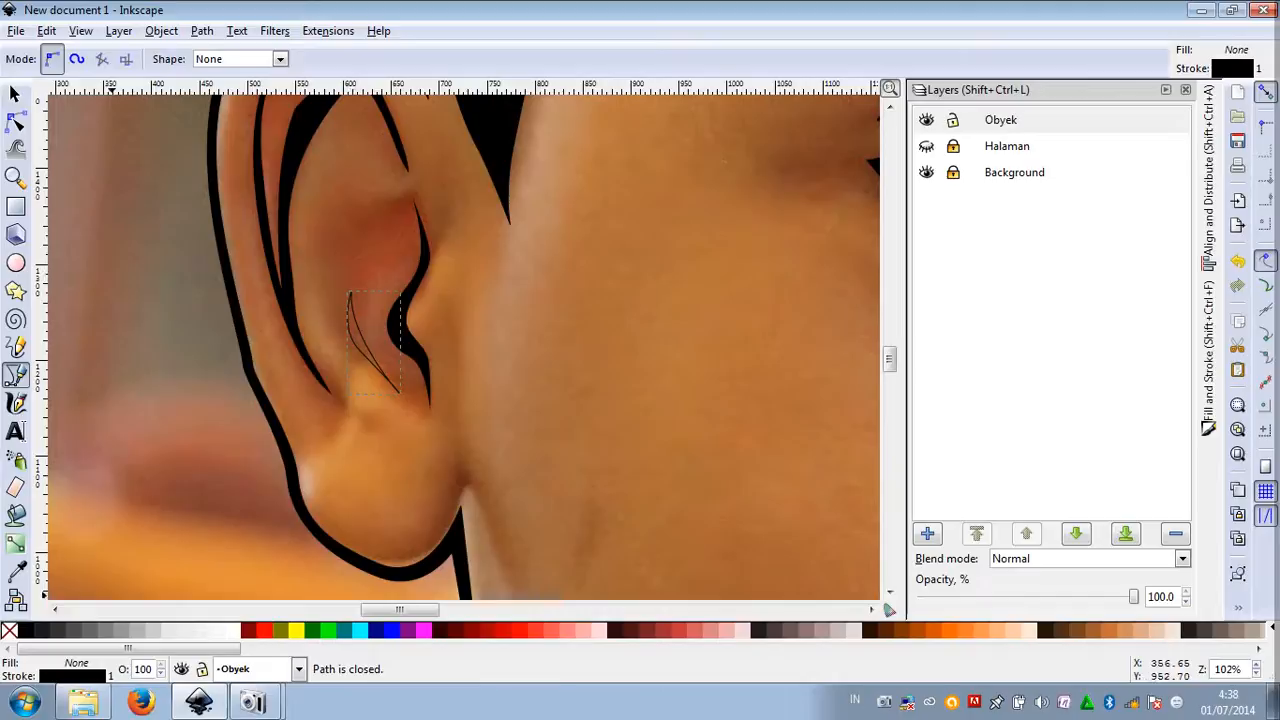
Fill the thin ear-bowl sliver black with no stroke, and toggle the Halaman layer to check it on the whole portrait
{"action": "left_click", "coordinate": [24, 630]}
{"action": "left_click", "coordinate": [8, 630], "text": "shift"}
{"action": "scroll", "coordinate": [285, 285], "scroll_direction": "down", "scroll_amount": 2}
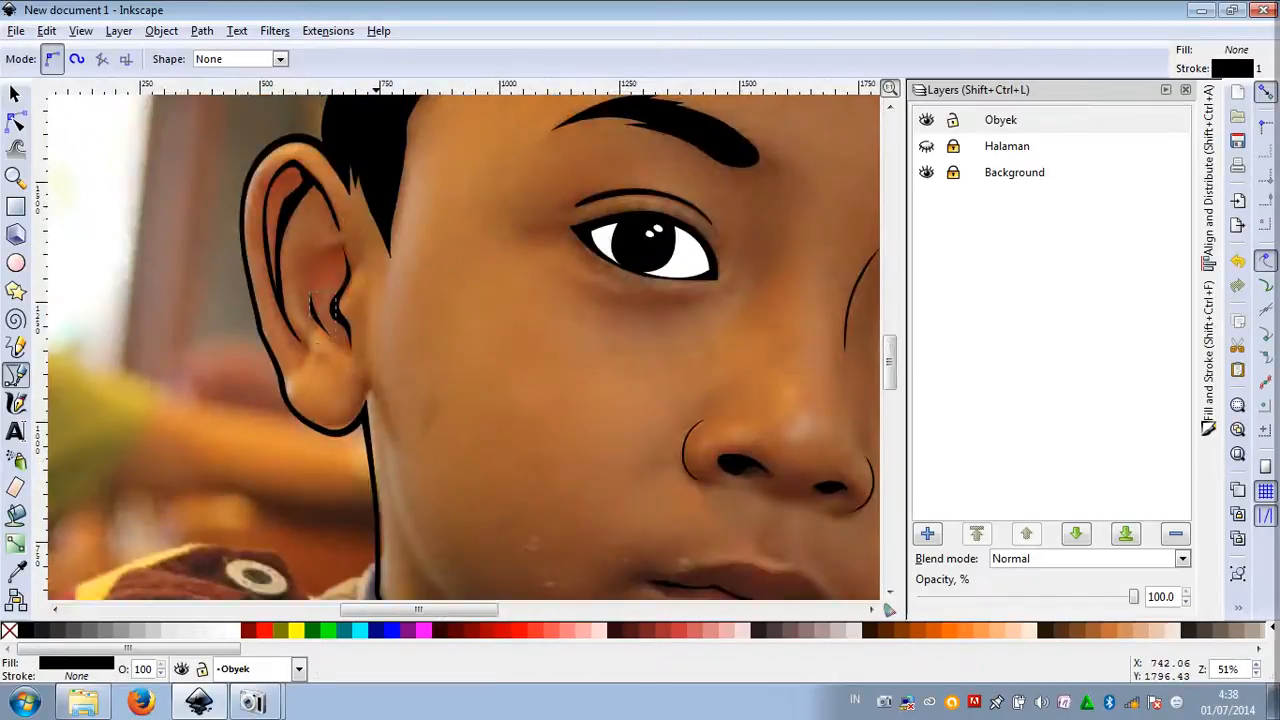
{"action": "scroll", "coordinate": [285, 285], "scroll_direction": "down", "scroll_amount": 3}
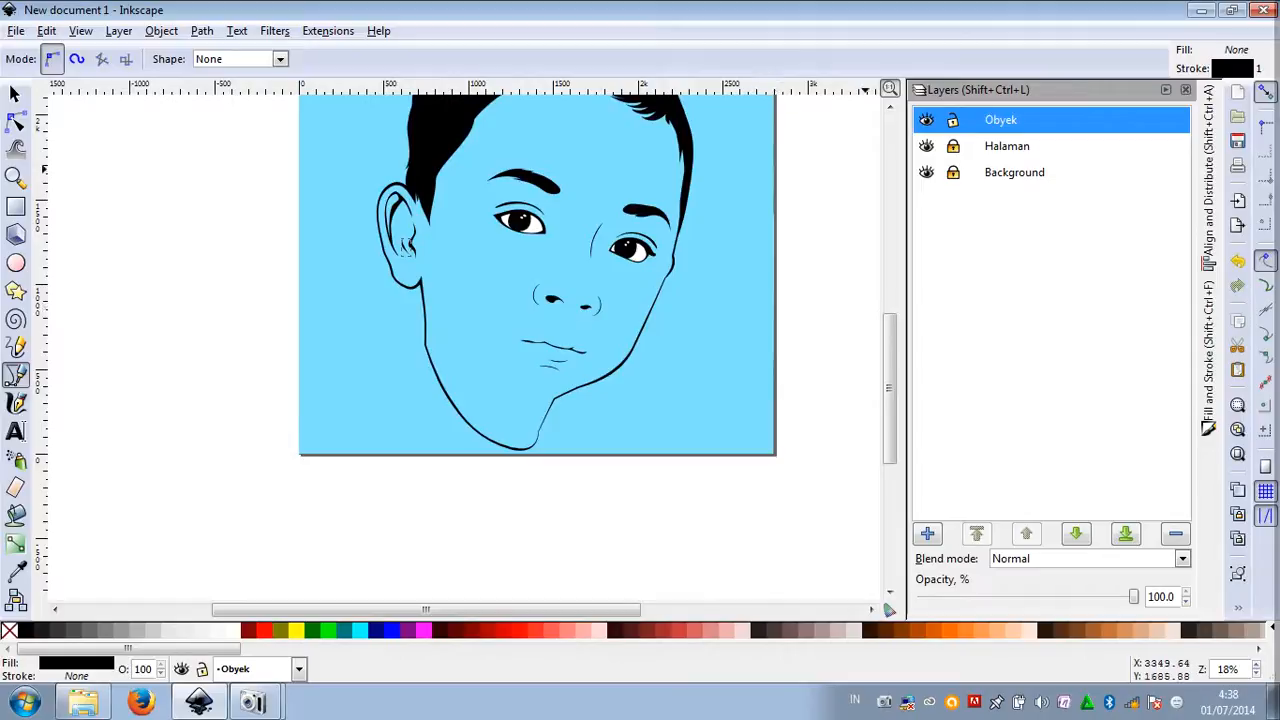
{"action": "scroll", "coordinate": [514, 353], "scroll_direction": "up", "scroll_amount": 1}
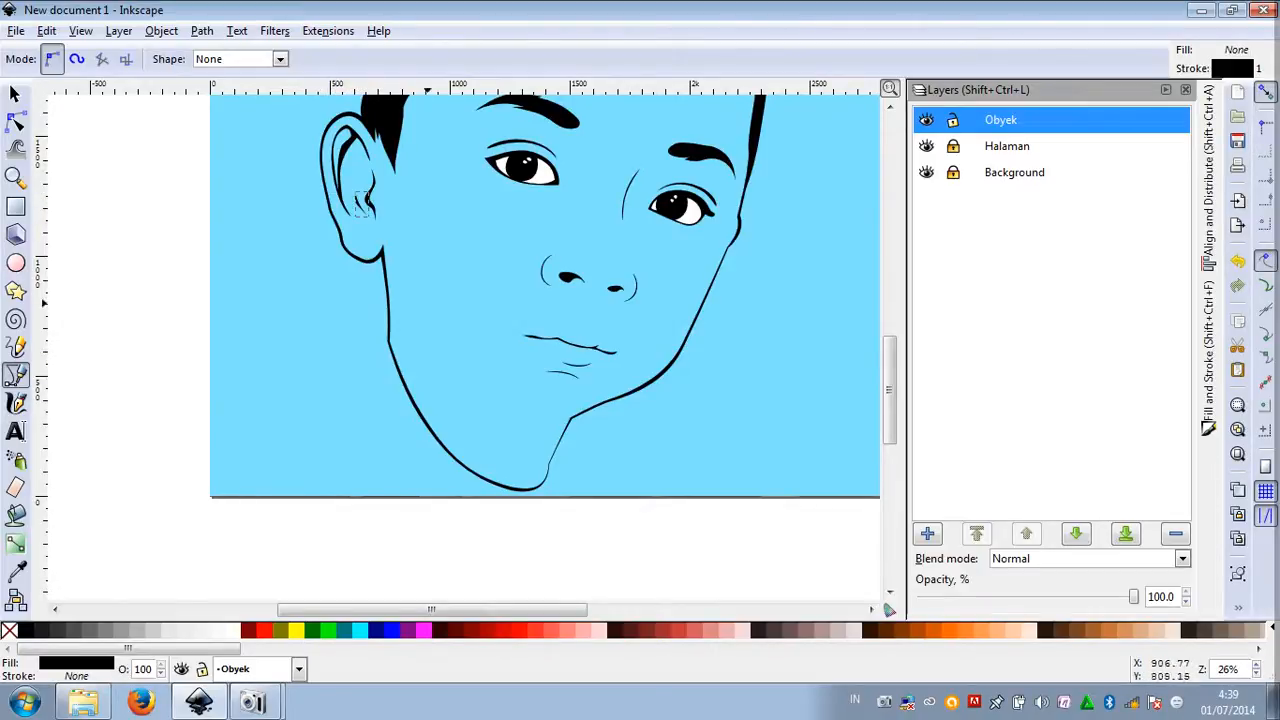
{"action": "left_click", "coordinate": [926, 146]}
{"action": "left_click", "coordinate": [926, 146]}
{"action": "left_click", "coordinate": [926, 146]}
Draw a thin closed Bezier curve along the jawline from the lower cheek to the chin, about 614 px wide and 407 px high
{"action": "scroll", "coordinate": [489, 381], "scroll_direction": "up", "scroll_amount": 2}
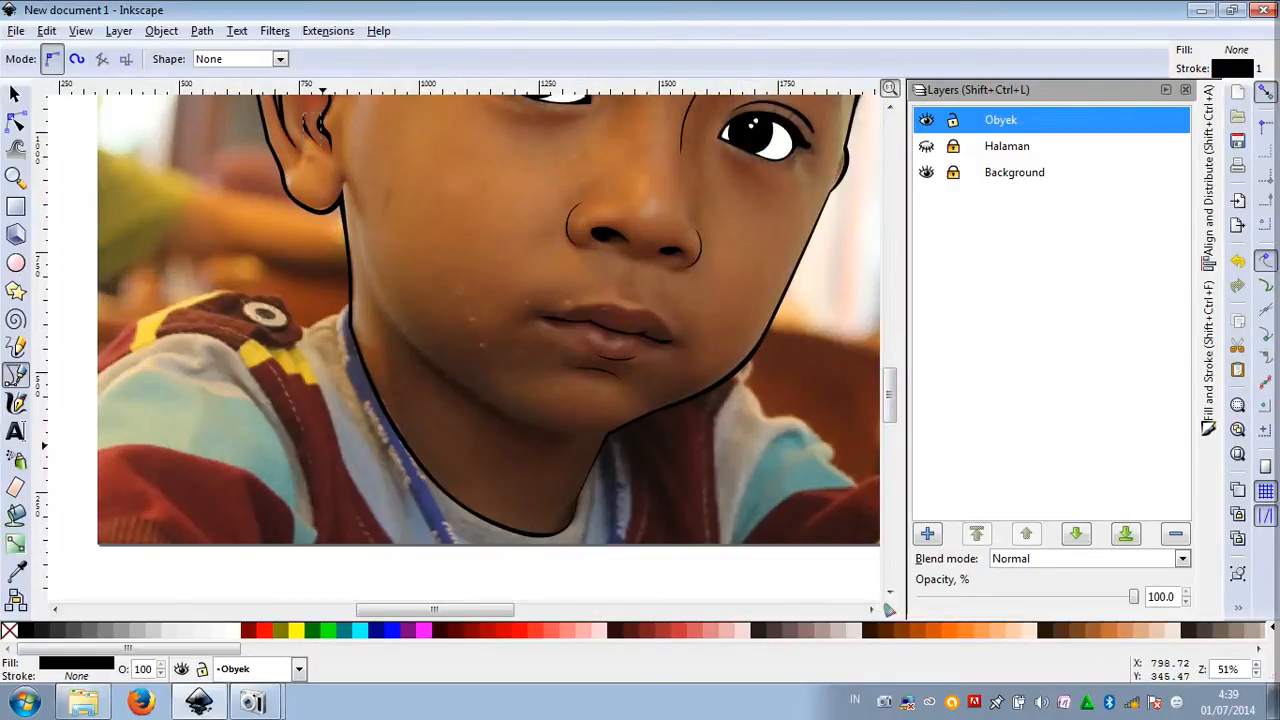
{"action": "scroll", "coordinate": [357, 295], "scroll_direction": "up", "scroll_amount": 1}
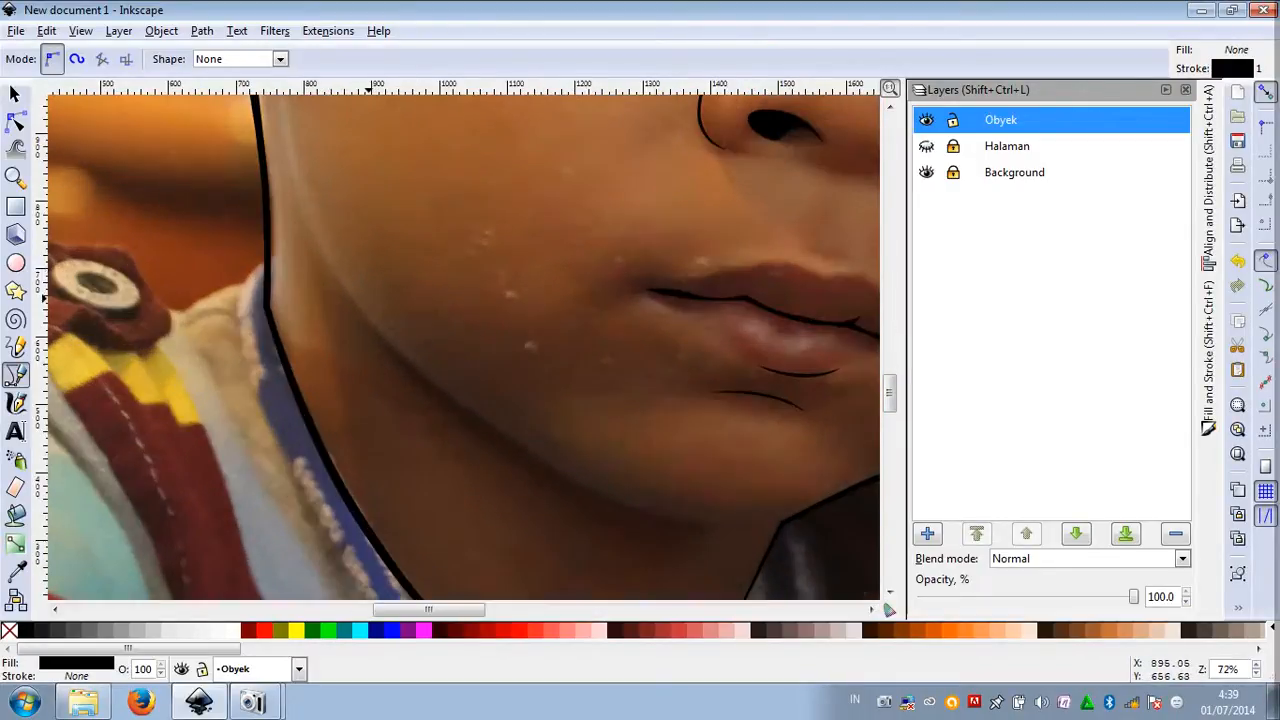
{"action": "left_click", "coordinate": [323, 250]}
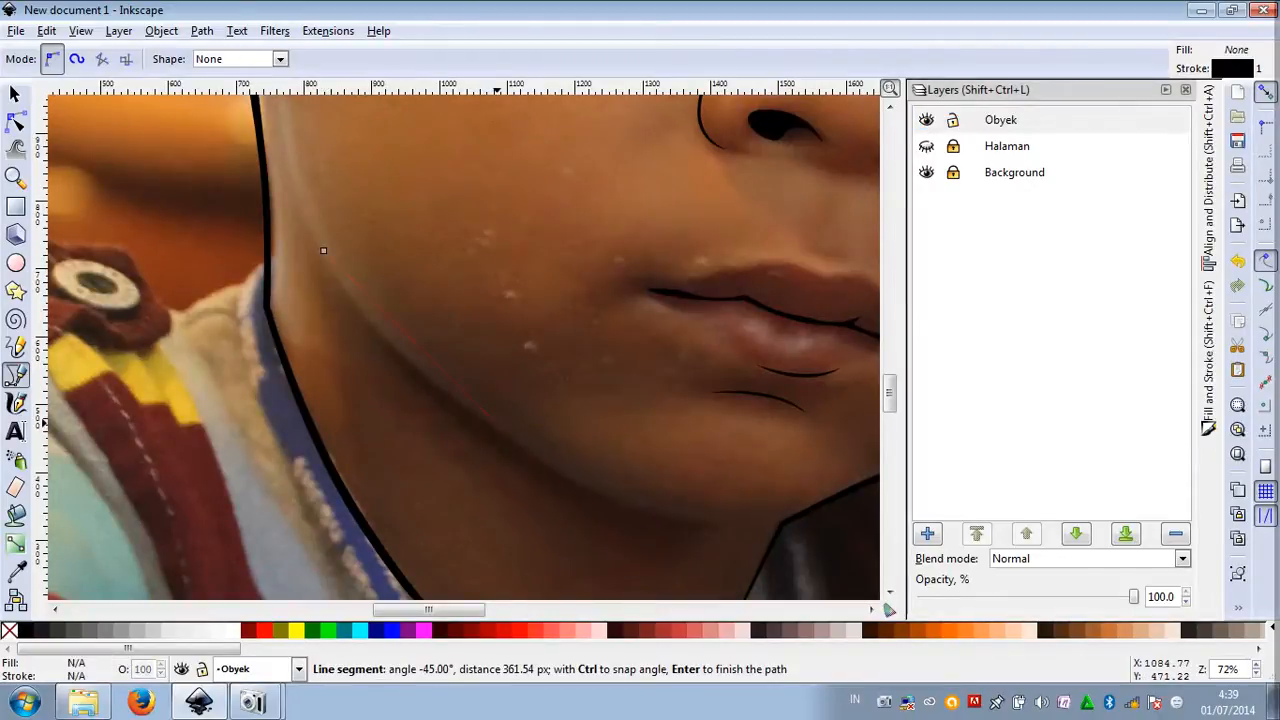
{"action": "mouse_move", "coordinate": [501, 435]}
{"action": "left_mouse_down"}
{"action": "mouse_move", "coordinate": [647, 506]}
{"action": "mouse_move", "coordinate": [540, 474]}
{"action": "mouse_move", "coordinate": [513, 443]}
{"action": "left_mouse_up"}
{"action": "left_click_drag", "start_coordinate": [738, 524], "coordinate": [683, 531]}
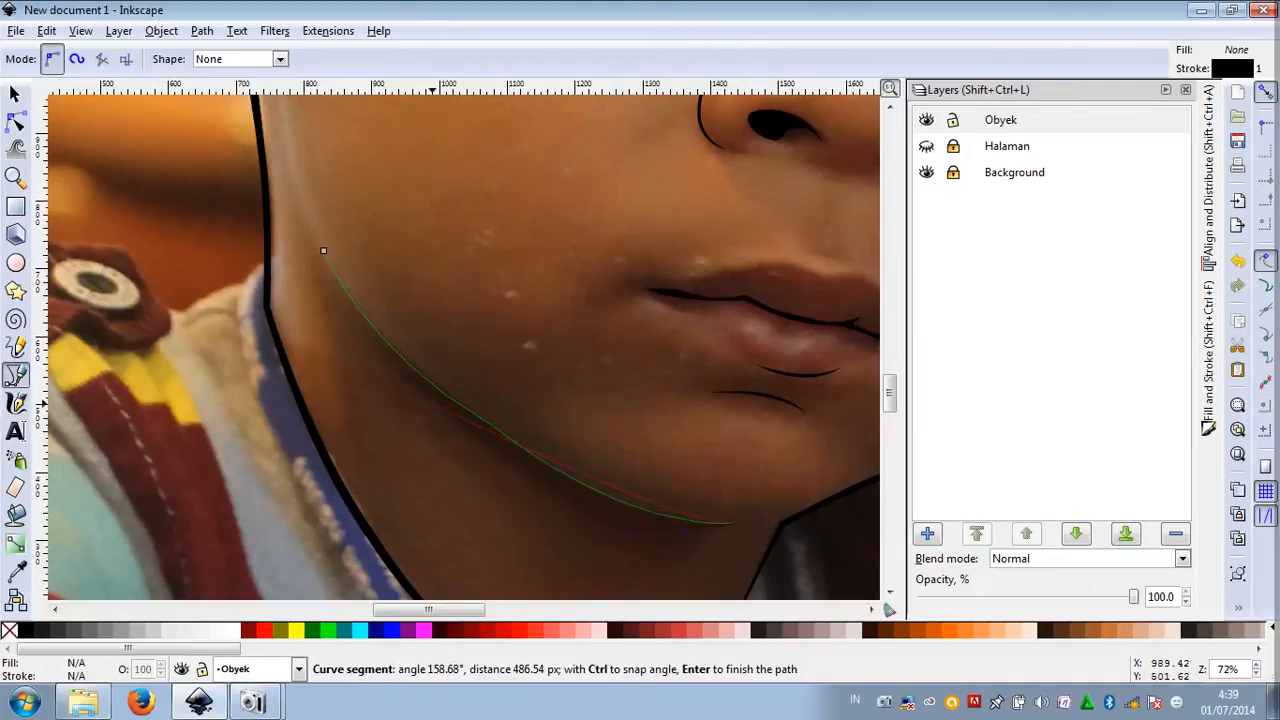
{"action": "left_click_drag", "start_coordinate": [478, 427], "coordinate": [425, 400]}
{"action": "left_click_drag", "start_coordinate": [323, 250], "coordinate": [297, 175]}
Fill the jawline shape black with no stroke and deselect it
{"action": "left_click", "coordinate": [25, 630]}
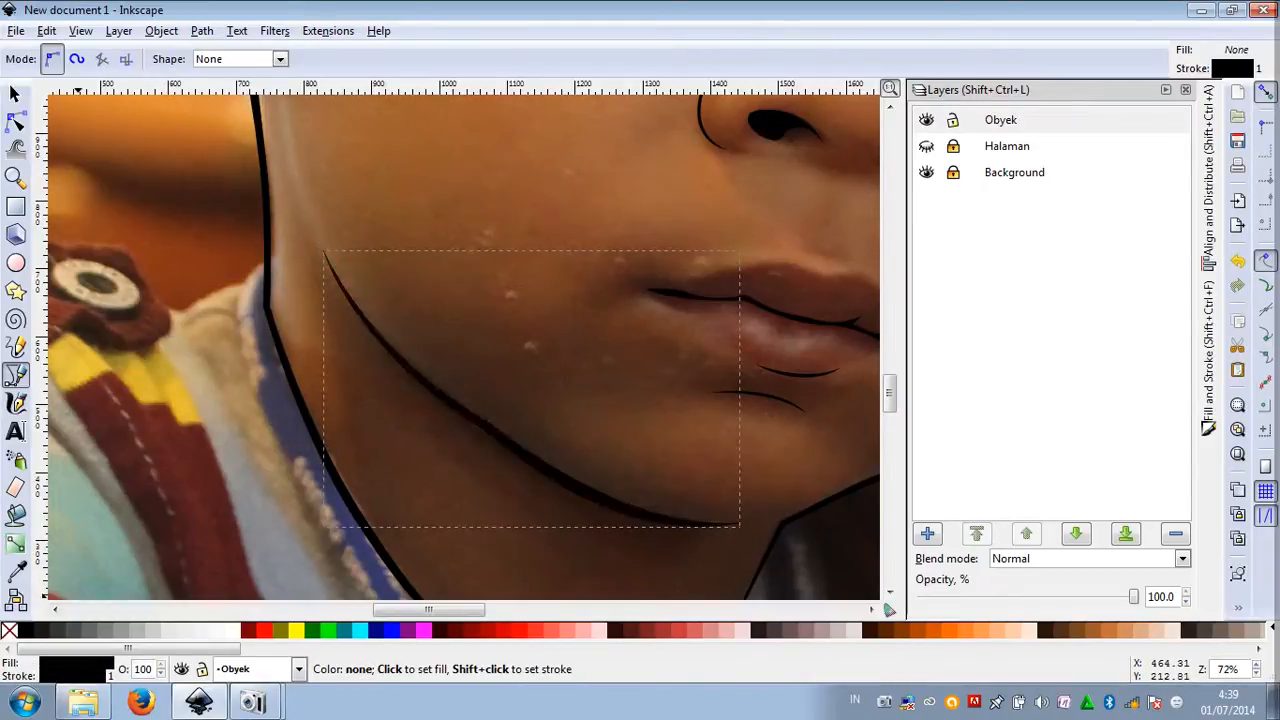
{"action": "left_click", "coordinate": [8, 630], "text": "shift"}
{"action": "key", "text": "5"}
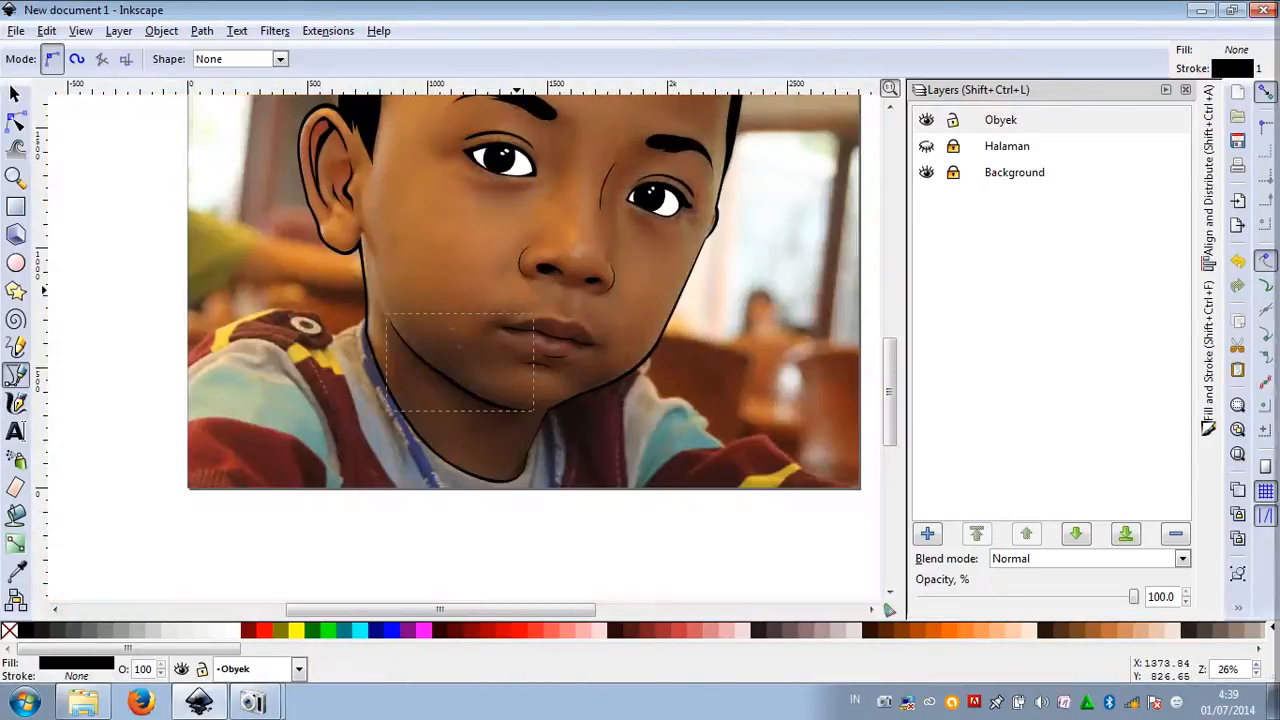
{"action": "left_click", "coordinate": [14, 93]}
{"action": "key", "text": "Escape"}
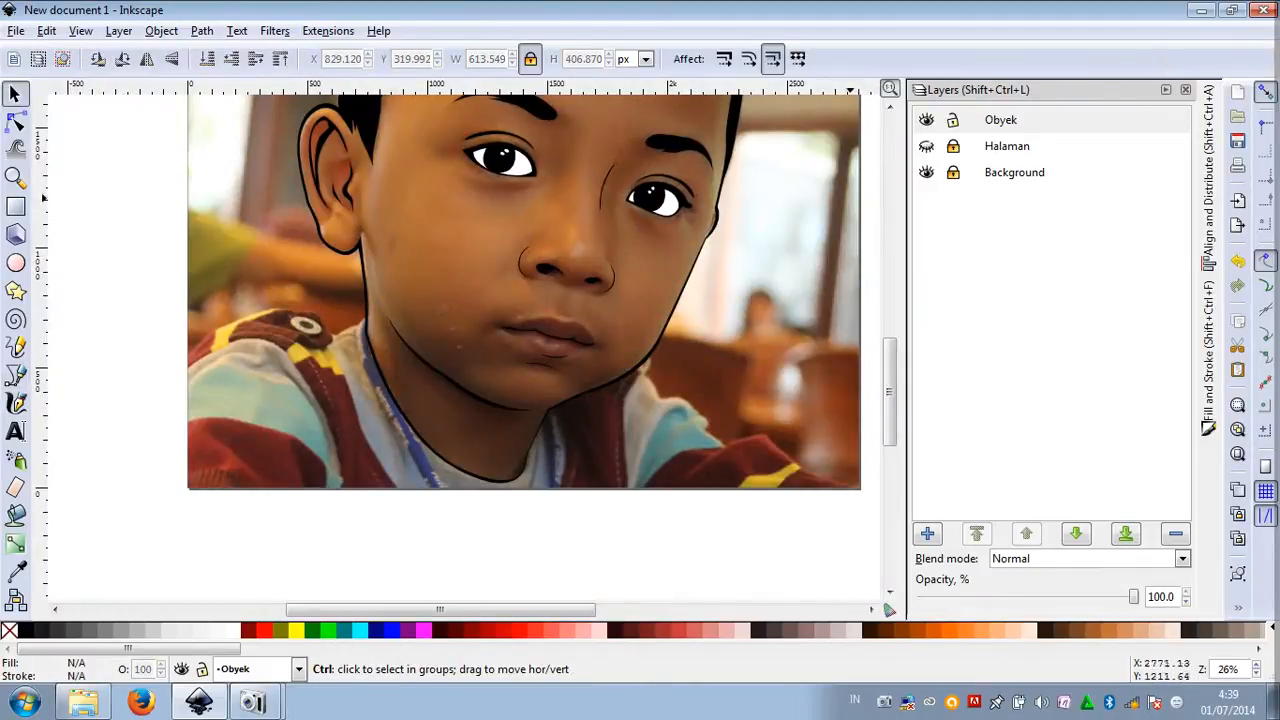
Show the Halaman layer and pull the jawline's chin-end node slightly back from the corner where chin and neck outlines meet
{"action": "left_click", "coordinate": [927, 146]}
{"action": "scroll", "coordinate": [586, 425], "scroll_direction": "down", "scroll_amount": 2, "text": "ctrl"}
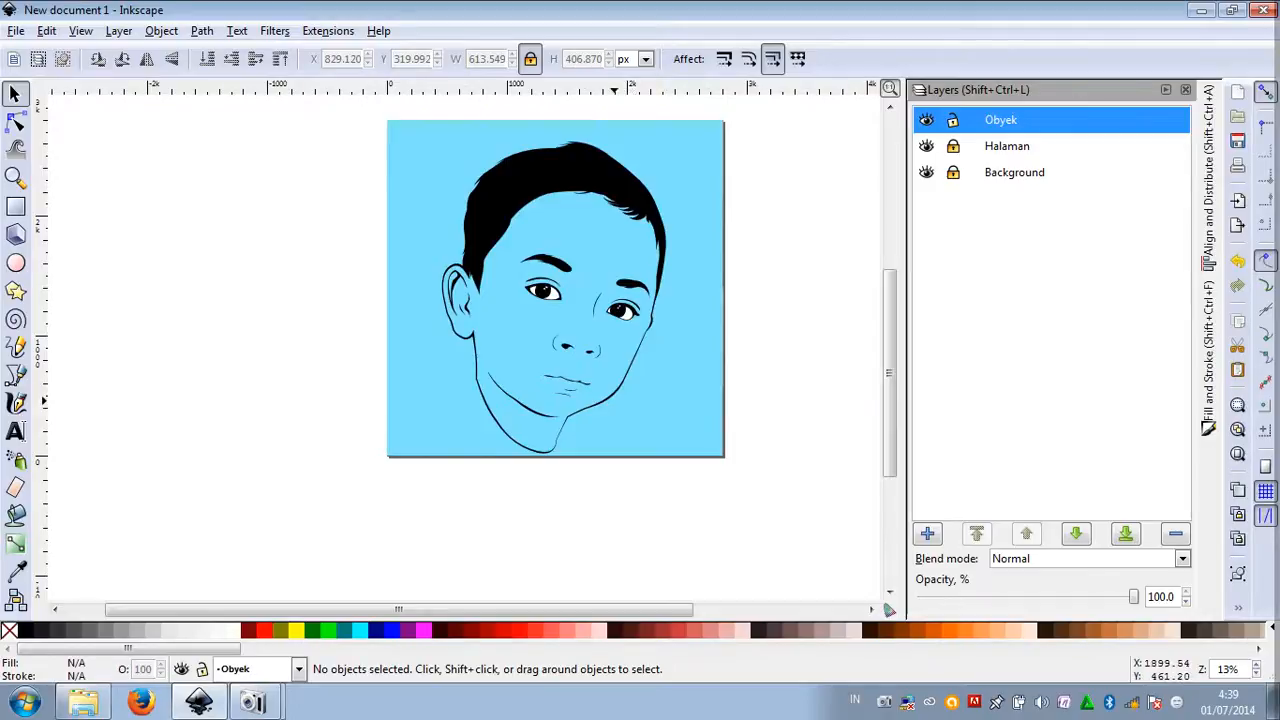
{"action": "scroll", "coordinate": [556, 440], "scroll_direction": "up", "scroll_amount": 2, "text": "ctrl"}
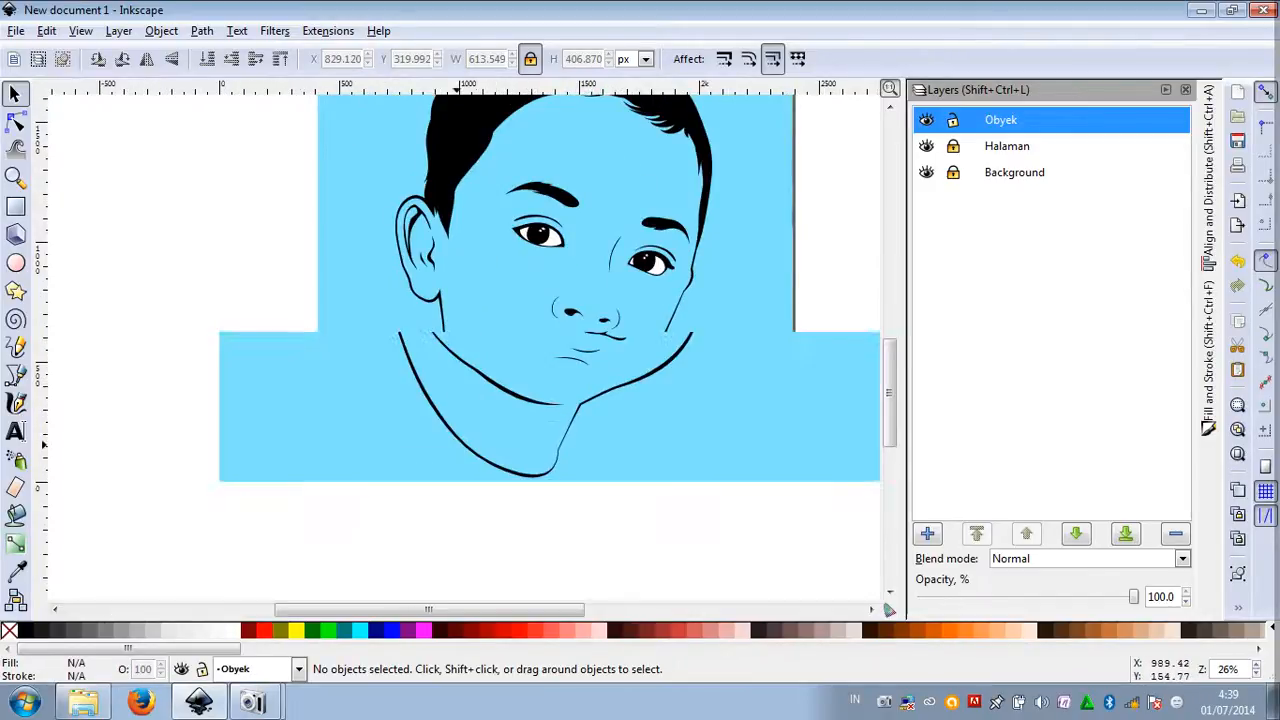
{"action": "scroll", "coordinate": [581, 399], "scroll_direction": "up", "scroll_amount": 6, "text": "ctrl"}
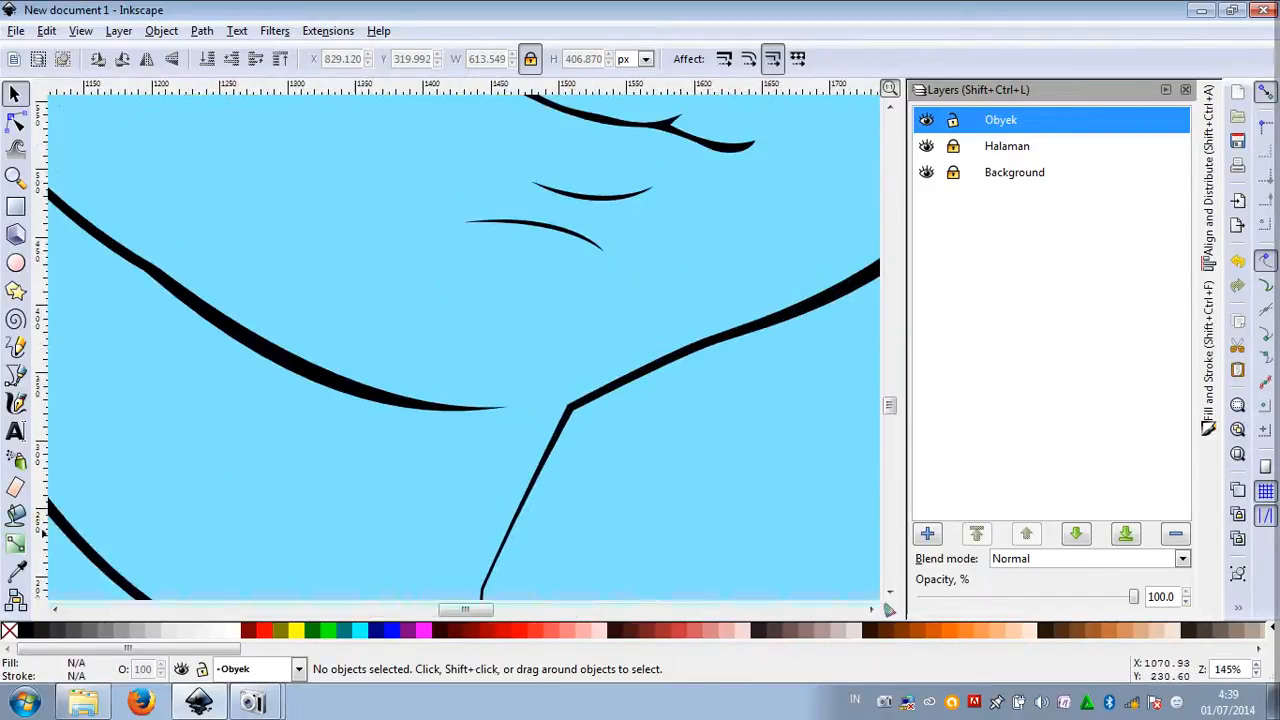
{"action": "scroll", "coordinate": [580, 405], "scroll_direction": "down", "scroll_amount": 1, "text": "ctrl"}
{"action": "left_click", "coordinate": [570, 412]}
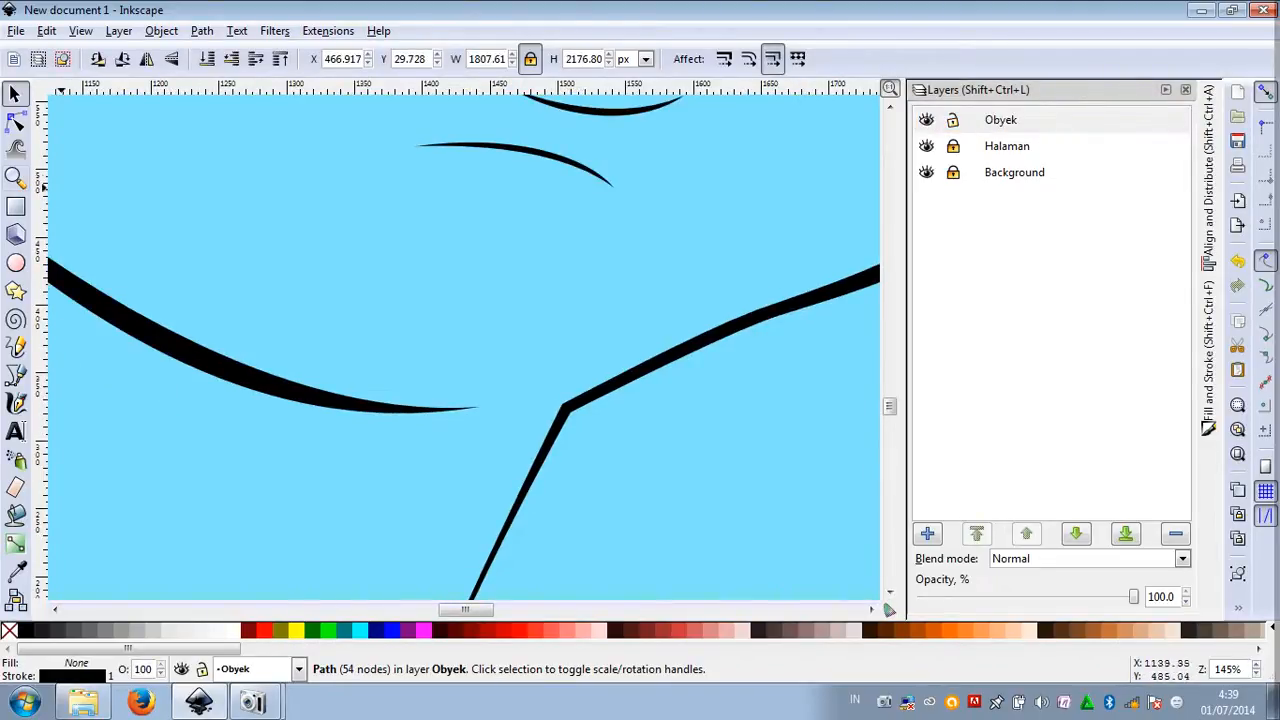
{"action": "left_click", "coordinate": [15, 121]}
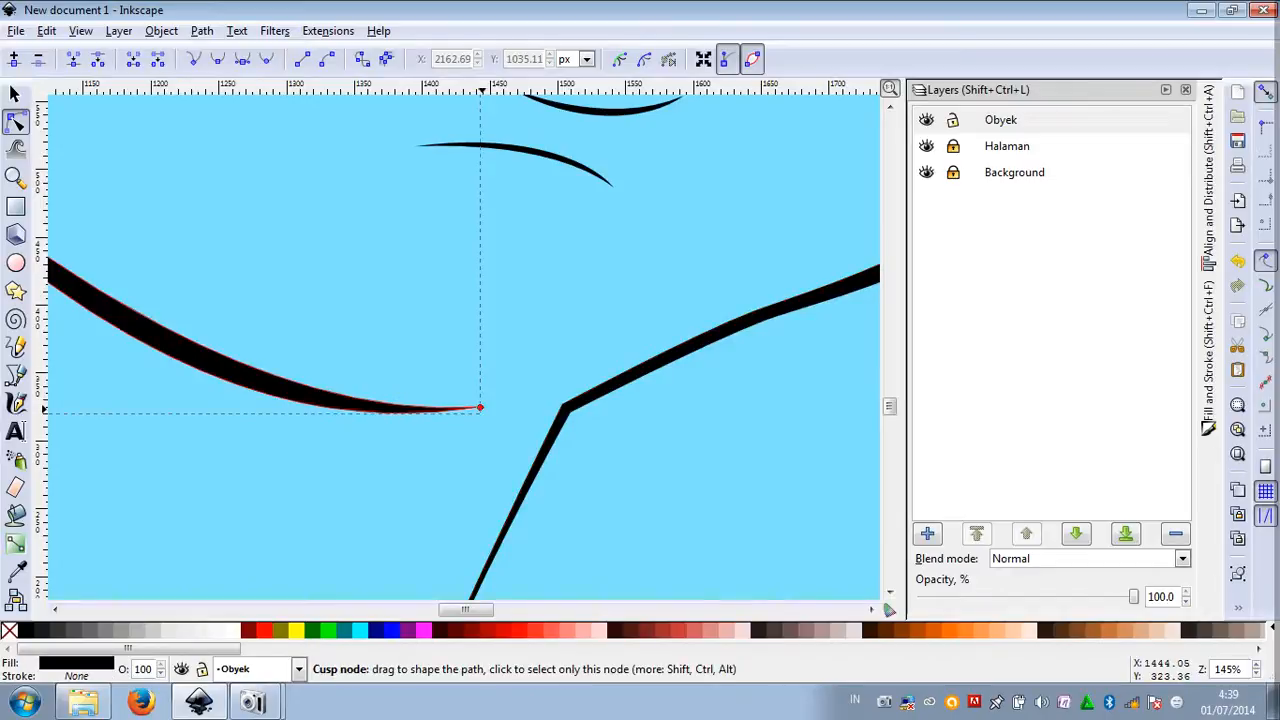
{"action": "left_click_drag", "start_coordinate": [480, 408], "coordinate": [451, 412]}
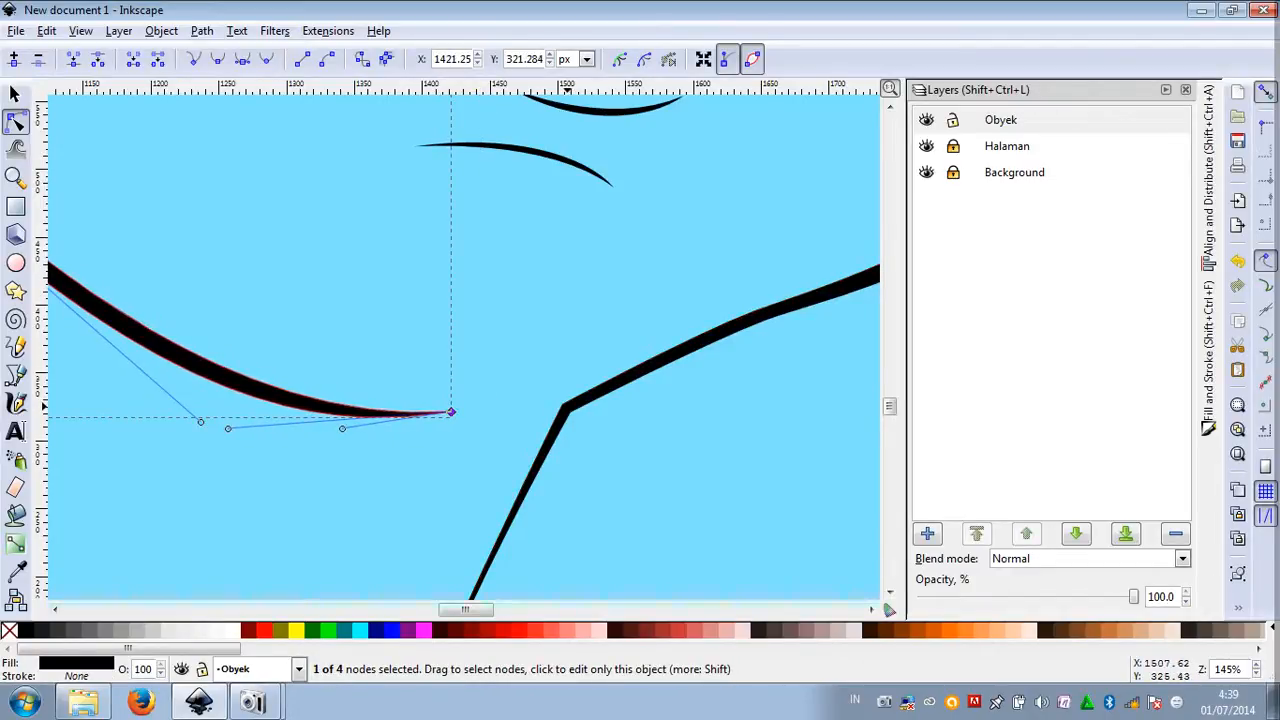
Draw a small closed Bezier sliver about 55 px long from the chin-neck corner of the outline toward the jawline tip
{"action": "scroll", "coordinate": [585, 406], "scroll_direction": "up", "scroll_amount": 2}
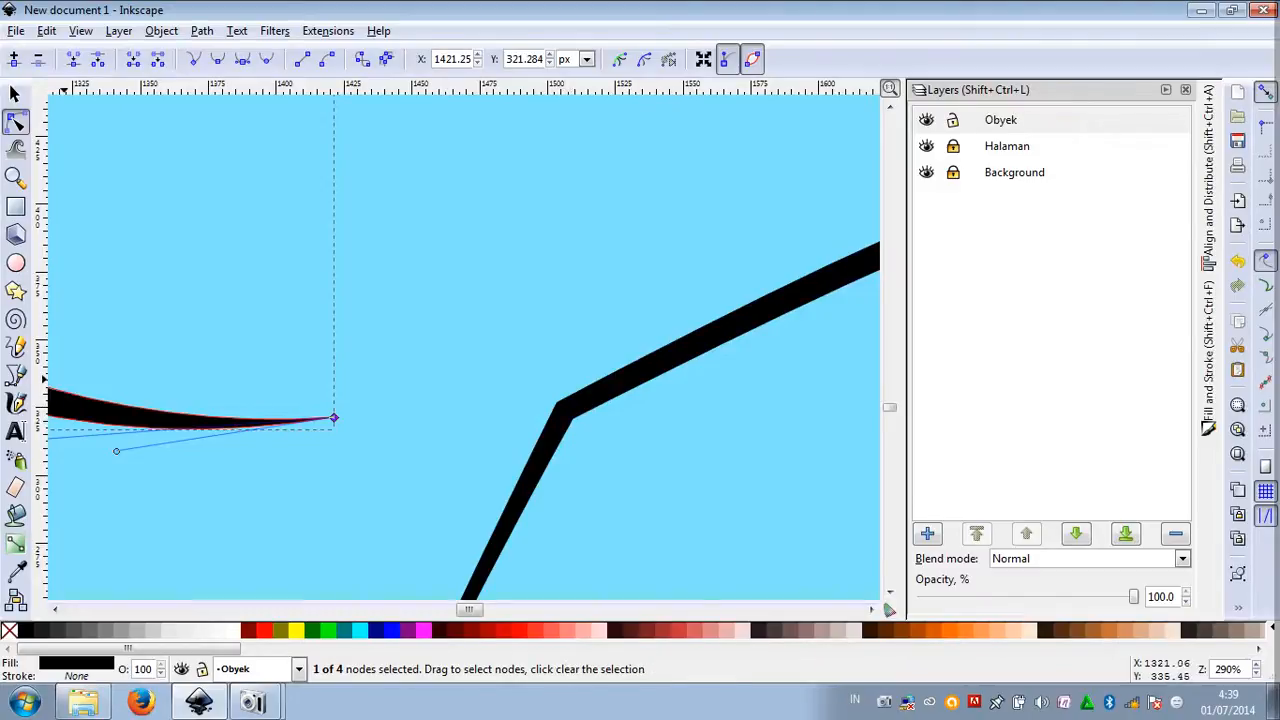
{"action": "left_click", "coordinate": [15, 374]}
{"action": "left_click", "coordinate": [562, 402]}
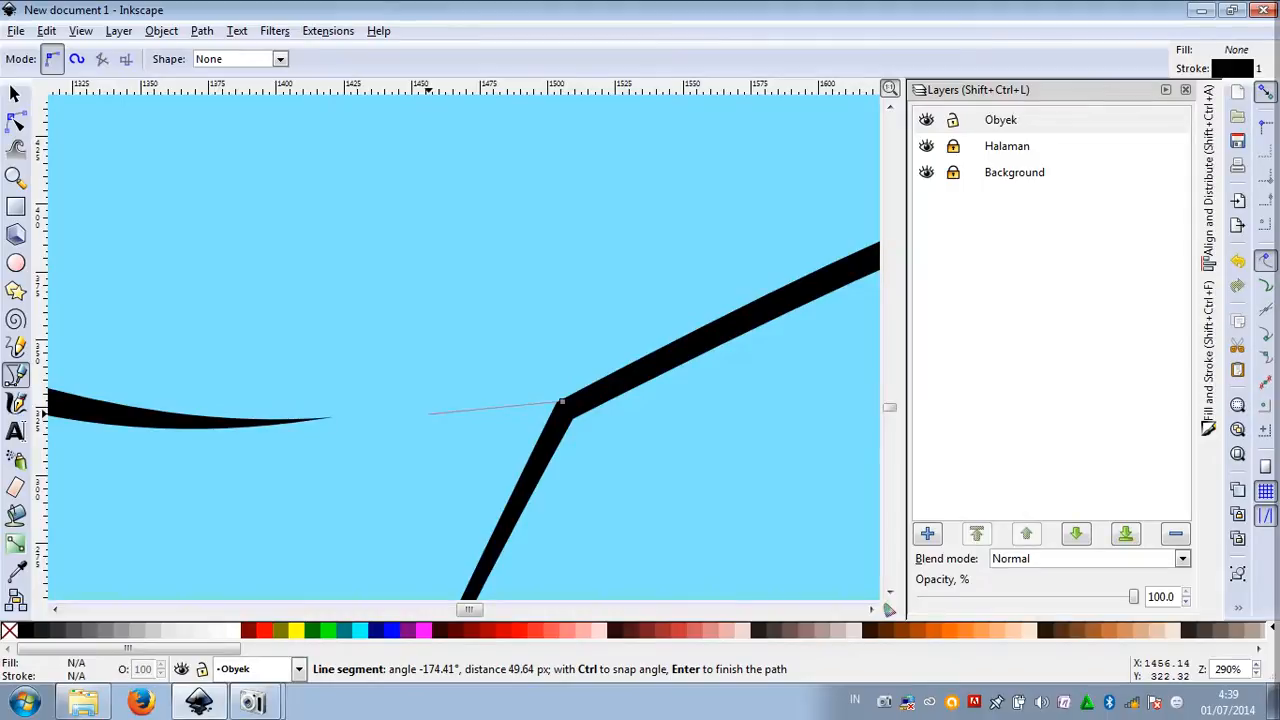
{"action": "left_click", "coordinate": [428, 413]}
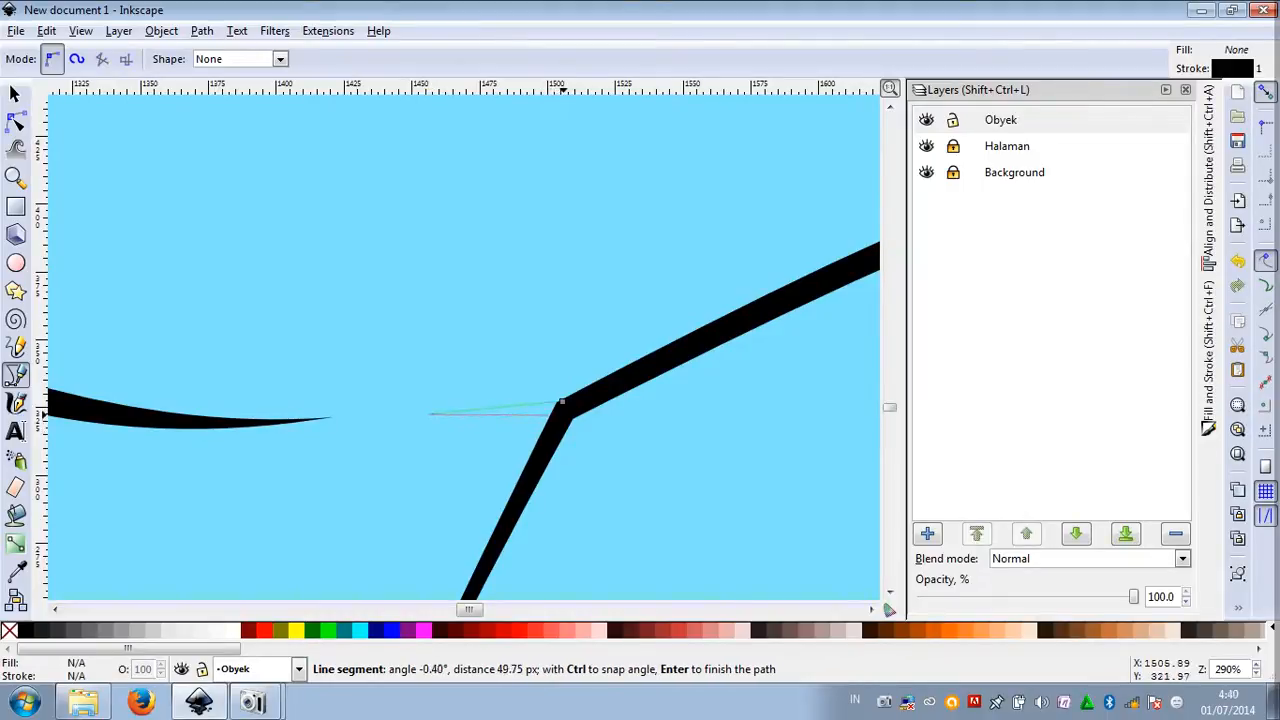
{"action": "mouse_move", "coordinate": [563, 402]}
{"action": "left_mouse_down"}
{"action": "mouse_move", "coordinate": [637, 392]}
{"action": "mouse_move", "coordinate": [585, 401]}
{"action": "left_mouse_up"}
{"action": "left_click", "coordinate": [562, 402]}
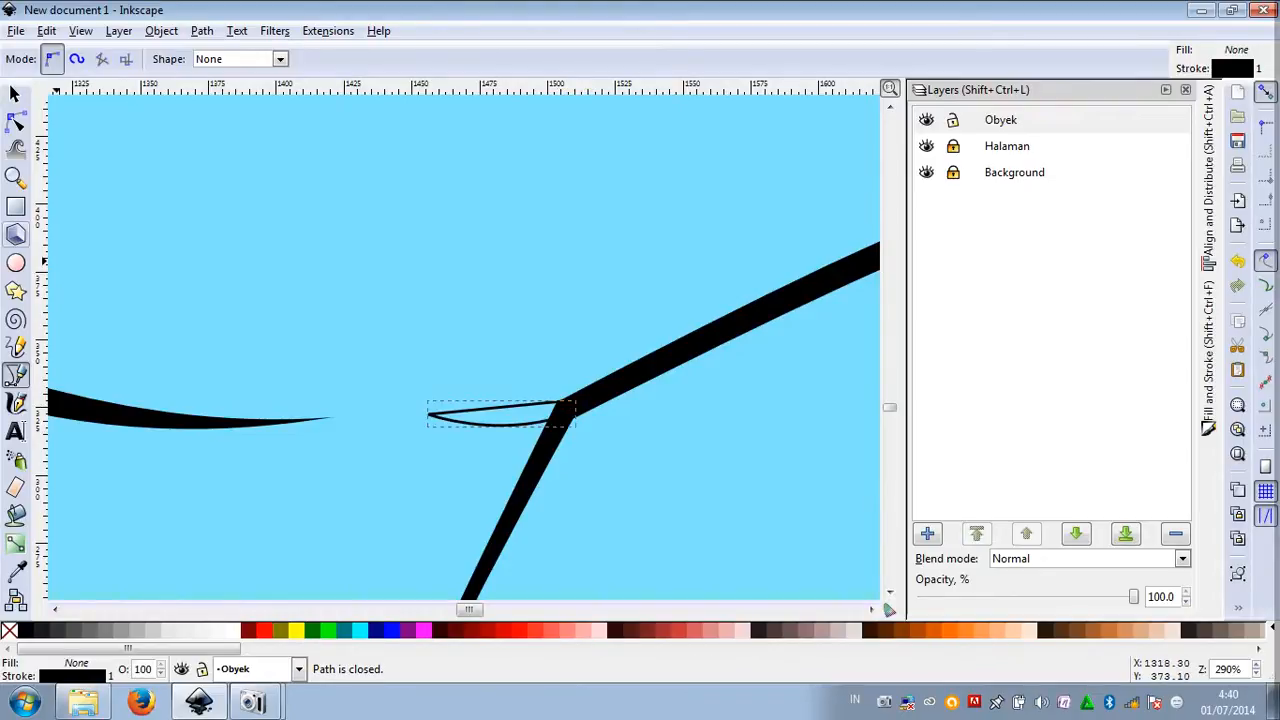
Lower the small sliver's upper corner node, make it smooth and bend the upper edge into a slight downward curve
{"action": "left_click", "coordinate": [15, 120]}
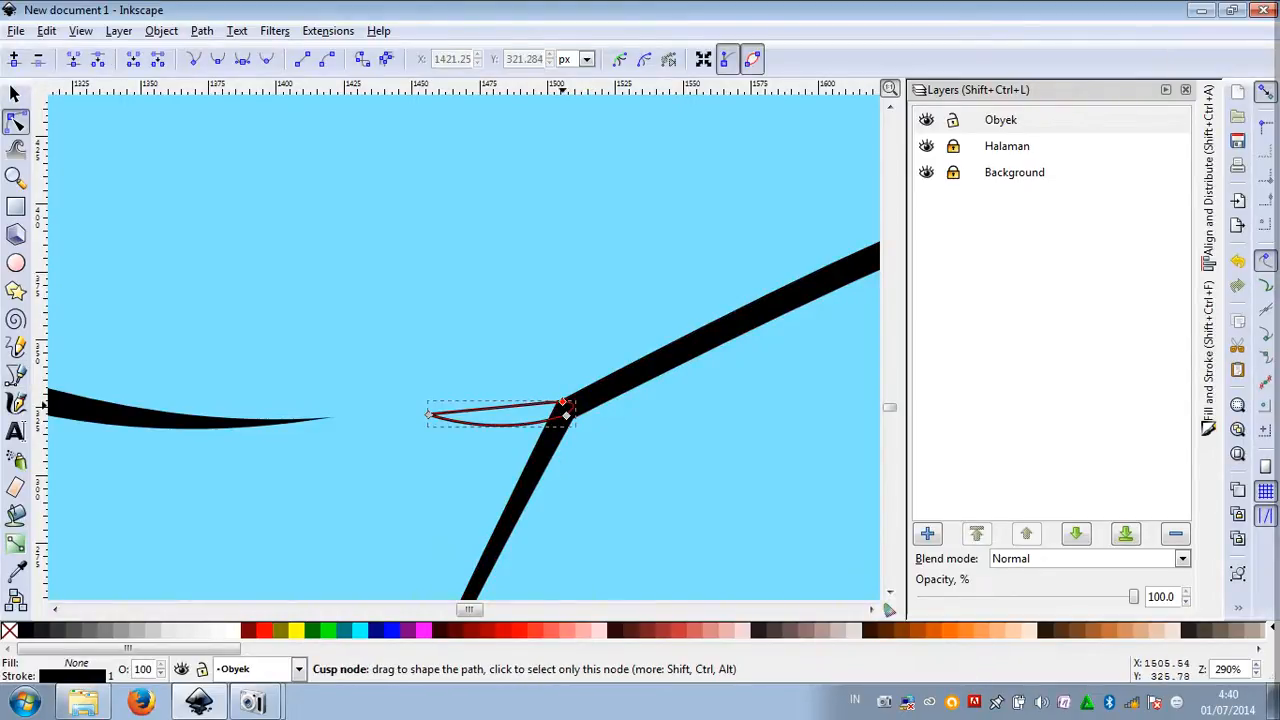
{"action": "left_click_drag", "start_coordinate": [563, 401], "coordinate": [563, 405]}
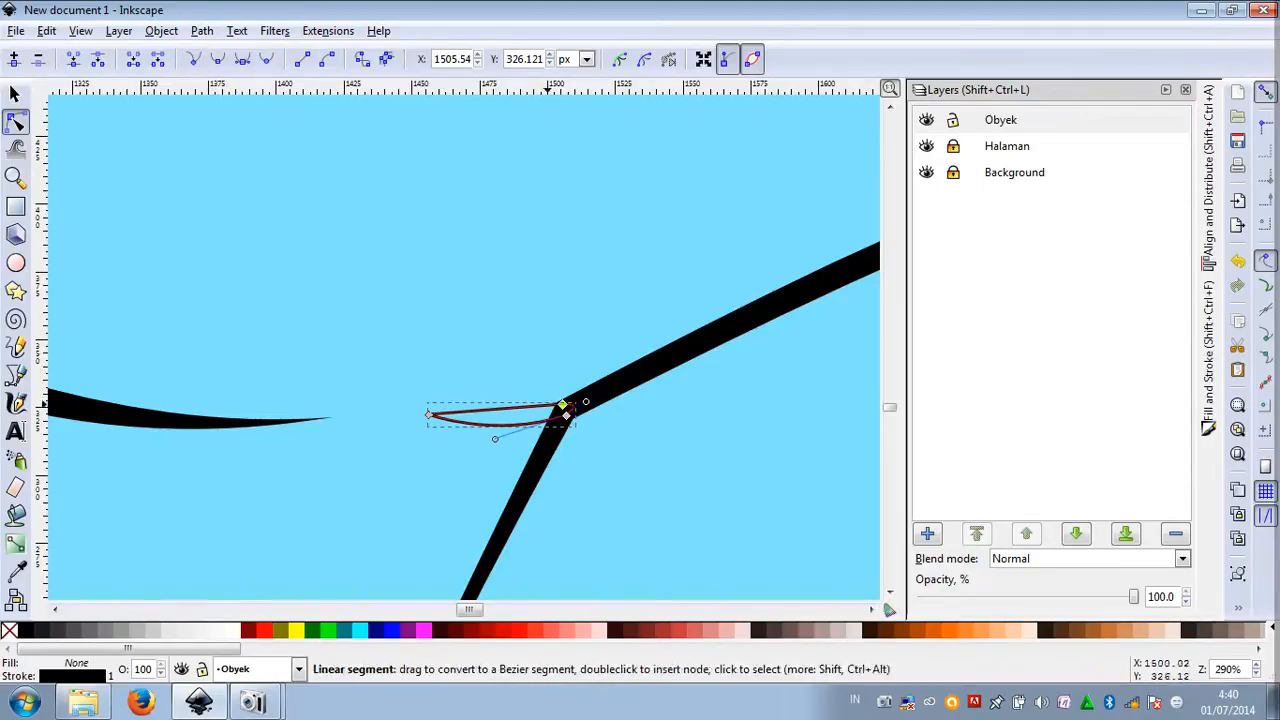
{"action": "left_click", "coordinate": [428, 414]}
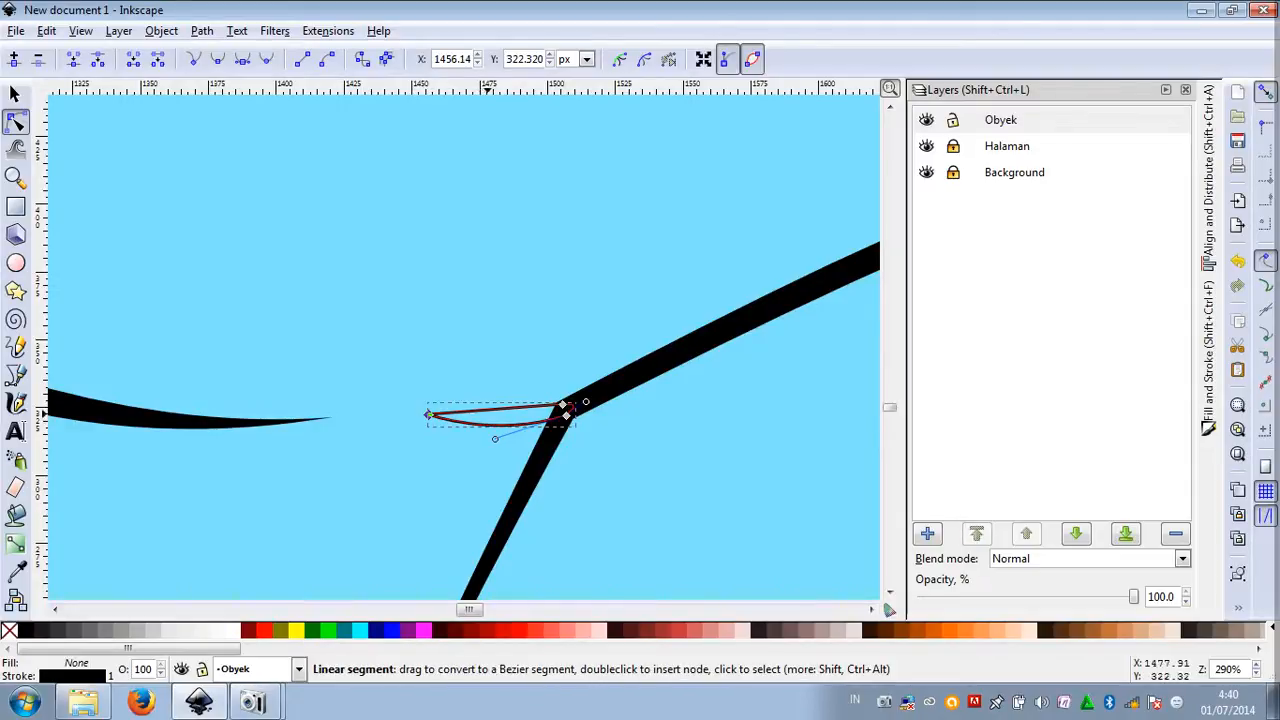
{"action": "left_click", "coordinate": [563, 406]}
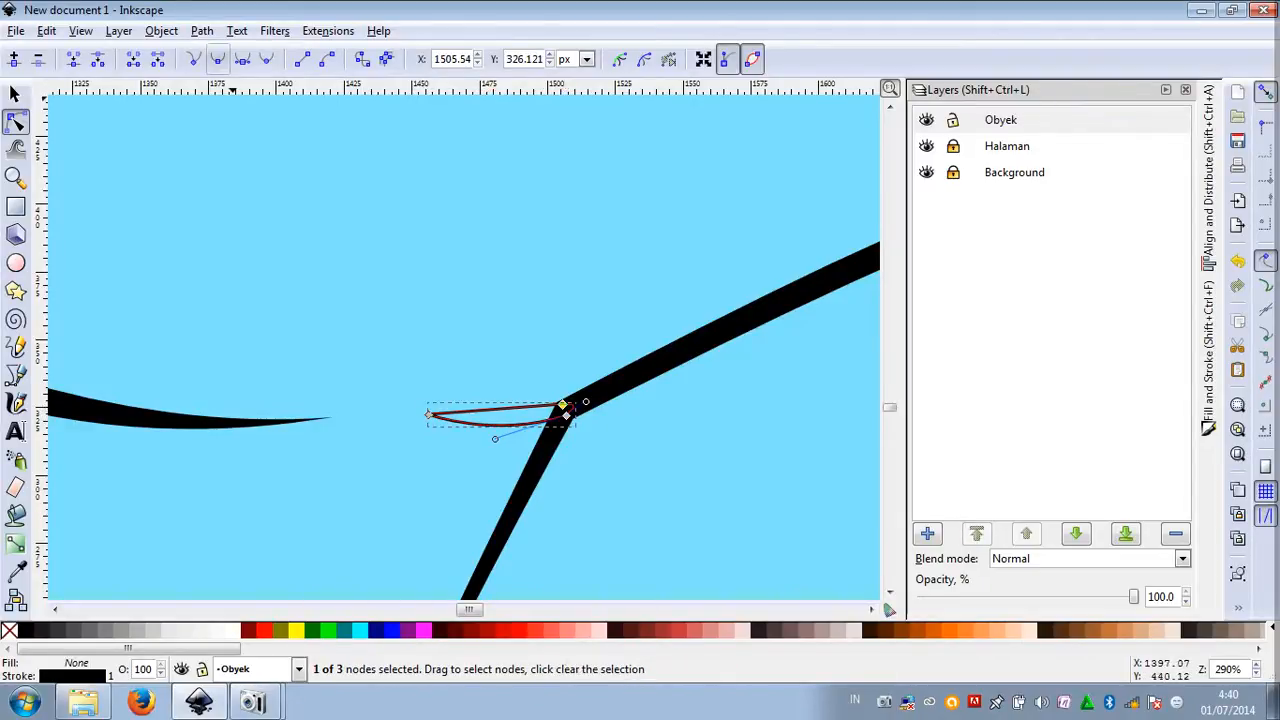
{"action": "left_click", "coordinate": [218, 59]}
{"action": "left_click_drag", "start_coordinate": [525, 380], "coordinate": [515, 414]}
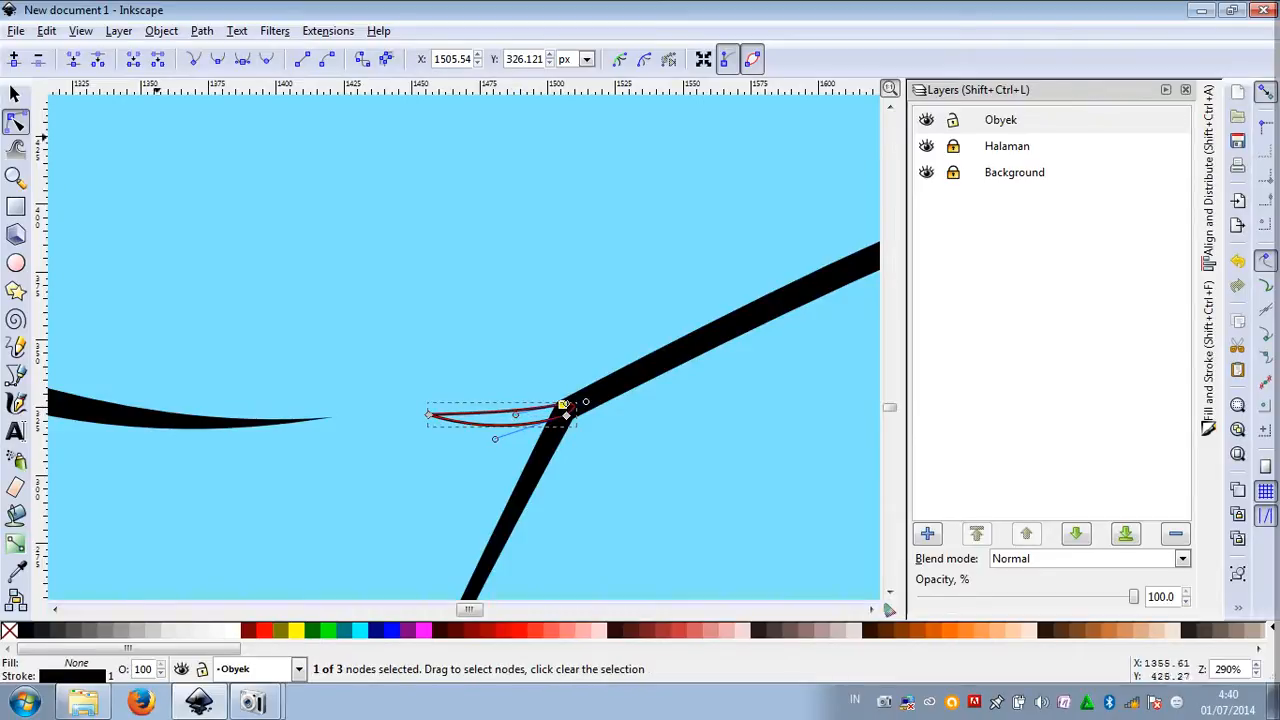
Align the small sliver with the chin-neck corner of the outline, fill it black with no stroke, and deselect it
{"action": "left_click", "coordinate": [15, 93]}
{"action": "scroll", "coordinate": [560, 405], "scroll_direction": "up", "scroll_amount": 5, "text": "ctrl"}
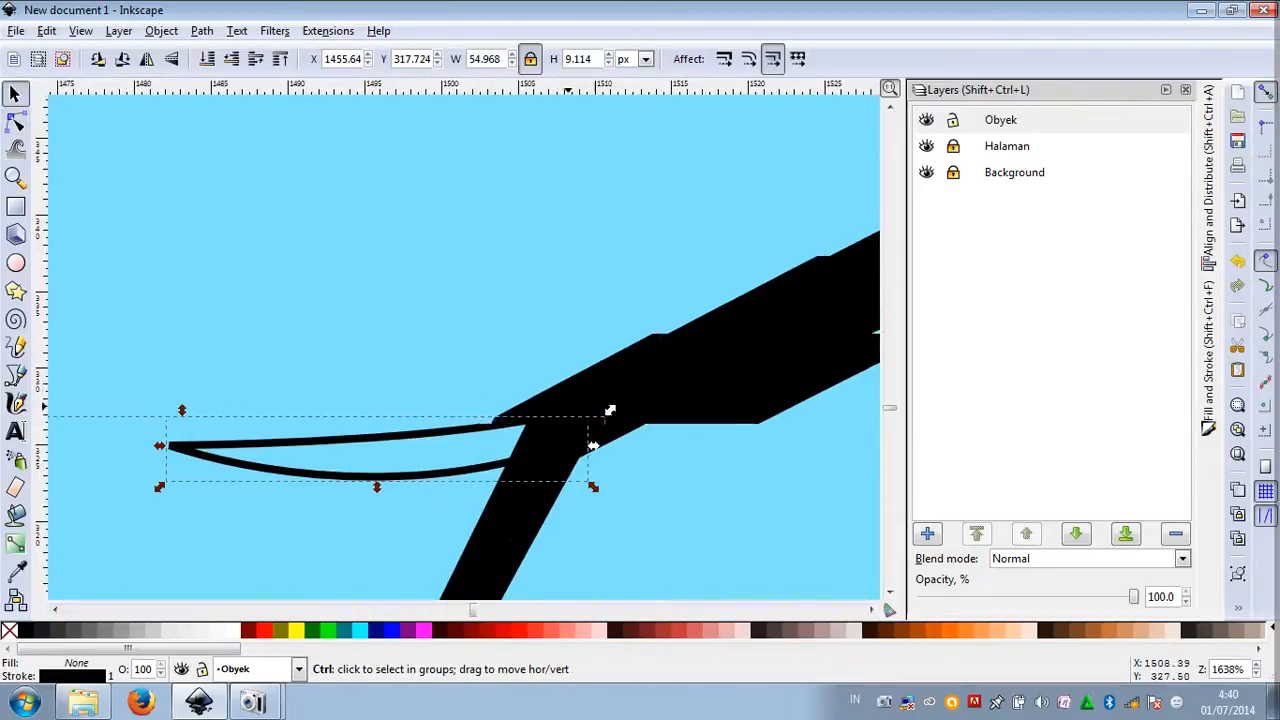
{"action": "left_click_drag", "start_coordinate": [454, 440], "coordinate": [460, 430]}
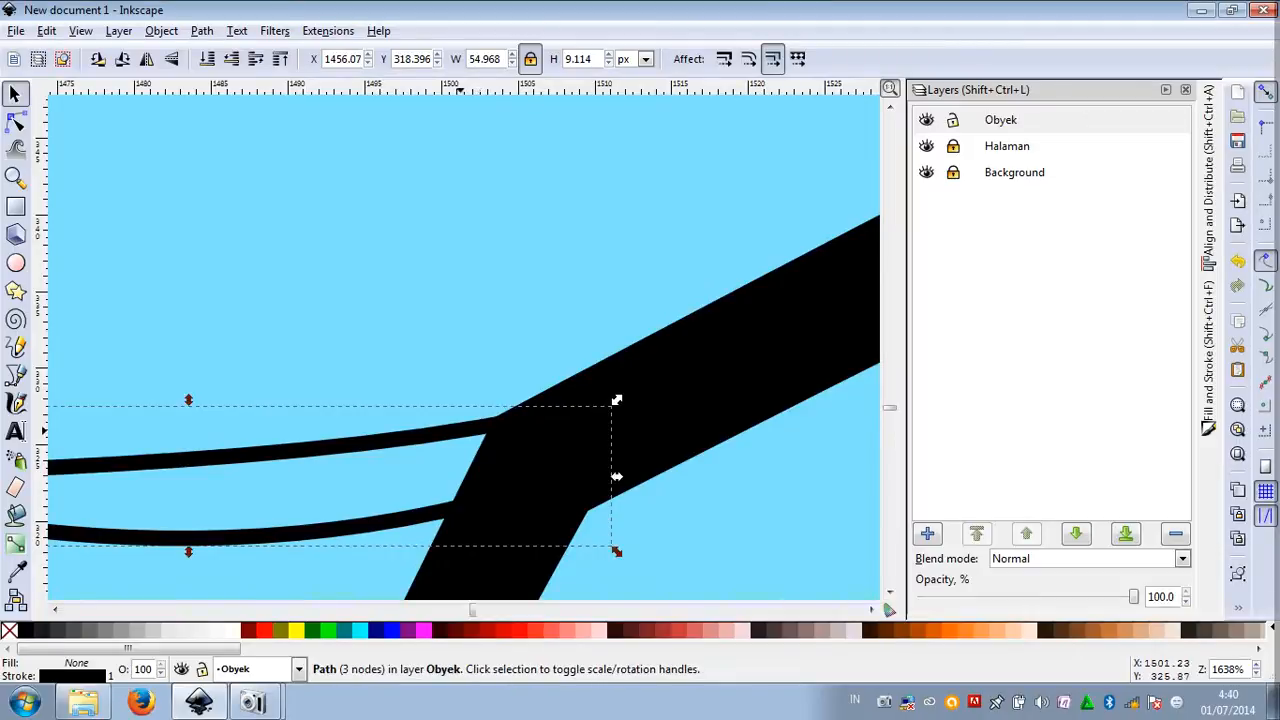
{"action": "key", "text": "shift"}
{"action": "left_click", "coordinate": [26, 630]}
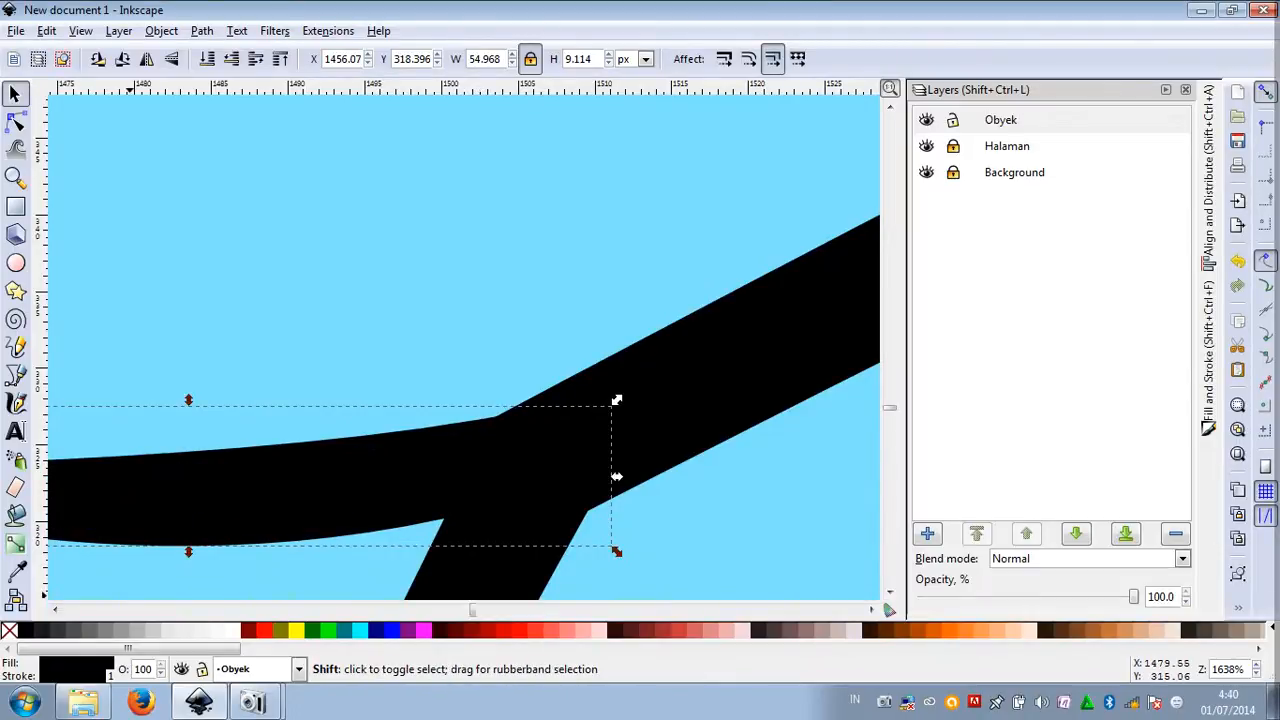
{"action": "left_click", "coordinate": [9, 630], "text": "shift"}
{"action": "left_click_drag", "start_coordinate": [394, 479], "coordinate": [396, 471]}
{"action": "scroll", "coordinate": [504, 472], "scroll_direction": "down", "scroll_amount": 3}
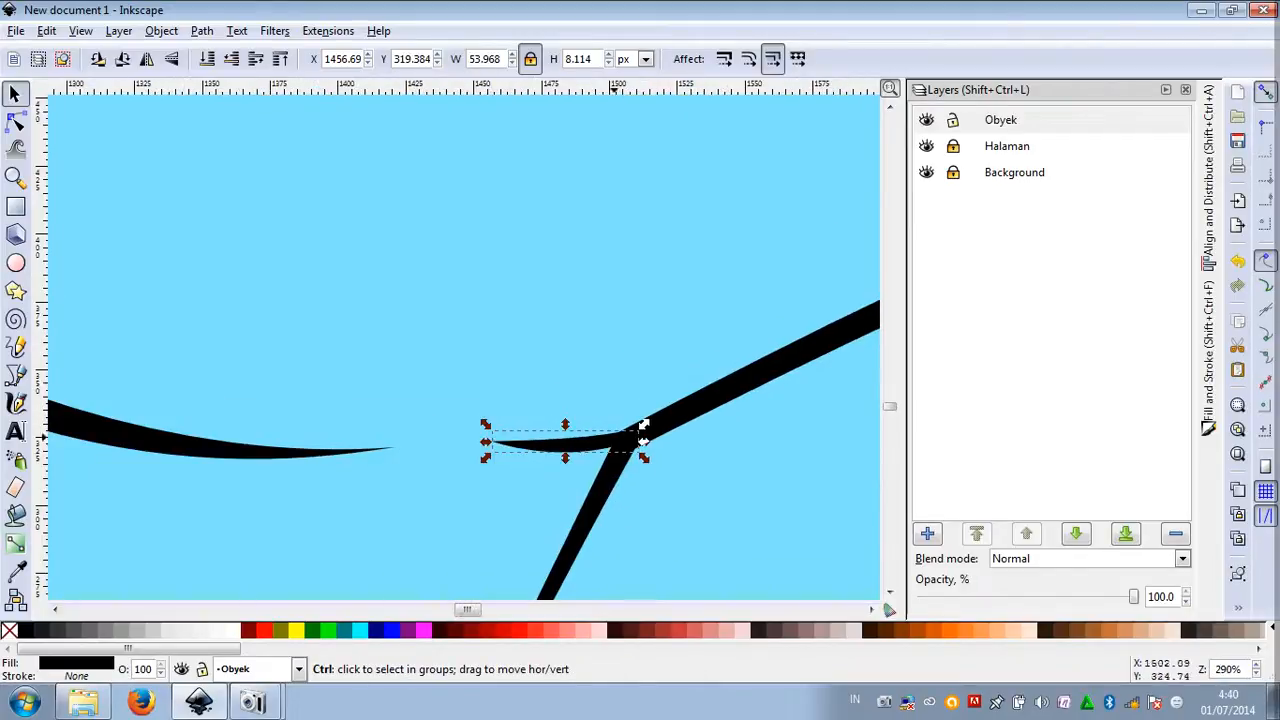
{"action": "scroll", "coordinate": [491, 434], "scroll_direction": "down", "scroll_amount": 3}
{"action": "left_click", "coordinate": [626, 366]}
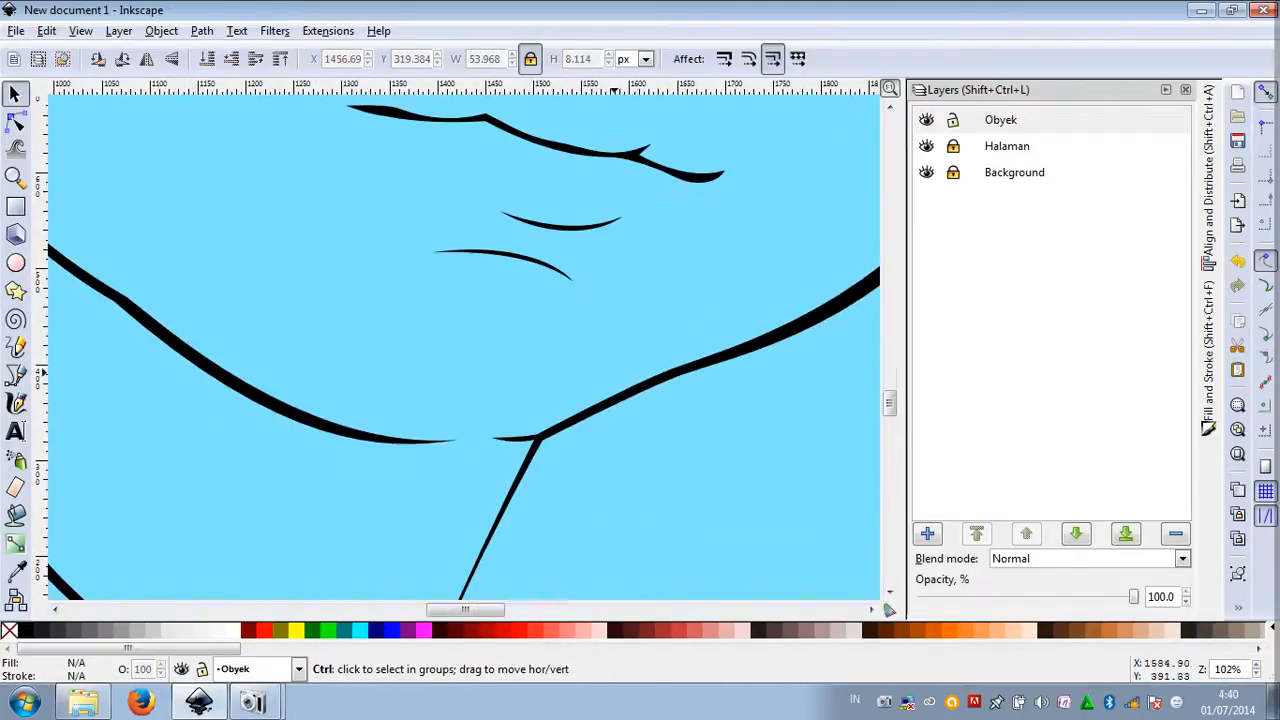
{"action": "scroll", "coordinate": [622, 372], "scroll_direction": "down", "scroll_amount": 4}
{"action": "scroll", "coordinate": [668, 375], "scroll_direction": "down", "scroll_amount": 2}
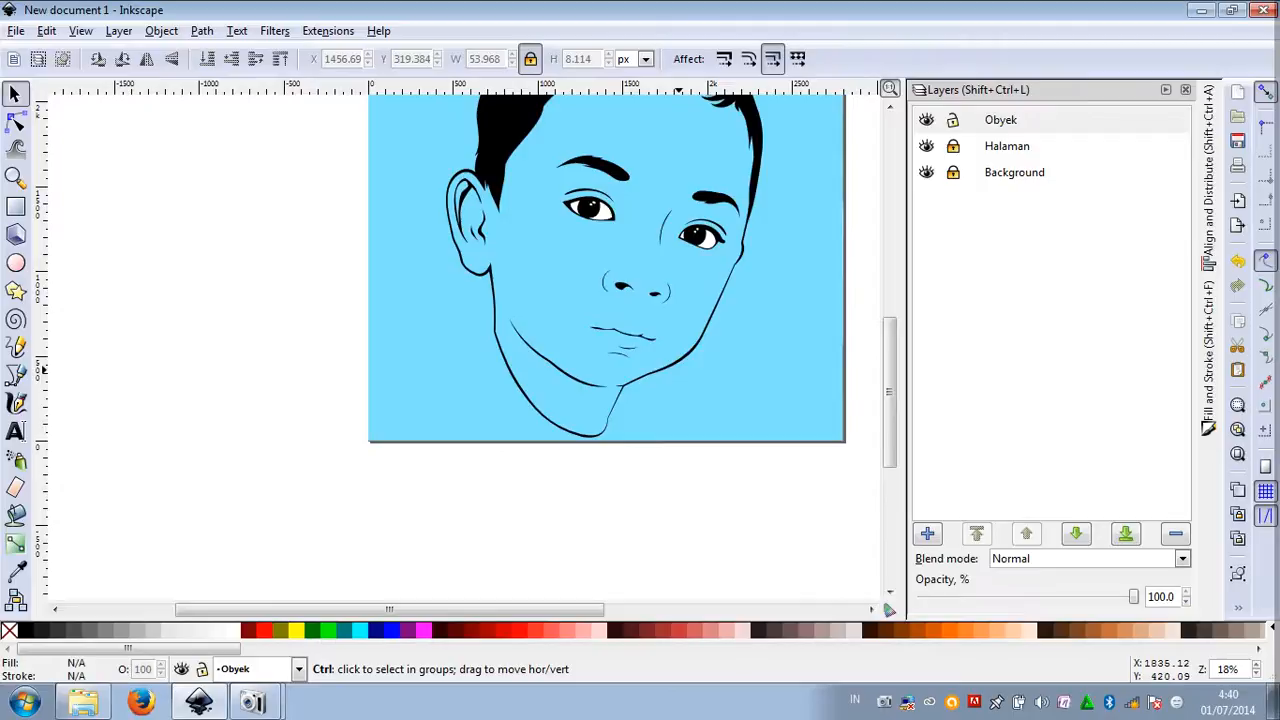
Hide the Halaman layer and lower the small chin sliver's pointed tip and its lower corner node slightly
{"action": "scroll", "coordinate": [607, 383], "scroll_direction": "up", "scroll_amount": 8}
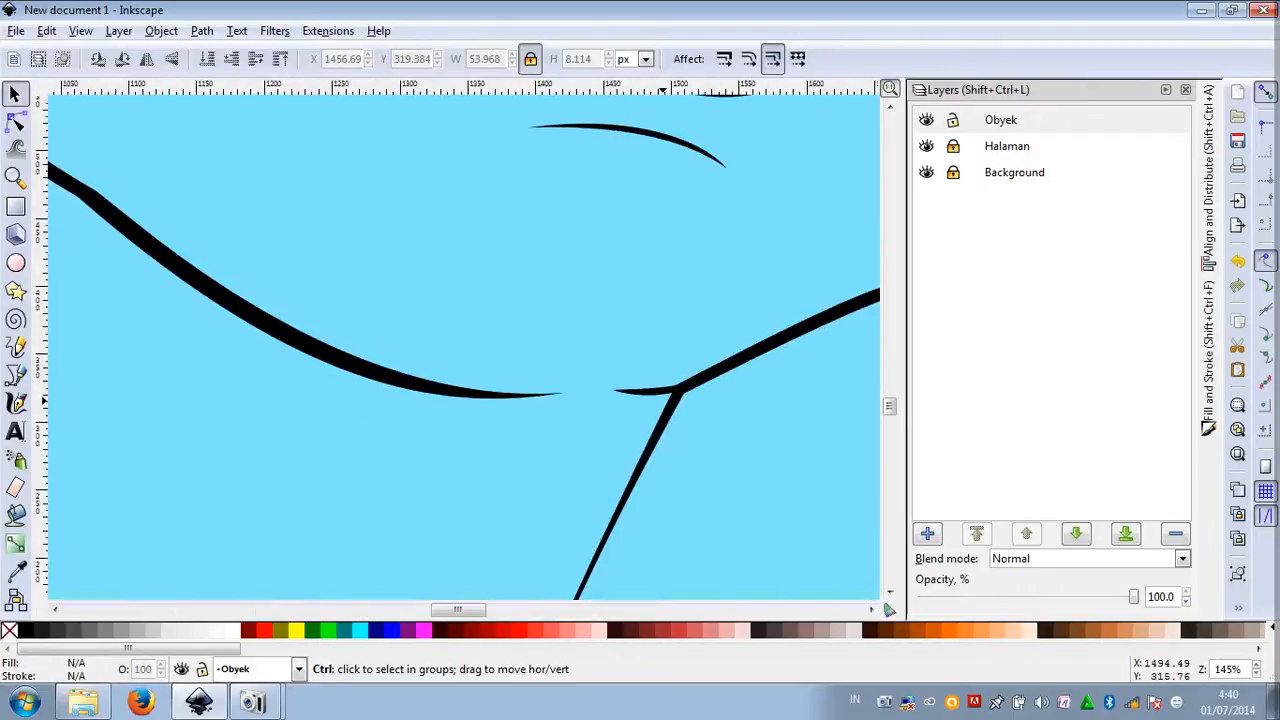
{"action": "left_click", "coordinate": [680, 384]}
{"action": "left_click", "coordinate": [15, 121]}
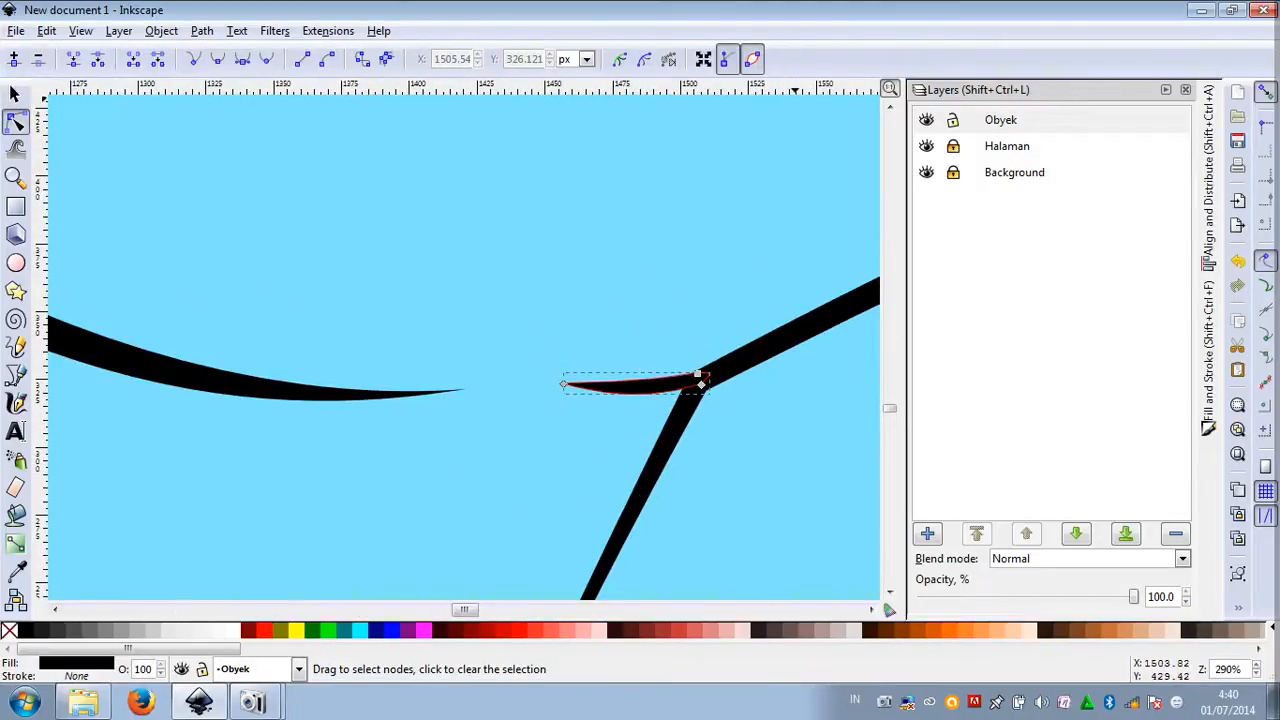
{"action": "left_click", "coordinate": [926, 146]}
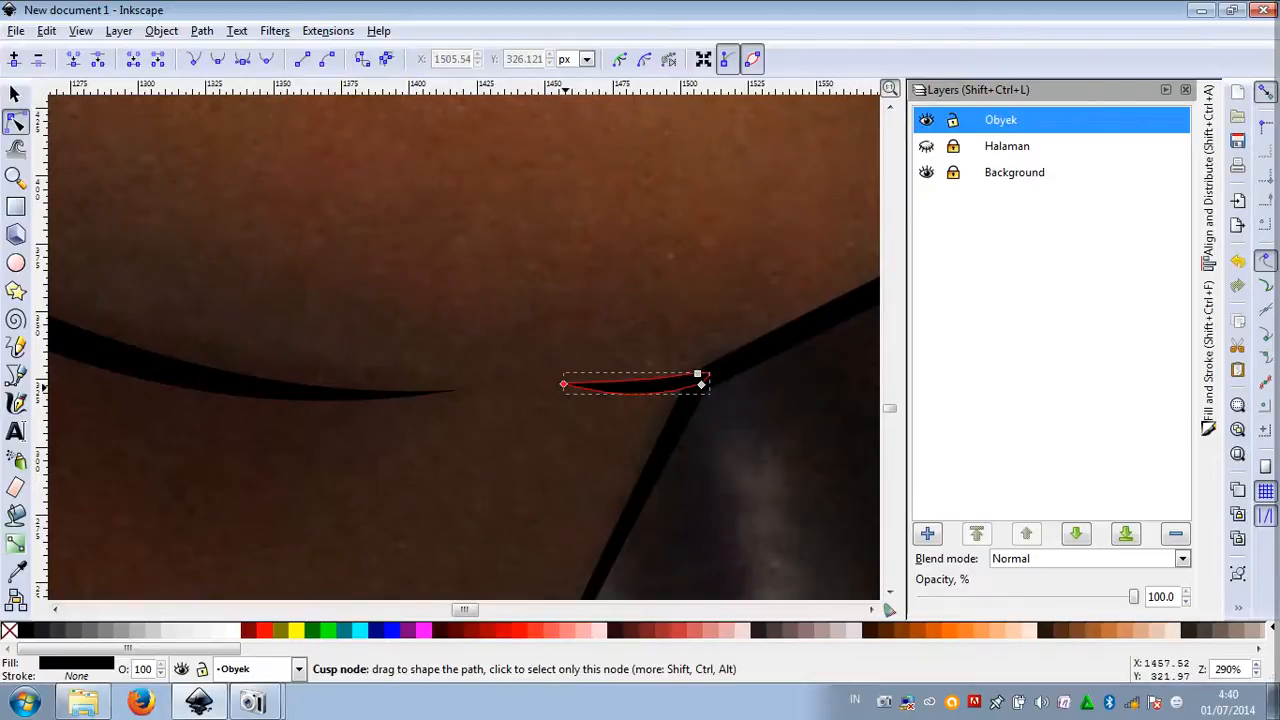
{"action": "left_click", "coordinate": [563, 384]}
{"action": "left_click_drag", "start_coordinate": [563, 384], "coordinate": [558, 399]}
{"action": "left_click_drag", "start_coordinate": [650, 383], "coordinate": [677, 385]}
{"action": "scroll", "coordinate": [721, 398], "scroll_direction": "up", "scroll_amount": 2}
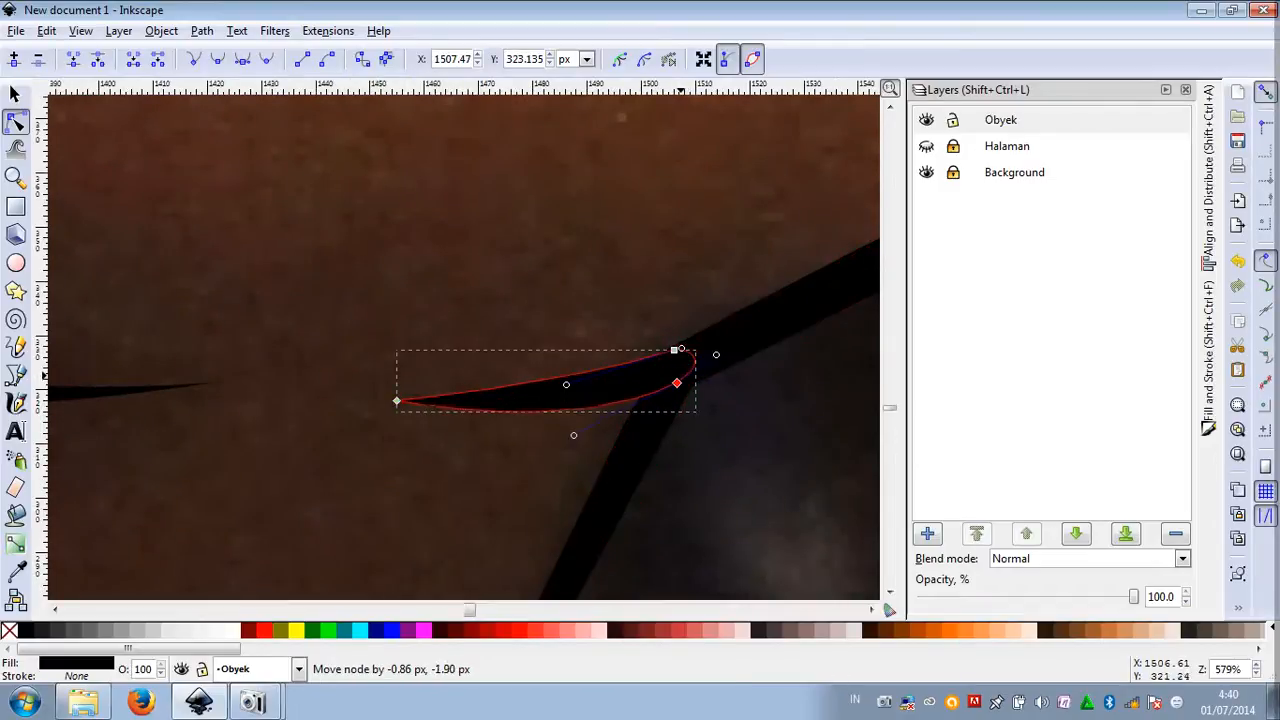
Nudge the sliver's upper corner node so it blends into the outline at the chin-neck corner, and deselect the sliver
{"action": "scroll", "coordinate": [687, 352], "scroll_direction": "up", "scroll_amount": 6}
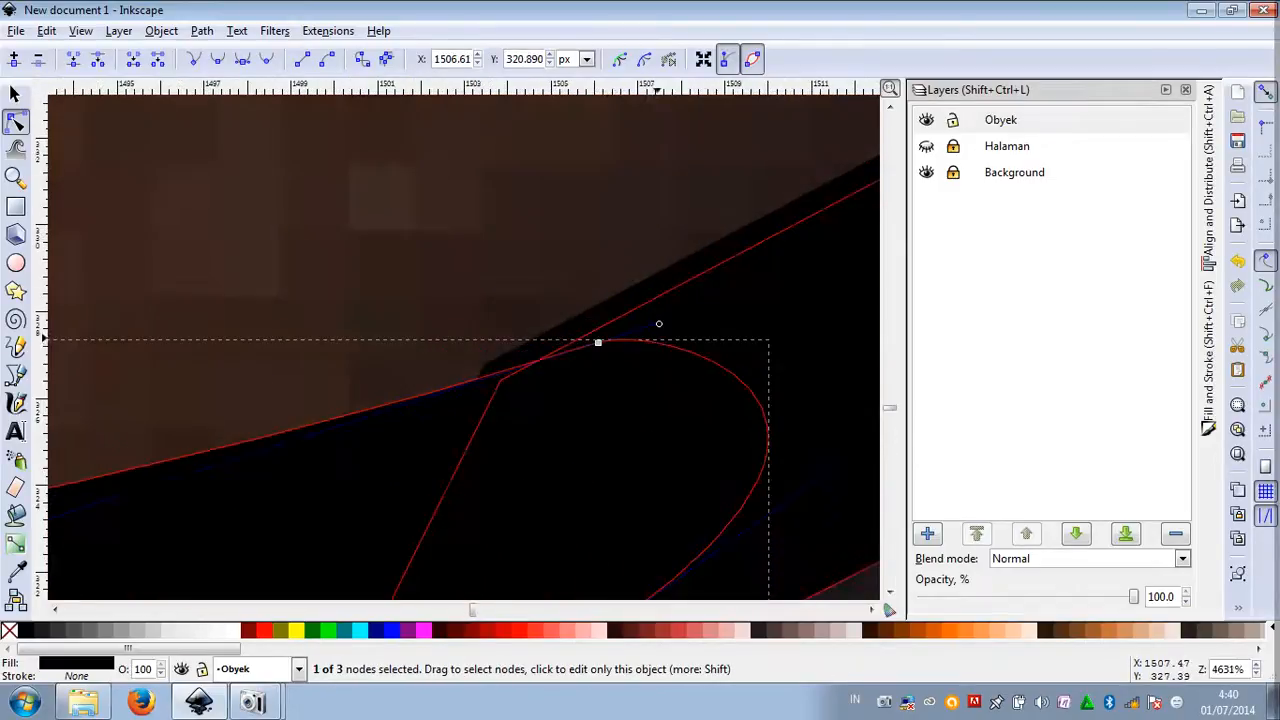
{"action": "left_click", "coordinate": [598, 342]}
{"action": "left_click_drag", "start_coordinate": [598, 342], "coordinate": [611, 327]}
{"action": "scroll", "coordinate": [611, 327], "scroll_direction": "down", "scroll_amount": 6}
{"action": "scroll", "coordinate": [590, 348], "scroll_direction": "down", "scroll_amount": 1}
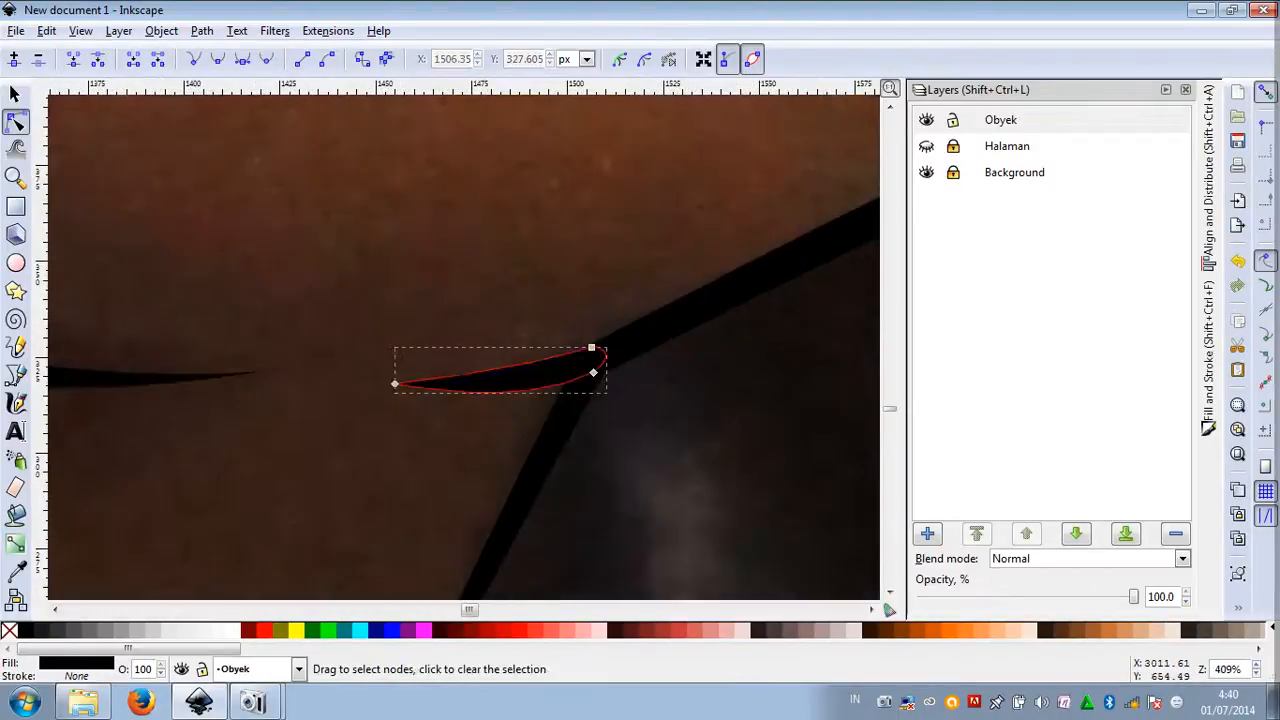
{"action": "key", "text": "F1"}
{"action": "left_click", "coordinate": [798, 160]}
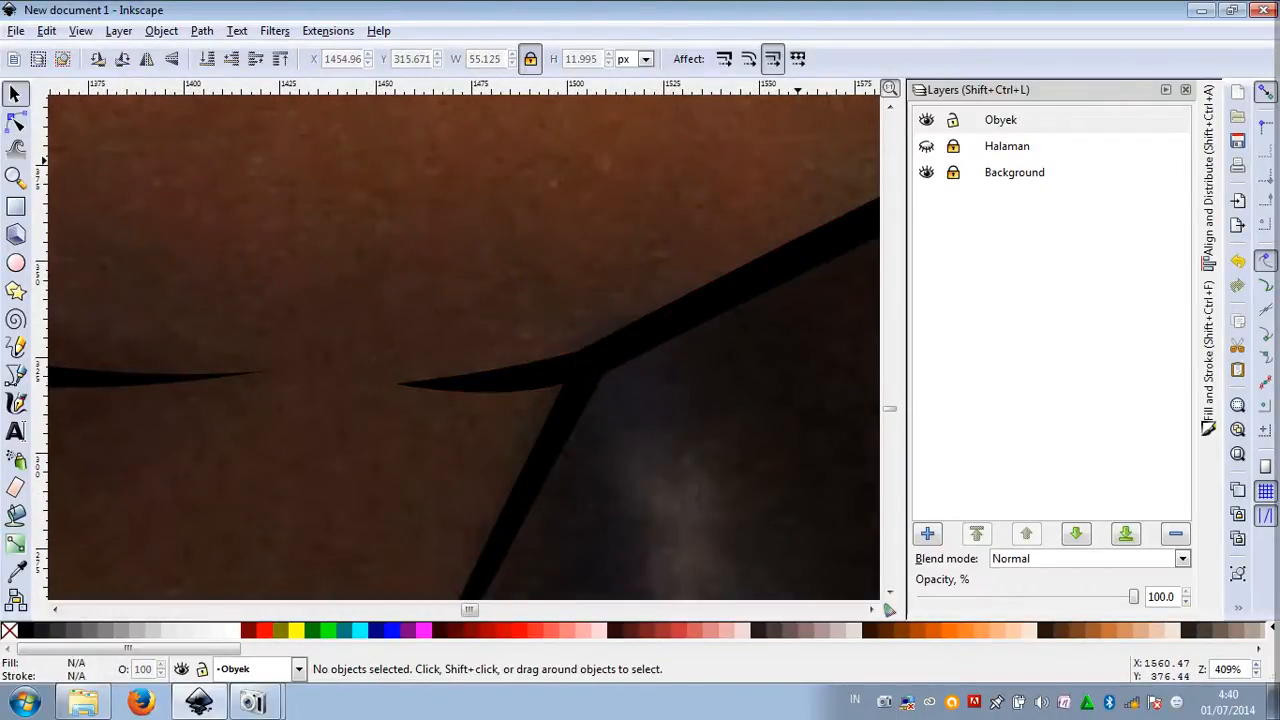
Examine the face outline and black linework shapes around the chin, and show the Halaman layer to review the whole portrait
{"action": "scroll", "coordinate": [800, 165], "scroll_direction": "down", "scroll_amount": 3}
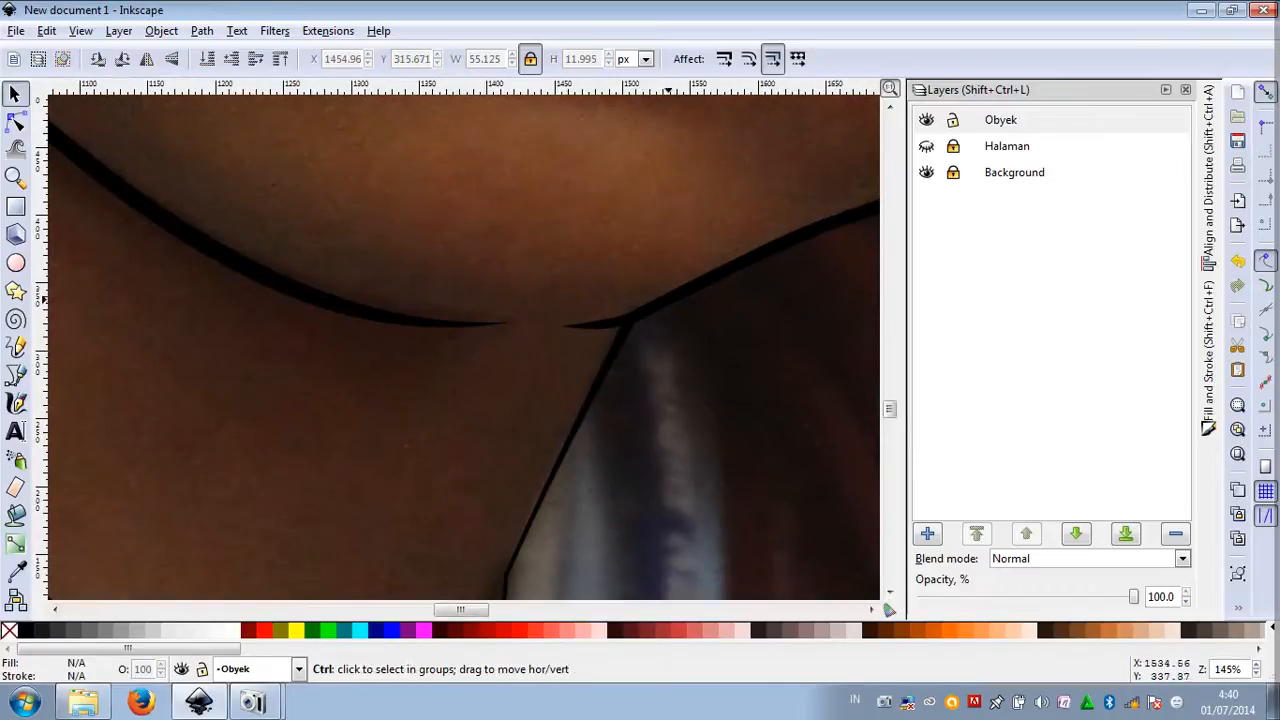
{"action": "scroll", "coordinate": [679, 290], "scroll_direction": "down", "scroll_amount": 2}
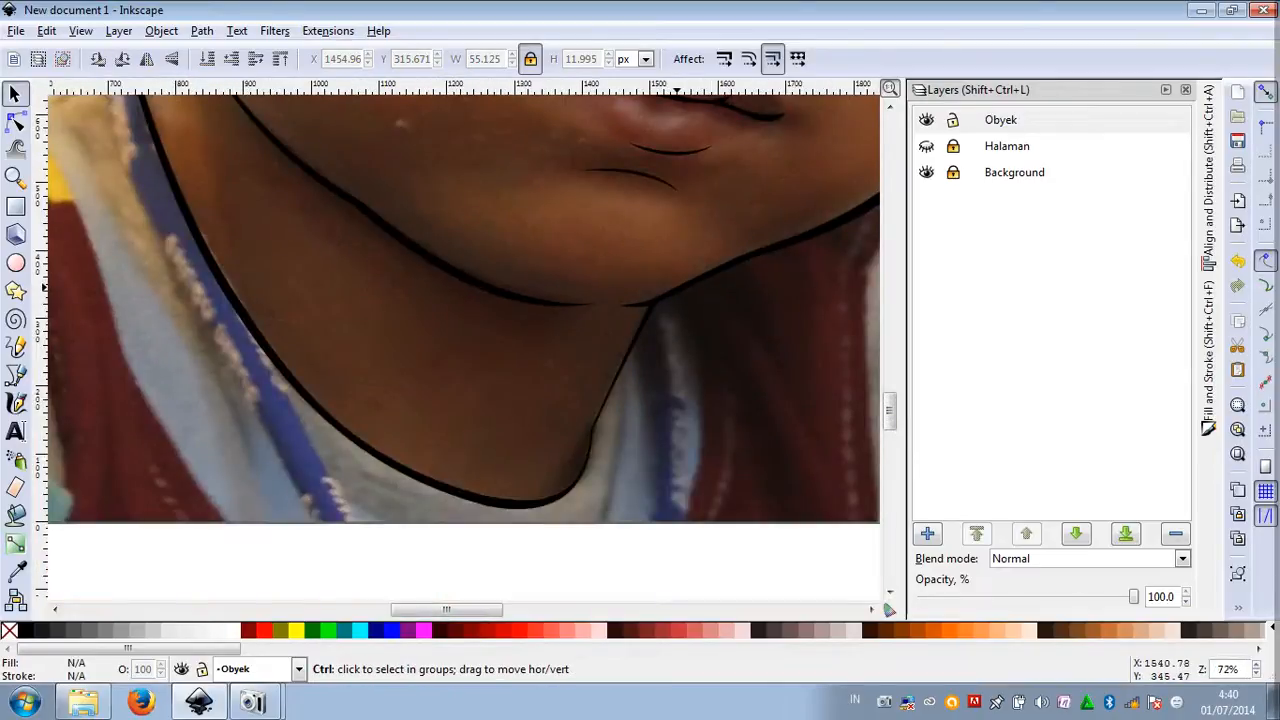
{"action": "scroll", "coordinate": [679, 290], "scroll_direction": "up", "scroll_amount": 1}
{"action": "left_click", "coordinate": [702, 258]}
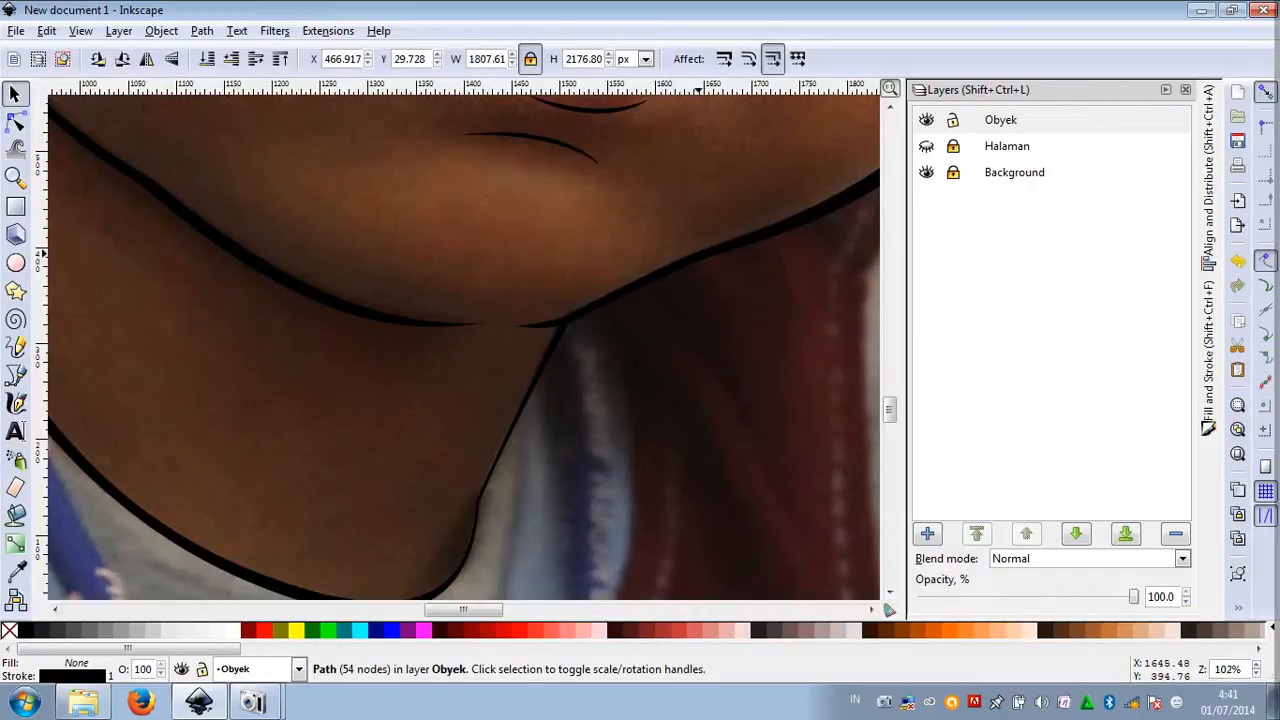
{"action": "key", "text": "ctrl+alt+c"}
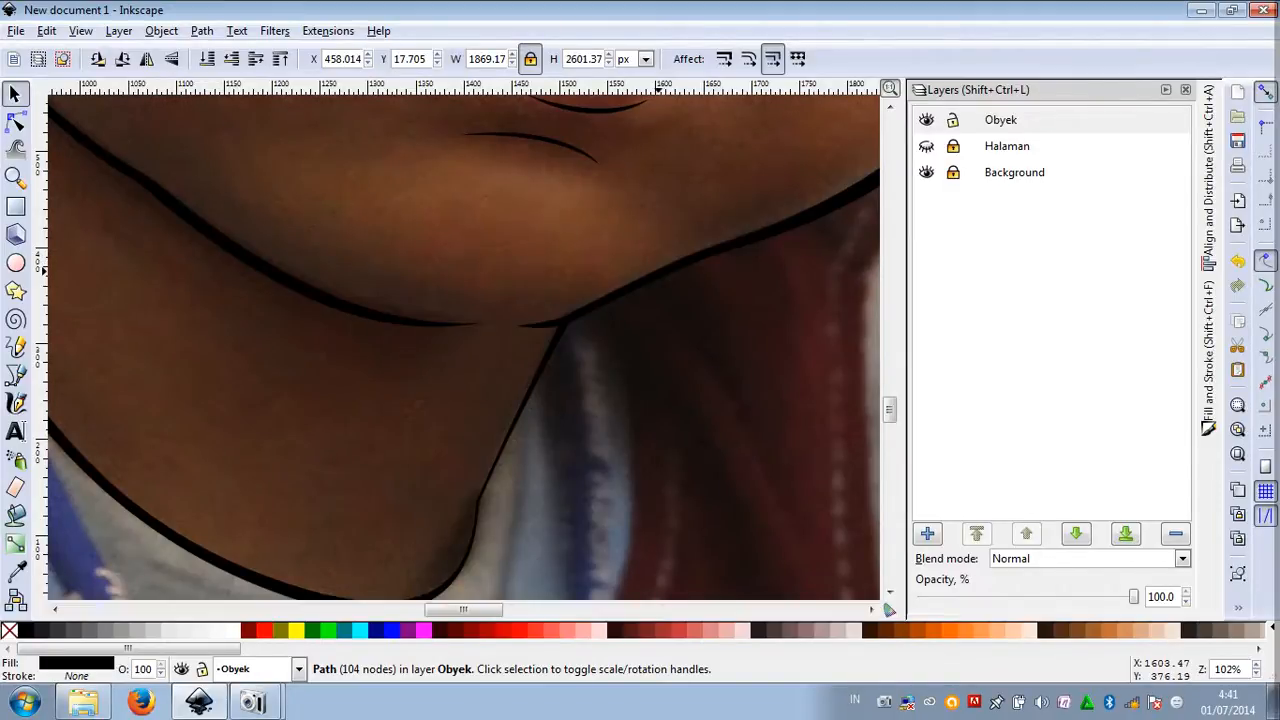
{"action": "scroll", "coordinate": [44, 260], "scroll_direction": "down", "scroll_amount": 4}
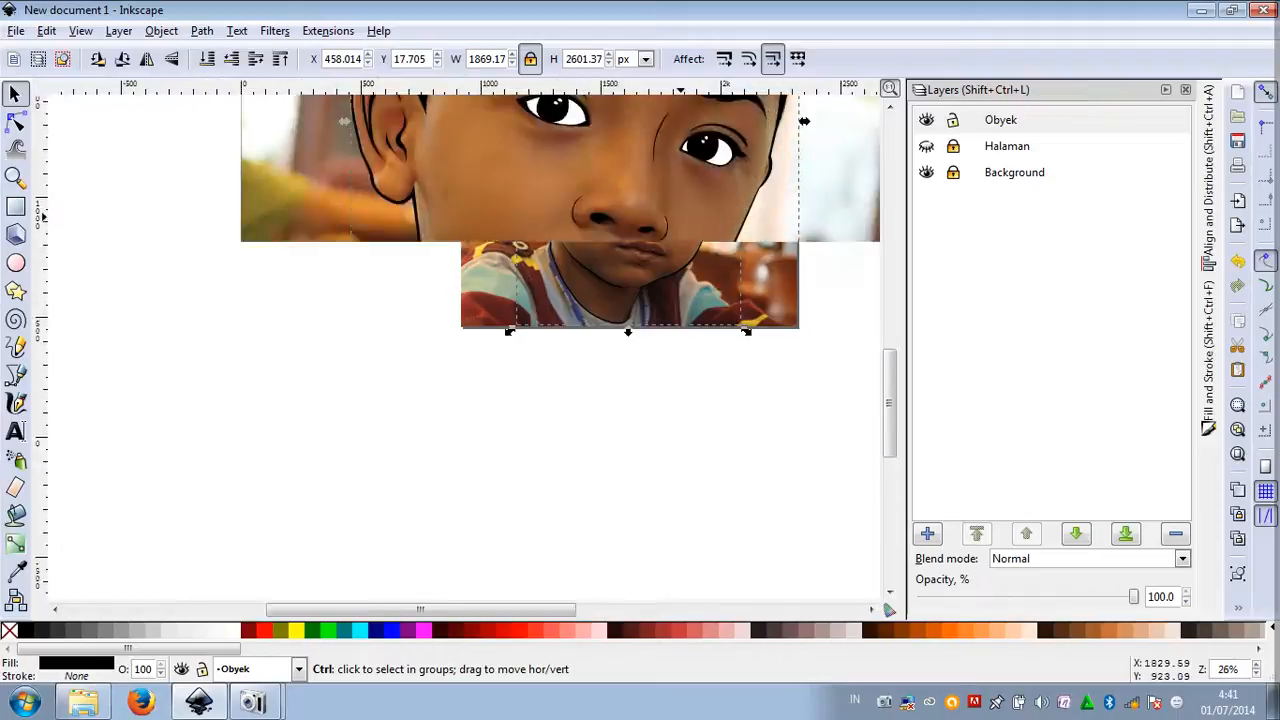
{"action": "scroll", "coordinate": [44, 215], "scroll_direction": "up", "scroll_amount": 2}
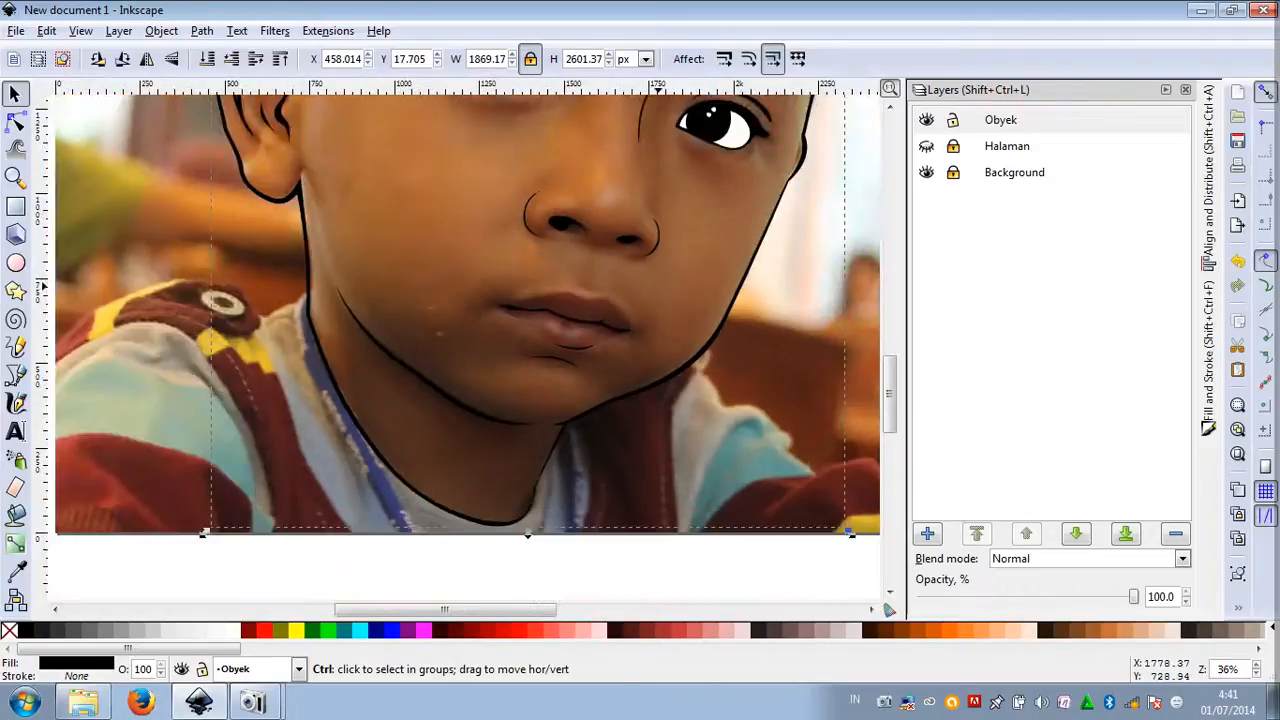
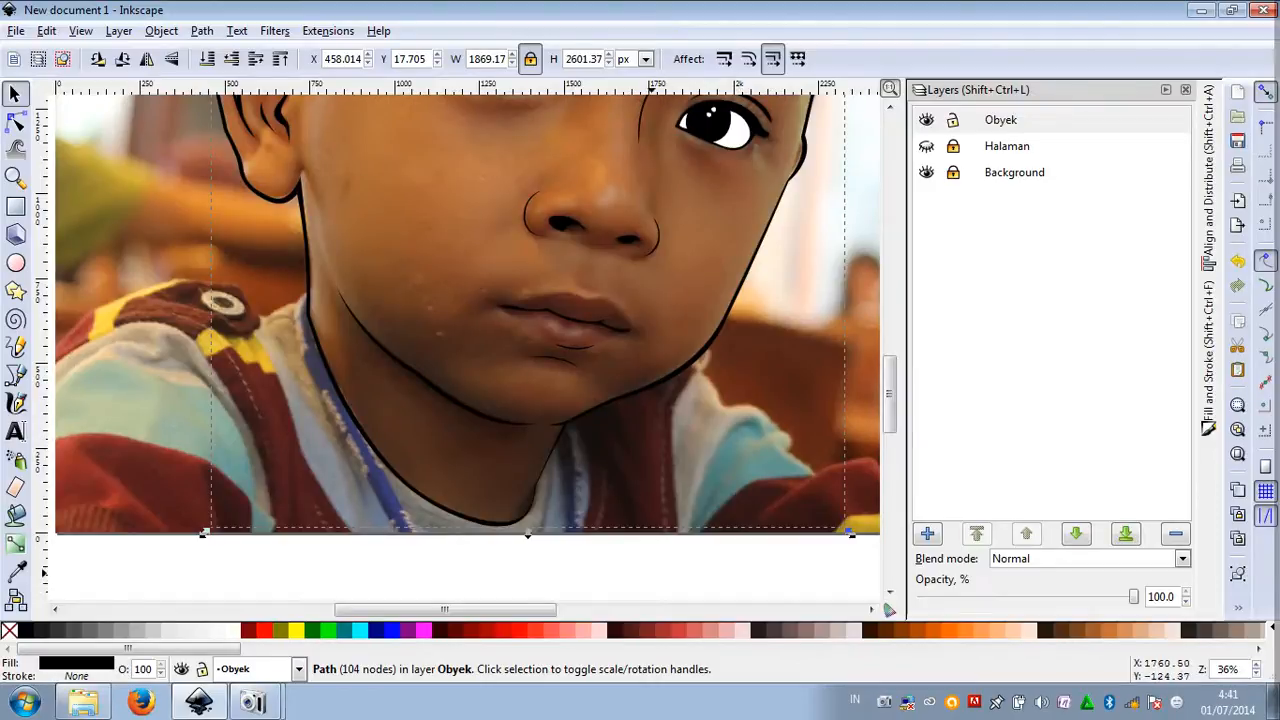
{"action": "key", "text": "Escape"}
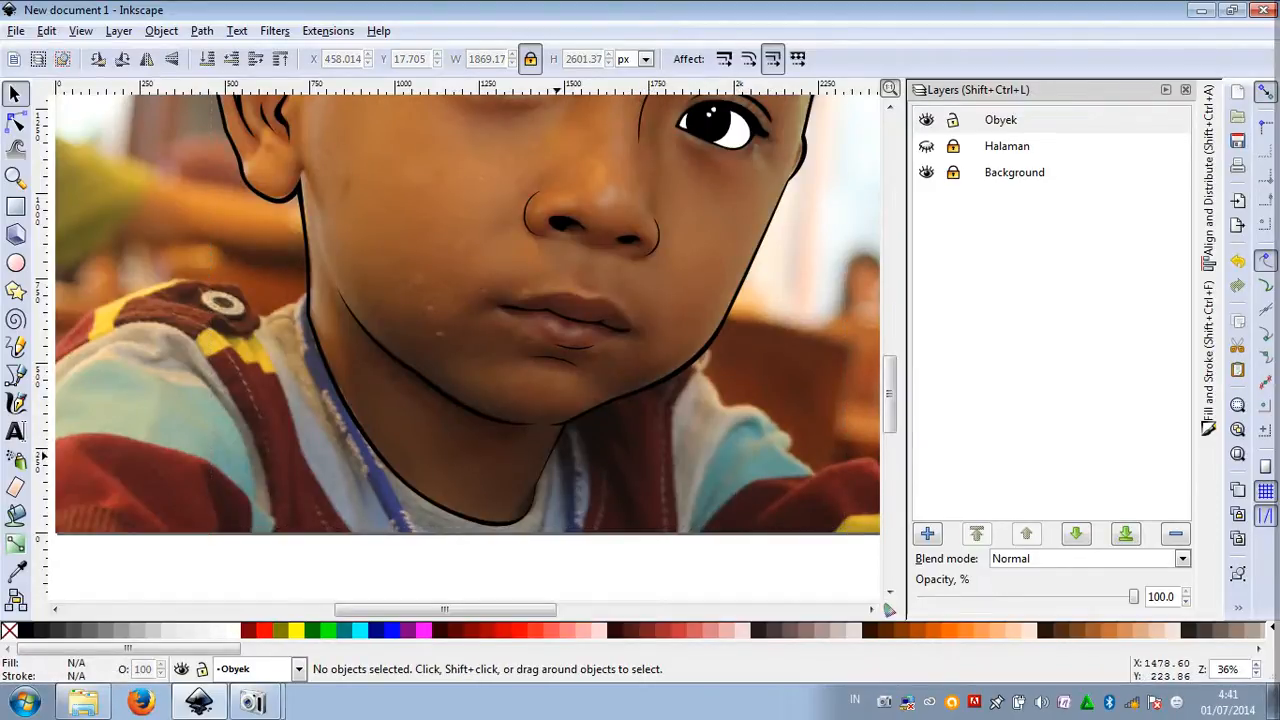
{"action": "left_click", "coordinate": [927, 146]}
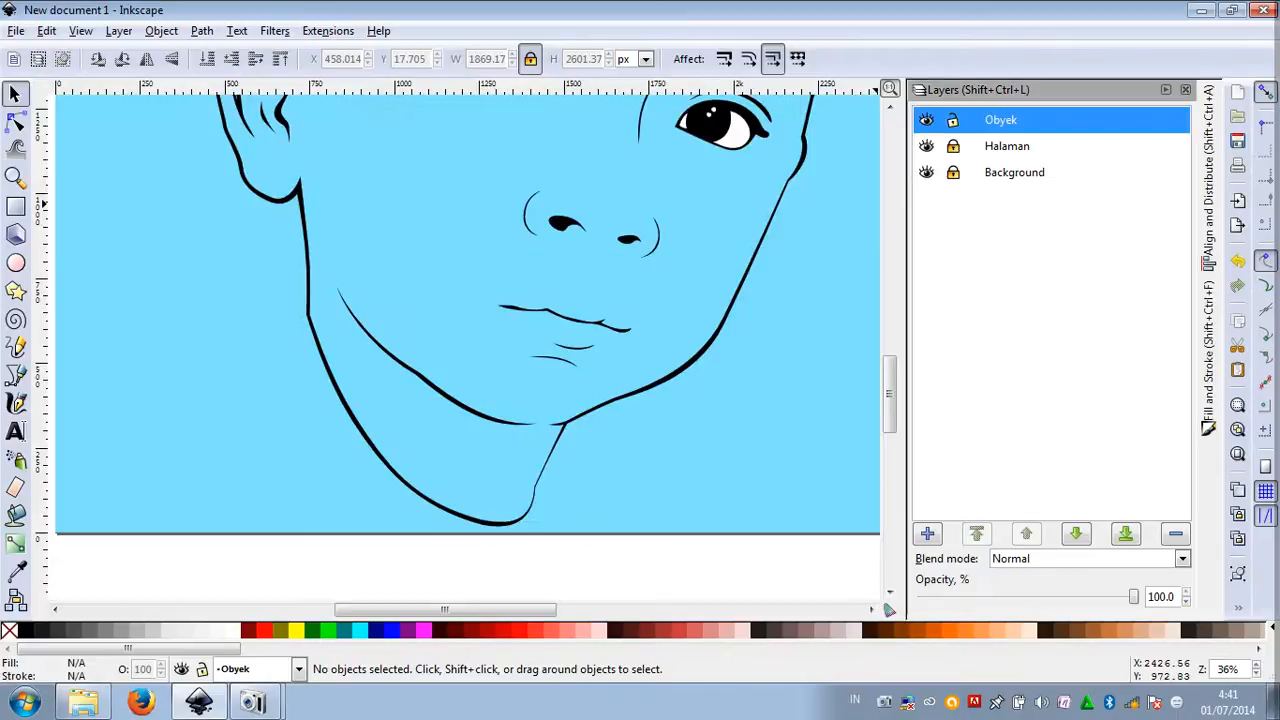
{"action": "scroll", "coordinate": [528, 420], "scroll_direction": "down", "scroll_amount": 2}
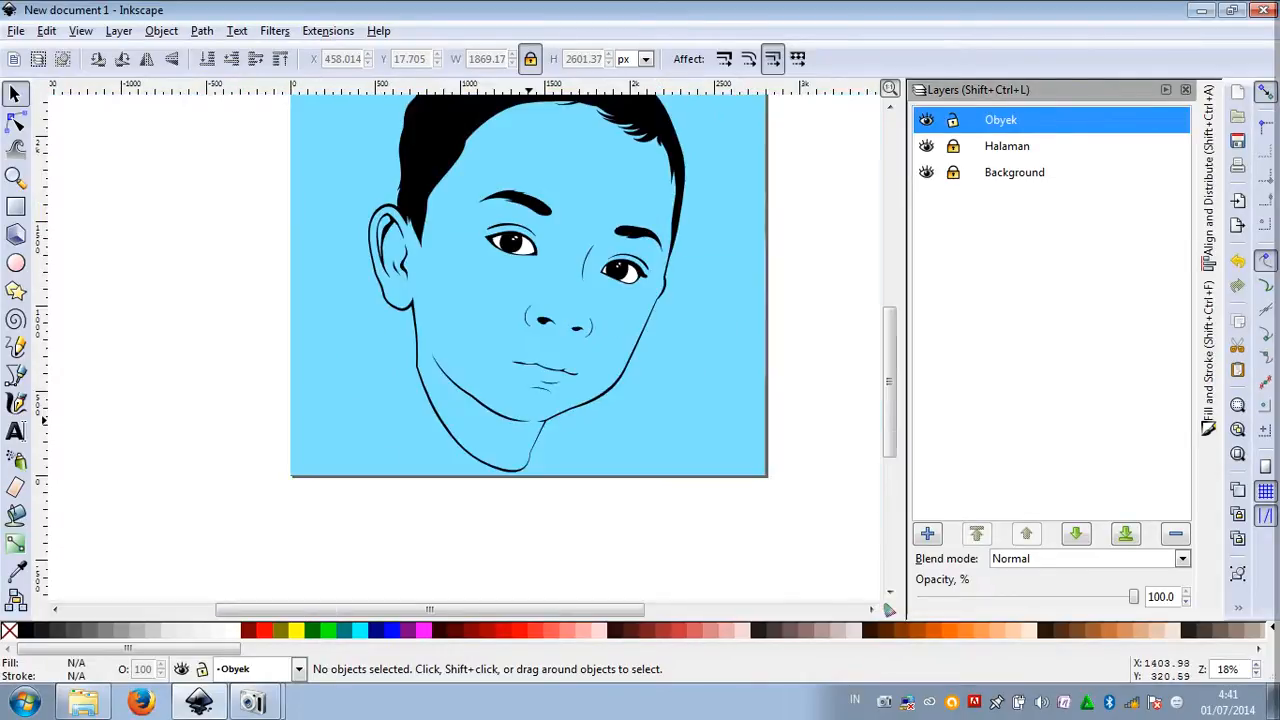
{"action": "scroll", "coordinate": [528, 420], "scroll_direction": "down", "scroll_amount": 1}
{"action": "scroll", "coordinate": [514, 290], "scroll_direction": "up", "scroll_amount": 1}
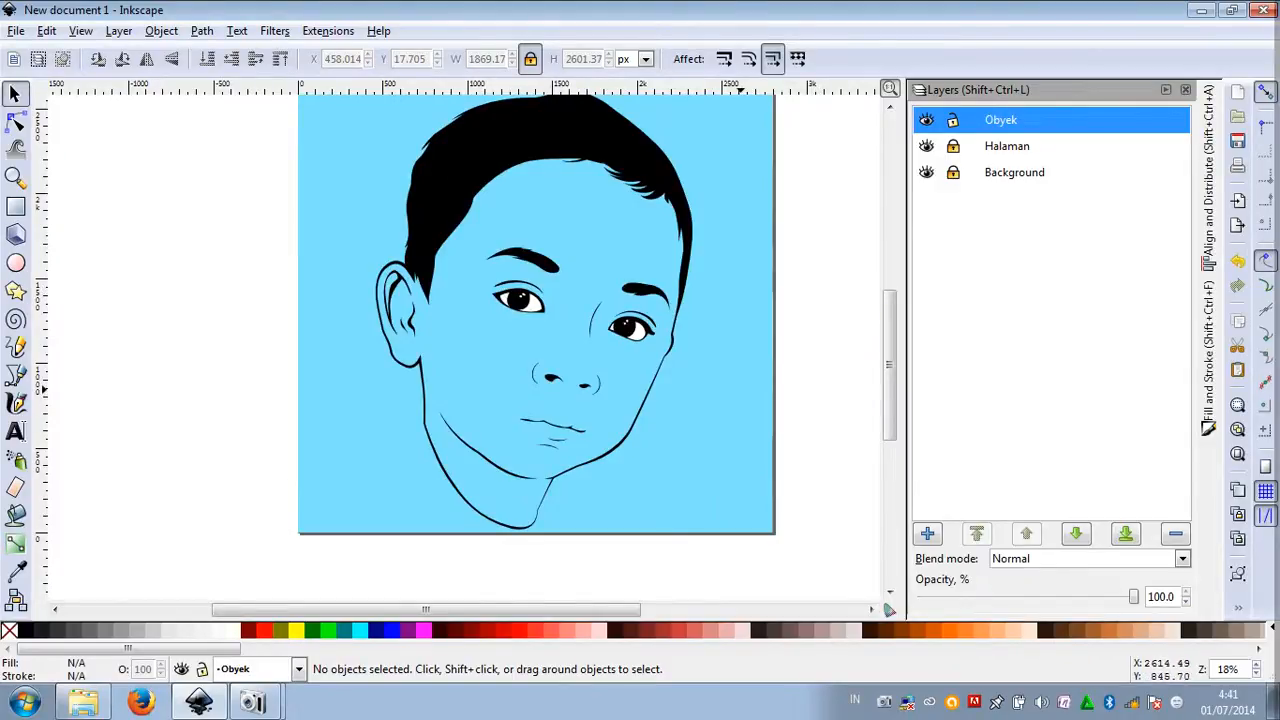
Hide the Halaman layer and draw a closed Bezier crescent about 100 px long under the left eye, filled black with no stroke
{"action": "left_click", "coordinate": [926, 146]}
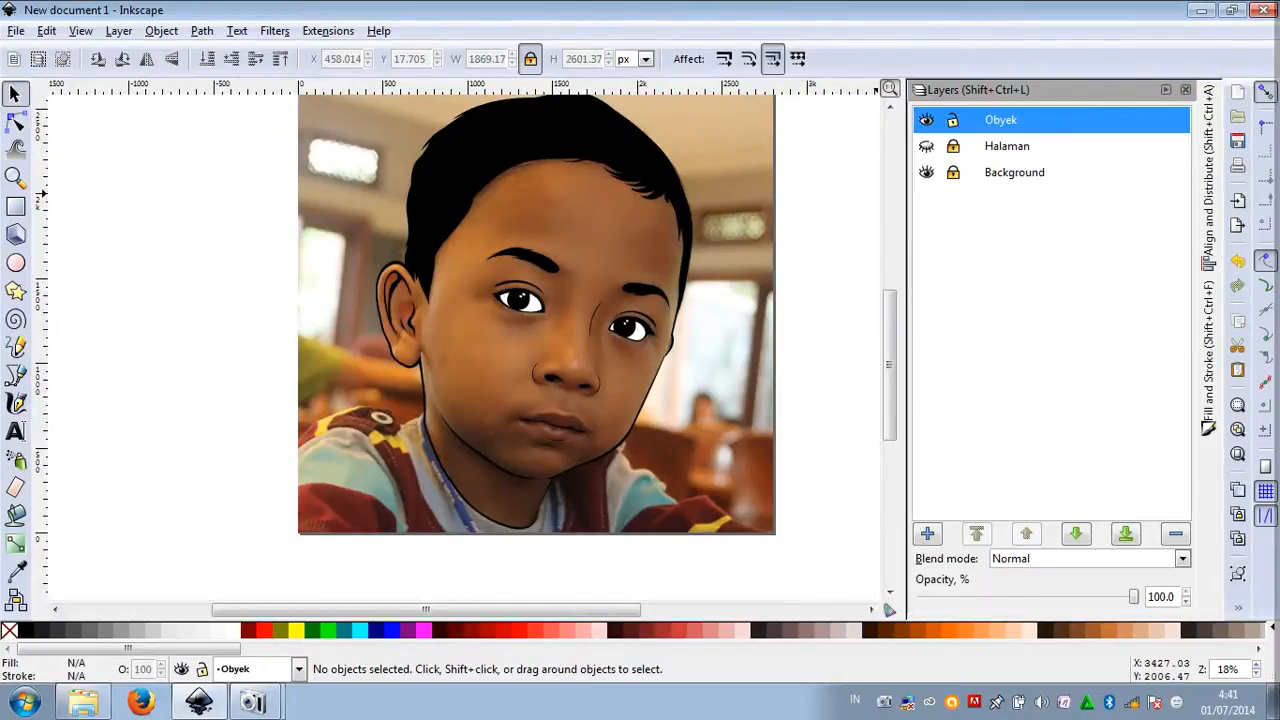
{"action": "scroll", "coordinate": [530, 315], "scroll_direction": "up", "scroll_amount": 5}
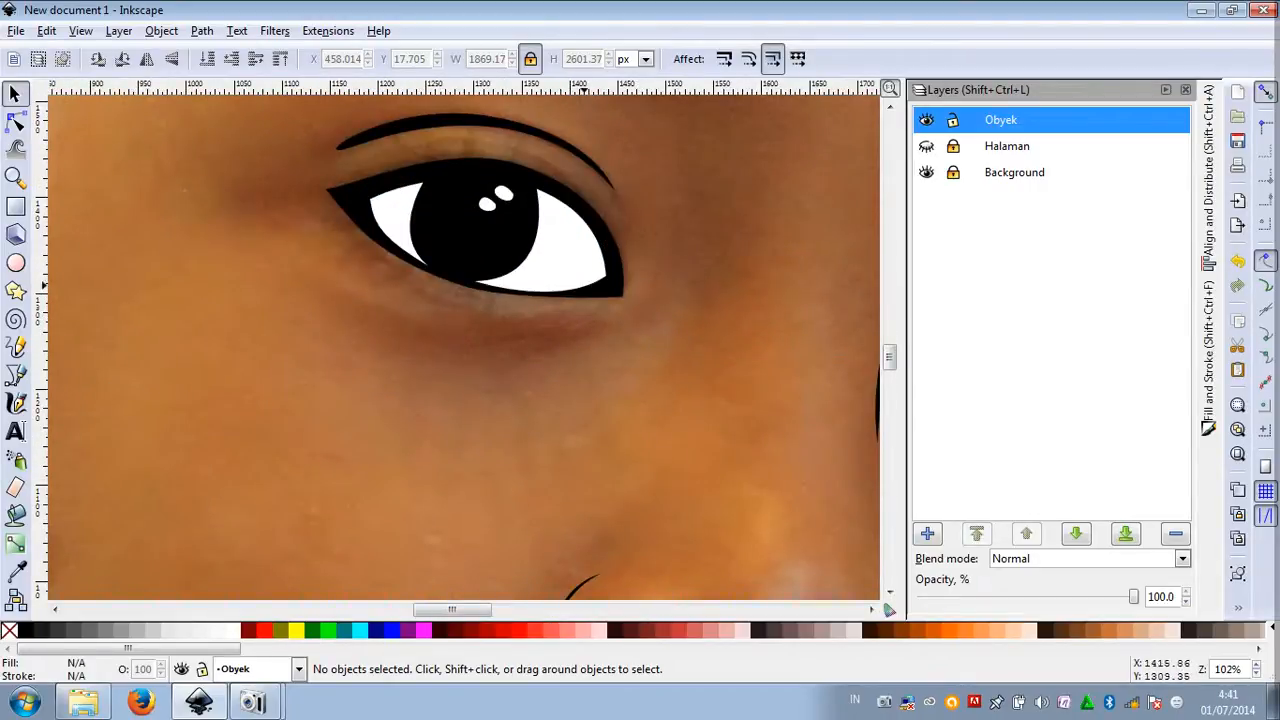
{"action": "left_click", "coordinate": [15, 374]}
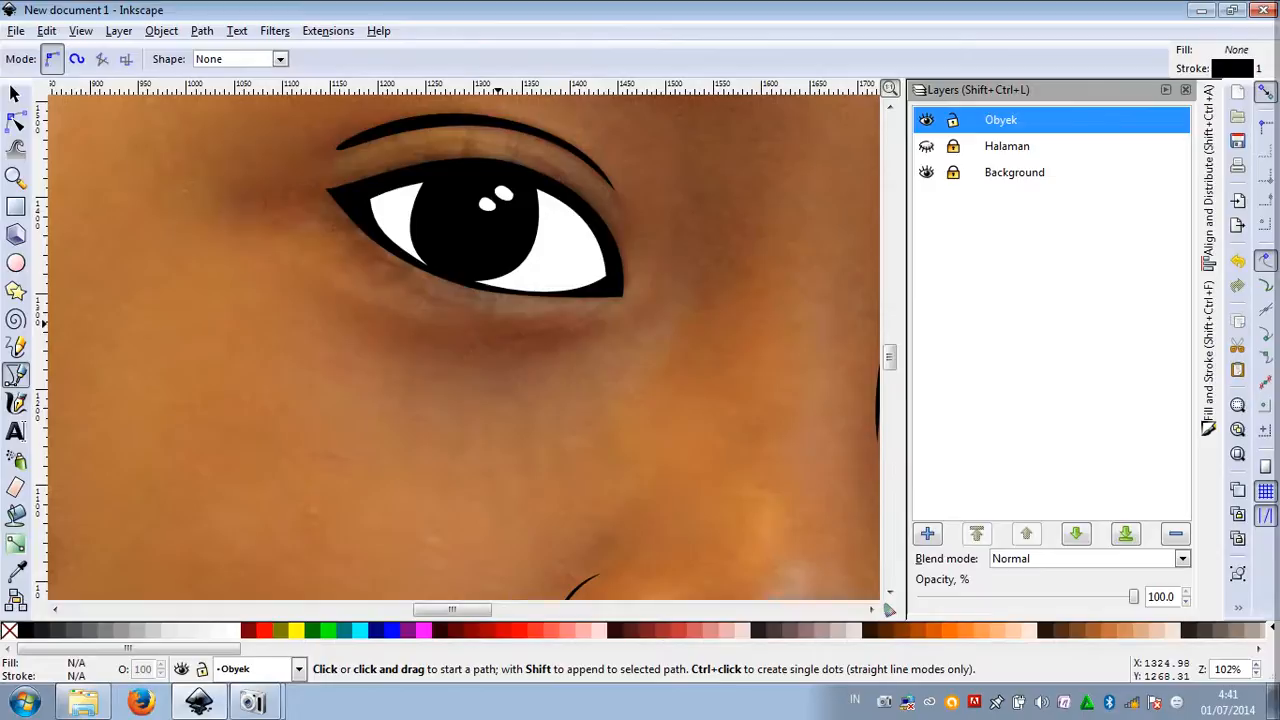
{"action": "left_click", "coordinate": [497, 323]}
{"action": "mouse_move", "coordinate": [596, 311]}
{"action": "left_mouse_down"}
{"action": "mouse_move", "coordinate": [642, 291]}
{"action": "mouse_move", "coordinate": [578, 326]}
{"action": "left_mouse_up"}
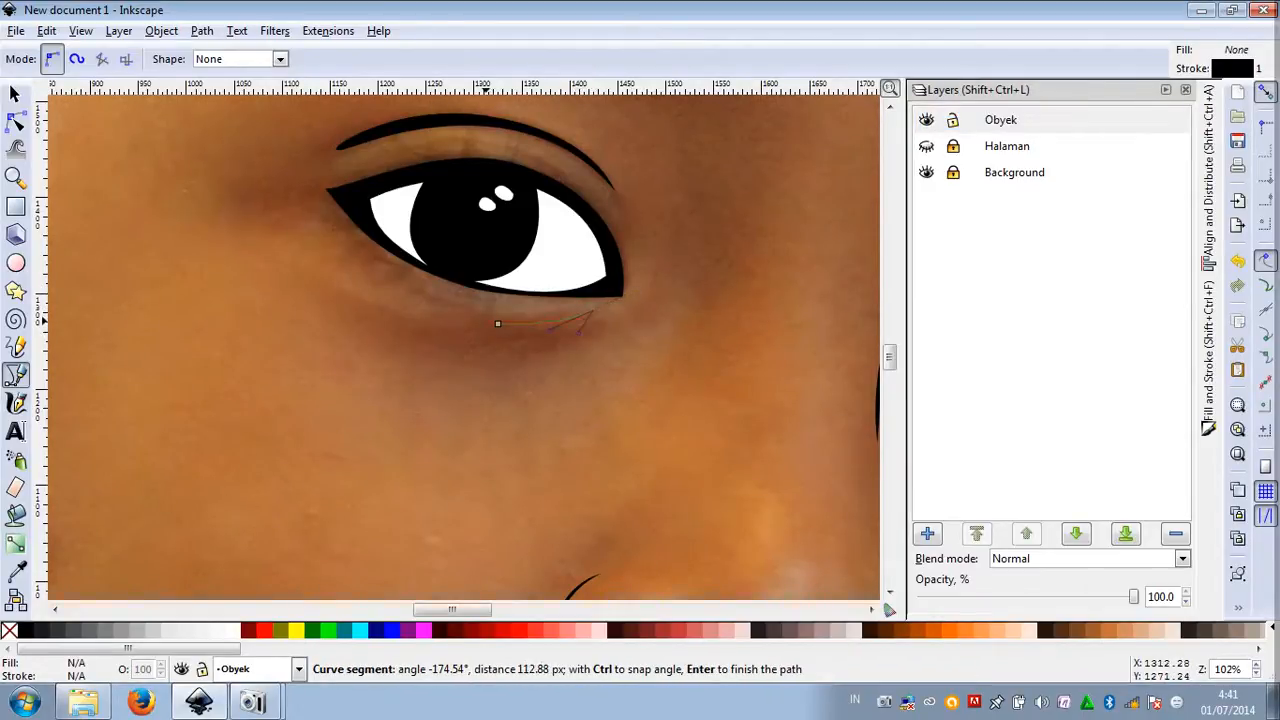
{"action": "left_click_drag", "start_coordinate": [497, 323], "coordinate": [466, 311]}
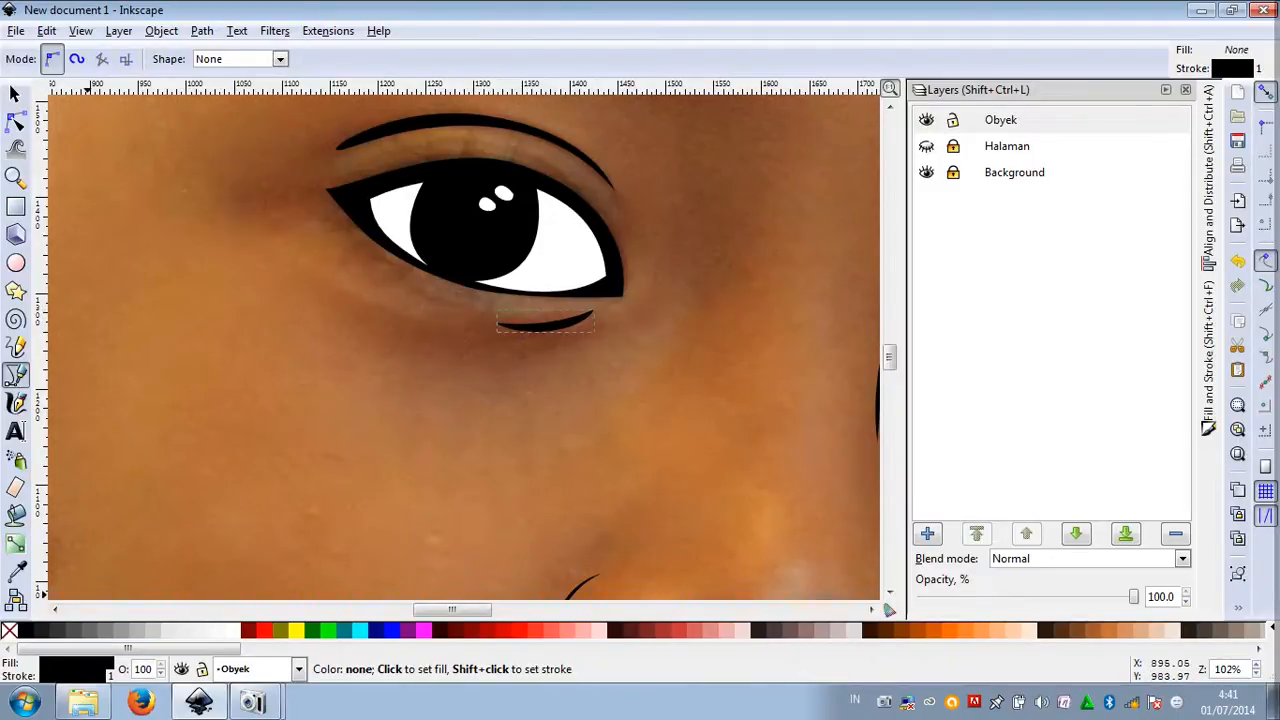
{"action": "left_click", "coordinate": [8, 630], "text": "shift"}
Draw a closed Bezier crescent about 70 × 46 px under the right eye's inner corner, filled black with no stroke
{"action": "scroll", "coordinate": [70, 460], "scroll_direction": "down", "scroll_amount": 2}
{"action": "scroll", "coordinate": [540, 462], "scroll_direction": "up", "scroll_amount": 2}
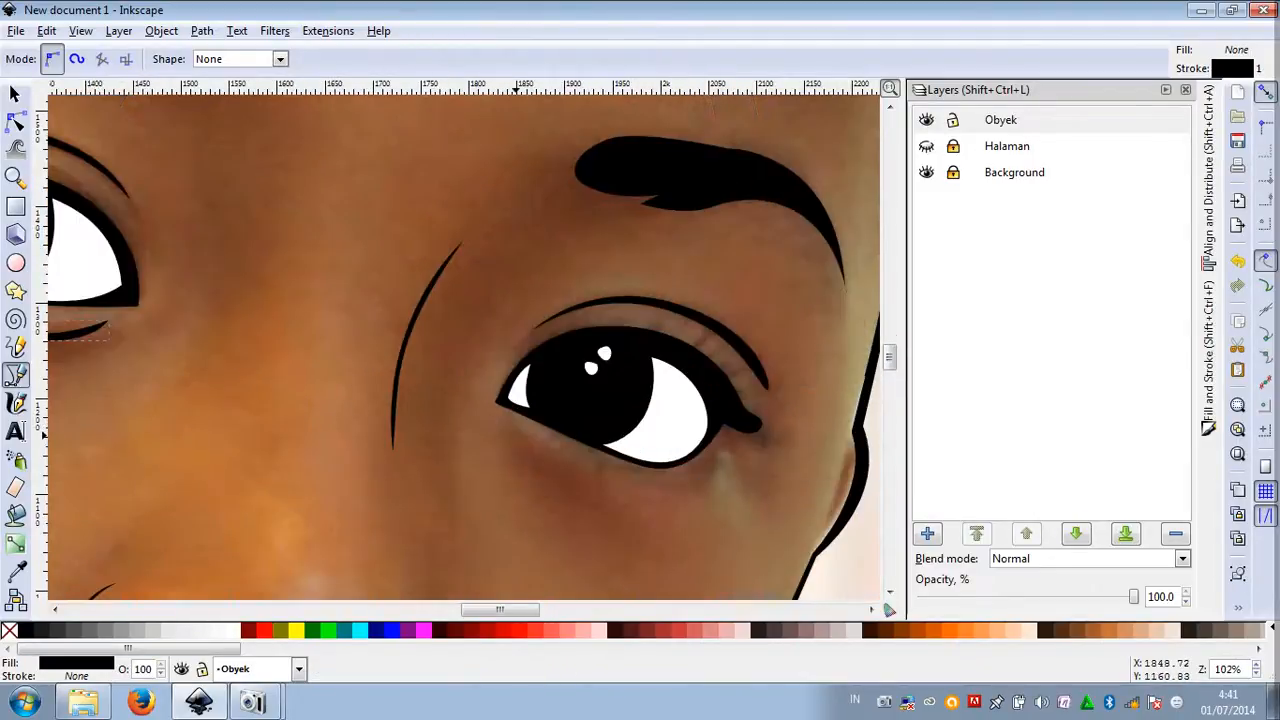
{"action": "left_click", "coordinate": [515, 434]}
{"action": "mouse_move", "coordinate": [582, 475]}
{"action": "left_mouse_down"}
{"action": "mouse_move", "coordinate": [623, 485]}
{"action": "mouse_move", "coordinate": [599, 485]}
{"action": "left_mouse_up"}
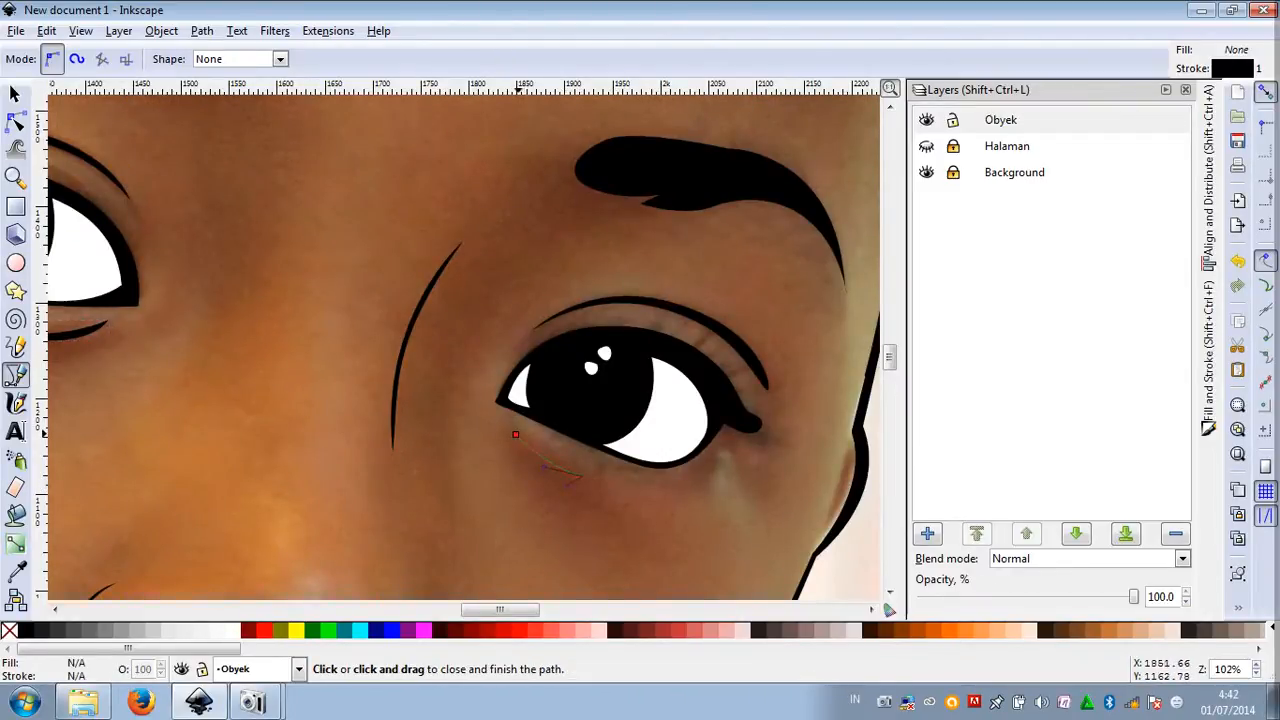
{"action": "left_click_drag", "start_coordinate": [515, 434], "coordinate": [507, 406]}
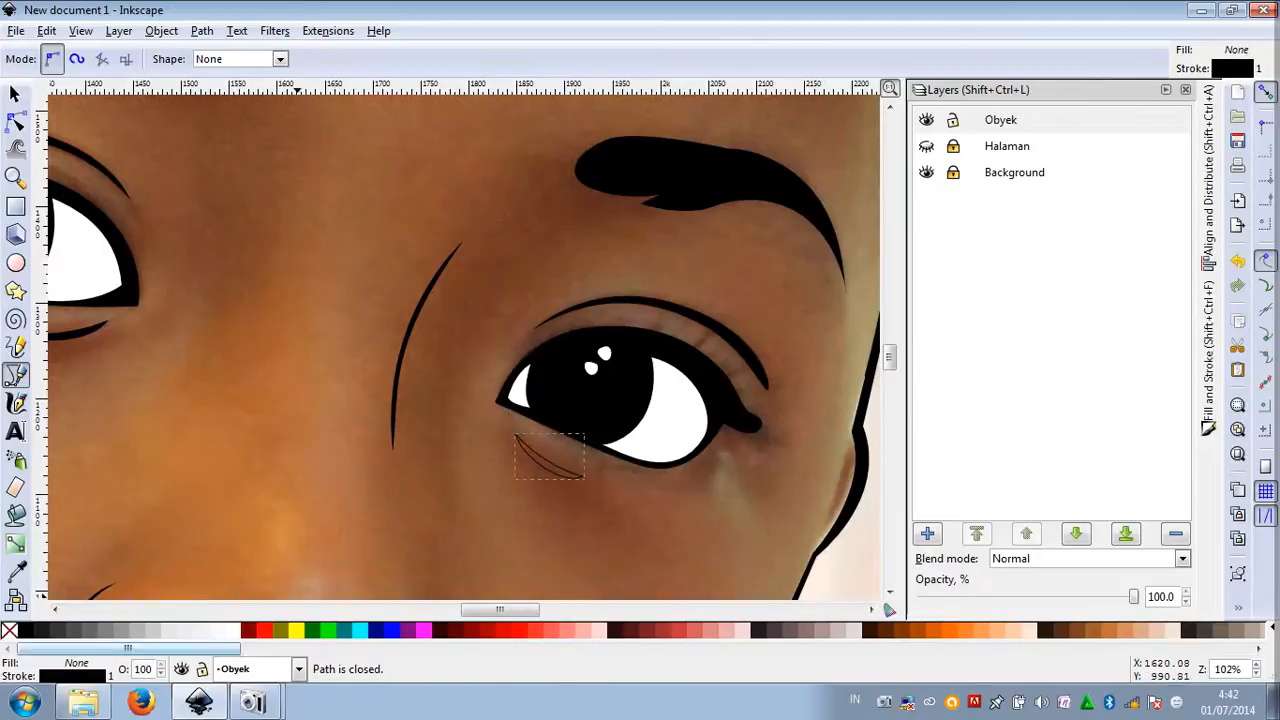
{"action": "left_click", "coordinate": [25, 630]}
{"action": "left_click", "coordinate": [8, 630], "text": "shift"}
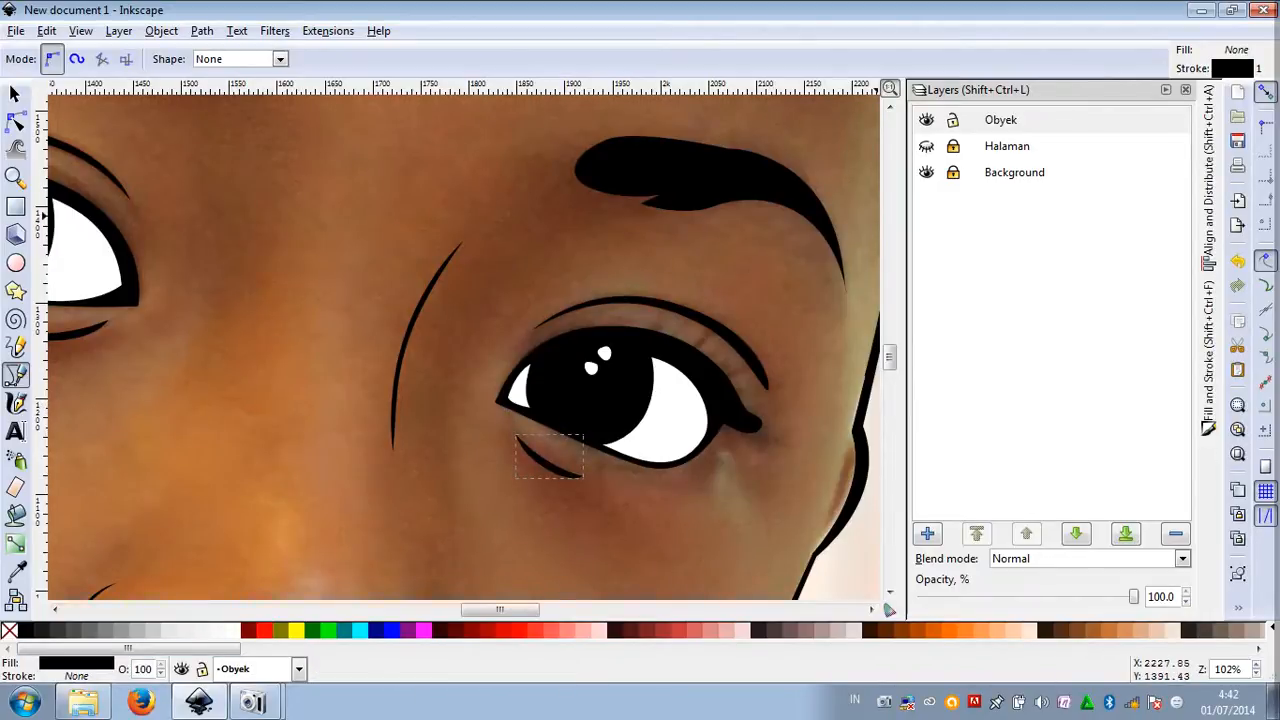
Show the Halaman layer and review the new under-eye lines against the plain blue background
{"action": "left_click", "coordinate": [926, 146]}
{"action": "scroll", "coordinate": [692, 278], "scroll_direction": "down", "scroll_amount": 5}
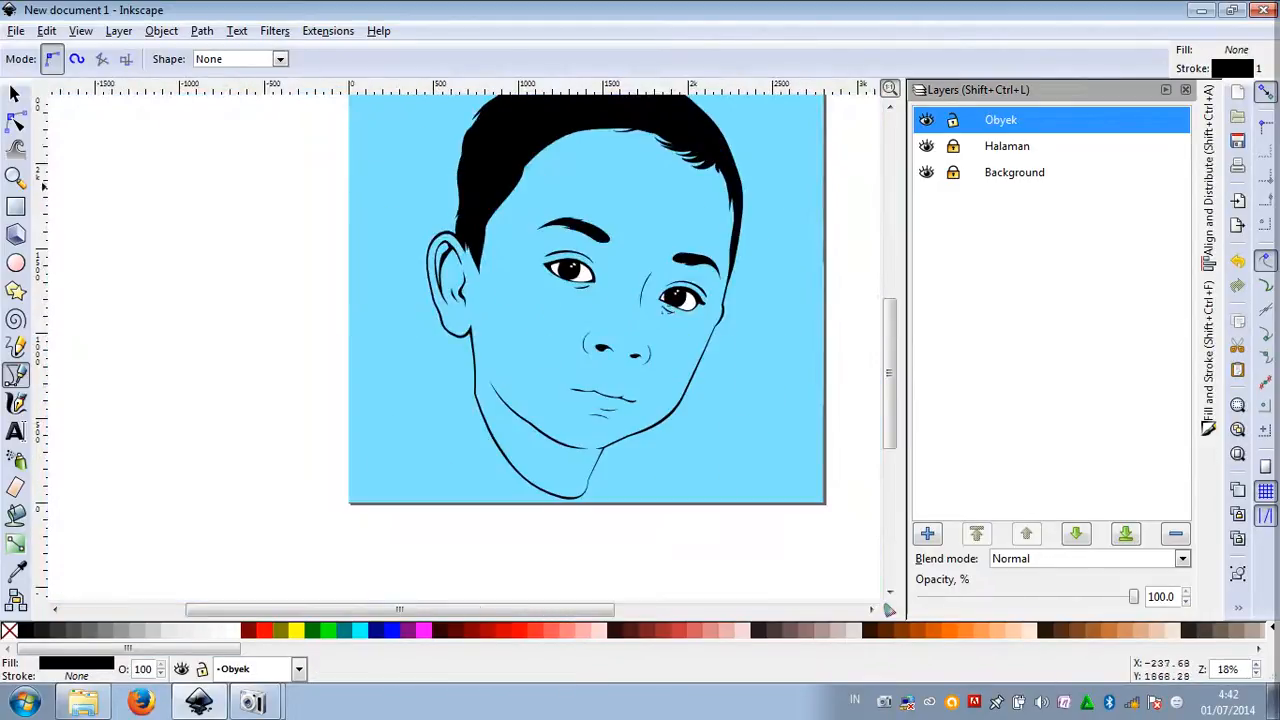
{"action": "left_click", "coordinate": [15, 93]}
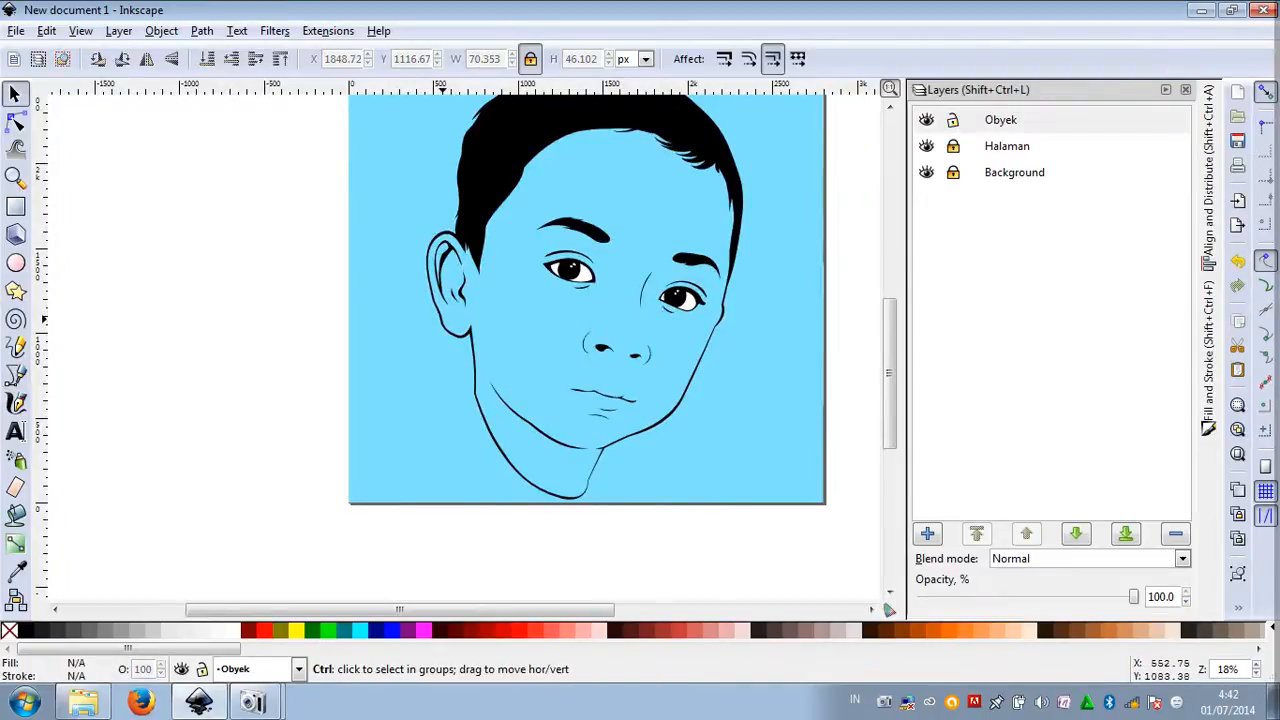
{"action": "scroll", "coordinate": [690, 396], "scroll_direction": "up", "scroll_amount": 2}
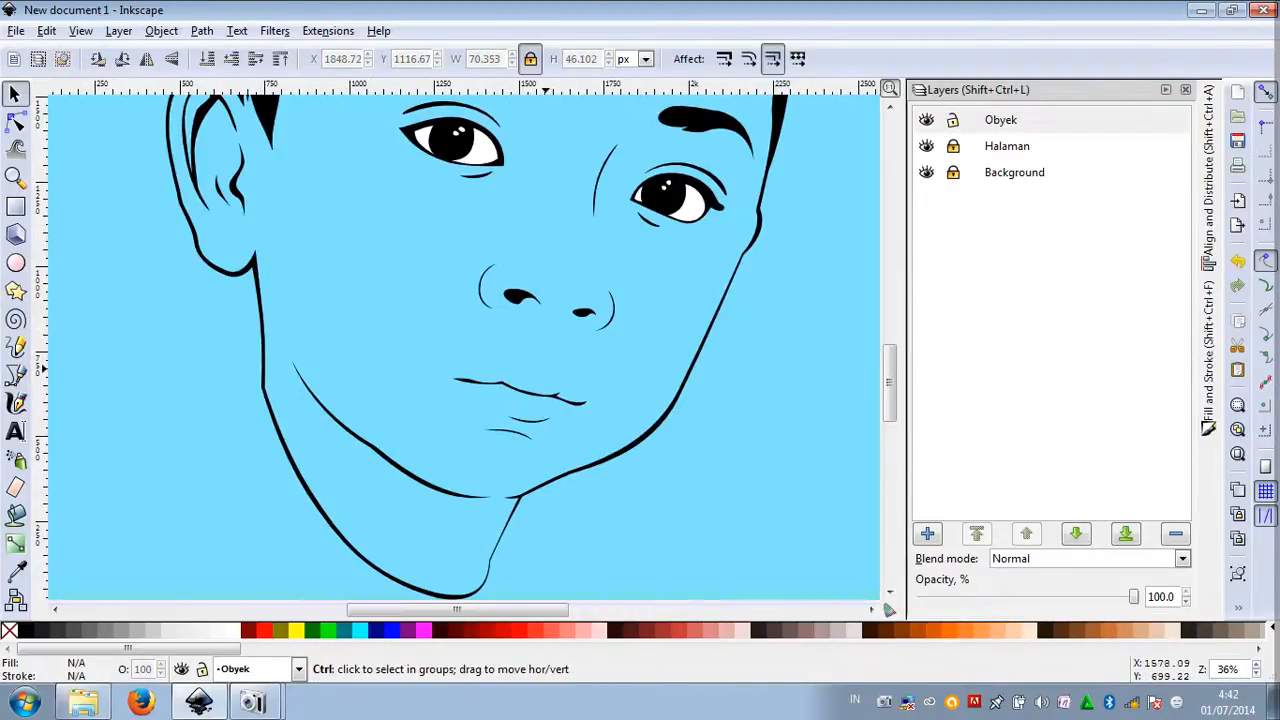
Hide the Halaman layer, select the black shape forming the hair and face outline, and fill it red (#FF0000)
{"action": "left_click", "coordinate": [926, 146]}
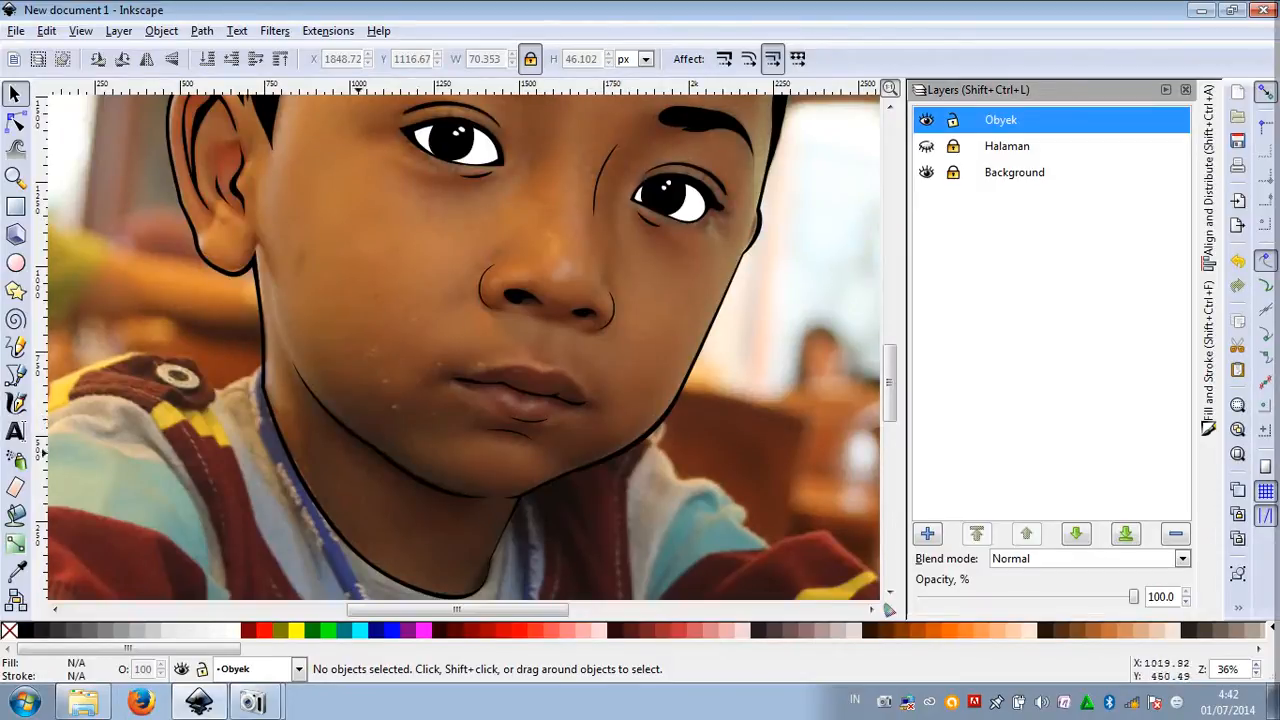
{"action": "scroll", "coordinate": [465, 346], "scroll_direction": "up", "scroll_amount": 1}
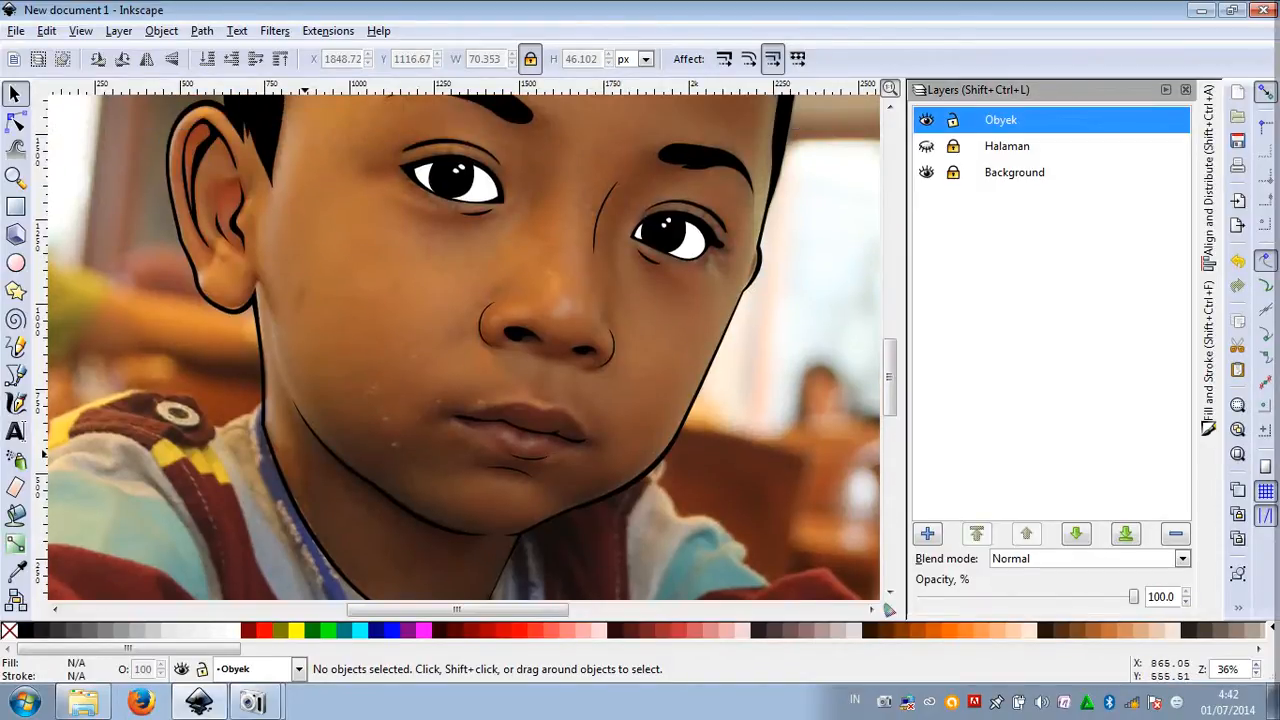
{"action": "left_click", "coordinate": [512, 545]}
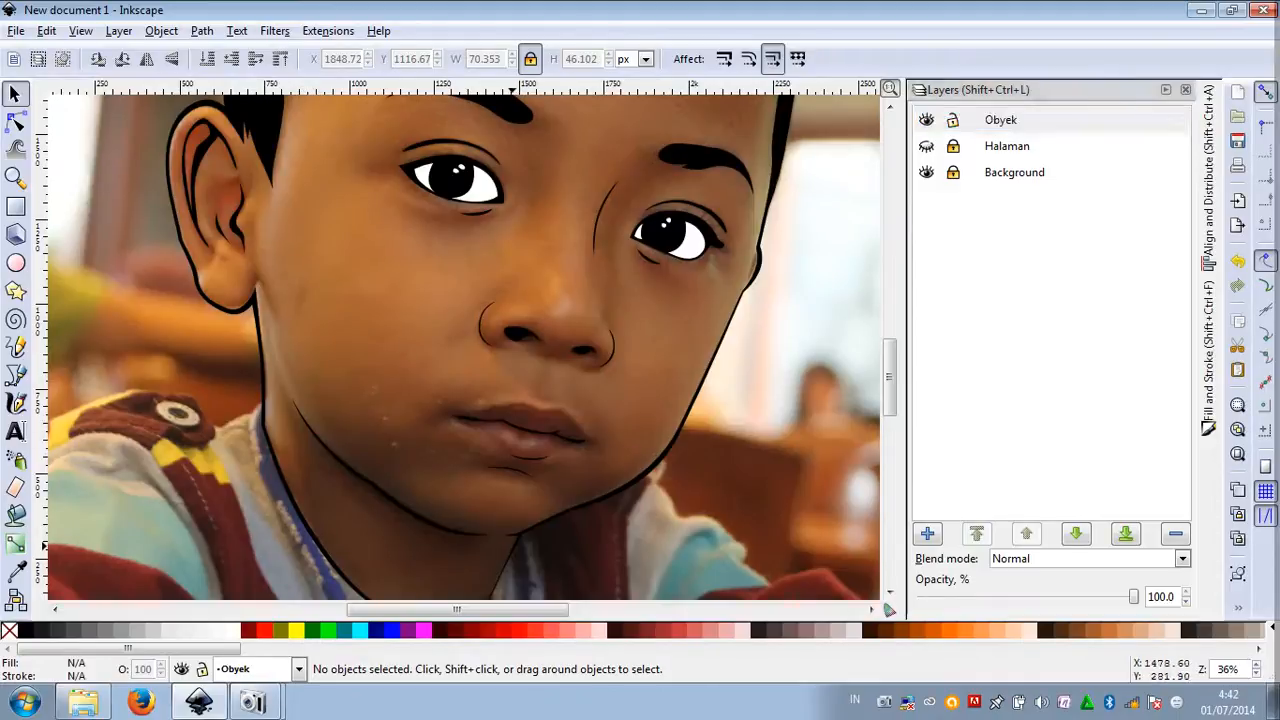
{"action": "key", "text": "ctrl"}
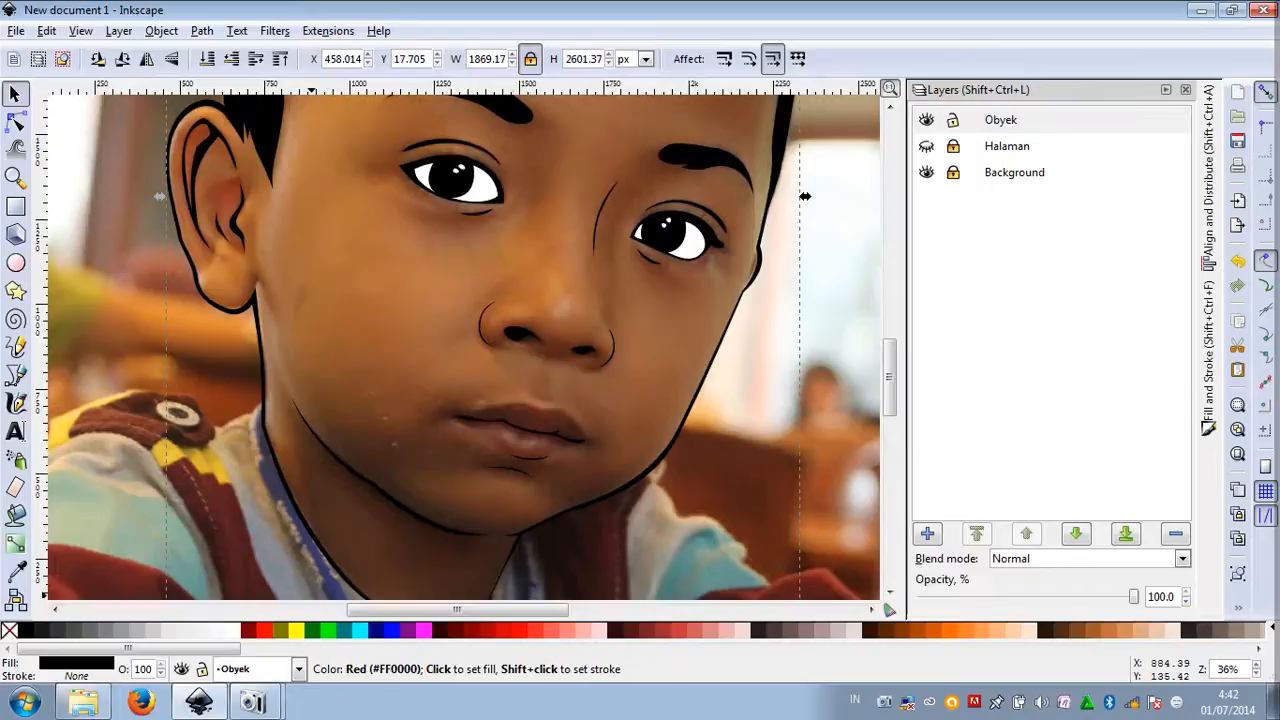
{"action": "left_click", "coordinate": [264, 629]}
{"action": "scroll", "coordinate": [460, 345], "scroll_direction": "up", "scroll_amount": 8}
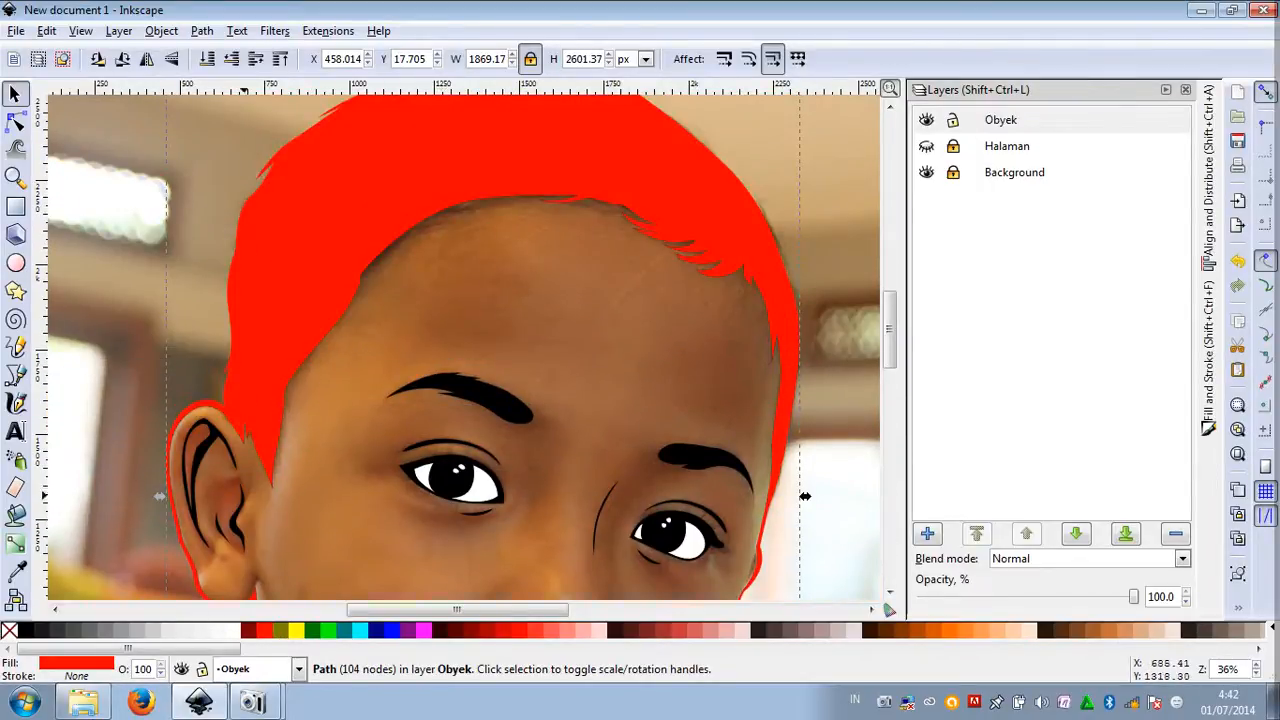
Fill the selected hair and face outline black again and deselect it
{"action": "scroll", "coordinate": [262, 443], "scroll_direction": "up", "scroll_amount": 3}
{"action": "scroll", "coordinate": [256, 437], "scroll_direction": "up", "scroll_amount": 2}
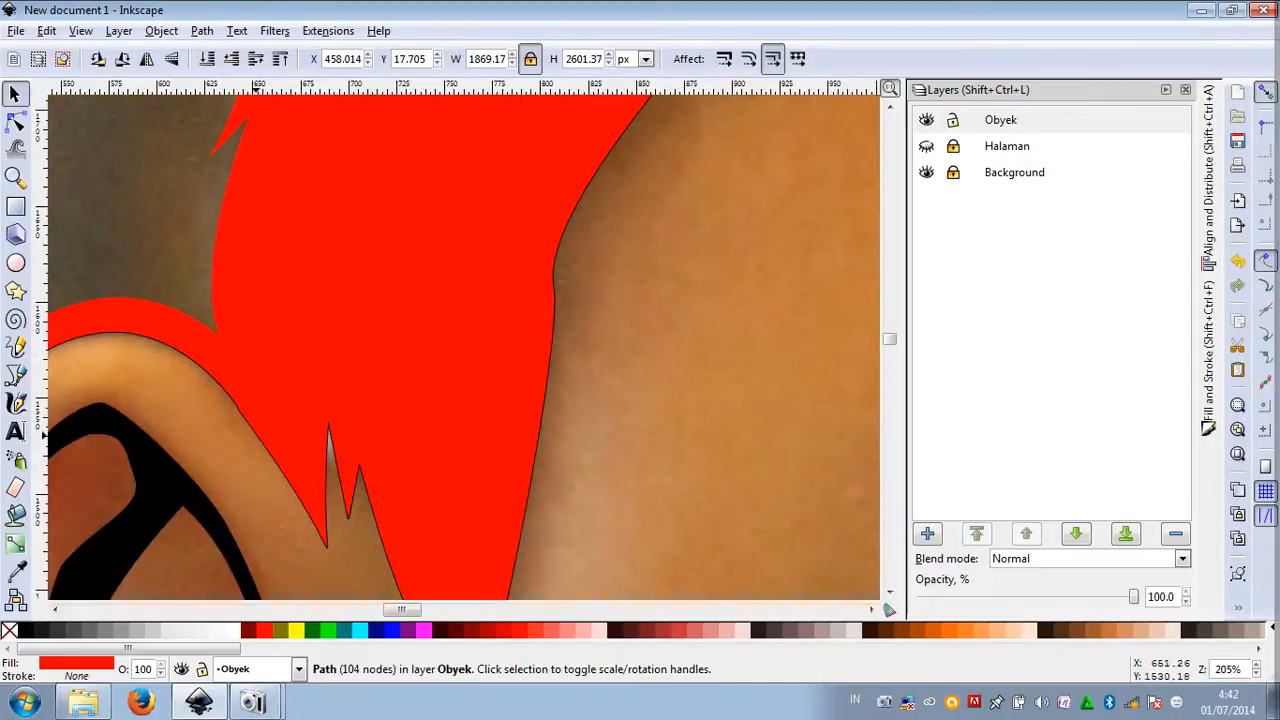
{"action": "scroll", "coordinate": [157, 518], "scroll_direction": "down", "scroll_amount": 4}
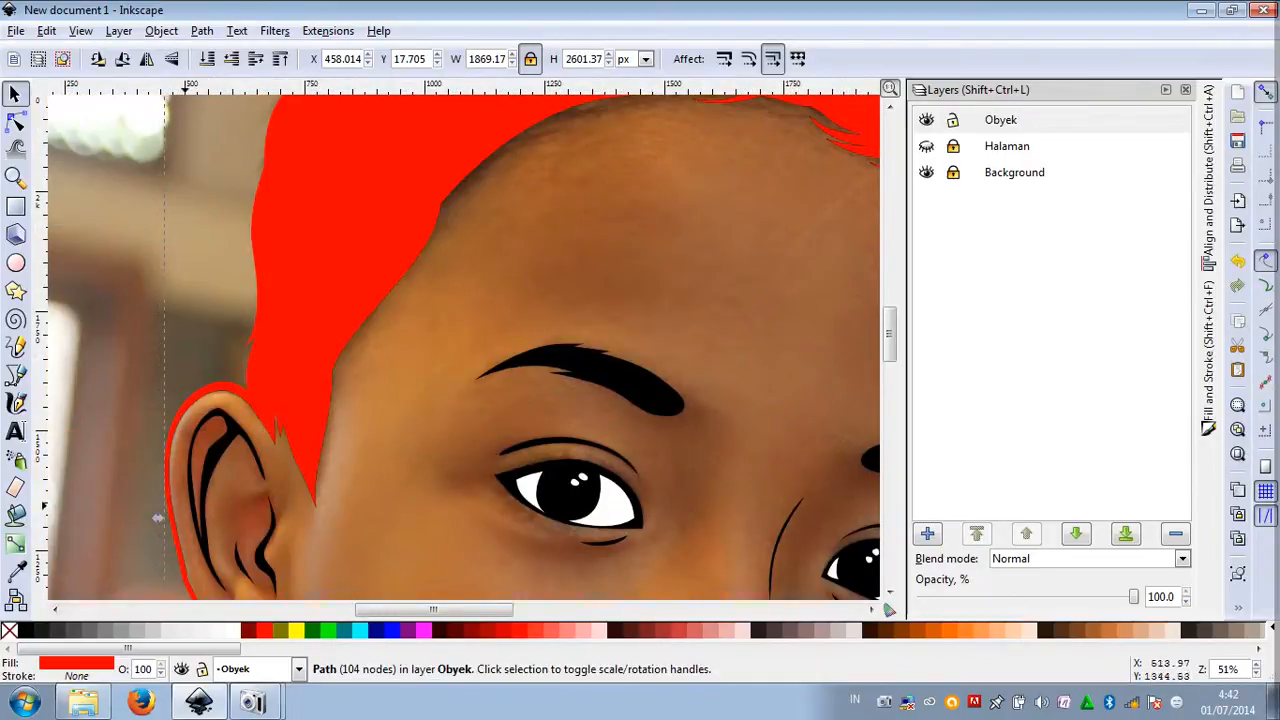
{"action": "left_click", "coordinate": [24, 629]}
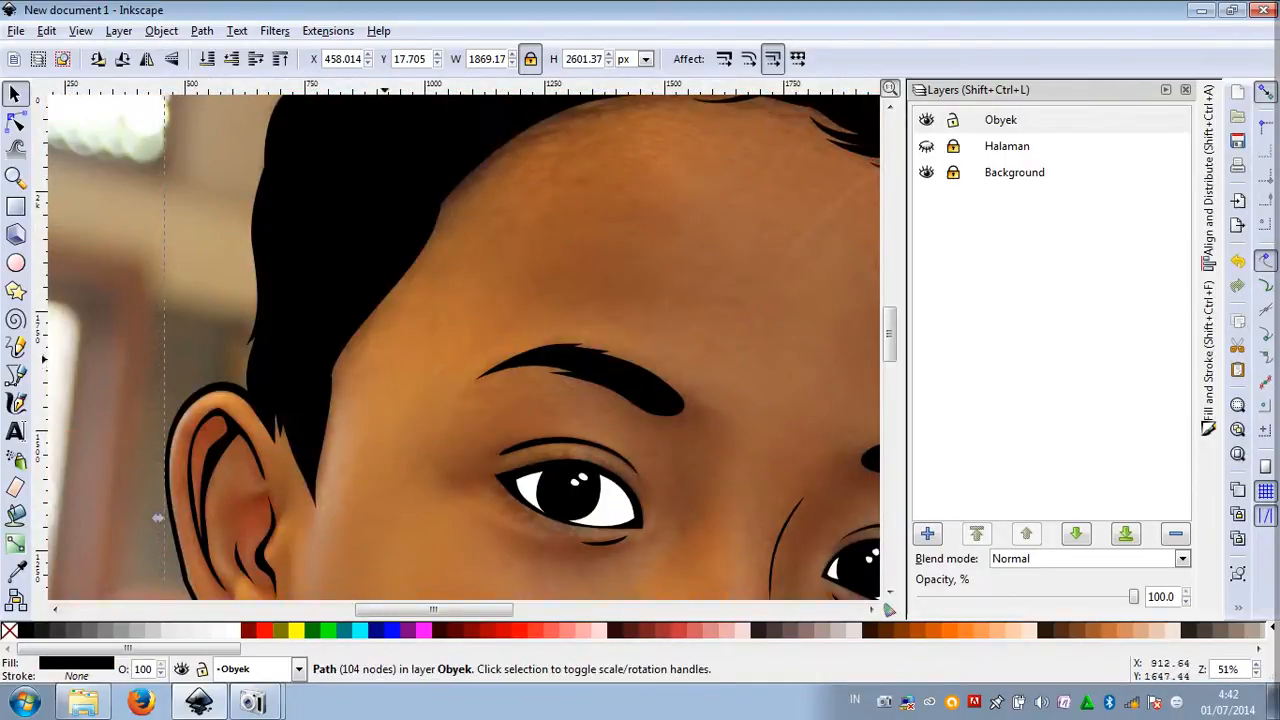
{"action": "scroll", "coordinate": [386, 338], "scroll_direction": "down", "scroll_amount": 5}
{"action": "scroll", "coordinate": [303, 484], "scroll_direction": "up", "scroll_amount": 2}
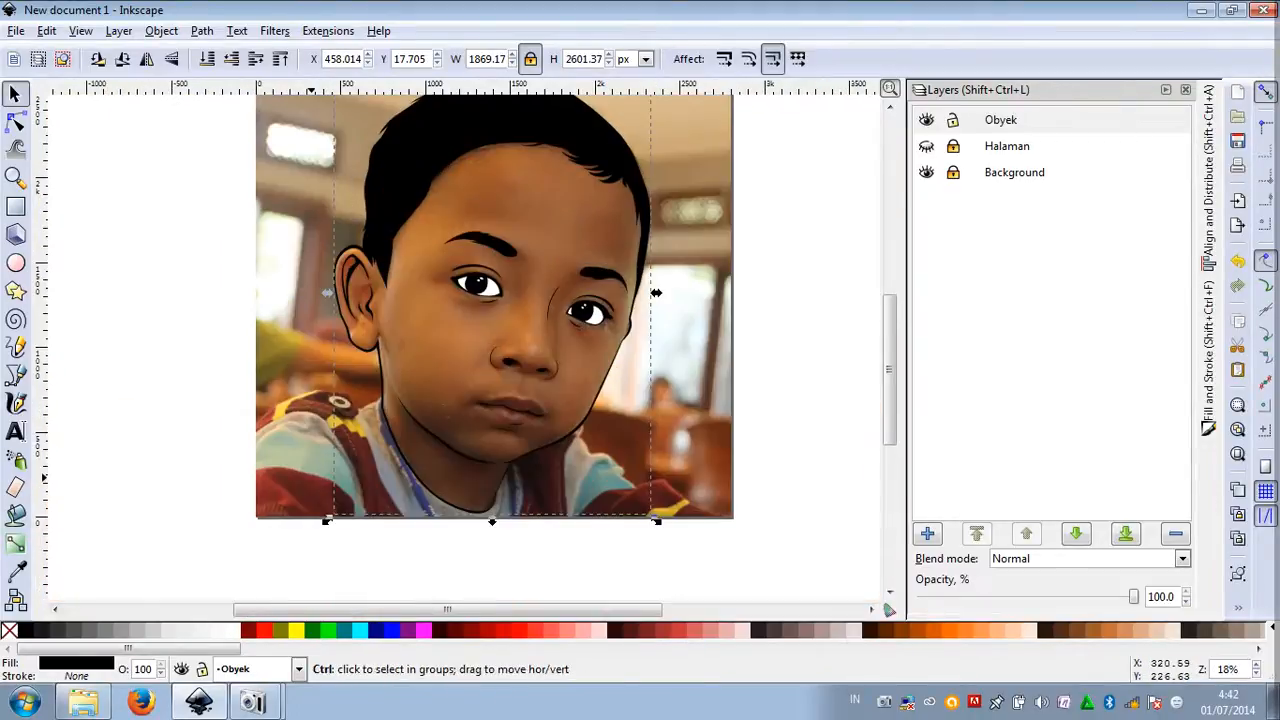
{"action": "key", "text": "Escape"}
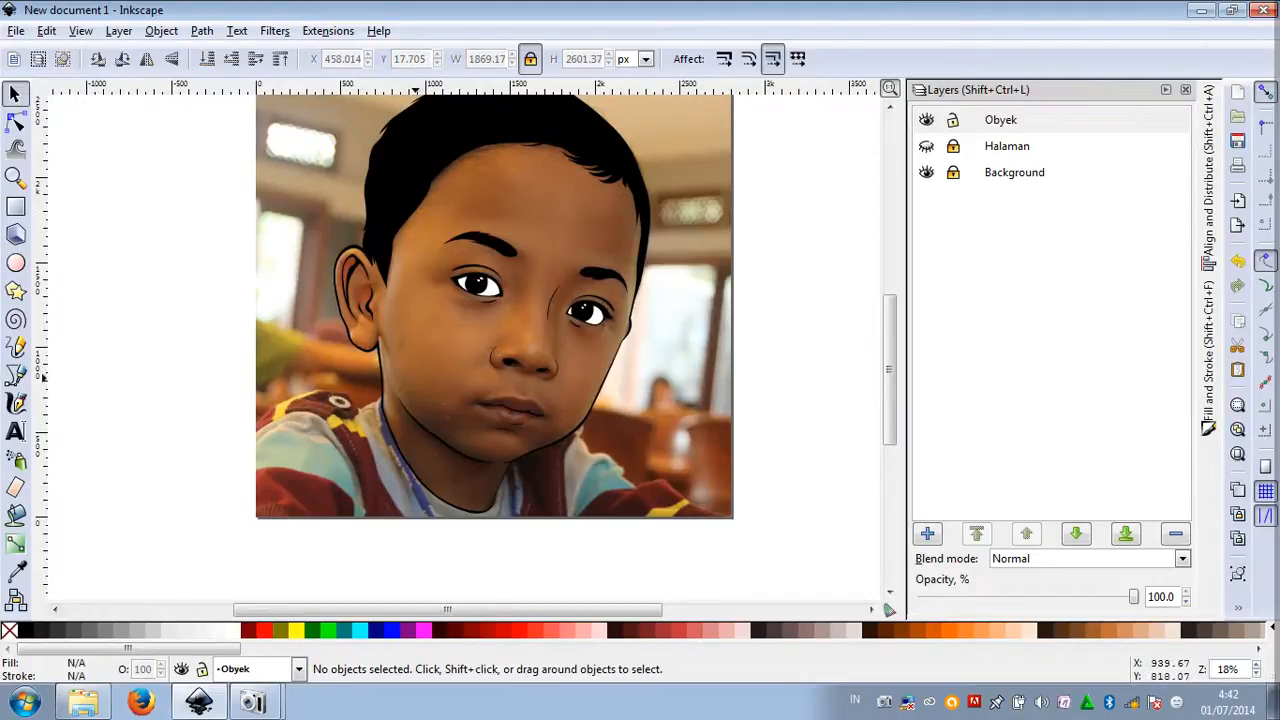
Toggle the Halaman layer's visibility to compare the linework on the plain blue background and on the photo
{"action": "left_click", "coordinate": [926, 146]}
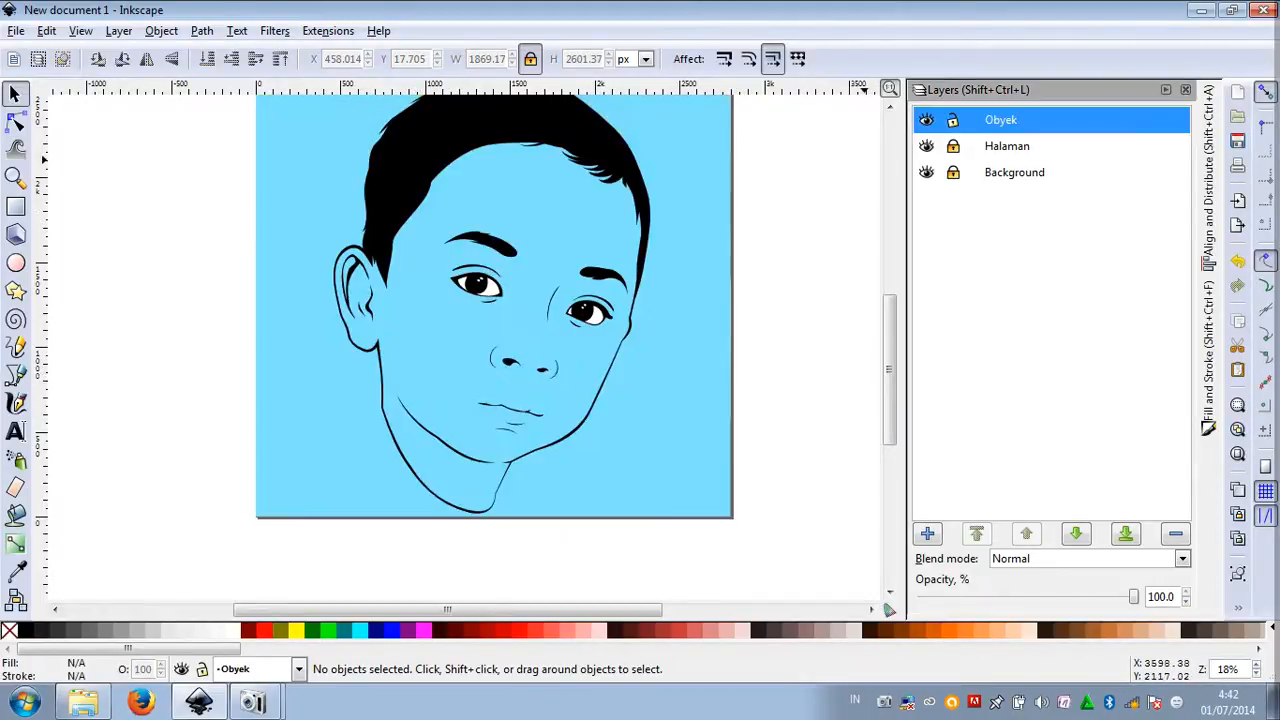
{"action": "left_click", "coordinate": [926, 146]}
{"action": "left_click", "coordinate": [926, 146]}
{"action": "left_click", "coordinate": [926, 146]}
{"action": "left_click", "coordinate": [926, 146]}
{"action": "left_click", "coordinate": [926, 146]}
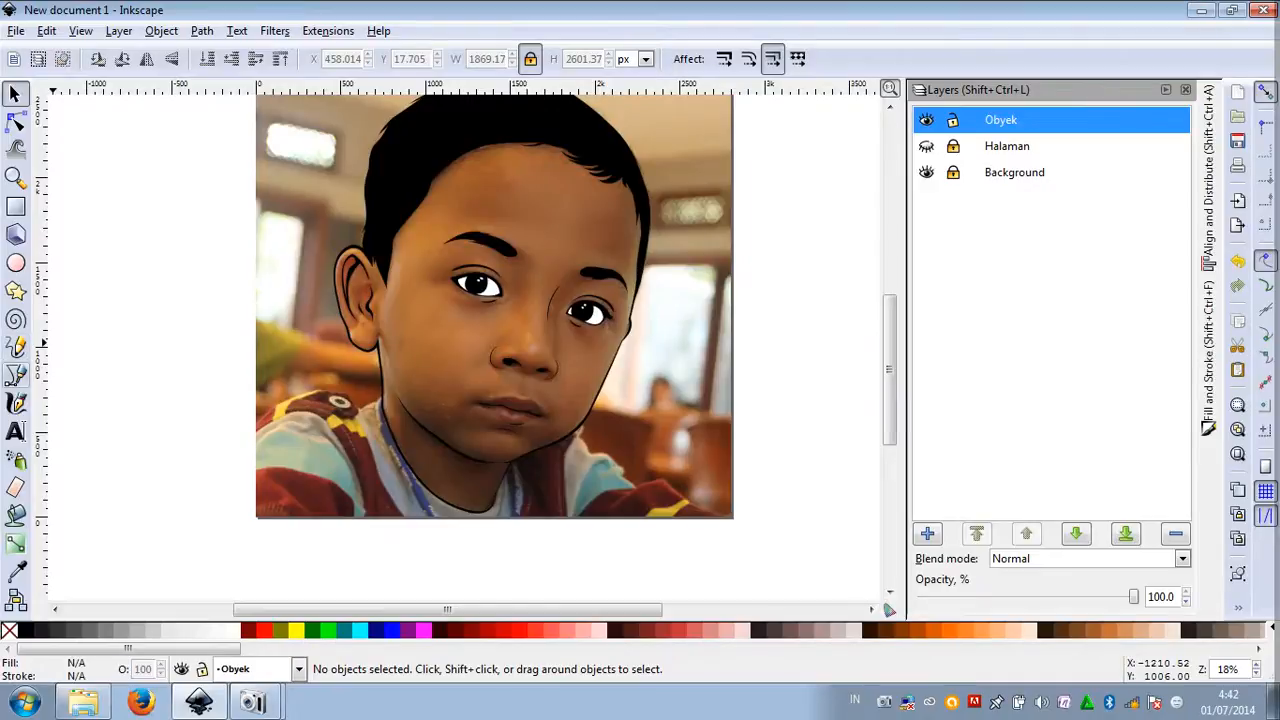
Start a Bezier path just outside the photo's left edge and trace the left shoulder and collar up to the neck
{"action": "left_click", "coordinate": [15, 374]}
{"action": "scroll", "coordinate": [338, 418], "scroll_direction": "up", "scroll_amount": 1}
{"action": "scroll", "coordinate": [338, 418], "scroll_direction": "up", "scroll_amount": 2}
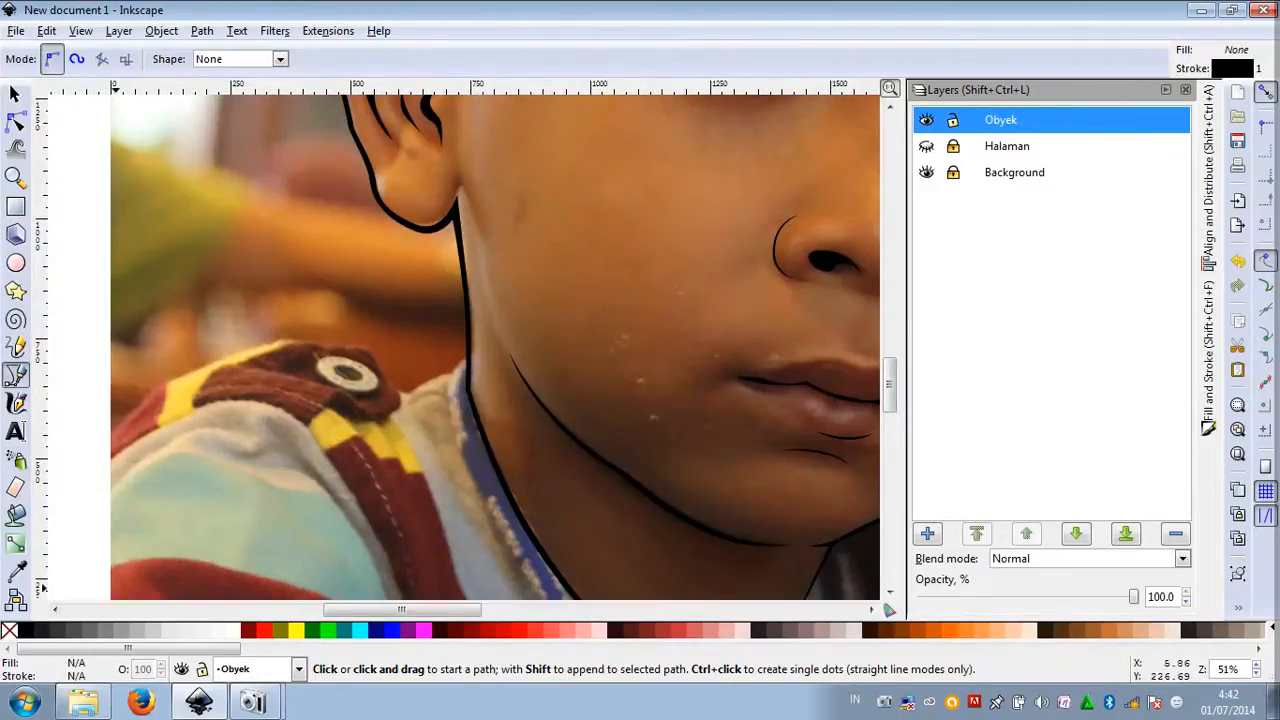
{"action": "left_click", "coordinate": [72, 494]}
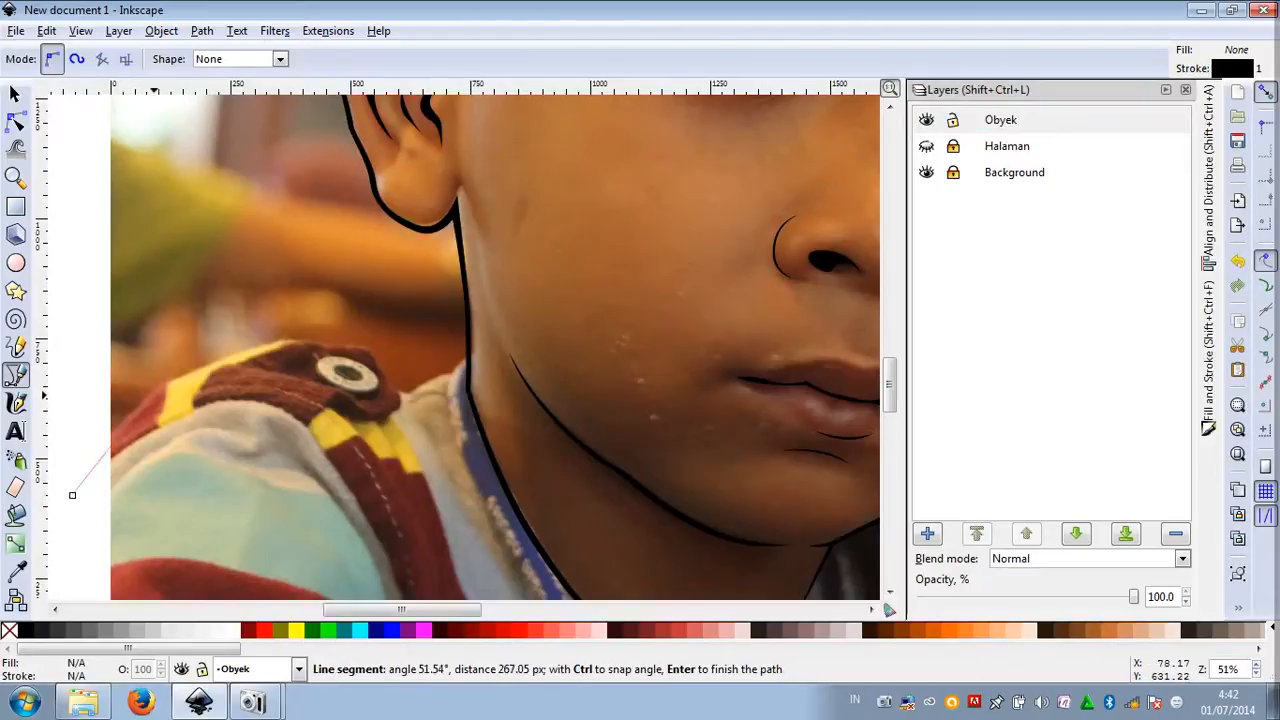
{"action": "left_click_drag", "start_coordinate": [165, 383], "coordinate": [214, 356]}
{"action": "left_click", "coordinate": [293, 338]}
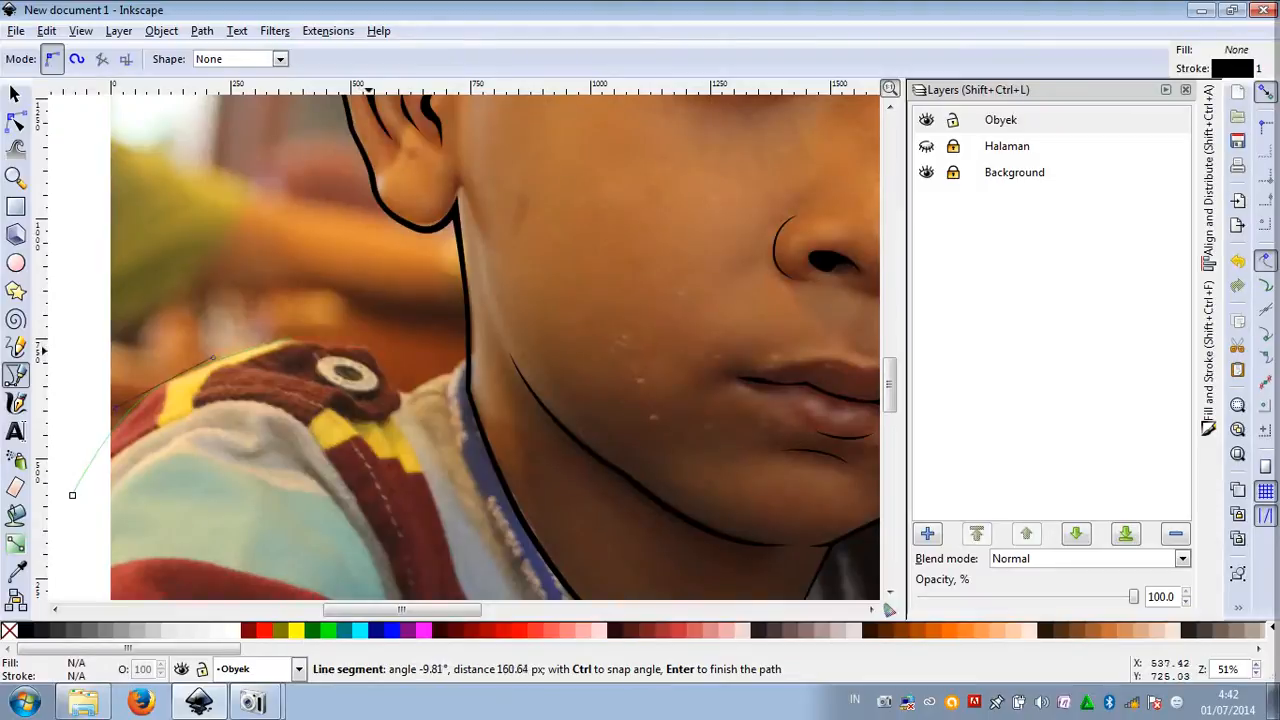
{"action": "left_click_drag", "start_coordinate": [369, 342], "coordinate": [473, 350]}
{"action": "left_click", "coordinate": [405, 396]}
{"action": "left_click", "coordinate": [490, 347]}
Continue the path across the face and along the right shoulder, then close it below the page, about 3250 × 1394 px overall
{"action": "scroll", "coordinate": [492, 347], "scroll_direction": "down", "scroll_amount": 4}
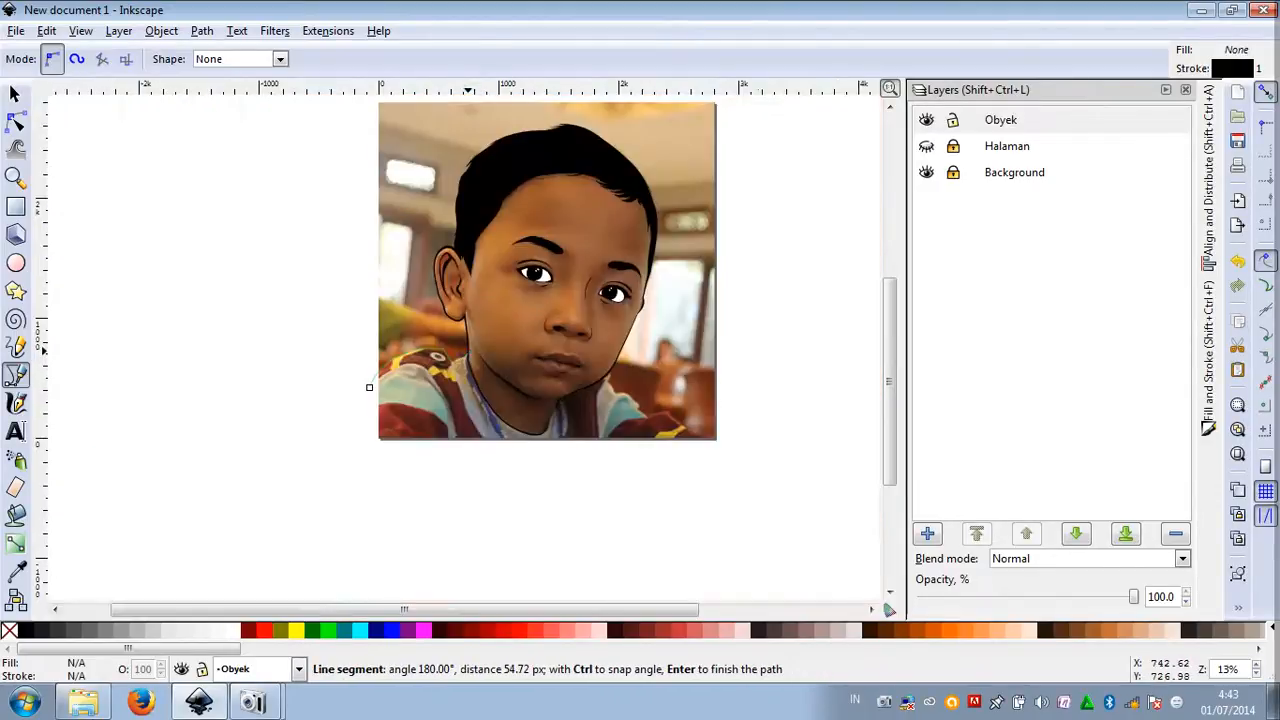
{"action": "scroll", "coordinate": [543, 389], "scroll_direction": "up", "scroll_amount": 3}
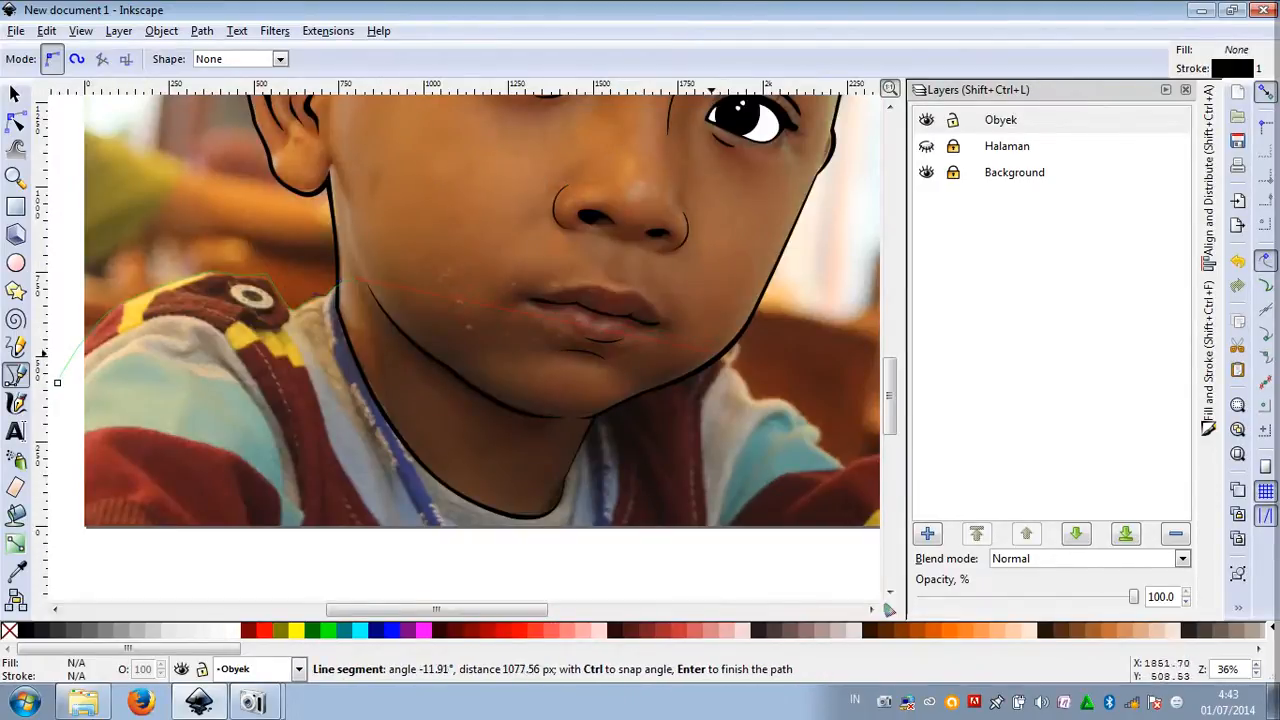
{"action": "left_click_drag", "start_coordinate": [747, 384], "coordinate": [532, 440]}
{"action": "scroll", "coordinate": [850, 463], "scroll_direction": "up", "scroll_amount": 2}
{"action": "scroll", "coordinate": [848, 480], "scroll_direction": "down", "scroll_amount": 3}
{"action": "left_click_drag", "start_coordinate": [654, 501], "coordinate": [755, 518]}
{"action": "scroll", "coordinate": [739, 490], "scroll_direction": "down", "scroll_amount": 3}
{"action": "left_click_drag", "start_coordinate": [647, 548], "coordinate": [641, 550]}
{"action": "left_click", "coordinate": [376, 567]}
{"action": "left_click", "coordinate": [328, 535]}
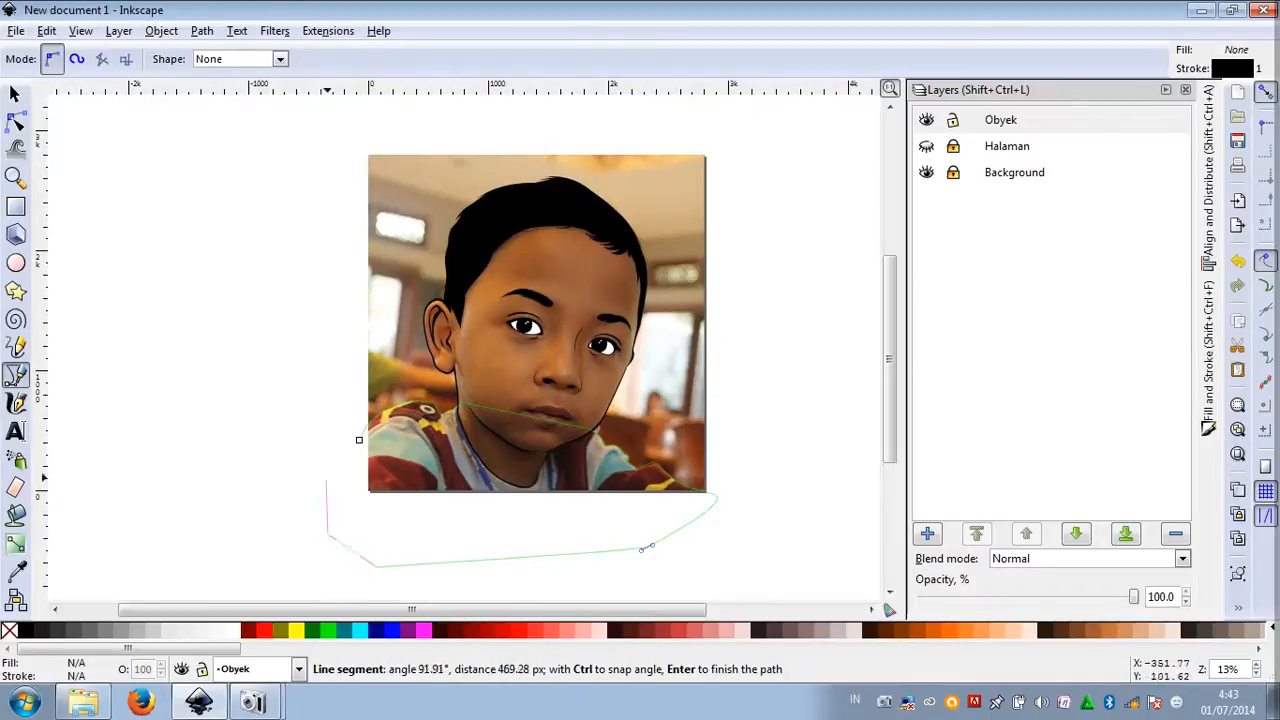
{"action": "left_click", "coordinate": [359, 440]}
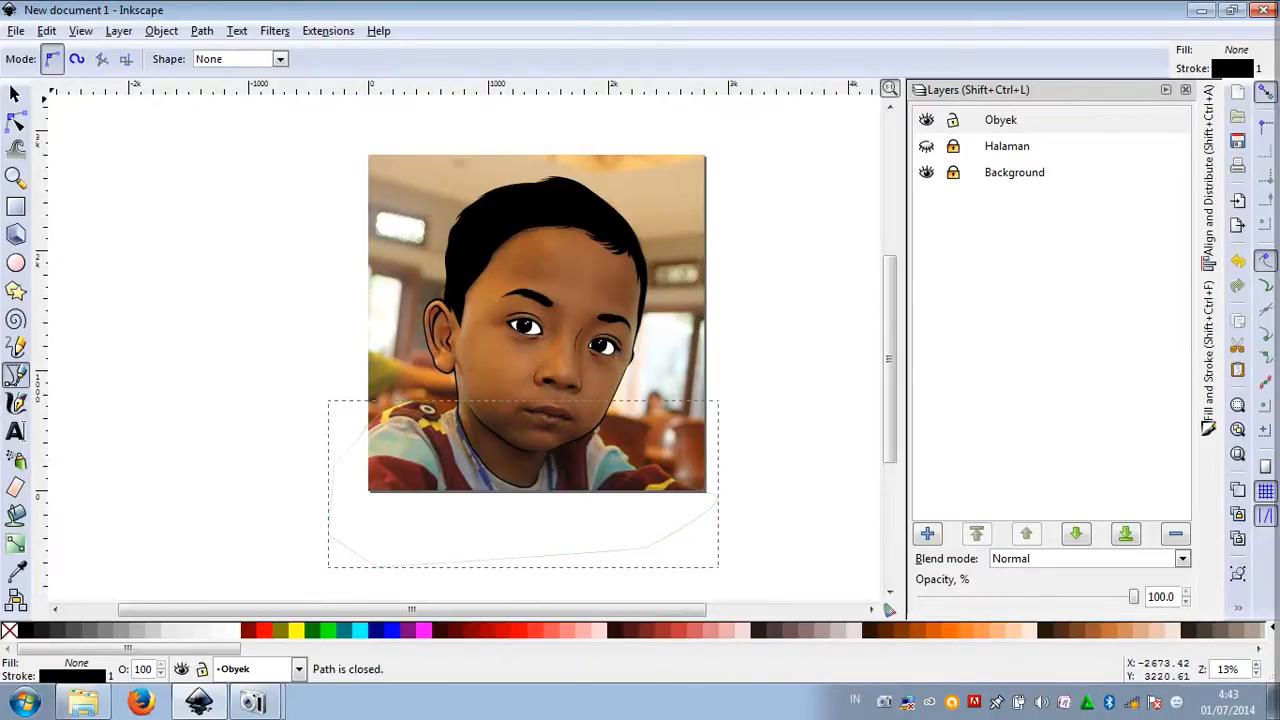
Show the Halaman layer and deselect the new shoulder path
{"action": "left_click", "coordinate": [15, 94]}
{"action": "left_click", "coordinate": [927, 146]}
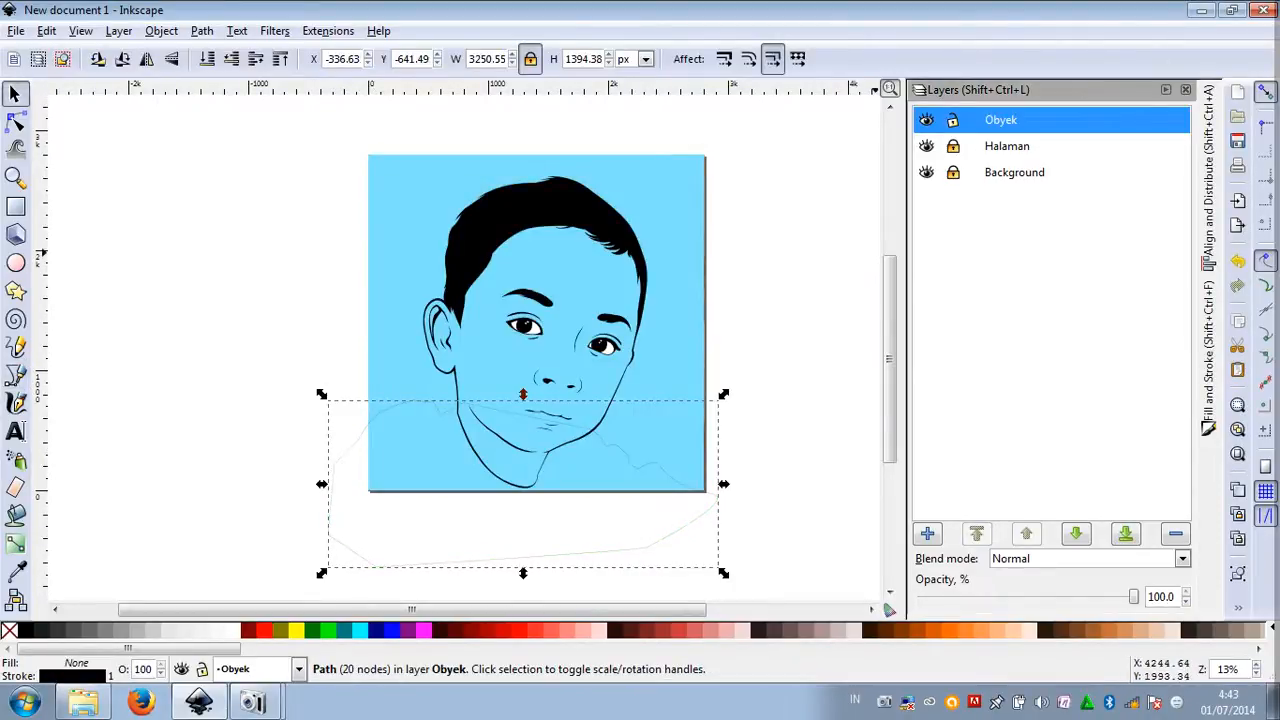
{"action": "left_click", "coordinate": [858, 180]}
{"action": "left_click", "coordinate": [1001, 120]}
{"action": "left_click", "coordinate": [827, 192]}
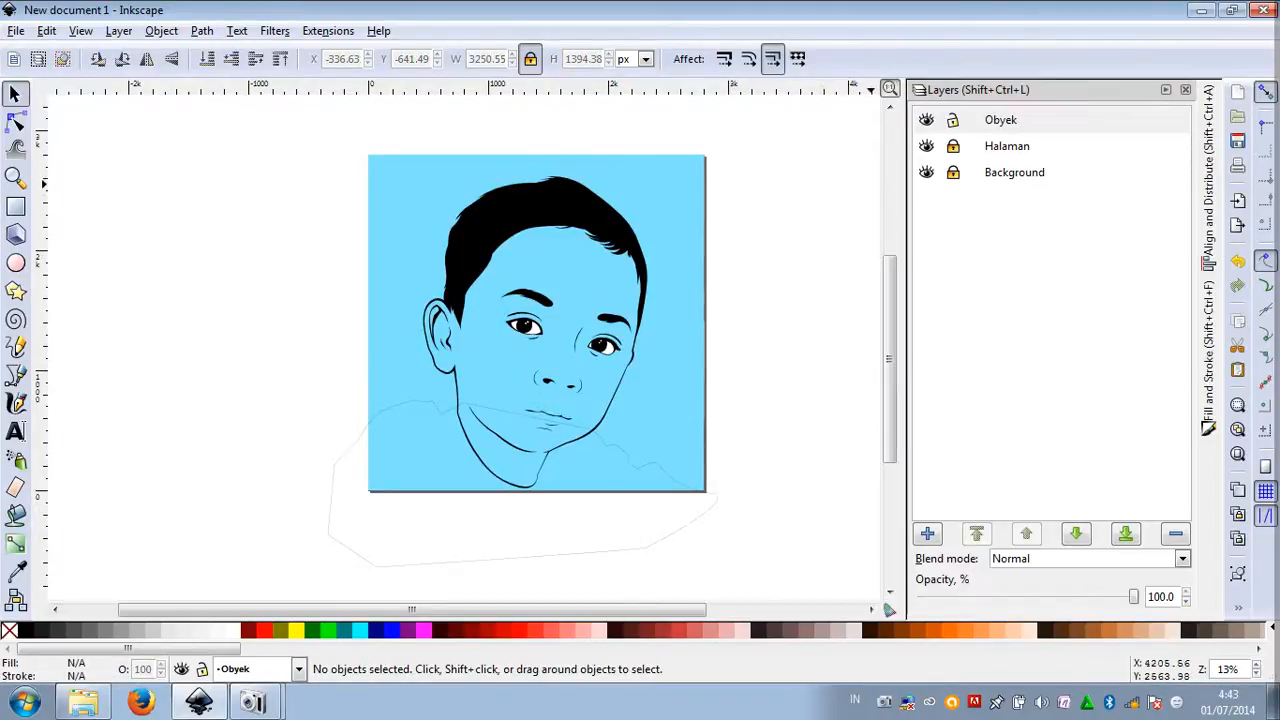
Unlock the Halaman layer, copy its blue 2800 × 2800 px rectangle and paste it in place on the Obyek layer
{"action": "left_click", "coordinate": [953, 146]}
{"action": "left_click", "coordinate": [677, 180]}
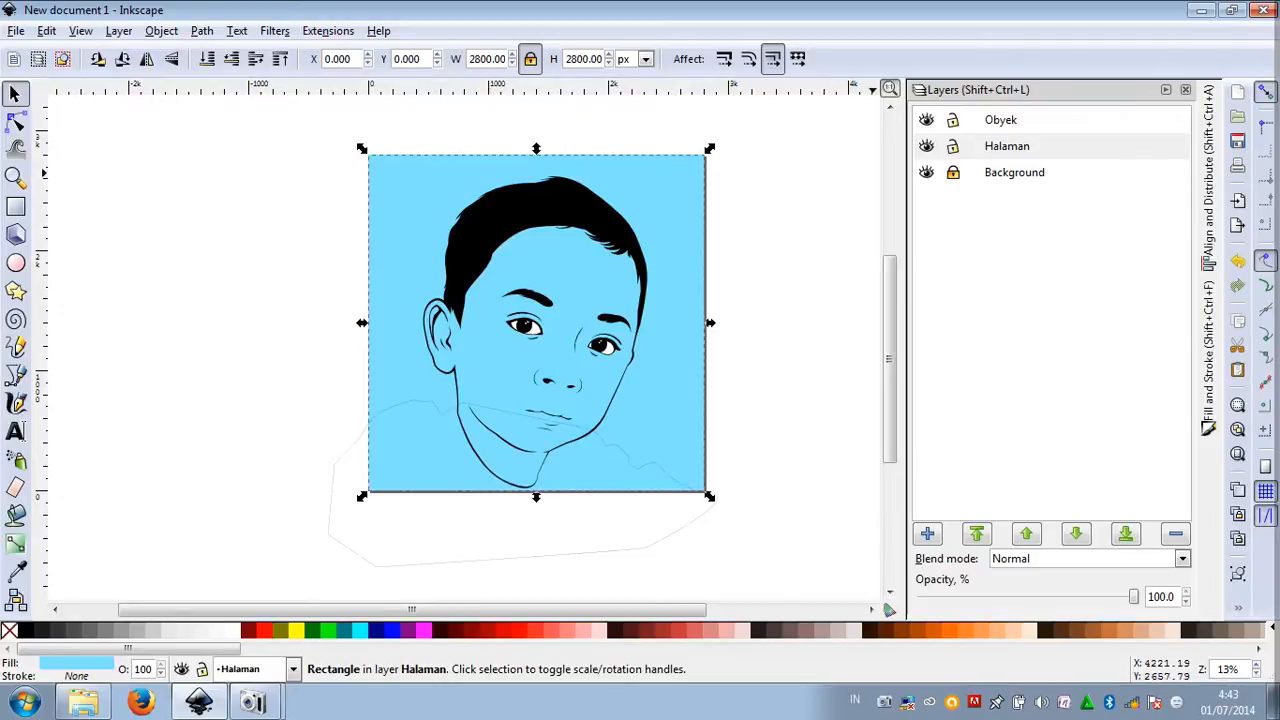
{"action": "left_click", "coordinate": [1001, 120]}
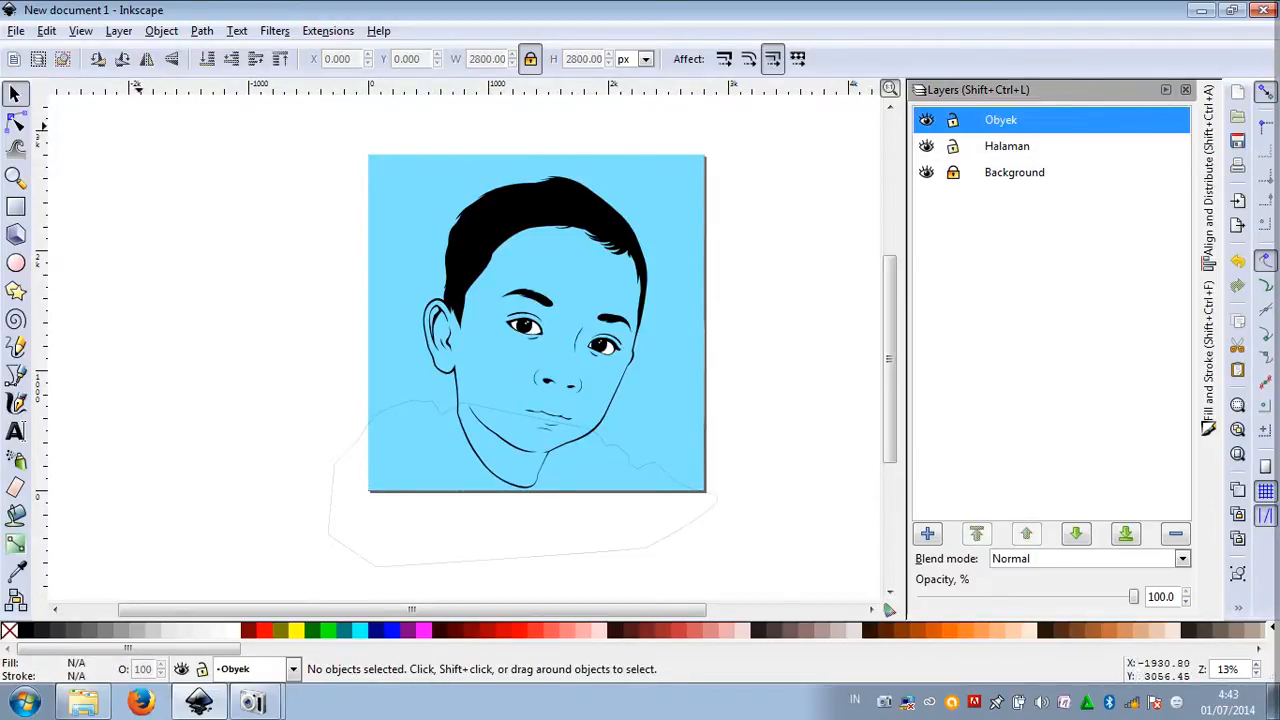
{"action": "left_click", "coordinate": [46, 30]}
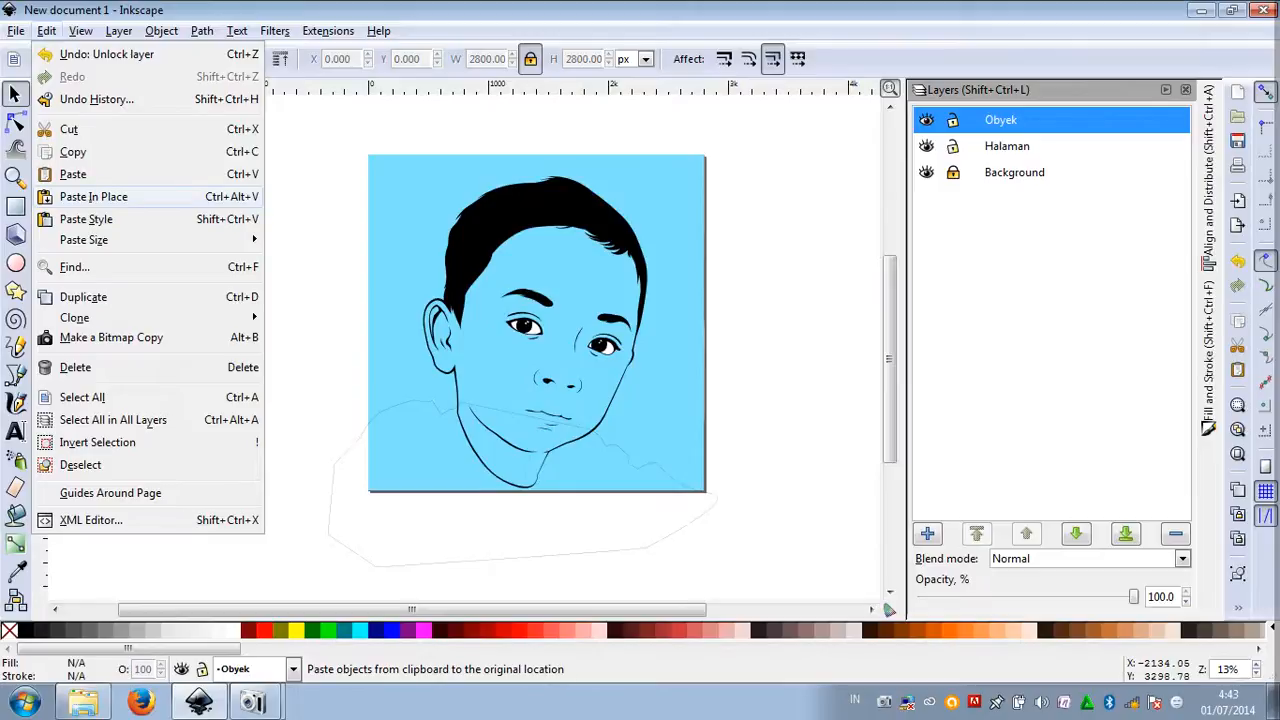
{"action": "left_click", "coordinate": [93, 196]}
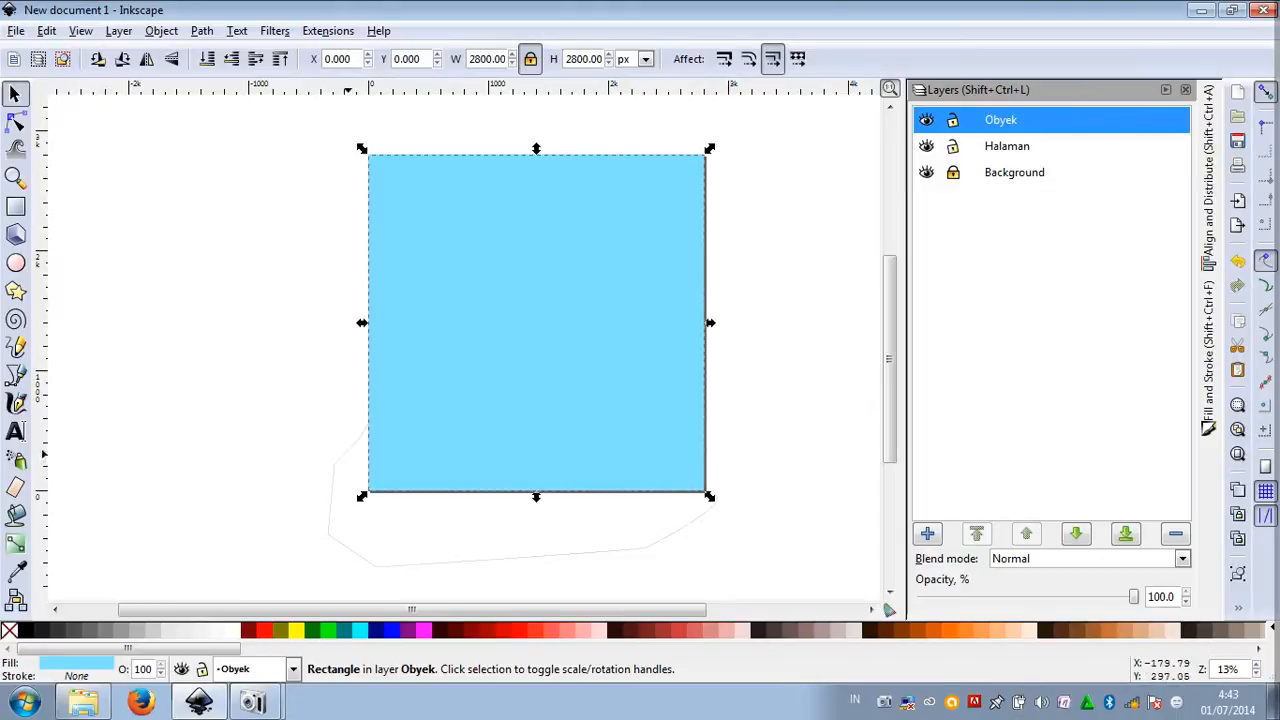
Crop the shoulder path to the page by intersecting it with the pasted rectangle, and lock the Halaman layer
{"action": "left_click", "coordinate": [346, 458], "text": "shift"}
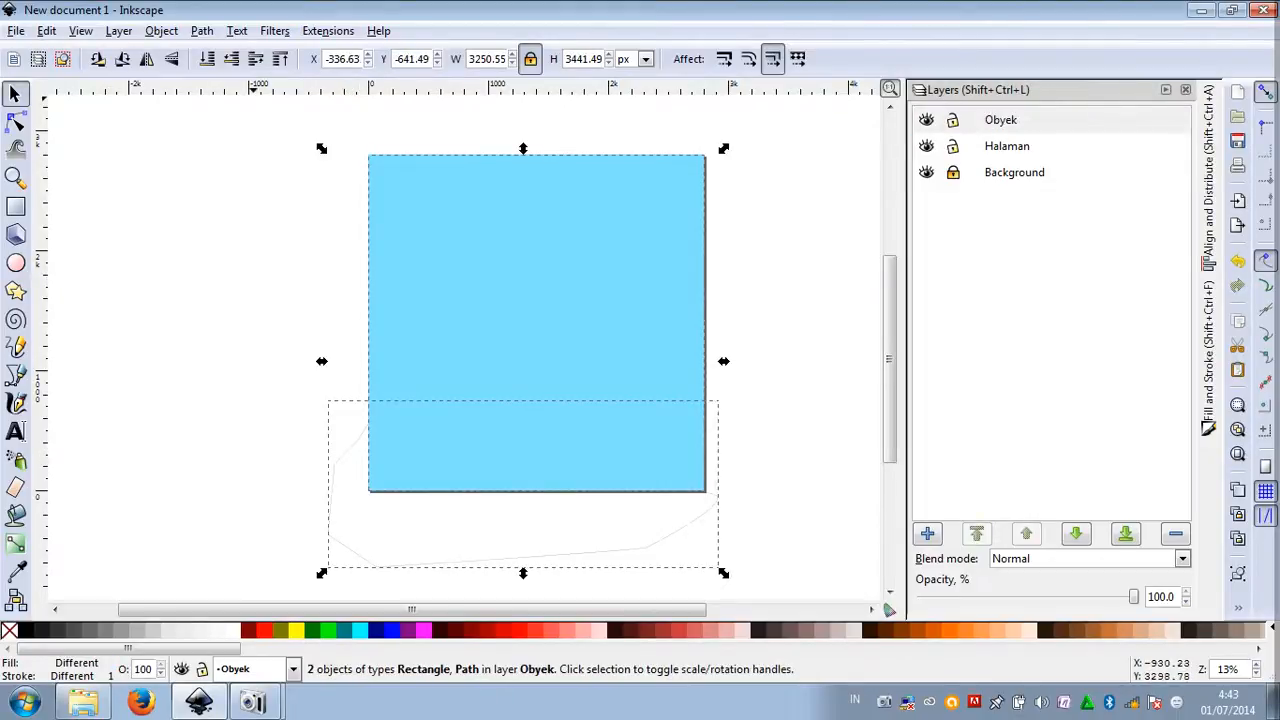
{"action": "left_click", "coordinate": [202, 31]}
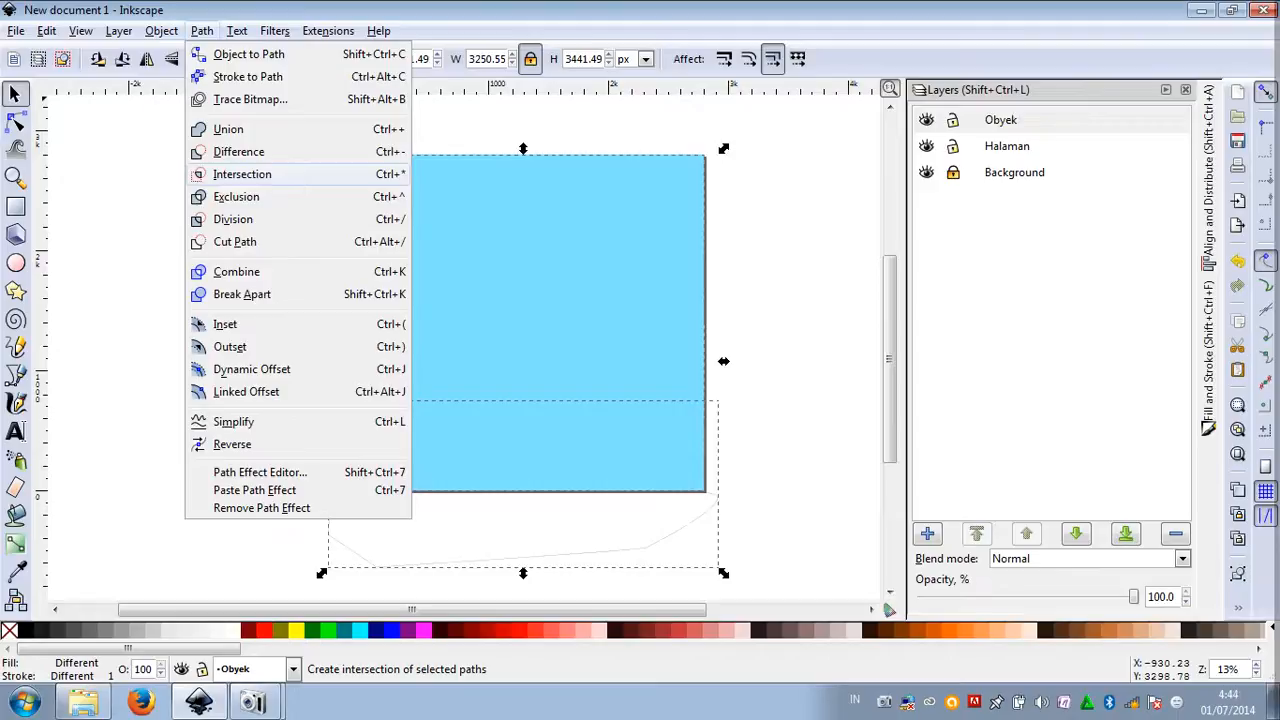
{"action": "left_click", "coordinate": [242, 174]}
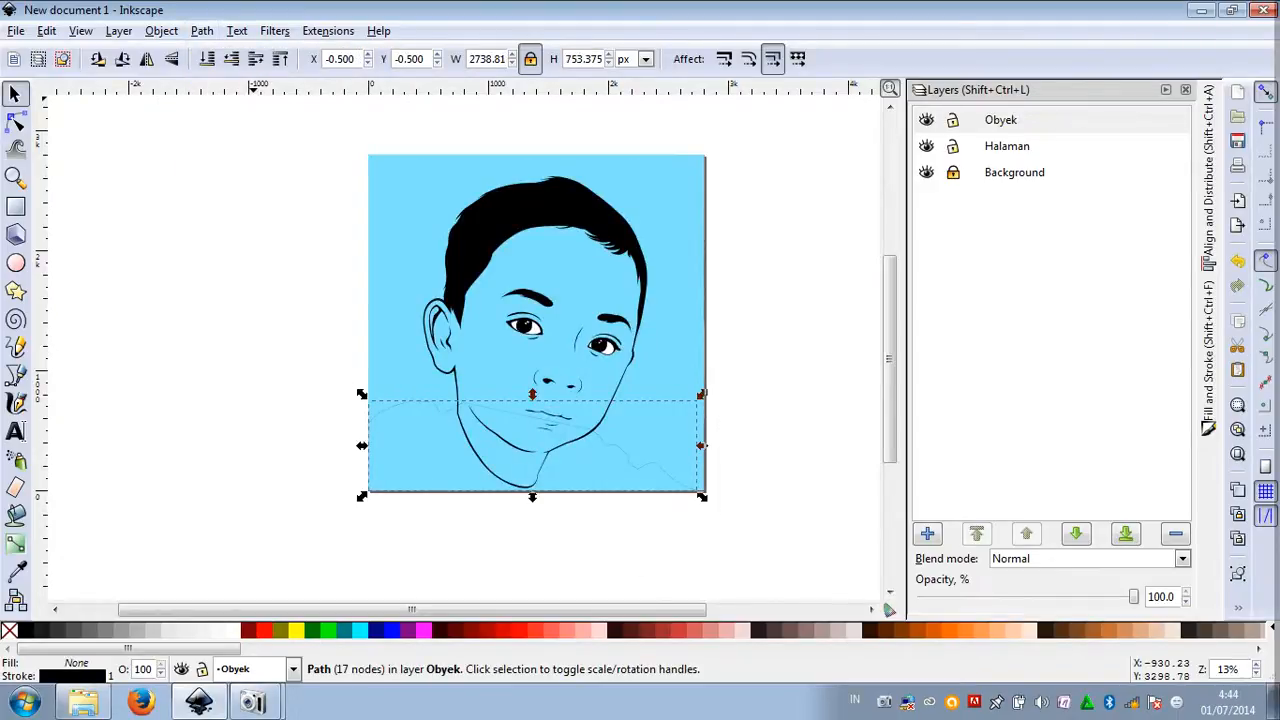
{"action": "key", "text": "ctrl"}
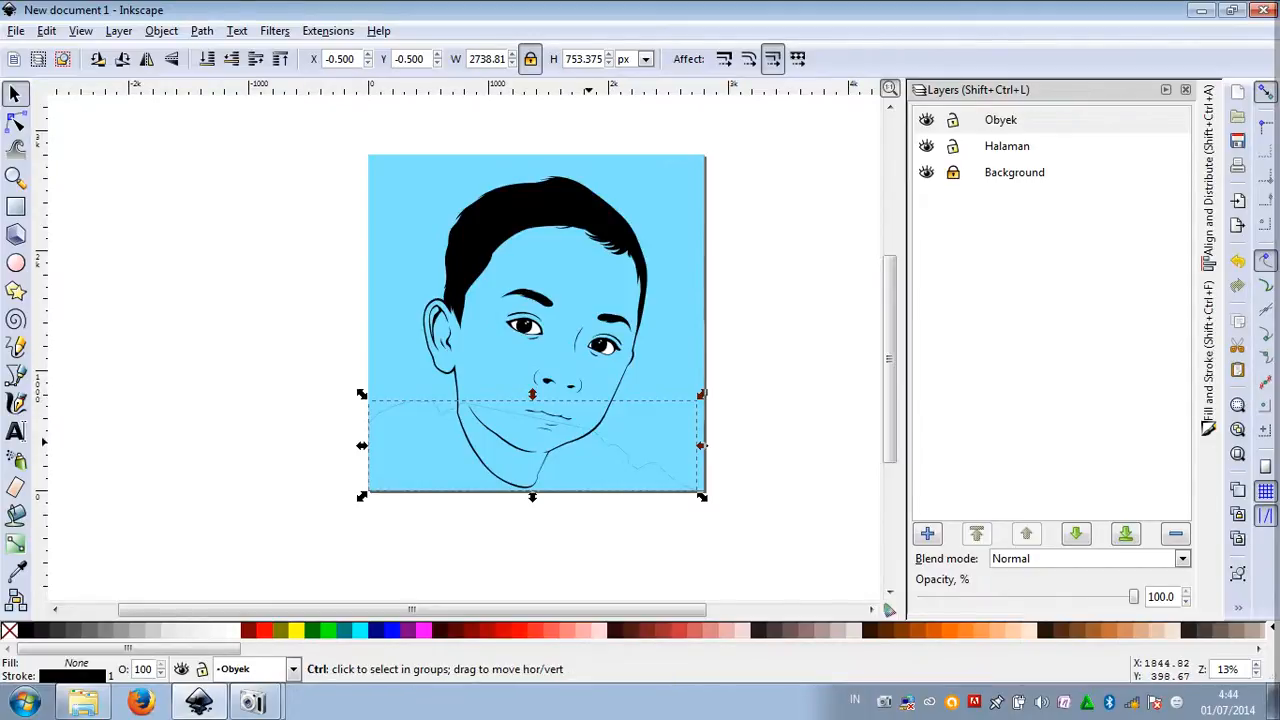
{"action": "scroll", "coordinate": [576, 442], "scroll_direction": "up", "scroll_amount": 2}
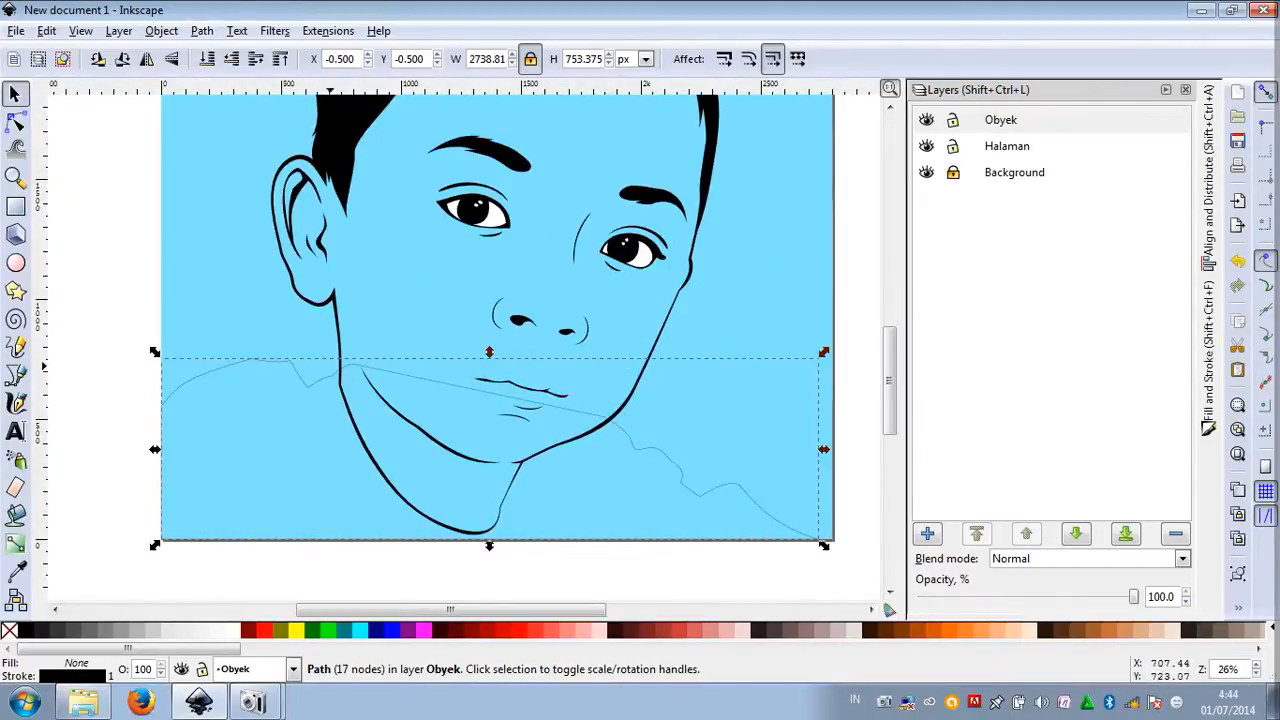
{"action": "key", "text": "Escape"}
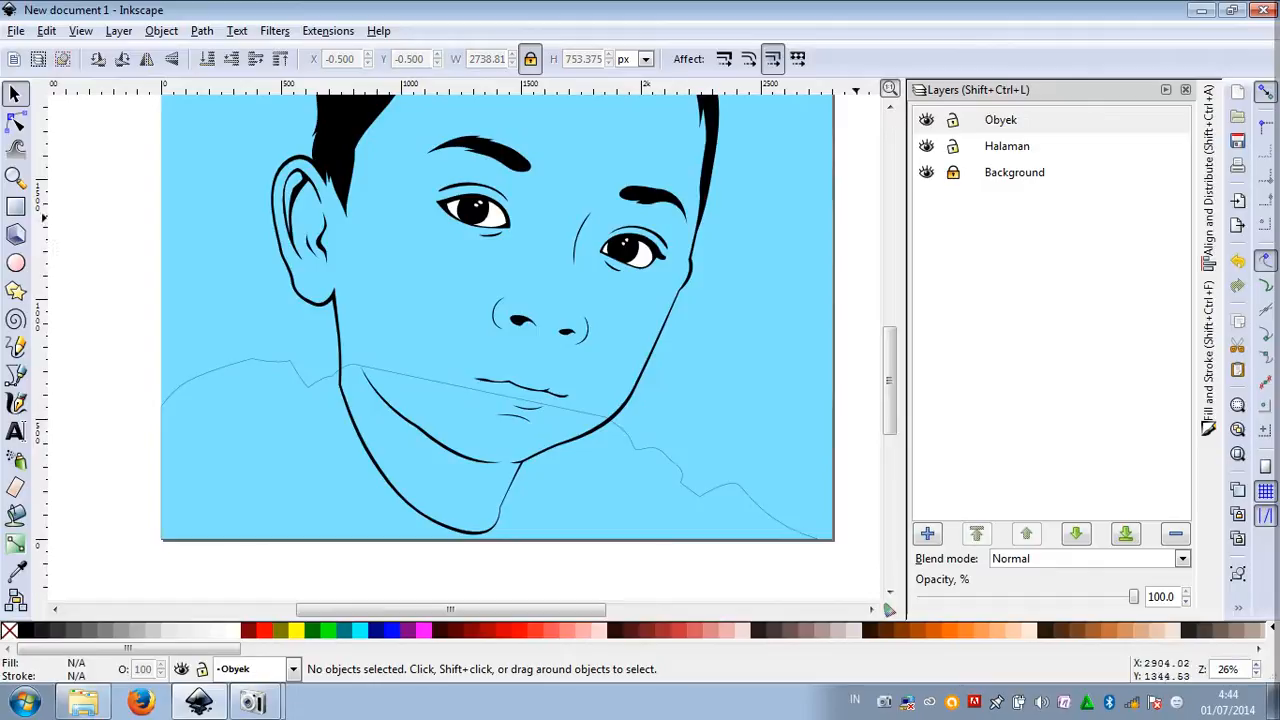
{"action": "left_click", "coordinate": [953, 146]}
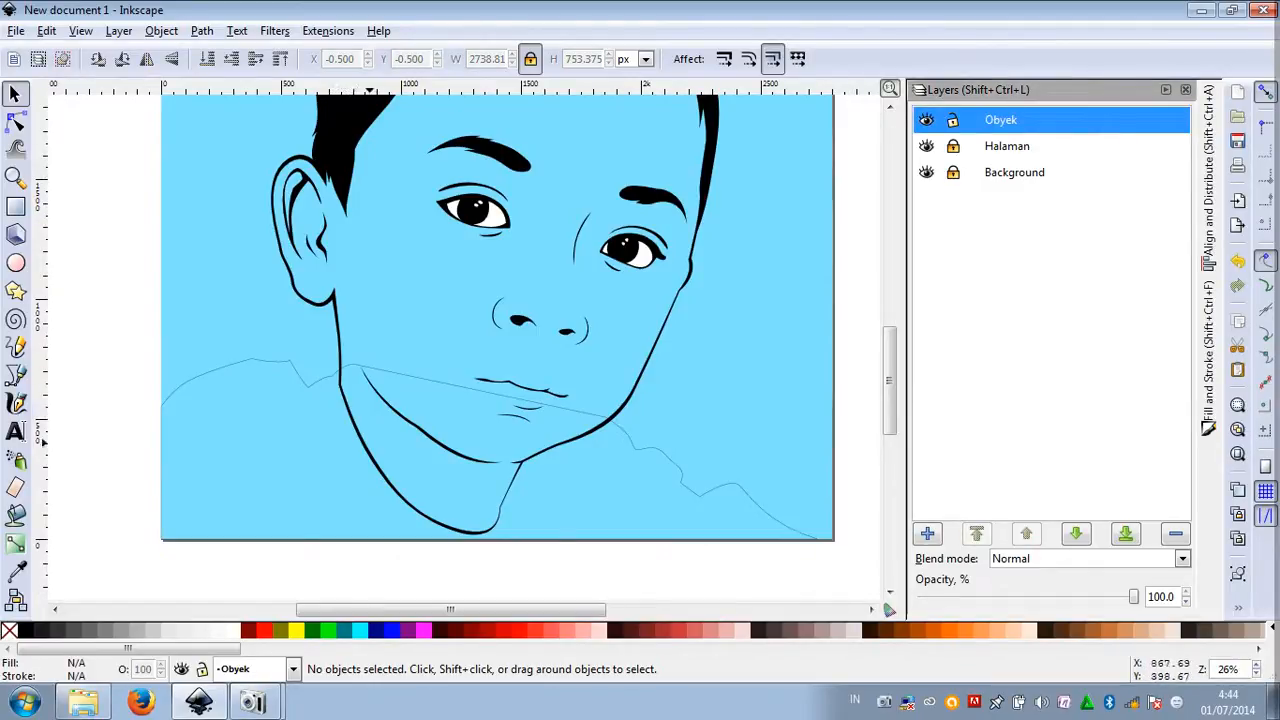
Duplicate the hair and face outline and subtract the duplicate from the shoulder path with Difference
{"action": "left_click", "coordinate": [334, 163]}
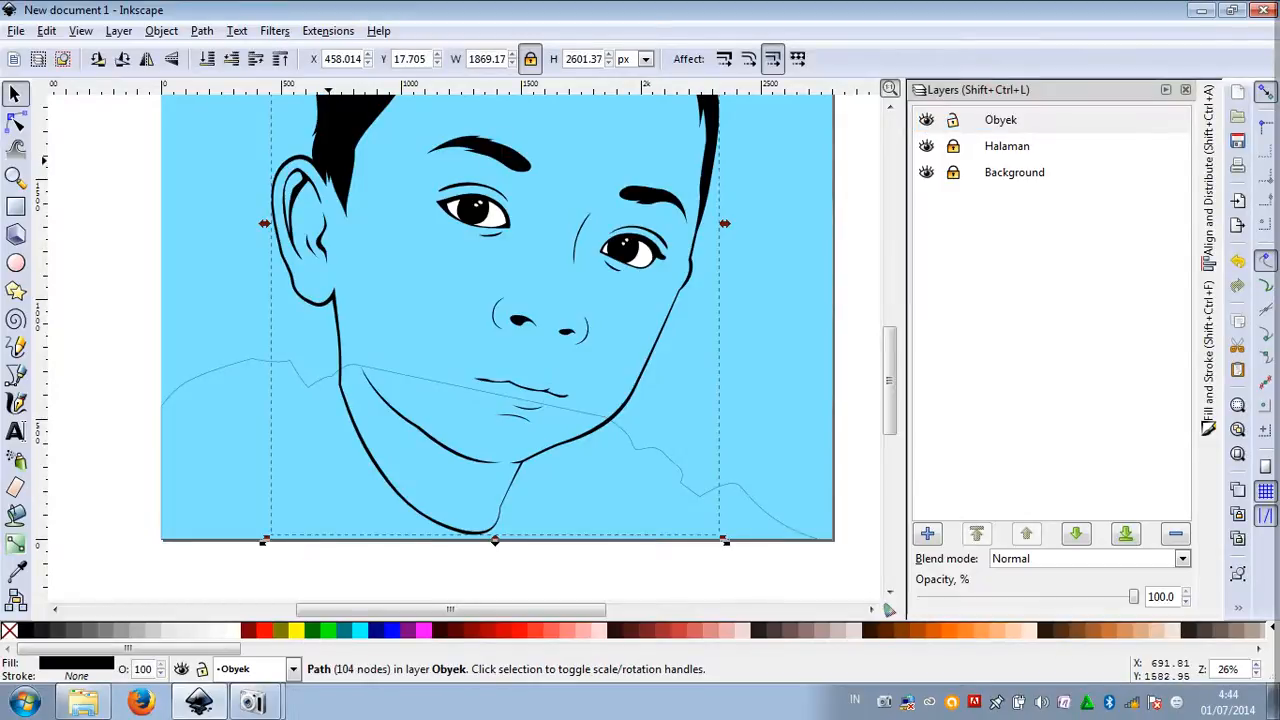
{"action": "key", "text": "ctrl"}
{"action": "key", "text": "shift"}
{"action": "left_click", "coordinate": [244, 368], "text": "shift"}
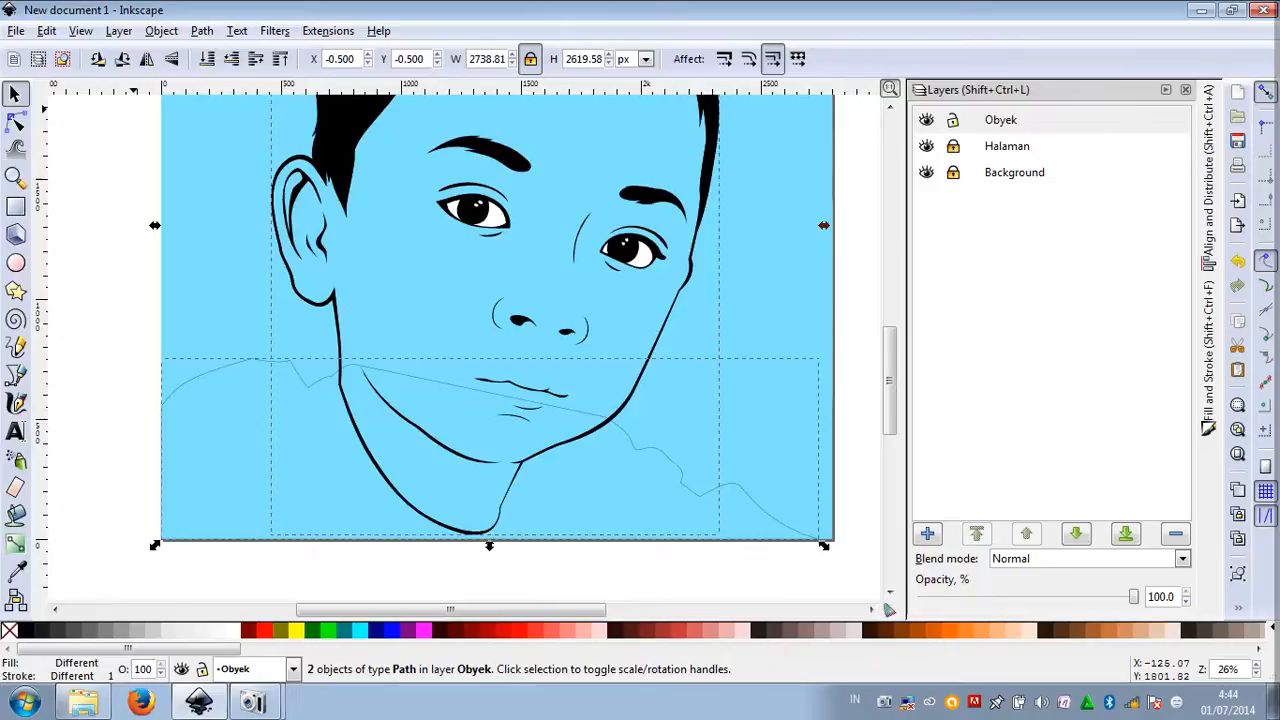
{"action": "left_click", "coordinate": [201, 30]}
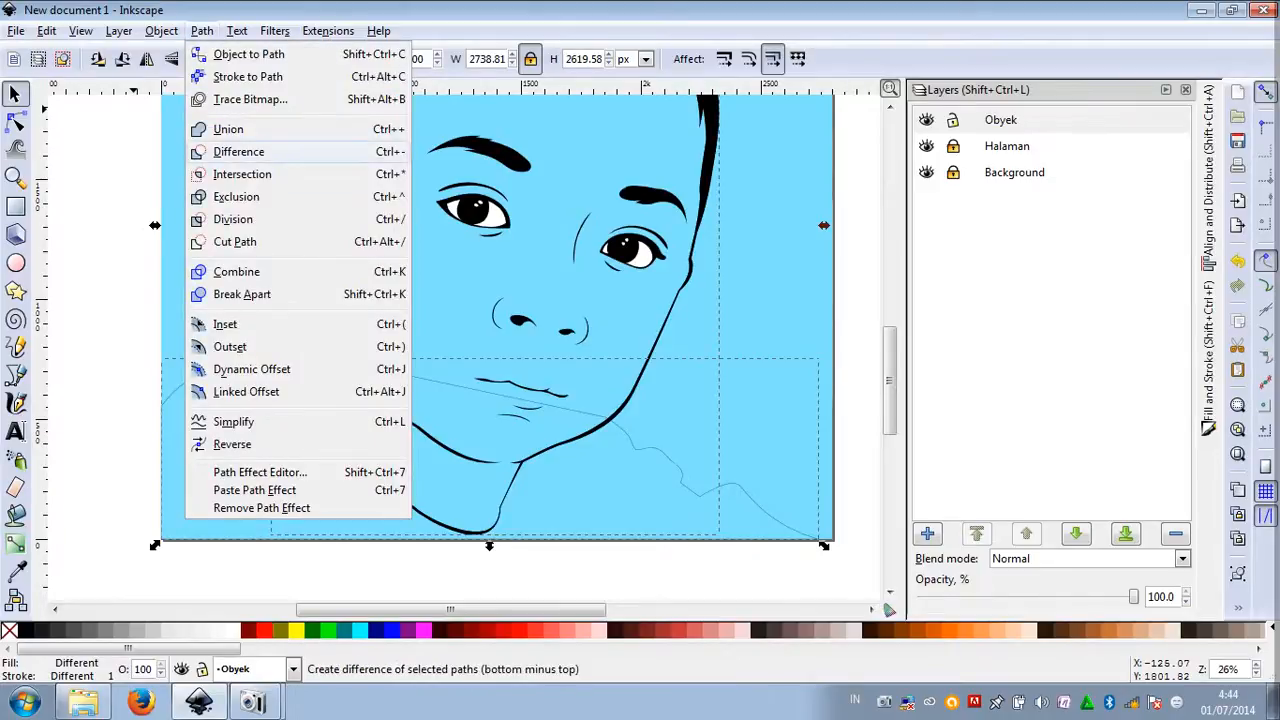
{"action": "left_click", "coordinate": [238, 151]}
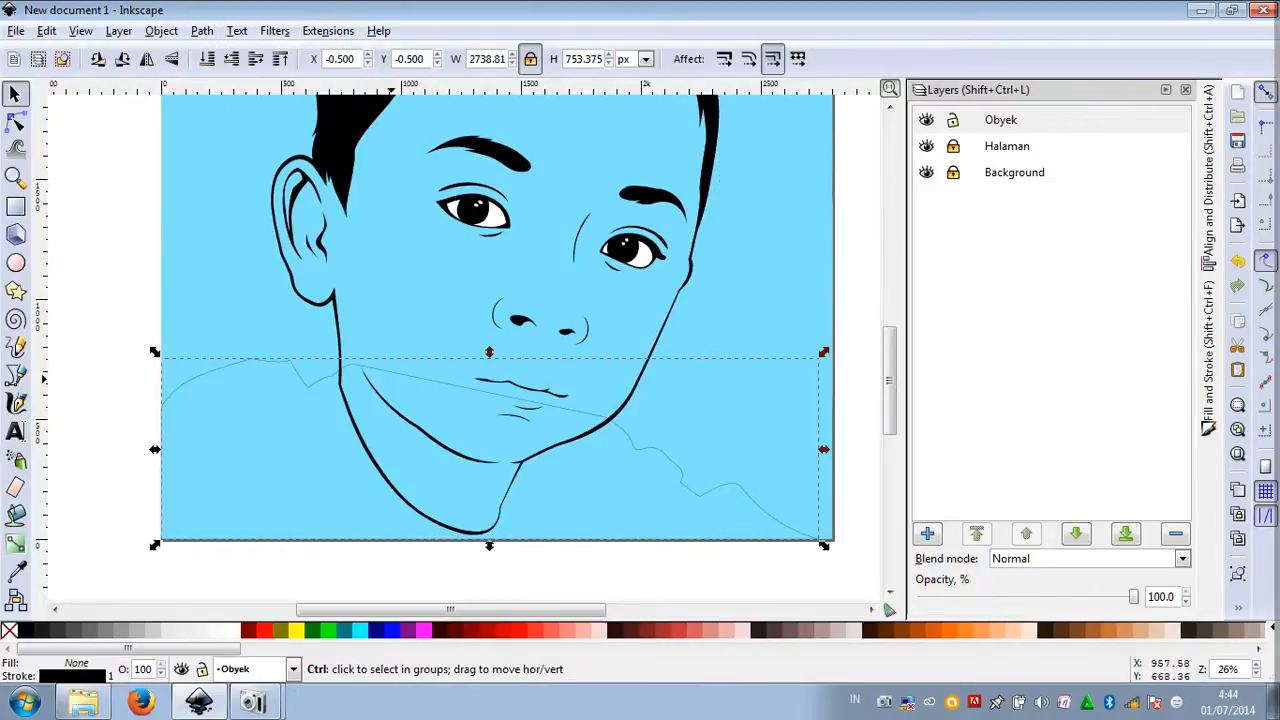
Delete the shoulder path's leftover nodes at both ends of the straight segment crossing the mouth and chin
{"action": "scroll", "coordinate": [386, 381], "scroll_direction": "up", "scroll_amount": 2}
{"action": "key", "text": "n"}
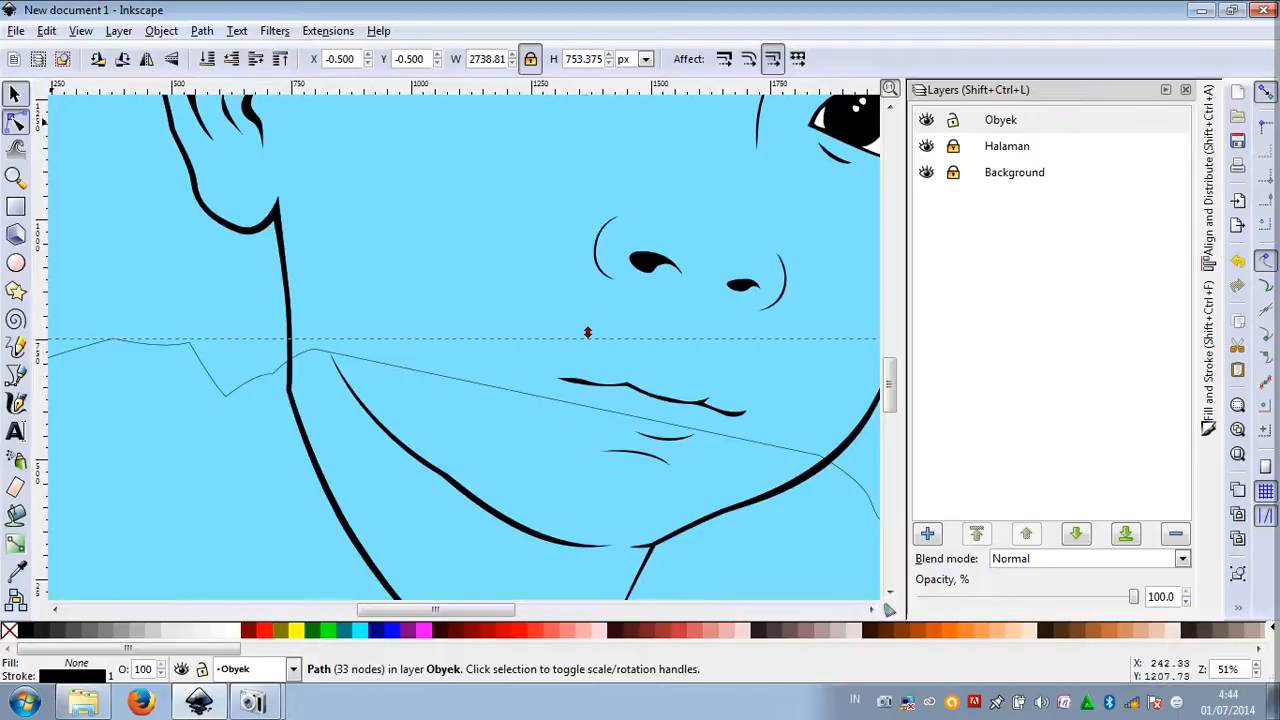
{"action": "scroll", "coordinate": [321, 359], "scroll_direction": "up", "scroll_amount": 4}
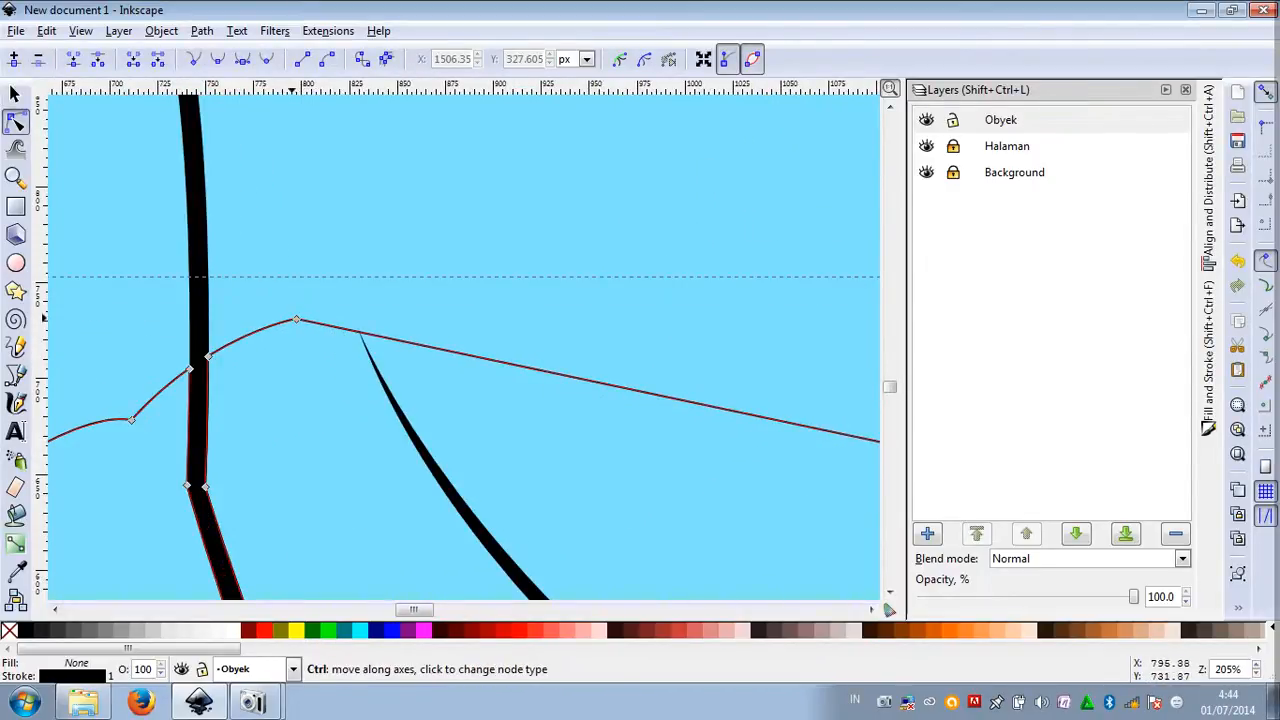
{"action": "left_click_drag", "start_coordinate": [207, 356], "coordinate": [250, 376]}
{"action": "scroll", "coordinate": [230, 340], "scroll_direction": "down", "scroll_amount": 4}
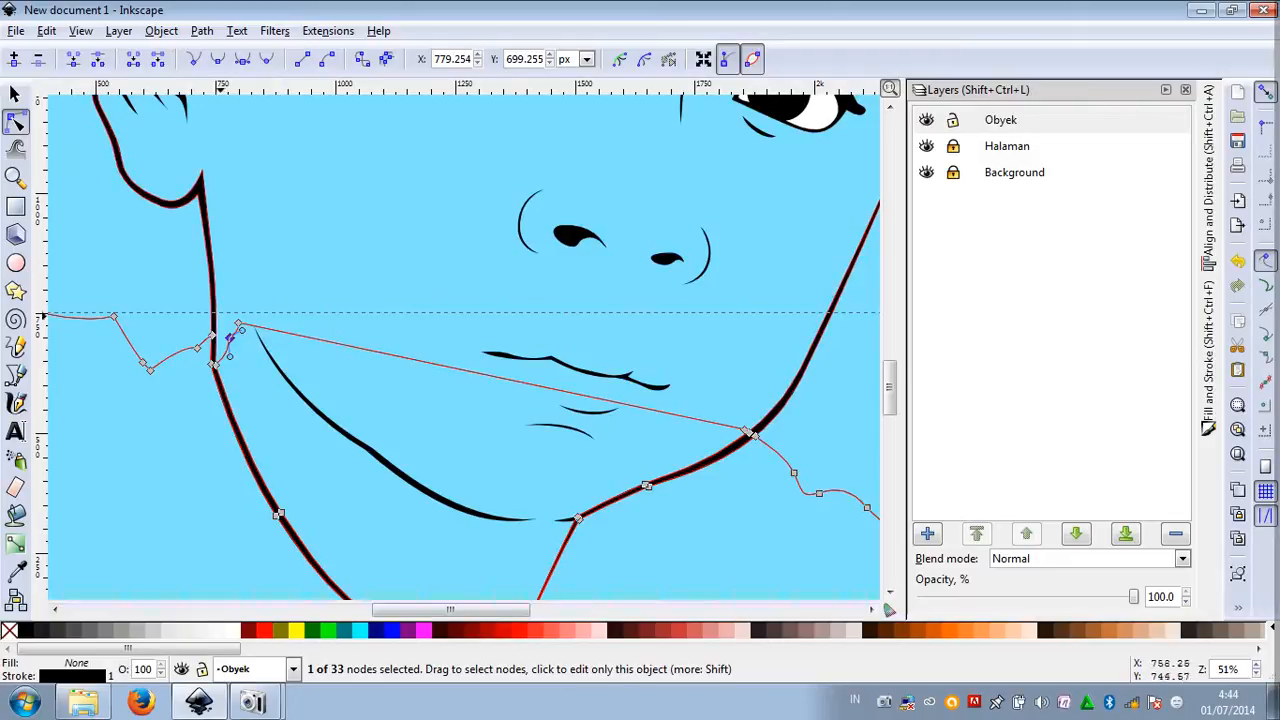
{"action": "scroll", "coordinate": [290, 350], "scroll_direction": "down", "scroll_amount": 4}
{"action": "left_click", "coordinate": [238, 177], "text": "shift"}
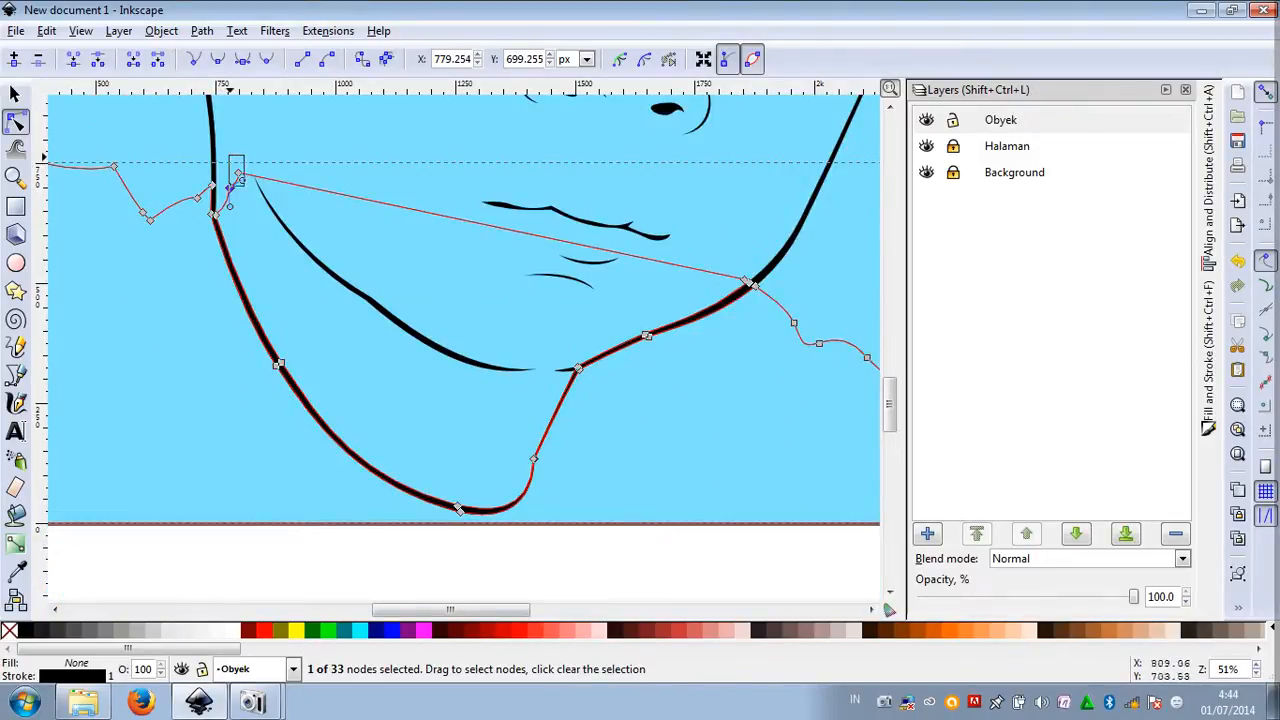
{"action": "key", "text": "Delete"}
{"action": "left_click_drag", "start_coordinate": [729, 249], "coordinate": [753, 298]}
{"action": "key", "text": "Delete"}
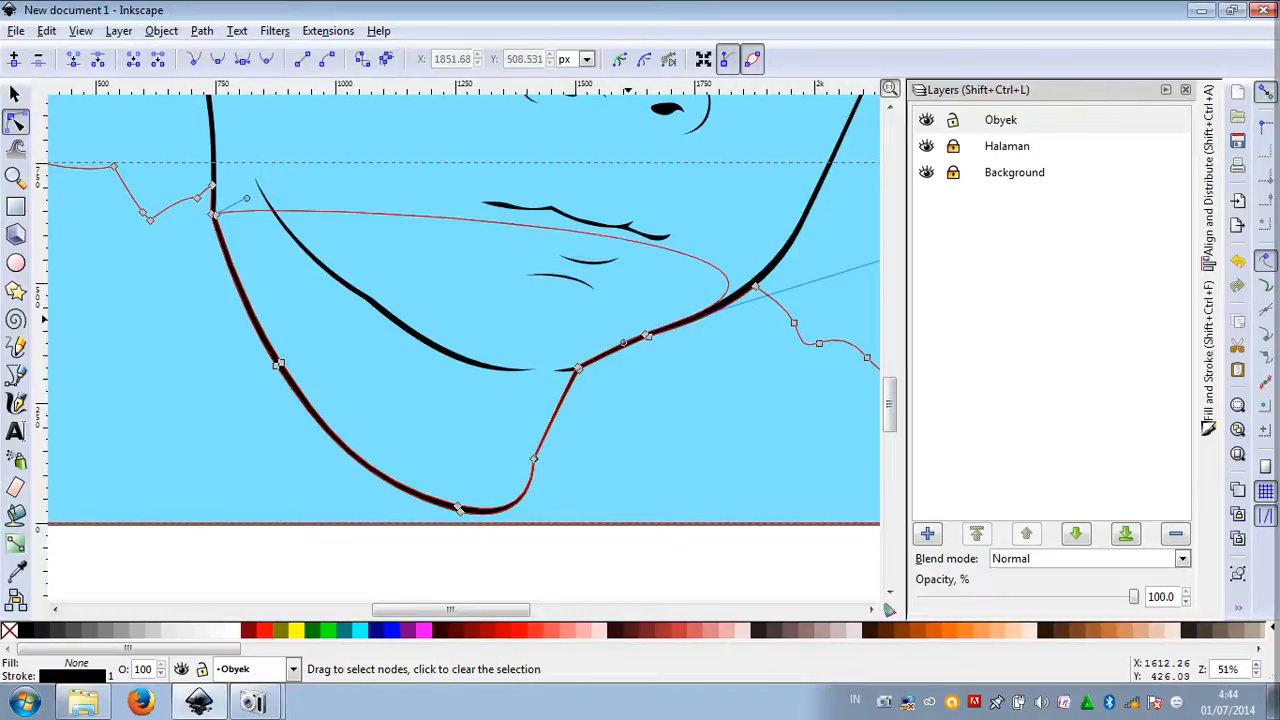
Delete the remaining nodes of the leftover inner loop along the jaw and neck line, and deselect the shoulder path
{"action": "left_click", "coordinate": [646, 335]}
{"action": "key", "text": "Delete"}
{"action": "left_click", "coordinate": [578, 369]}
{"action": "key", "text": "Delete"}
{"action": "left_click", "coordinate": [534, 458]}
{"action": "key", "text": "Delete"}
{"action": "key", "text": "Delete"}
{"action": "left_click", "coordinate": [278, 364]}
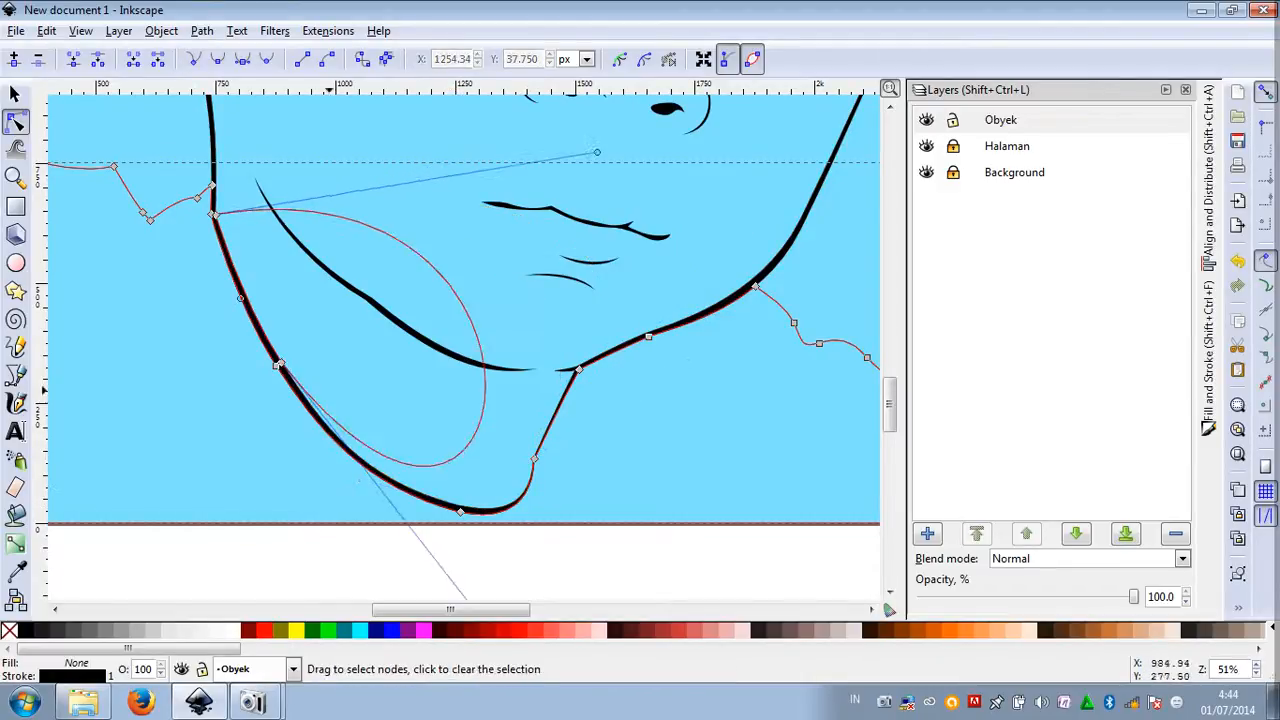
{"action": "key", "text": "Delete"}
{"action": "left_click", "coordinate": [217, 216]}
{"action": "key", "text": "Delete"}
{"action": "left_click", "coordinate": [15, 93]}
{"action": "left_click", "coordinate": [361, 549]}
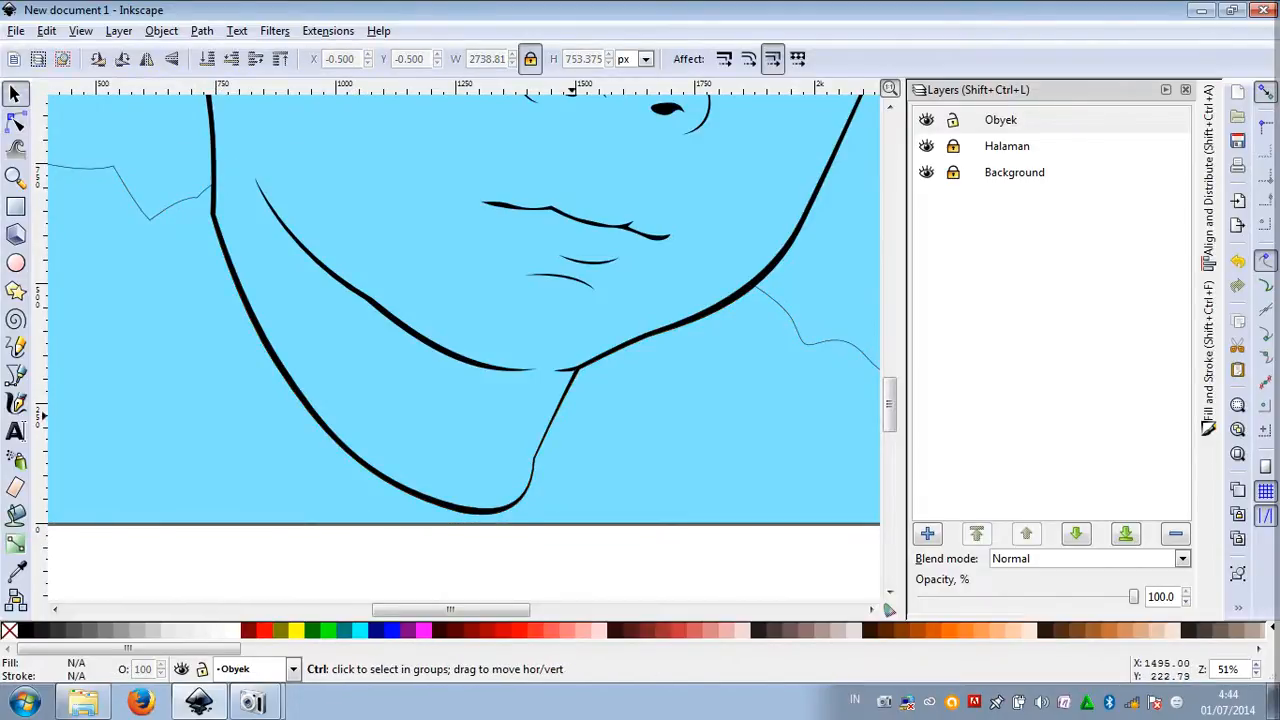
Hide the Halaman layer and duplicate the shoulder path, showing the copy's nodes for editing
{"action": "scroll", "coordinate": [575, 411], "scroll_direction": "down", "scroll_amount": 1}
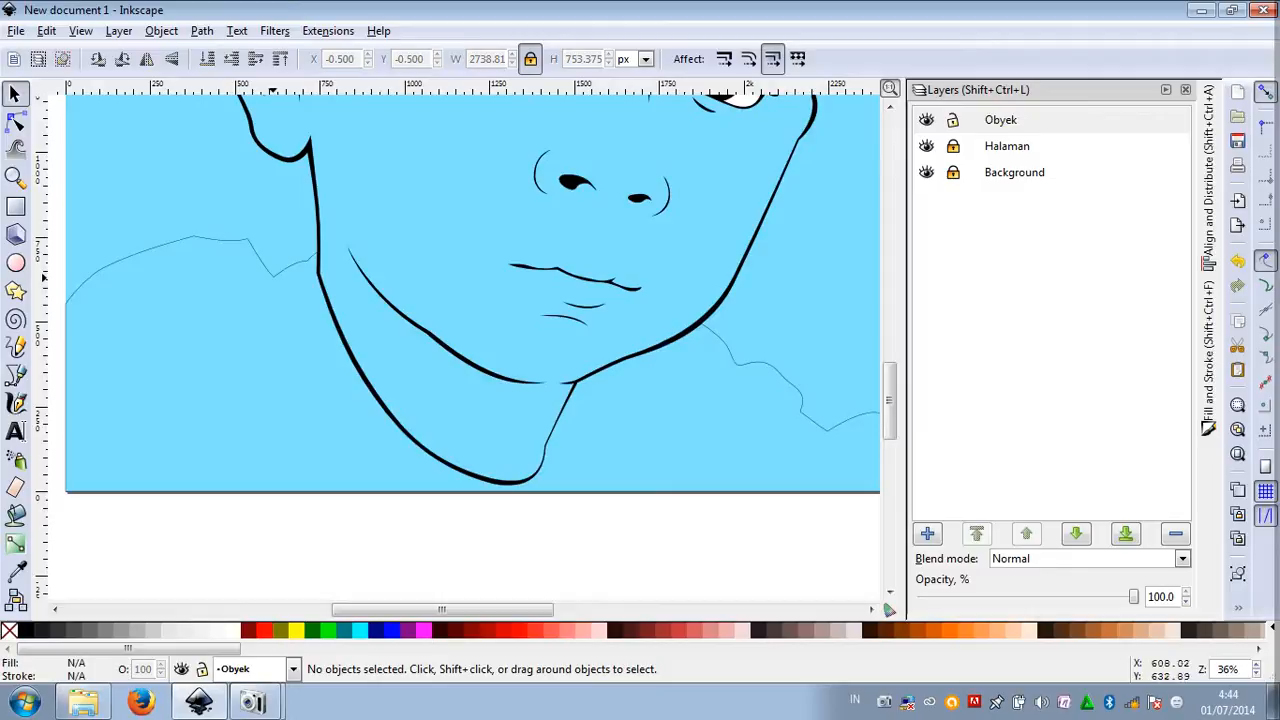
{"action": "left_click", "coordinate": [273, 277]}
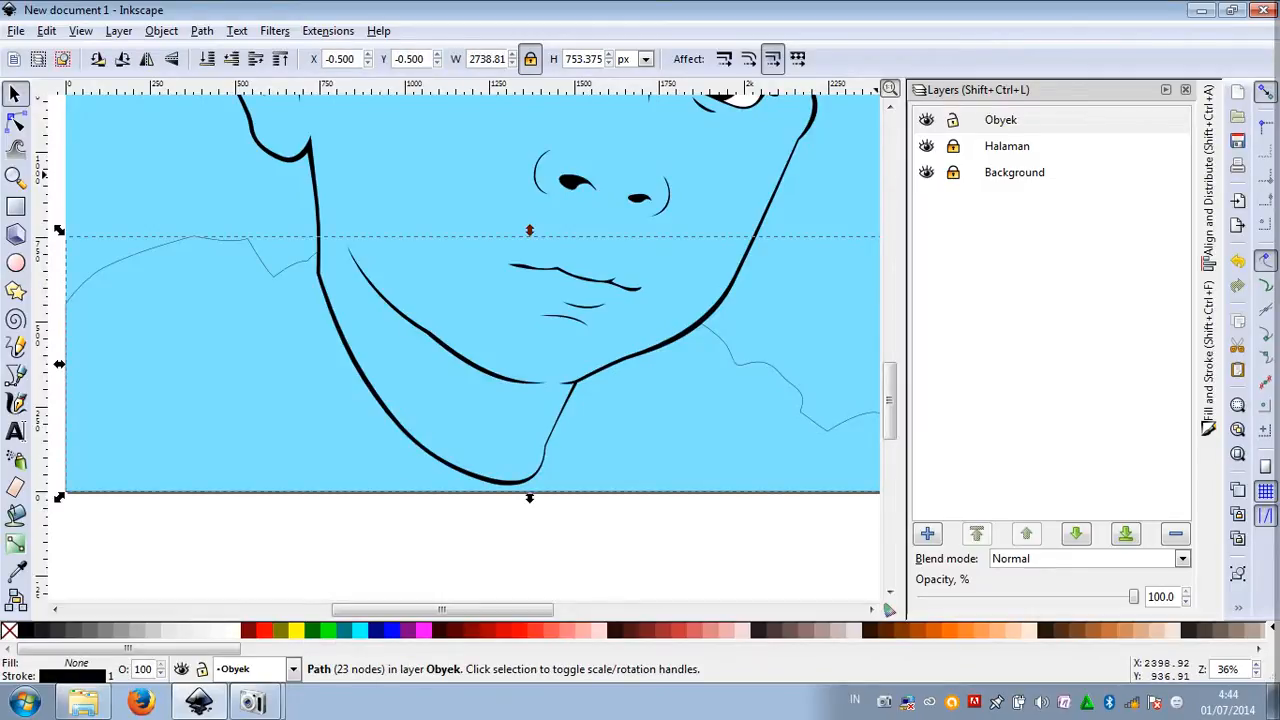
{"action": "left_click", "coordinate": [927, 146]}
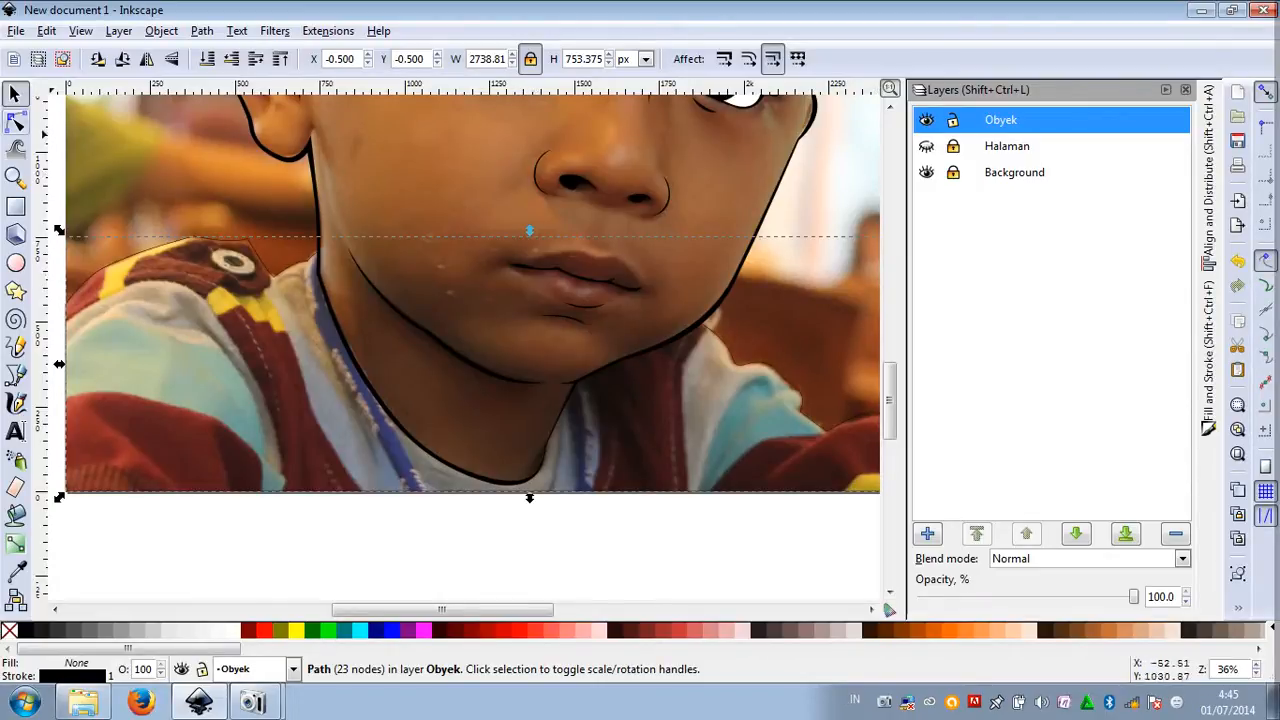
{"action": "left_click", "coordinate": [15, 120]}
{"action": "key", "text": "minus"}
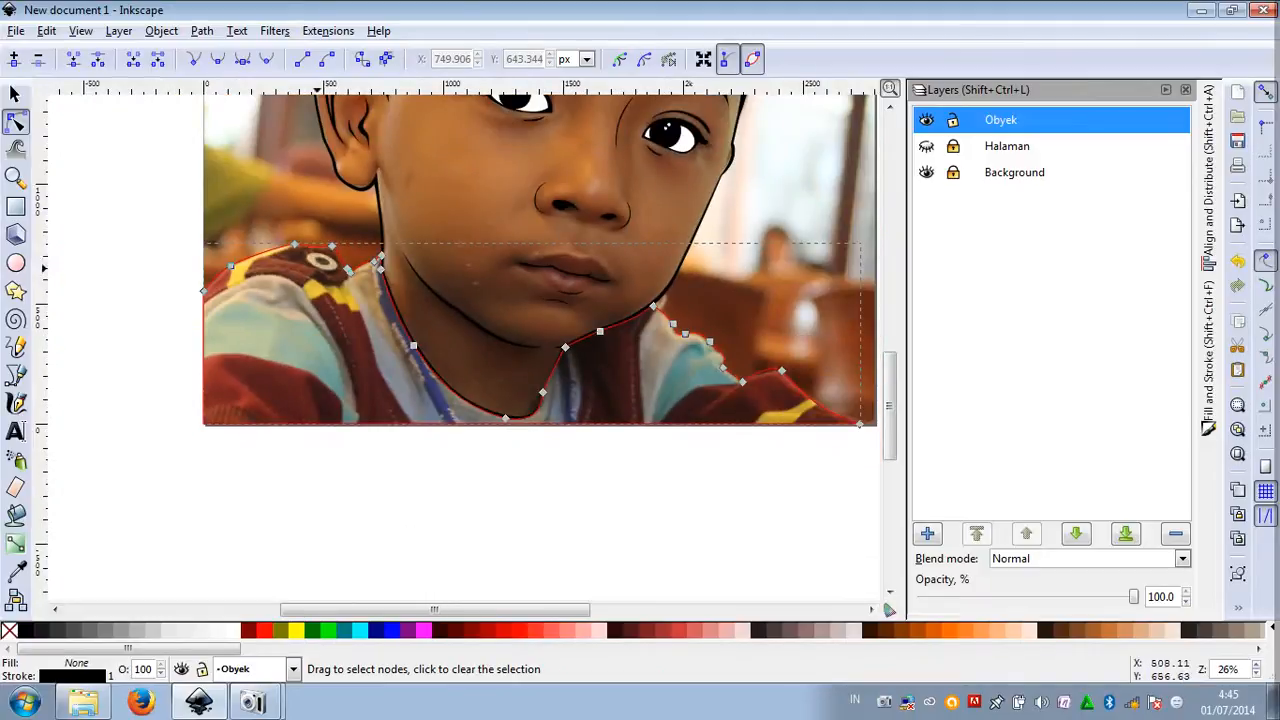
Raise the copy's nodes along the top of the buttoned shoulder slightly above the original line
{"action": "scroll", "coordinate": [190, 285], "scroll_direction": "up", "scroll_amount": 4, "text": "ctrl"}
{"action": "left_click_drag", "start_coordinate": [249, 334], "coordinate": [249, 310]}
{"action": "left_click_drag", "start_coordinate": [356, 231], "coordinate": [357, 216]}
{"action": "left_click_drag", "start_coordinate": [611, 143], "coordinate": [613, 135]}
{"action": "left_click_drag", "start_coordinate": [767, 146], "coordinate": [771, 135]}
Offset the copy's notch beside the button, delete its extra node, and move the collar end onto the neck line
{"action": "left_click_drag", "start_coordinate": [719, 153], "coordinate": [396, 265]}
{"action": "scroll", "coordinate": [690, 190], "scroll_direction": "down", "scroll_amount": 2}
{"action": "scroll", "coordinate": [690, 190], "scroll_direction": "up", "scroll_amount": 1}
{"action": "left_click_drag", "start_coordinate": [527, 280], "coordinate": [542, 281]}
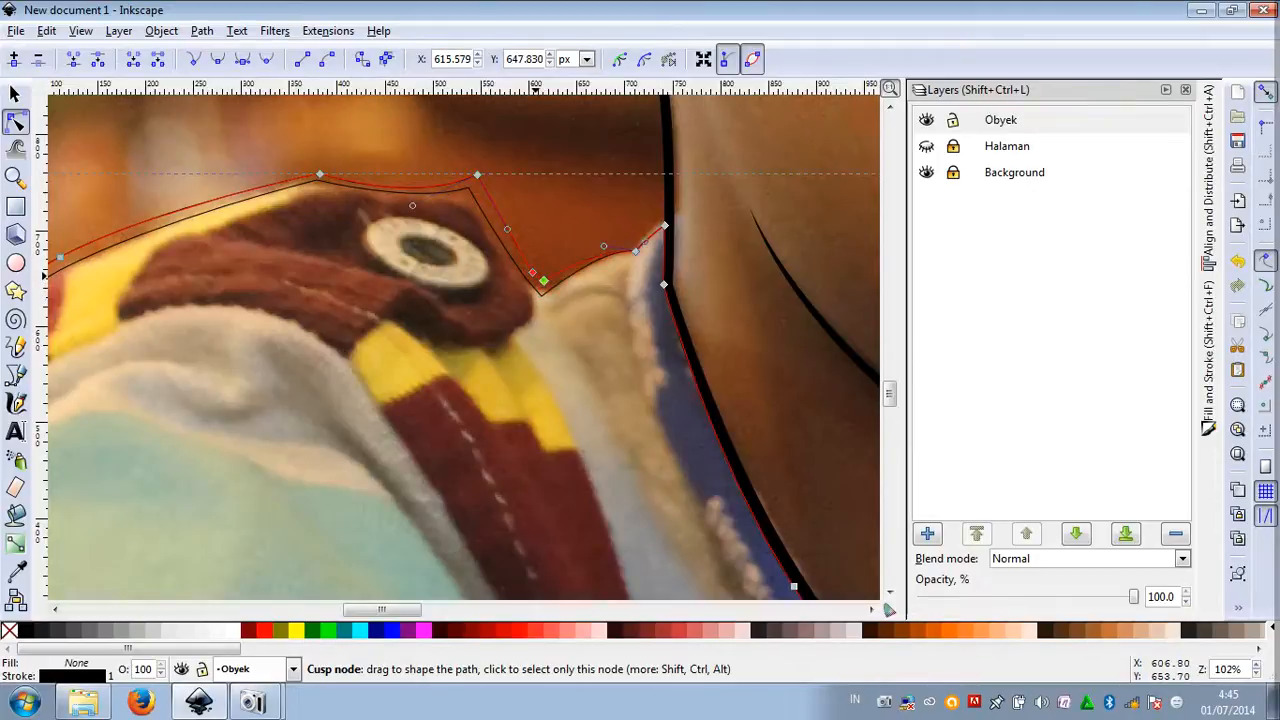
{"action": "left_click", "coordinate": [533, 272]}
{"action": "key", "text": "Delete"}
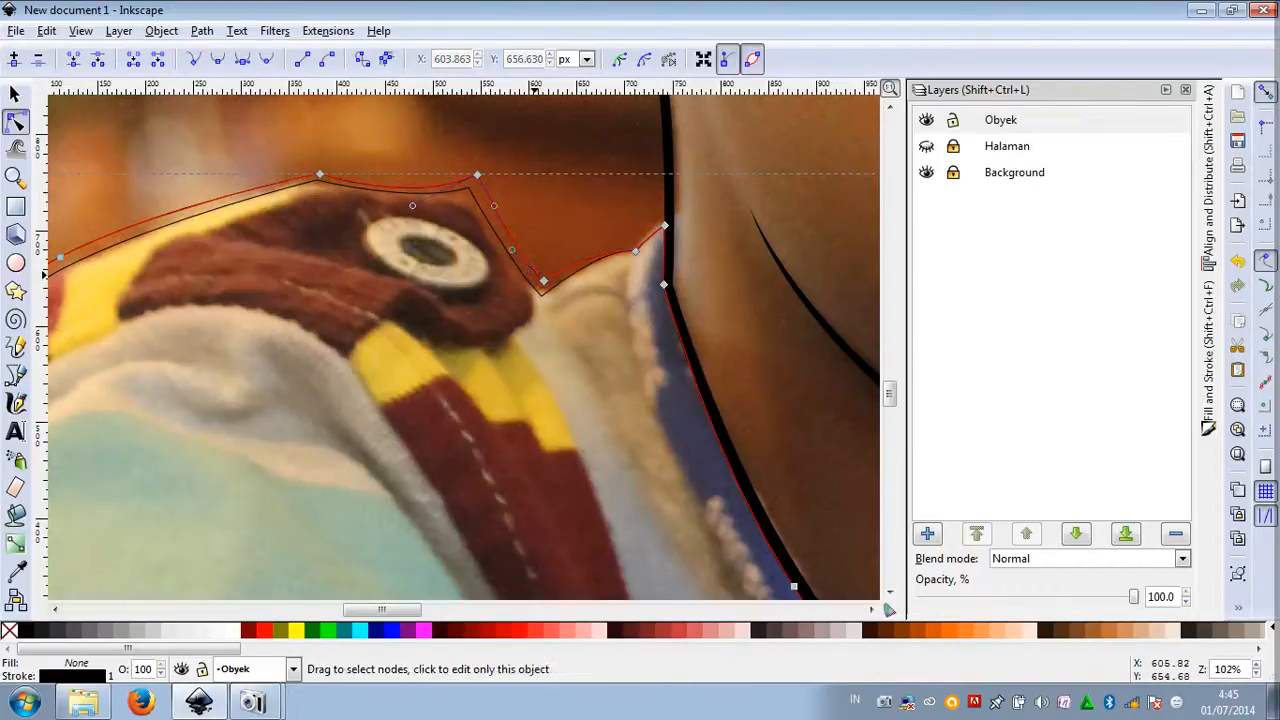
{"action": "left_click_drag", "start_coordinate": [636, 251], "coordinate": [670, 205]}
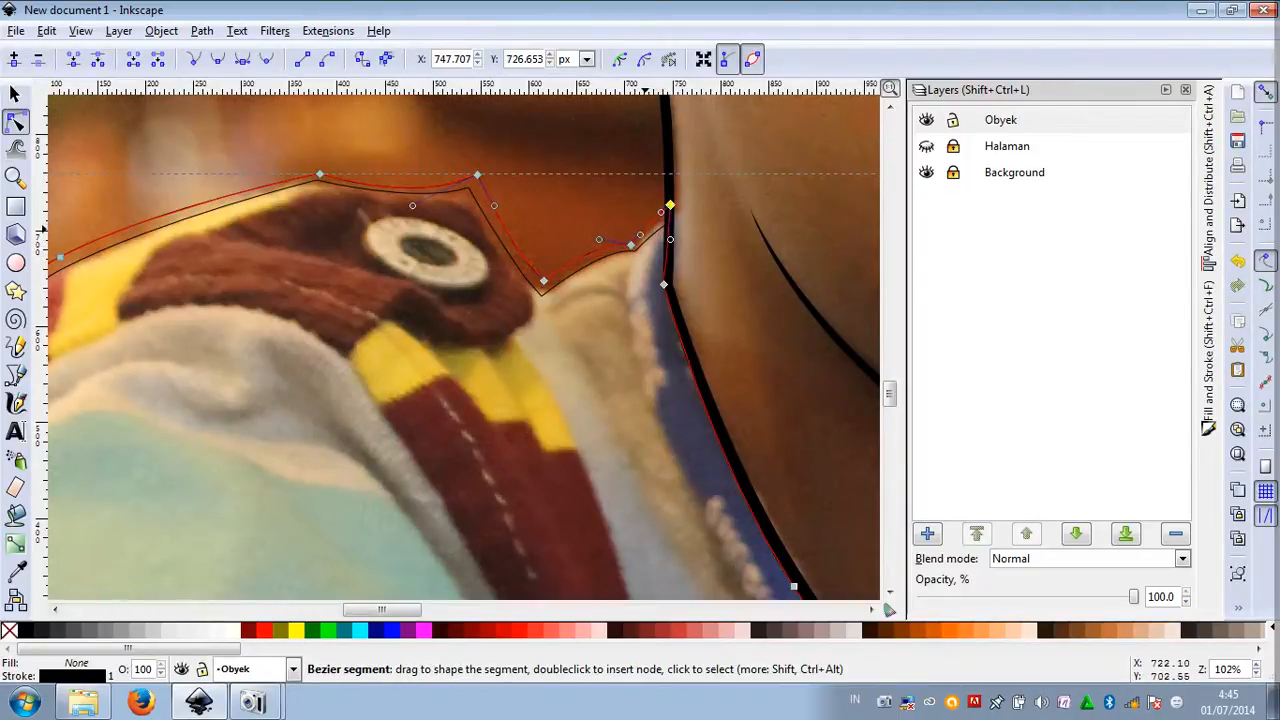
Move the copy's nodes along the shoulder below the jaw outward from the original line, starting at the jaw outline
{"action": "scroll", "coordinate": [378, 255], "scroll_direction": "down", "scroll_amount": 5}
{"action": "scroll", "coordinate": [425, 250], "scroll_direction": "up", "scroll_amount": 5}
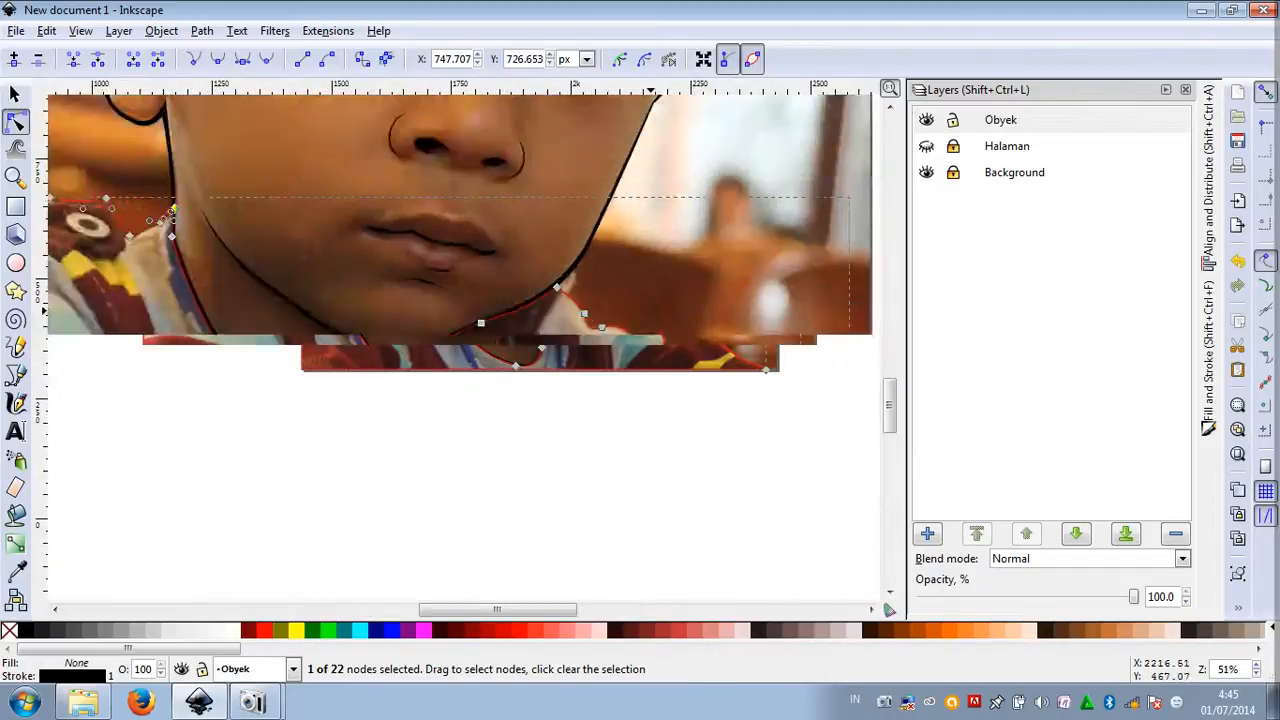
{"action": "left_click_drag", "start_coordinate": [405, 251], "coordinate": [419, 236]}
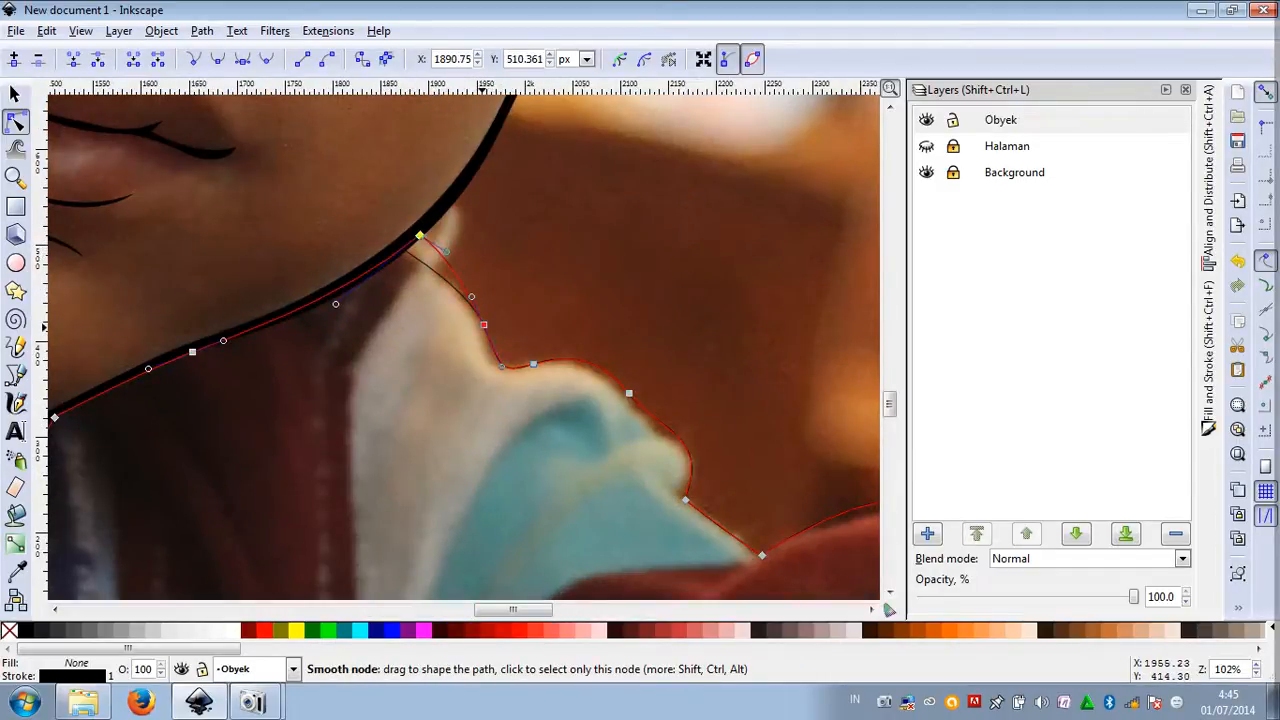
{"action": "left_click_drag", "start_coordinate": [483, 324], "coordinate": [490, 318]}
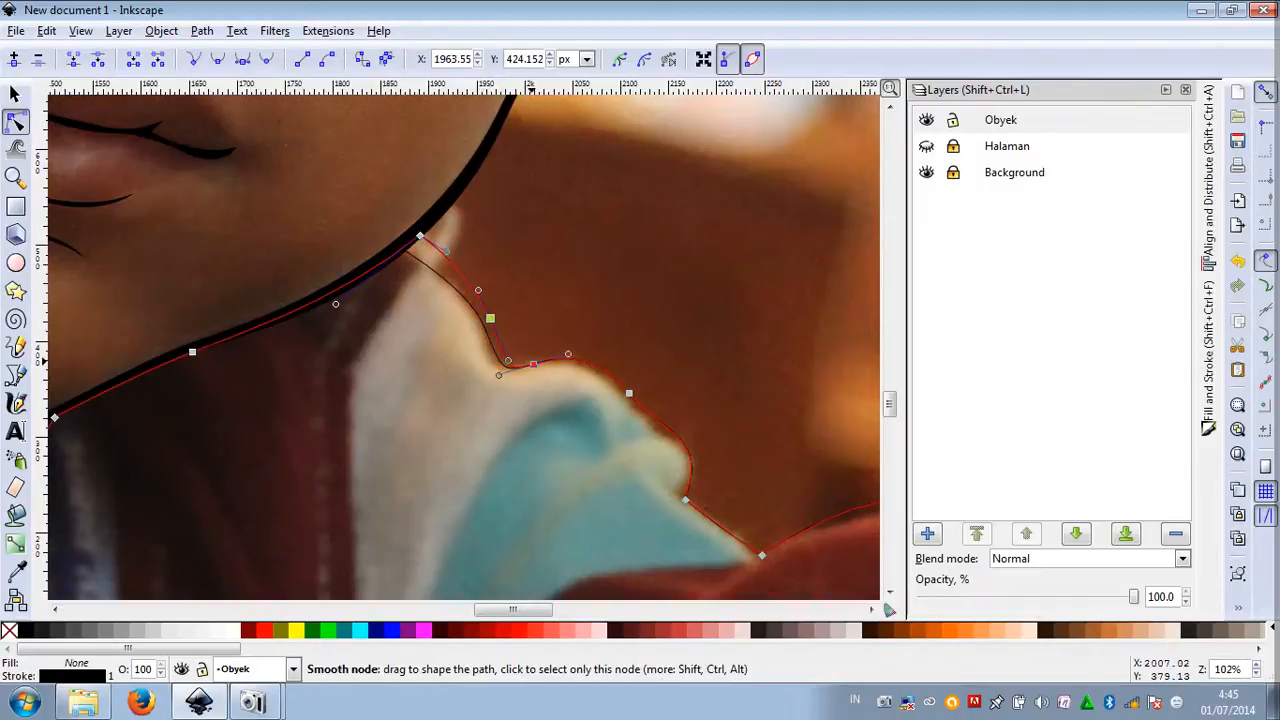
{"action": "left_click_drag", "start_coordinate": [532, 362], "coordinate": [539, 357]}
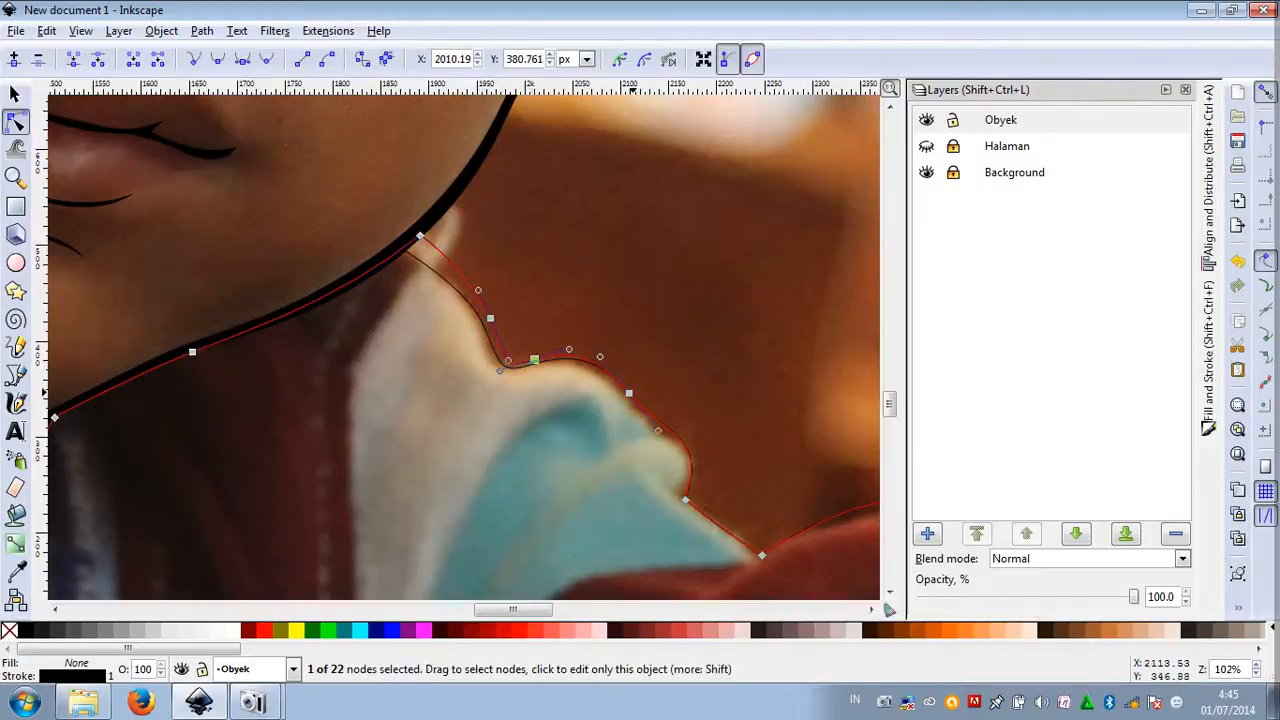
{"action": "left_click_drag", "start_coordinate": [629, 393], "coordinate": [637, 385]}
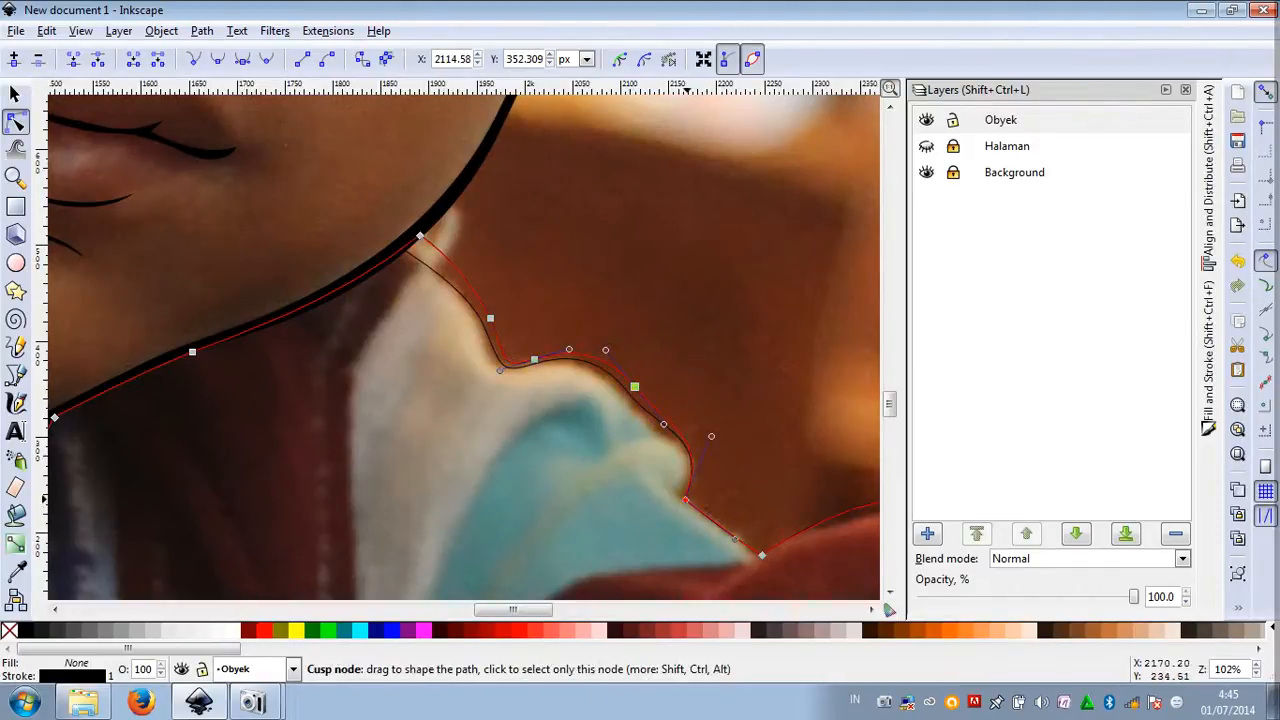
{"action": "left_click_drag", "start_coordinate": [685, 499], "coordinate": [702, 496]}
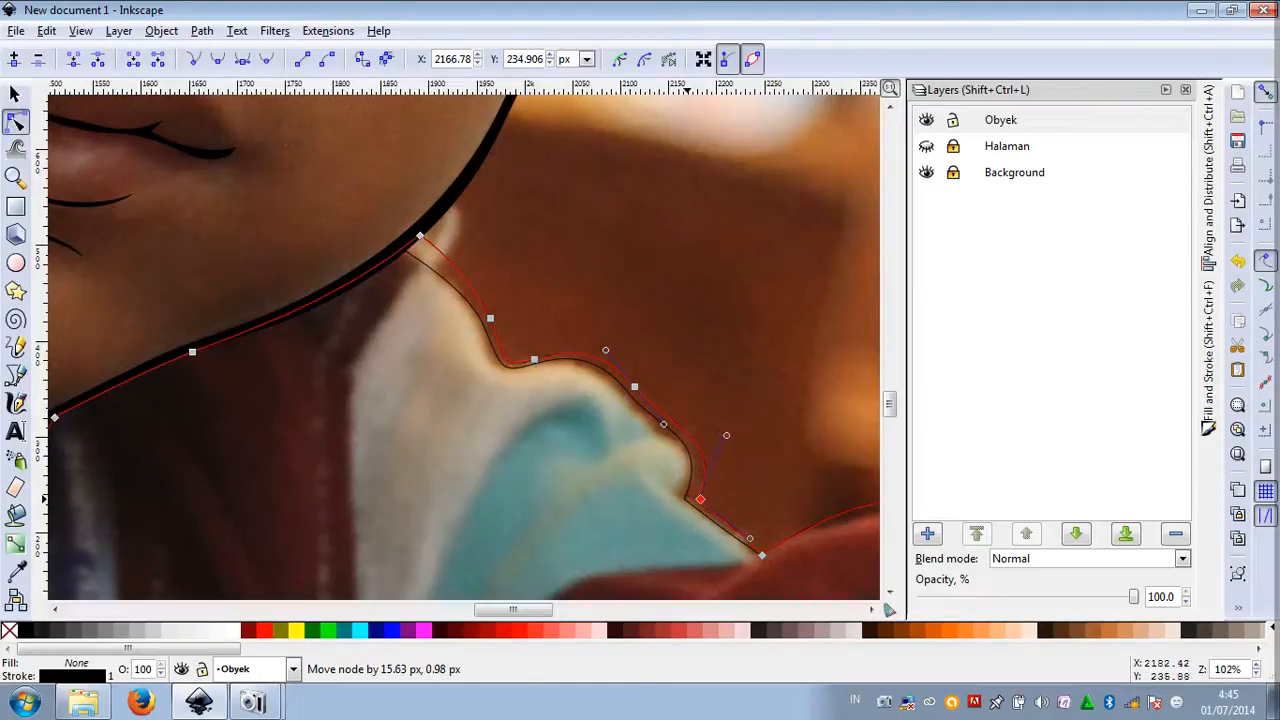
Offset the copy's outer sleeve nodes and extend its end along the page bottom, reshaping the last curve
{"action": "left_click_drag", "start_coordinate": [761, 554], "coordinate": [347, 394]}
{"action": "left_click_drag", "start_coordinate": [505, 368], "coordinate": [512, 355]}
{"action": "left_click_drag", "start_coordinate": [683, 406], "coordinate": [455, 351]}
{"action": "scroll", "coordinate": [439, 341], "scroll_direction": "up", "scroll_amount": 1}
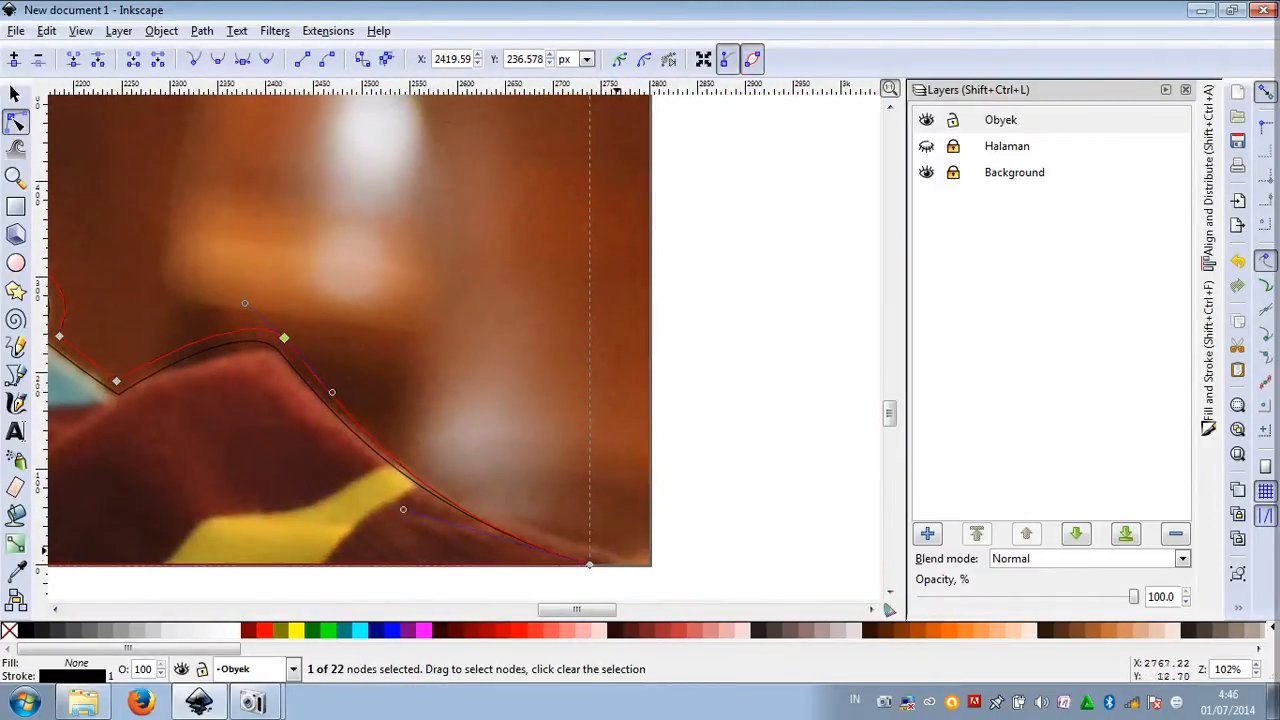
{"action": "left_click_drag", "start_coordinate": [589, 565], "coordinate": [636, 565]}
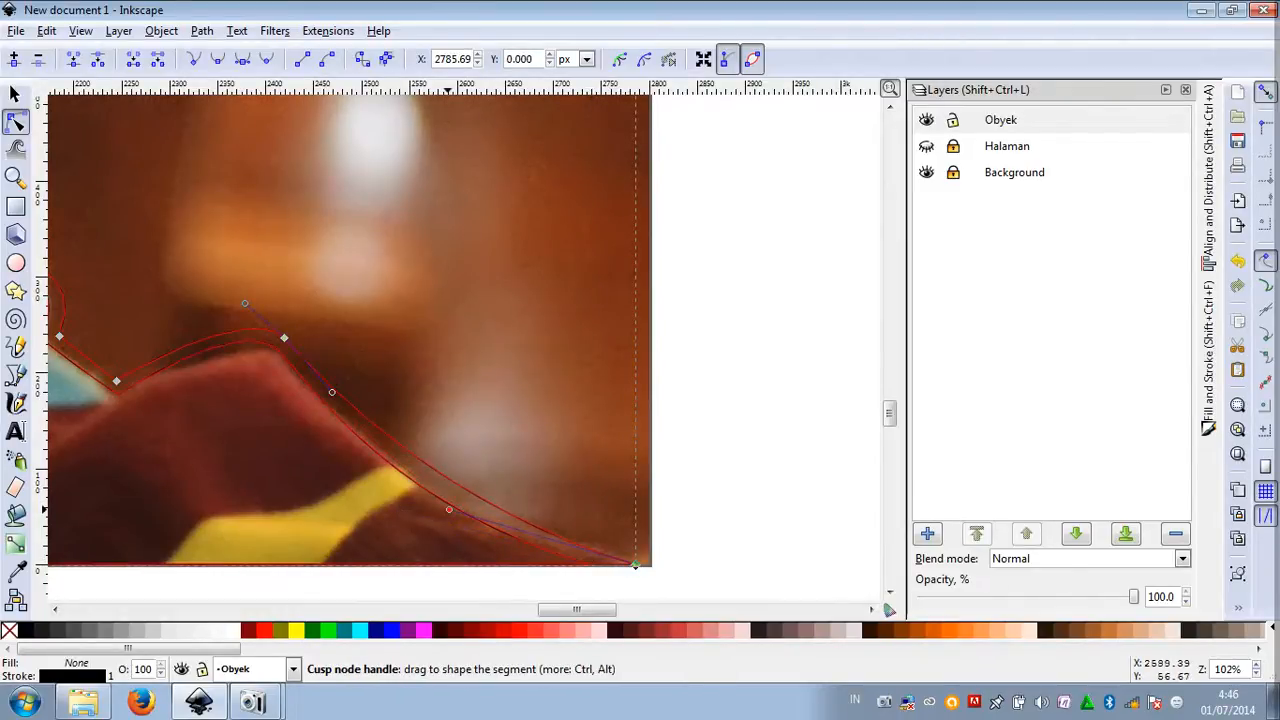
{"action": "left_click_drag", "start_coordinate": [437, 510], "coordinate": [409, 510]}
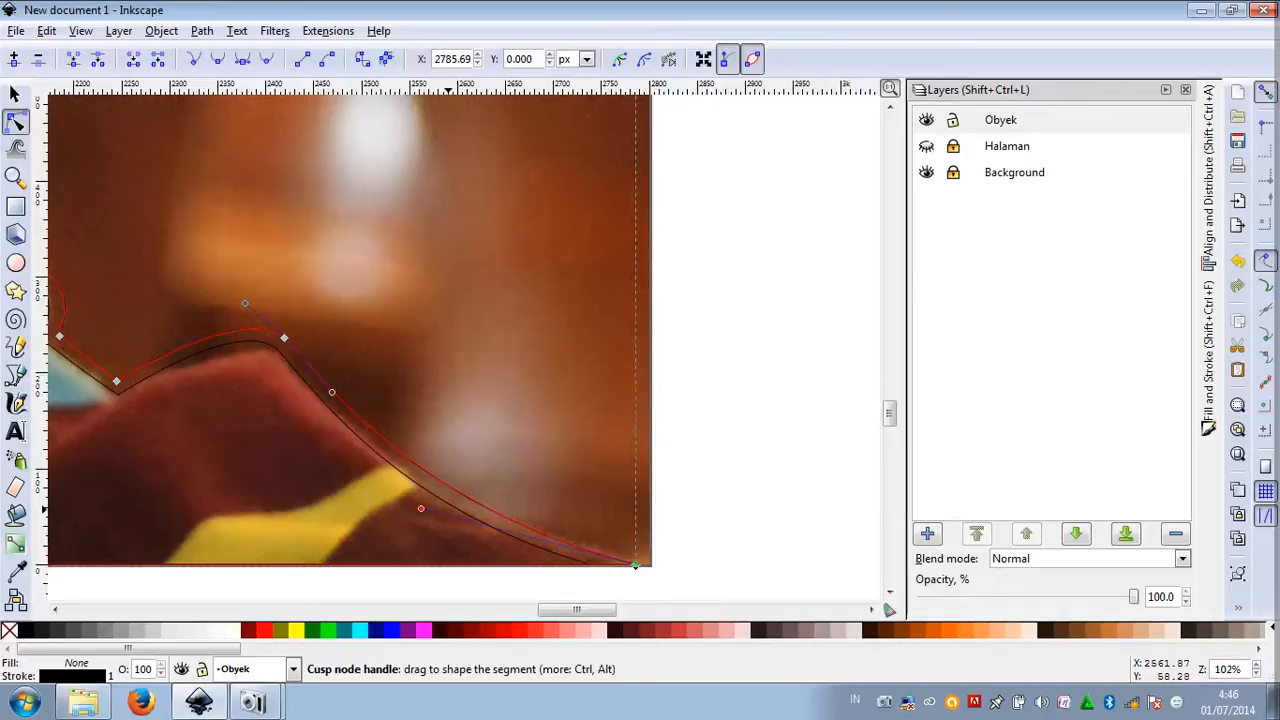
Raise the copy's end node on the page edge beside the buttoned shoulder to thicken the line there
{"action": "scroll", "coordinate": [603, 497], "scroll_direction": "down", "scroll_amount": 4}
{"action": "scroll", "coordinate": [615, 490], "scroll_direction": "down", "scroll_amount": 3}
{"action": "scroll", "coordinate": [450, 350], "scroll_direction": "up", "scroll_amount": 9}
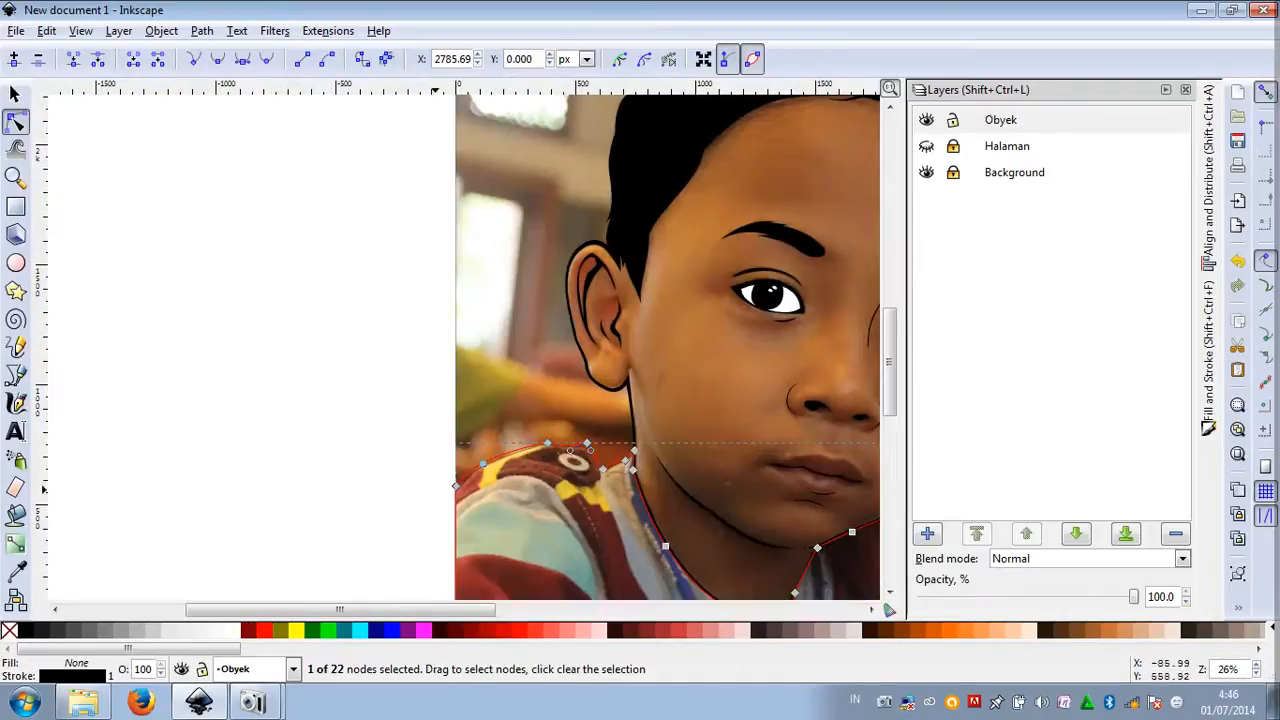
{"action": "left_click_drag", "start_coordinate": [387, 349], "coordinate": [387, 339]}
{"action": "key", "text": "Escape"}
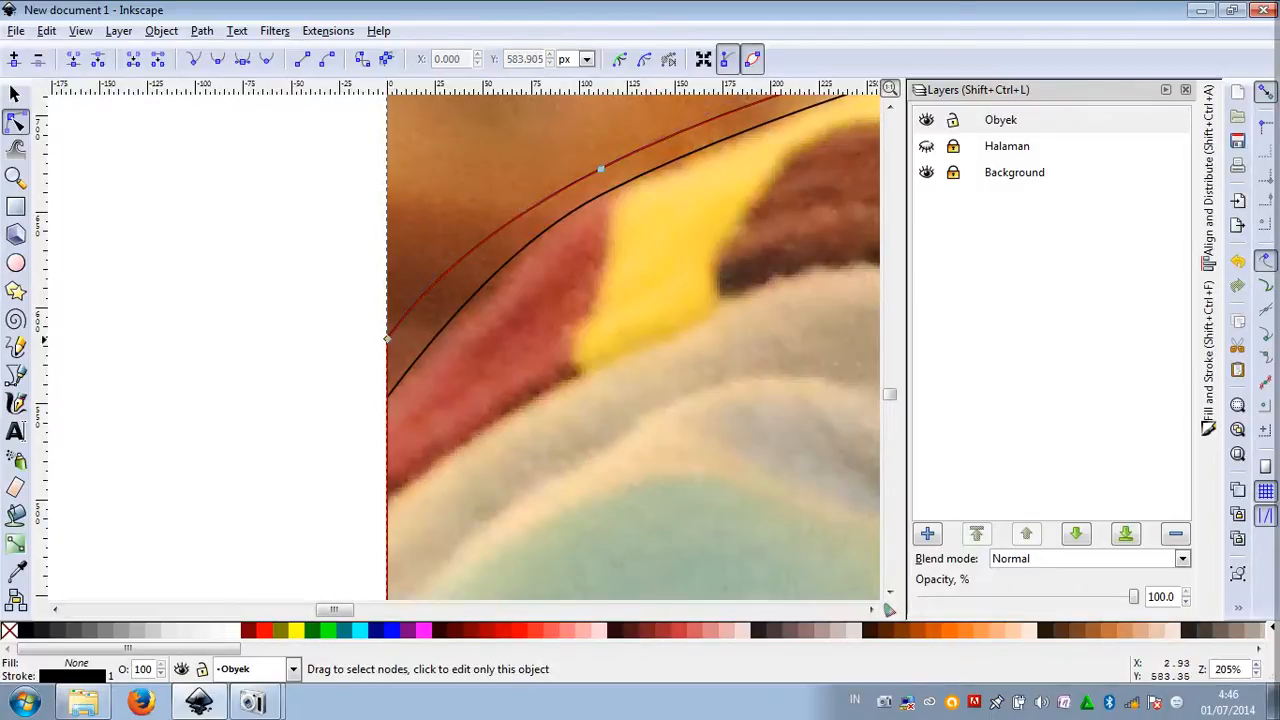
Subtract the original shoulder path from the enlarged copy with Difference and fill the resulting outline black
{"action": "scroll", "coordinate": [400, 332], "scroll_direction": "down", "scroll_amount": 3}
{"action": "scroll", "coordinate": [400, 332], "scroll_direction": "down", "scroll_amount": 3}
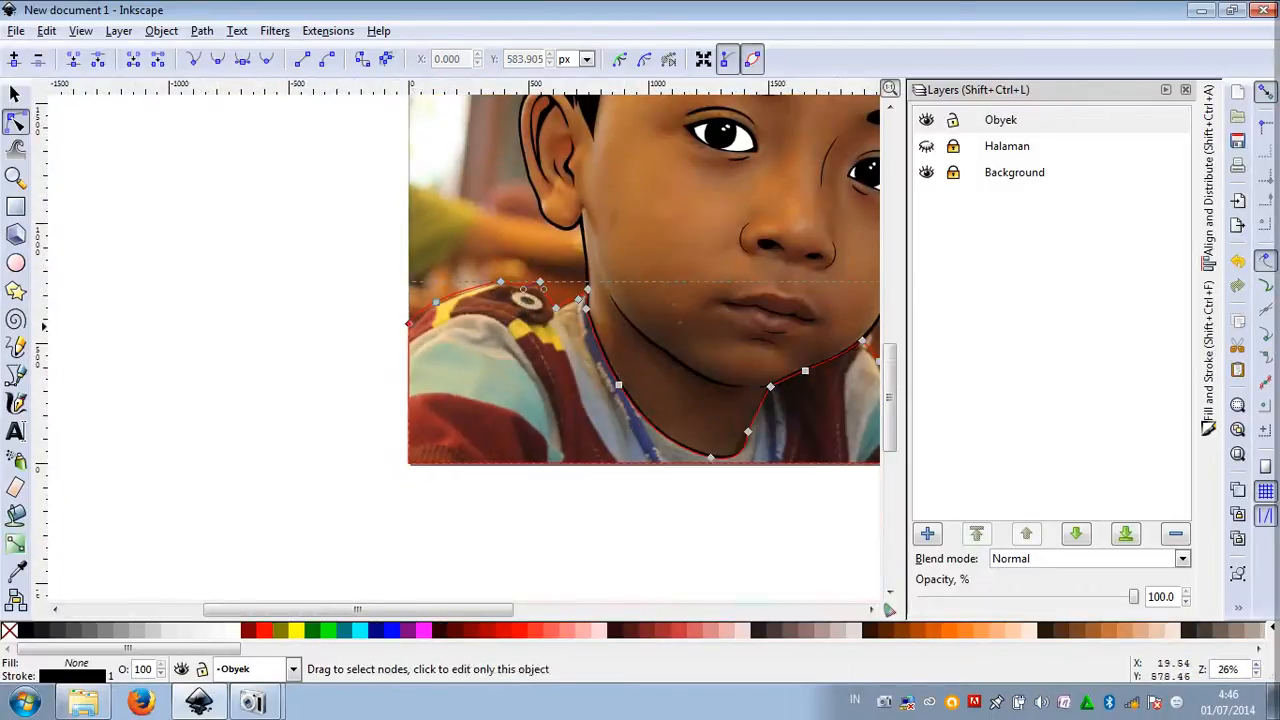
{"action": "scroll", "coordinate": [600, 305], "scroll_direction": "up", "scroll_amount": 3}
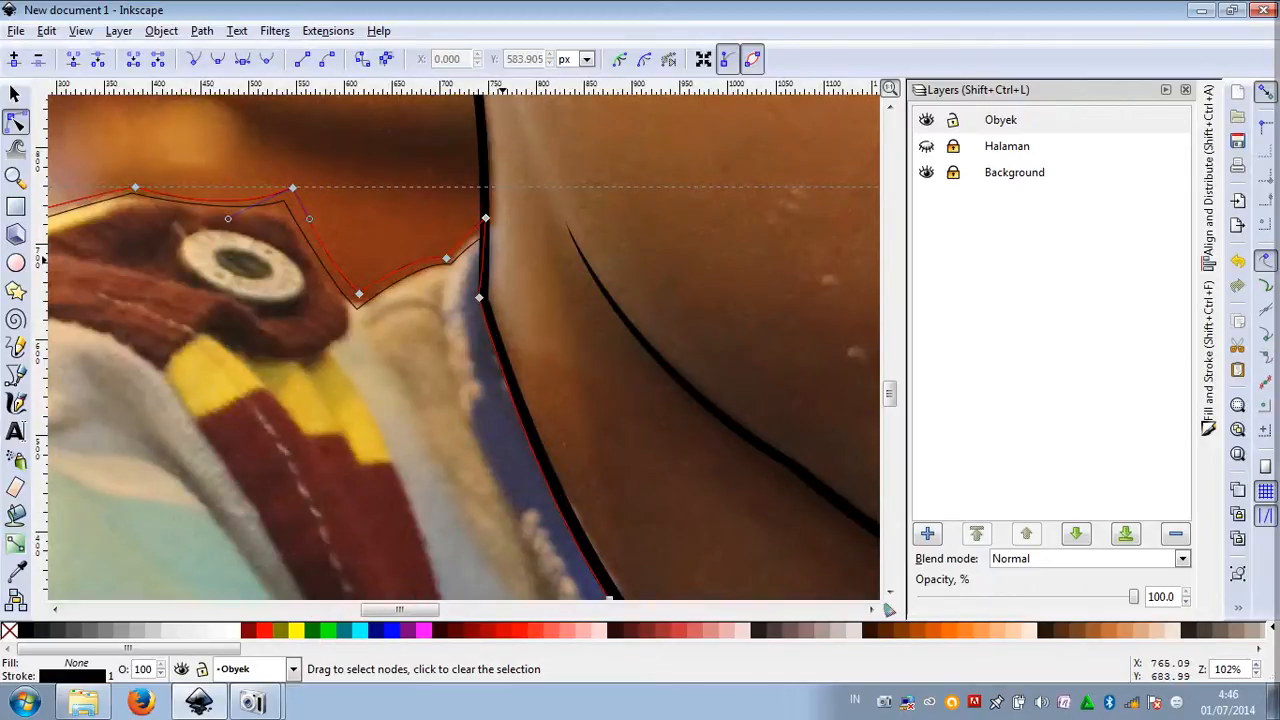
{"action": "key", "text": "Escape"}
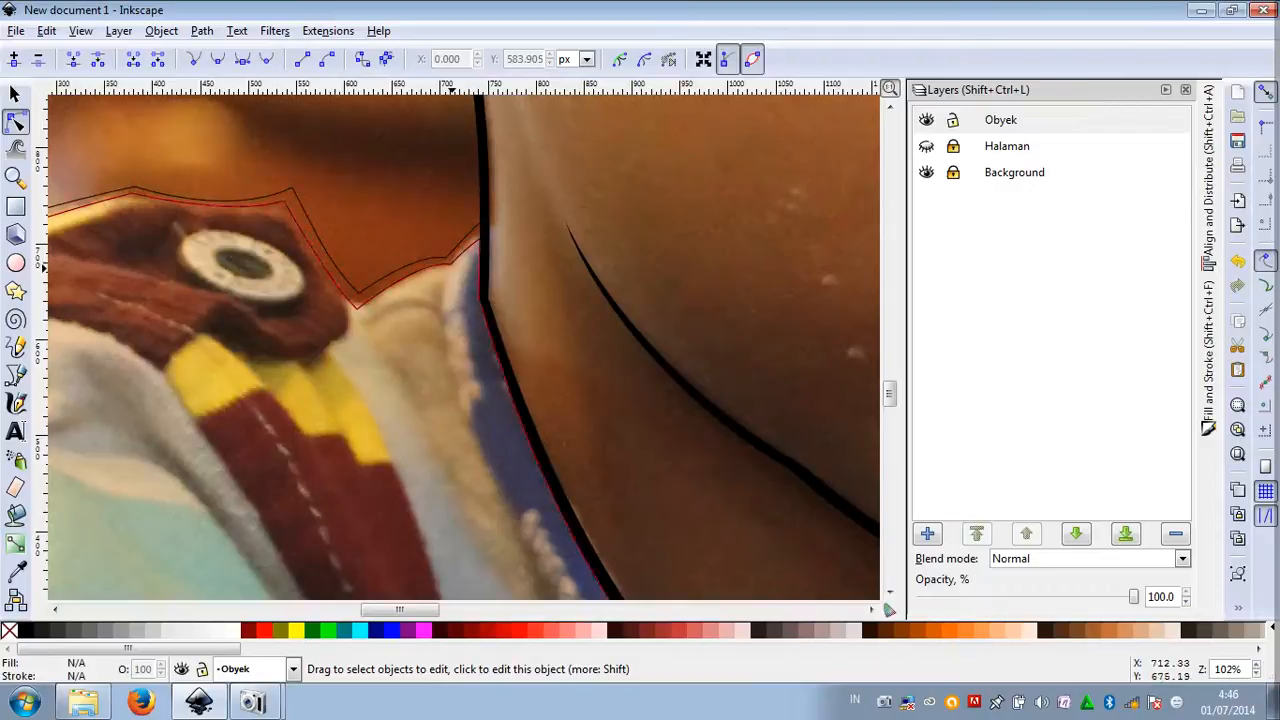
{"action": "left_click", "coordinate": [450, 265]}
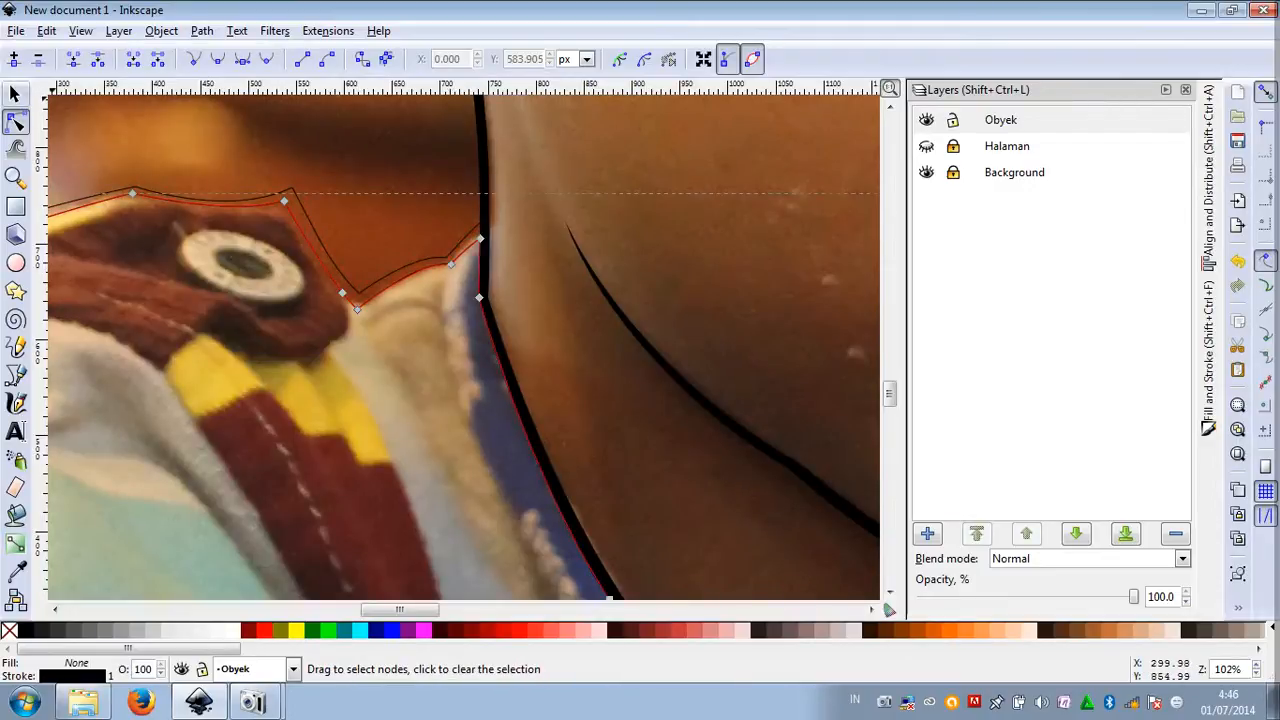
{"action": "left_click", "coordinate": [15, 93]}
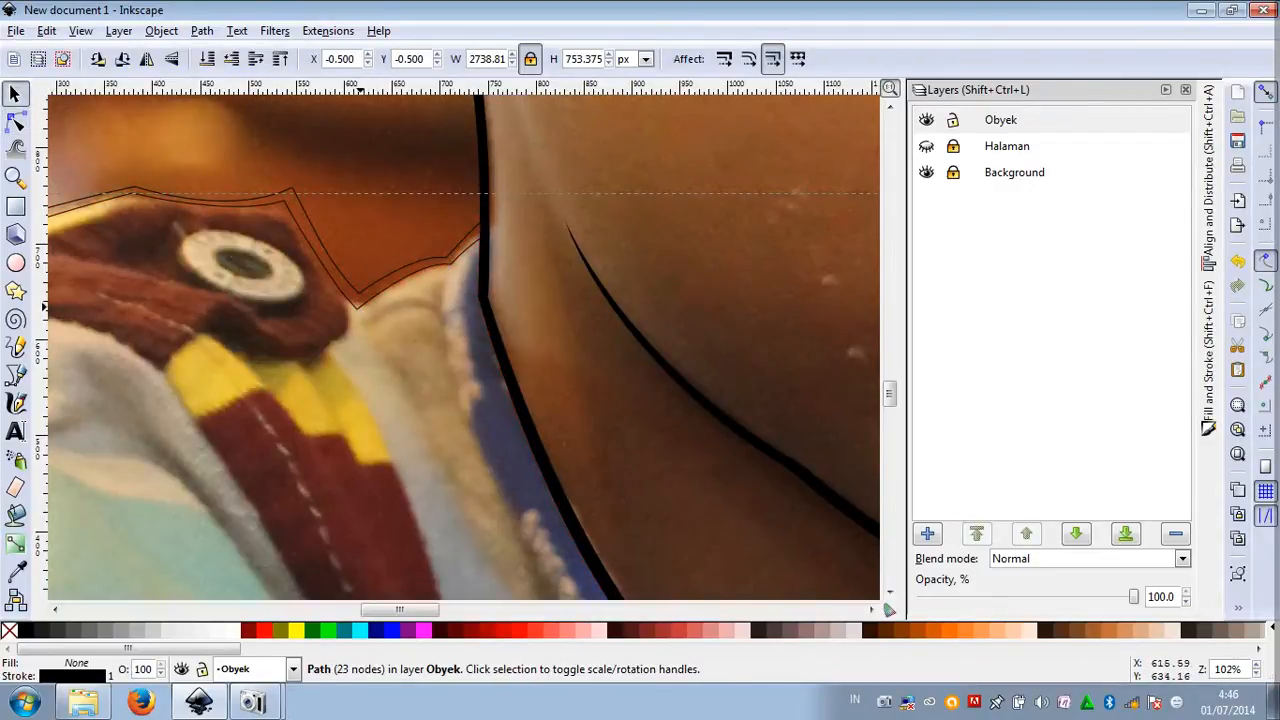
{"action": "key", "text": "Escape"}
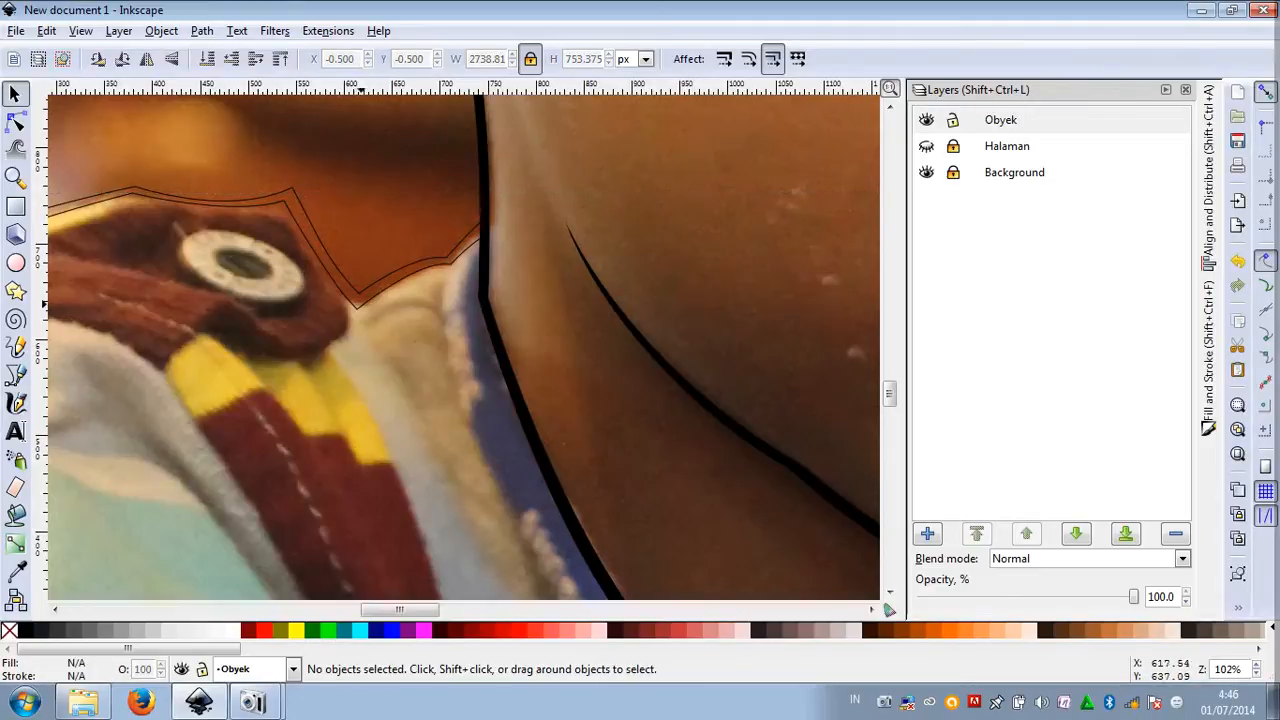
{"action": "left_click", "coordinate": [361, 304]}
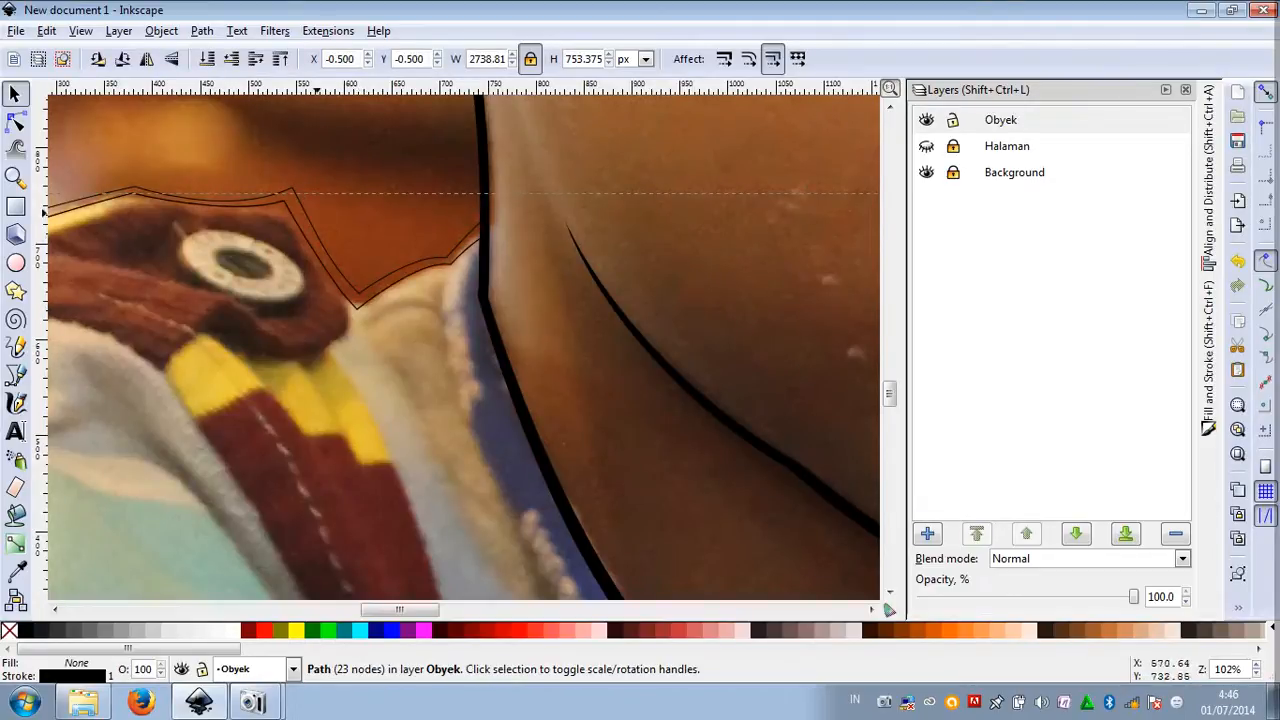
{"action": "left_click", "coordinate": [289, 185], "text": "shift"}
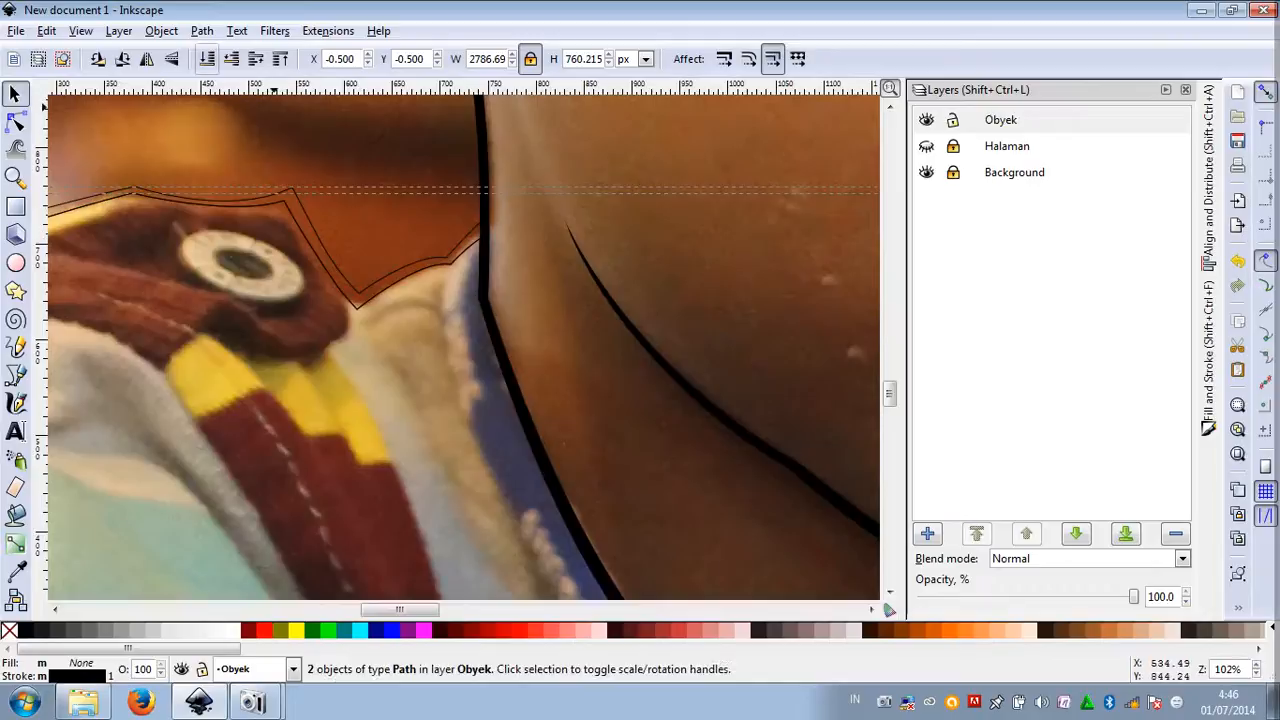
{"action": "left_click", "coordinate": [201, 31]}
{"action": "left_click", "coordinate": [238, 151]}
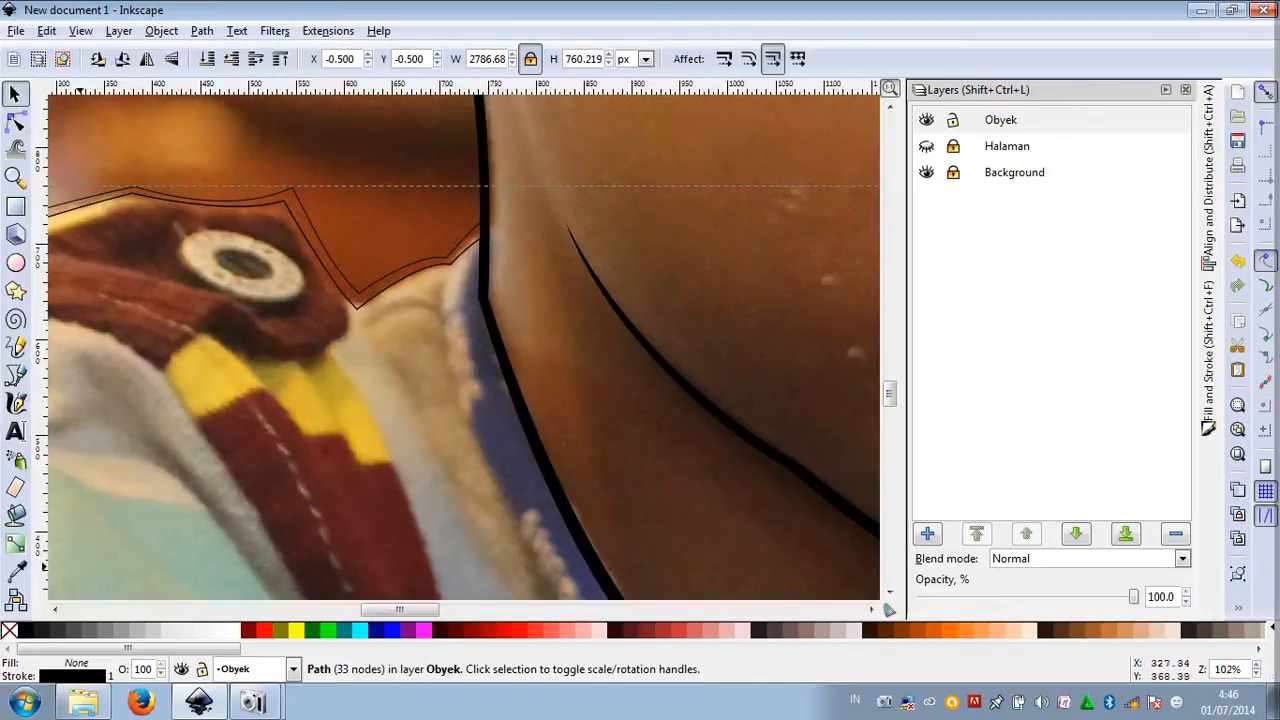
{"action": "left_click", "coordinate": [24, 629]}
{"action": "scroll", "coordinate": [383, 349], "scroll_direction": "down", "scroll_amount": 1}
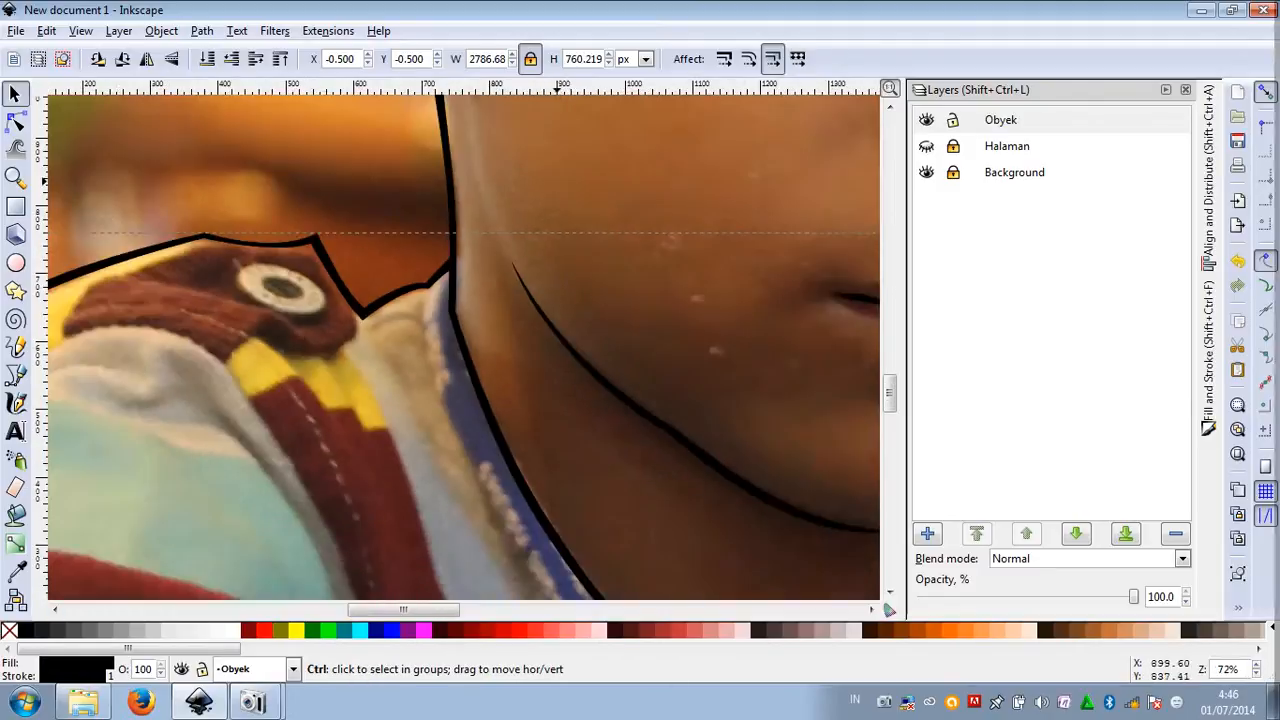
Examine the nodes of the black shoulder outline on both sides of the neck, down to the page's bottom edge
{"action": "left_click", "coordinate": [15, 121]}
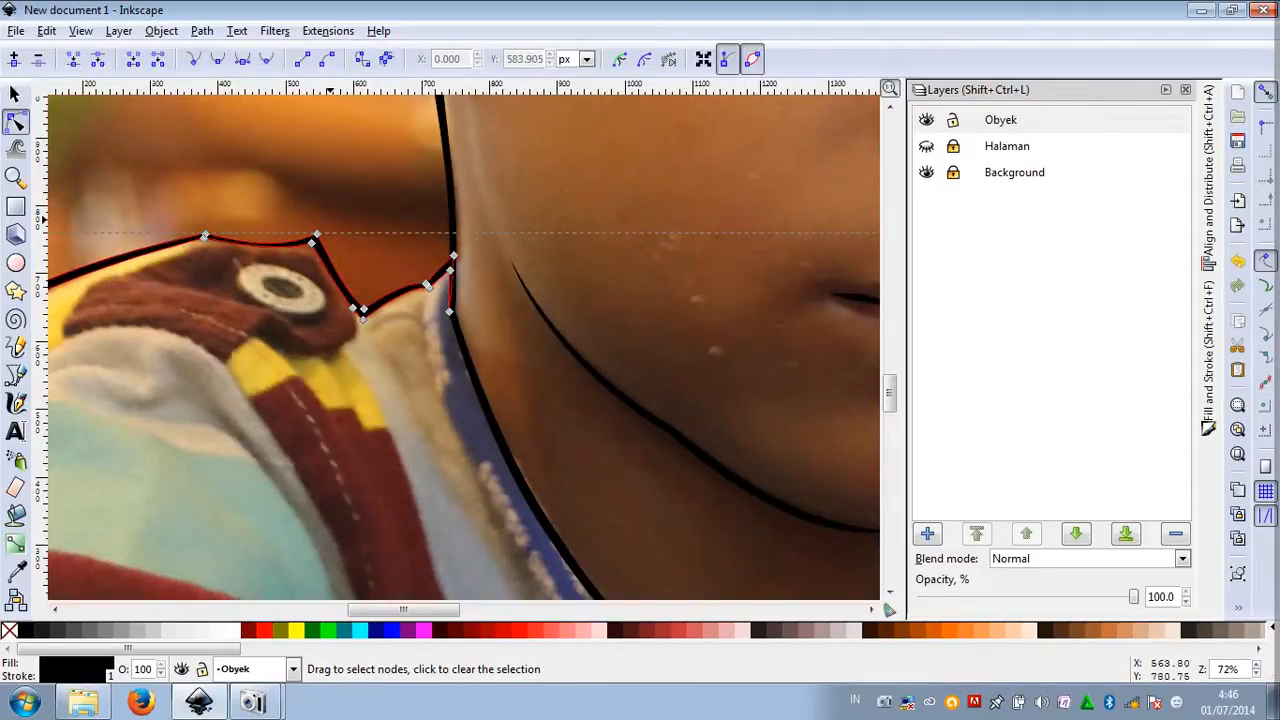
{"action": "key", "text": "minus"}
{"action": "key", "text": "minus"}
{"action": "key", "text": "minus"}
{"action": "key", "text": "minus"}
{"action": "scroll", "coordinate": [573, 265], "scroll_direction": "up", "scroll_amount": 5}
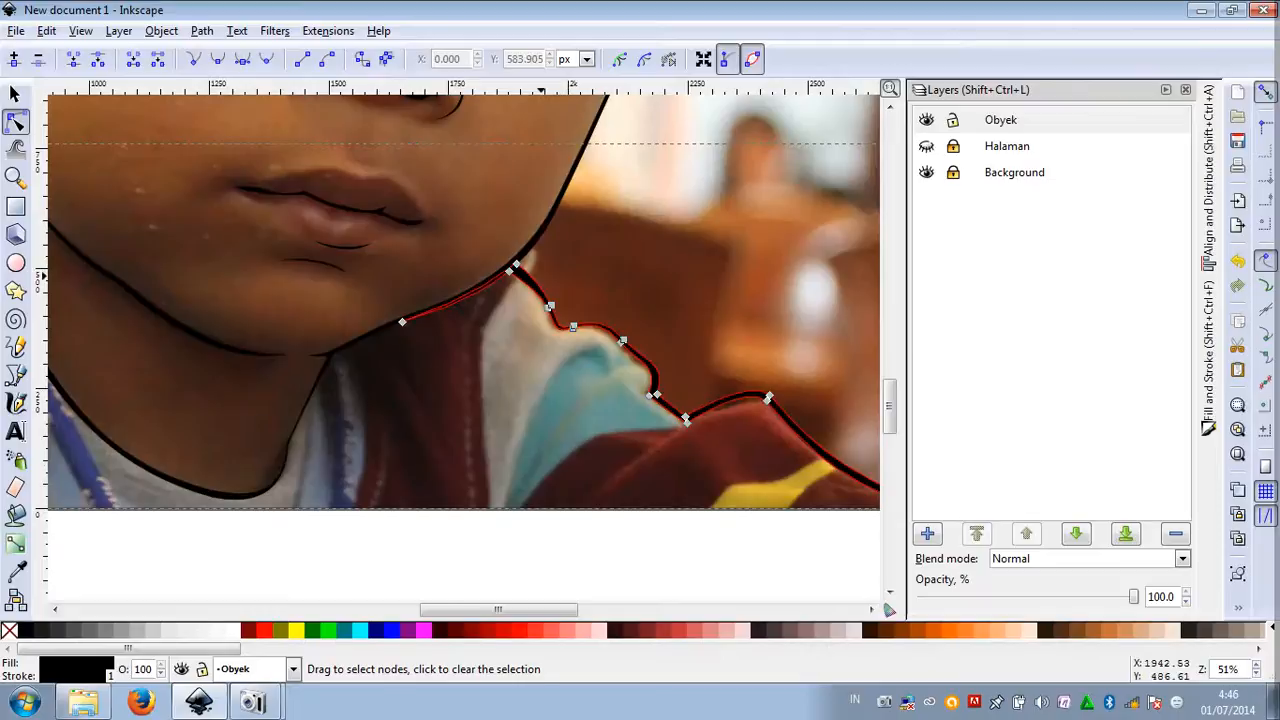
{"action": "key", "text": "minus"}
{"action": "key", "text": "minus"}
{"action": "key", "text": "minus"}
{"action": "key", "text": "minus"}
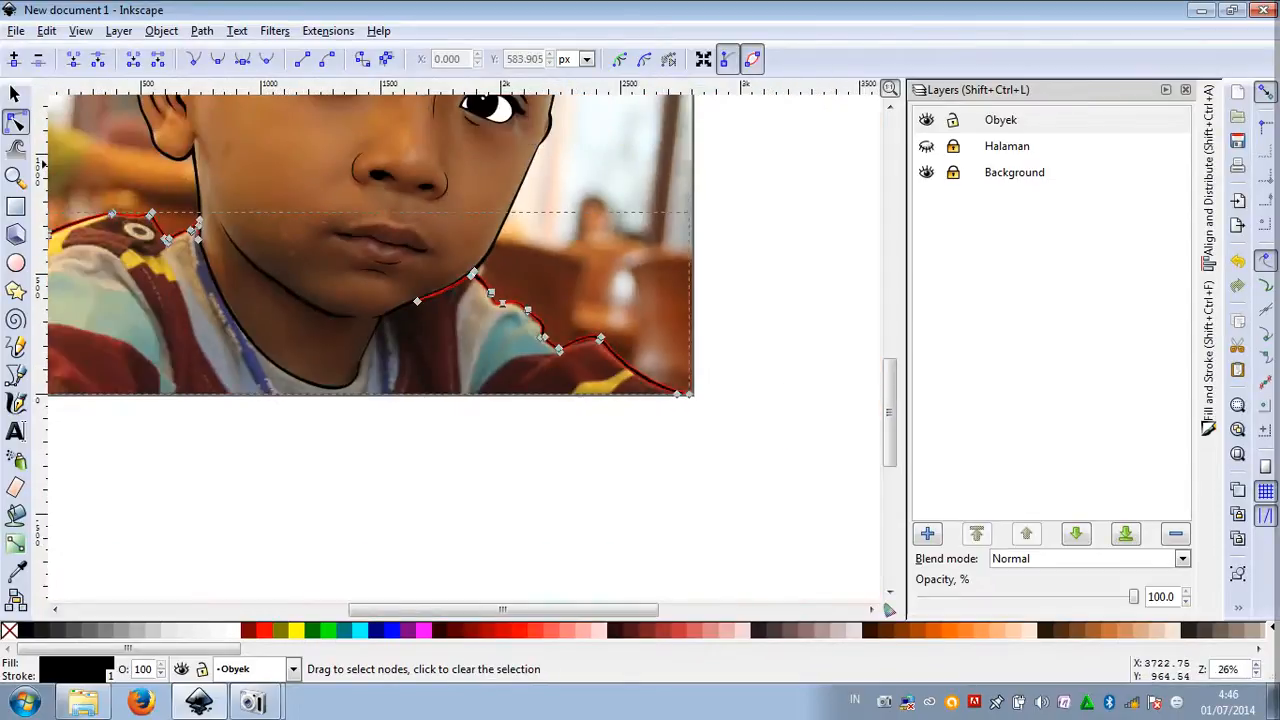
{"action": "scroll", "coordinate": [472, 282], "scroll_direction": "down", "scroll_amount": 1}
{"action": "scroll", "coordinate": [262, 232], "scroll_direction": "up", "scroll_amount": 4}
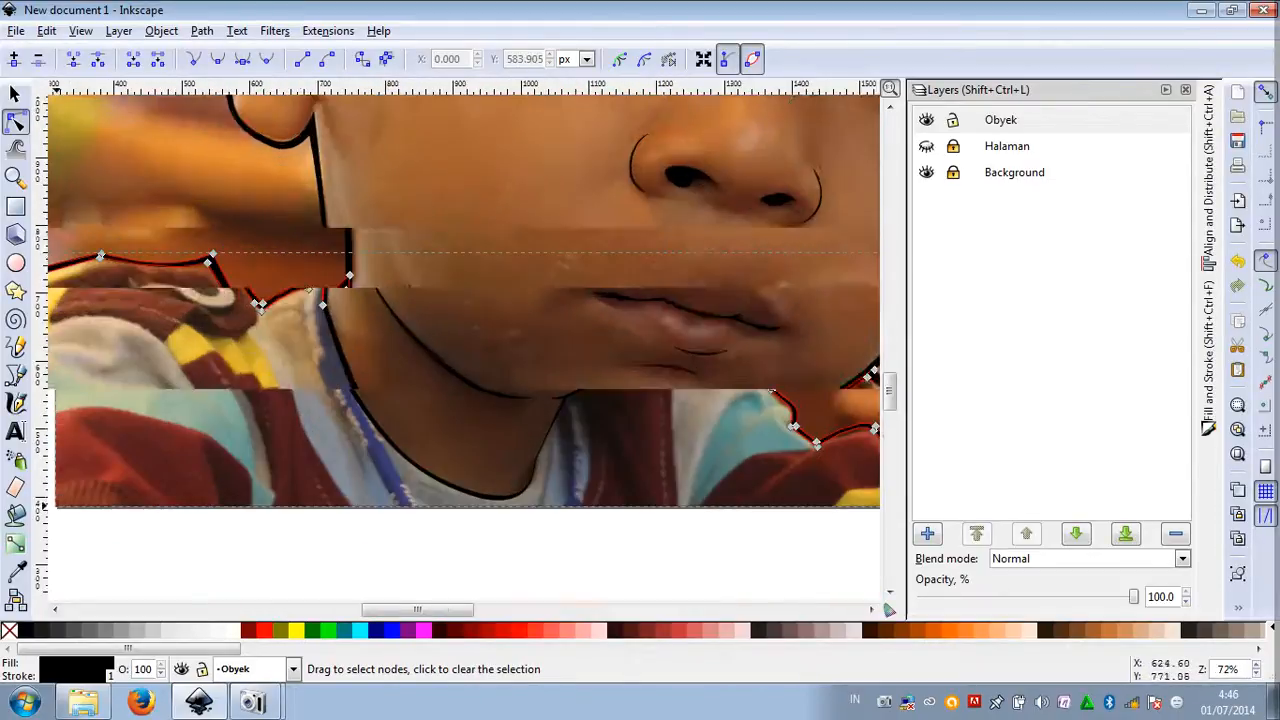
Merge the black shoulder outline with the head and hair outline using Union
{"action": "left_click", "coordinate": [15, 94]}
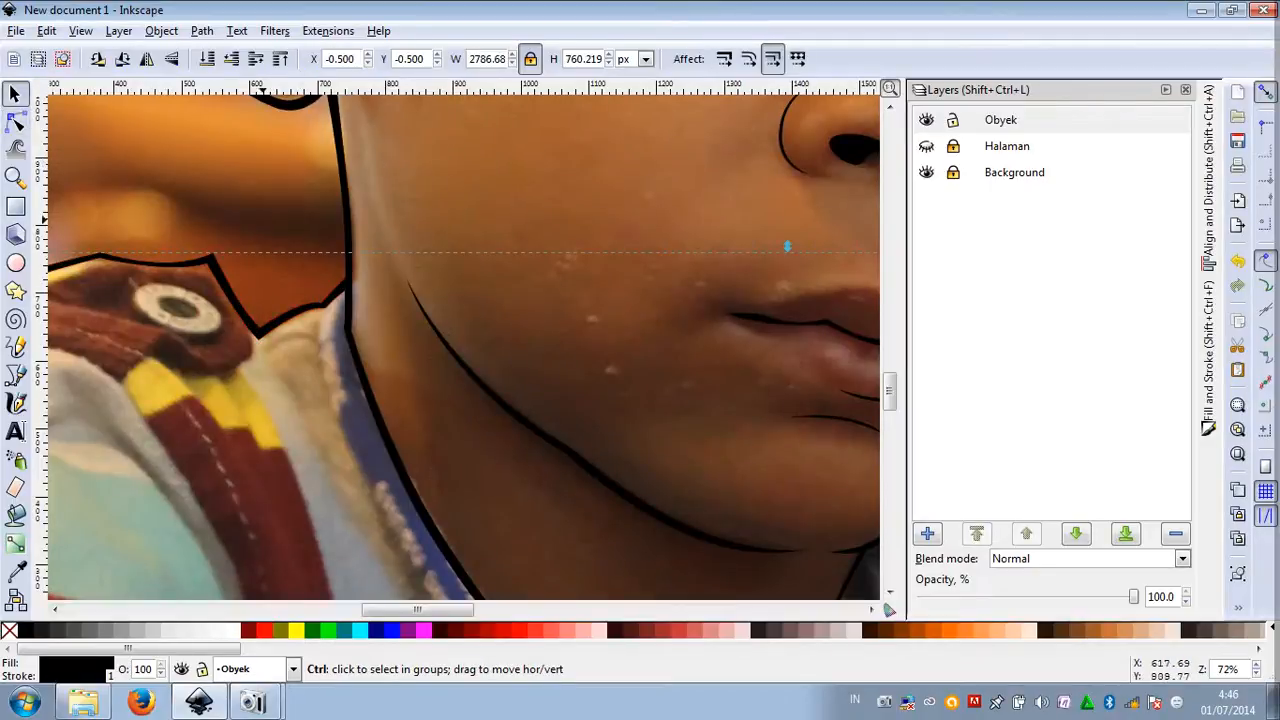
{"action": "scroll", "coordinate": [303, 221], "scroll_direction": "up", "scroll_amount": 2}
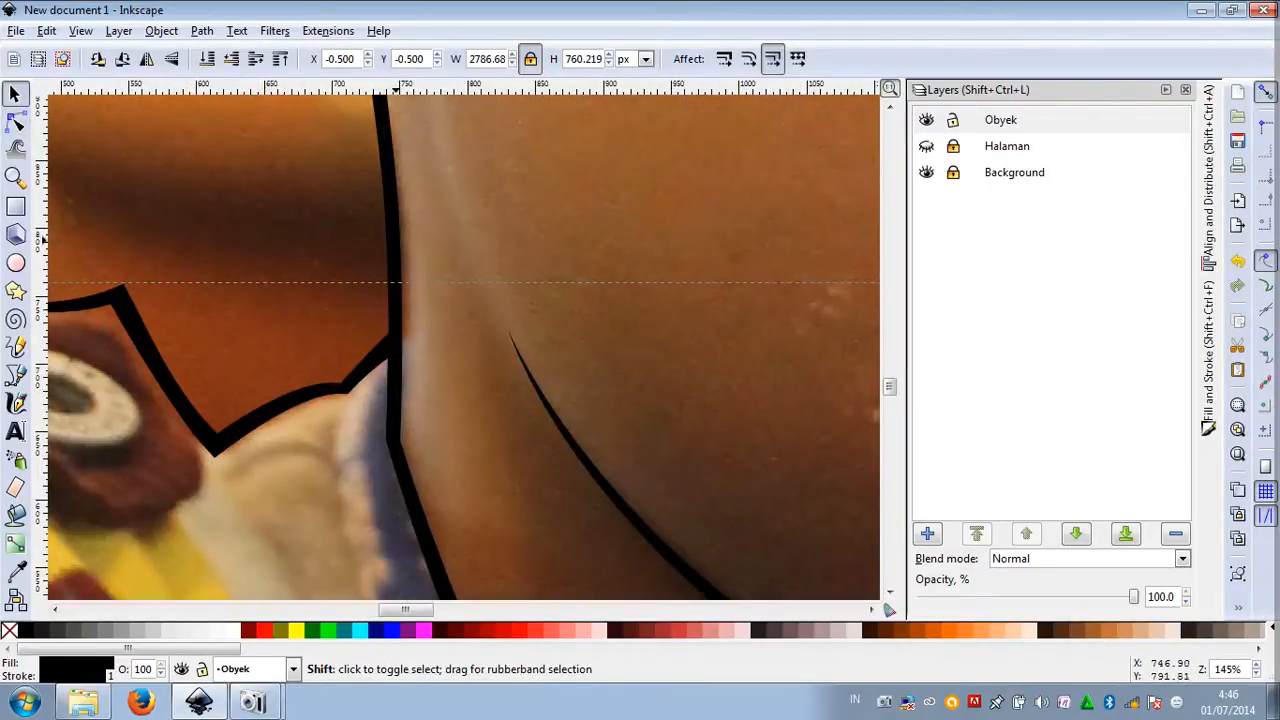
{"action": "left_click", "coordinate": [398, 245], "text": "shift"}
{"action": "left_click", "coordinate": [201, 31]}
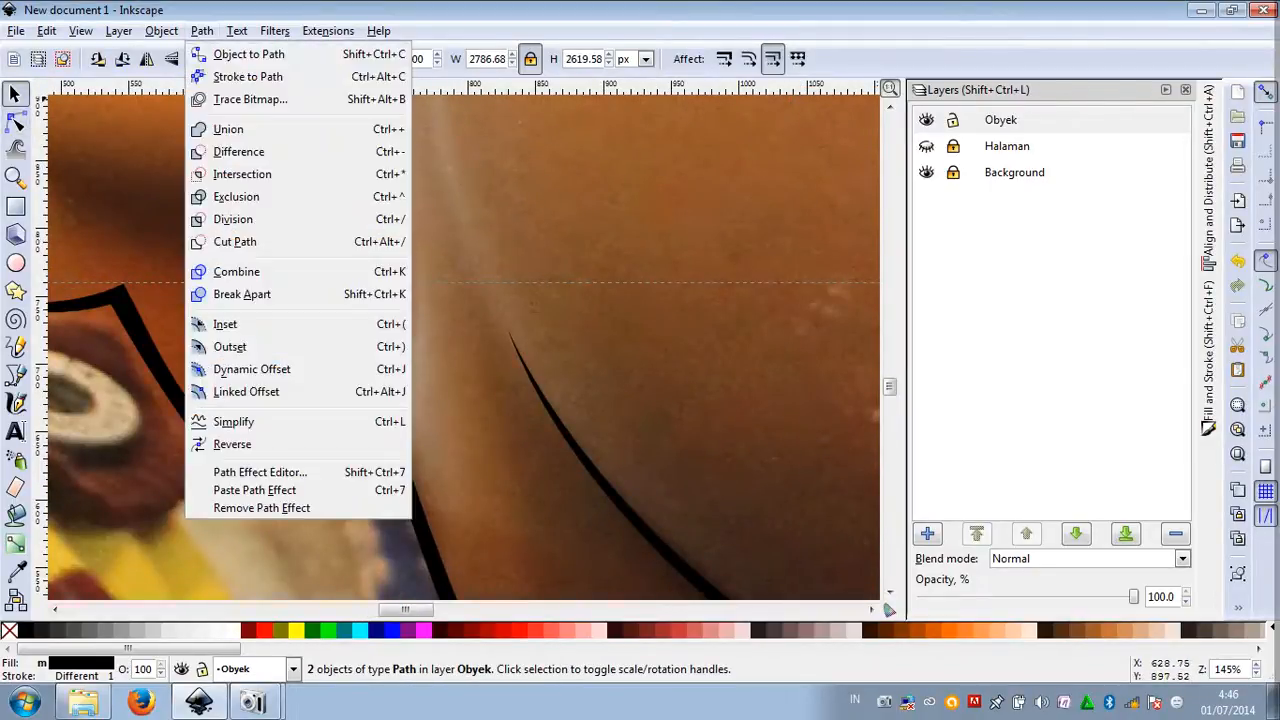
{"action": "left_click", "coordinate": [230, 129]}
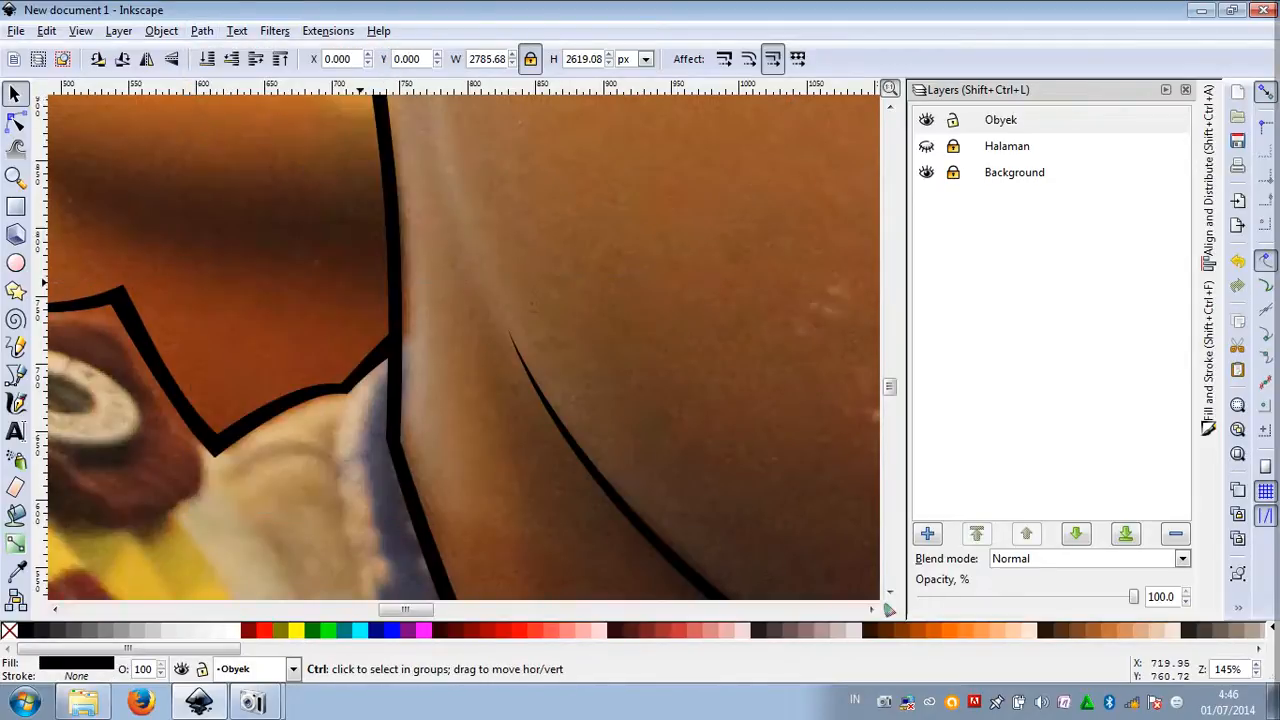
{"action": "scroll", "coordinate": [808, 286], "scroll_direction": "down", "scroll_amount": 2}
{"action": "scroll", "coordinate": [460, 297], "scroll_direction": "down", "scroll_amount": 5}
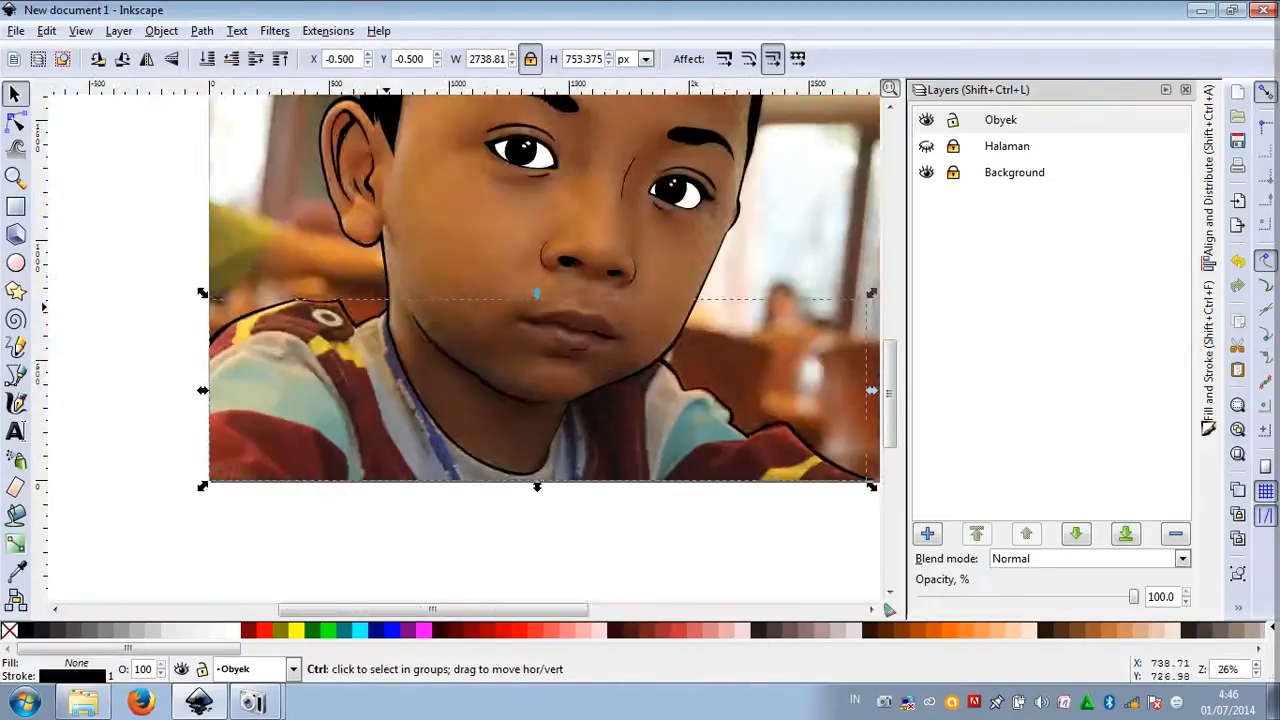
{"action": "scroll", "coordinate": [379, 300], "scroll_direction": "up", "scroll_amount": 6}
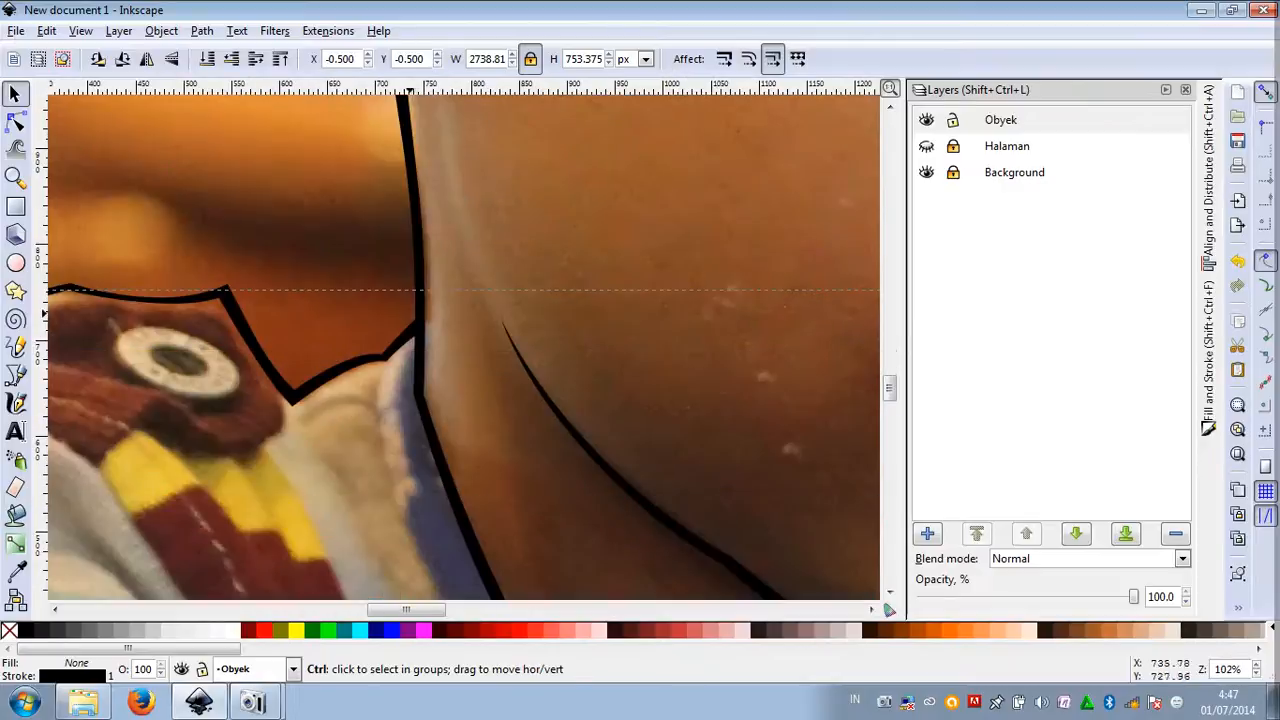
{"action": "key", "text": "Escape"}
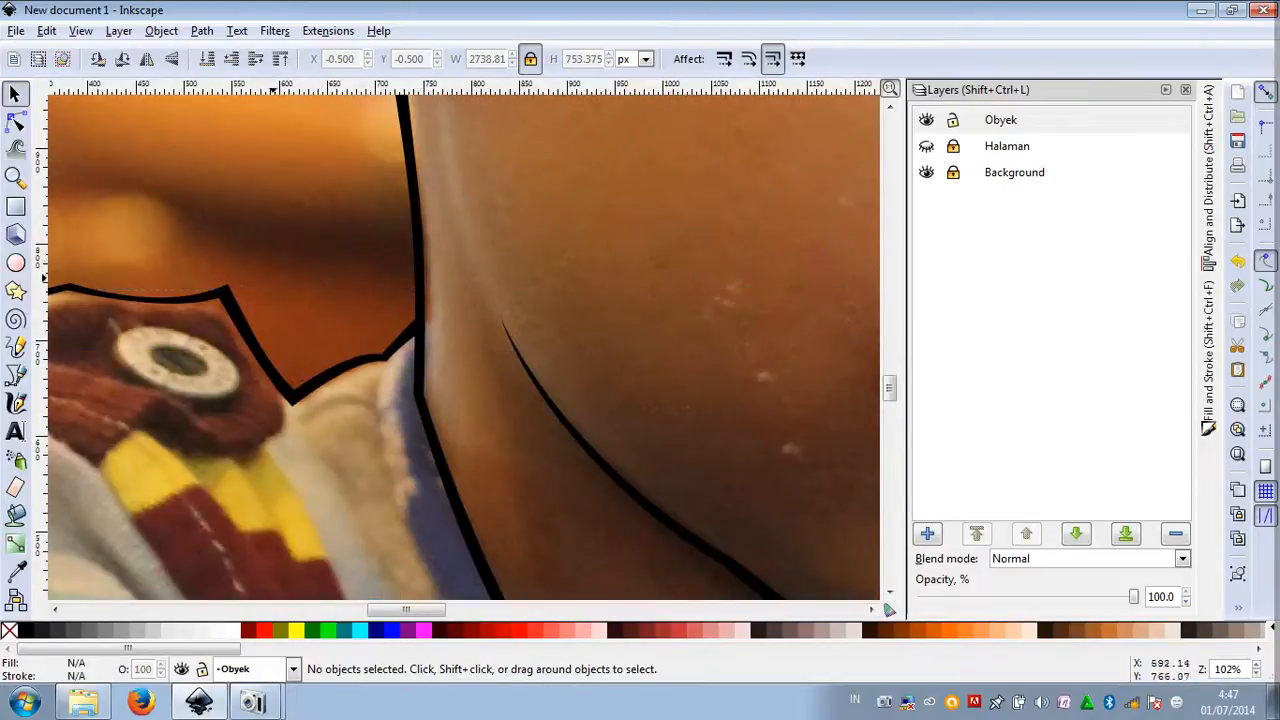
Fill the merged outline with Maroon (#800000) as a check and return its fill to black
{"action": "left_click", "coordinate": [229, 288]}
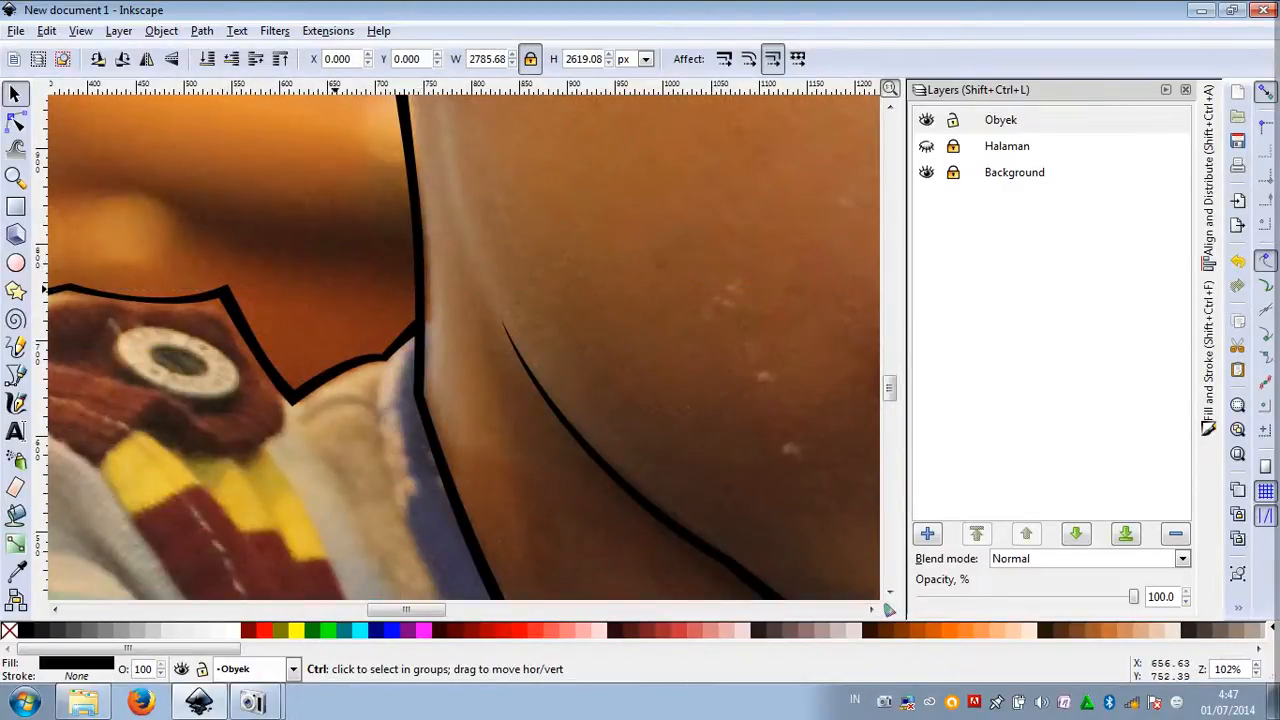
{"action": "scroll", "coordinate": [339, 291], "scroll_direction": "down", "scroll_amount": 4}
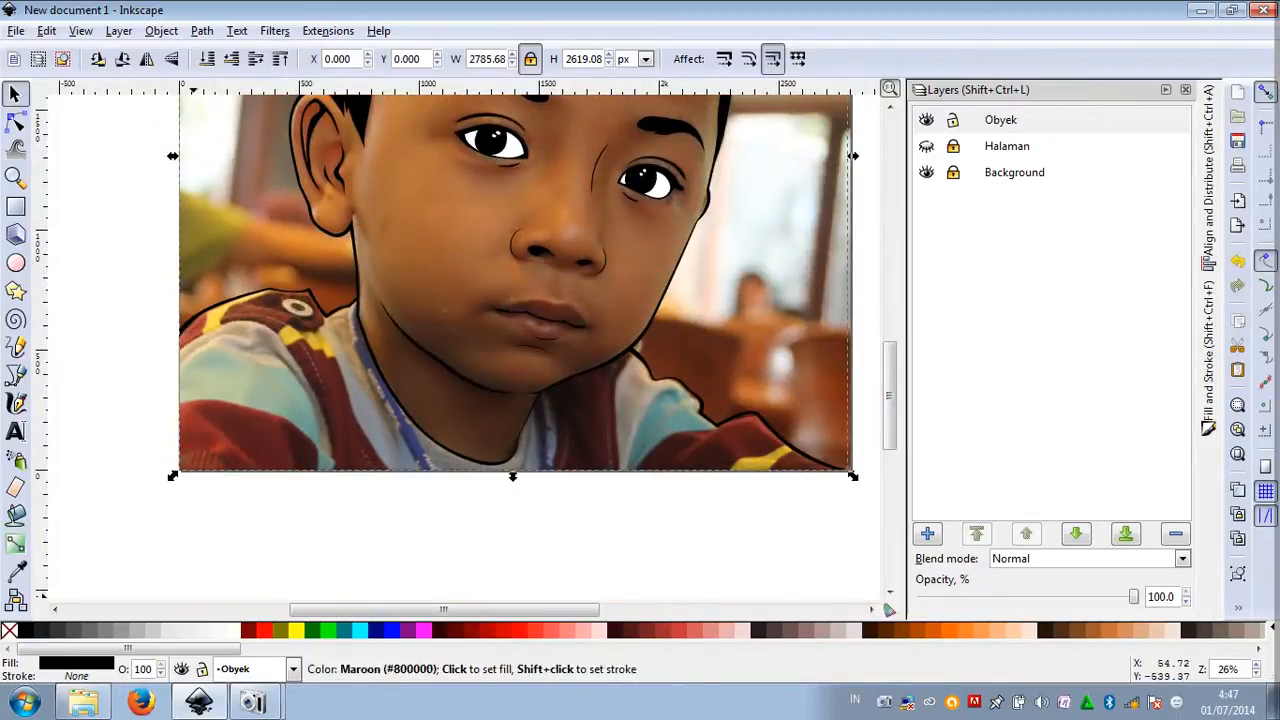
{"action": "left_click", "coordinate": [248, 630]}
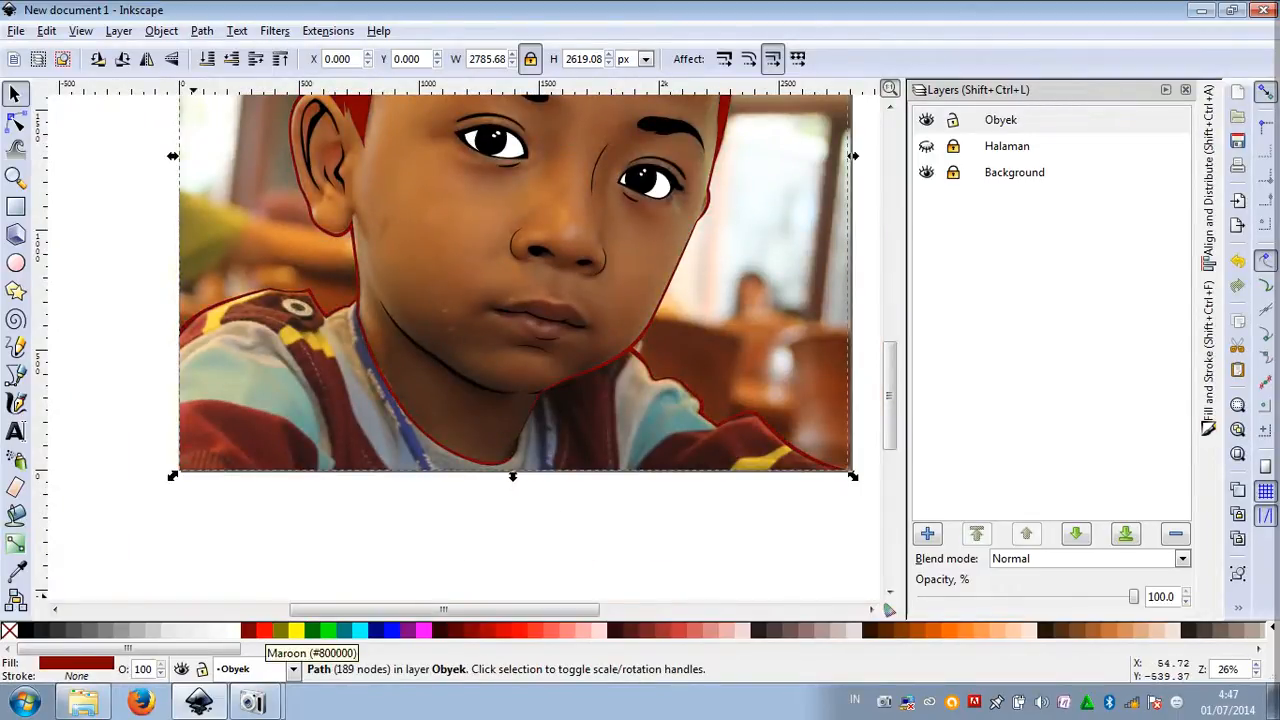
{"action": "left_click", "coordinate": [24, 630]}
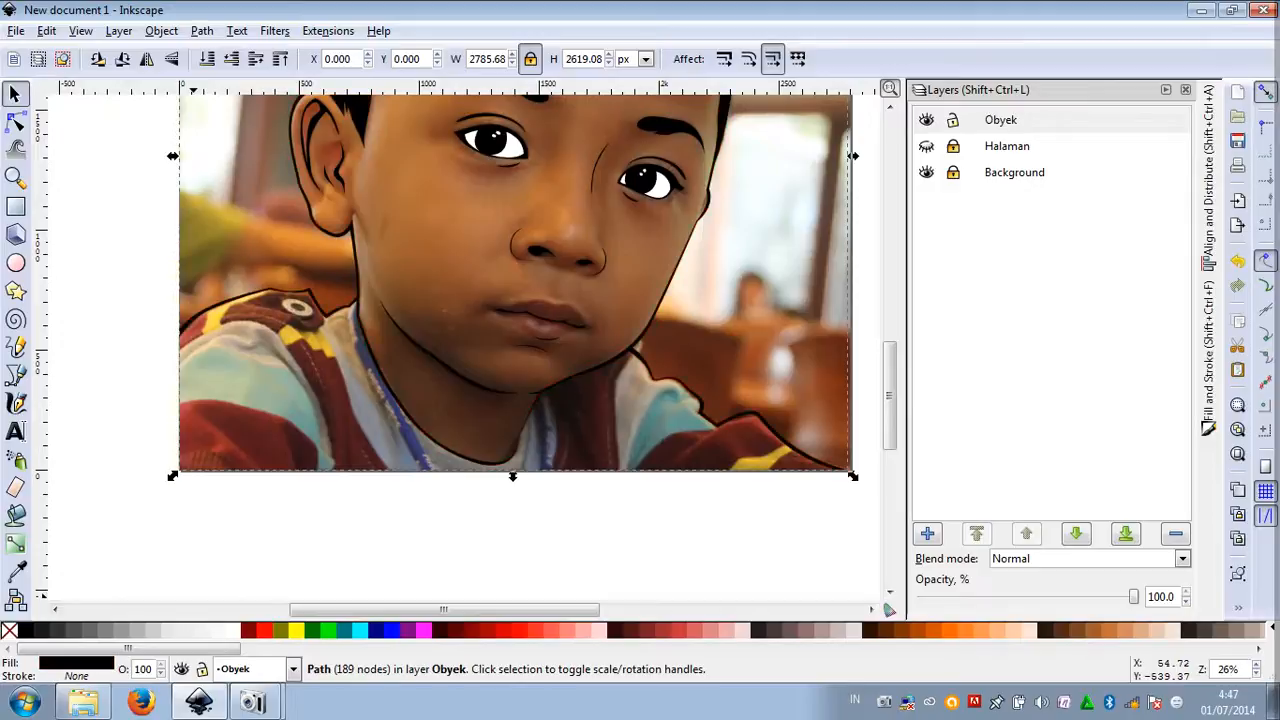
{"action": "left_click", "coordinate": [86, 351]}
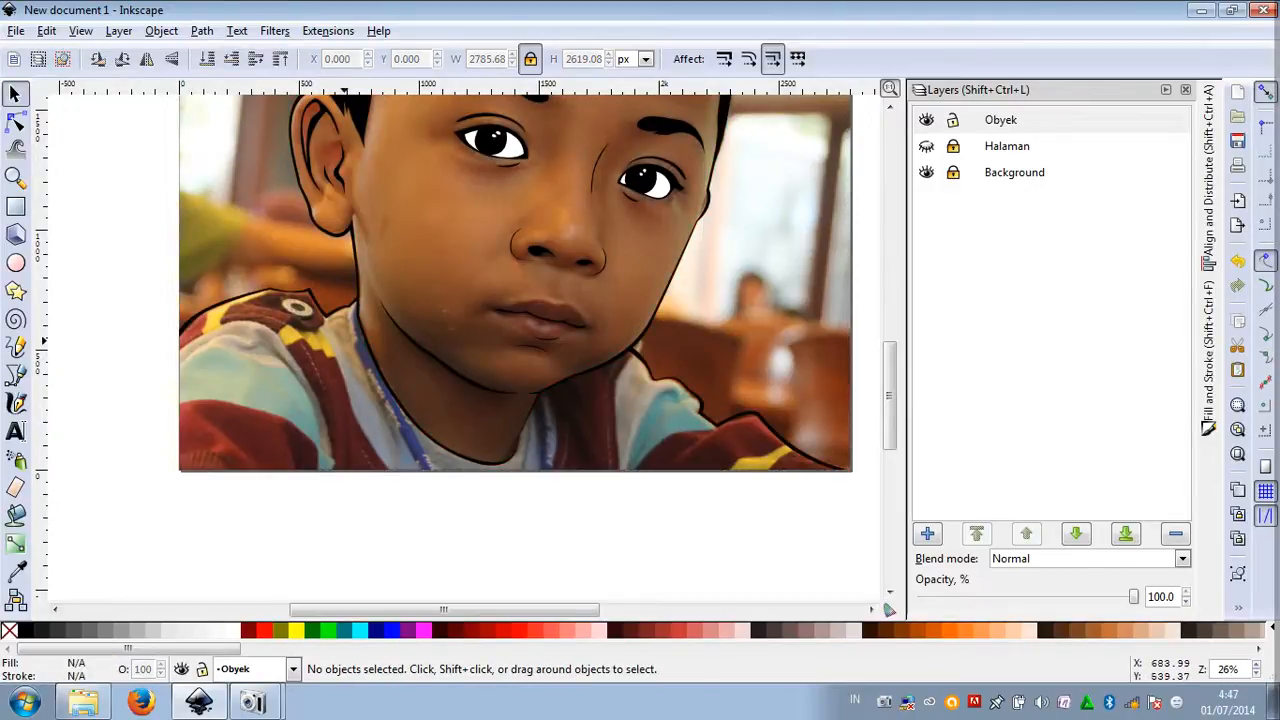
Preview the linework on the blue Halaman layer, hide that layer again and make the Obyek layer active
{"action": "left_click", "coordinate": [926, 146]}
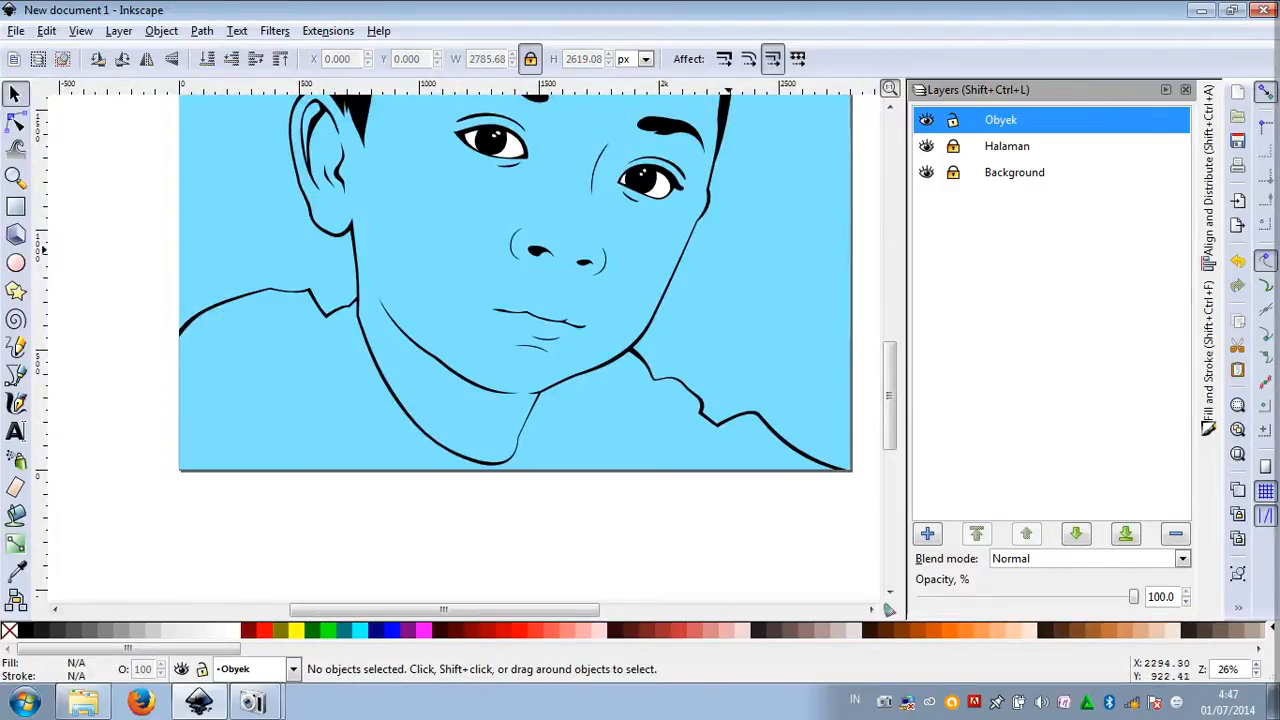
{"action": "scroll", "coordinate": [477, 427], "scroll_direction": "down", "scroll_amount": 3}
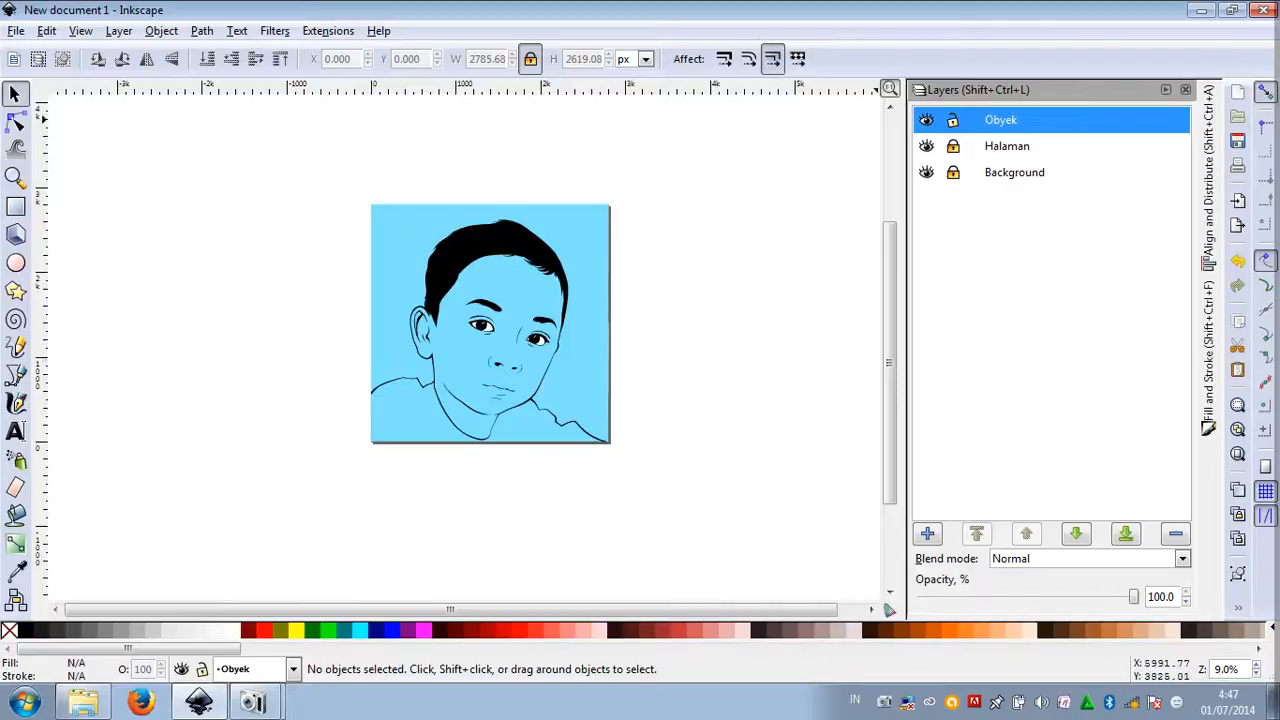
{"action": "left_click", "coordinate": [926, 147]}
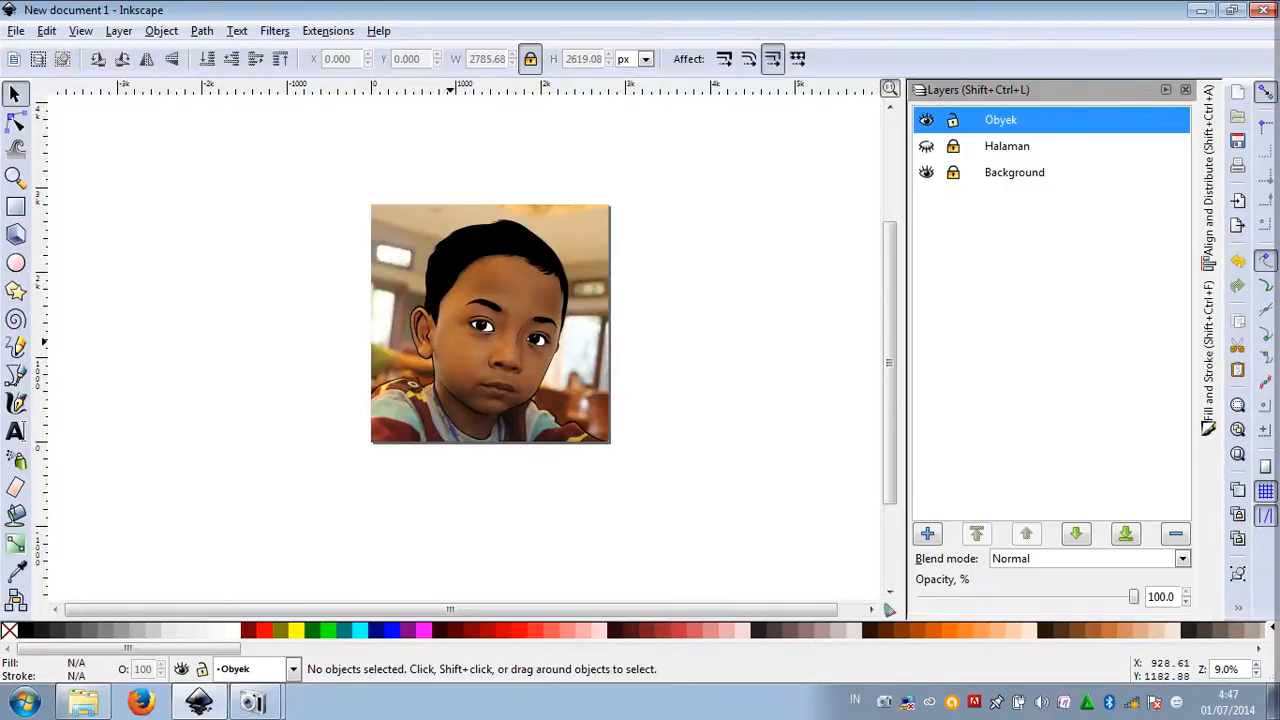
{"action": "type", "text": "z"}
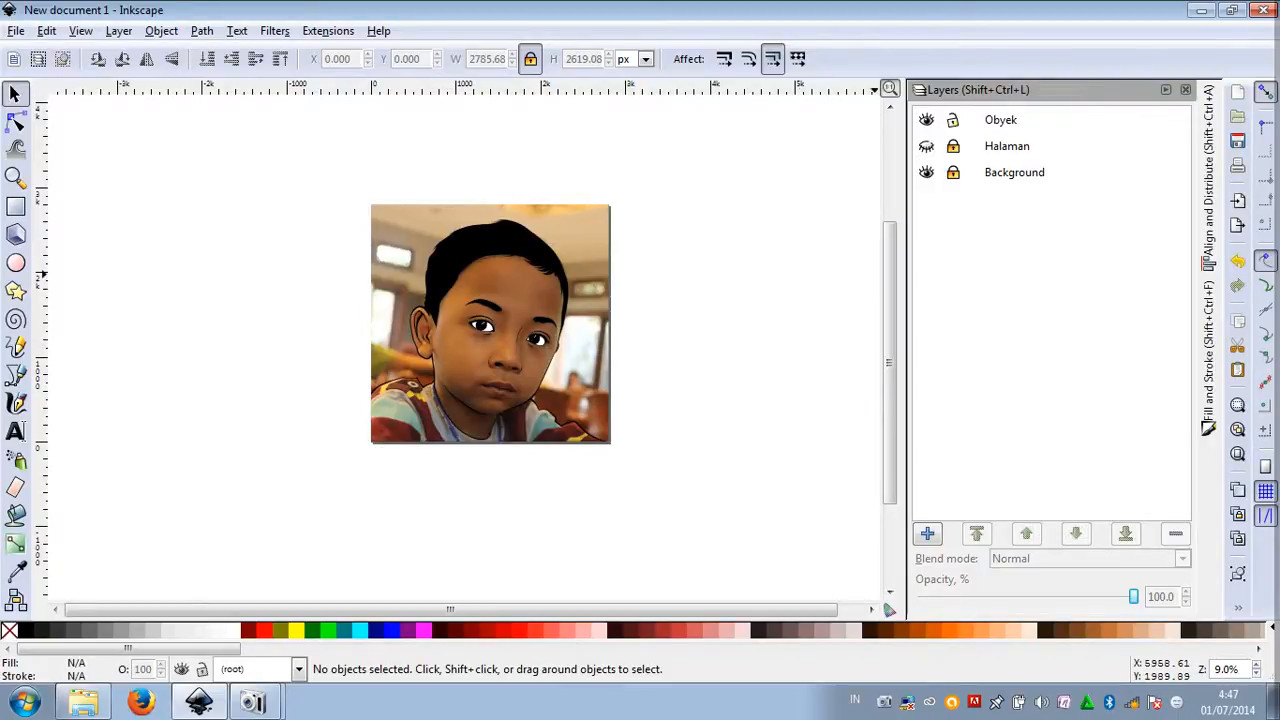
{"action": "left_click", "coordinate": [1001, 120]}
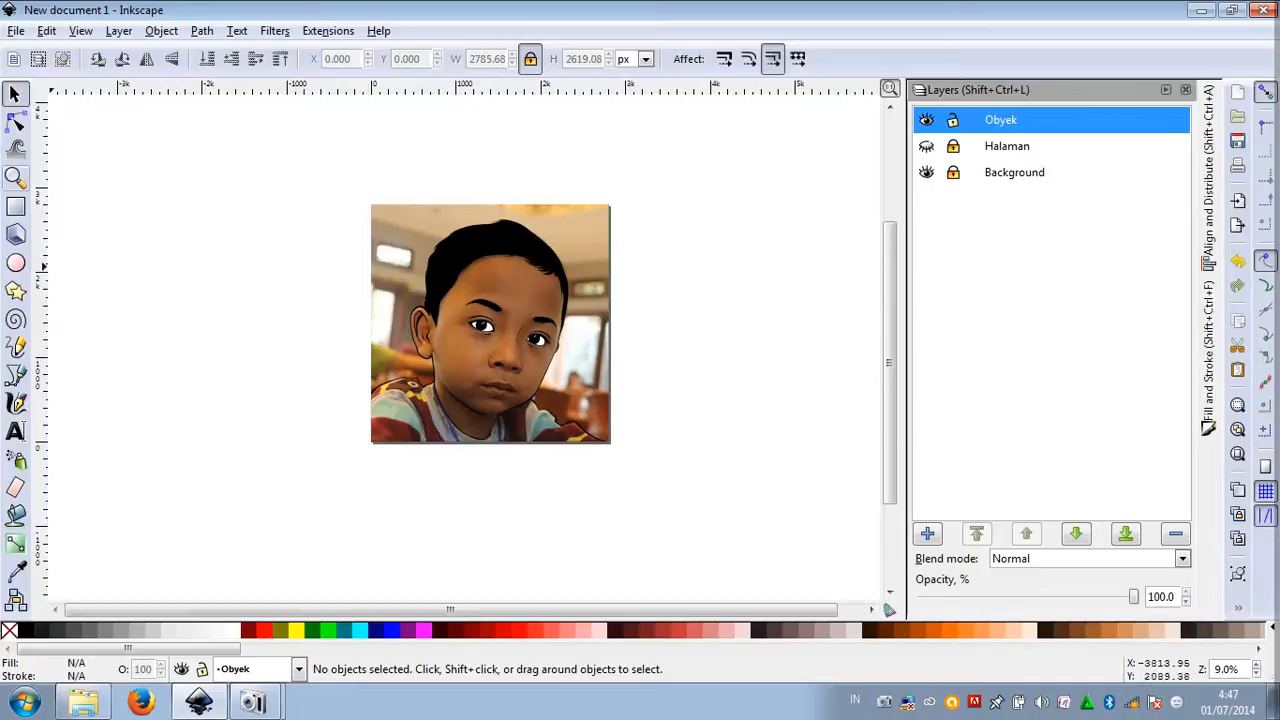
Trace the lower edge of the buttoned shoulder flap with the Bezier tool, from its inner corner to the black shoulder outline
{"action": "left_click", "coordinate": [15, 177]}
{"action": "left_click", "coordinate": [500, 352]}
{"action": "left_click", "coordinate": [503, 196]}
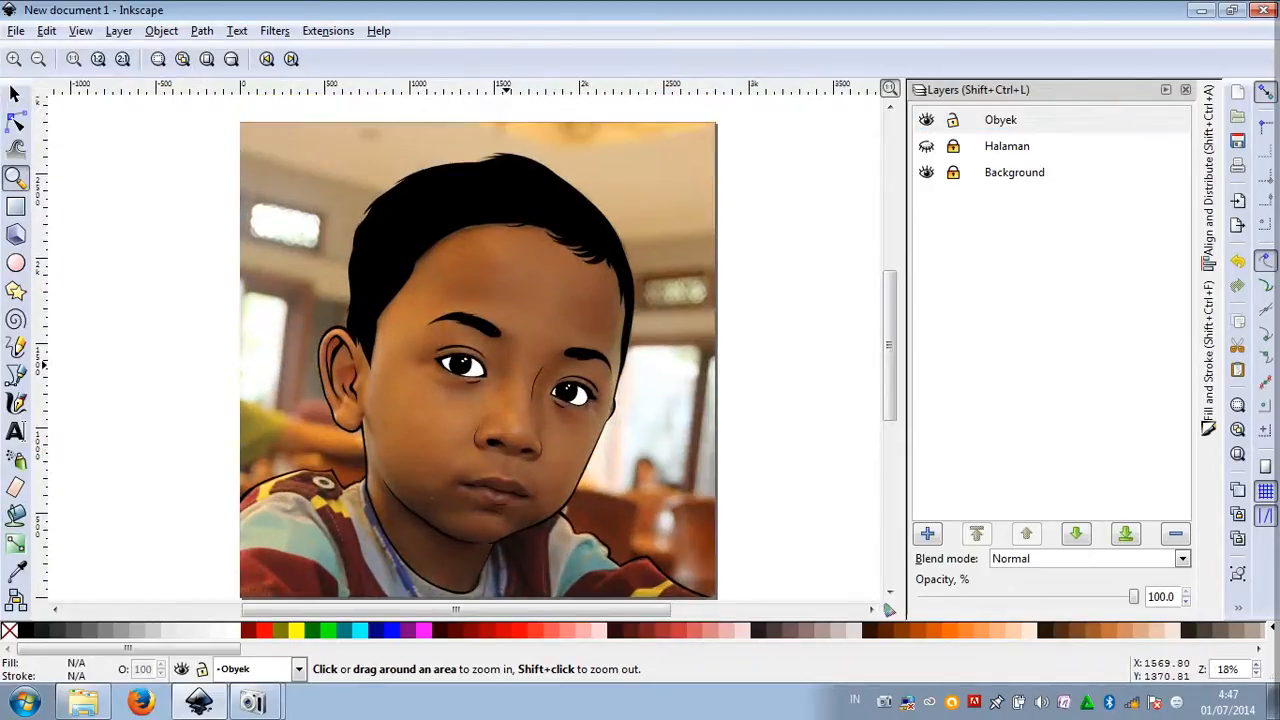
{"action": "scroll", "coordinate": [466, 346], "scroll_direction": "down", "scroll_amount": 1}
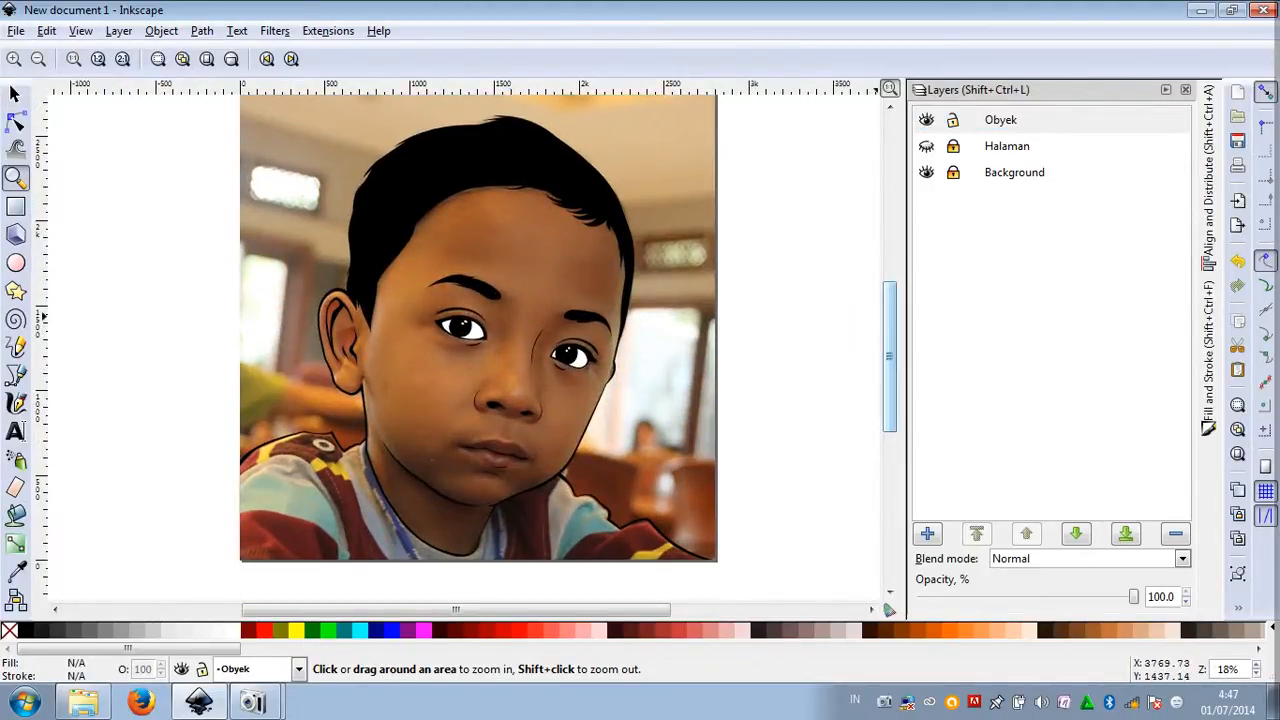
{"action": "scroll", "coordinate": [889, 350], "scroll_direction": "up", "scroll_amount": 1}
{"action": "scroll", "coordinate": [478, 348], "scroll_direction": "down", "scroll_amount": 1}
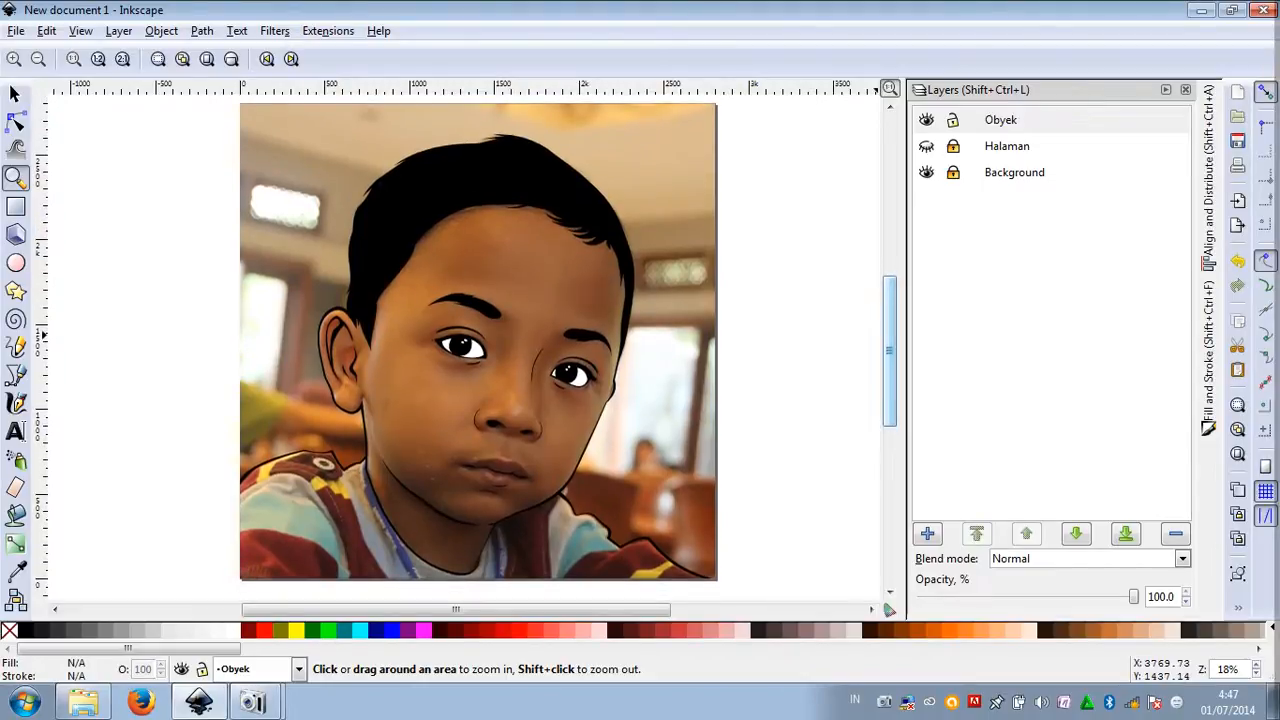
{"action": "left_click", "coordinate": [15, 93]}
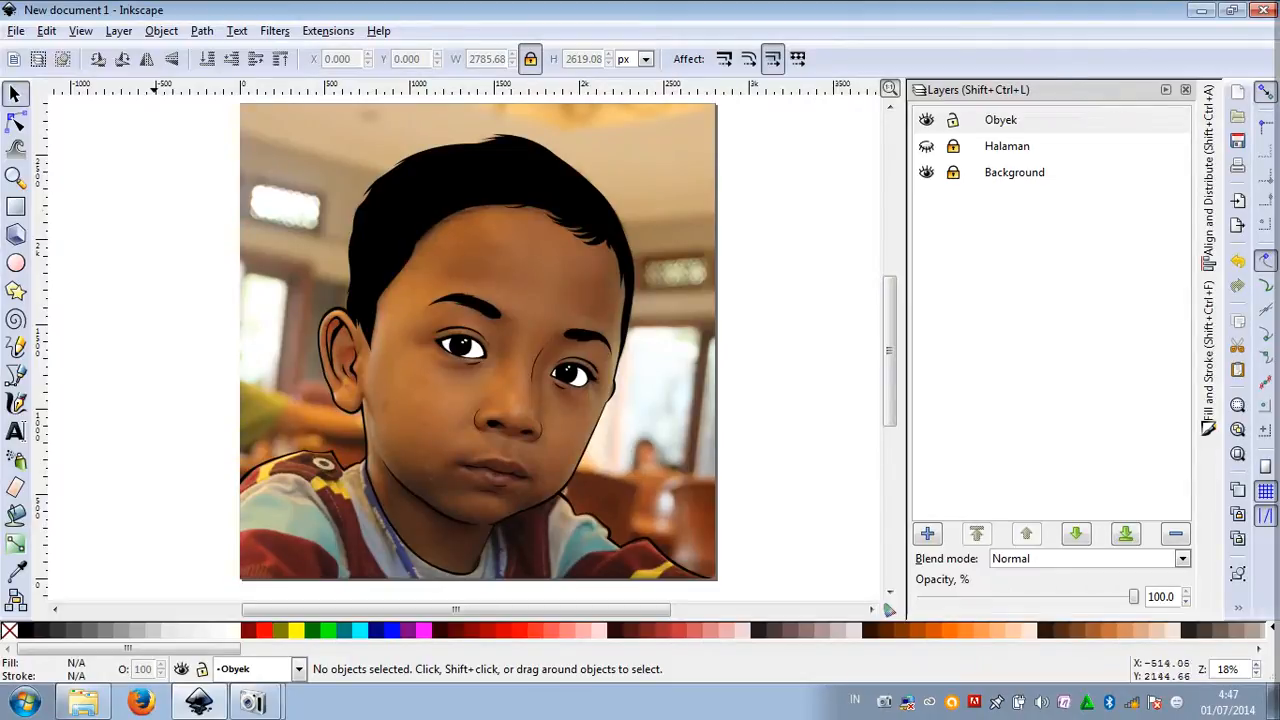
{"action": "left_click", "coordinate": [15, 374]}
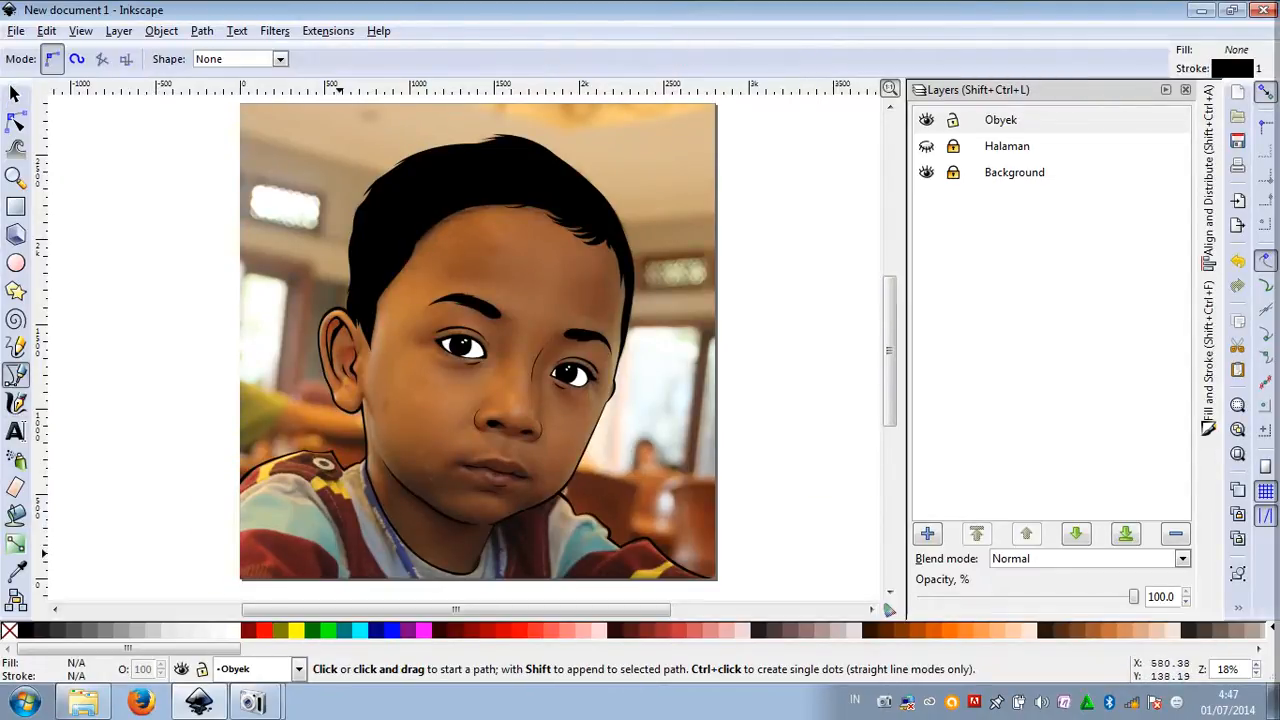
{"action": "scroll", "coordinate": [320, 499], "scroll_direction": "up", "scroll_amount": 5}
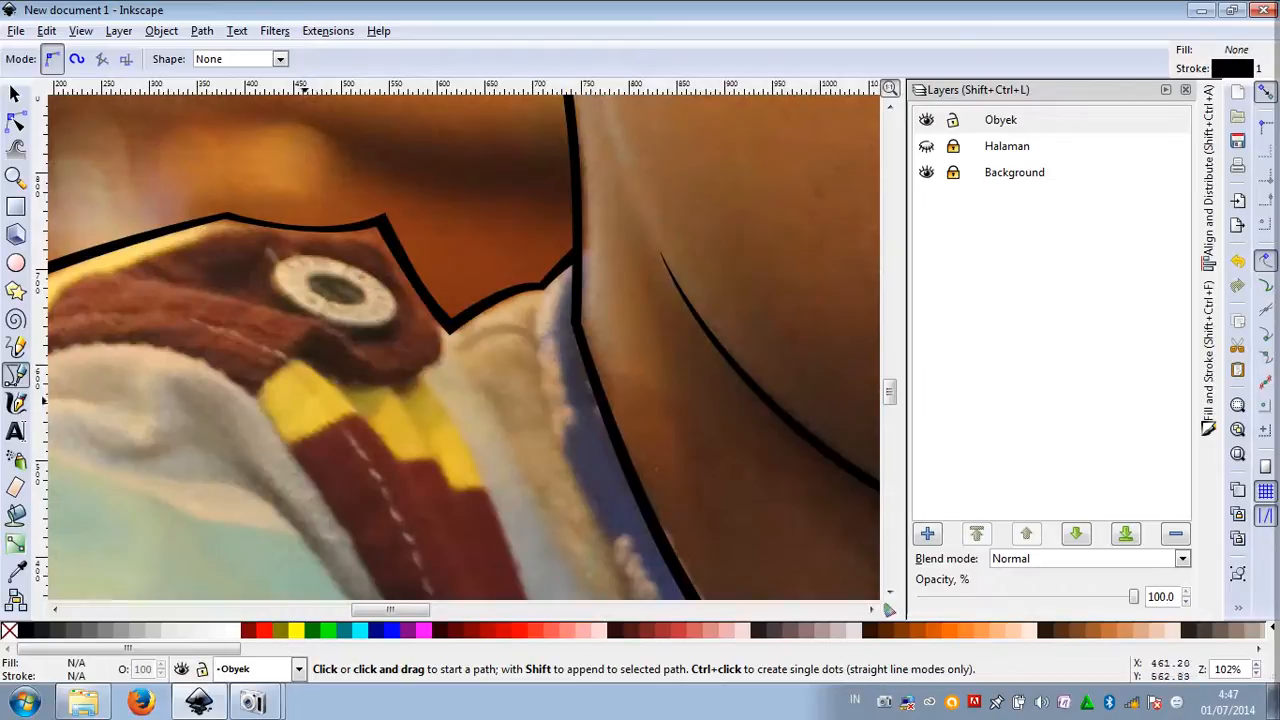
{"action": "left_click", "coordinate": [261, 386]}
{"action": "left_click_drag", "start_coordinate": [320, 356], "coordinate": [441, 350]}
{"action": "scroll", "coordinate": [441, 350], "scroll_direction": "up", "scroll_amount": 3}
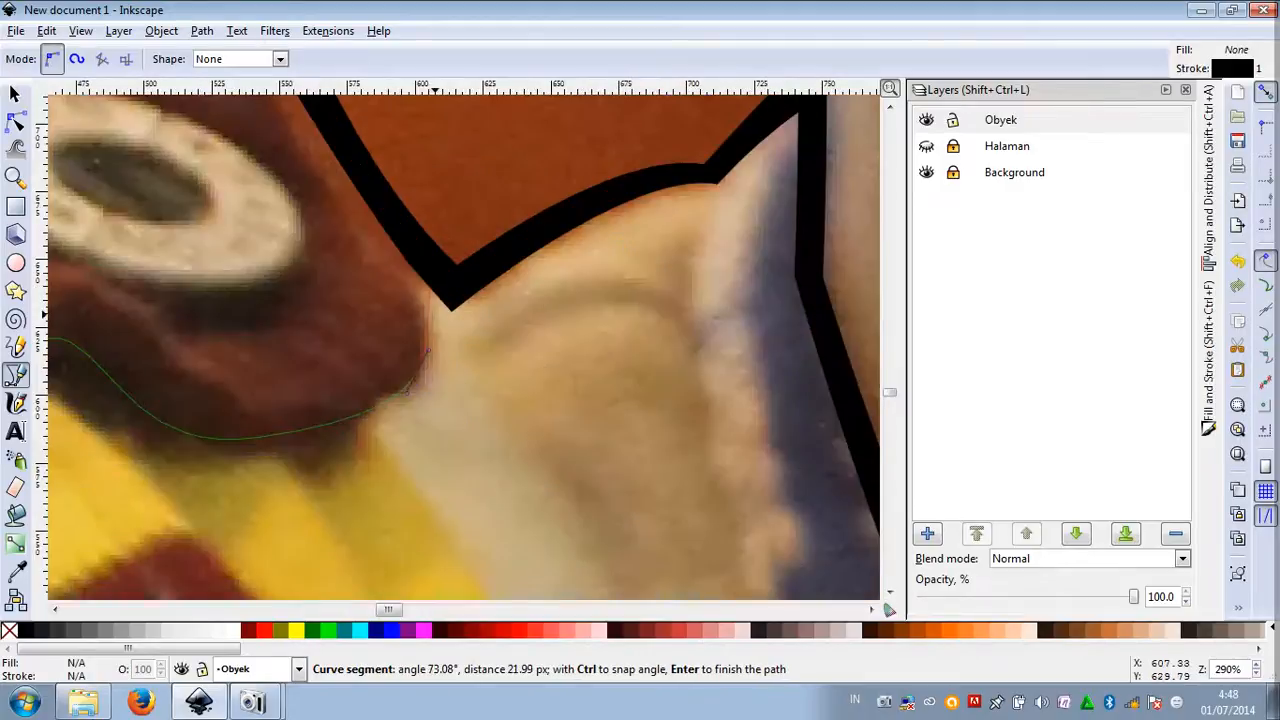
{"action": "left_click", "coordinate": [428, 280]}
Trace back slightly below the flap's edge to close the tapered shape, and fill it black without a stroke
{"action": "left_click_drag", "start_coordinate": [402, 411], "coordinate": [354, 425]}
{"action": "scroll", "coordinate": [353, 428], "scroll_direction": "down", "scroll_amount": 2}
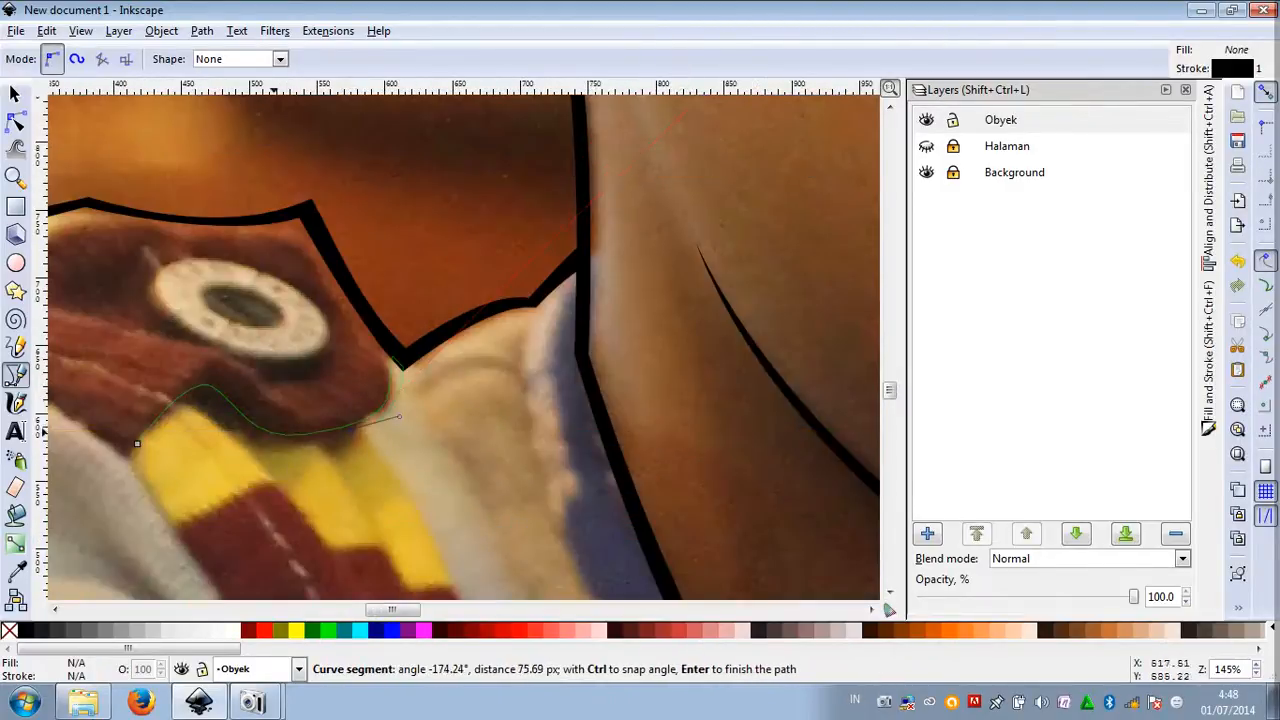
{"action": "left_click_drag", "start_coordinate": [262, 441], "coordinate": [202, 405]}
{"action": "left_click_drag", "start_coordinate": [323, 478], "coordinate": [300, 465]}
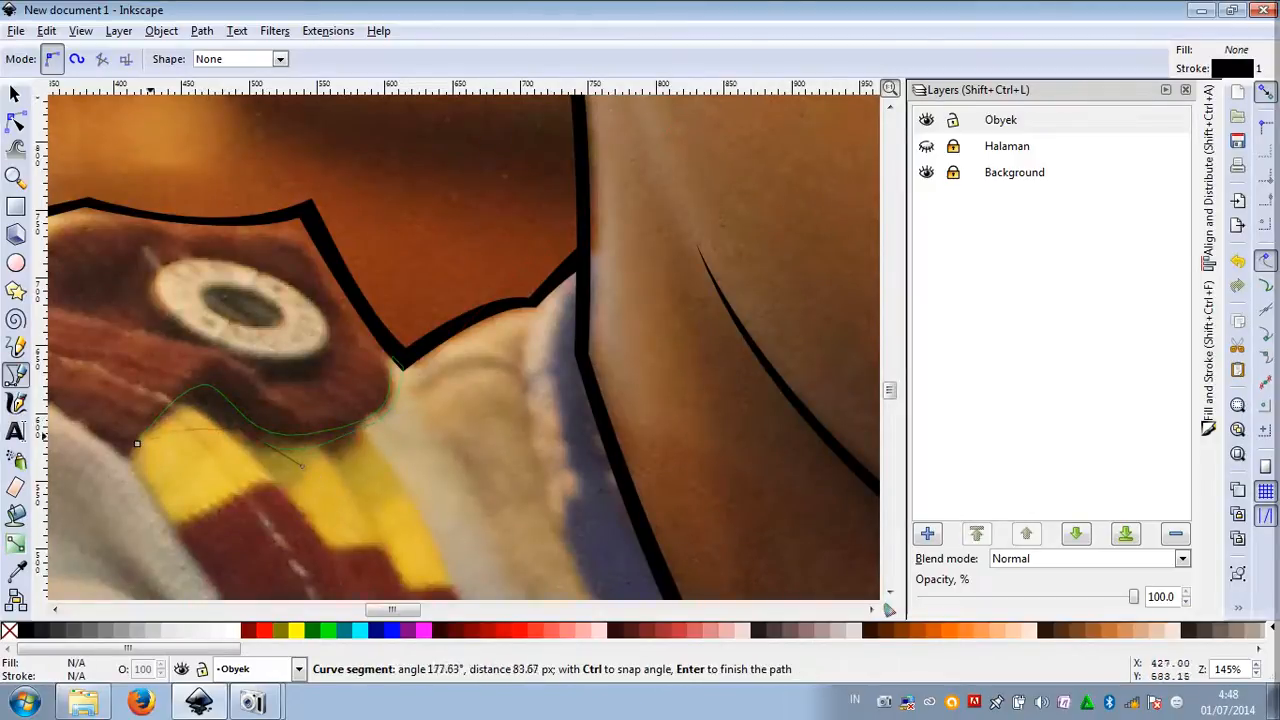
{"action": "left_click_drag", "start_coordinate": [137, 443], "coordinate": [88, 515]}
{"action": "left_click", "coordinate": [24, 629]}
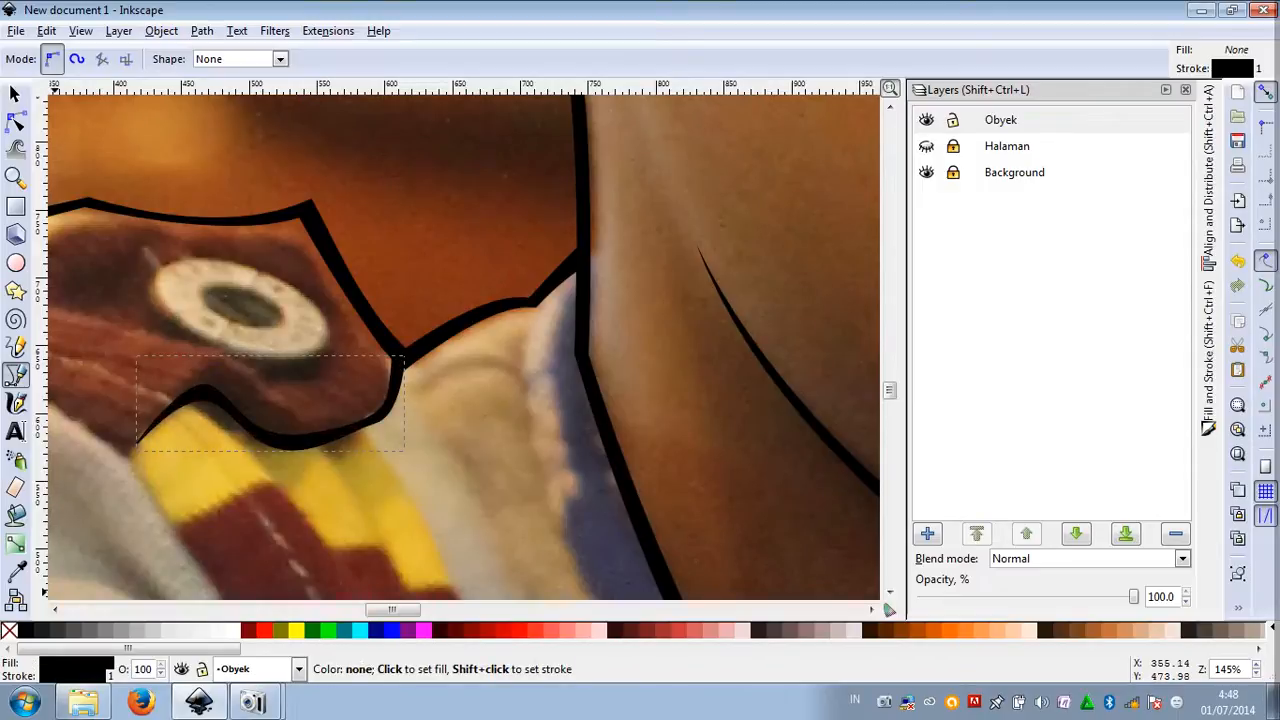
{"action": "left_click", "coordinate": [8, 629], "text": "shift"}
Draw a thin closed sliver along the sleeve seam, from below the buttoned flap to near the page's bottom edge
{"action": "scroll", "coordinate": [450, 383], "scroll_direction": "down", "scroll_amount": 1}
{"action": "scroll", "coordinate": [450, 377], "scroll_direction": "down", "scroll_amount": 3}
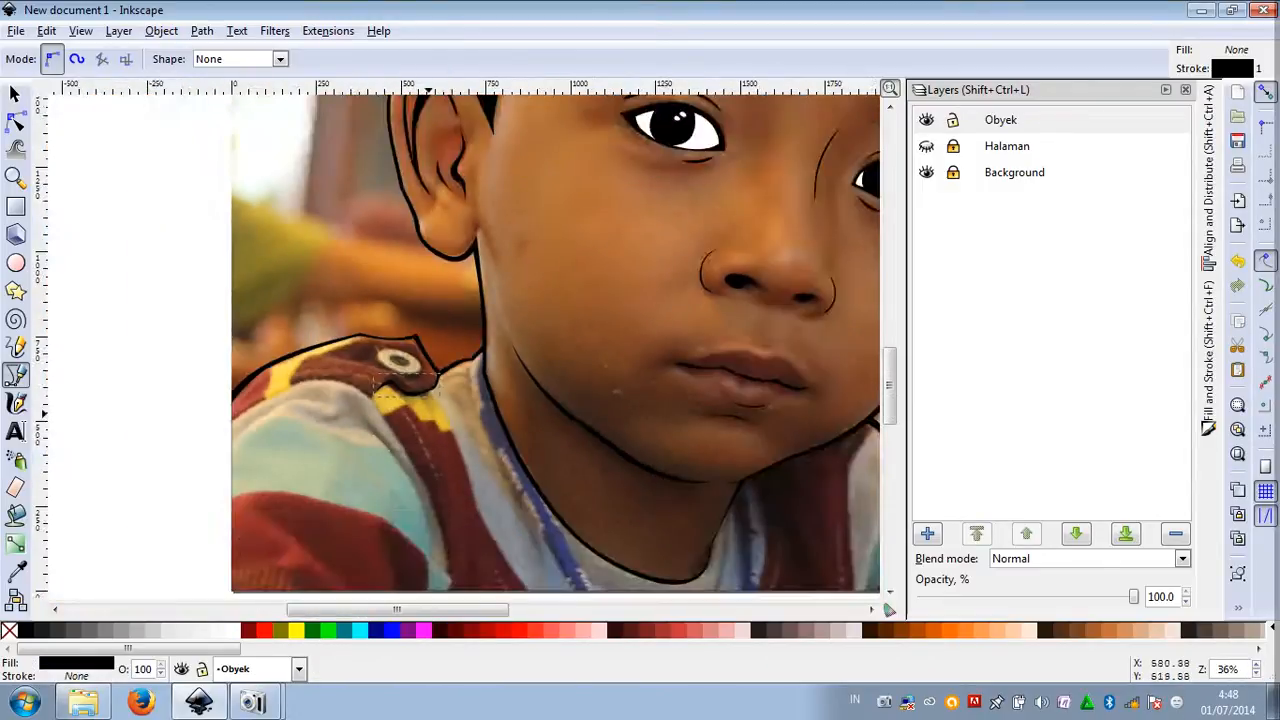
{"action": "scroll", "coordinate": [331, 413], "scroll_direction": "up", "scroll_amount": 1}
{"action": "scroll", "coordinate": [350, 410], "scroll_direction": "down", "scroll_amount": 5}
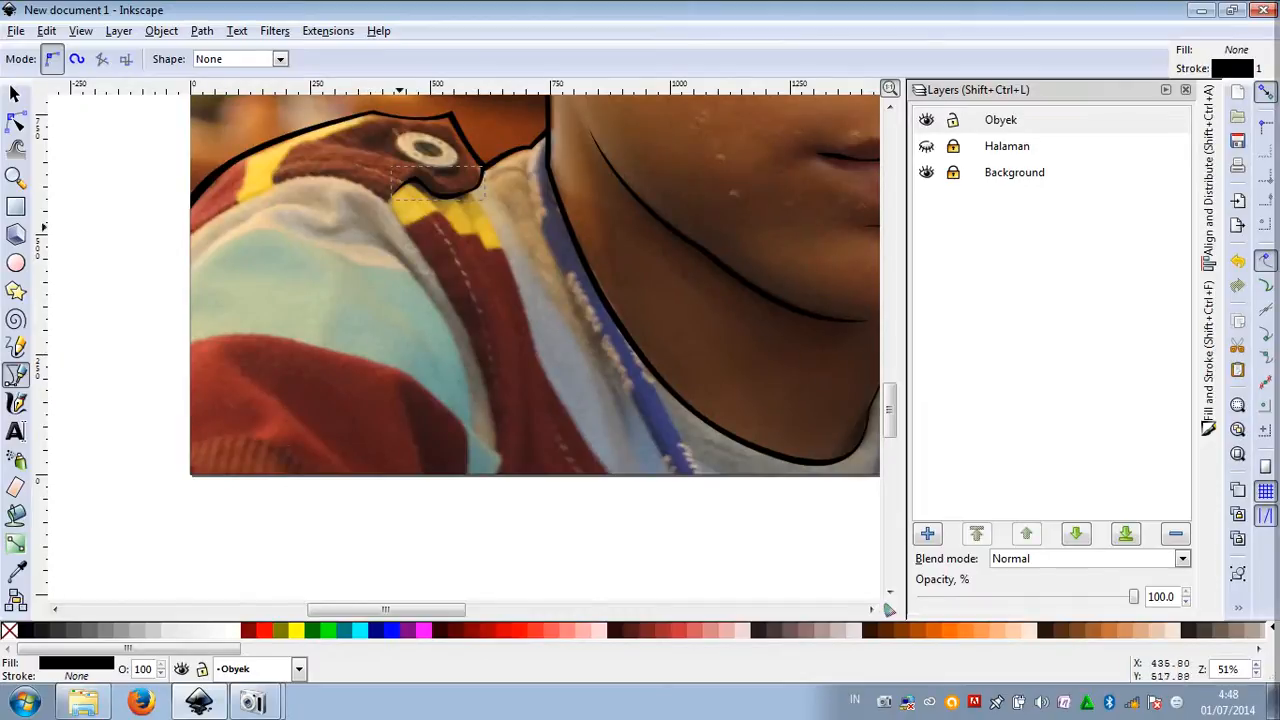
{"action": "left_click", "coordinate": [397, 220]}
{"action": "left_click_drag", "start_coordinate": [460, 317], "coordinate": [473, 344]}
{"action": "left_click_drag", "start_coordinate": [497, 450], "coordinate": [501, 385]}
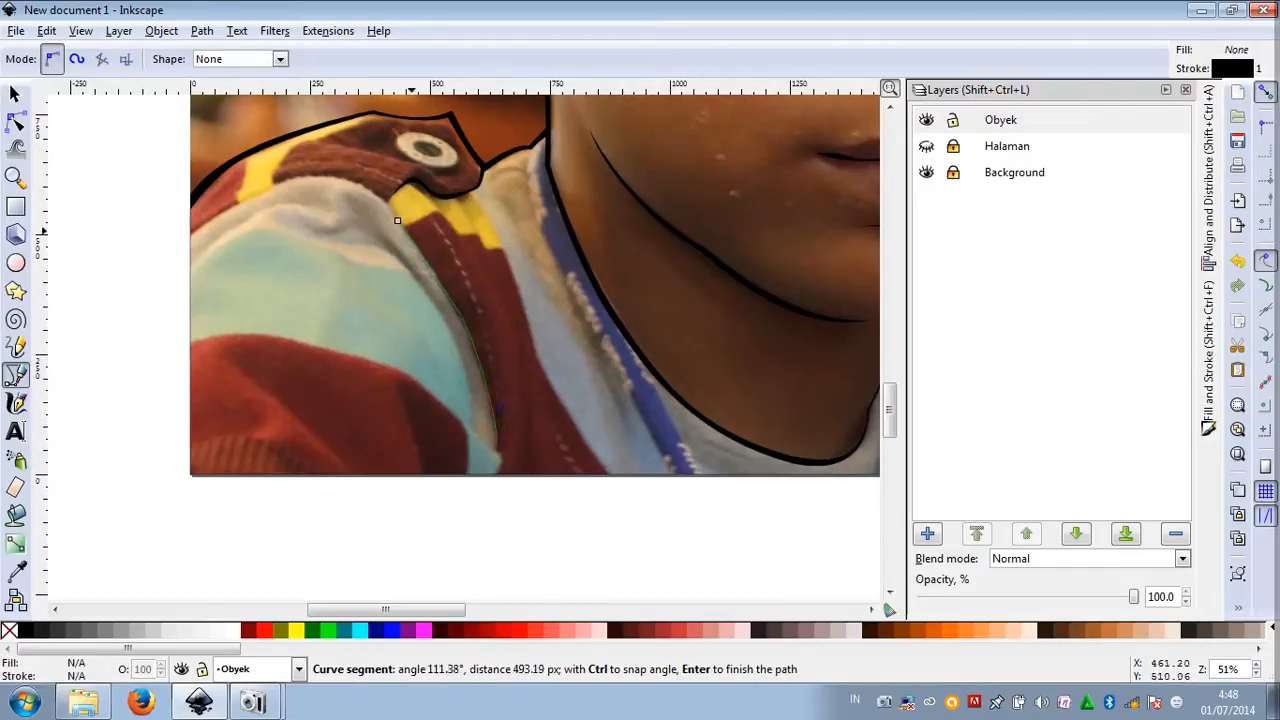
{"action": "mouse_move", "coordinate": [397, 220]}
{"action": "left_mouse_down"}
{"action": "mouse_move", "coordinate": [312, 111]}
{"action": "mouse_move", "coordinate": [295, 110]}
{"action": "mouse_move", "coordinate": [302, 118]}
{"action": "left_mouse_up"}
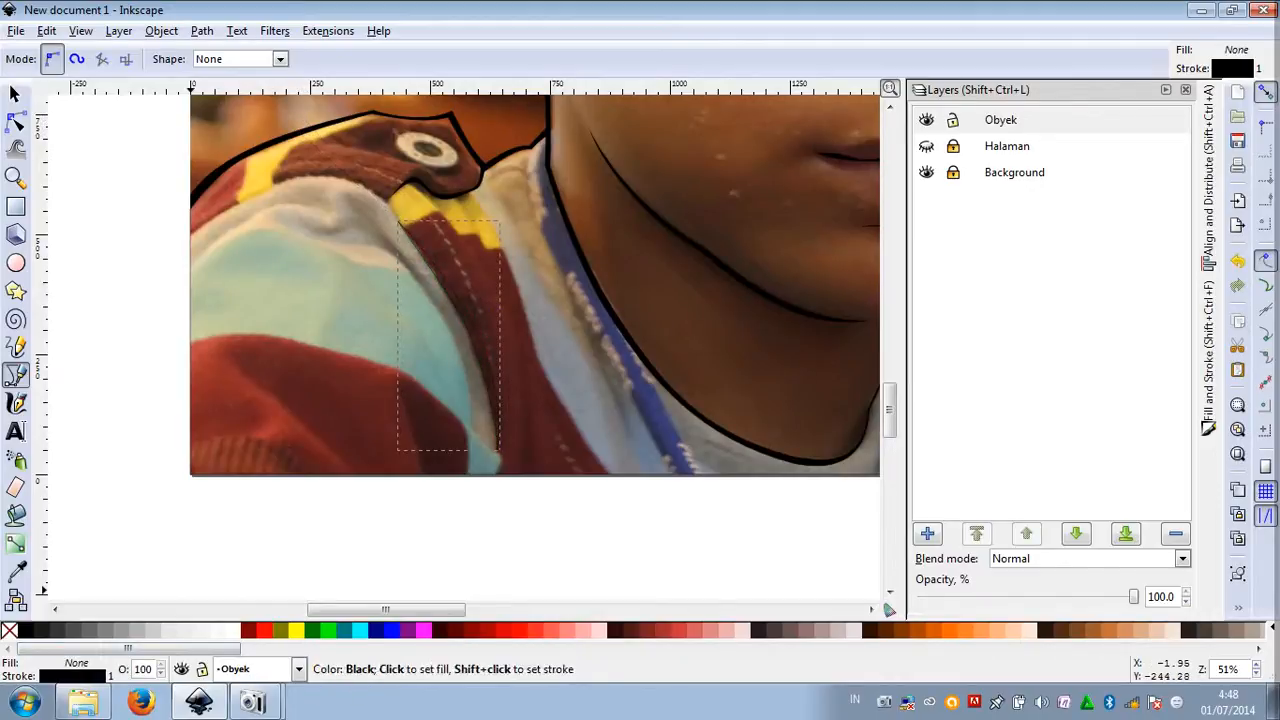
Fill the sliver along the sleeve seam below the buttoned flap black and remove its stroke
{"action": "left_click", "coordinate": [25, 631]}
{"action": "left_click", "coordinate": [9, 631], "text": "shift"}
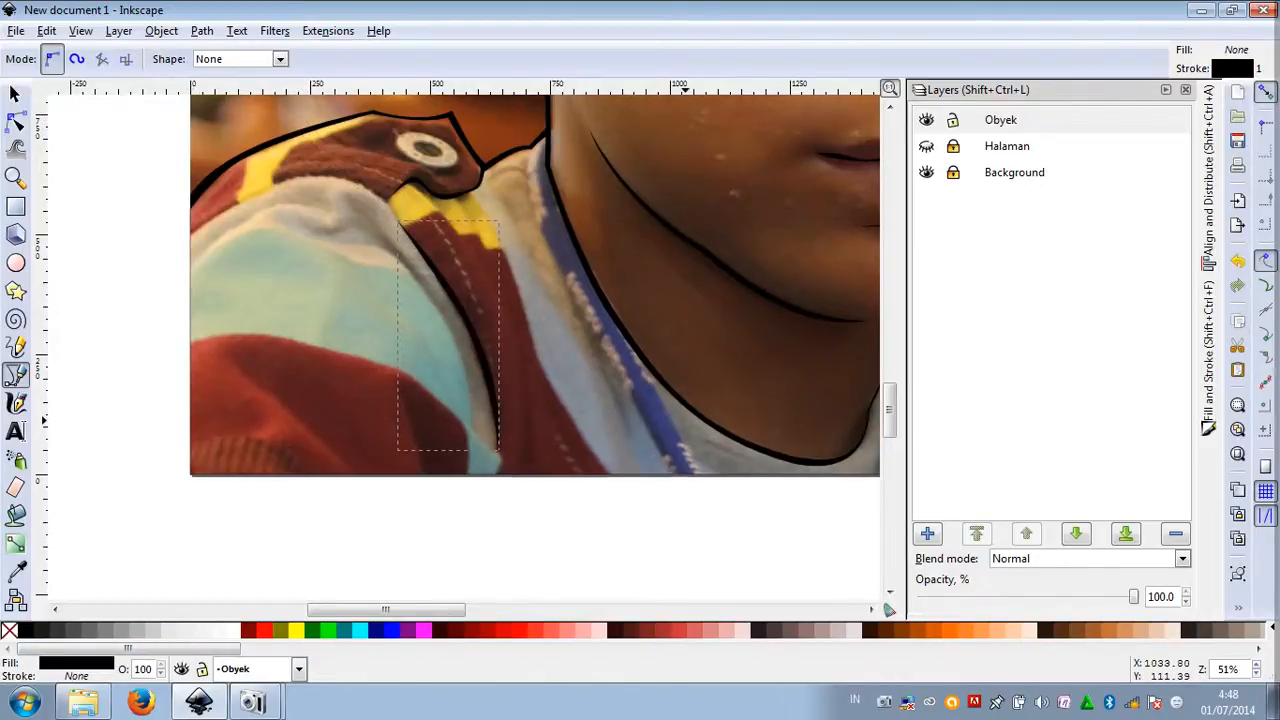
Draw a thin closed sliver along the maroon-white seam of the shoulder opposite the buttoned flap, filled black without a stroke
{"action": "left_click_drag", "start_coordinate": [686, 421], "coordinate": [276, 462]}
{"action": "left_click_drag", "start_coordinate": [645, 446], "coordinate": [521, 500]}
{"action": "left_click", "coordinate": [530, 363]}
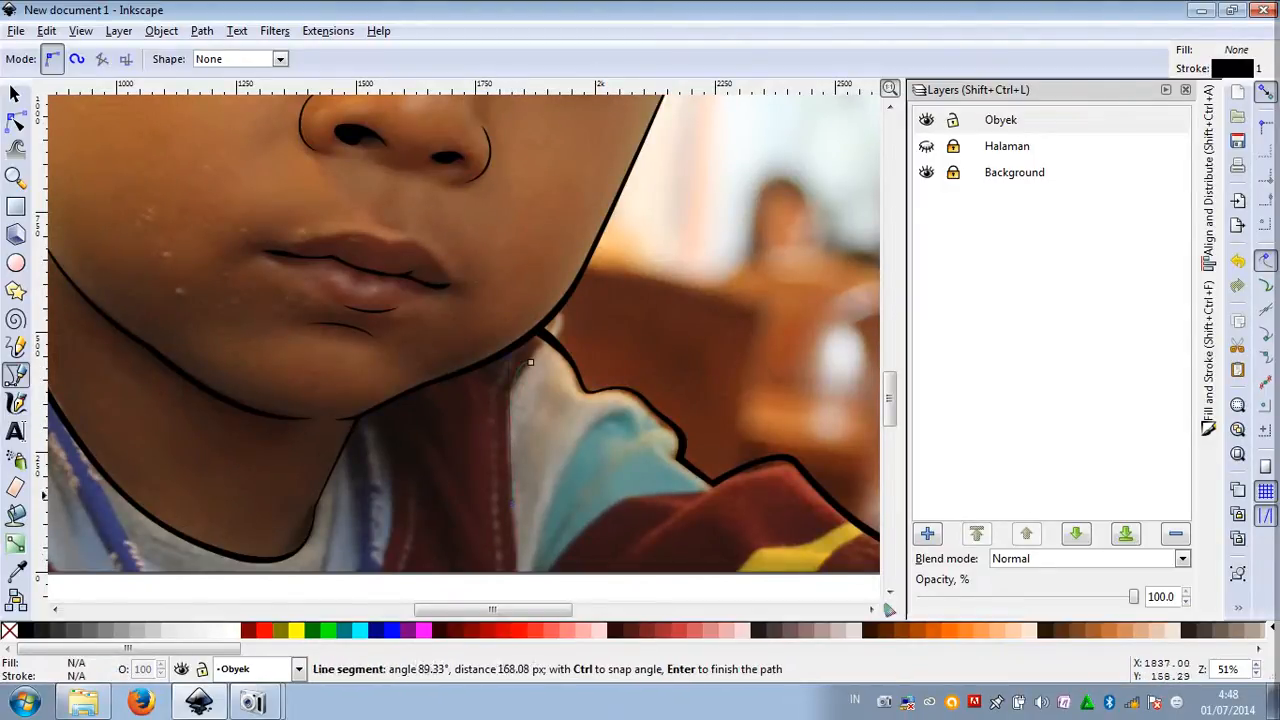
{"action": "mouse_move", "coordinate": [530, 363]}
{"action": "left_mouse_down"}
{"action": "mouse_move", "coordinate": [561, 350]}
{"action": "mouse_move", "coordinate": [551, 355]}
{"action": "left_mouse_up"}
{"action": "left_click", "coordinate": [25, 629]}
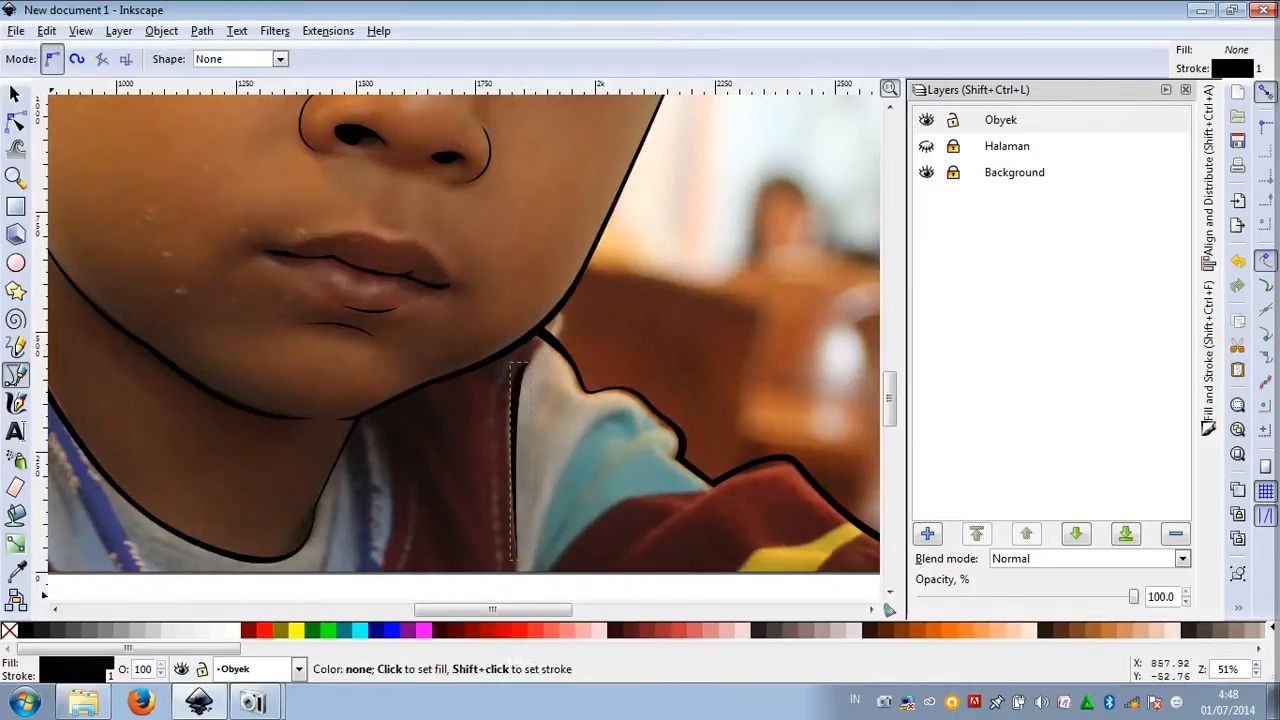
{"action": "left_click", "coordinate": [8, 629], "text": "shift"}
Draw a tapered curved sliver along the border between the white and teal stripes of that sleeve, filled black without a stroke
{"action": "left_click", "coordinate": [630, 422]}
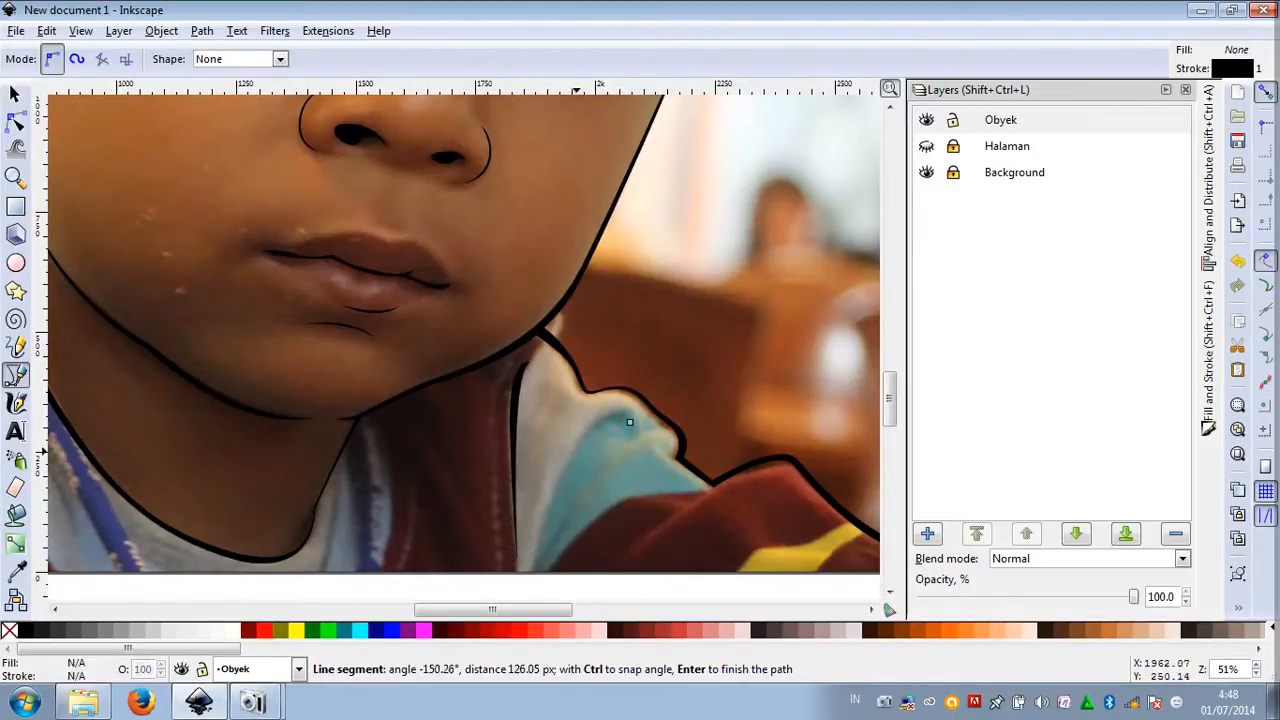
{"action": "left_click_drag", "start_coordinate": [575, 452], "coordinate": [551, 508]}
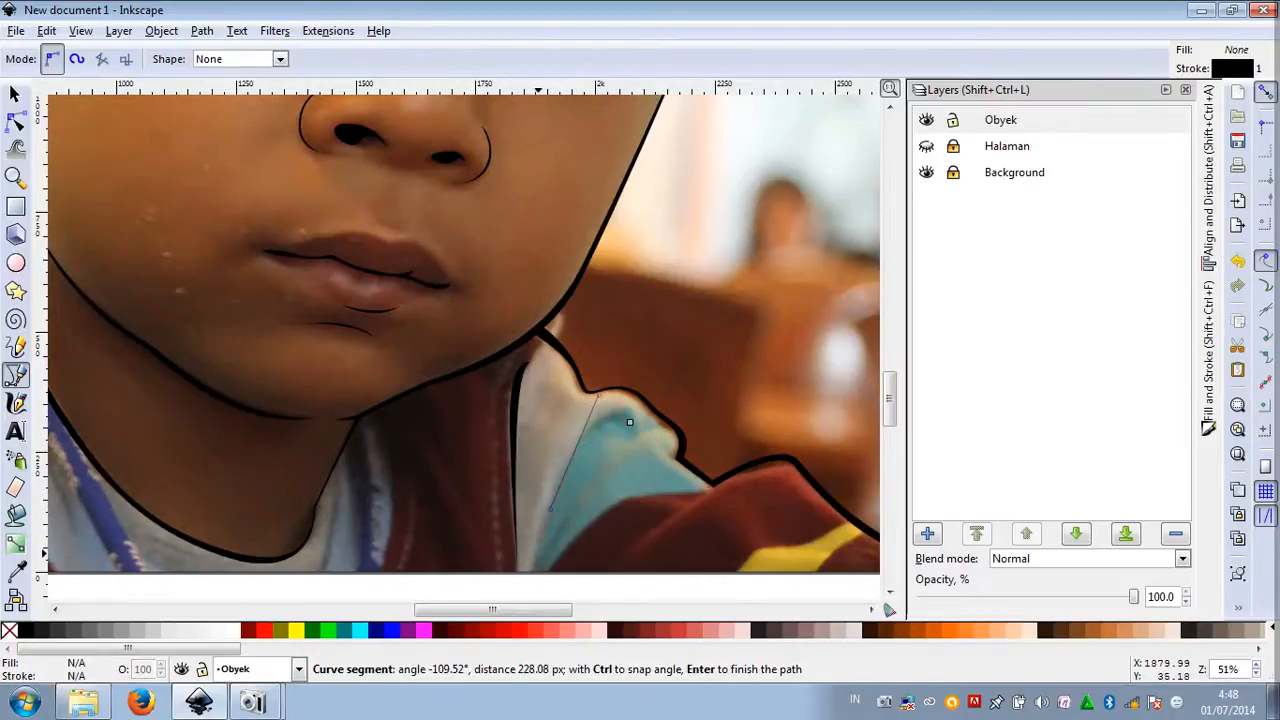
{"action": "left_click_drag", "start_coordinate": [630, 422], "coordinate": [677, 433]}
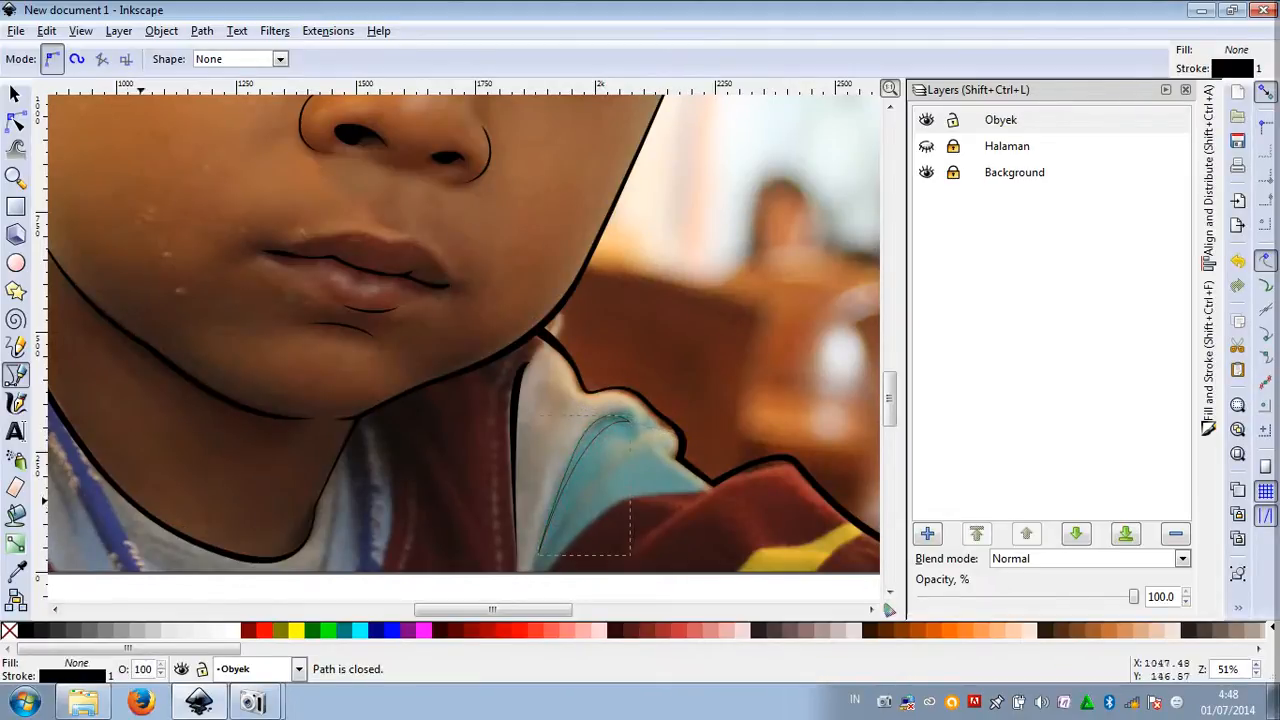
{"action": "left_click", "coordinate": [24, 630]}
{"action": "left_click", "coordinate": [8, 630], "text": "shift"}
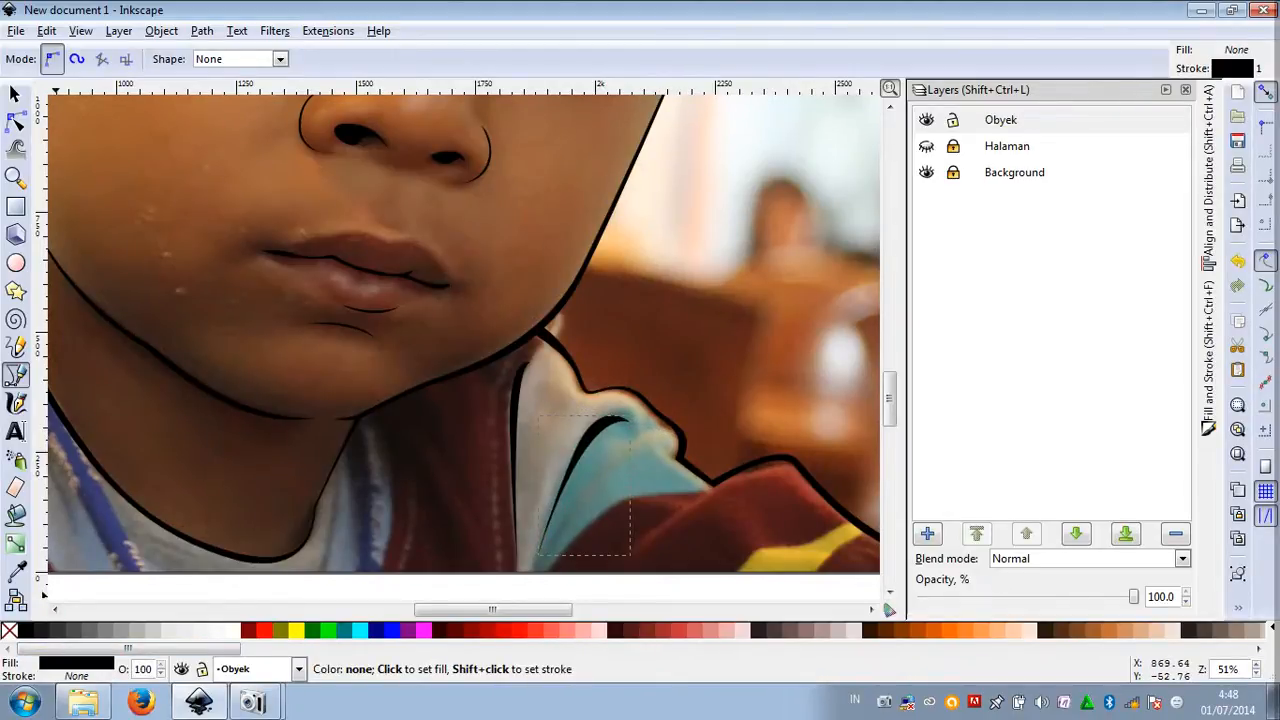
Draw a closed three-spiked shadow on the maroon collar, hanging from the jaw outline, and fill it black without a stroke
{"action": "scroll", "coordinate": [392, 432], "scroll_direction": "up", "scroll_amount": 2}
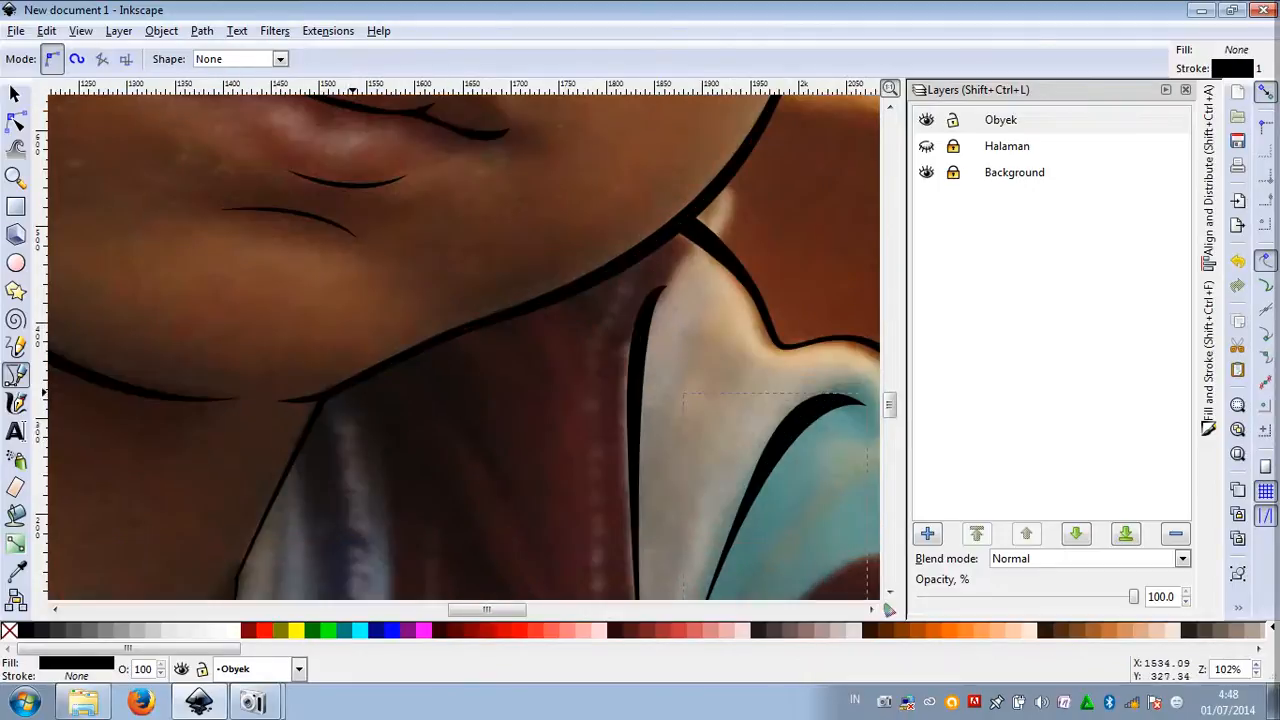
{"action": "left_click", "coordinate": [362, 380]}
{"action": "scroll", "coordinate": [371, 389], "scroll_direction": "down", "scroll_amount": 3}
{"action": "scroll", "coordinate": [371, 389], "scroll_direction": "down", "scroll_amount": 1}
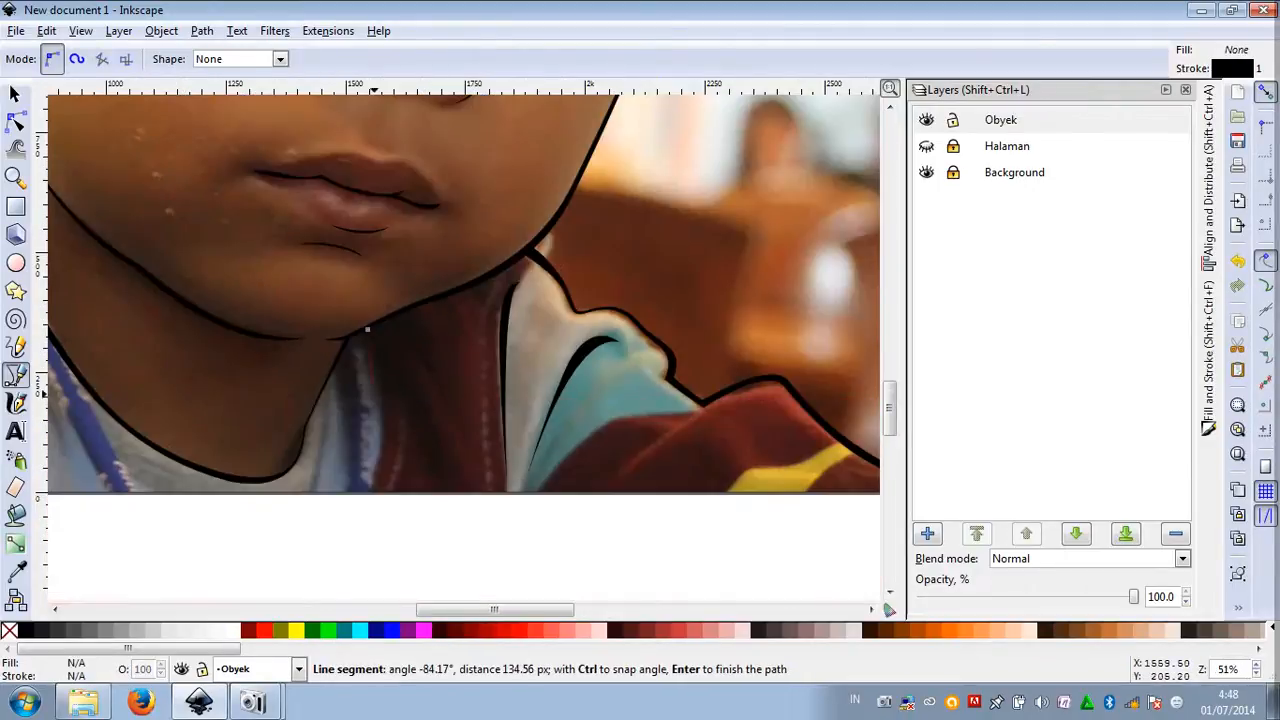
{"action": "scroll", "coordinate": [382, 430], "scroll_direction": "up", "scroll_amount": 1}
{"action": "left_click_drag", "start_coordinate": [380, 466], "coordinate": [418, 386]}
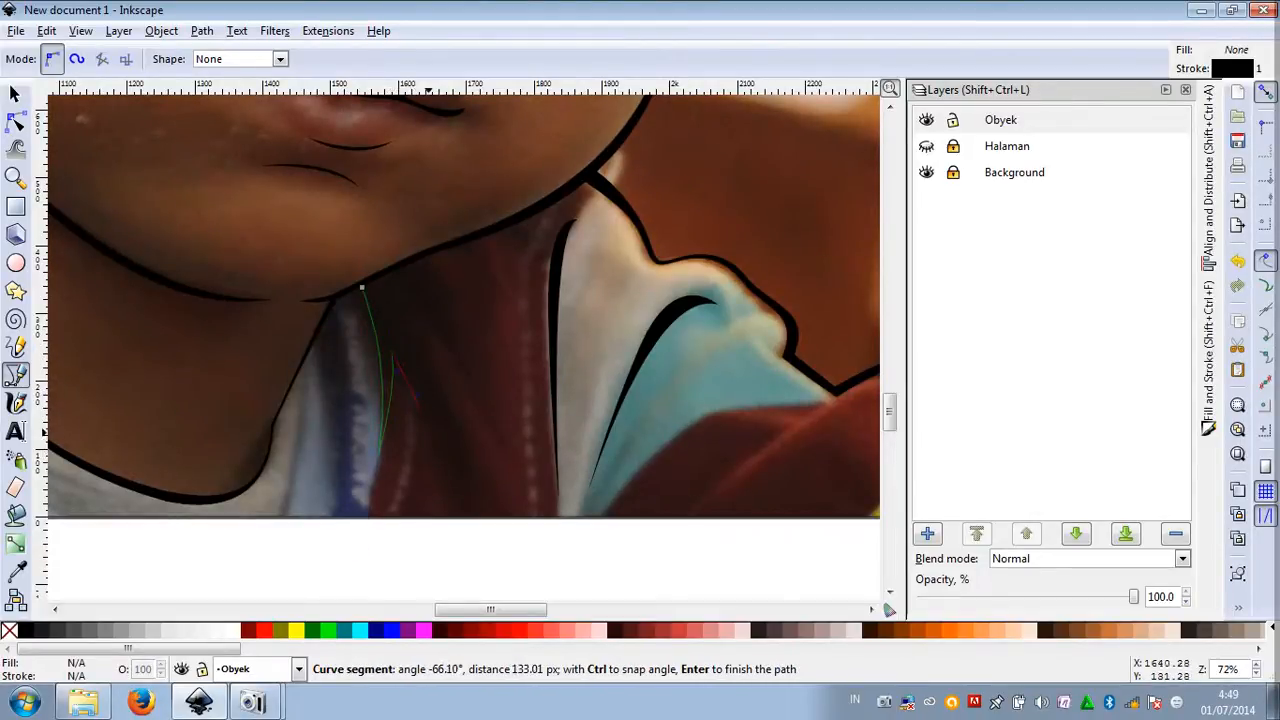
{"action": "left_click_drag", "start_coordinate": [452, 492], "coordinate": [452, 562]}
{"action": "left_click_drag", "start_coordinate": [421, 331], "coordinate": [401, 302]}
{"action": "left_click_drag", "start_coordinate": [452, 350], "coordinate": [458, 366]}
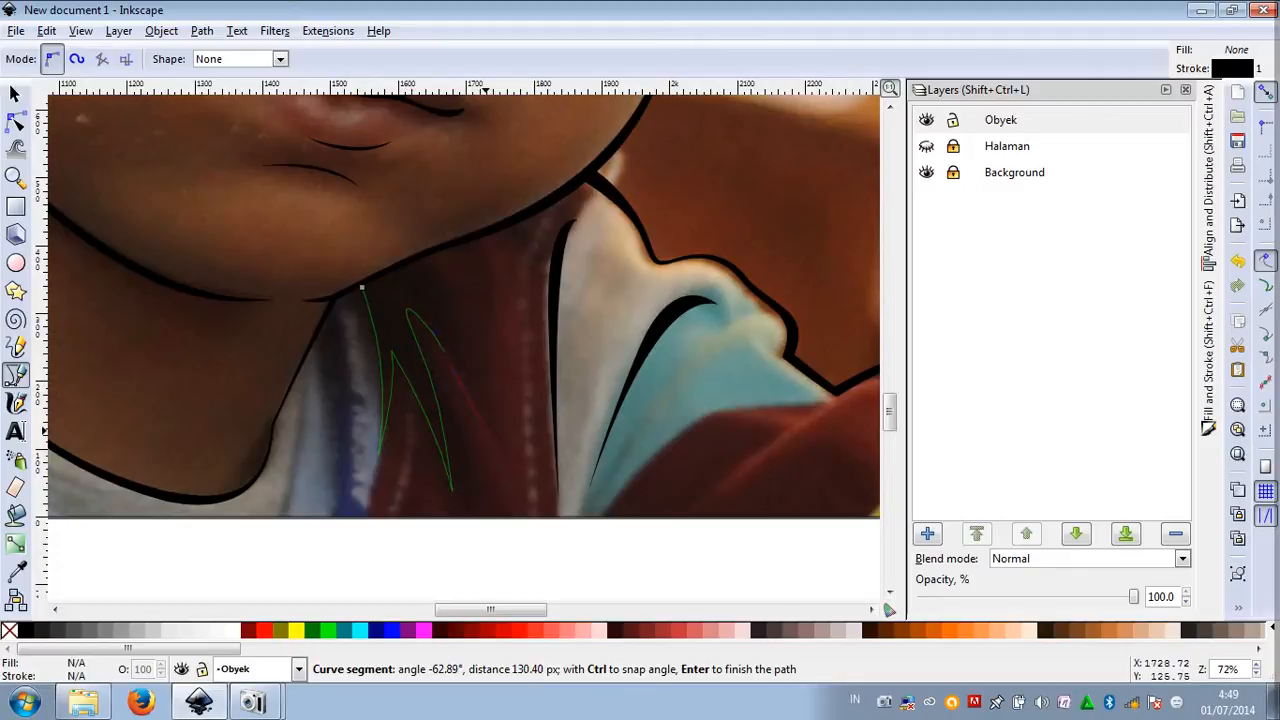
{"action": "mouse_move", "coordinate": [422, 256]}
{"action": "left_mouse_down"}
{"action": "mouse_move", "coordinate": [388, 214]}
{"action": "mouse_move", "coordinate": [418, 251]}
{"action": "mouse_move", "coordinate": [400, 262]}
{"action": "left_mouse_up"}
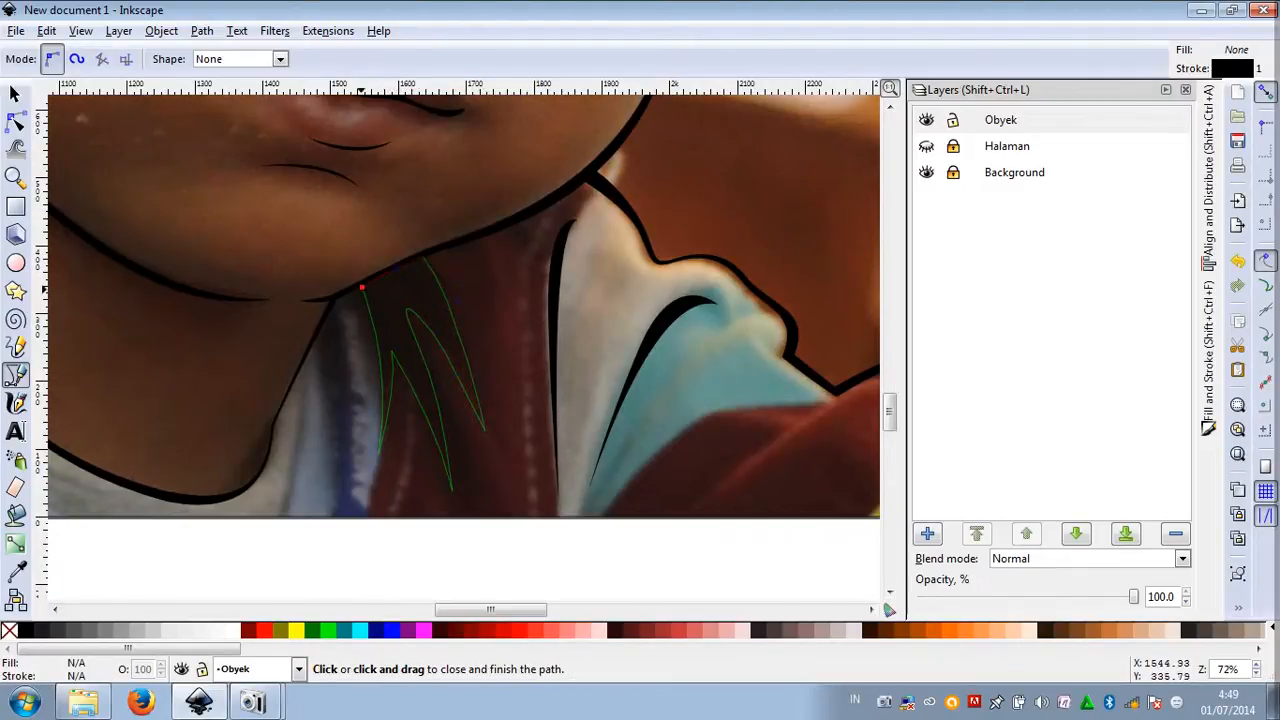
{"action": "left_click", "coordinate": [362, 288]}
{"action": "left_click", "coordinate": [25, 630]}
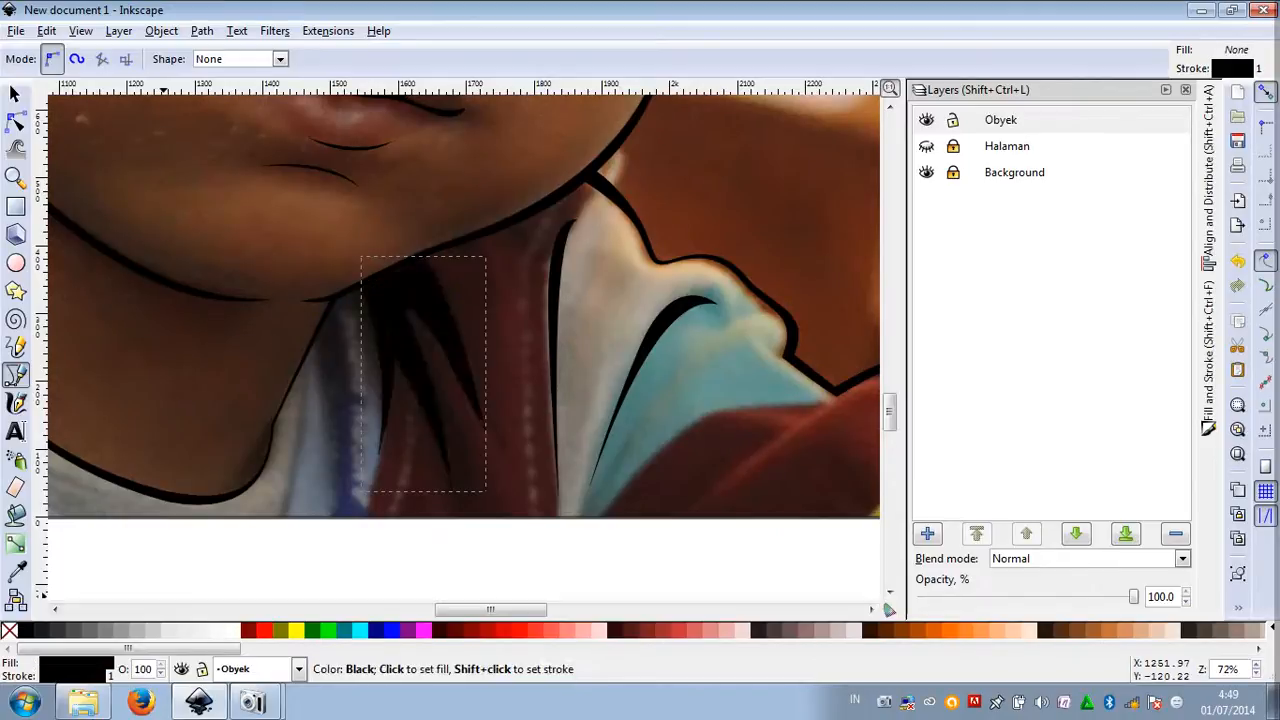
{"action": "left_click", "coordinate": [8, 630], "text": "shift"}
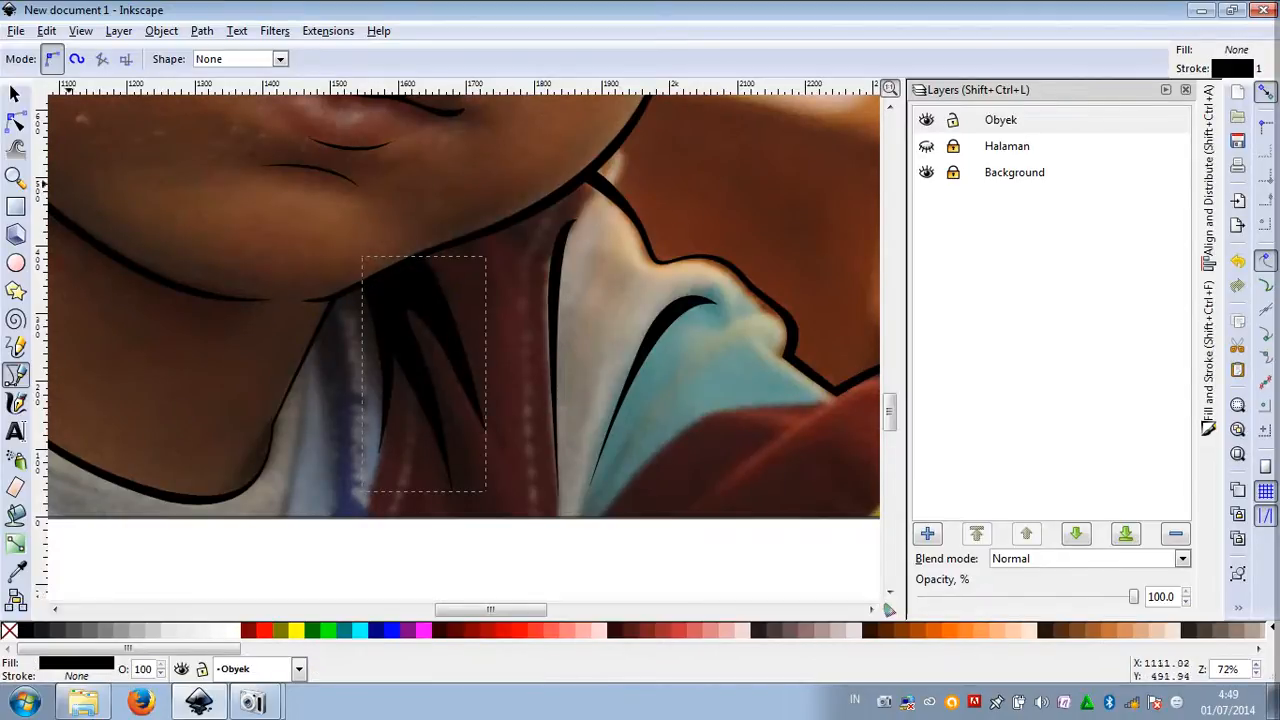
Try to unite the spiked collar shadow with the stroked shoulder and jaw outline path
{"action": "left_click", "coordinate": [14, 93]}
{"action": "key", "text": "plus"}
{"action": "key", "text": "plus"}
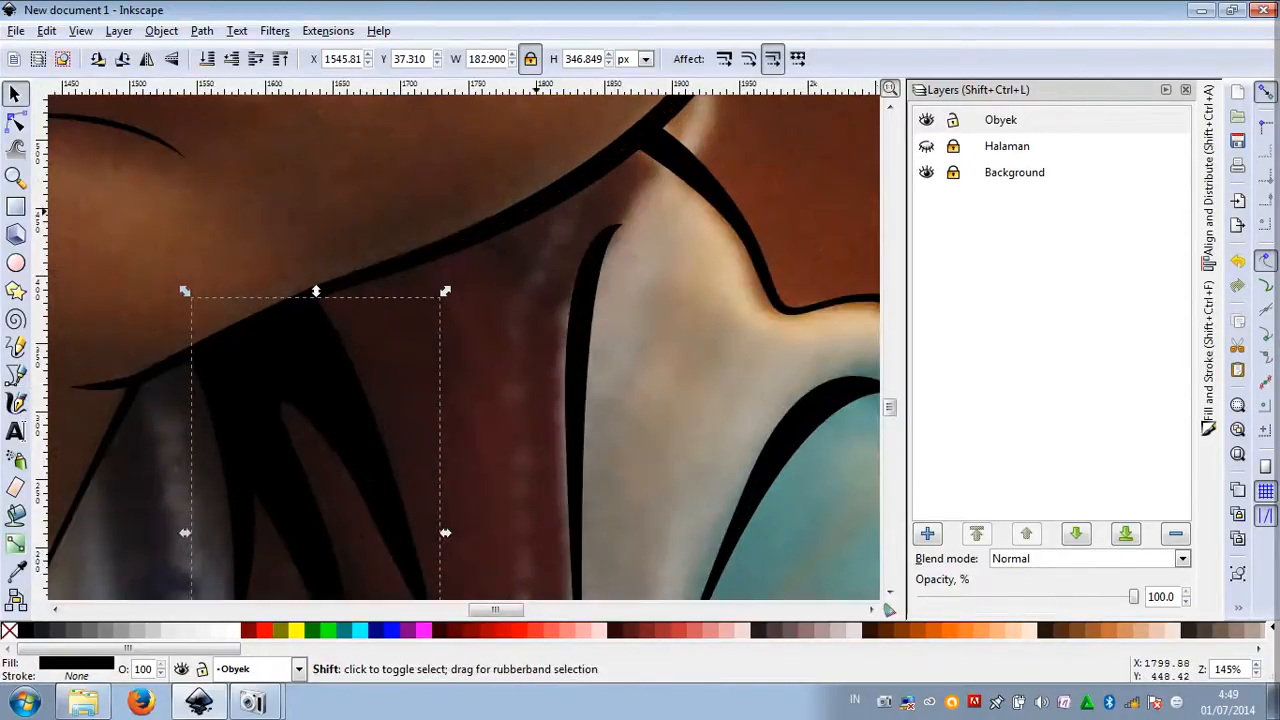
{"action": "left_click", "coordinate": [537, 210], "text": "shift"}
{"action": "left_click", "coordinate": [201, 31]}
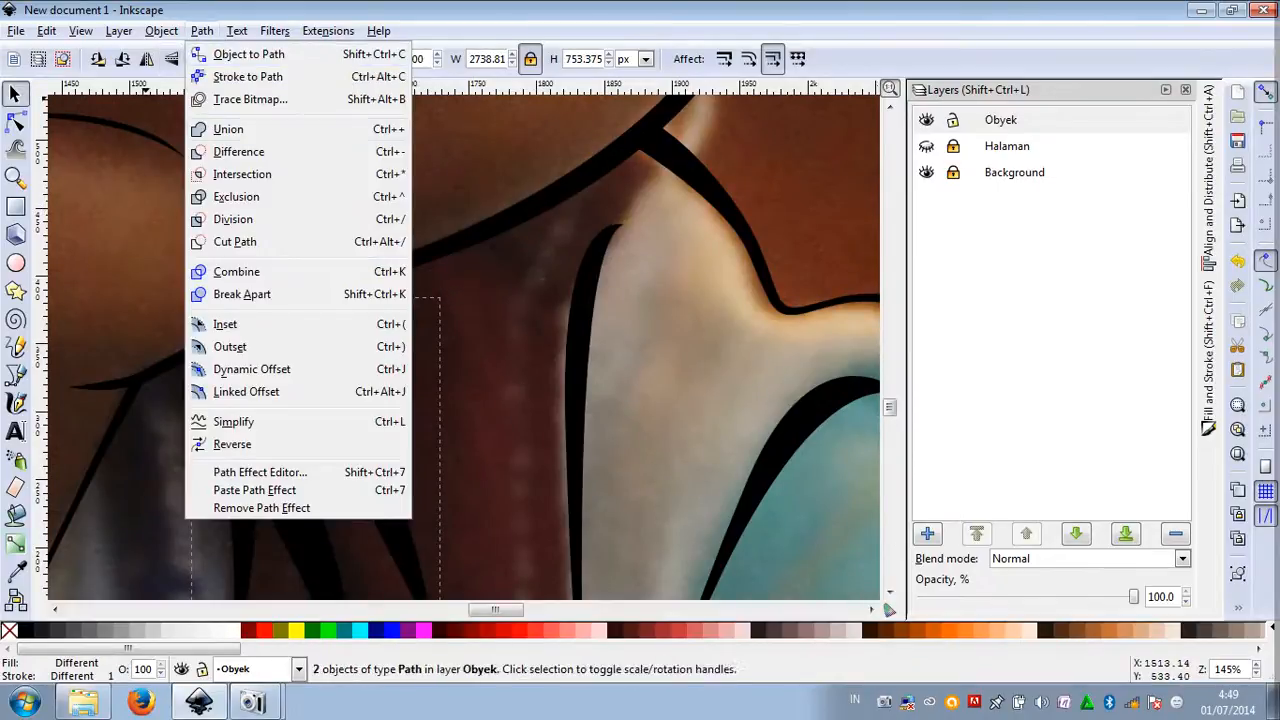
{"action": "left_click", "coordinate": [228, 129]}
{"action": "key", "text": "minus"}
{"action": "key", "text": "minus"}
{"action": "key", "text": "minus"}
{"action": "key", "text": "minus"}
{"action": "key", "text": "minus"}
{"action": "key", "text": "minus"}
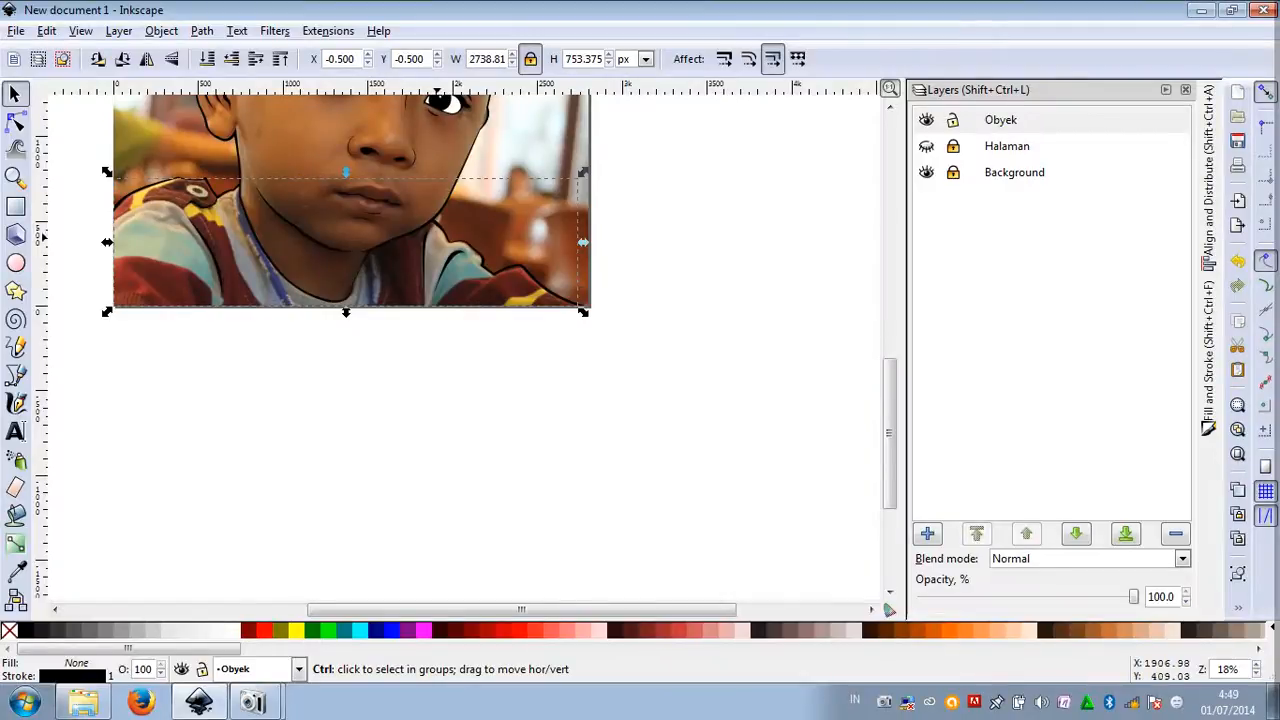
{"action": "key", "text": "plus"}
{"action": "key", "text": "plus"}
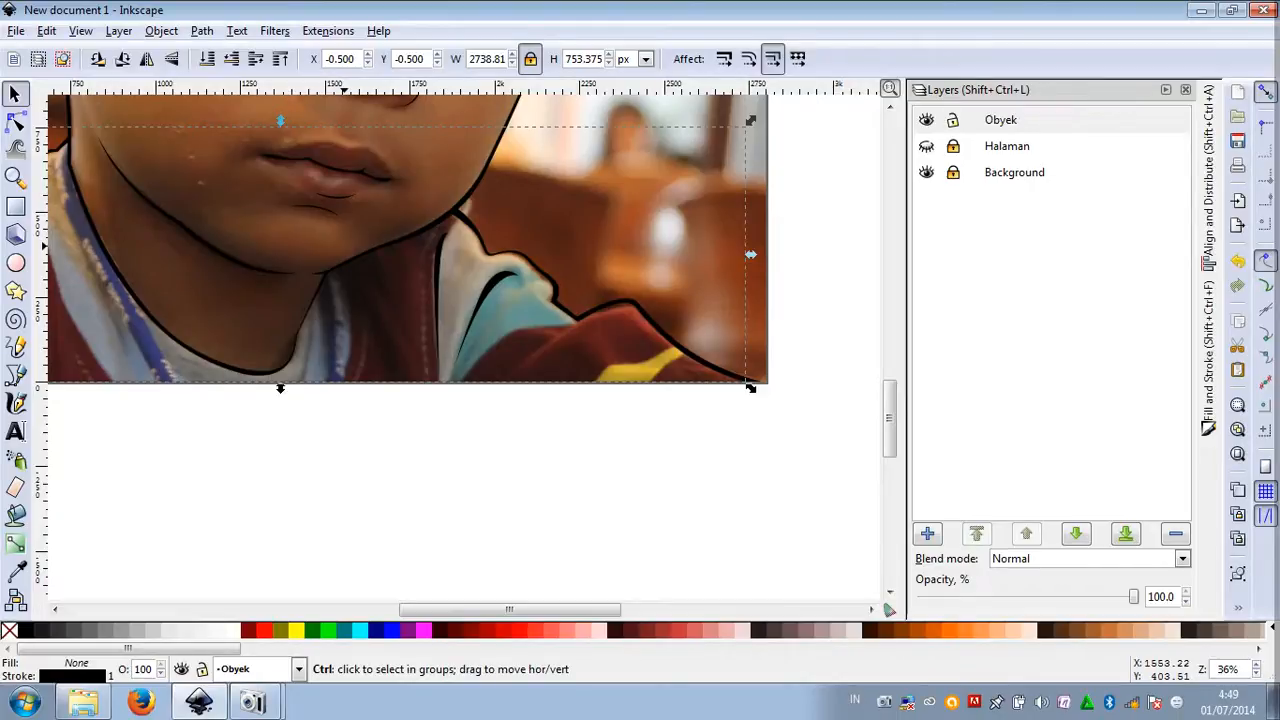
{"action": "key", "text": "ctrl+z"}
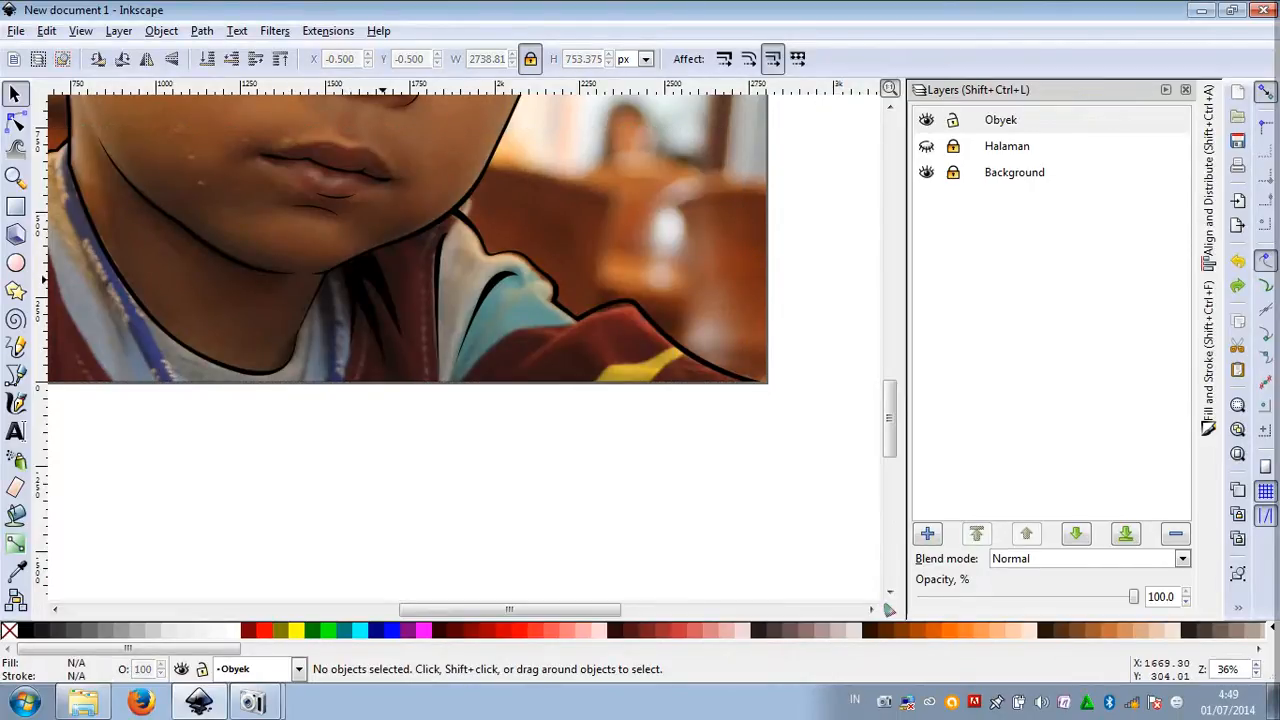
Unite the spiked collar shadow with the large black path containing the hair
{"action": "left_click", "coordinate": [373, 272]}
{"action": "scroll", "coordinate": [410, 280], "scroll_direction": "down", "scroll_amount": 3}
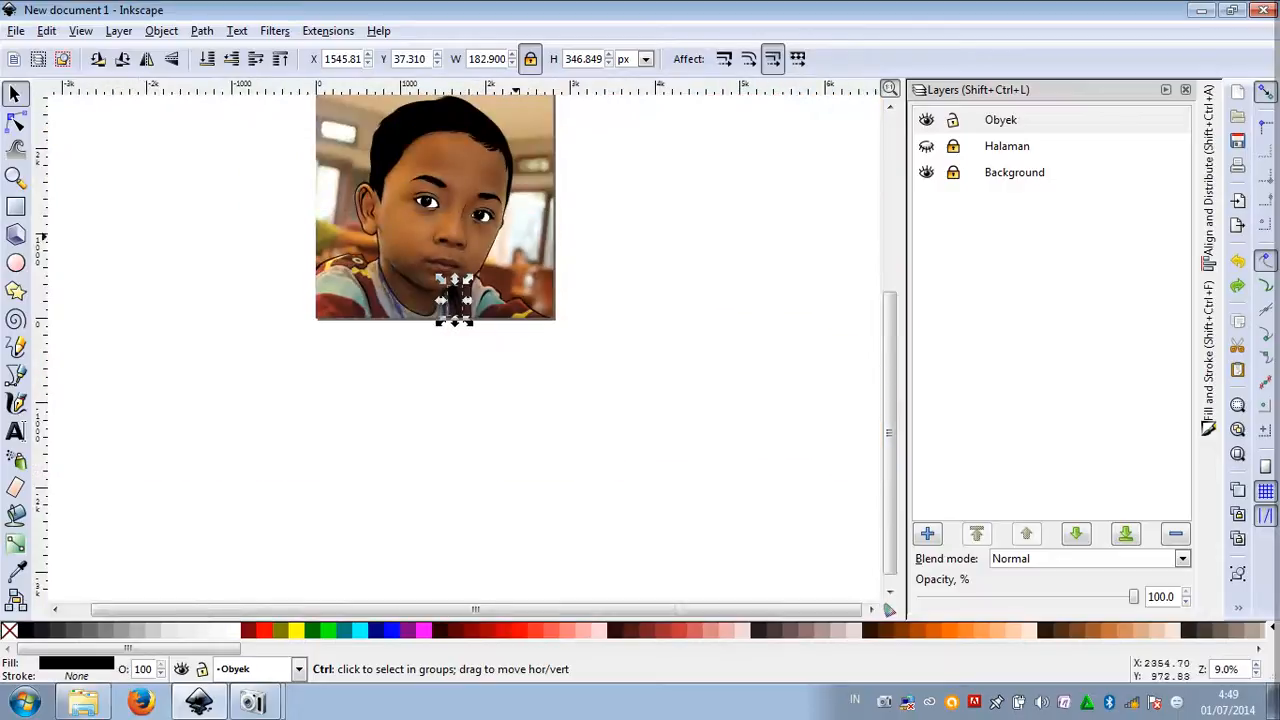
{"action": "left_click", "coordinate": [473, 115], "text": "shift"}
{"action": "scroll", "coordinate": [497, 265], "scroll_direction": "up", "scroll_amount": 2}
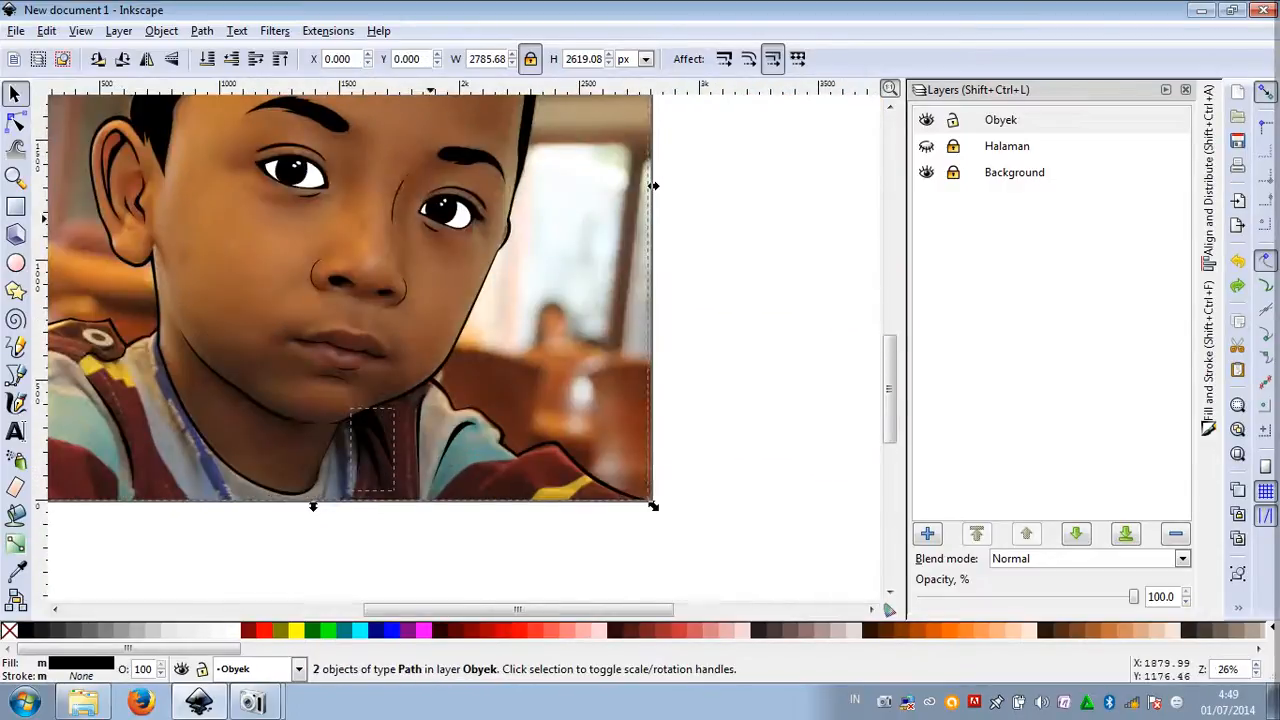
{"action": "left_click", "coordinate": [203, 31]}
{"action": "left_click", "coordinate": [228, 129]}
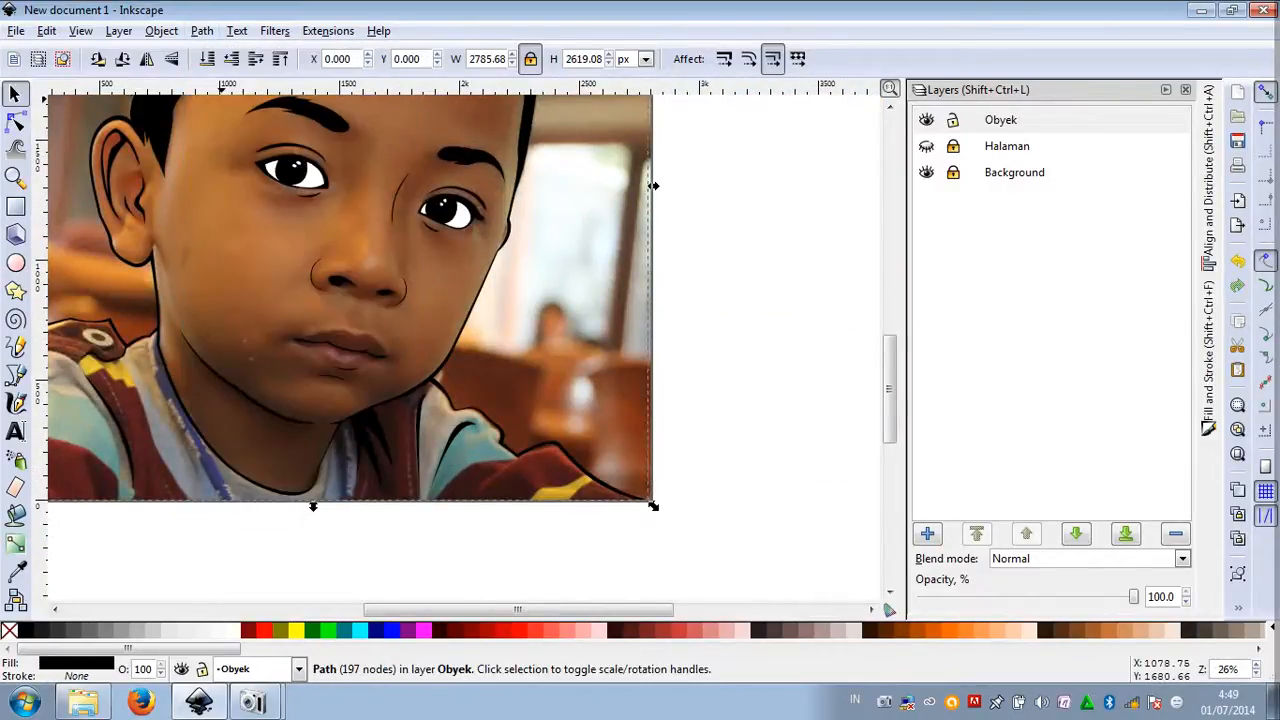
Test a dark maroon fill on the united path and return it to black
{"action": "left_click", "coordinate": [462, 630]}
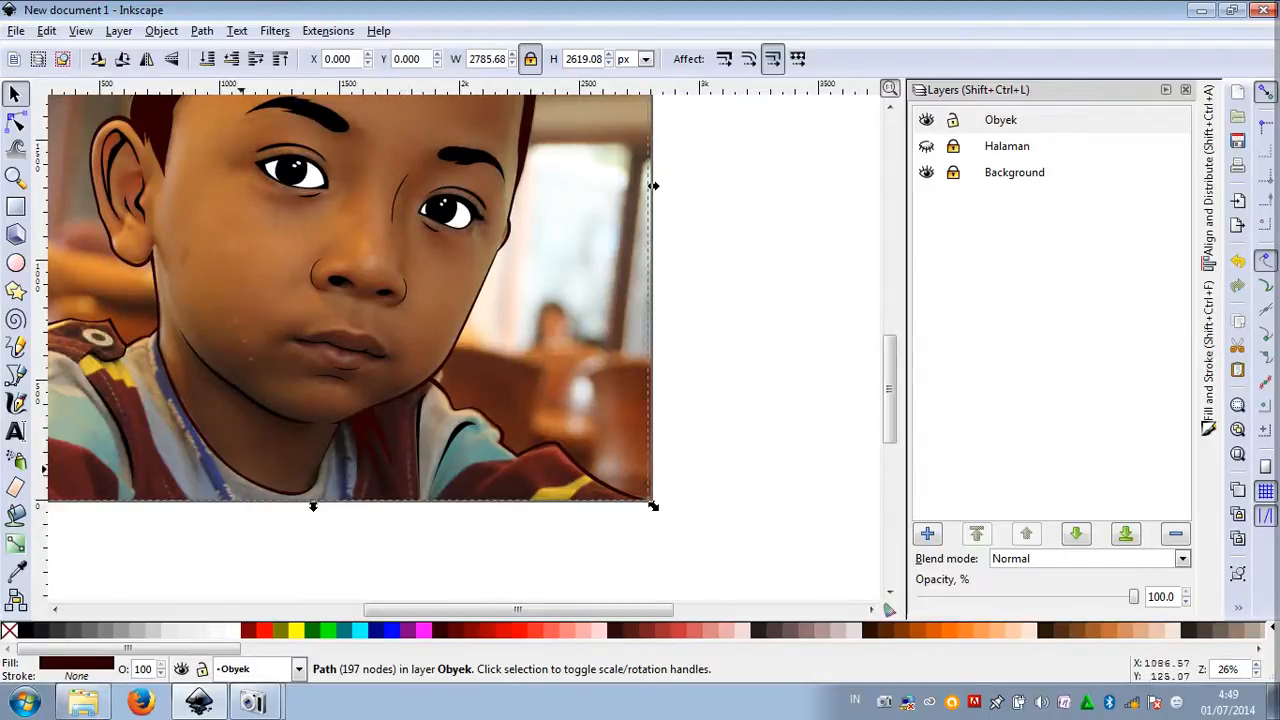
{"action": "left_click", "coordinate": [25, 630]}
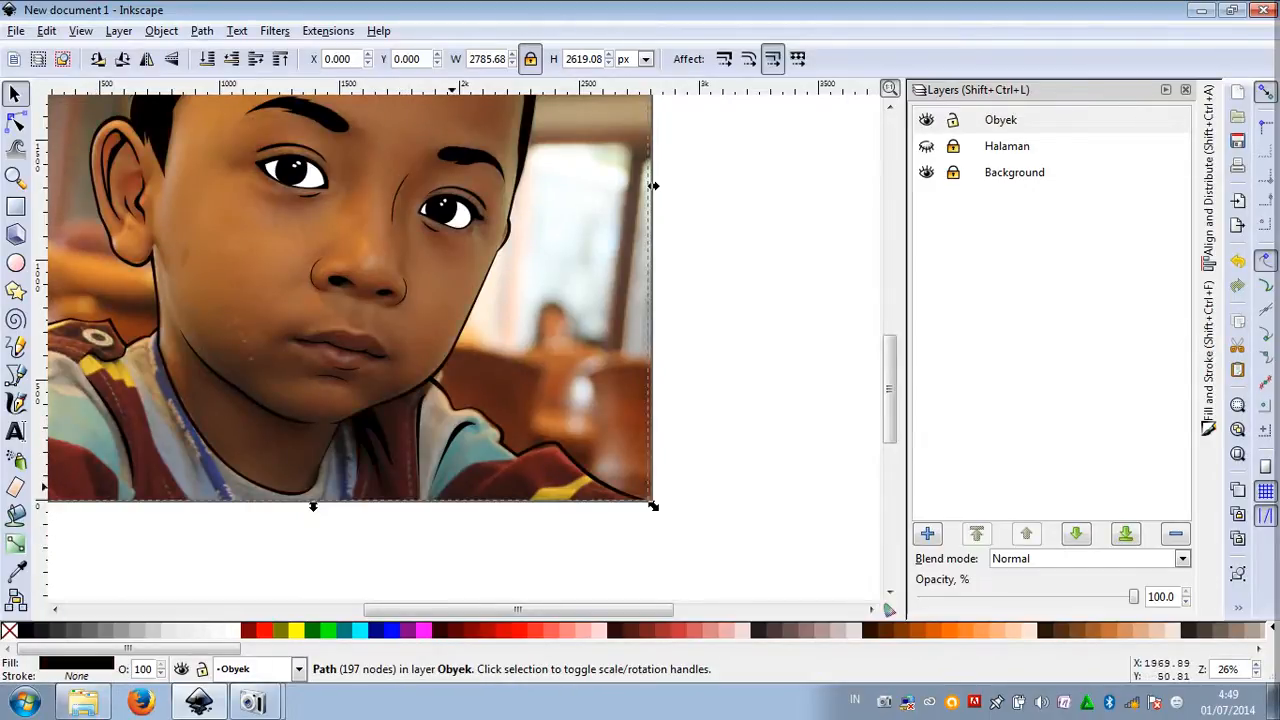
Preview the linework against the blue Halaman layer and hide that layer again
{"action": "left_click", "coordinate": [927, 146]}
{"action": "left_click", "coordinate": [545, 346]}
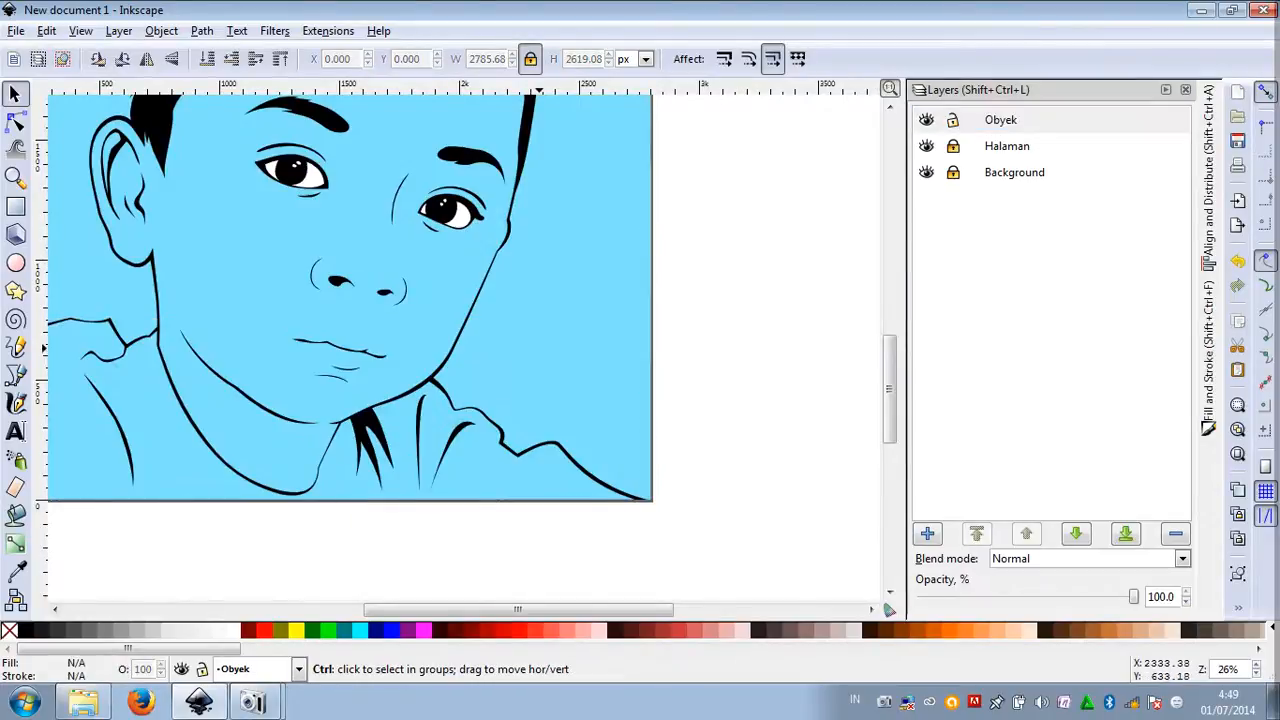
{"action": "scroll", "coordinate": [542, 351], "scroll_direction": "down", "scroll_amount": 2}
{"action": "scroll", "coordinate": [409, 410], "scroll_direction": "up", "scroll_amount": 2}
{"action": "scroll", "coordinate": [598, 364], "scroll_direction": "down", "scroll_amount": 1}
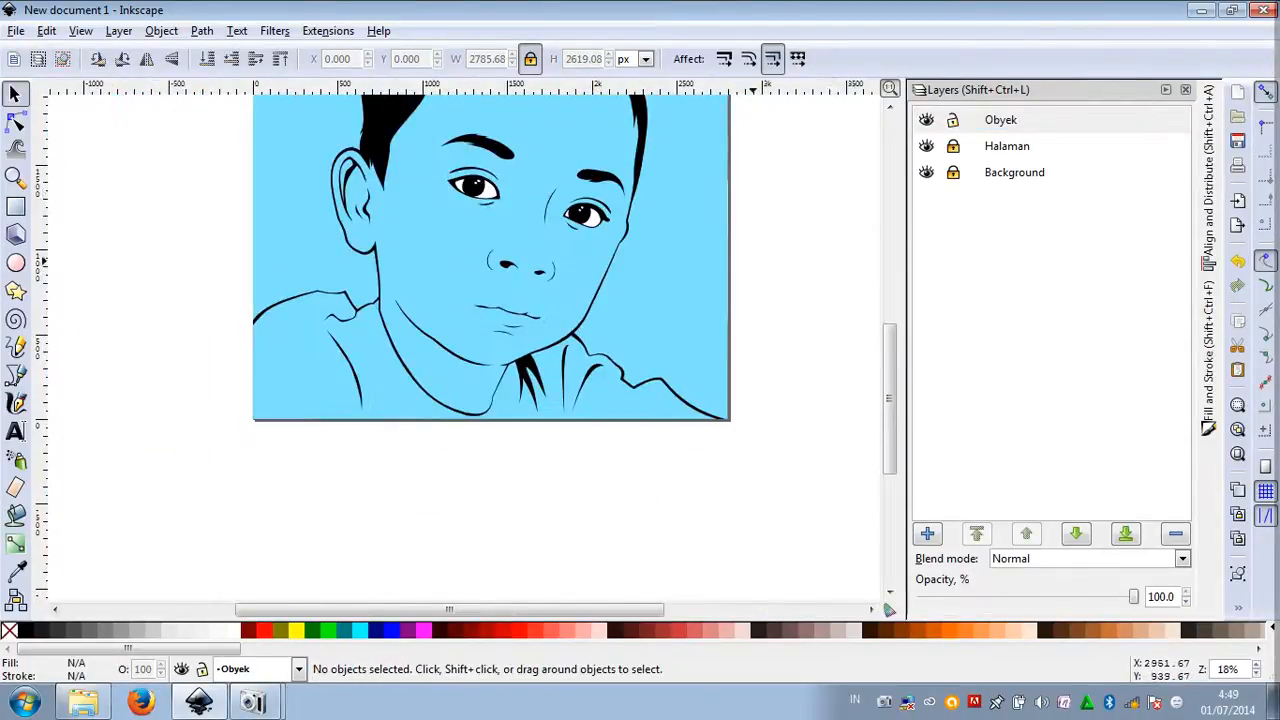
{"action": "left_click", "coordinate": [927, 146]}
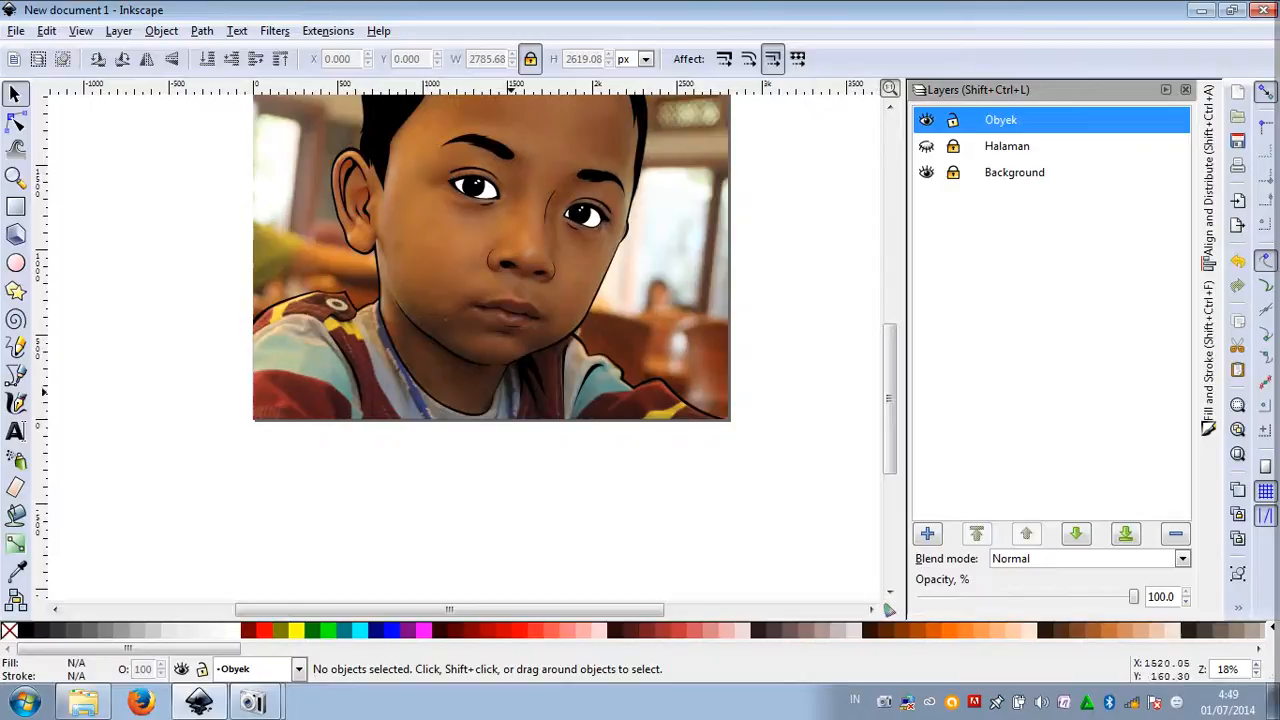
Examine the cusp node where the neckline curve meets the straight edge of the neck, and deselect the path
{"action": "scroll", "coordinate": [528, 412], "scroll_direction": "up", "scroll_amount": 2}
{"action": "scroll", "coordinate": [580, 390], "scroll_direction": "up", "scroll_amount": 1}
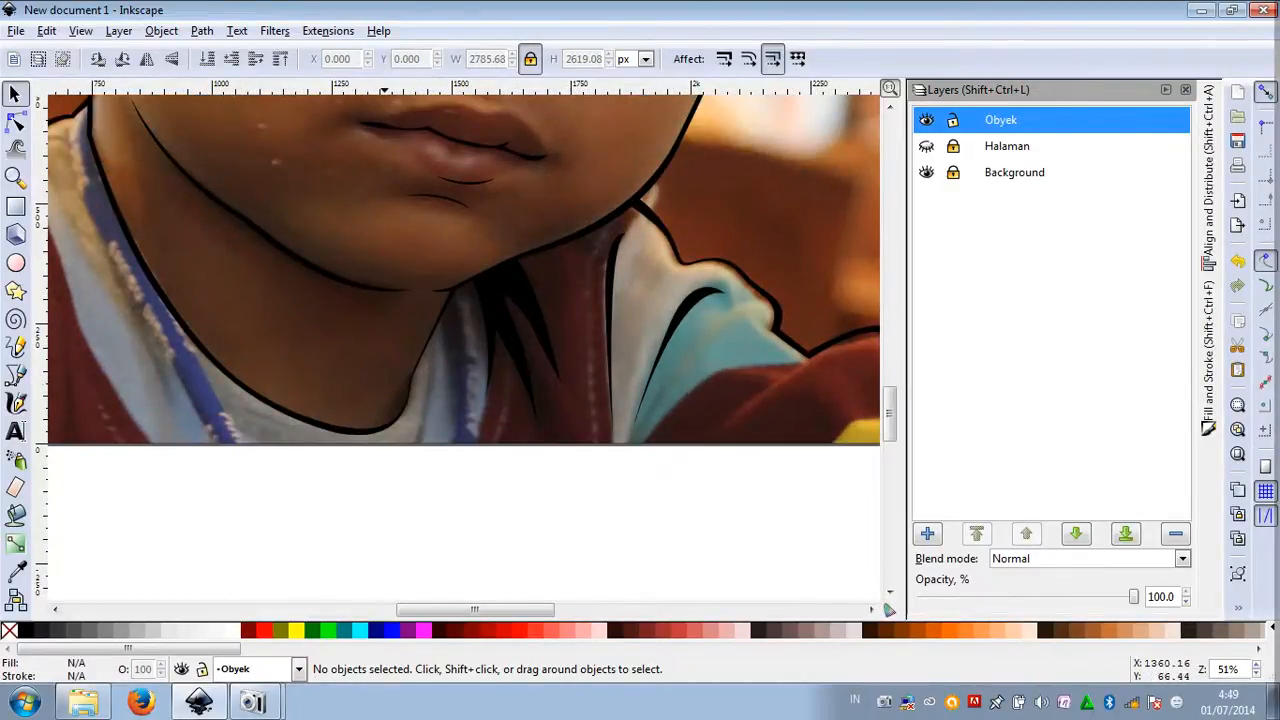
{"action": "scroll", "coordinate": [418, 401], "scroll_direction": "up", "scroll_amount": 1}
{"action": "key", "text": "n"}
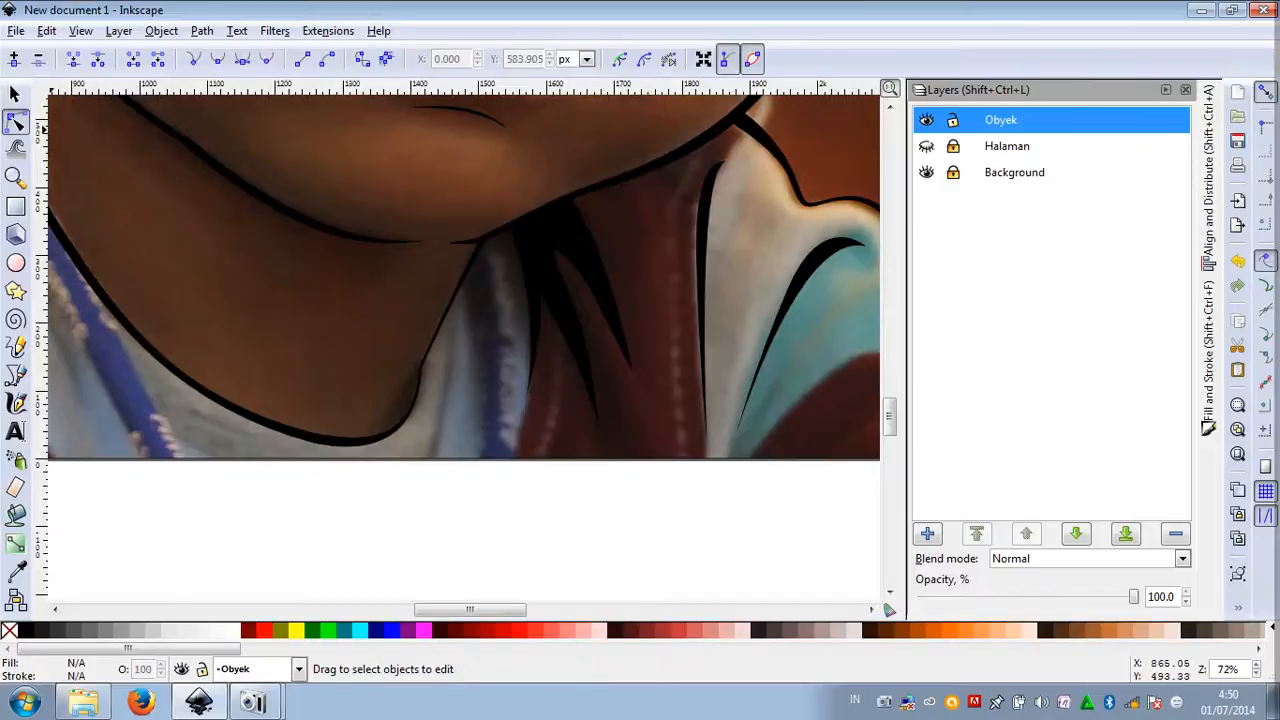
{"action": "scroll", "coordinate": [431, 358], "scroll_direction": "up", "scroll_amount": 4}
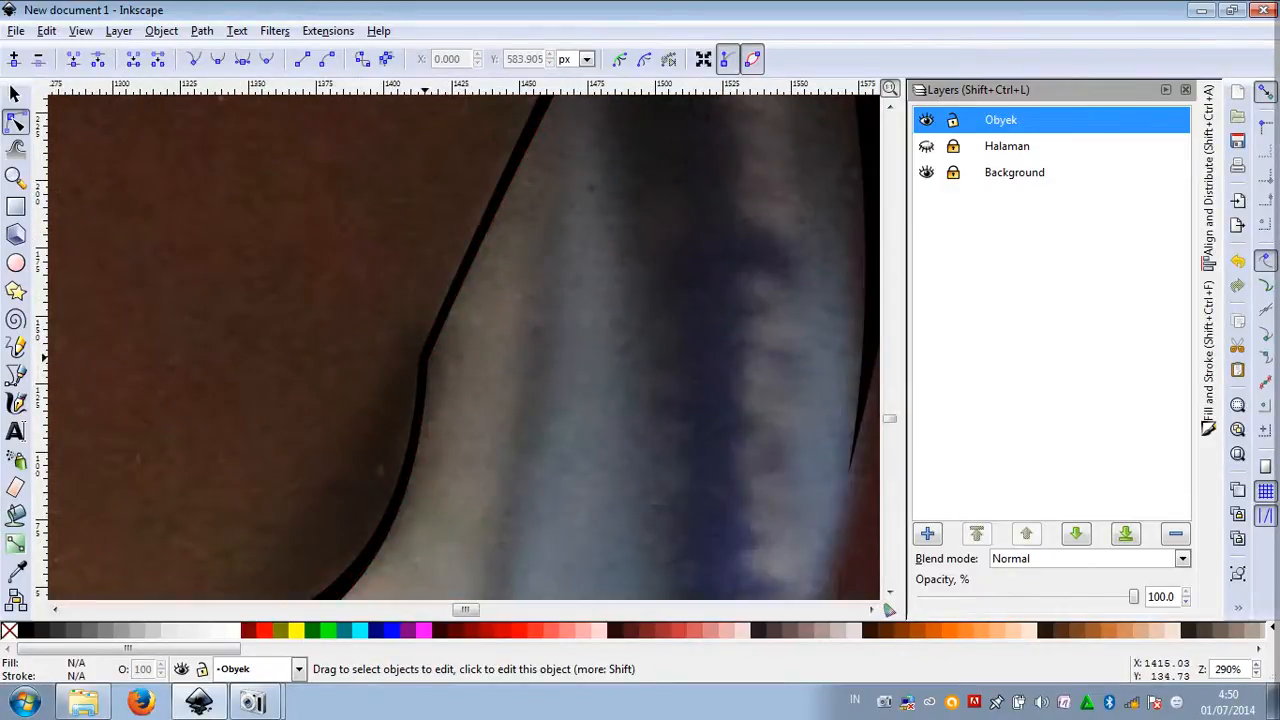
{"action": "left_click", "coordinate": [427, 358]}
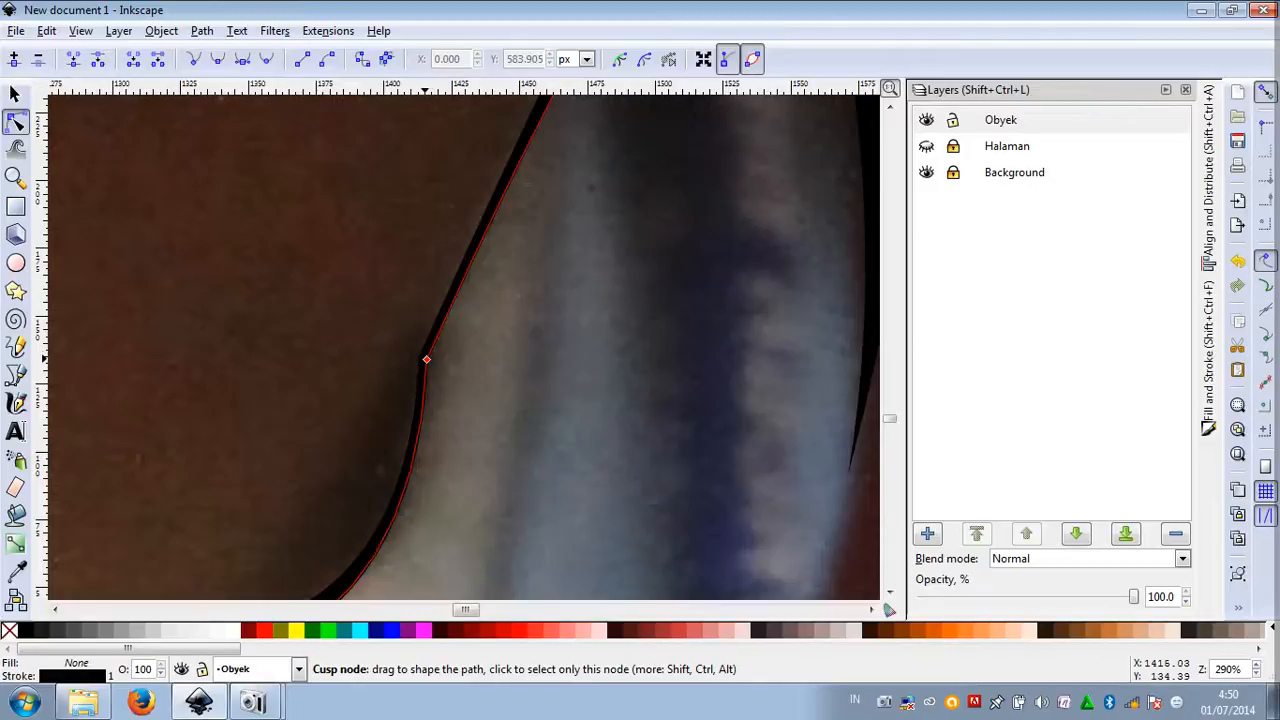
{"action": "left_click", "coordinate": [15, 94]}
{"action": "left_click", "coordinate": [299, 253]}
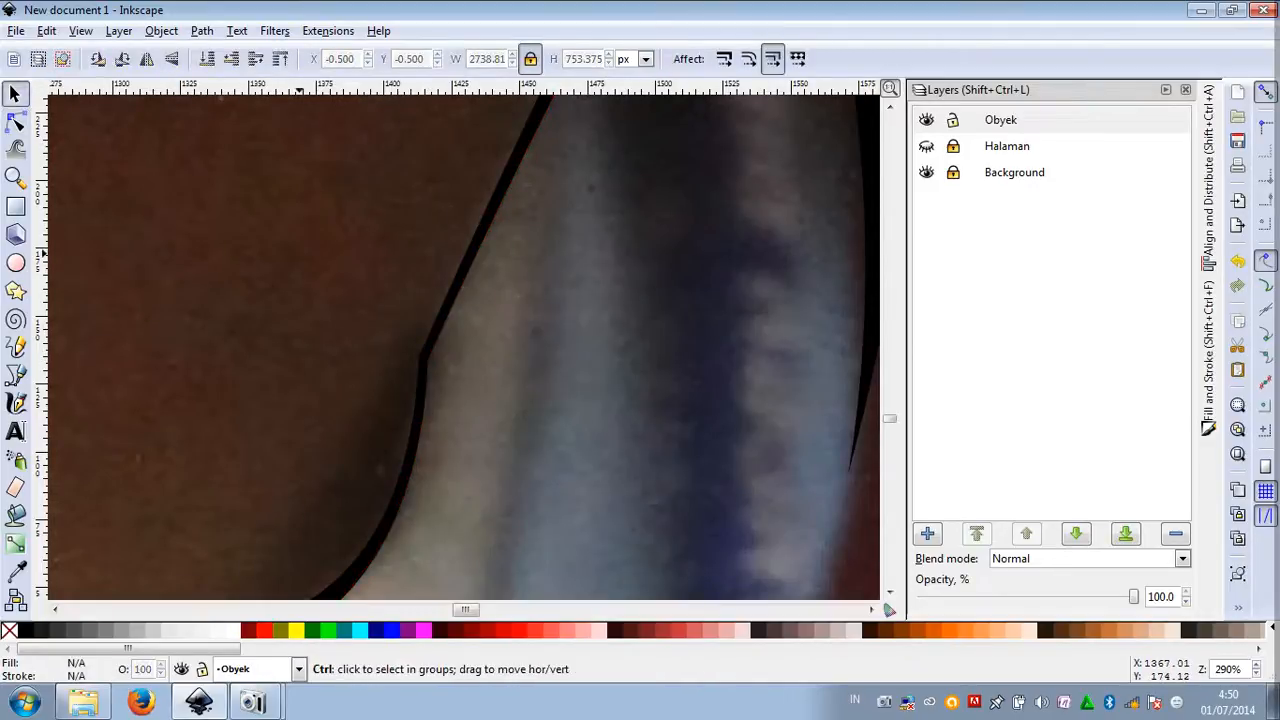
Show the blue Halaman layer behind the linework with the whole portrait in view
{"action": "scroll", "coordinate": [307, 259], "scroll_direction": "down", "scroll_amount": 8}
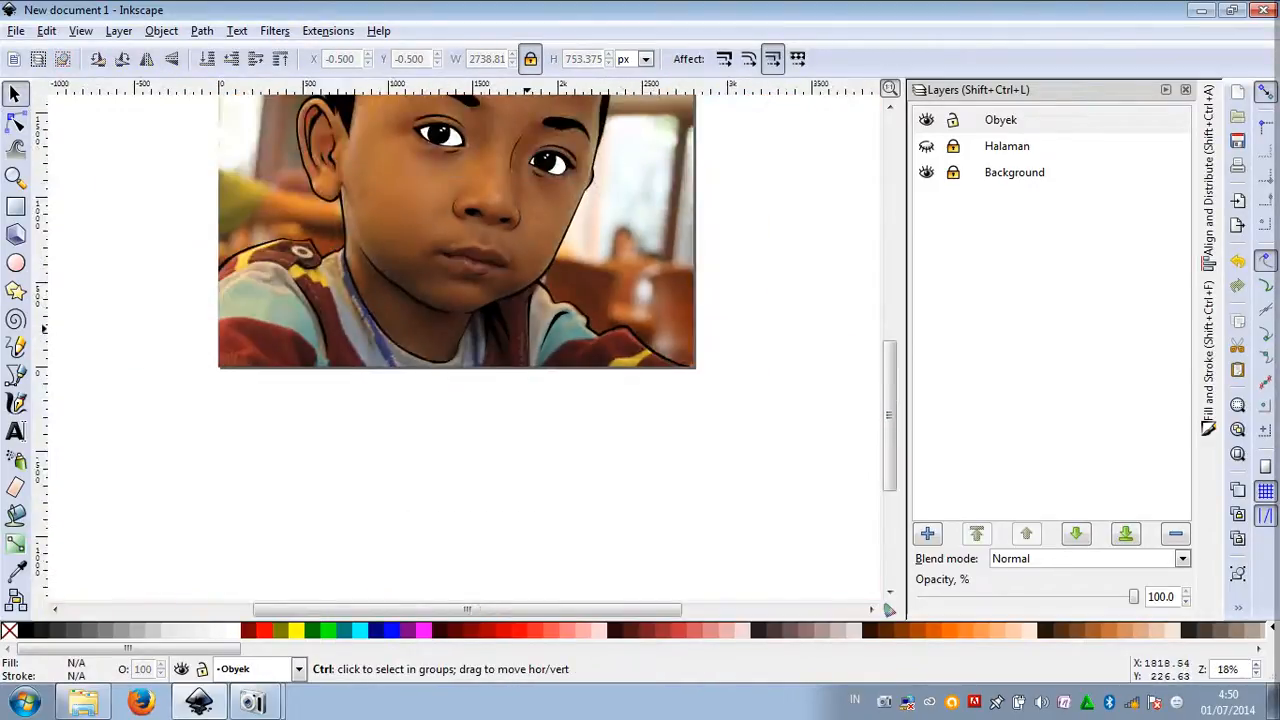
{"action": "scroll", "coordinate": [527, 327], "scroll_direction": "up", "scroll_amount": 5}
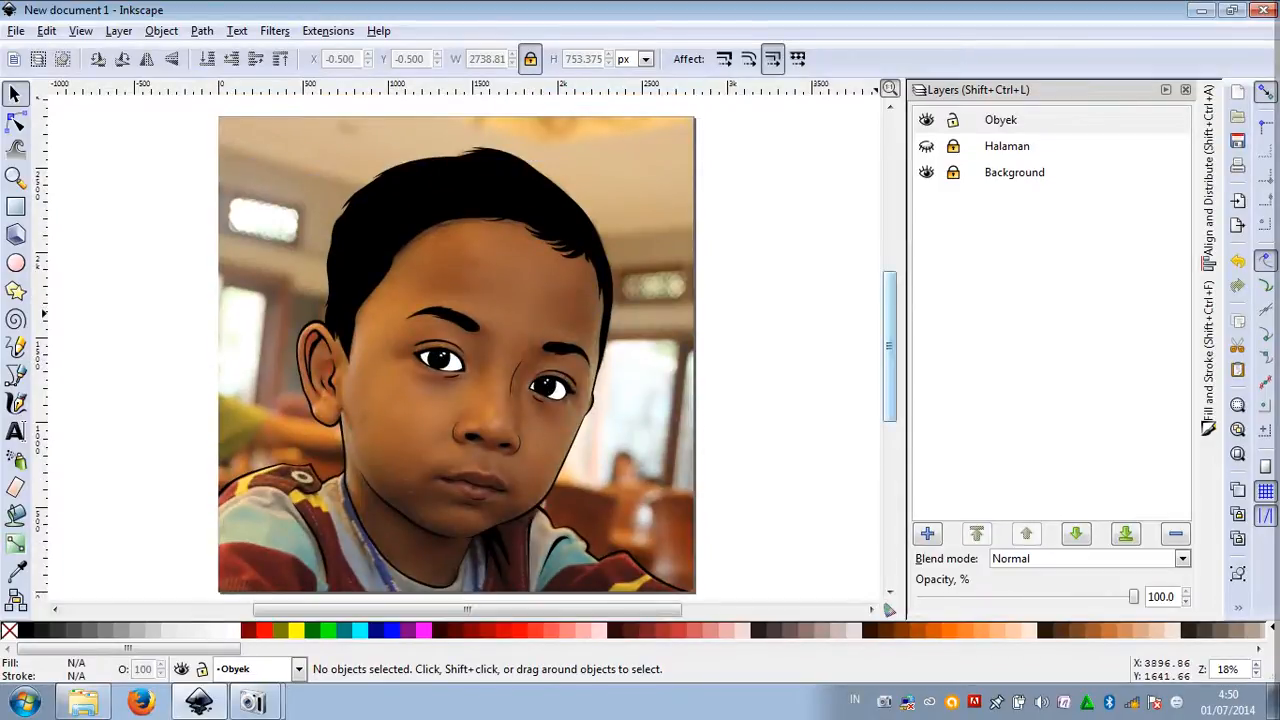
{"action": "left_click_drag", "start_coordinate": [889, 346], "coordinate": [889, 350]}
{"action": "left_click", "coordinate": [927, 146]}
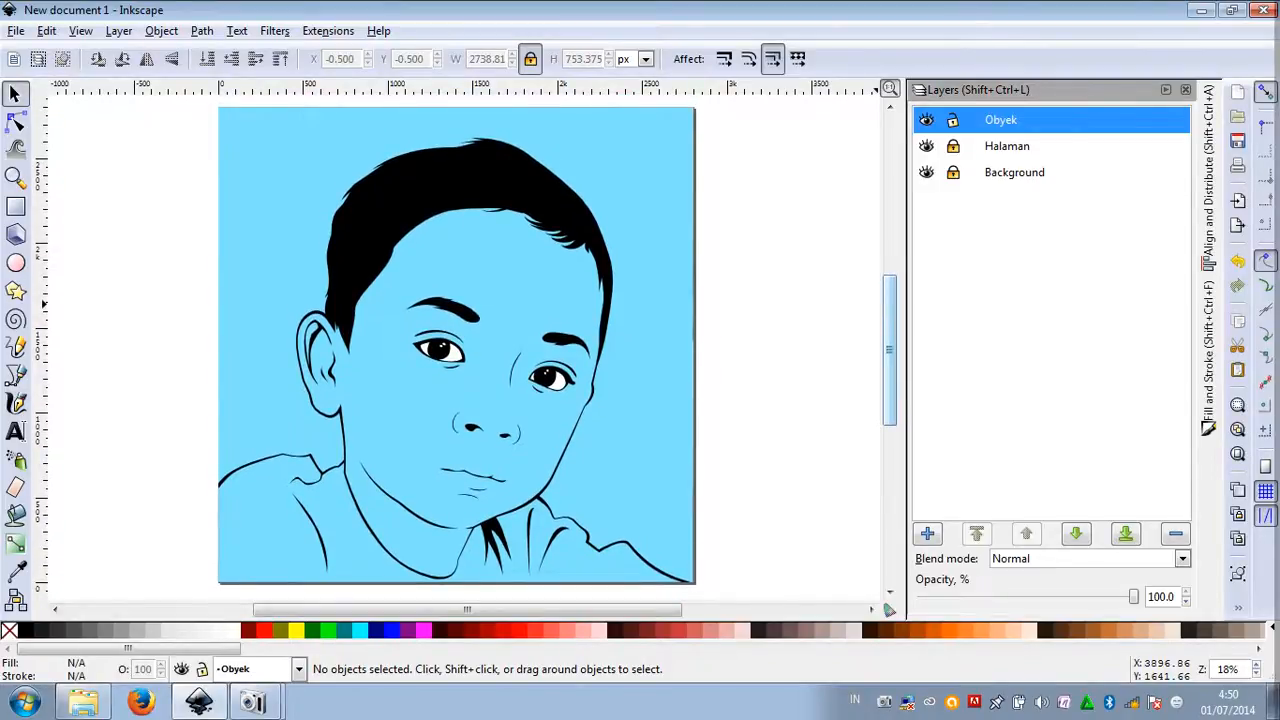